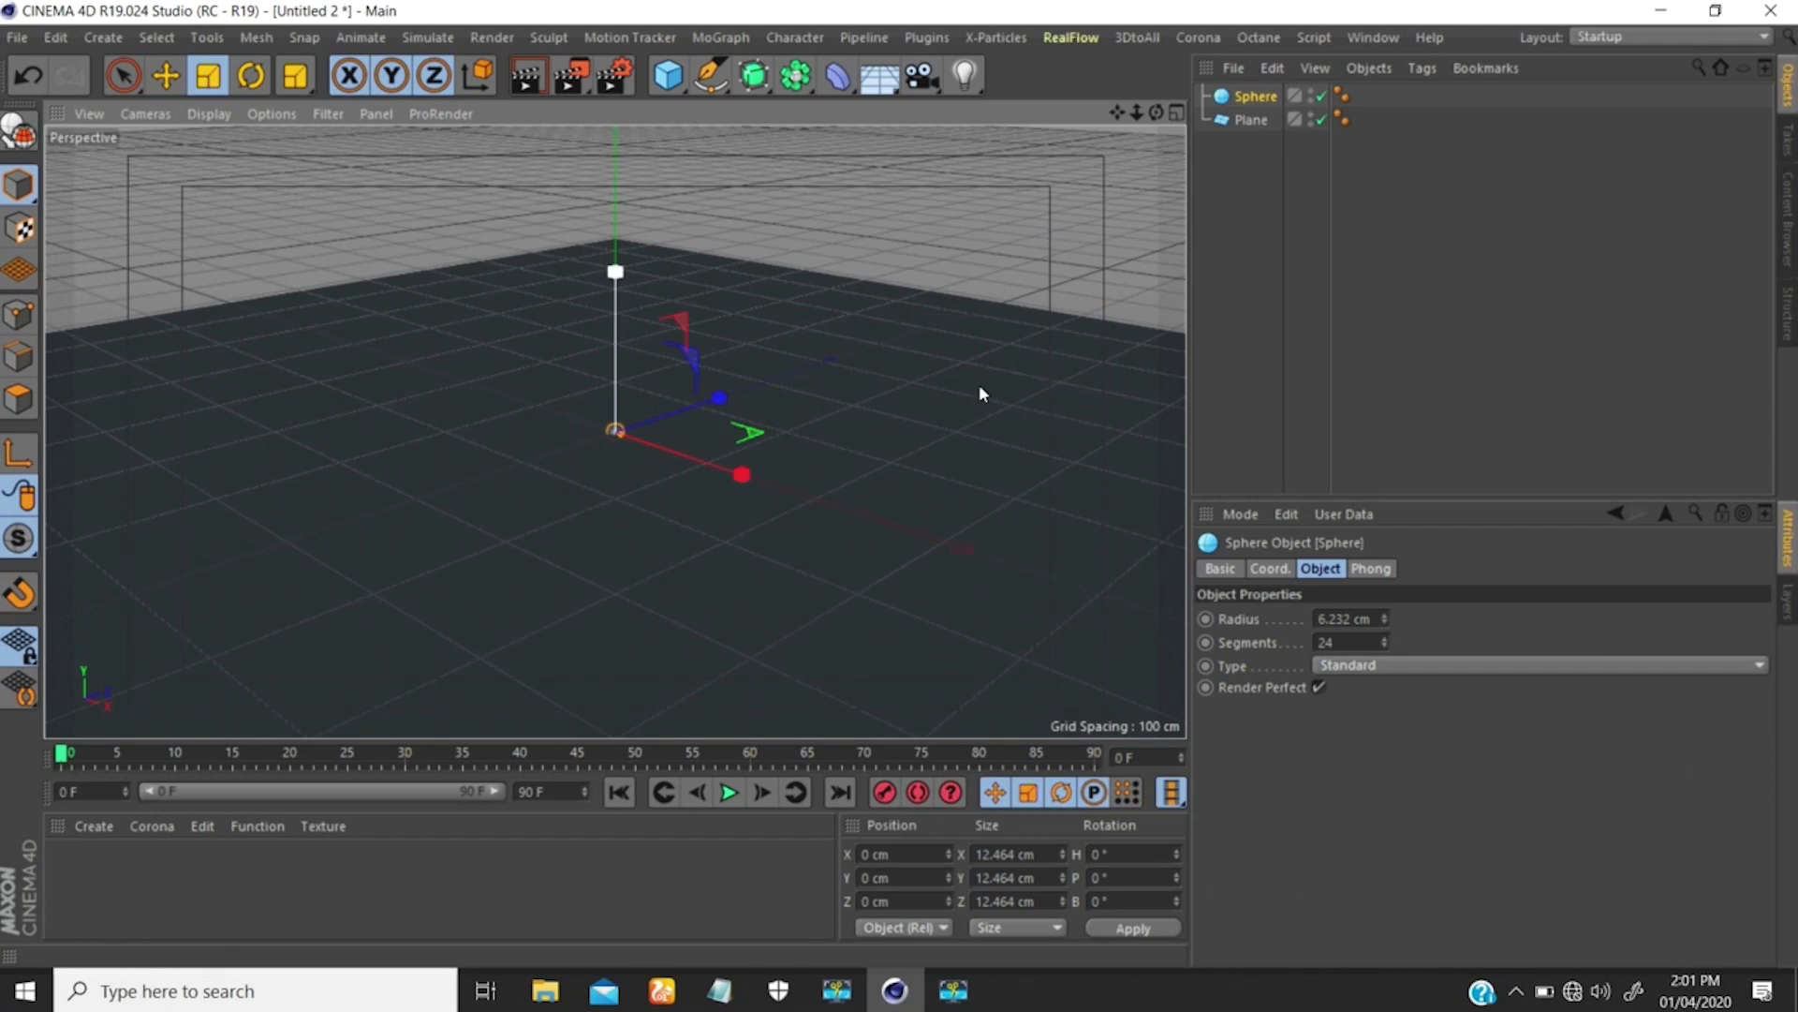
Add a capsule and scale it down to a radius of about 4 cm and a height of about 16 cm.
click(669, 77)
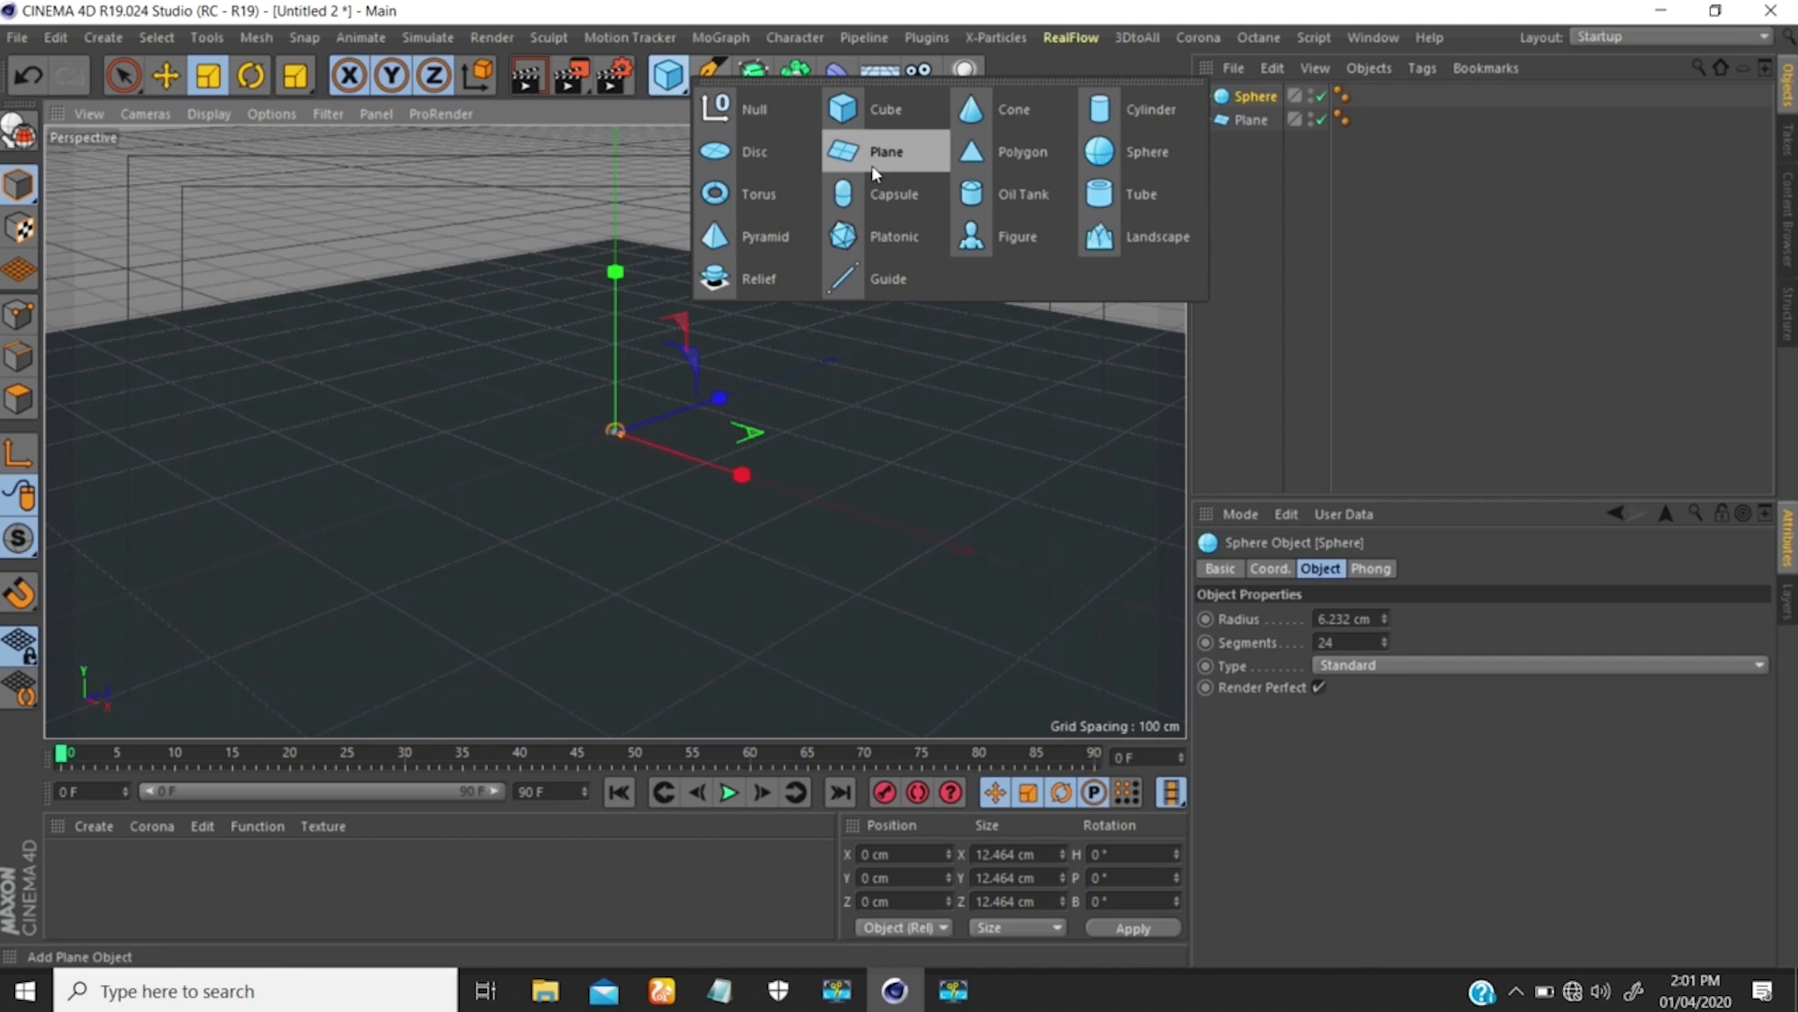
click(890, 194)
drag(933, 313, 367, 719)
drag(797, 321, 536, 515)
alt+right_drag(613, 426, 690, 168)
drag(800, 367, 678, 445)
Scale the sphere down to a radius of about 4.8 cm and raise it together with the capsule to about Y 20.8 cm.
click(1244, 120)
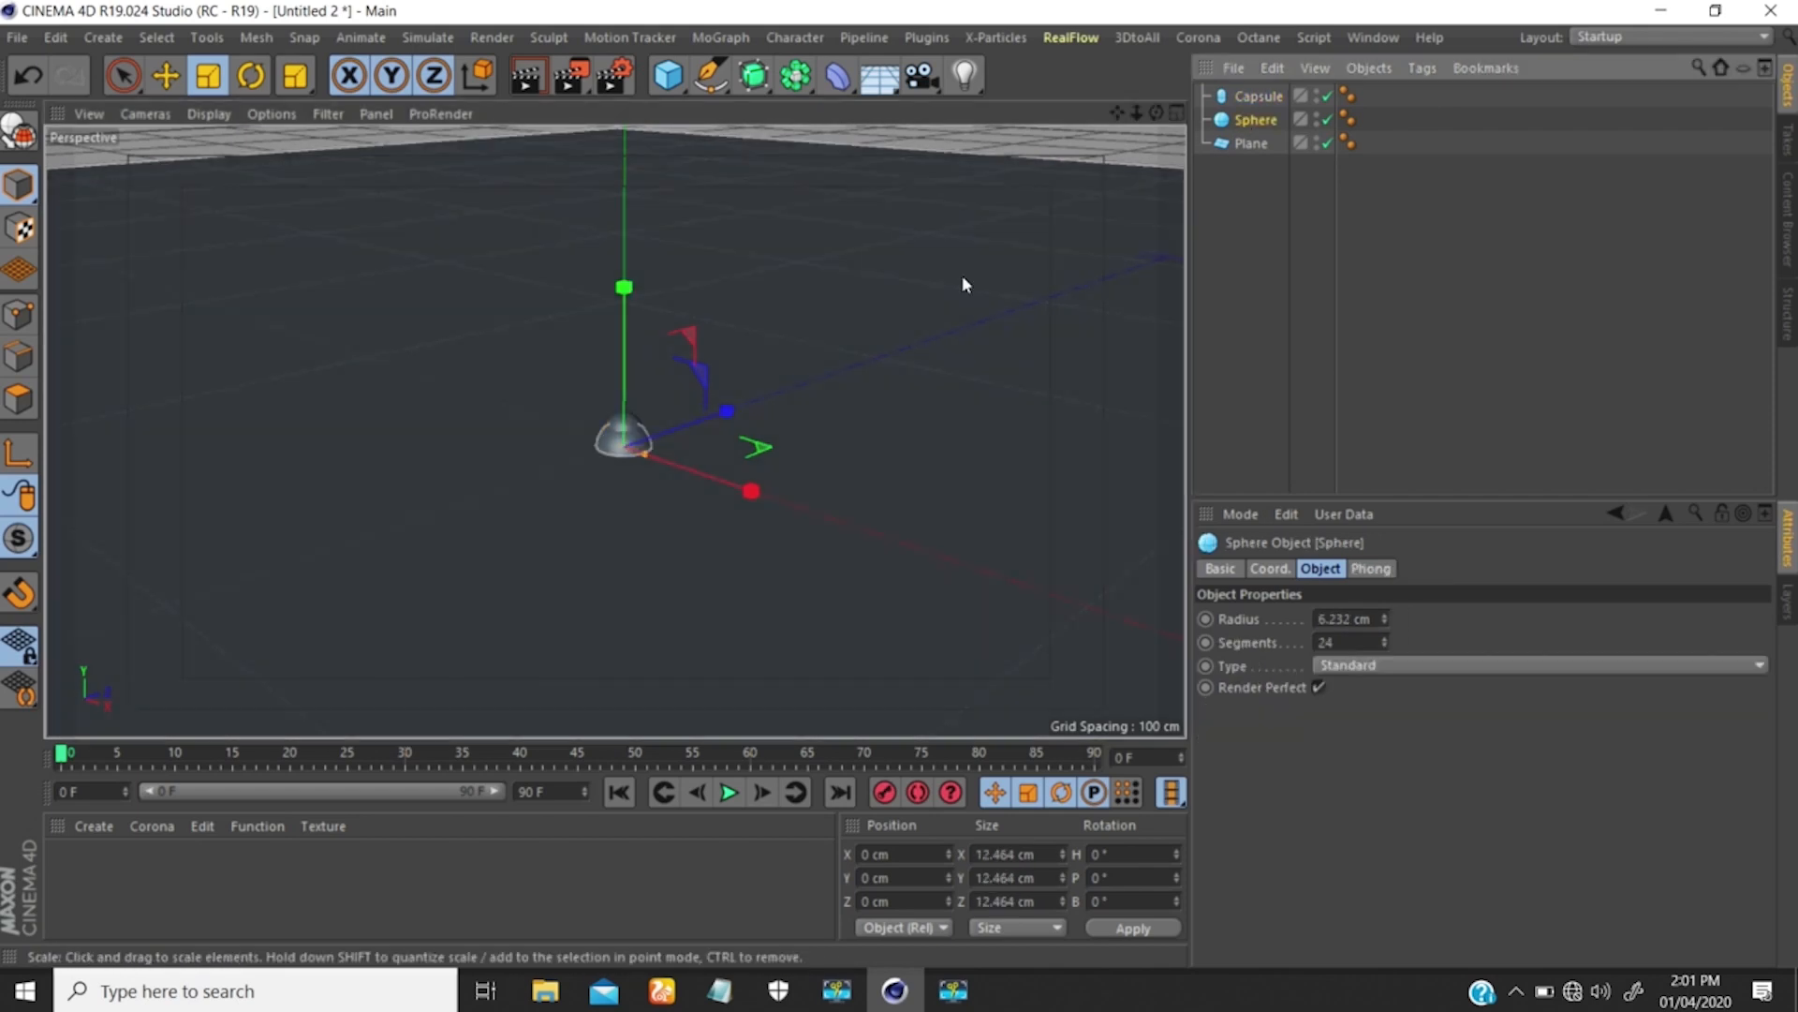
drag(788, 366, 680, 433)
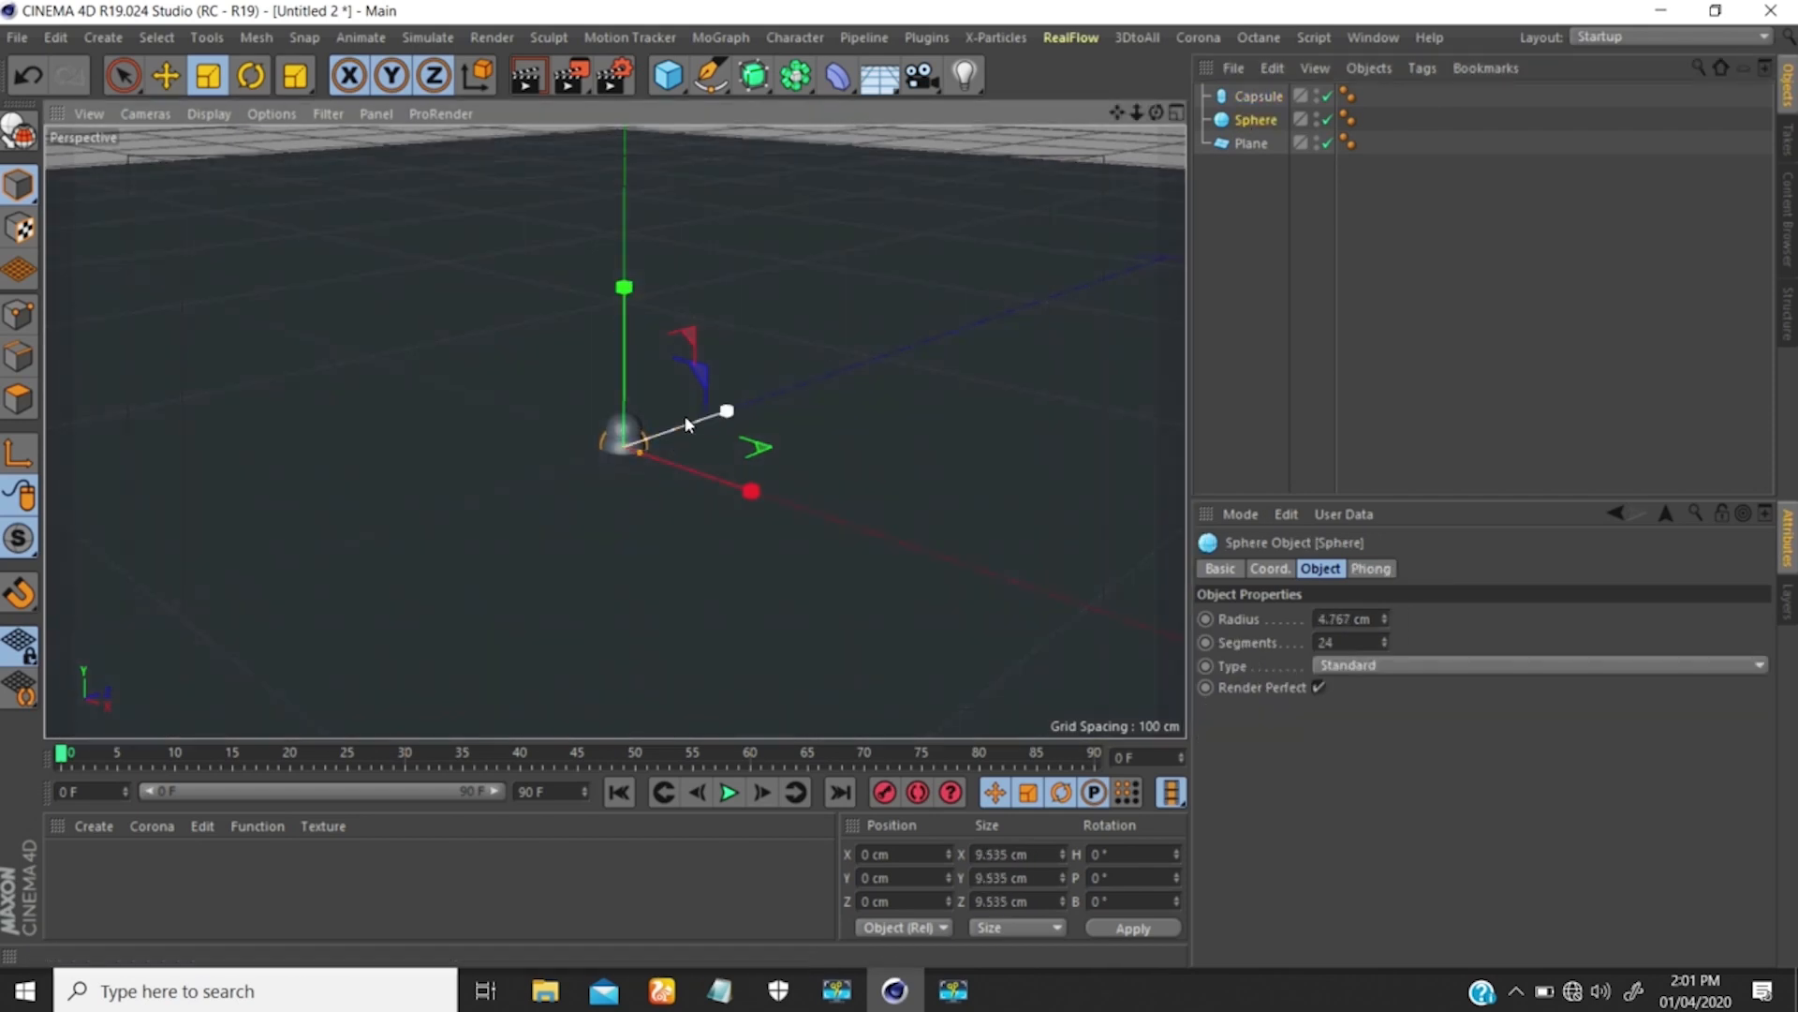
ctrl+click(1248, 96)
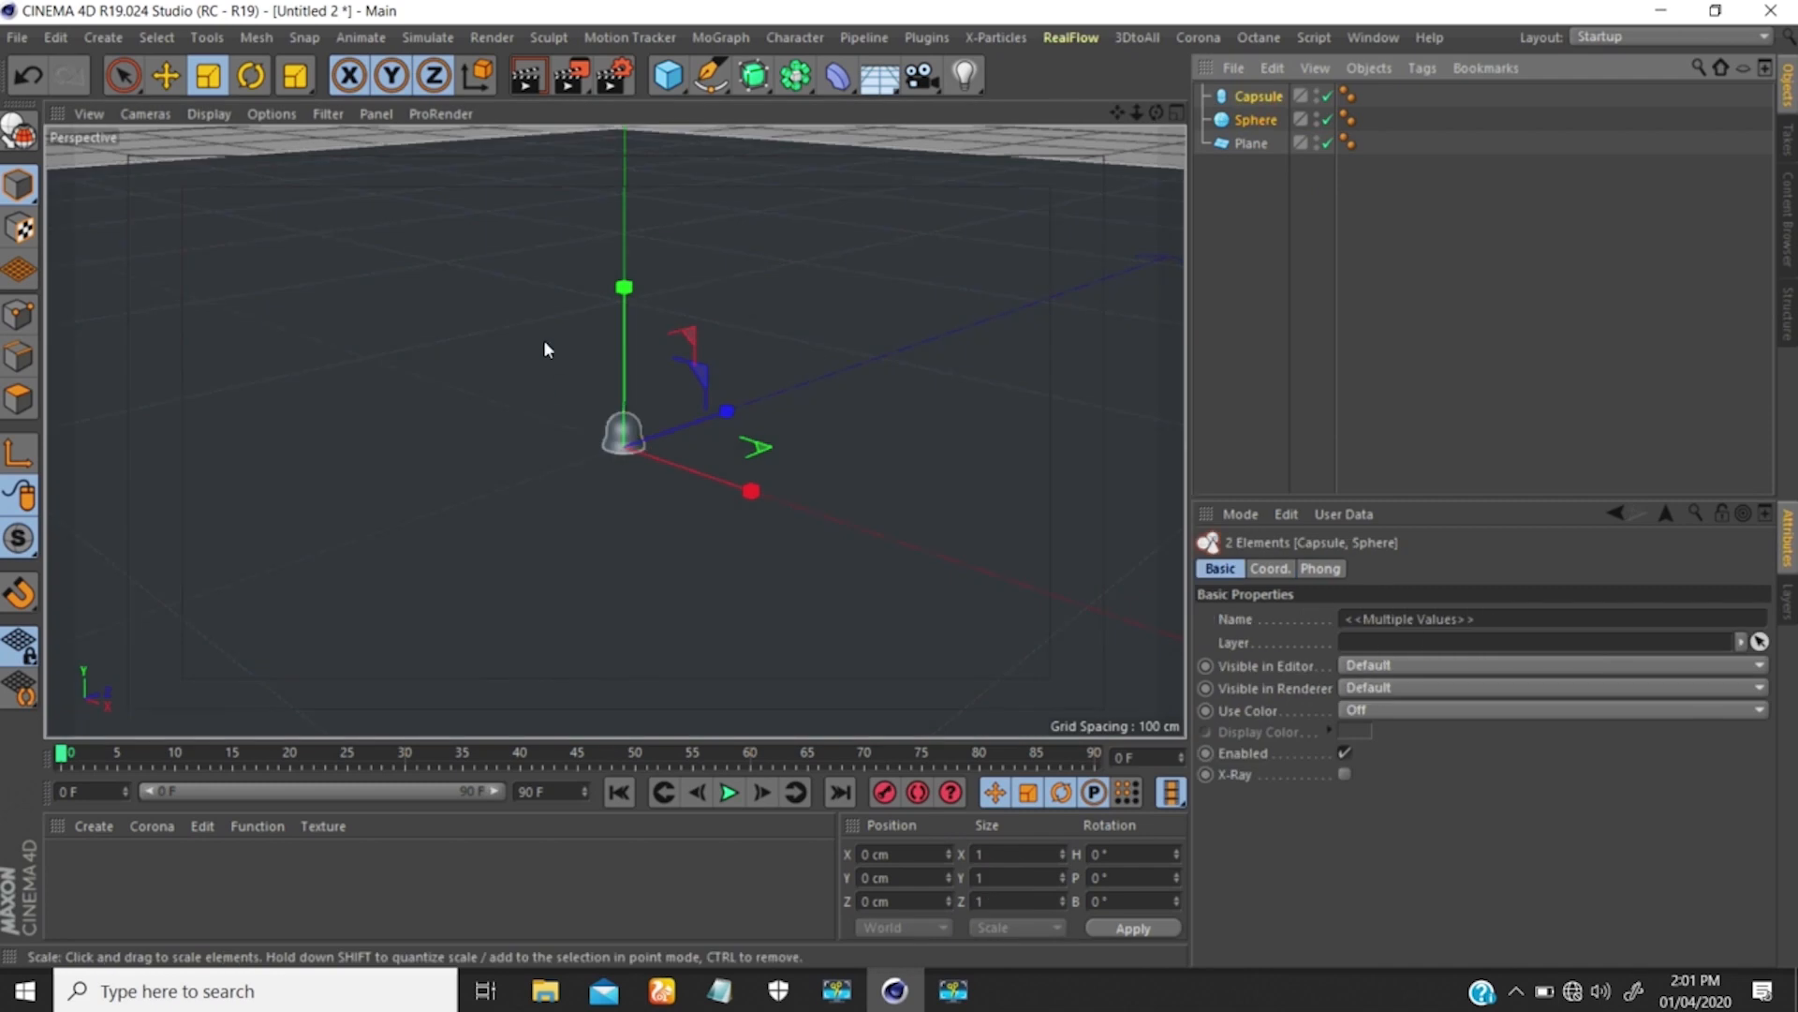
key(e)
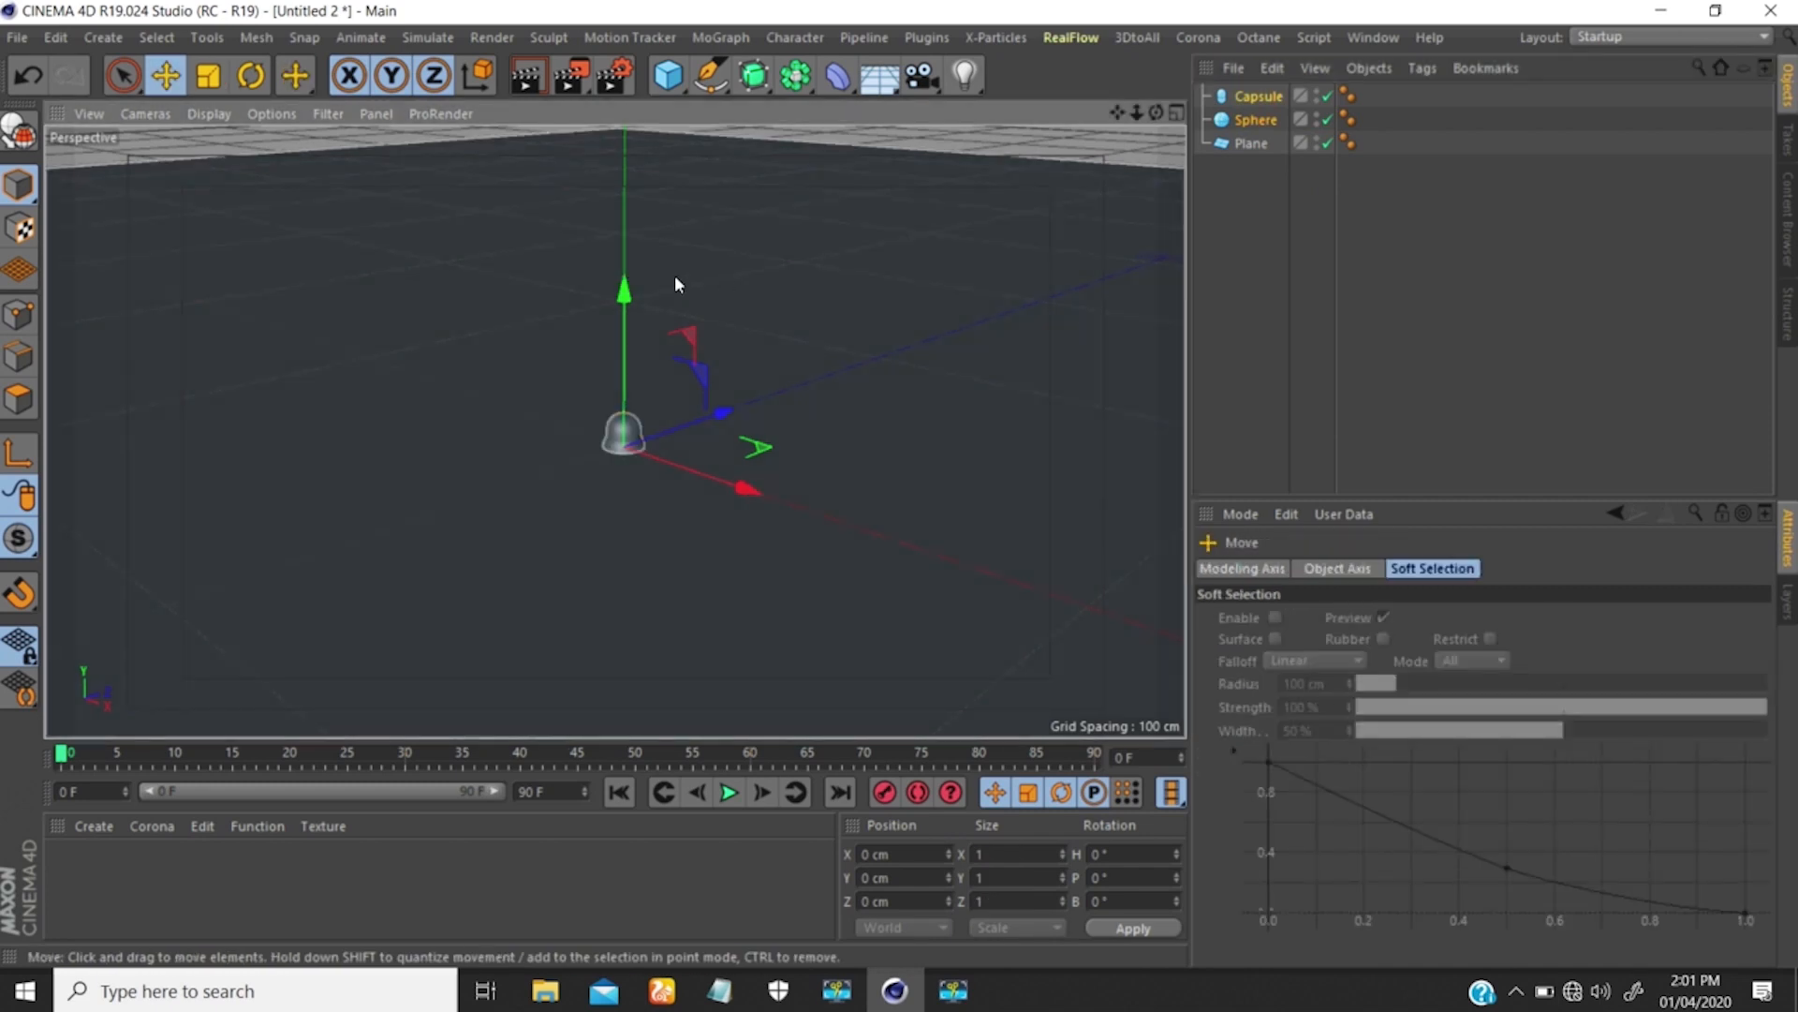
drag(624, 295, 623, 197)
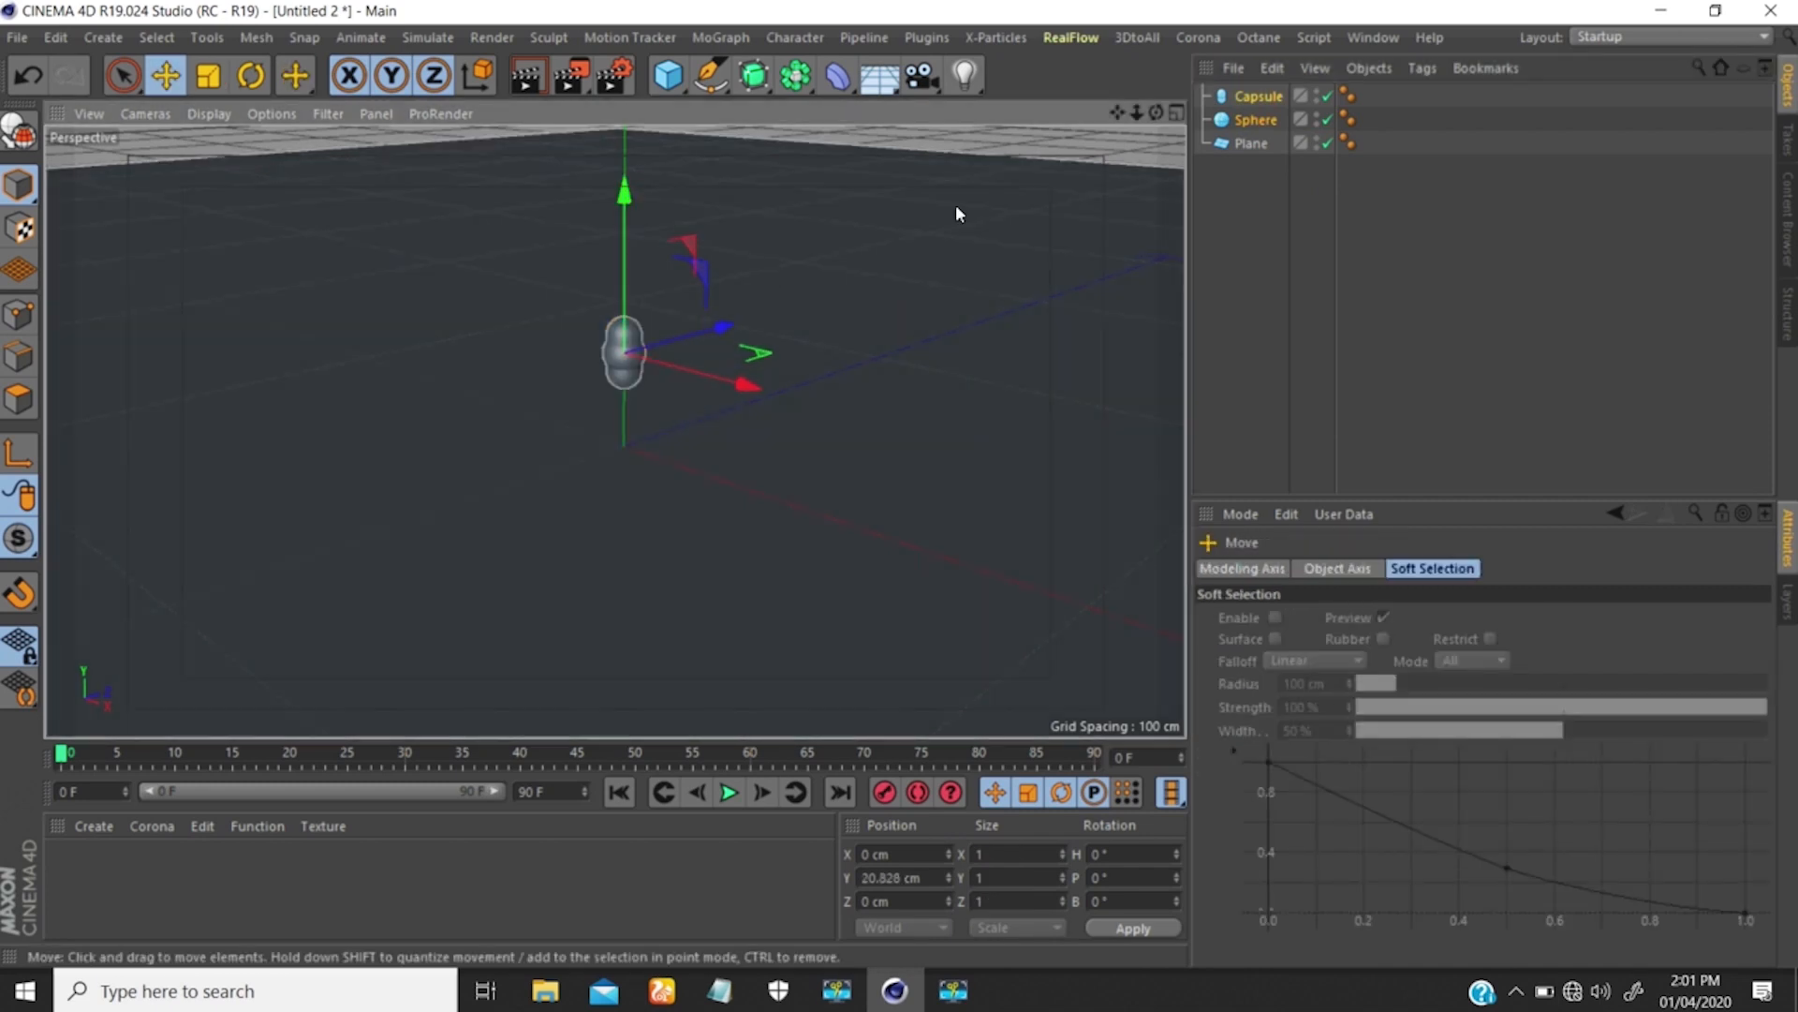
Move only the sphere sideways out of the capsule, to about X 9.4 cm.
click(1253, 119)
drag(723, 376, 761, 393)
mouse_move(572, 320)
alt+mouse_down()
mouse_move(681, 315)
mouse_move(551, 328)
alt+mouse_up()
alt+right_drag(669, 363, 550, 538)
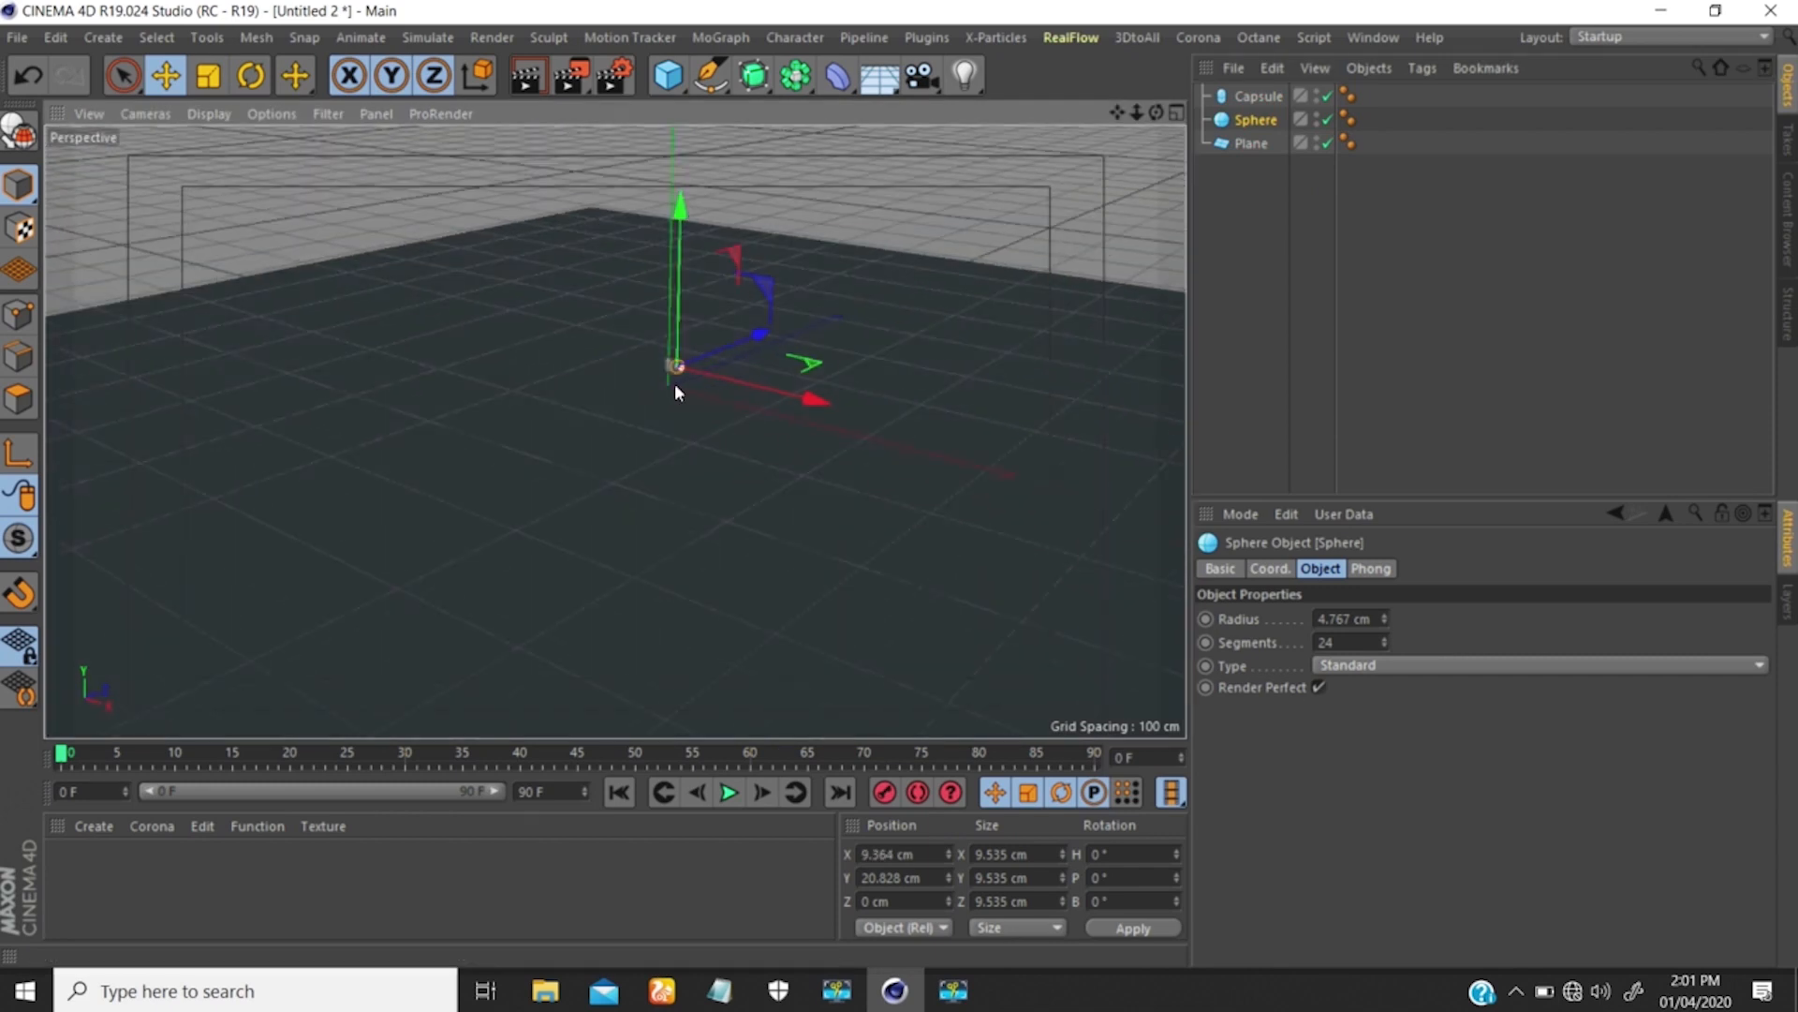
alt+drag(678, 392, 631, 418)
scroll(632, 428, down, 5)
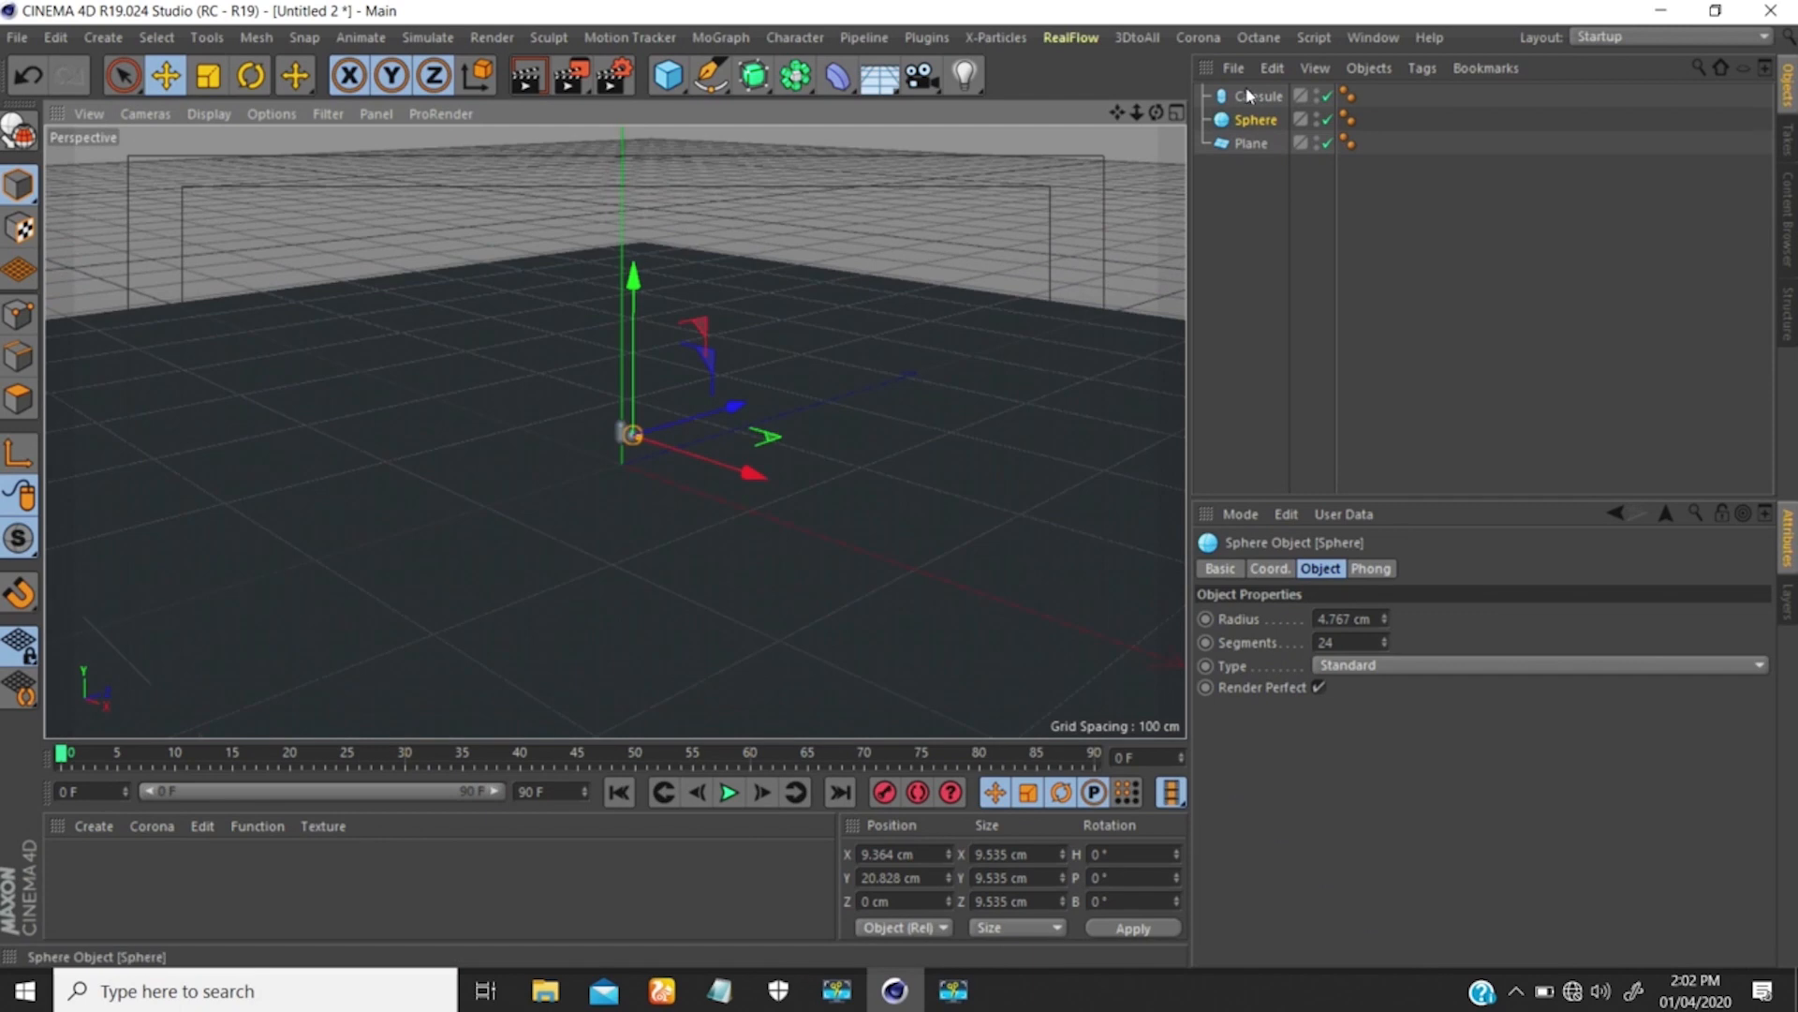
Add a MoGraph Cloner and make the capsule and the sphere its children.
click(711, 36)
click(749, 293)
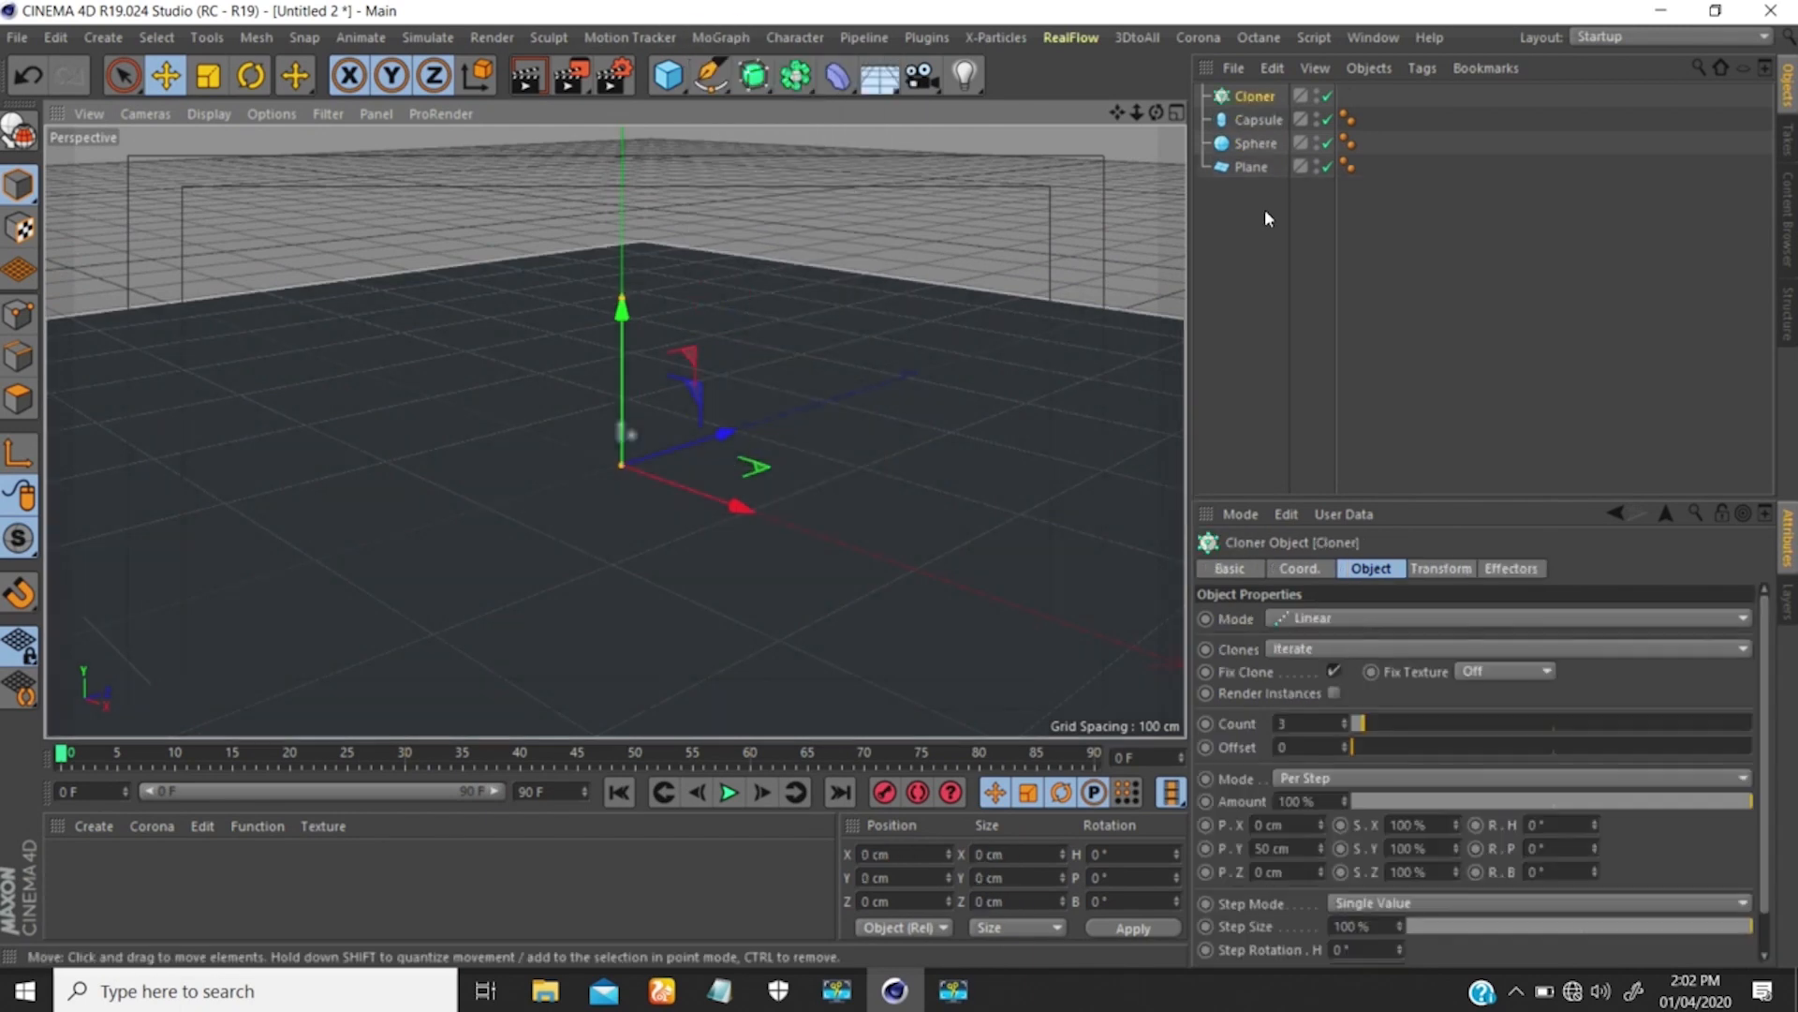
click(1249, 141)
ctrl+click(1253, 119)
drag(1254, 120, 1260, 100)
click(1255, 96)
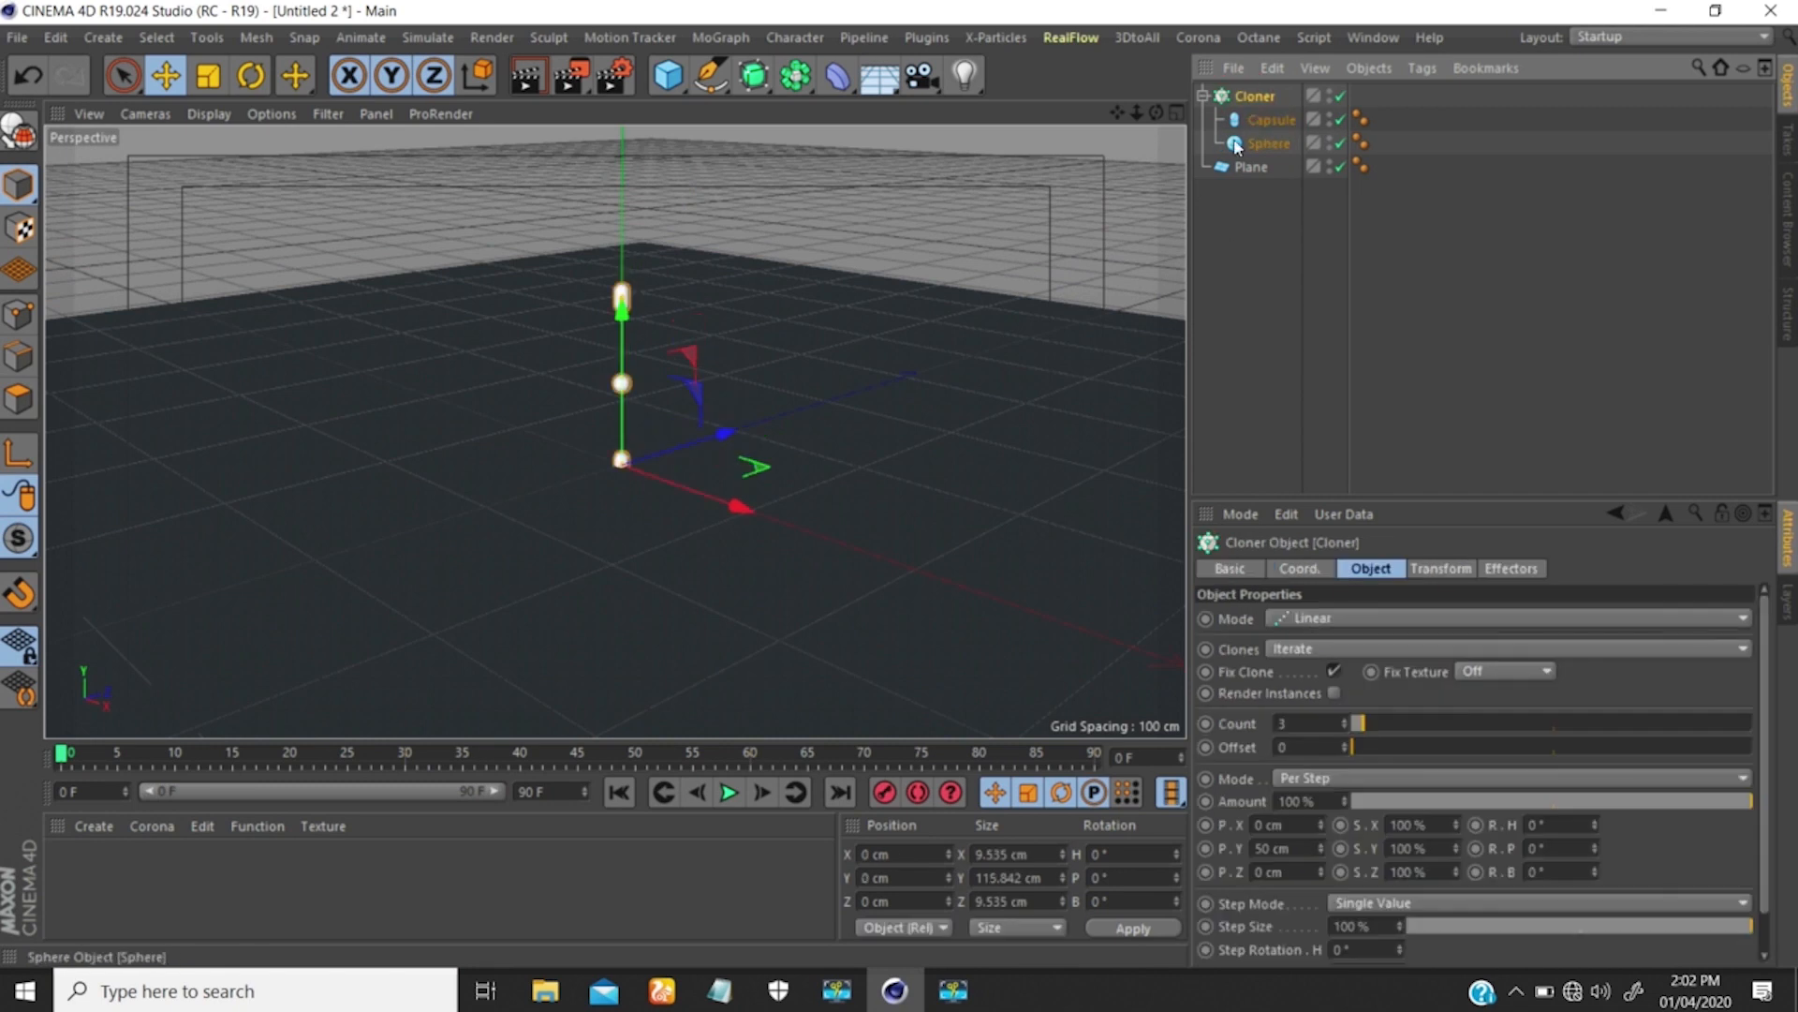
Set the cloner to Grid Array mode and its grid size in Y to 50 cm.
click(1316, 619)
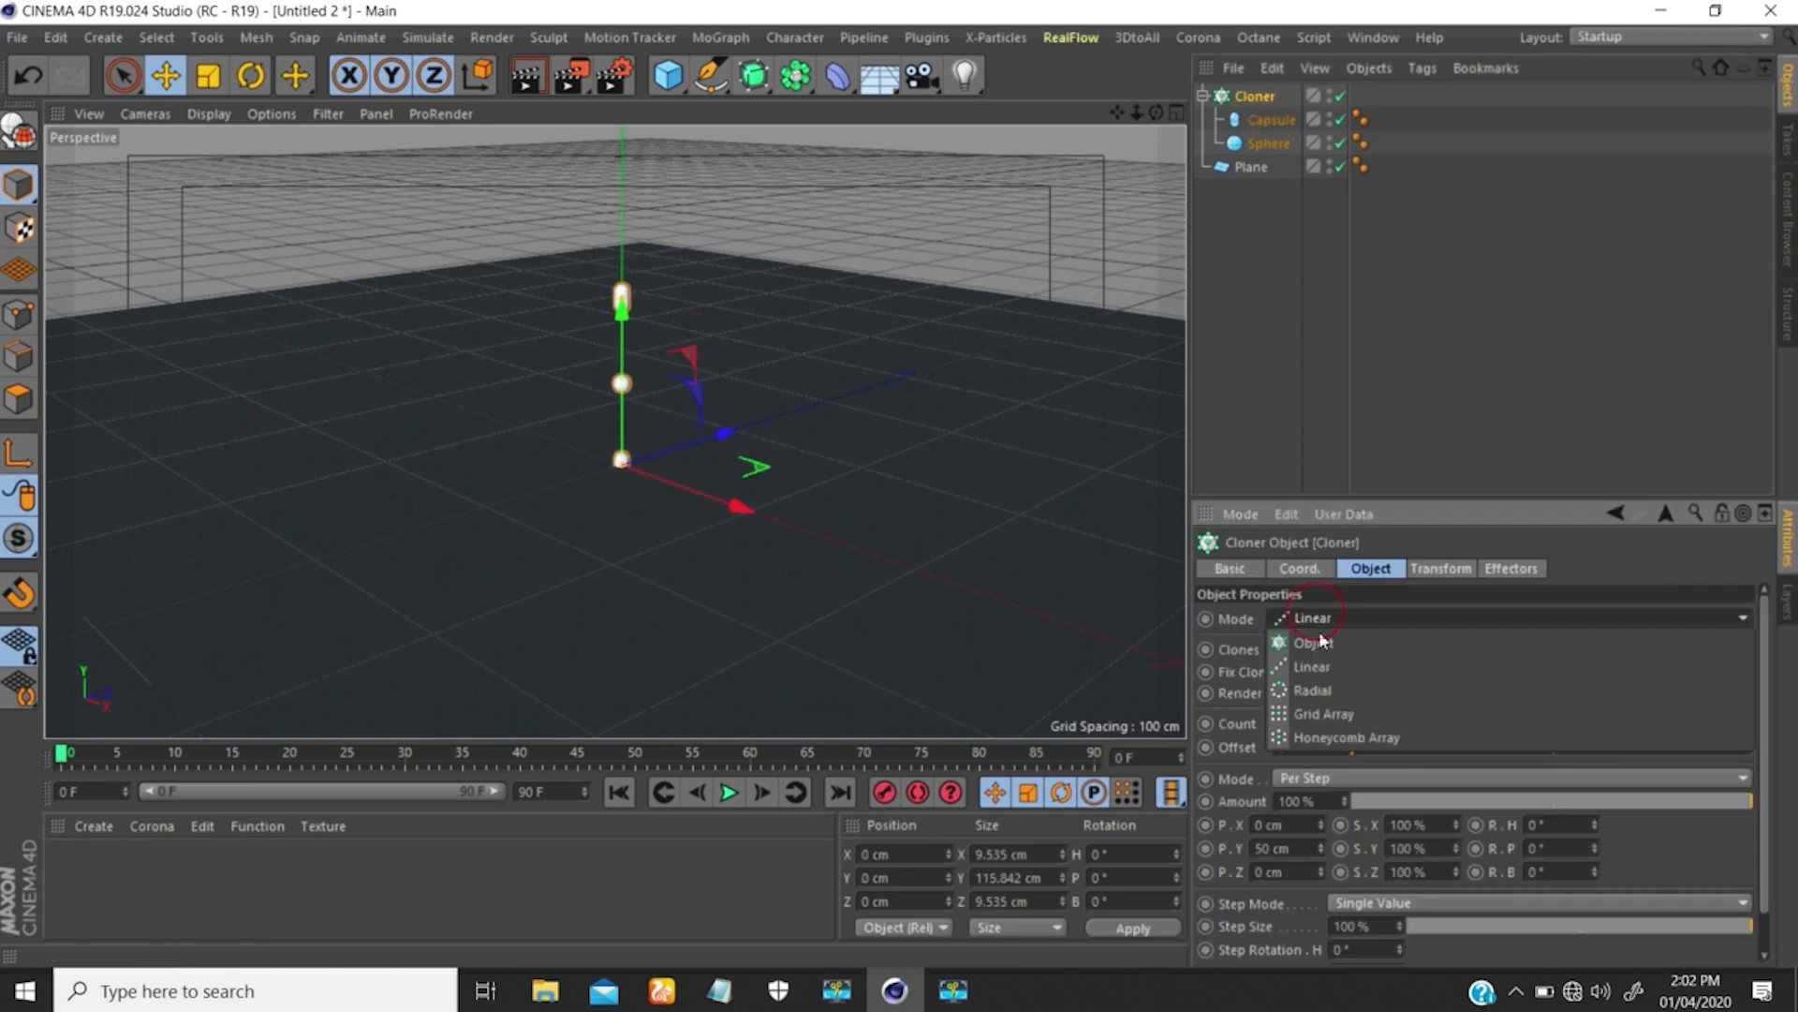
click(1310, 718)
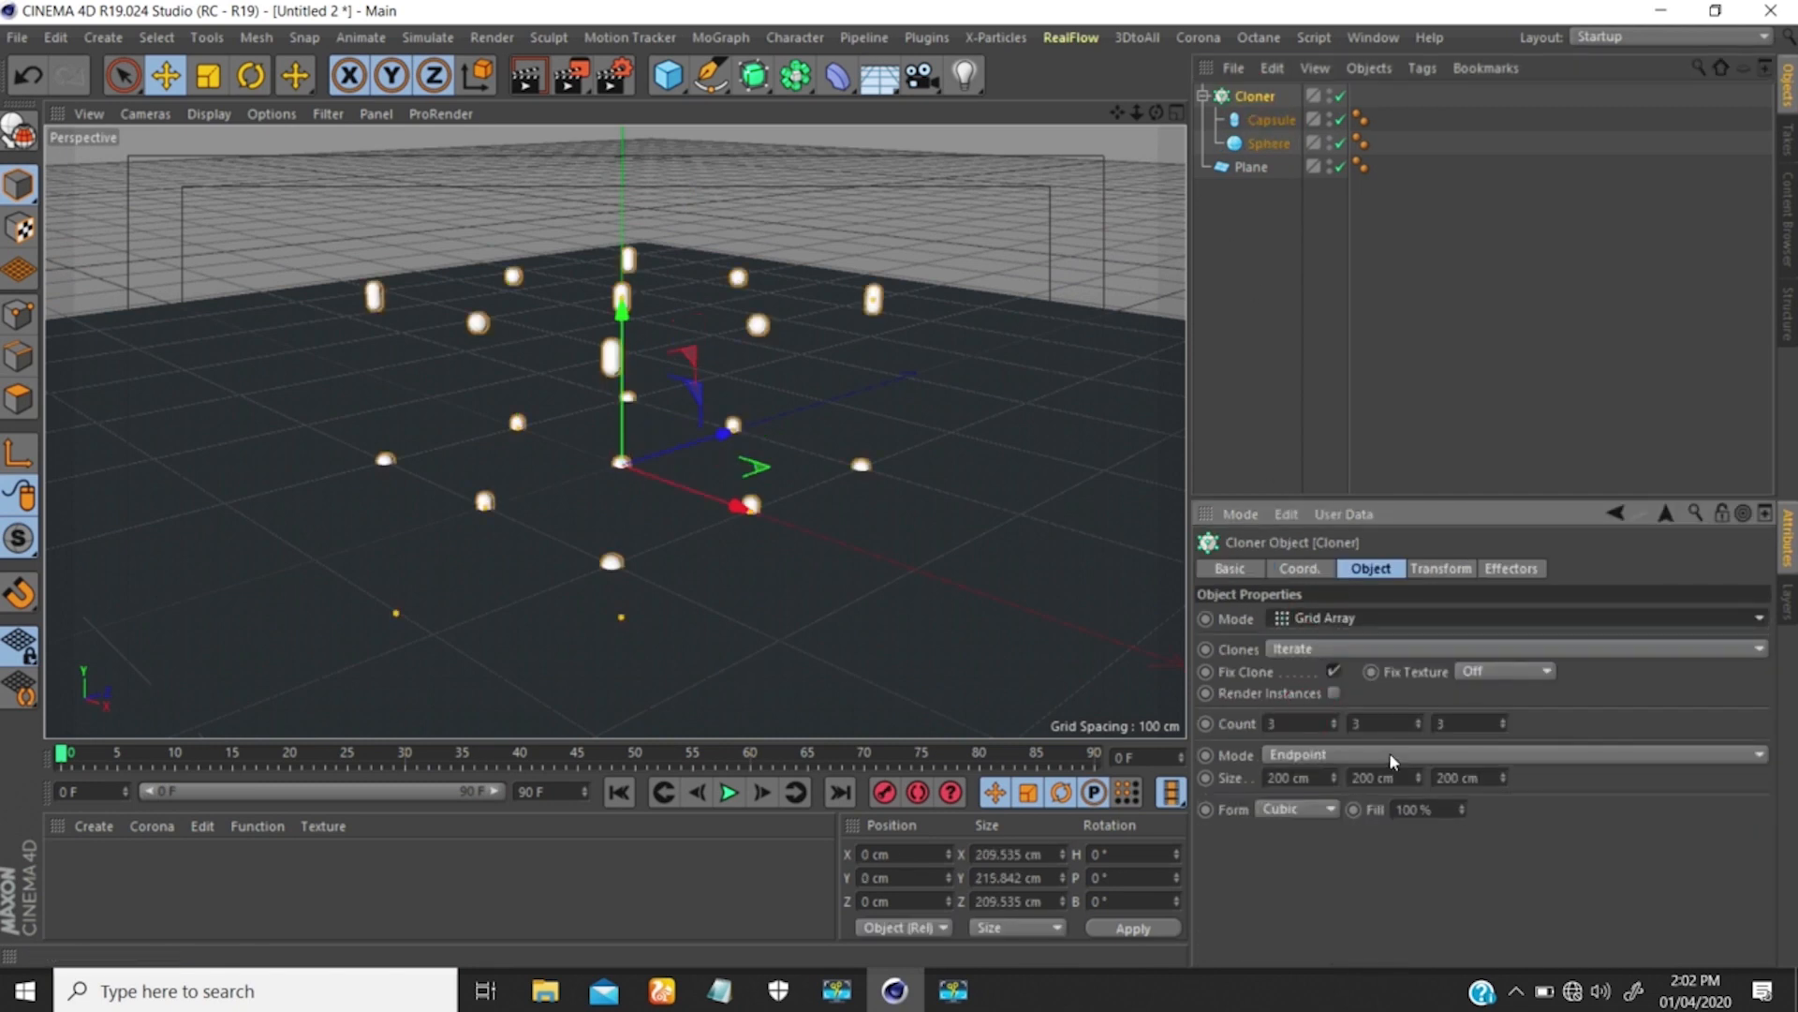
drag(1416, 782, 1416, 871)
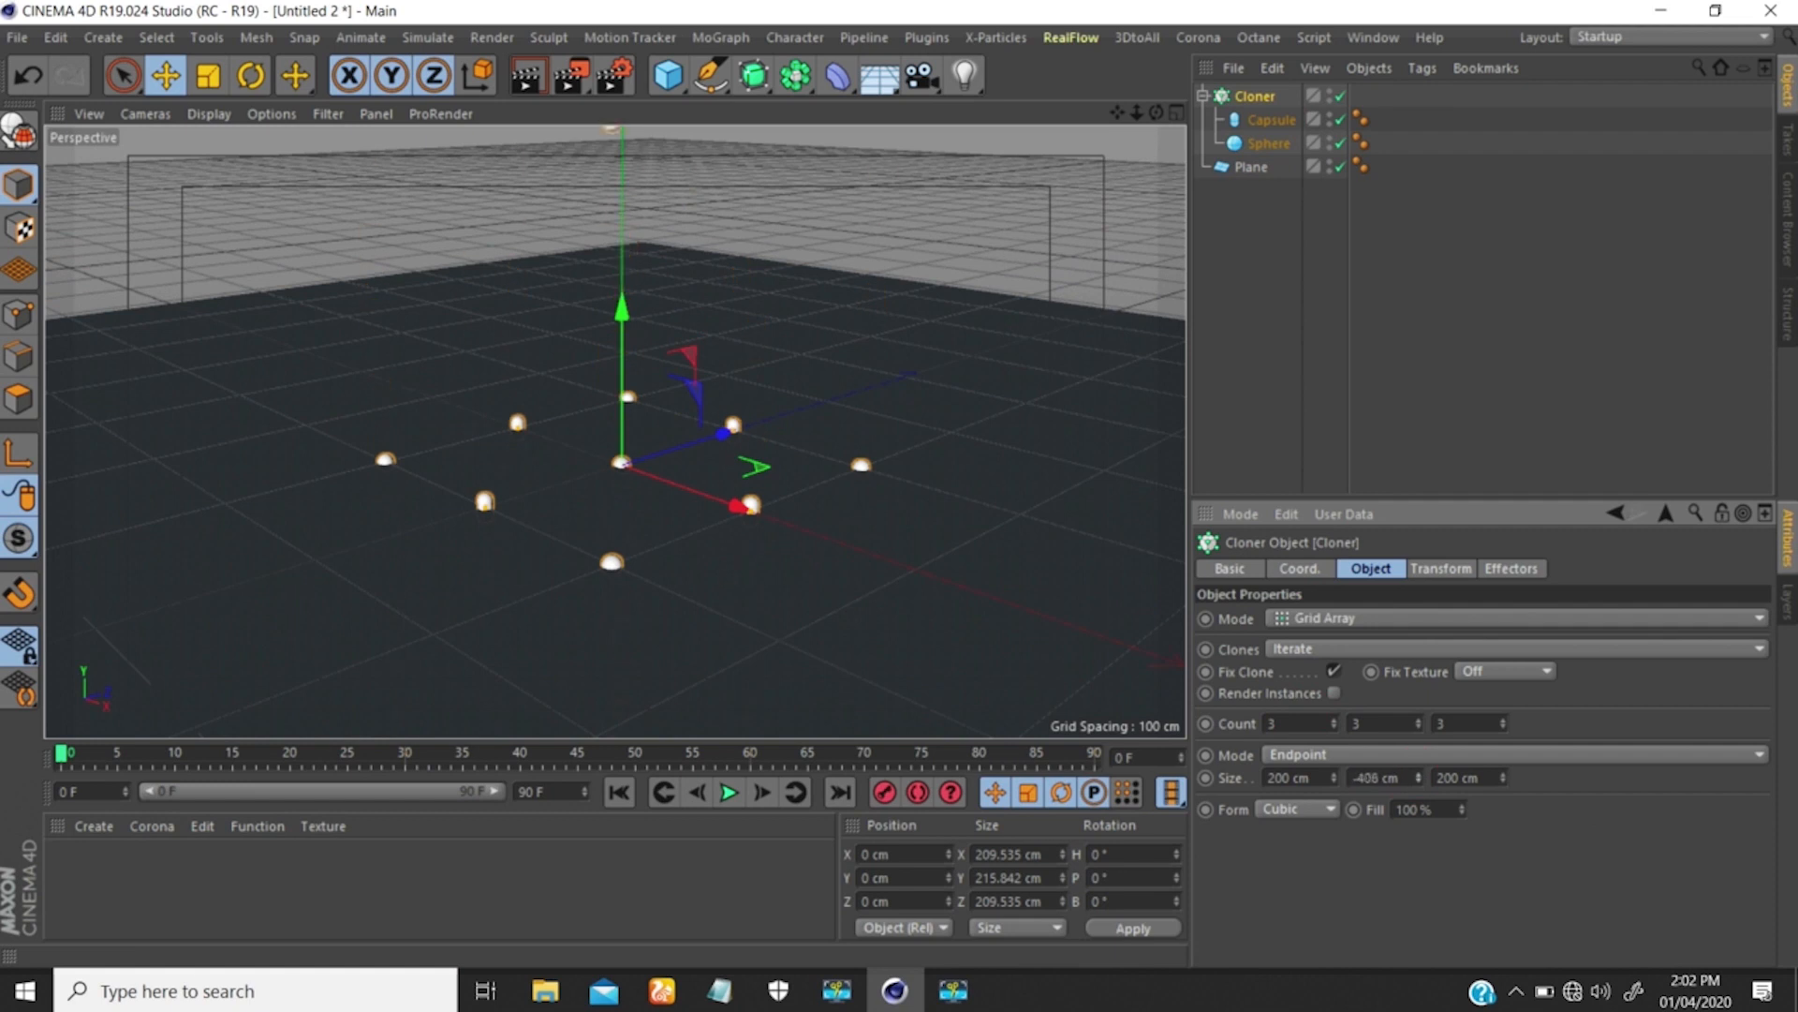
click(1388, 785)
text(50)
key(Return)
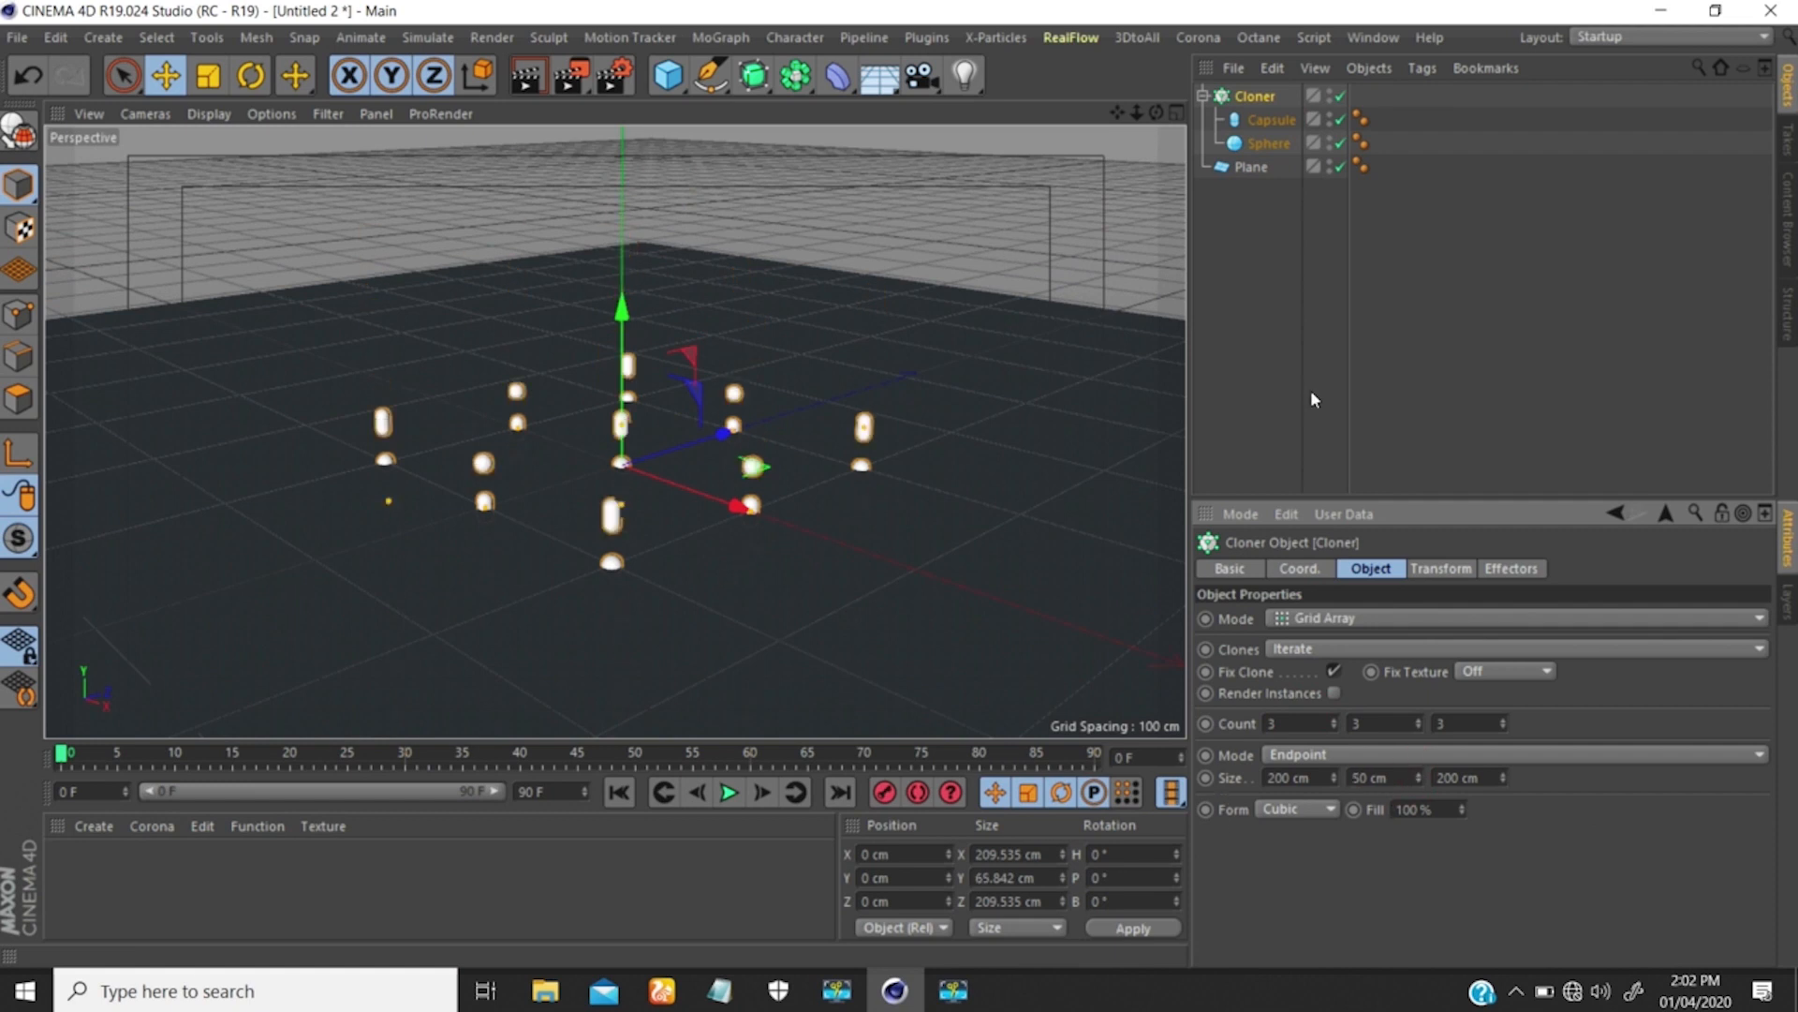
Raise the cloner to about Y 81 cm and set its grid size to 400 cm in both X and Z.
drag(622, 305, 633, 173)
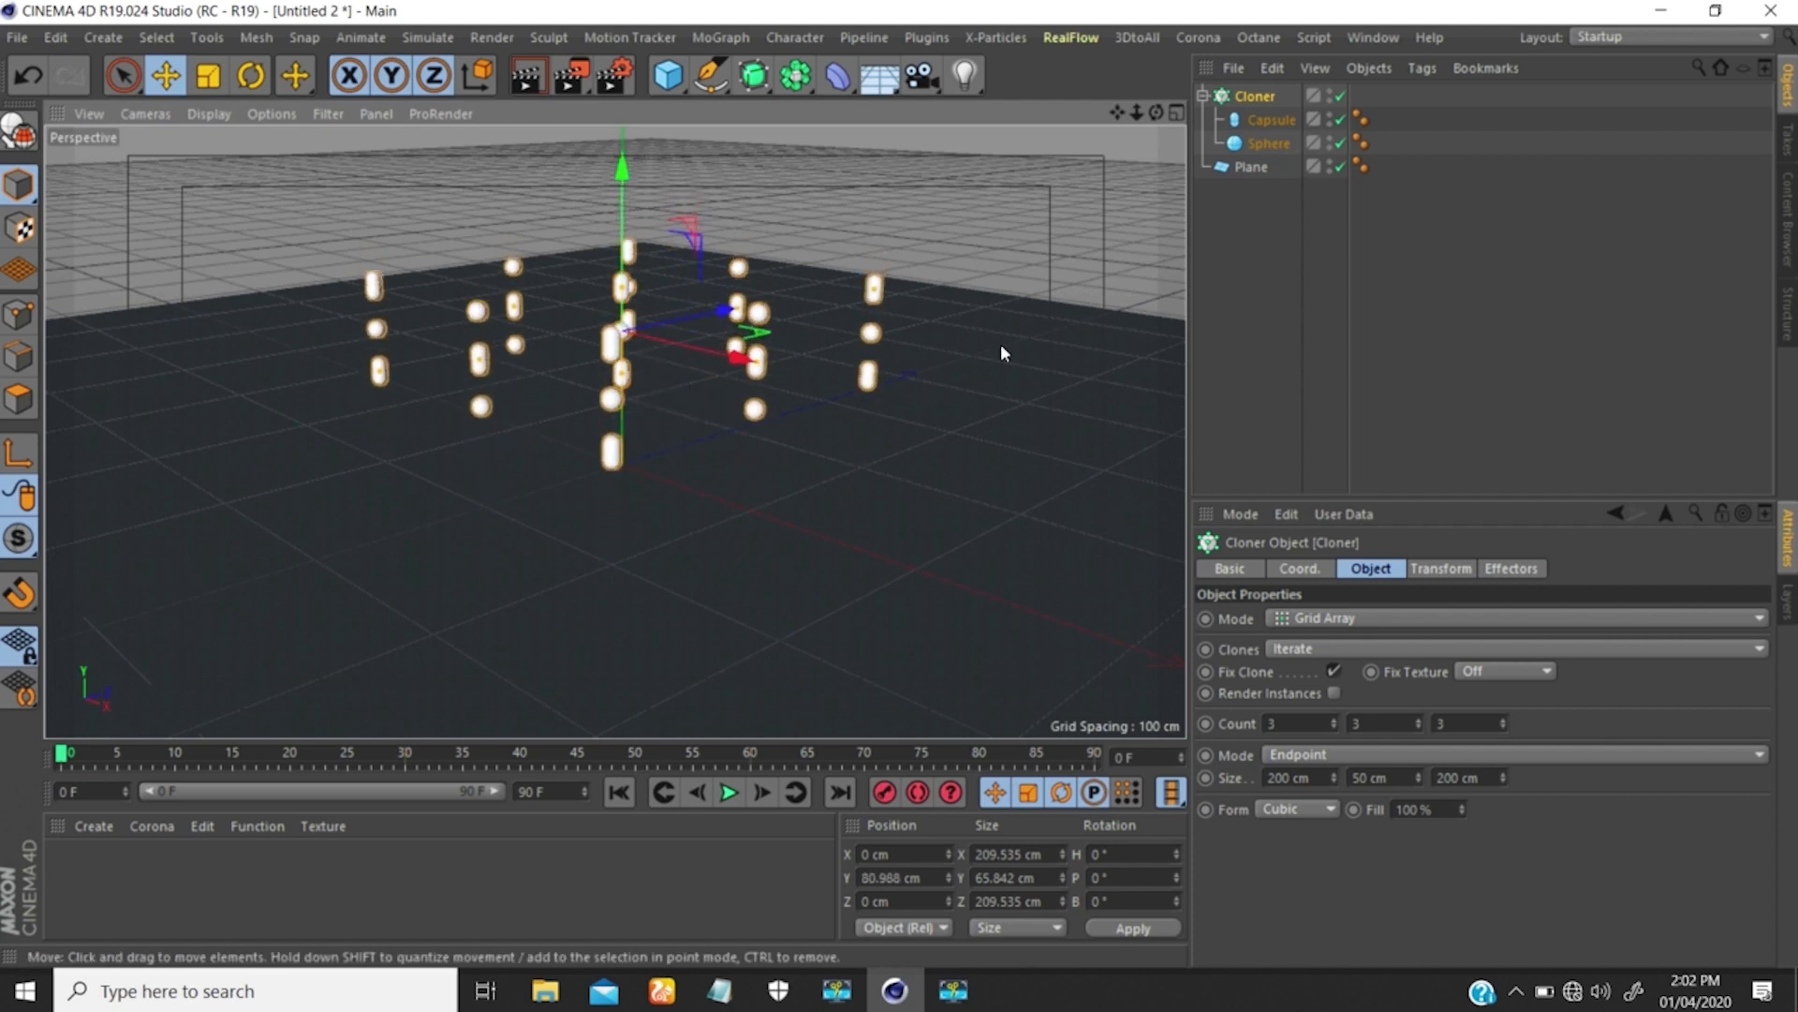
click(1319, 778)
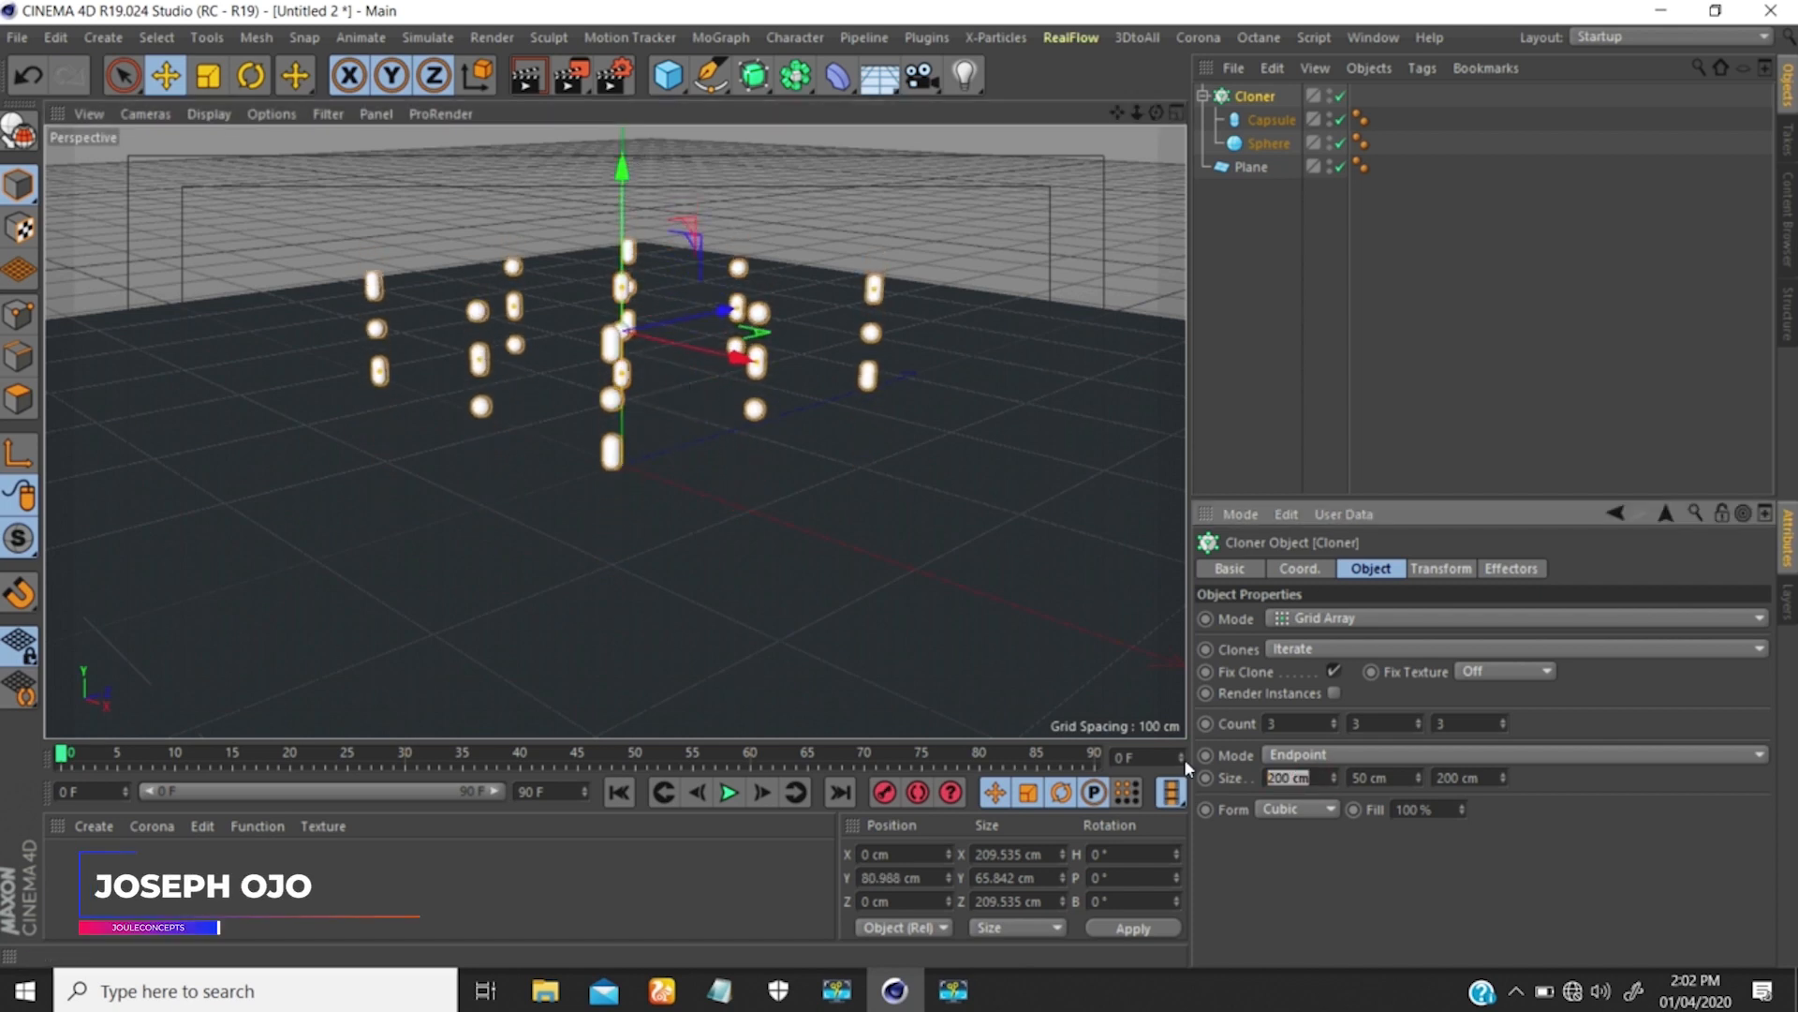
text(400)
key(Tab)
key(Tab)
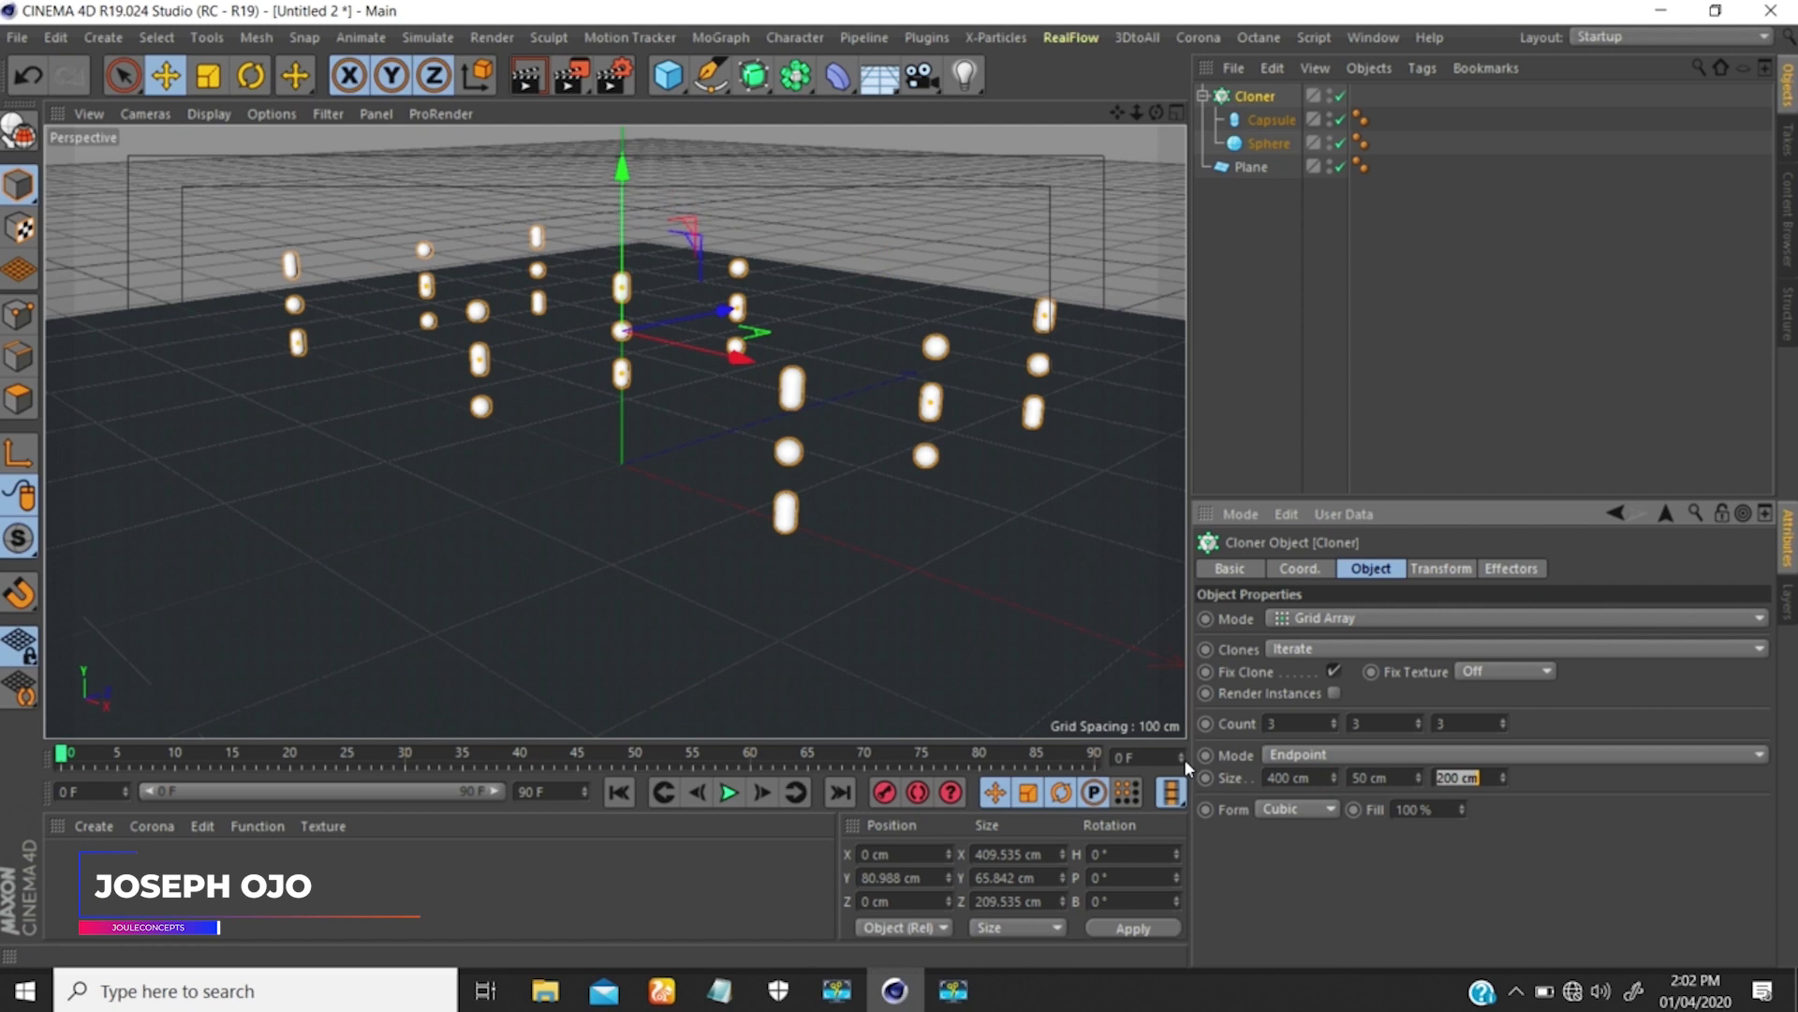
text(400)
key(Return)
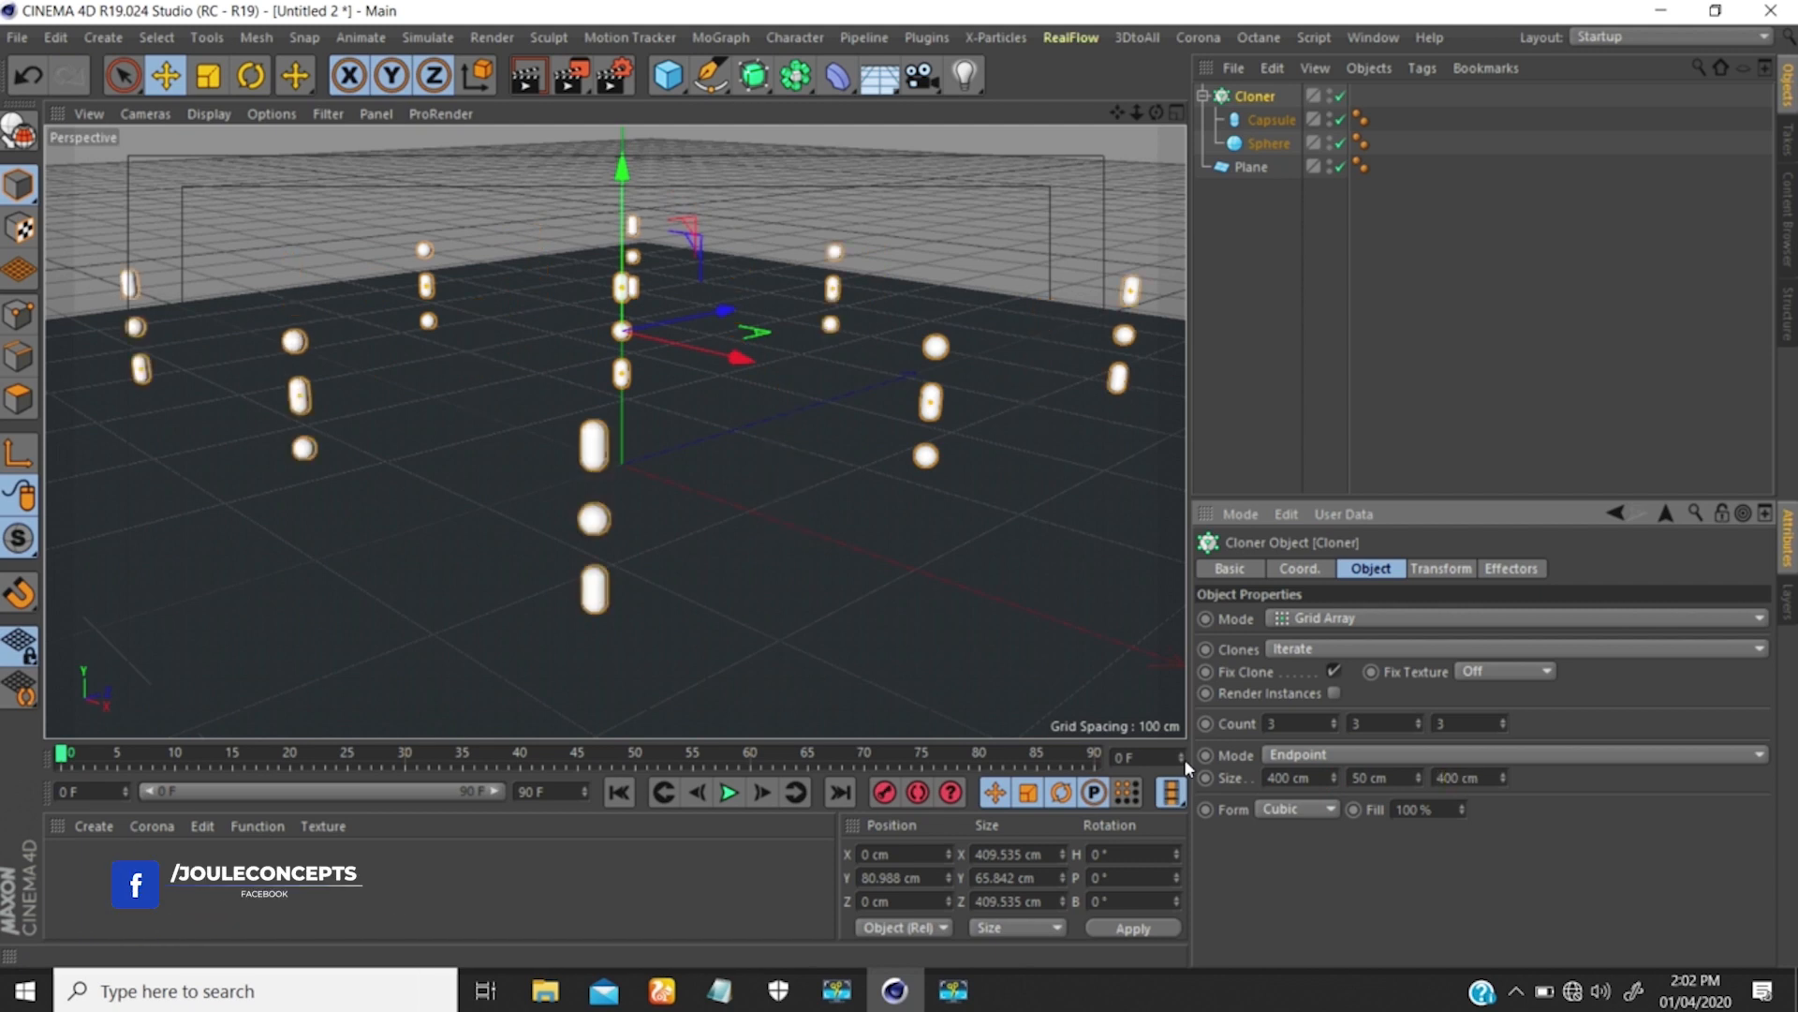
Set the cloner's Y count to 4.
scroll(724, 403, down, 5)
alt+drag(802, 340, 785, 374)
scroll(673, 424, up, 4)
alt+drag(672, 410, 704, 341)
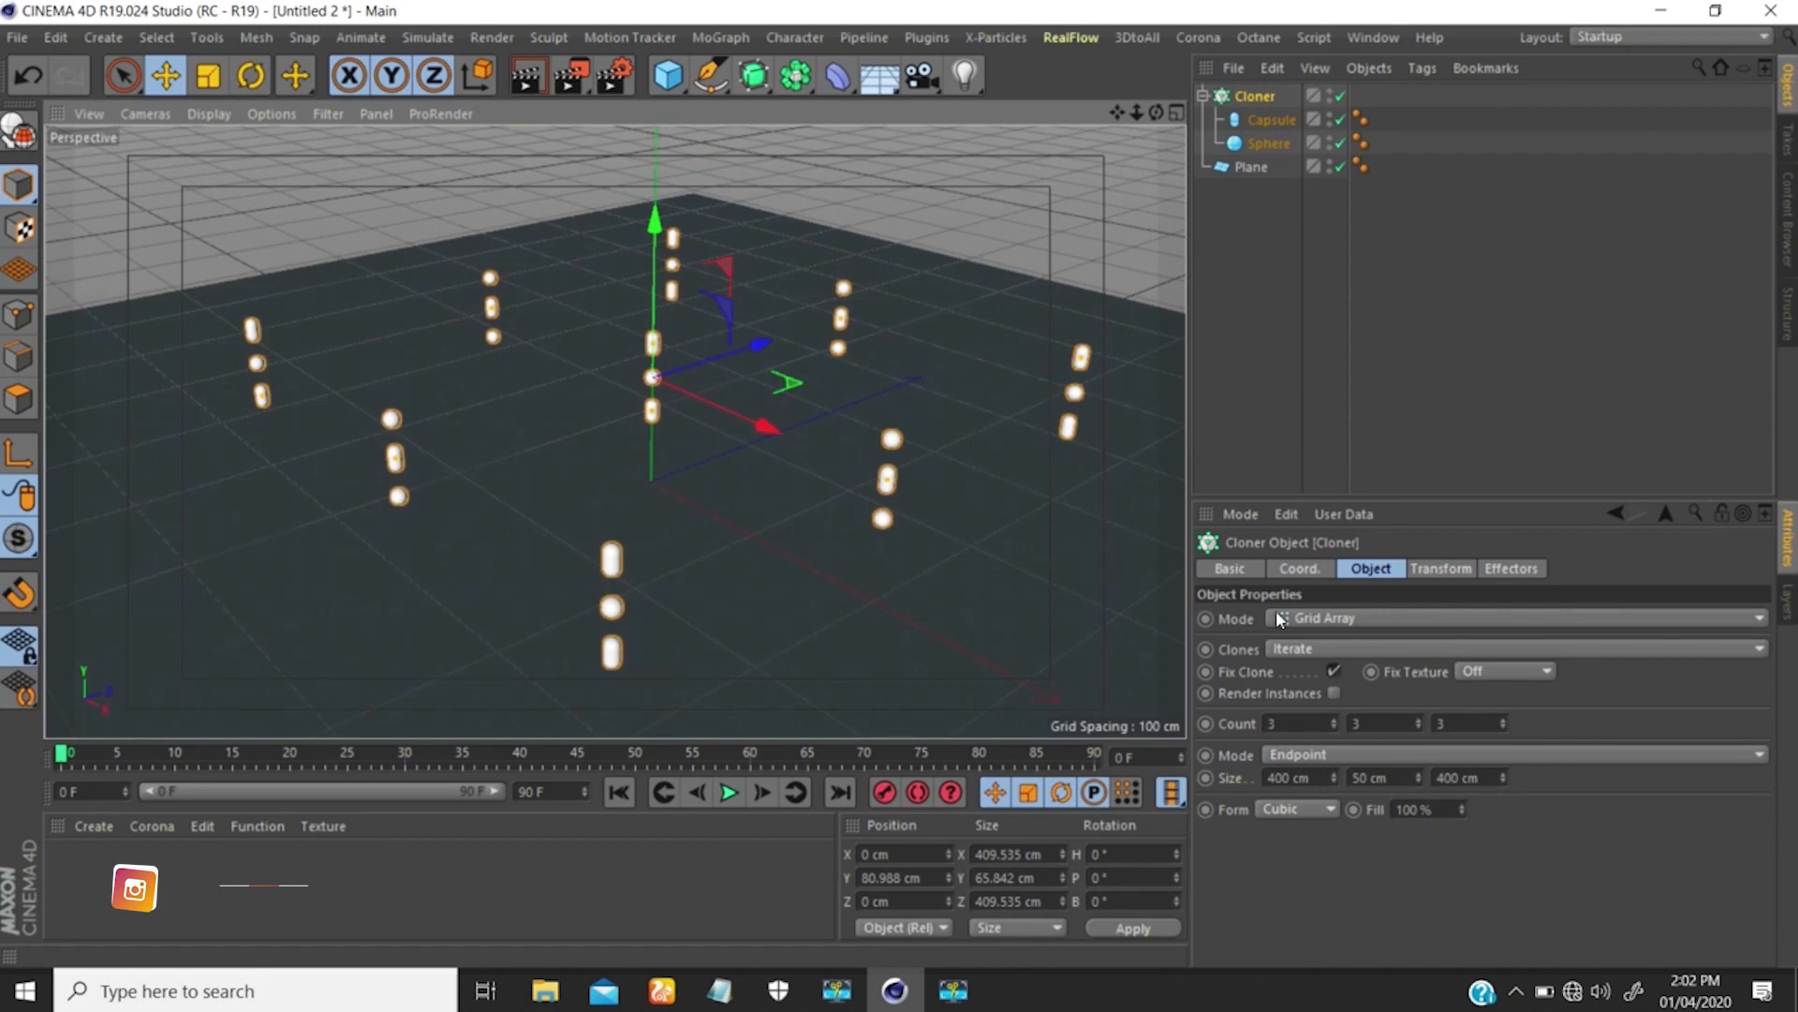
drag(1278, 723, 1257, 702)
key(Tab)
text(4)
key(Return)
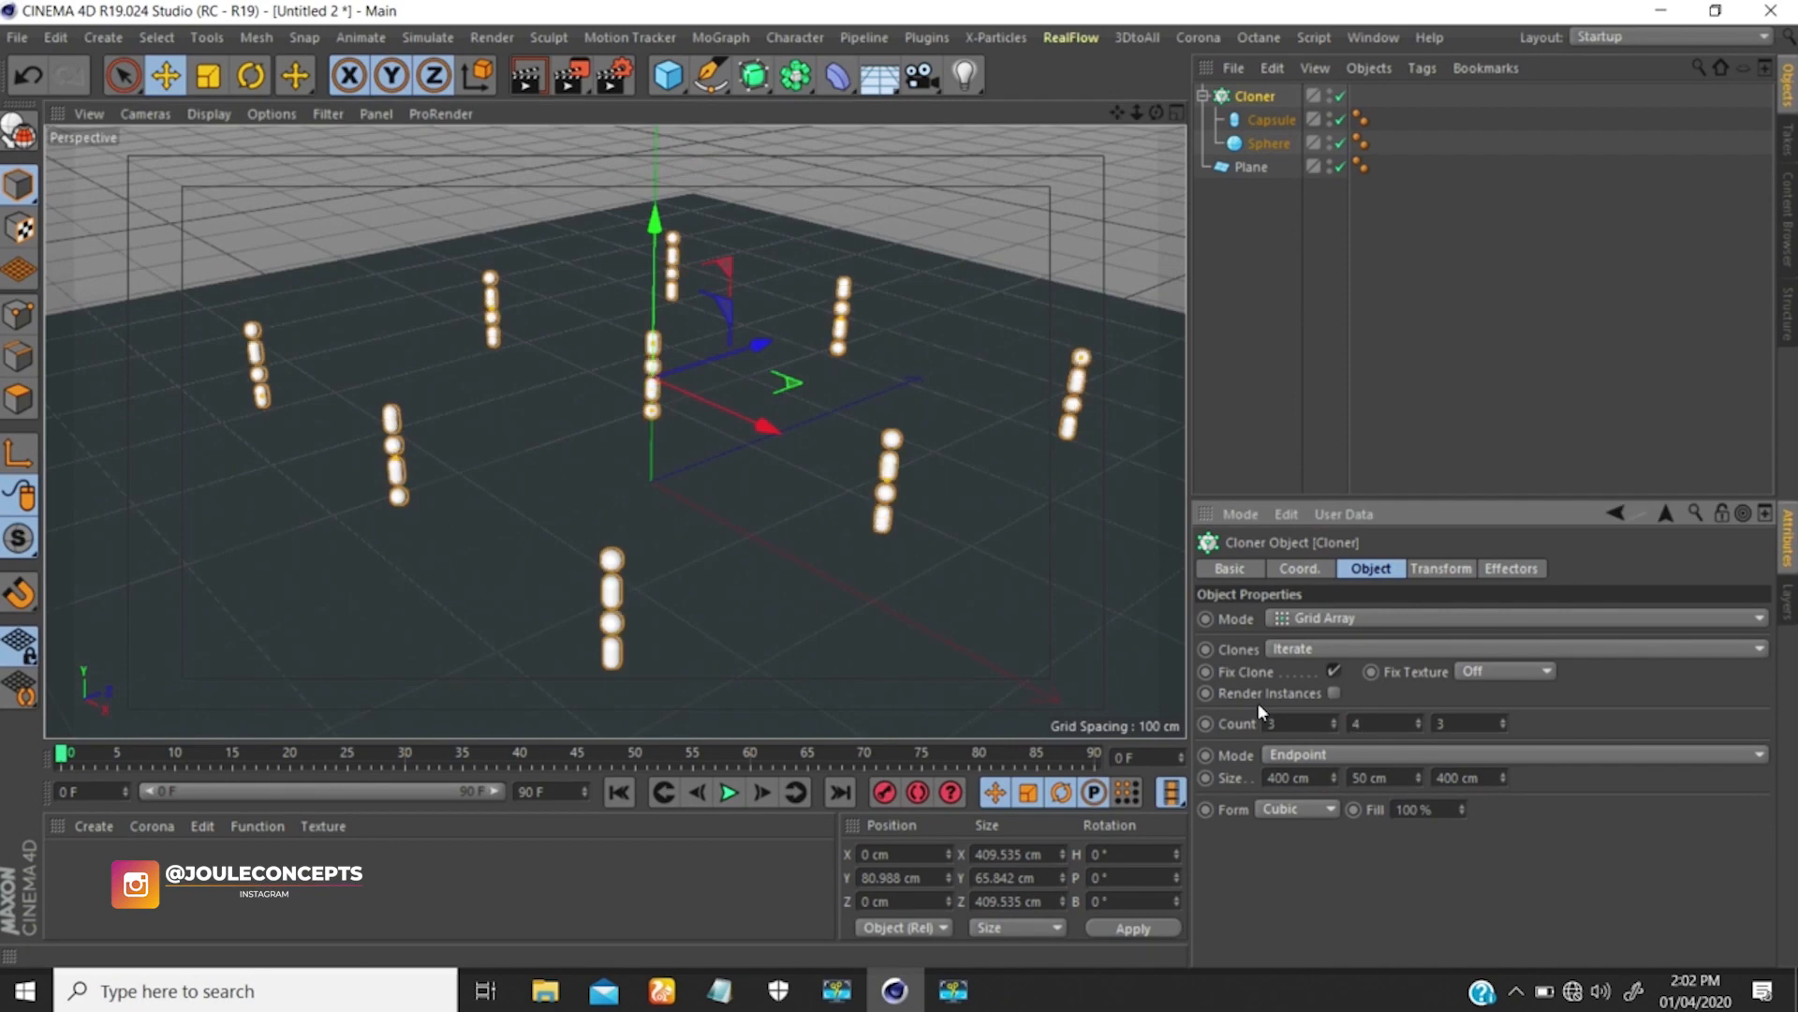
Set the cloner's X and Z counts to 27 each to fill the grid with clones.
drag(1334, 722, 1325, 699)
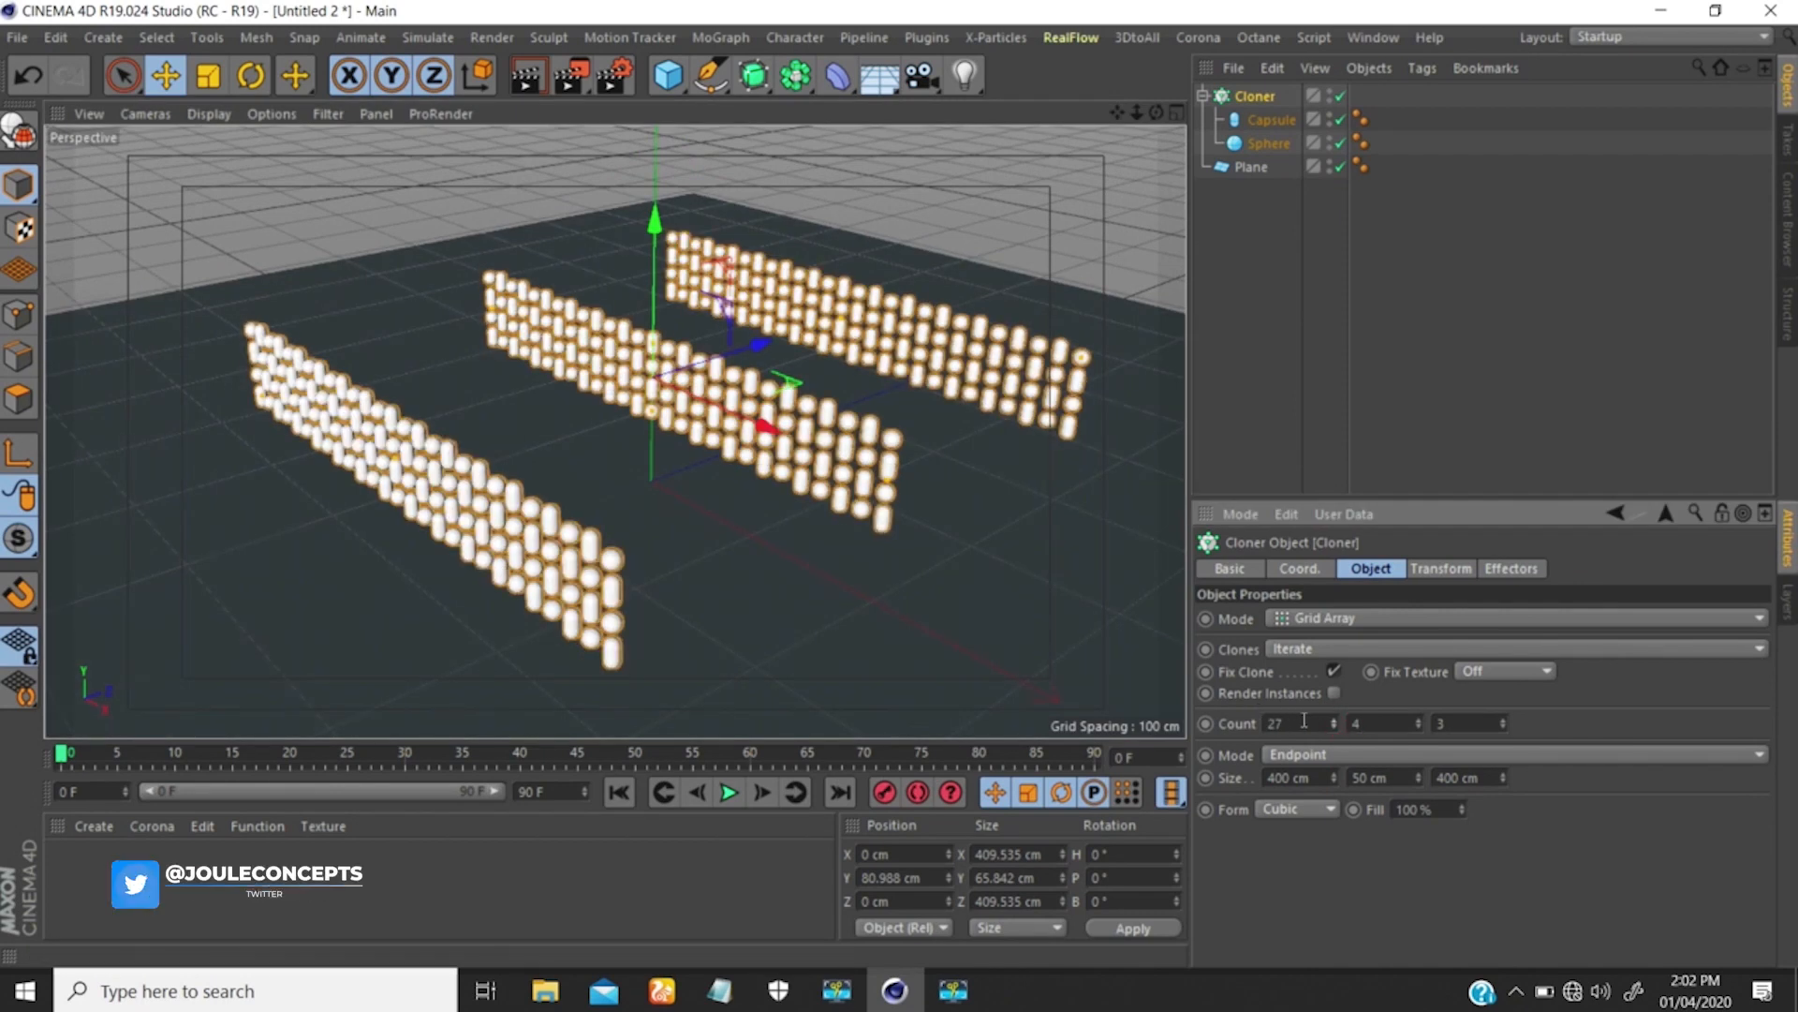
double_click(1482, 730)
text(27)
key(Return)
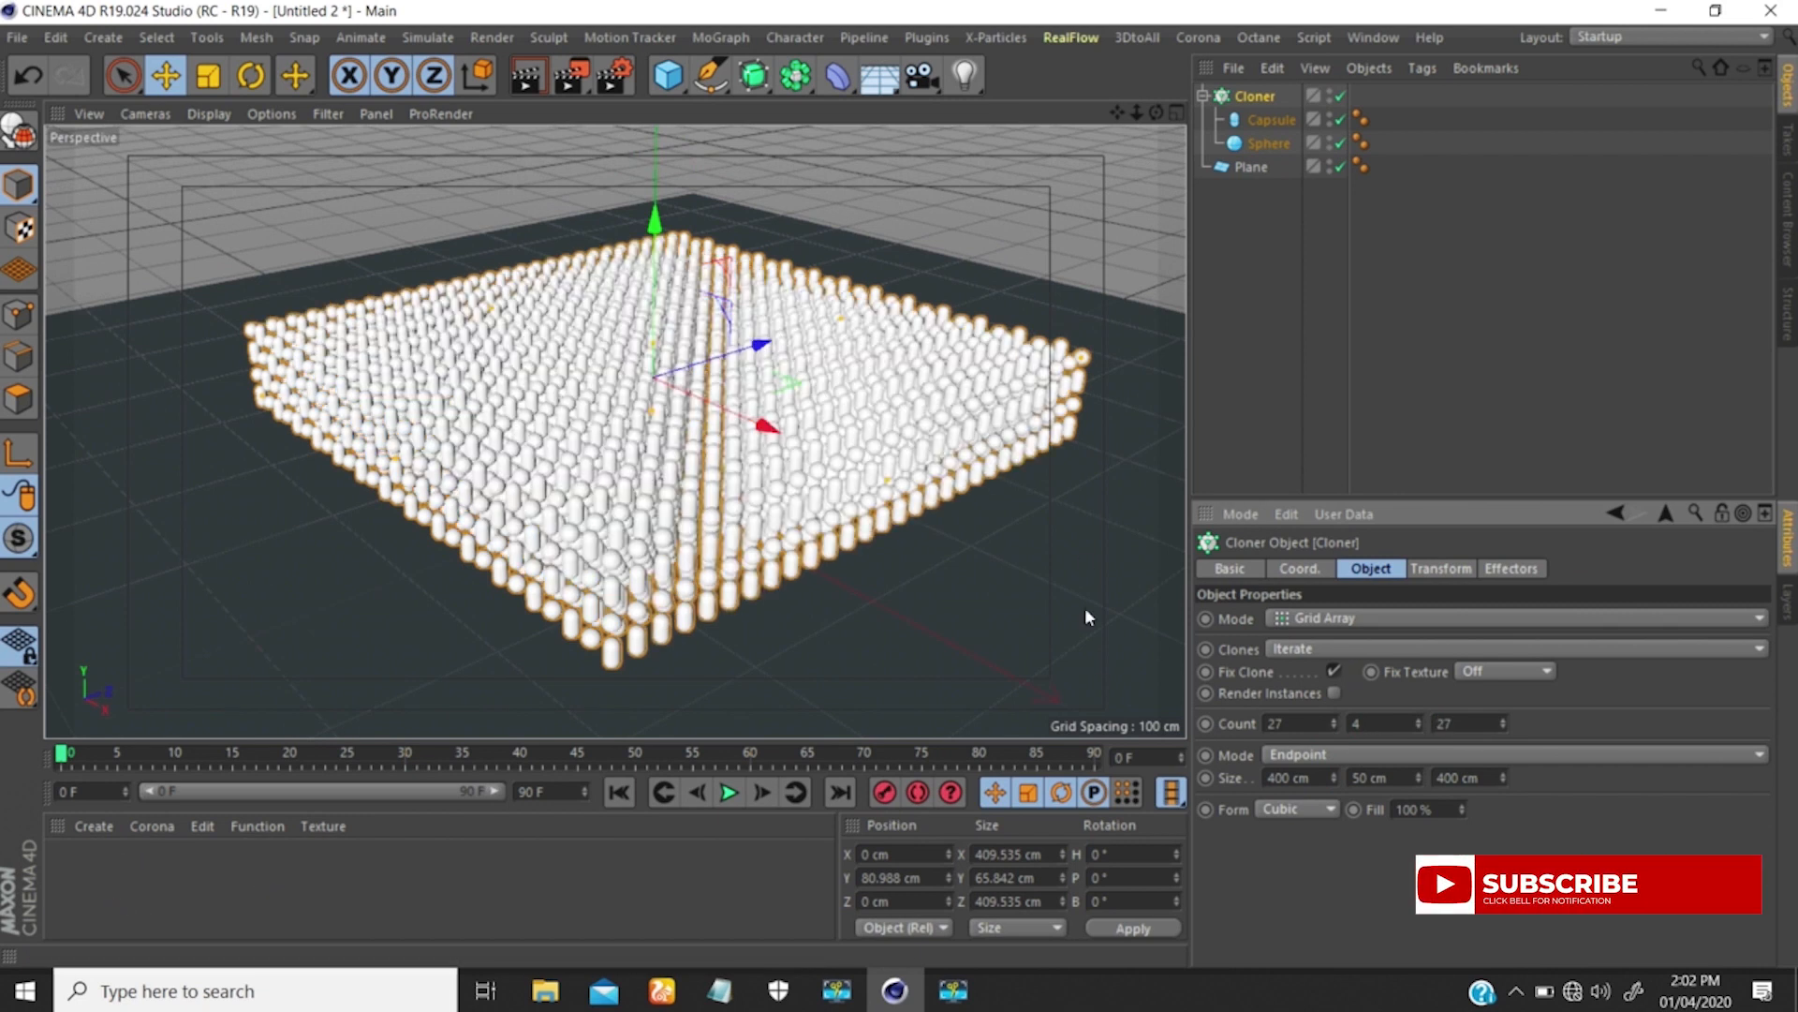
alt+drag(1084, 607, 808, 417)
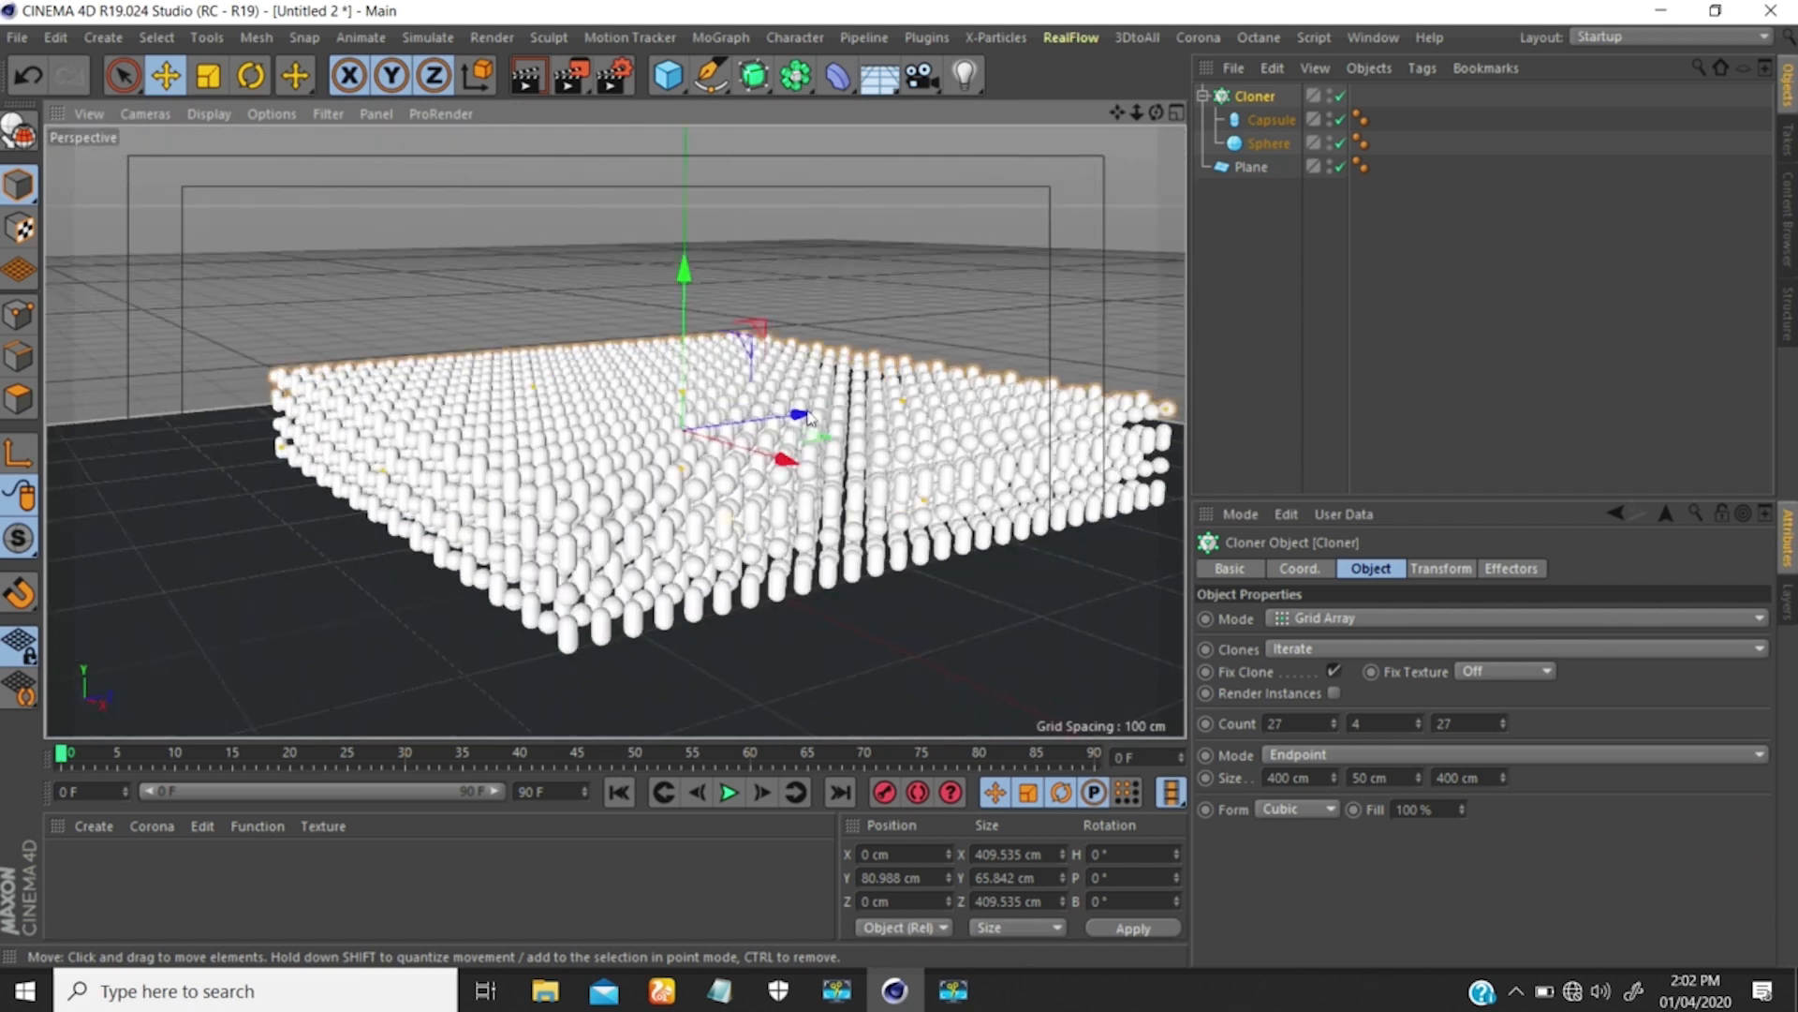
scroll(808, 417, up, 5)
scroll(813, 392, down, 4)
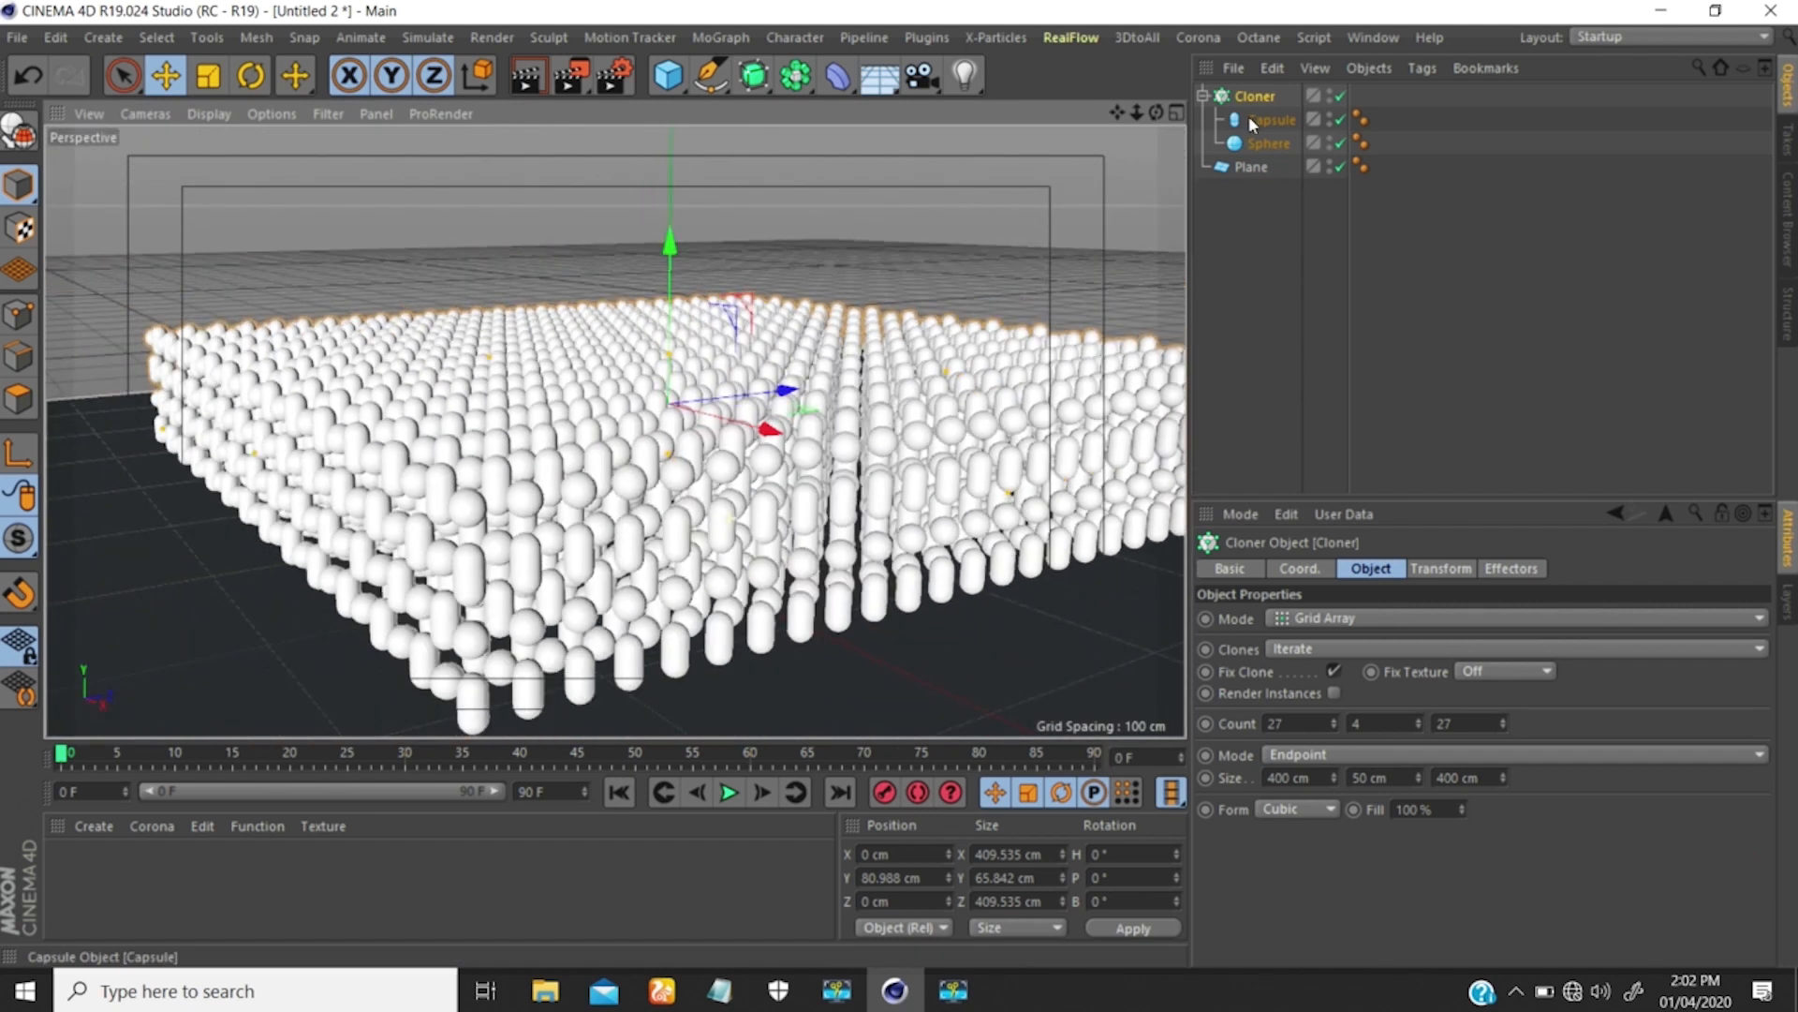
ctrl+click(1252, 144)
click(1268, 121)
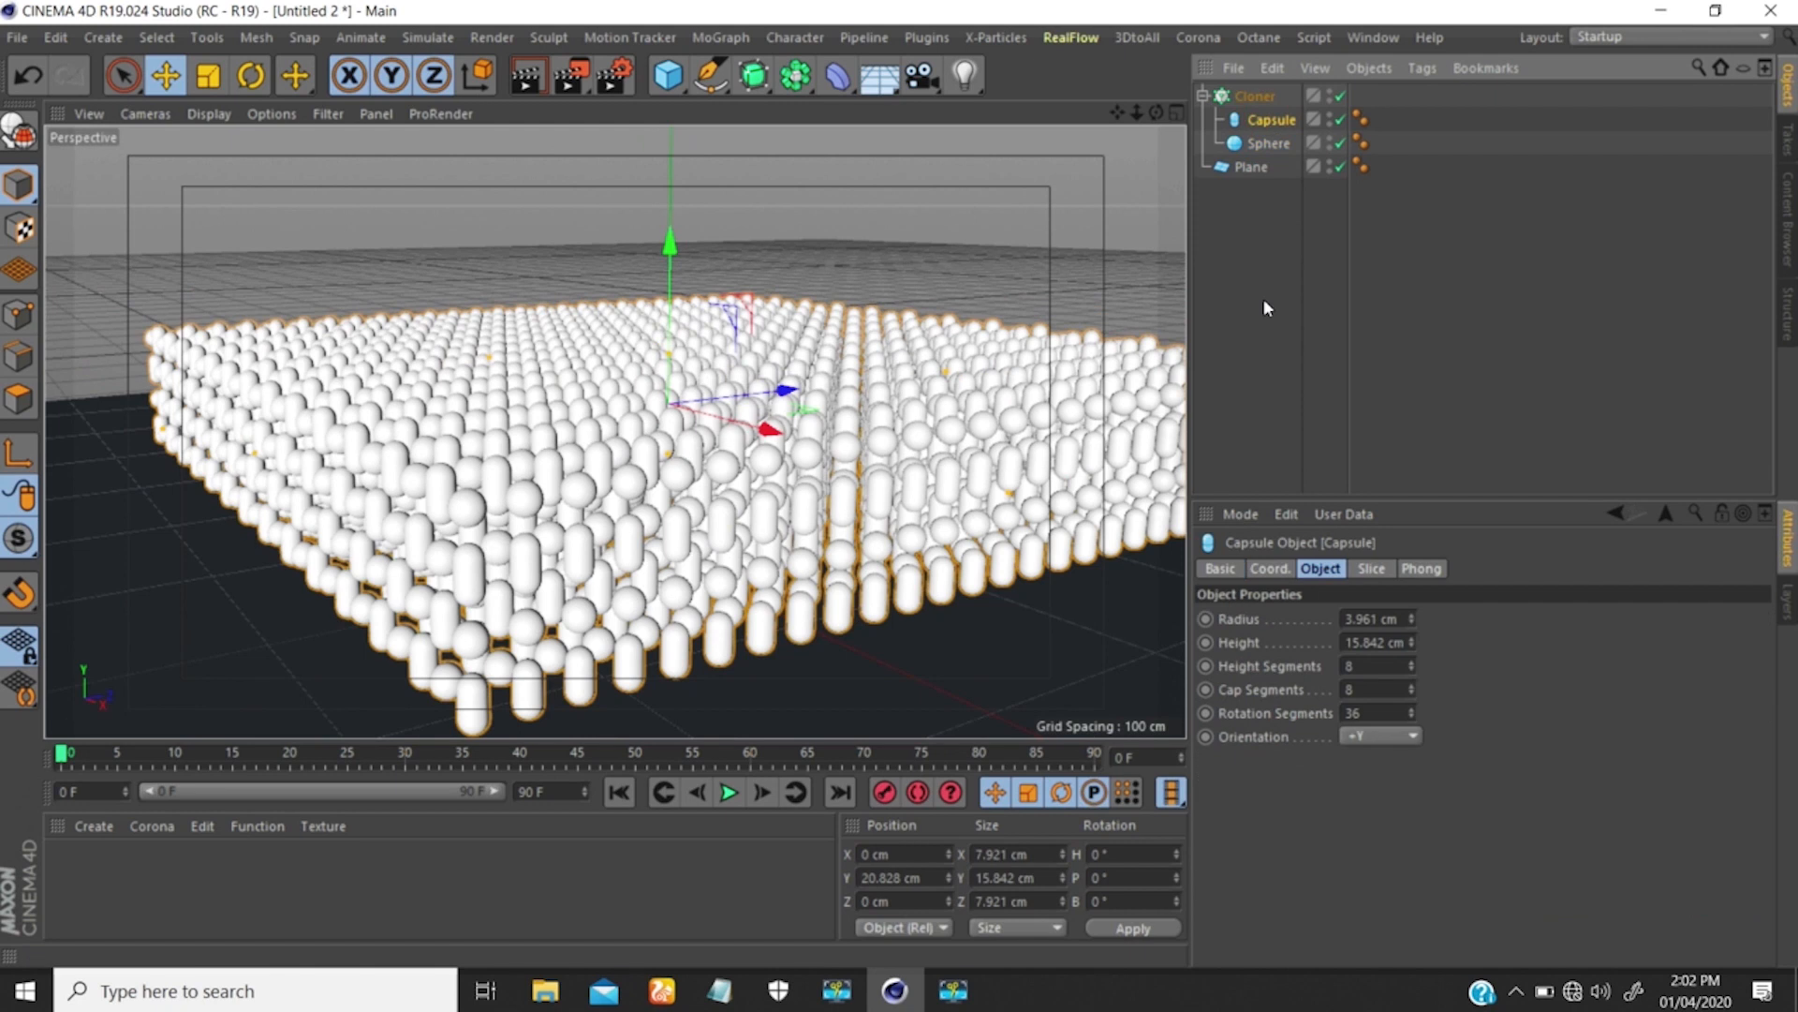
click(1354, 713)
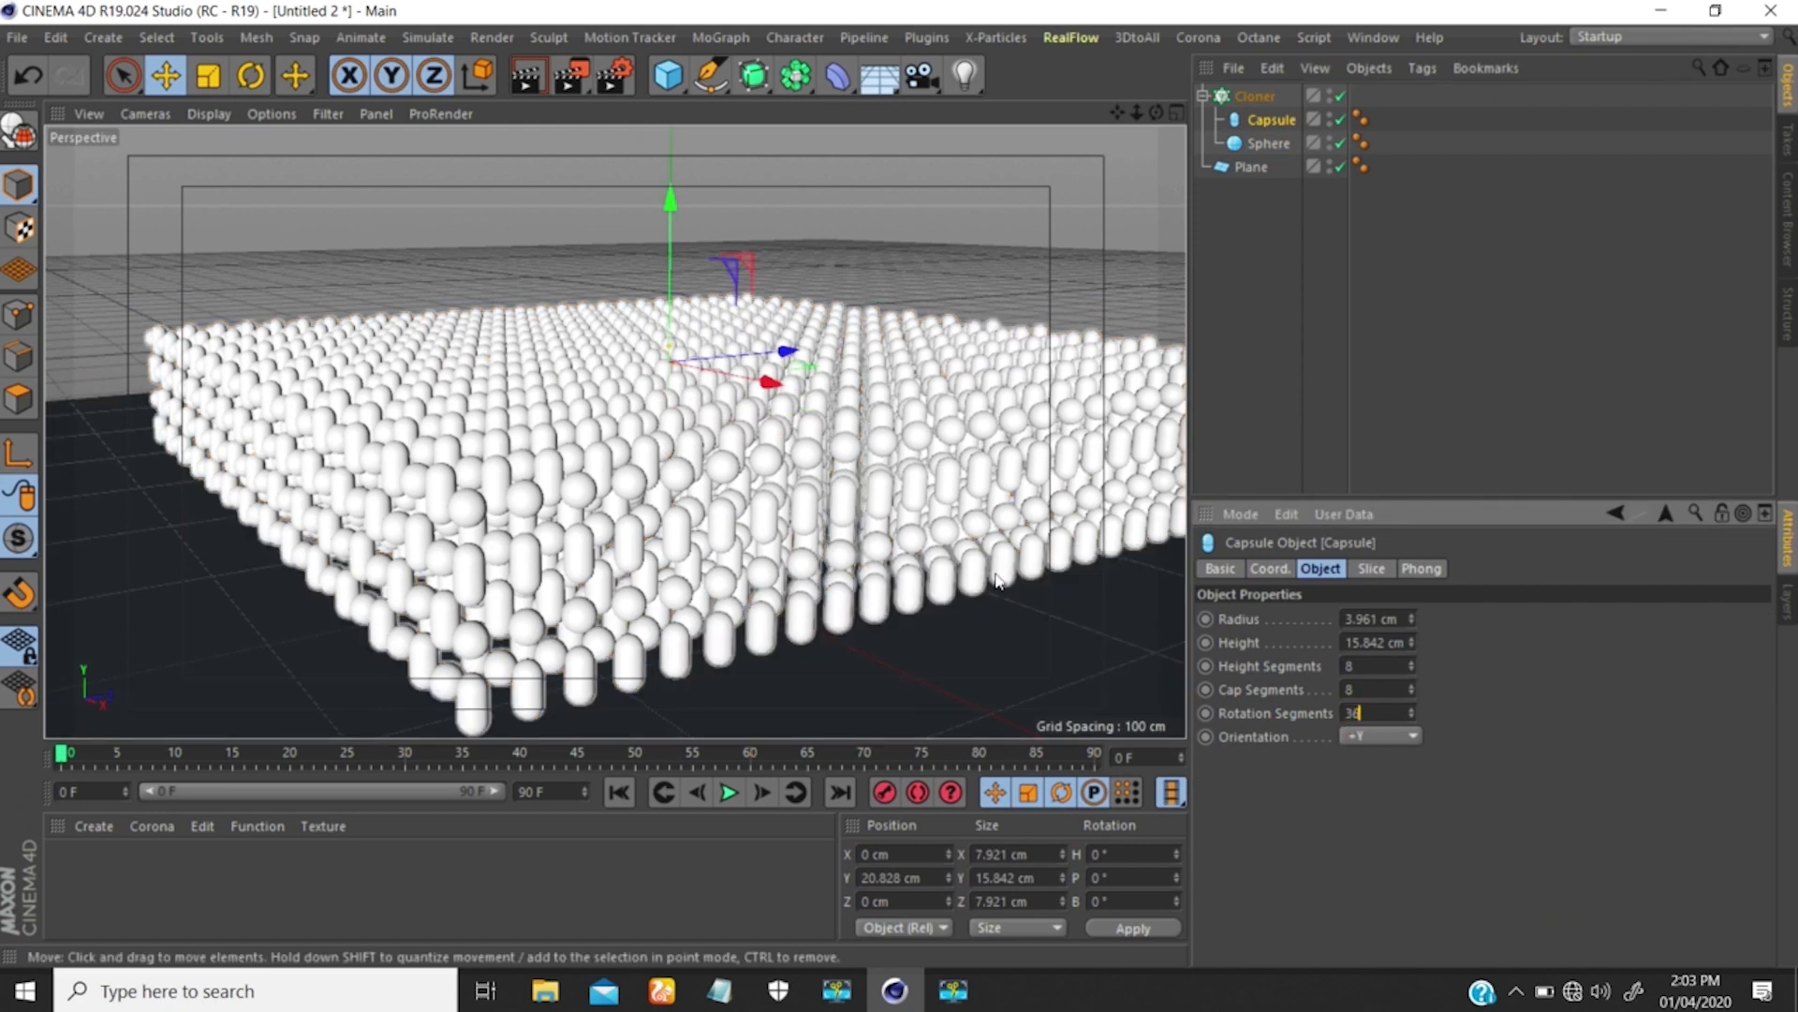
click(1300, 290)
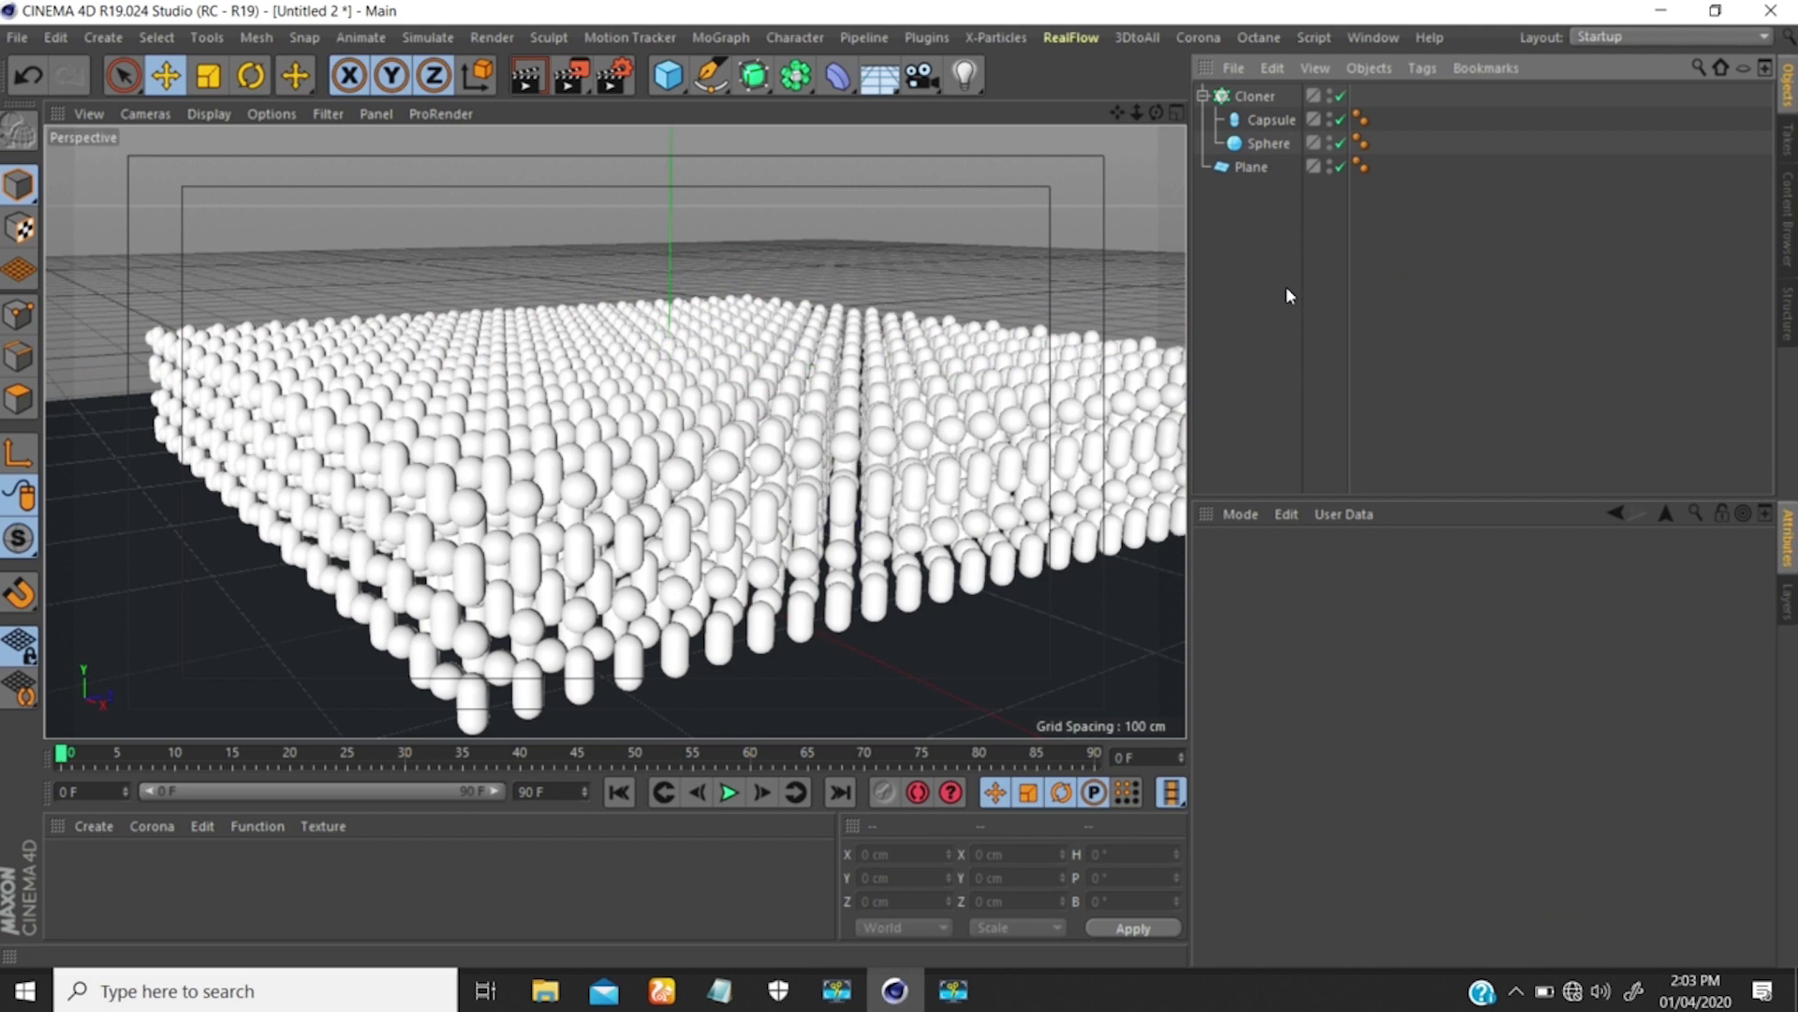
Switch the viewport display to Gouraud Shading (Lines) and look closely at the clones' mesh density.
right_click(1287, 294)
key(Escape)
key(n)
key(b)
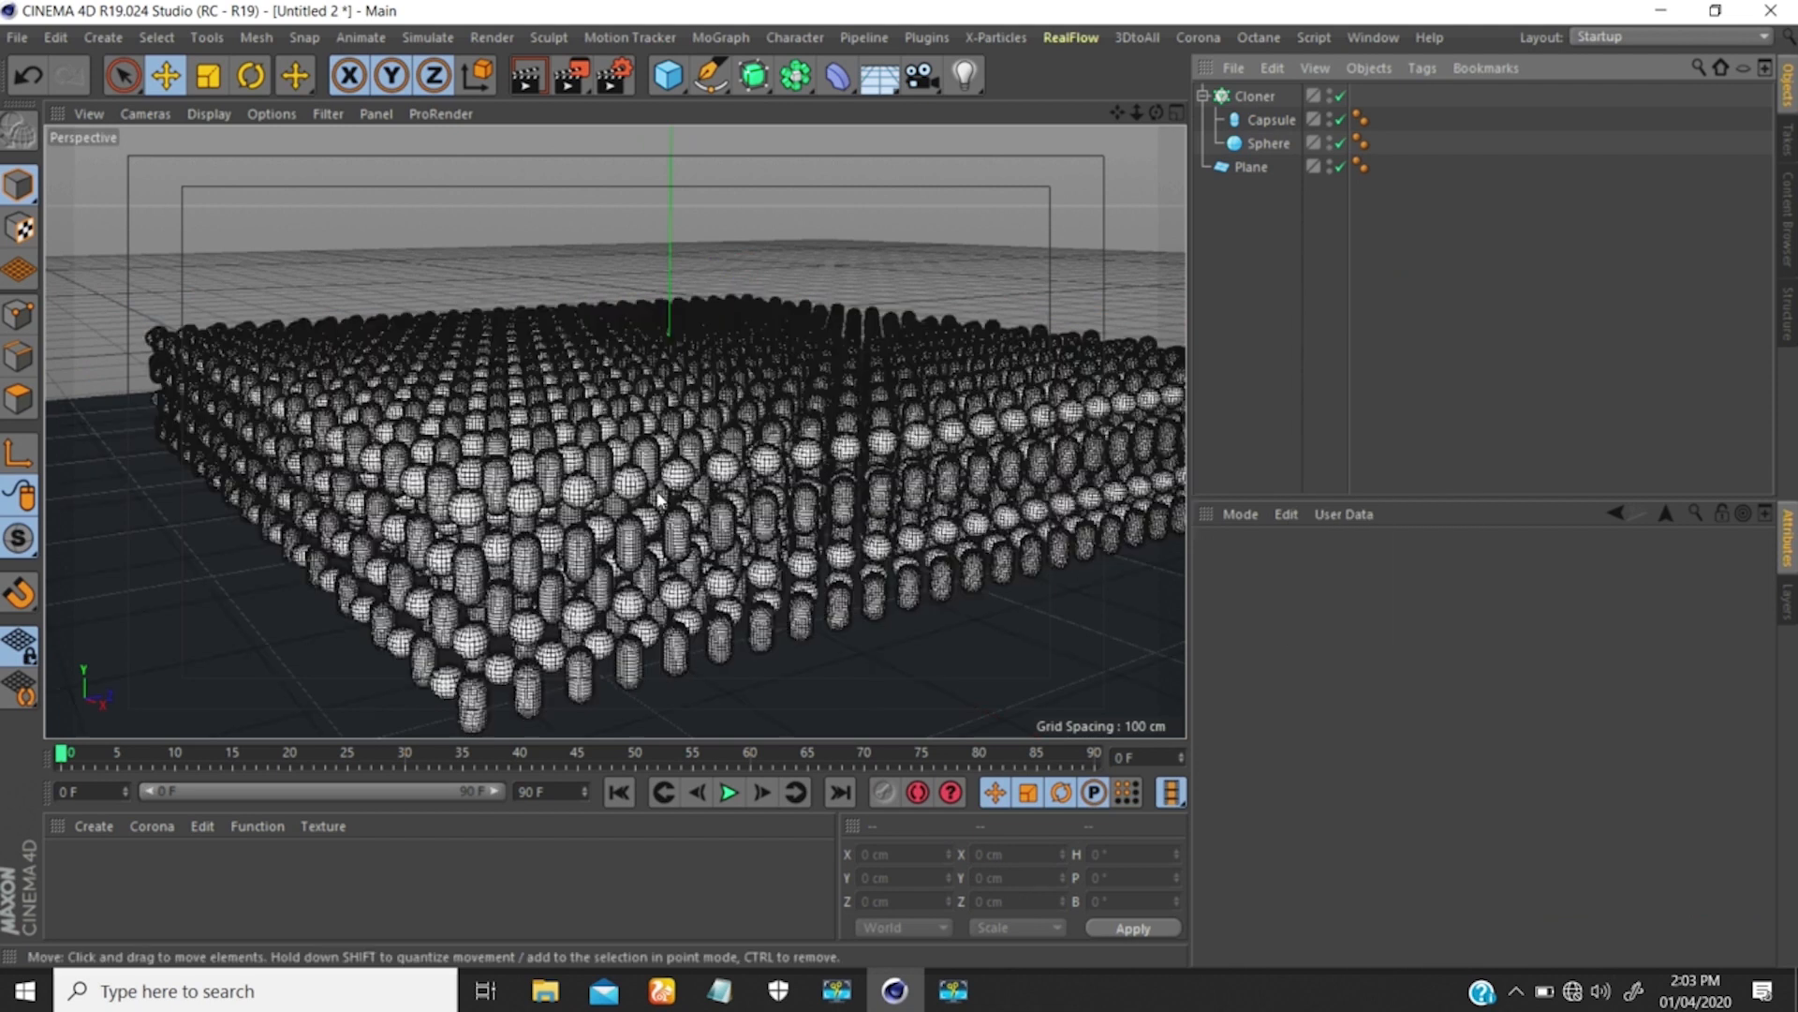
scroll(739, 384, up, 8)
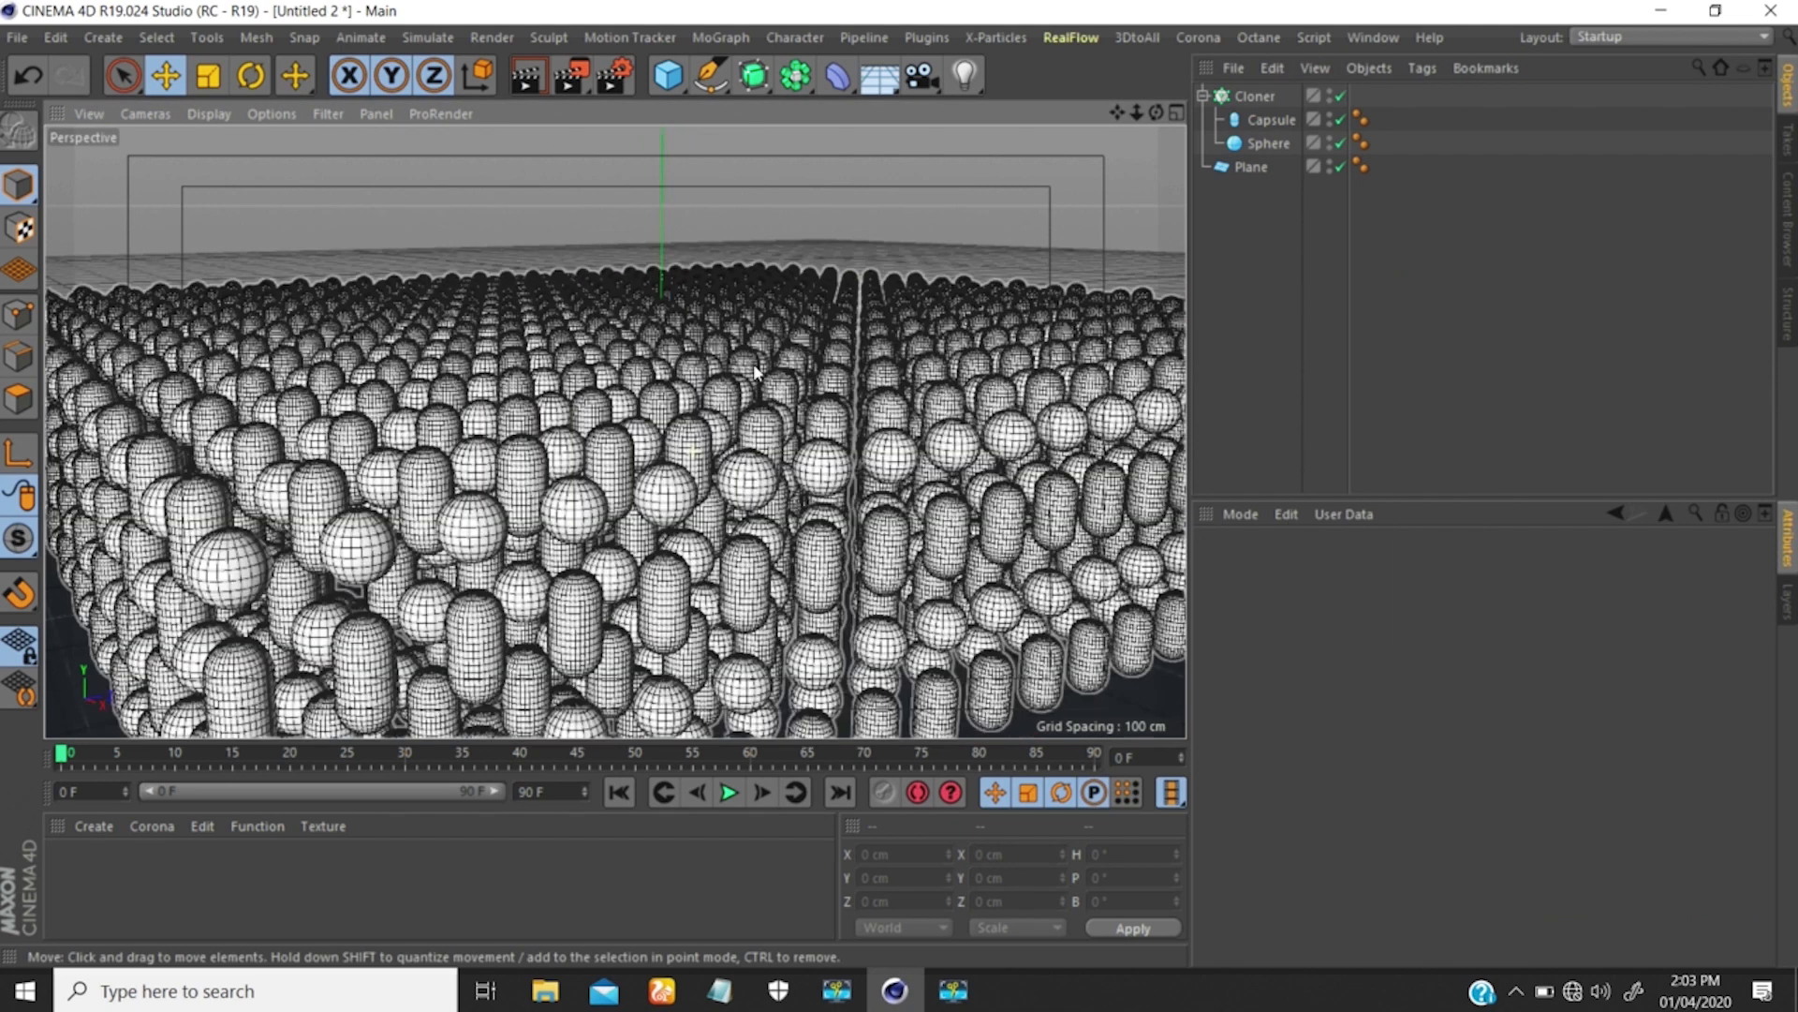
scroll(755, 363, down, 2)
Set the capsule's height segments to 2 and check its mesh up close.
click(1270, 120)
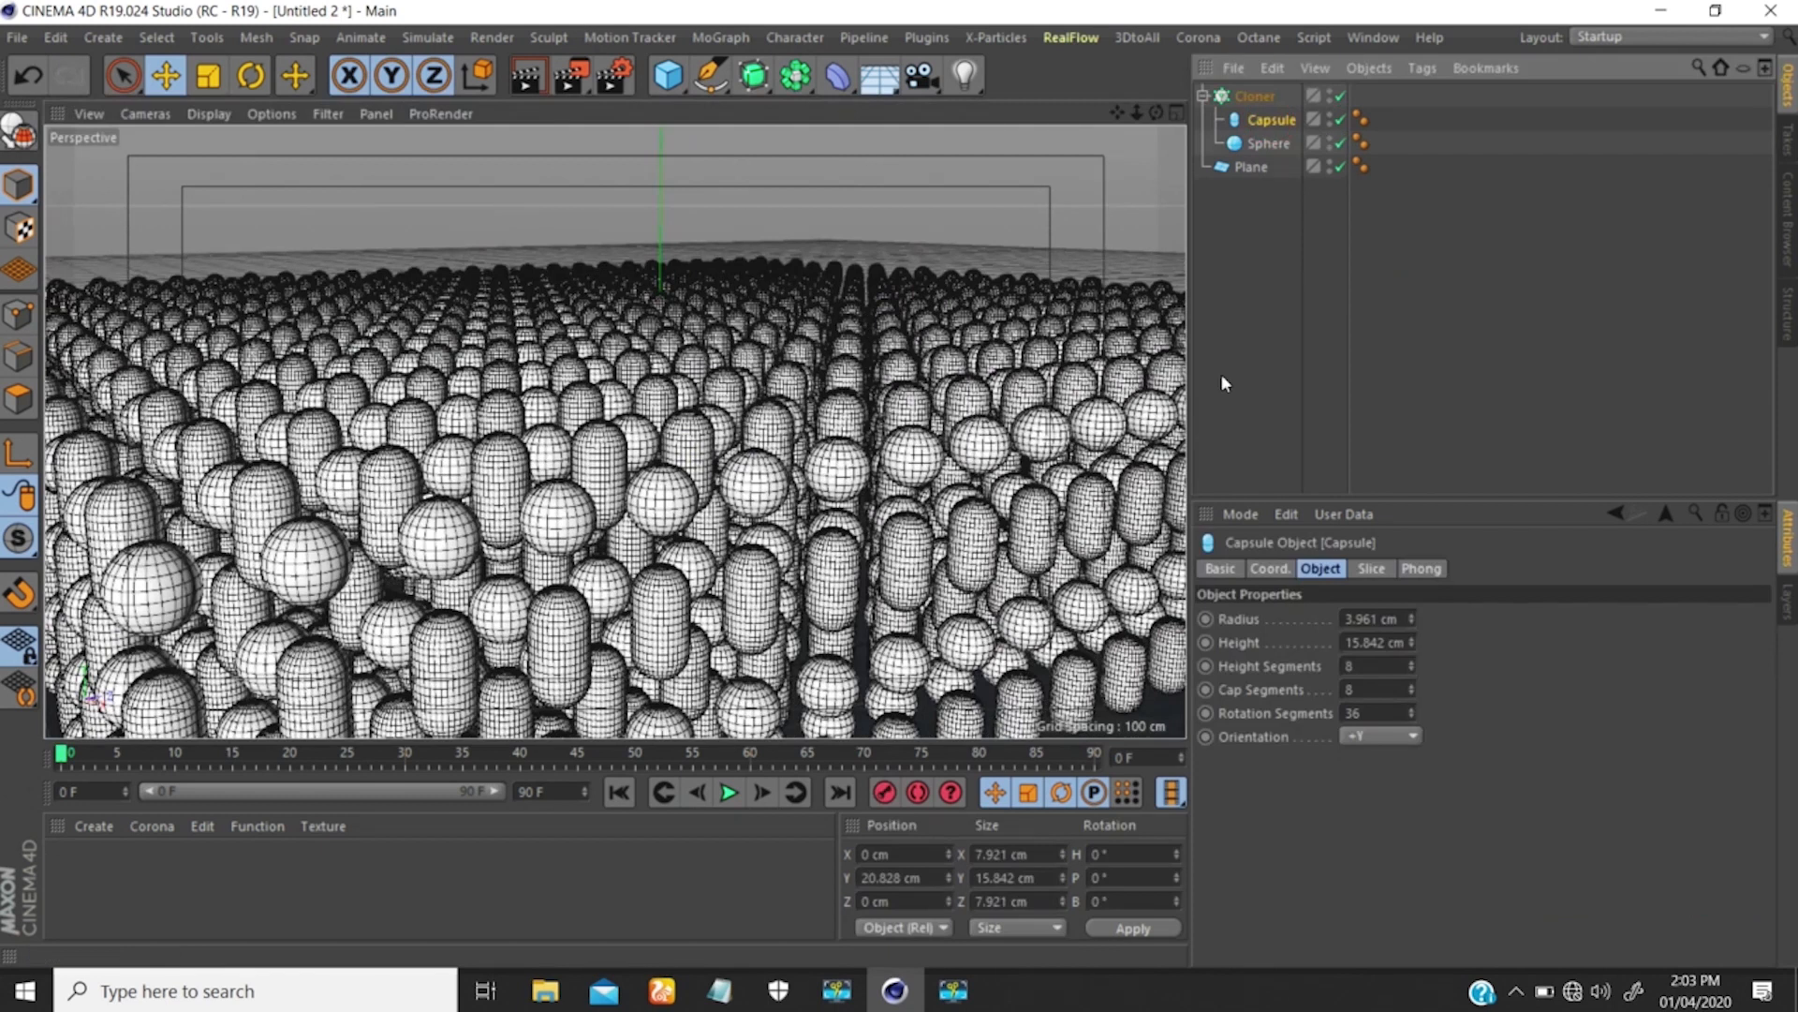
click(1372, 665)
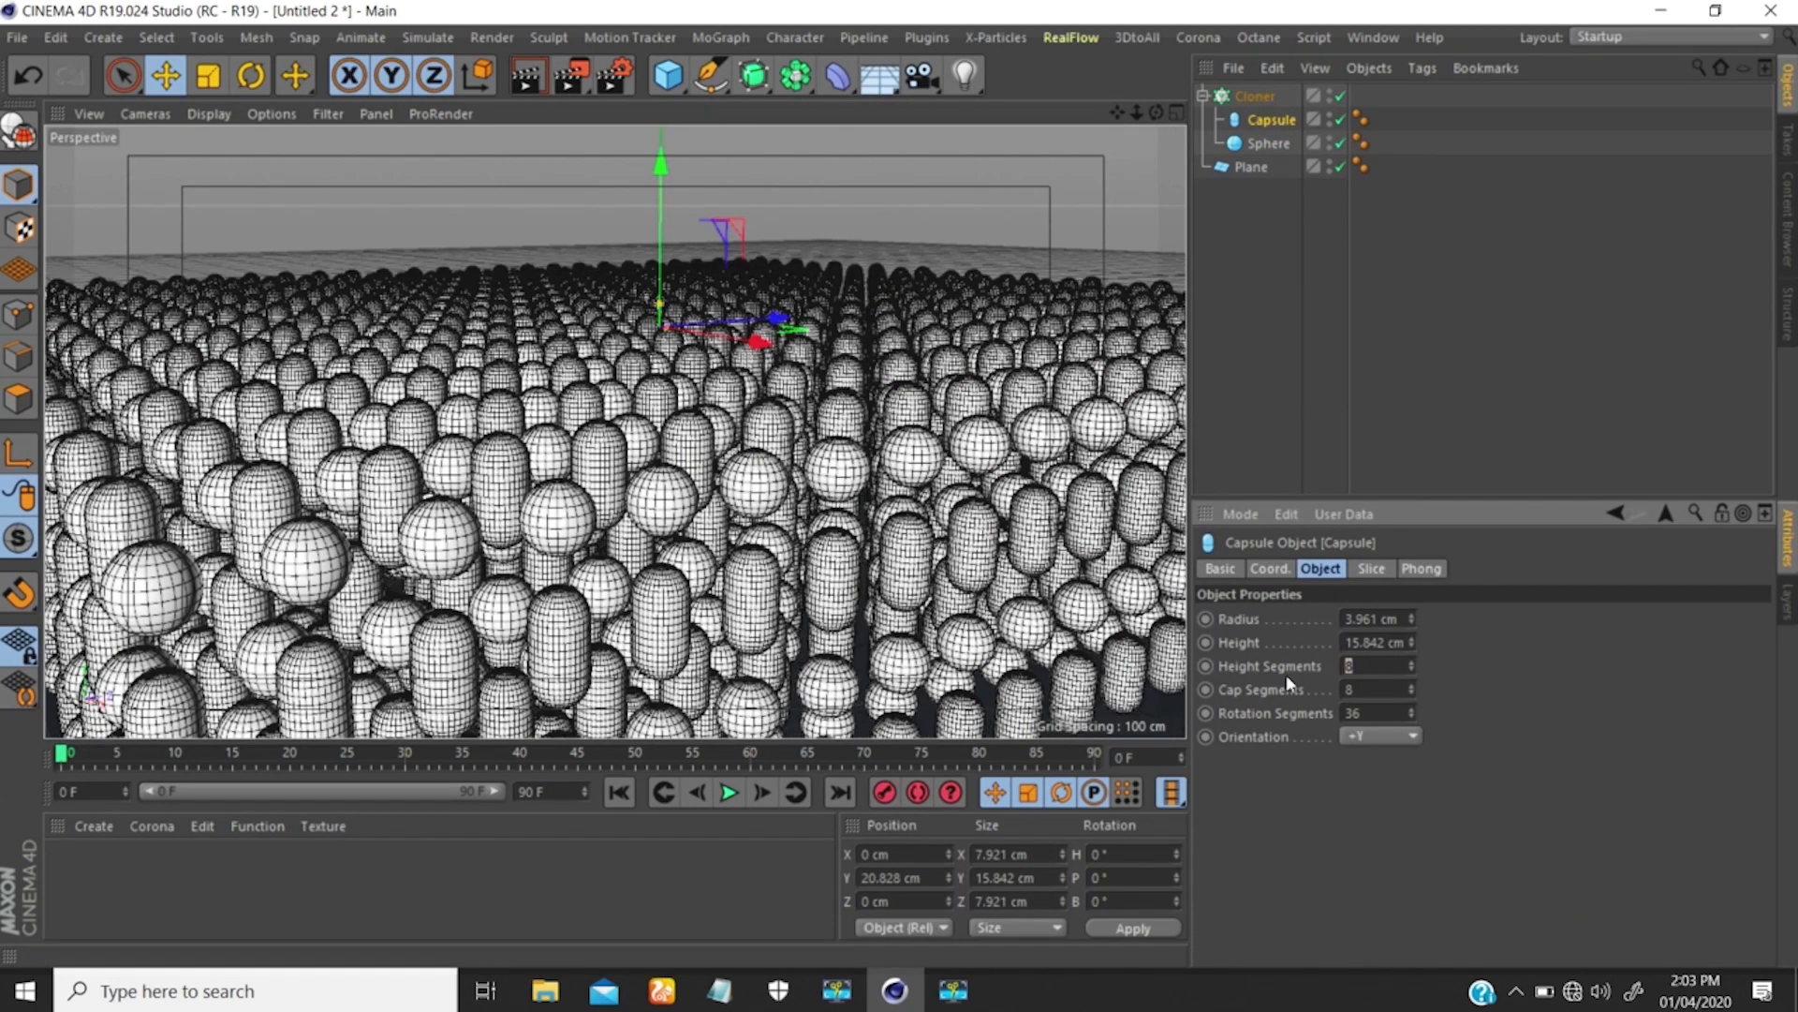
text(2)
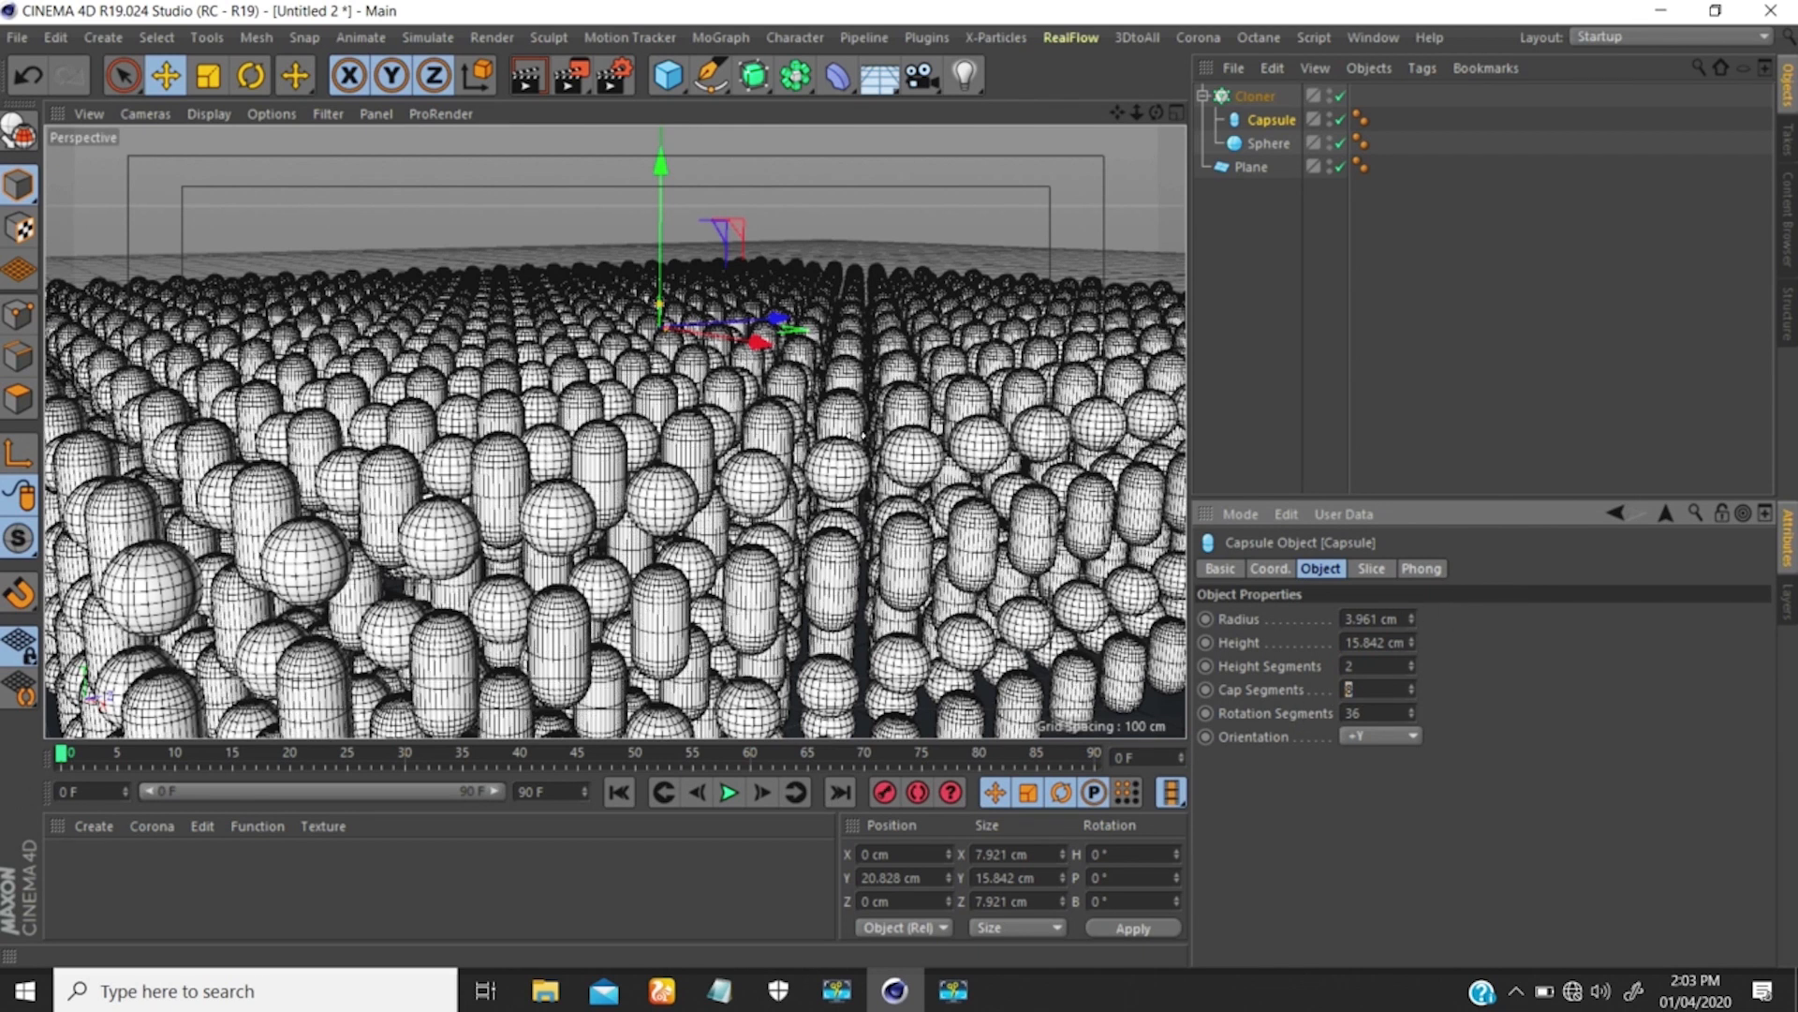
scroll(852, 553, up, 8)
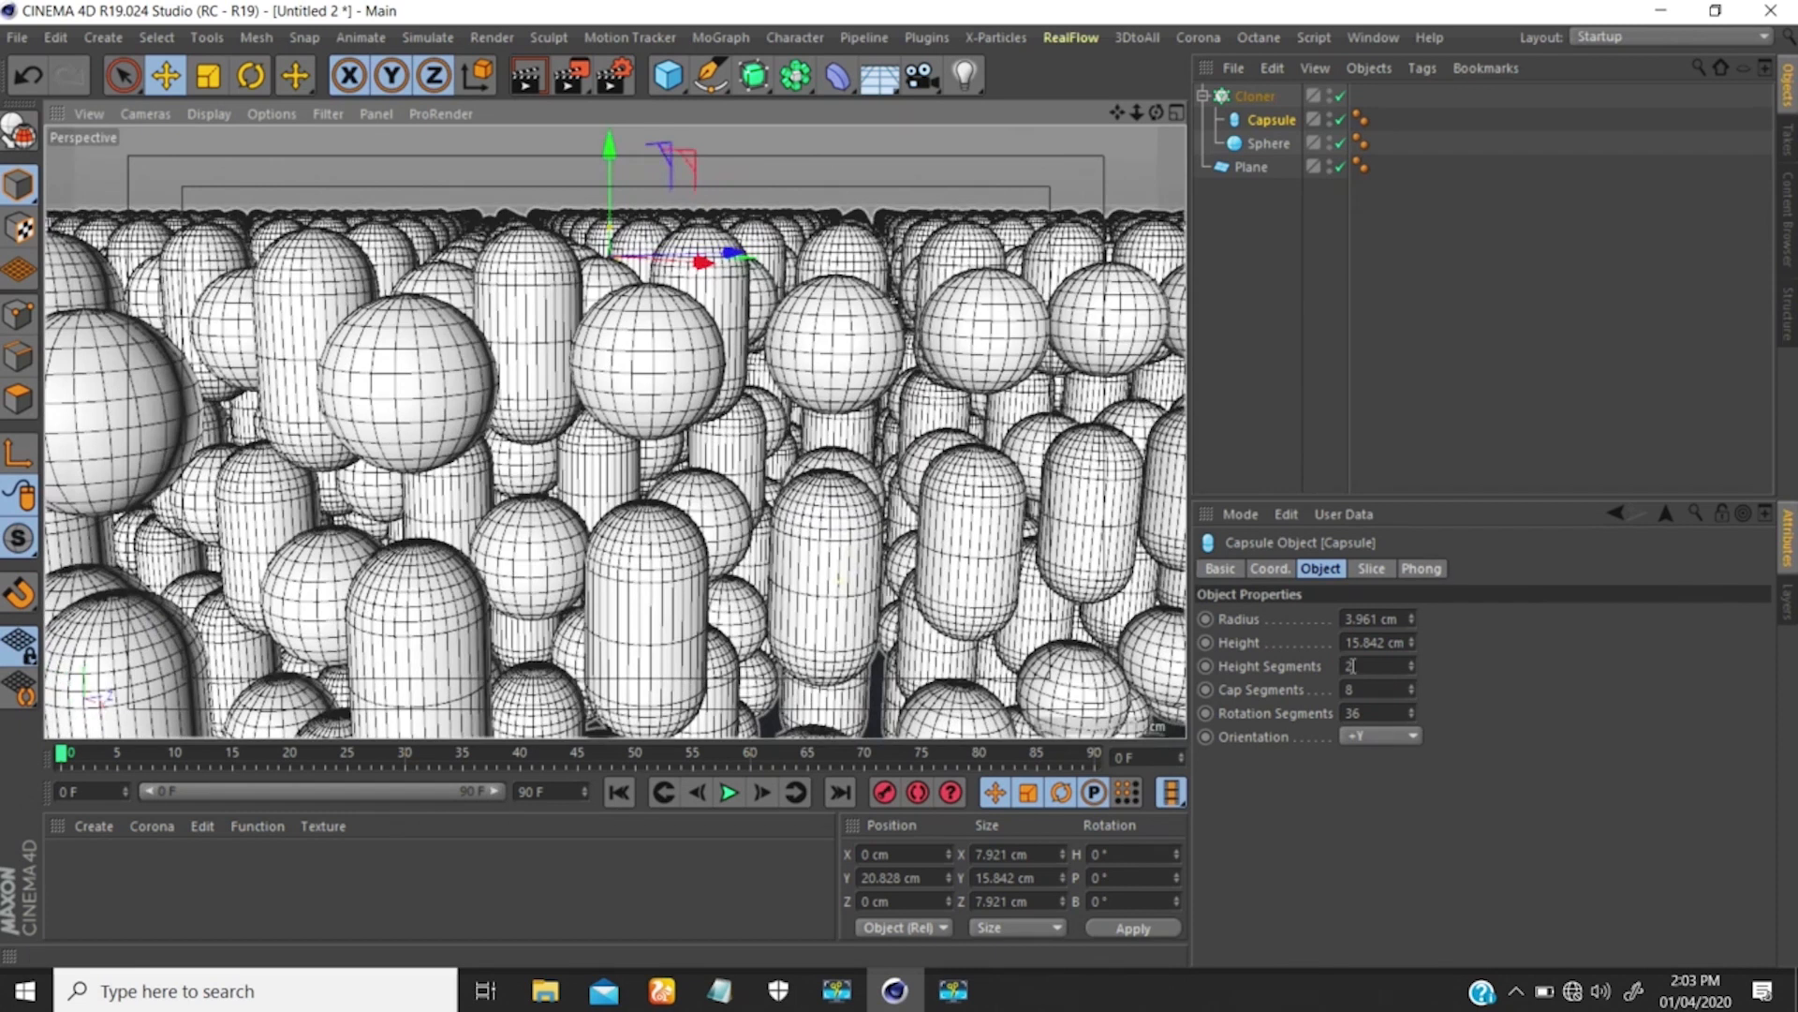
Try 8 height segments on the capsule for comparison and return the value to 2.
drag(1354, 666, 1282, 615)
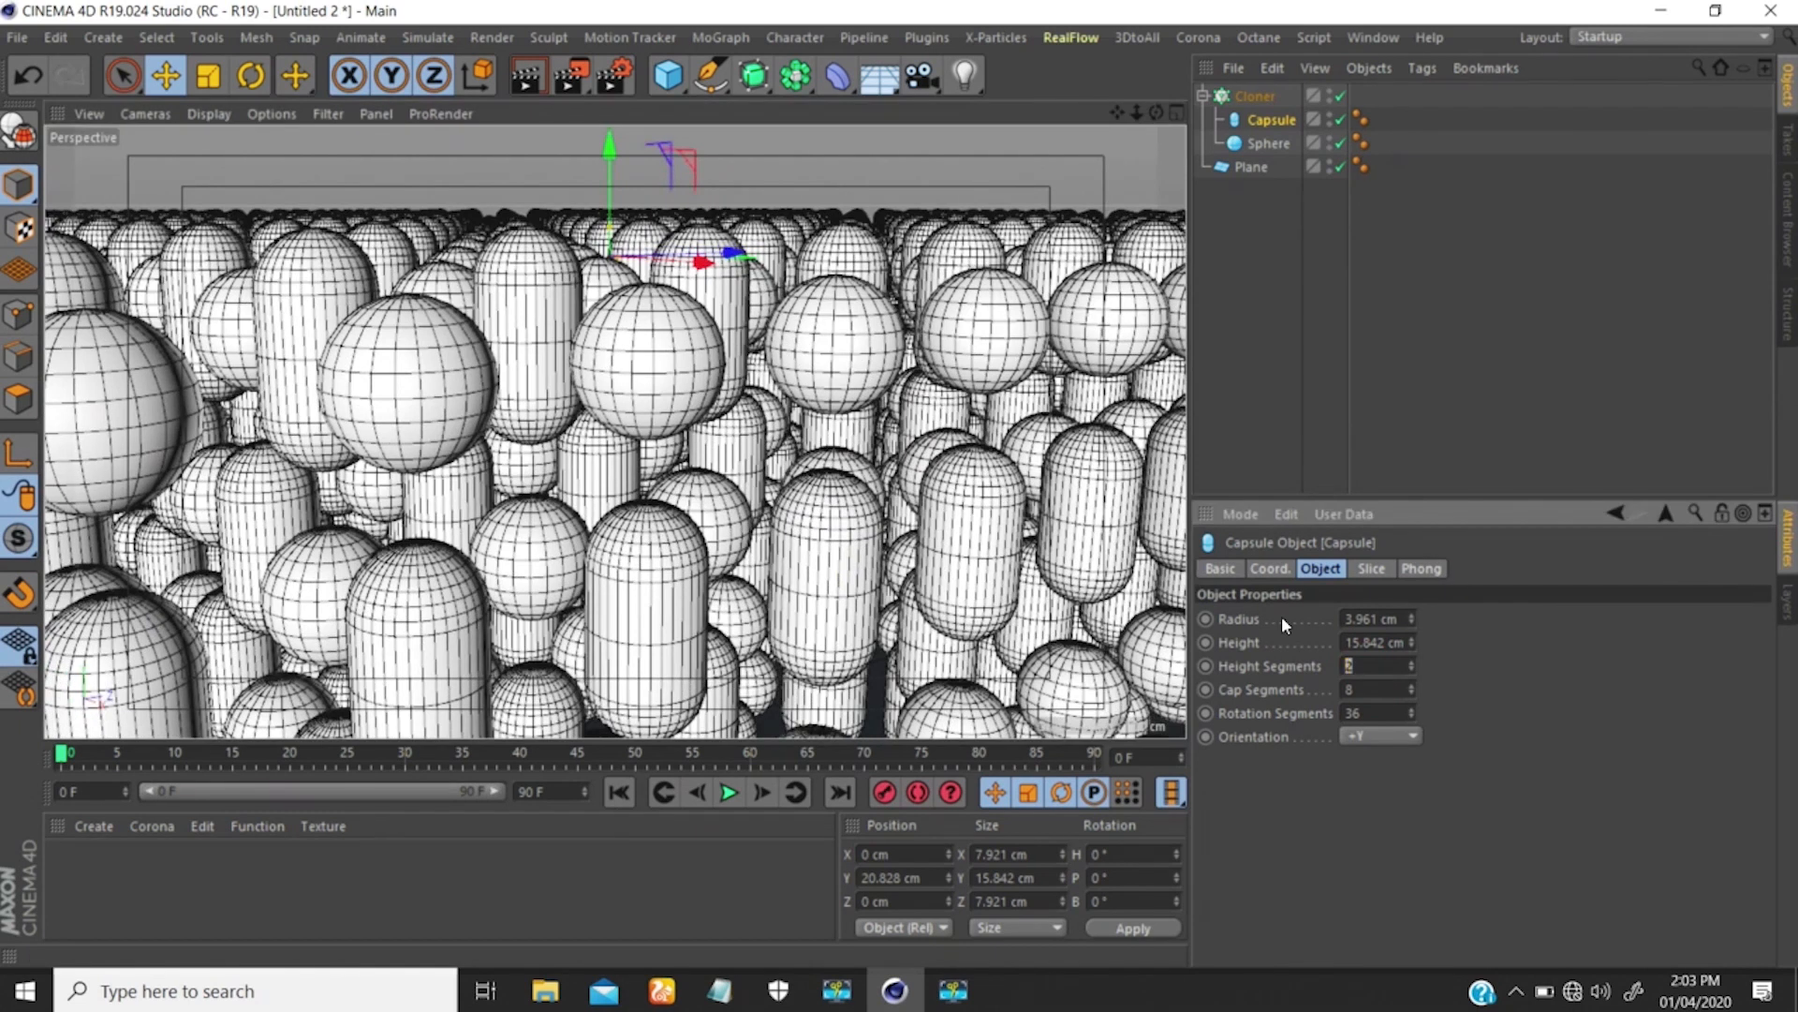
text(8)
drag(1374, 666, 1262, 693)
text(2)
key(Return)
Set the capsule's cap segments to 4.
text(4)
key(Return)
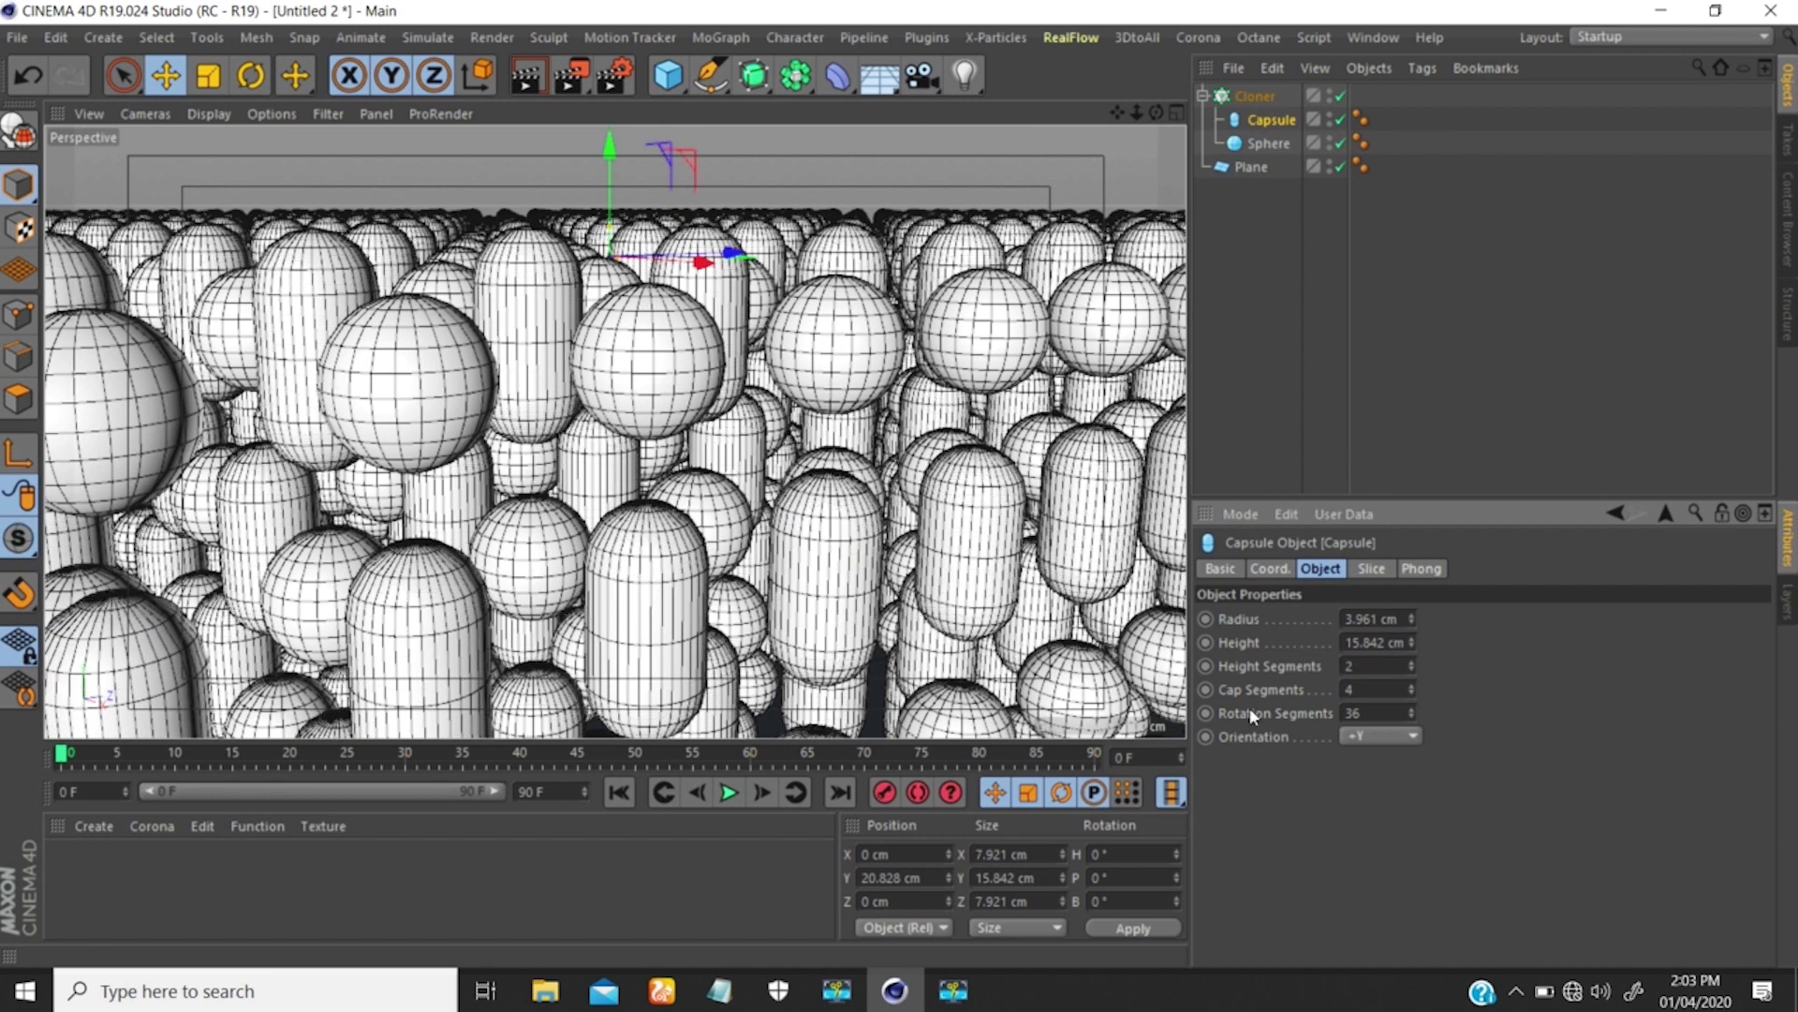
Try 24 rotation segments on the capsule and reduce the value further to 12.
double_click(1369, 713)
text(24)
key(Return)
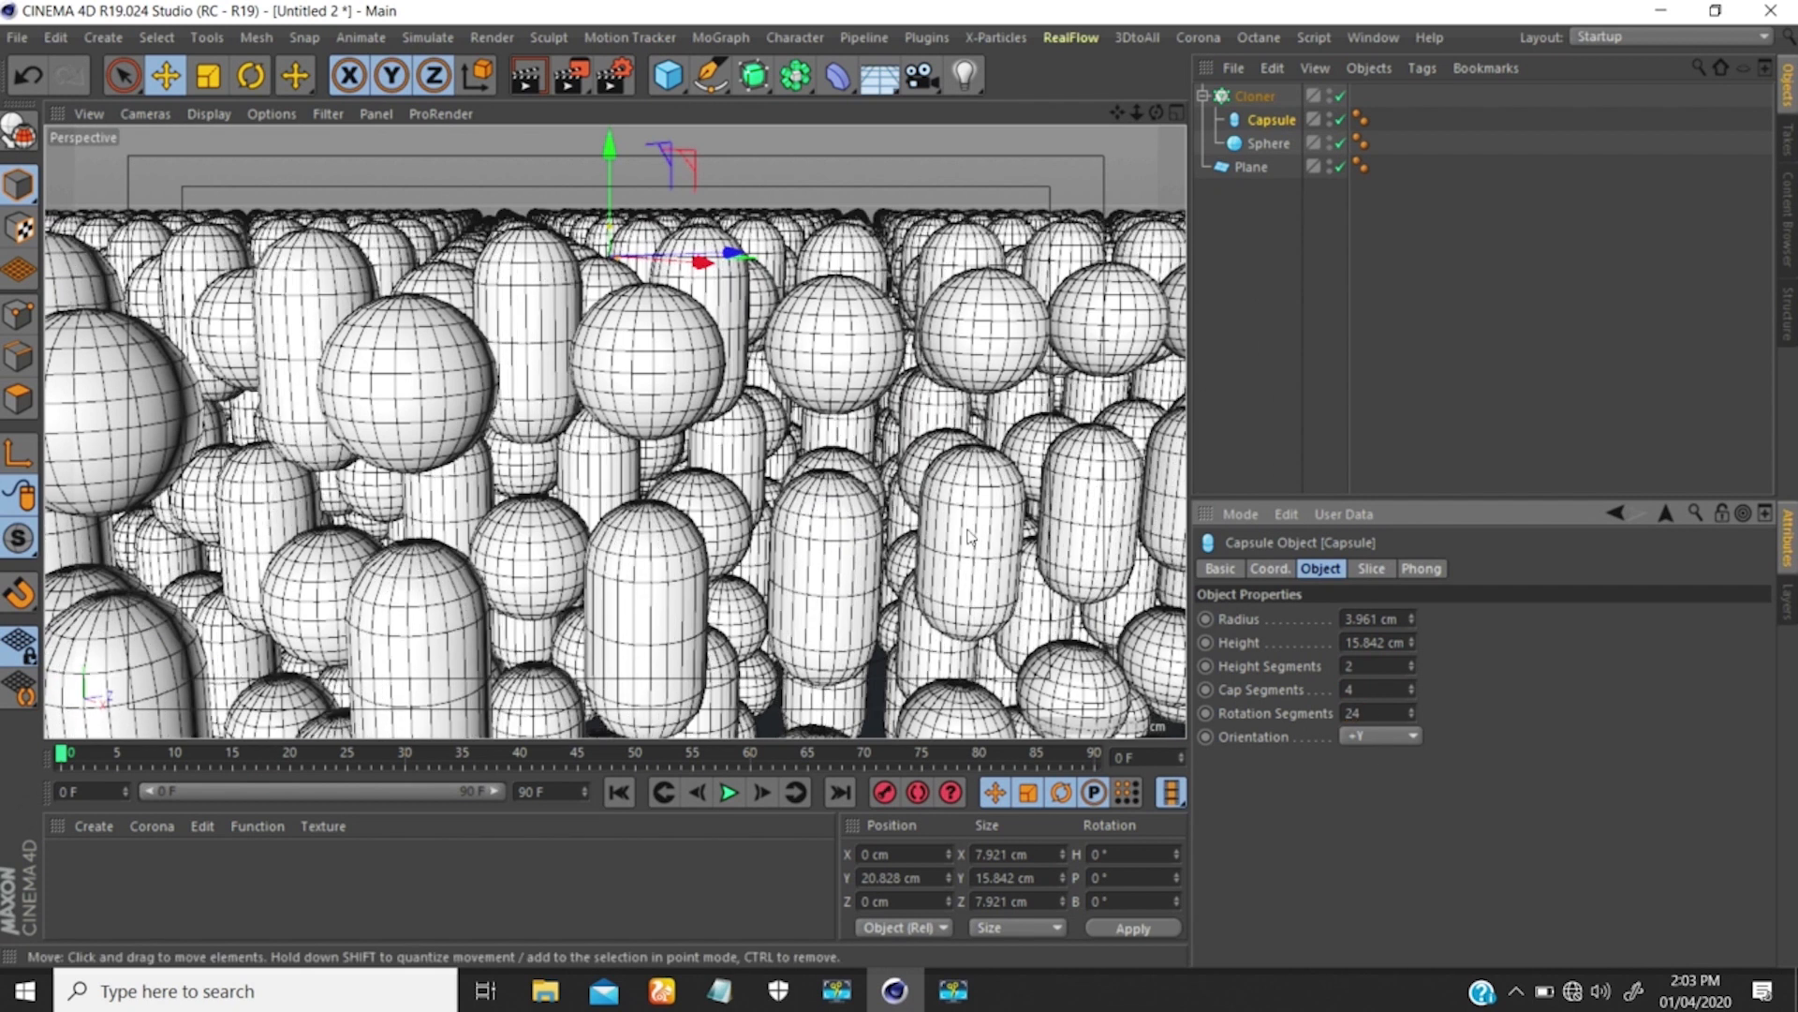
double_click(1370, 713)
text(12)
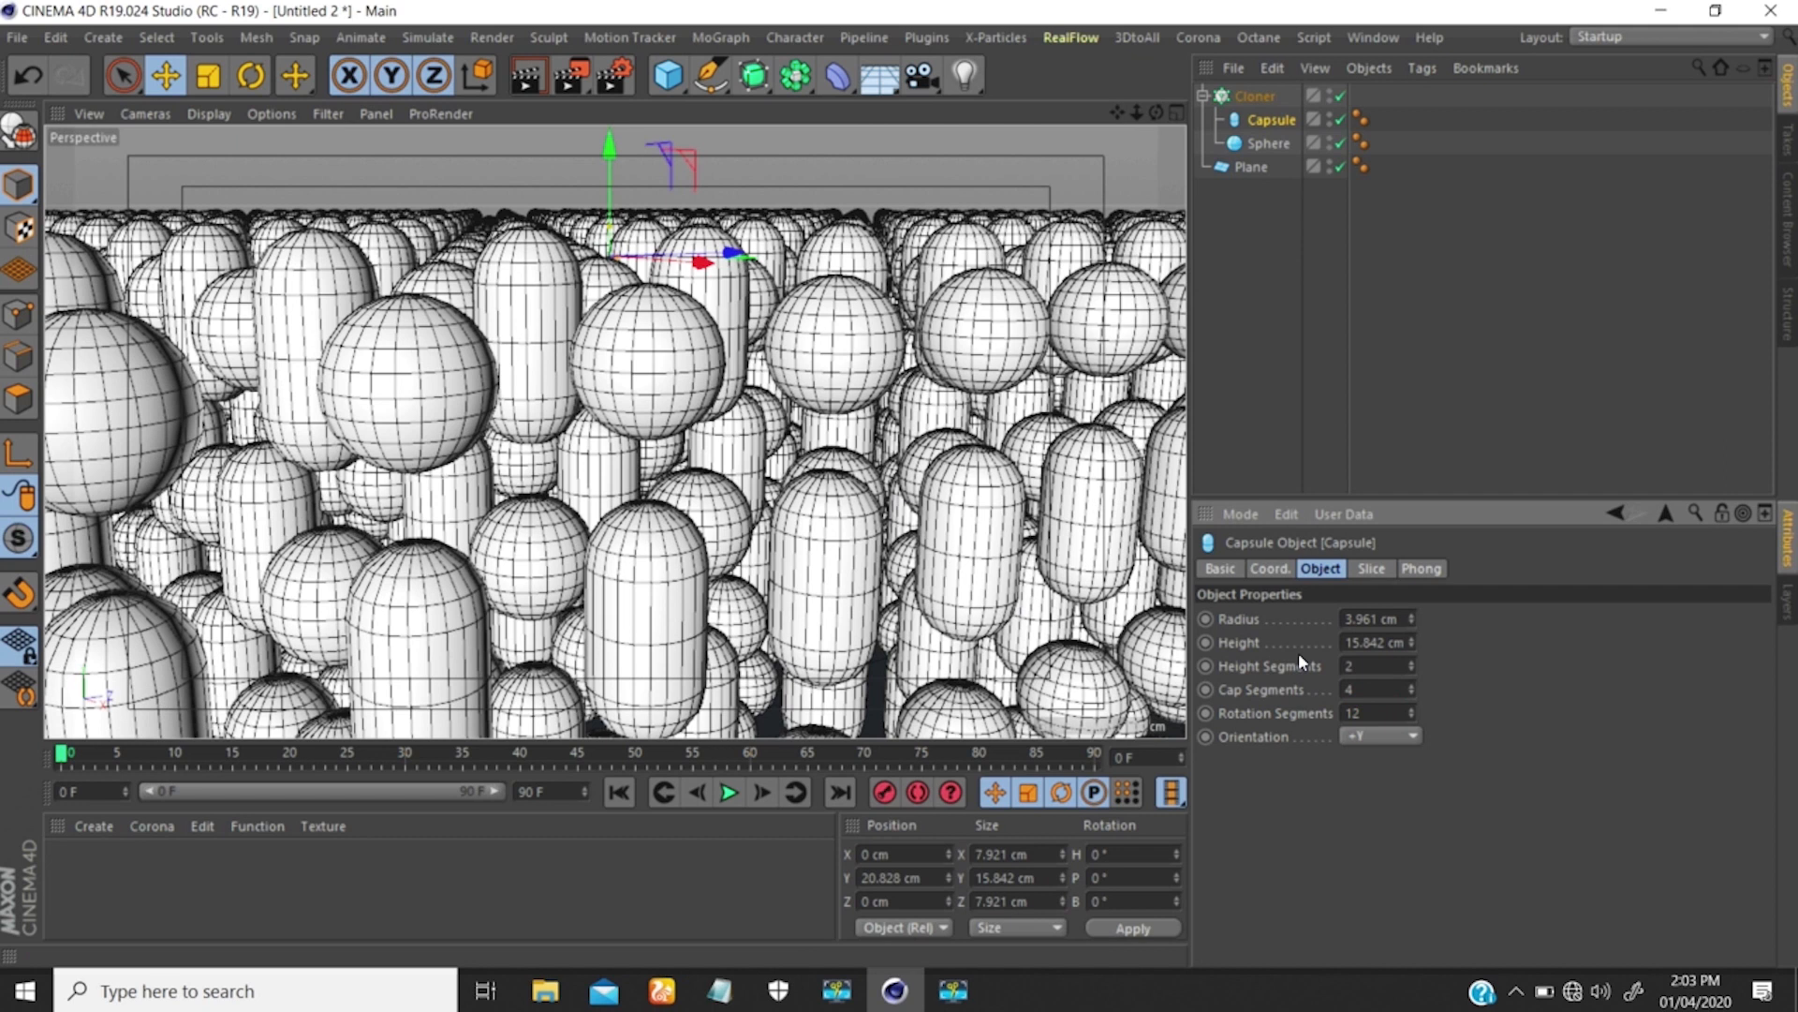
key(Return)
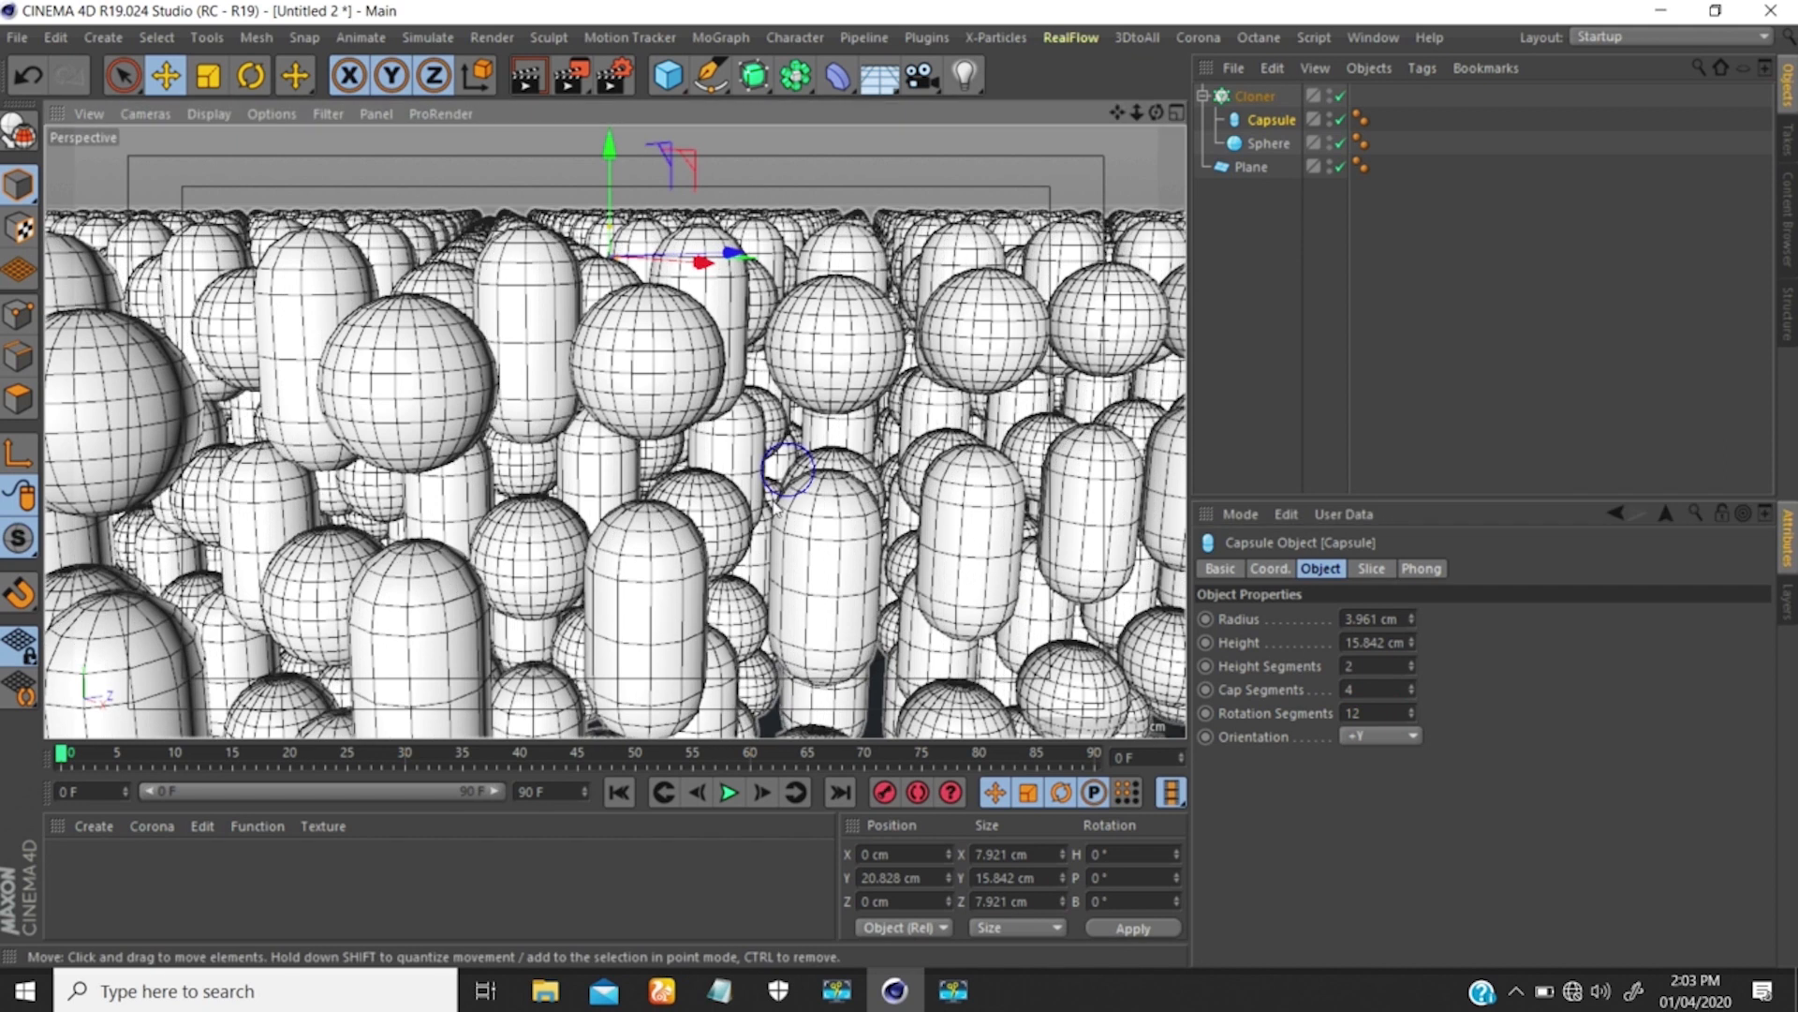
Set the sphere's segments to 12 and check the lighter mesh on the clones.
scroll(783, 487, down, 5)
scroll(783, 484, down, 3)
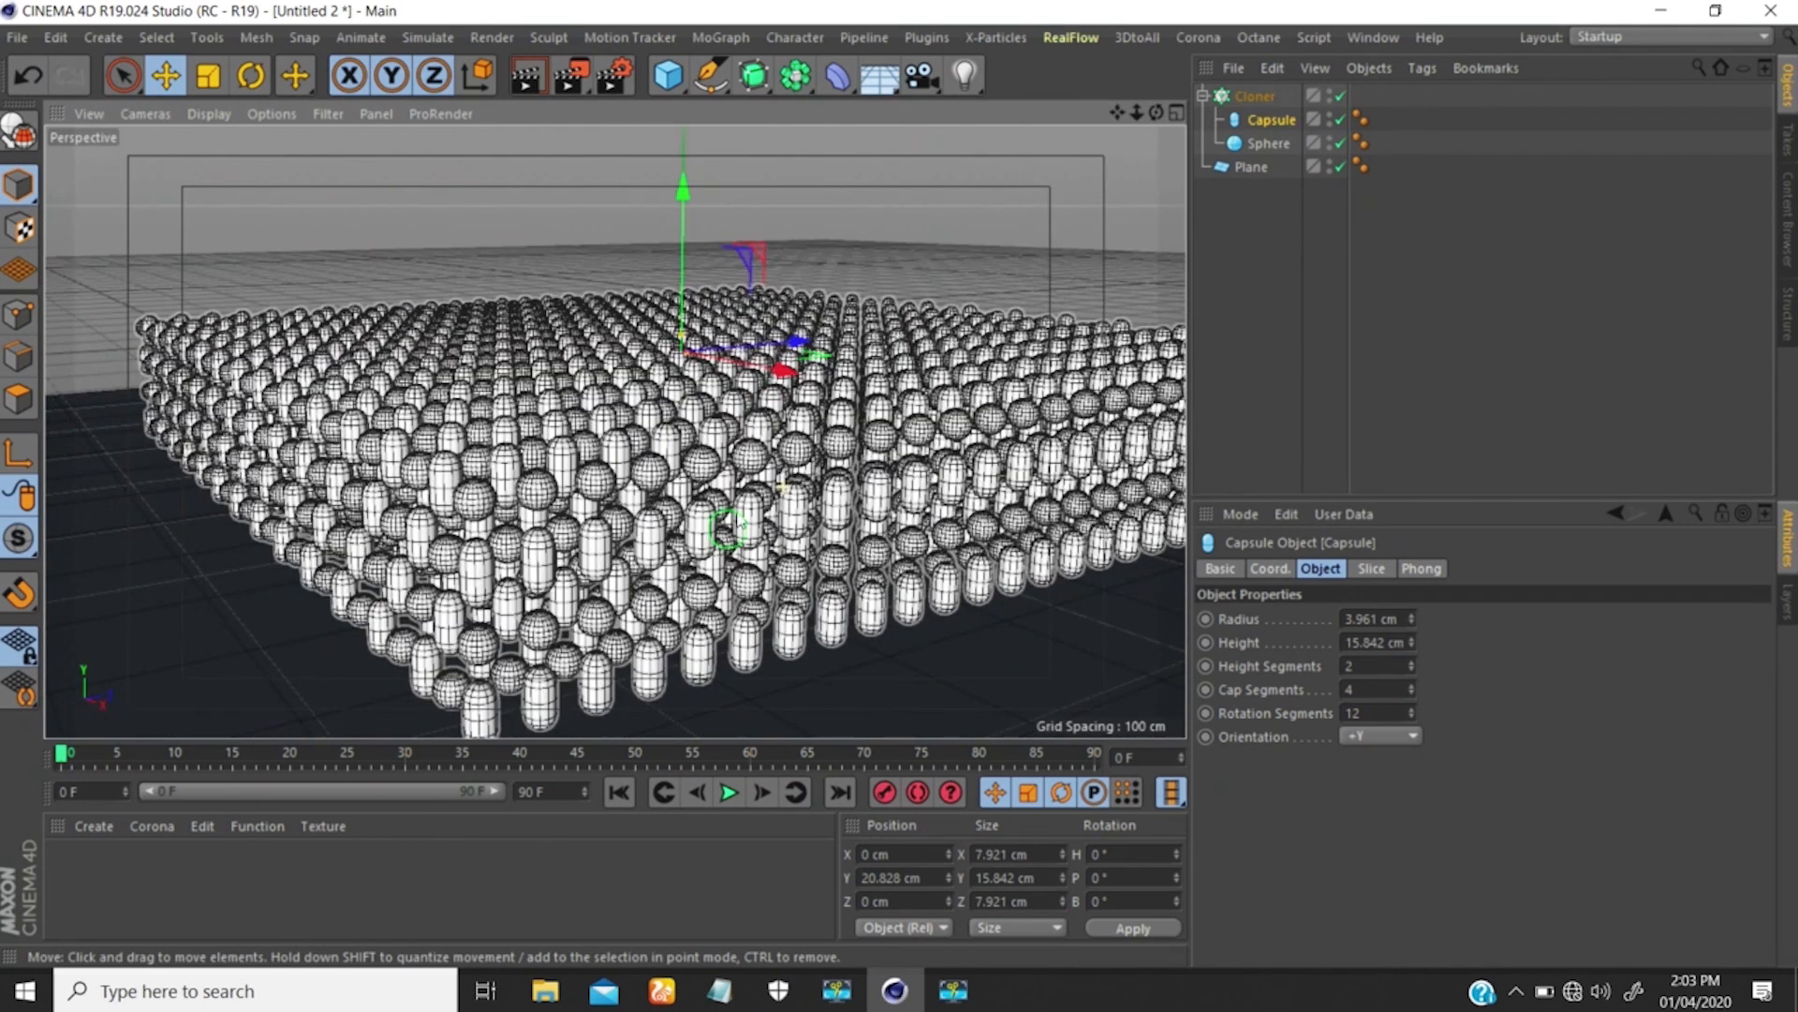
scroll(783, 485, down, 2)
click(1269, 144)
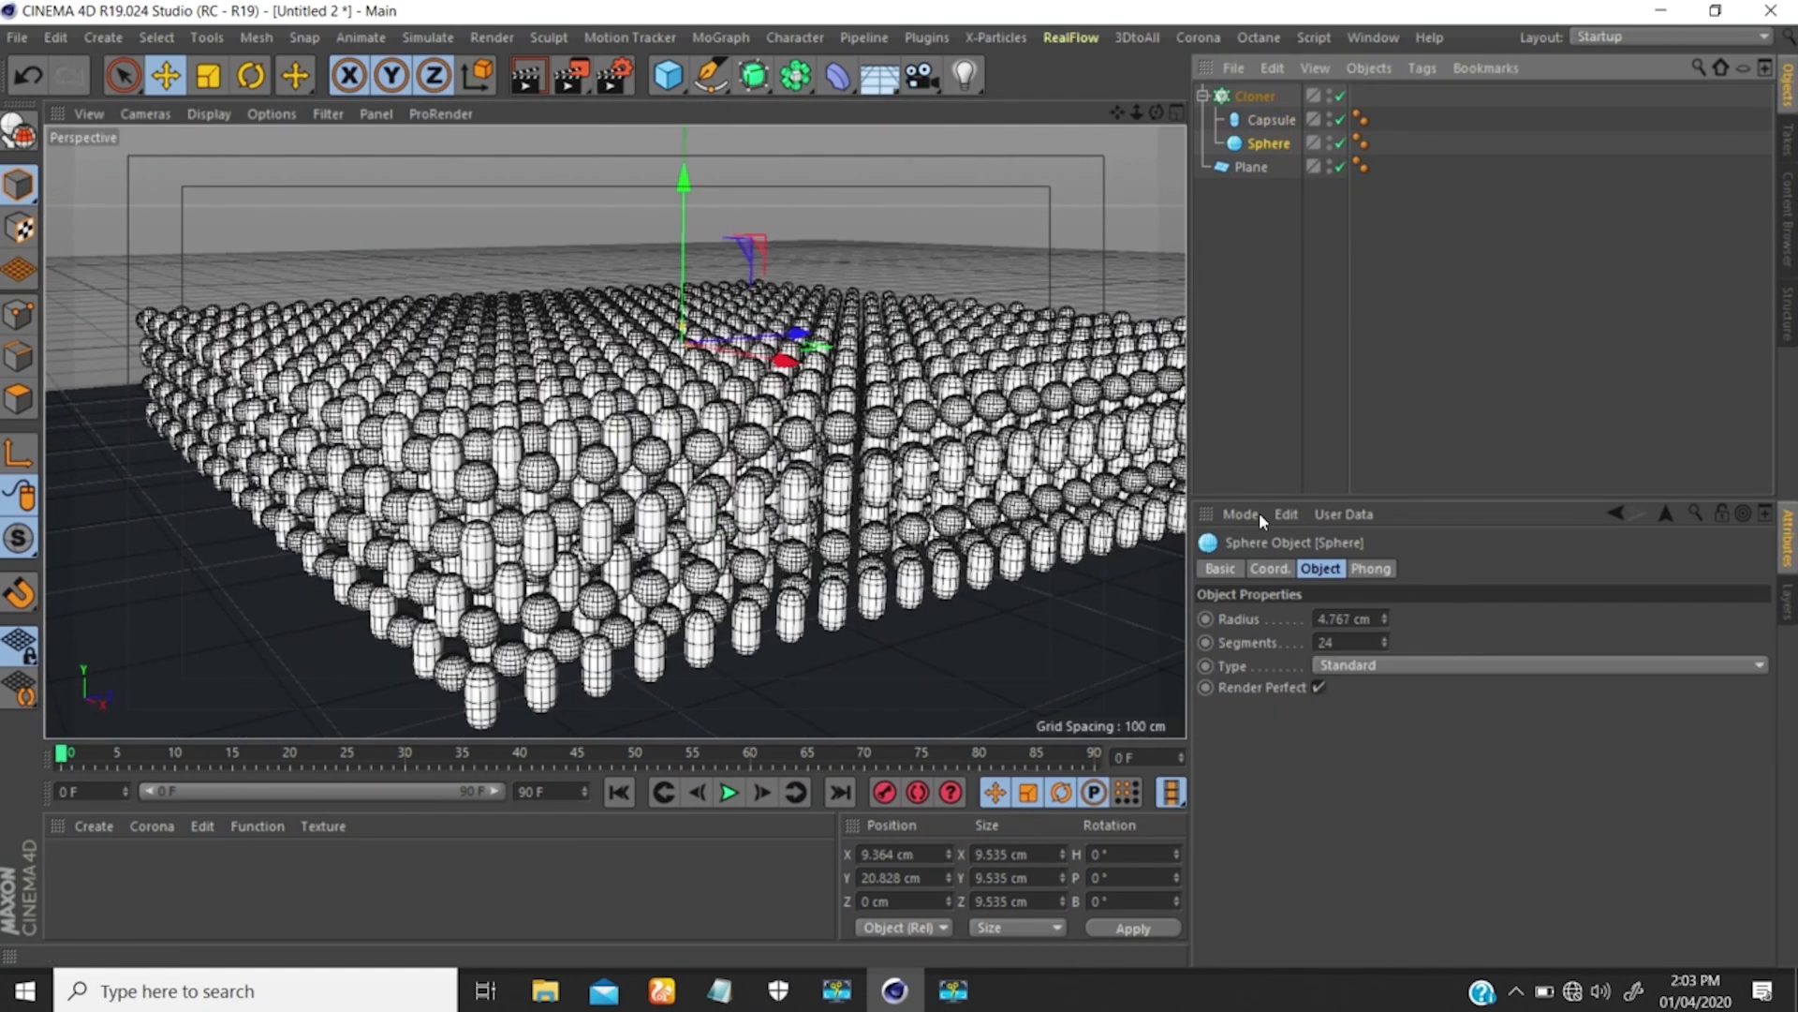
drag(1347, 643, 1209, 661)
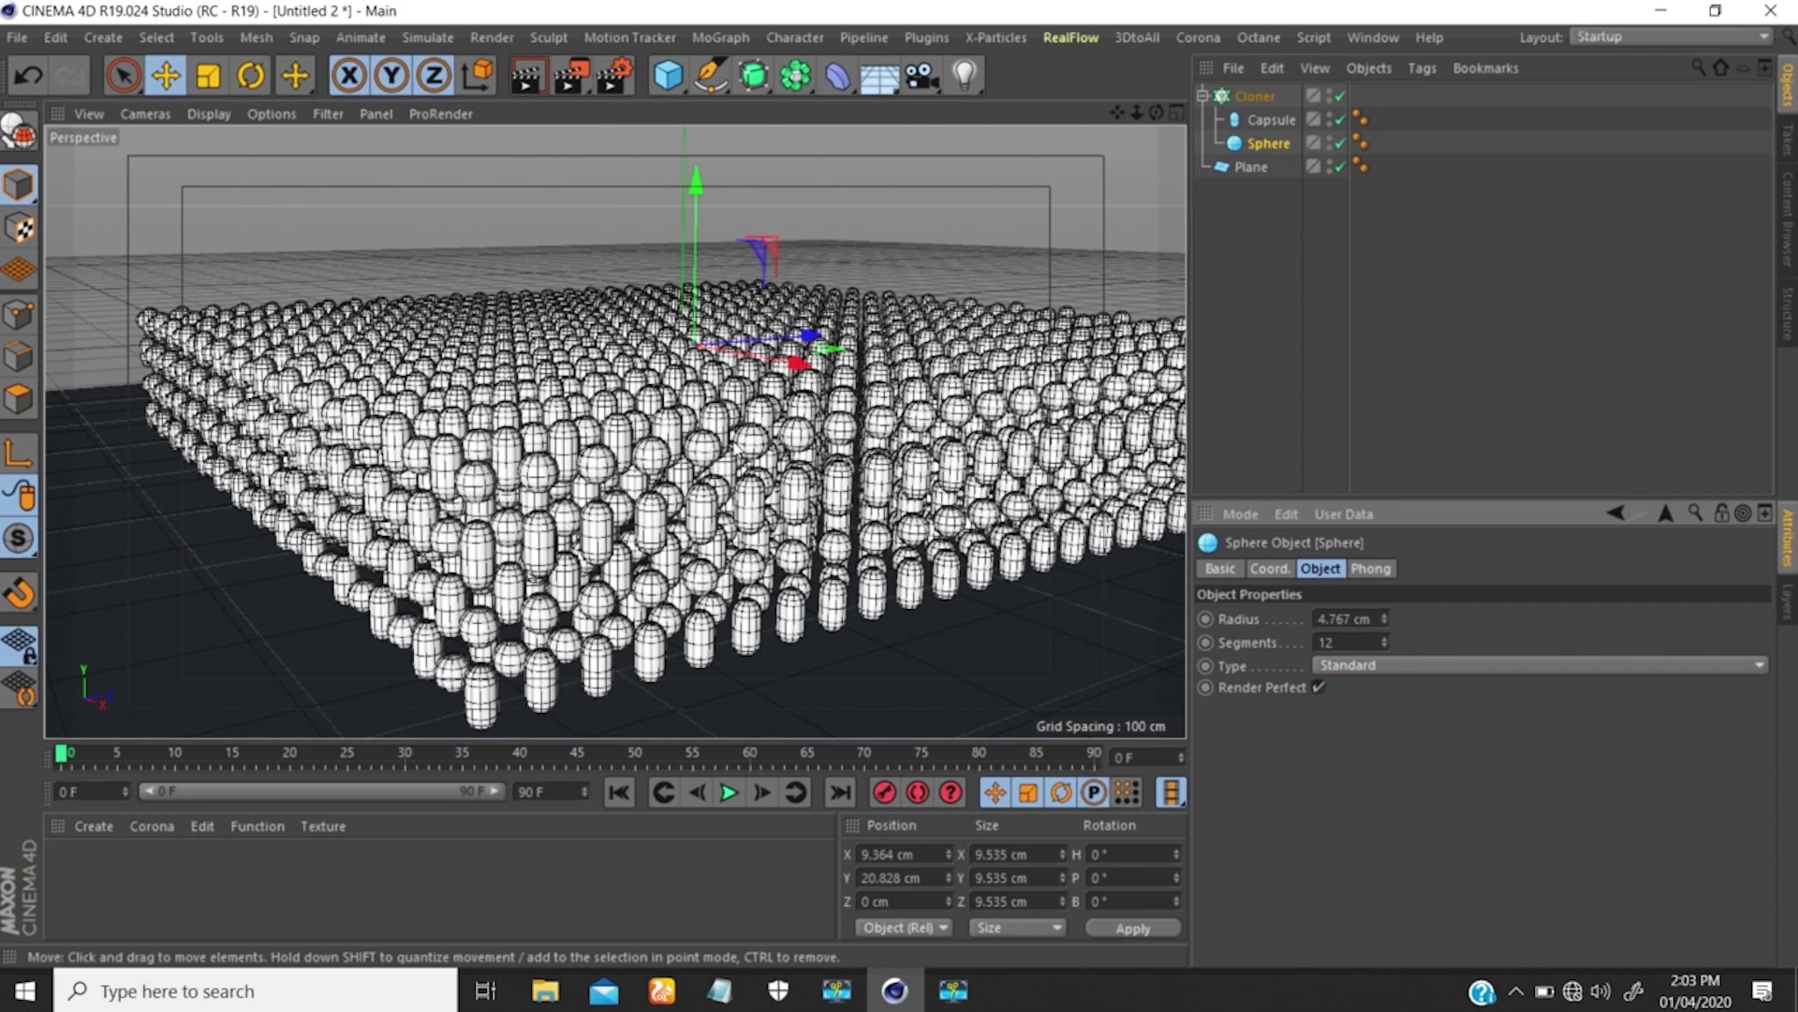
scroll(737, 448, up, 6)
scroll(807, 351, down, 8)
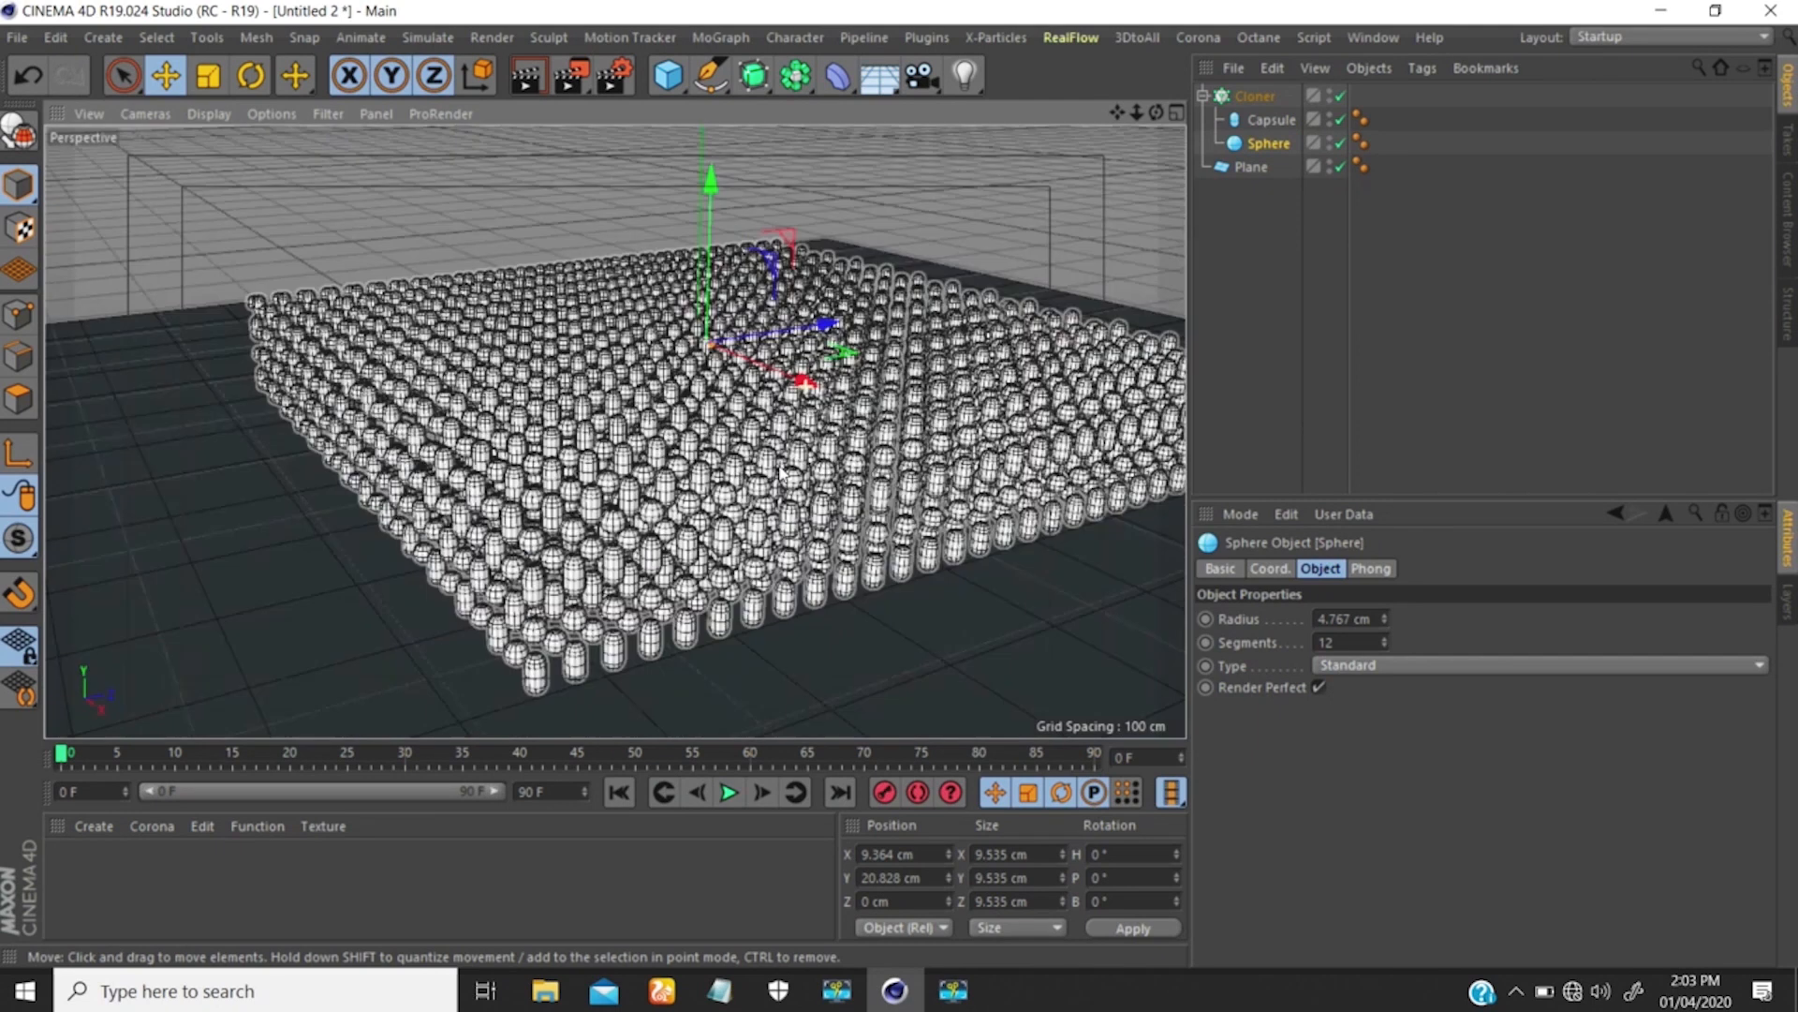
Try a vertical grid count of 2 on the Cloner and set it to 3.
alt+drag(780, 473, 770, 463)
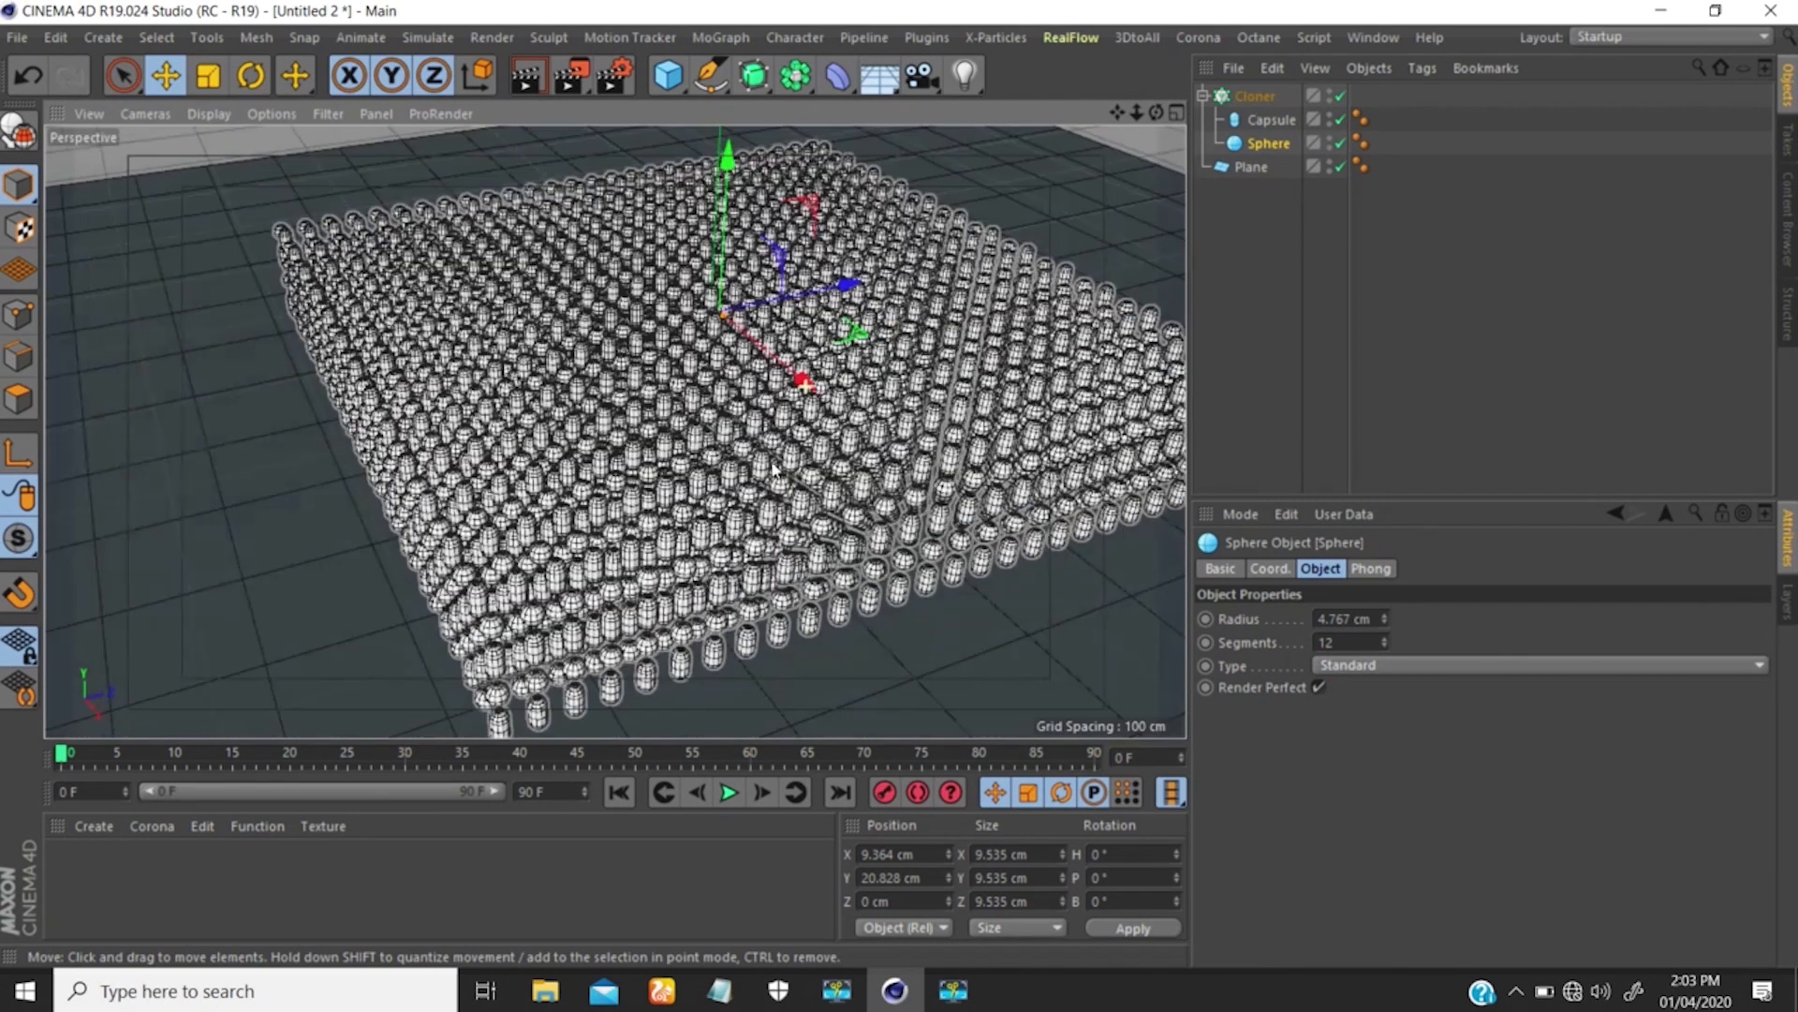
scroll(756, 430, down, 3)
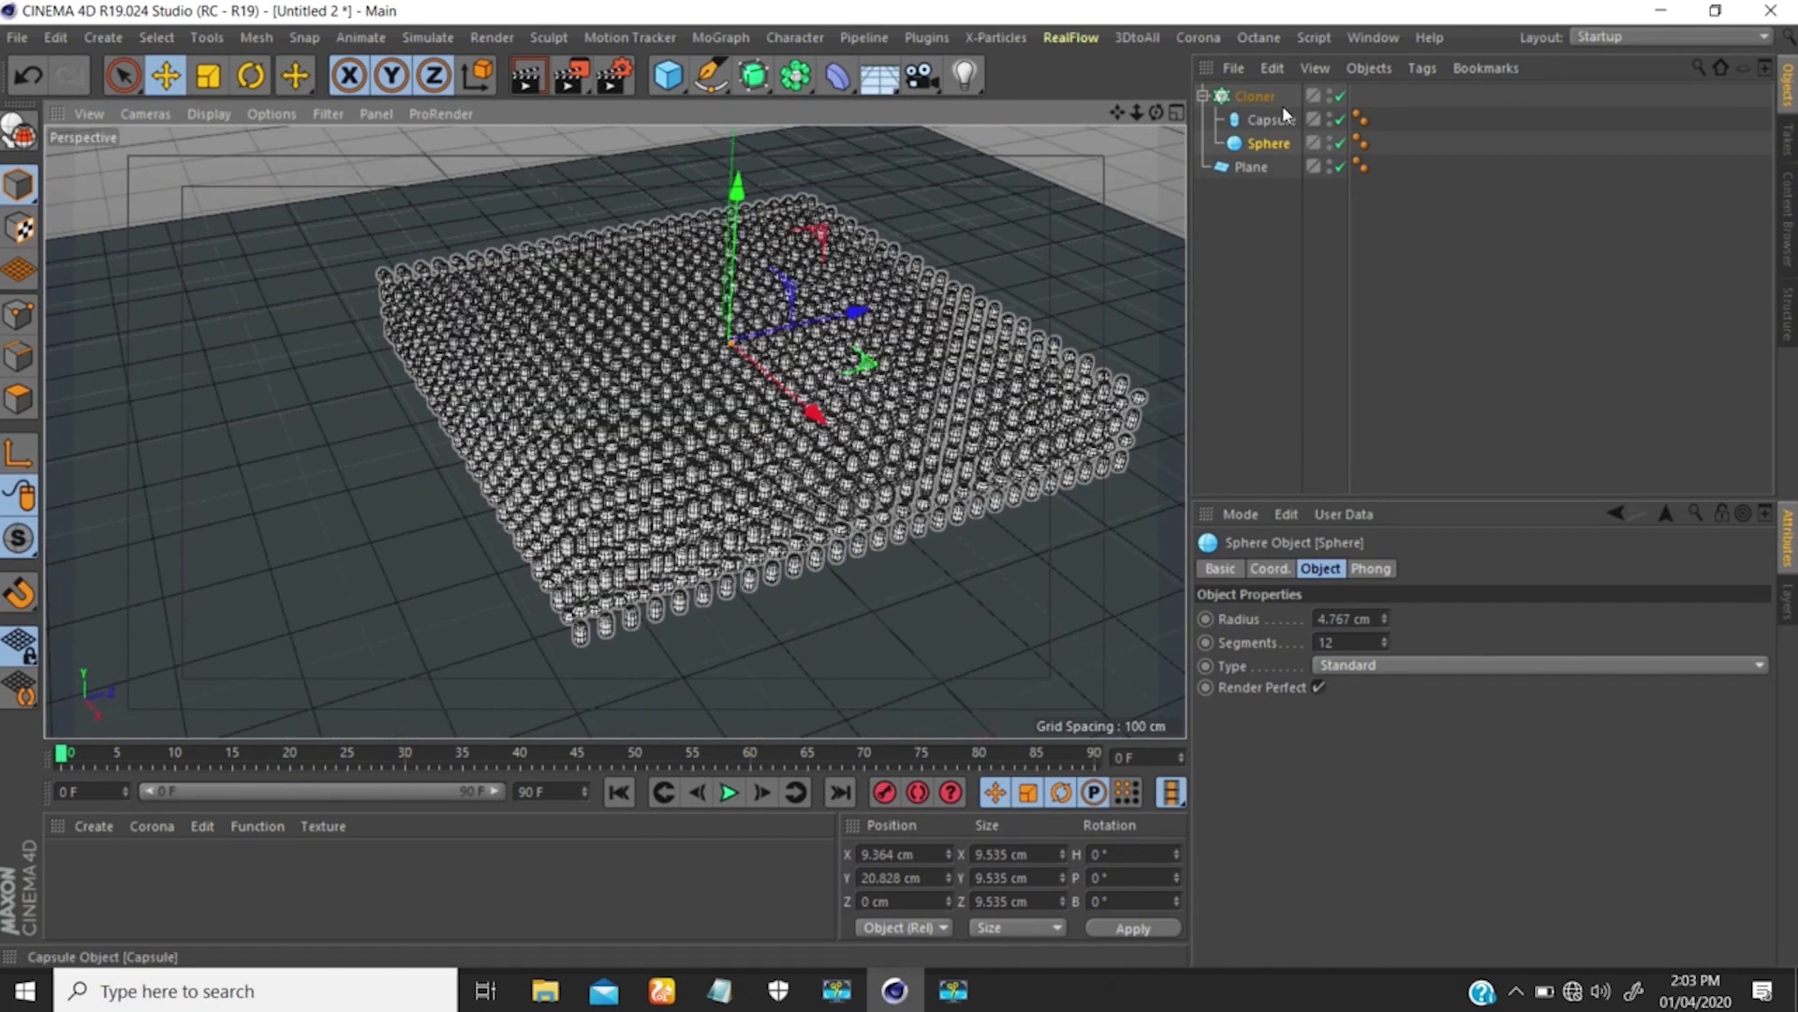
click(1256, 95)
click(1367, 731)
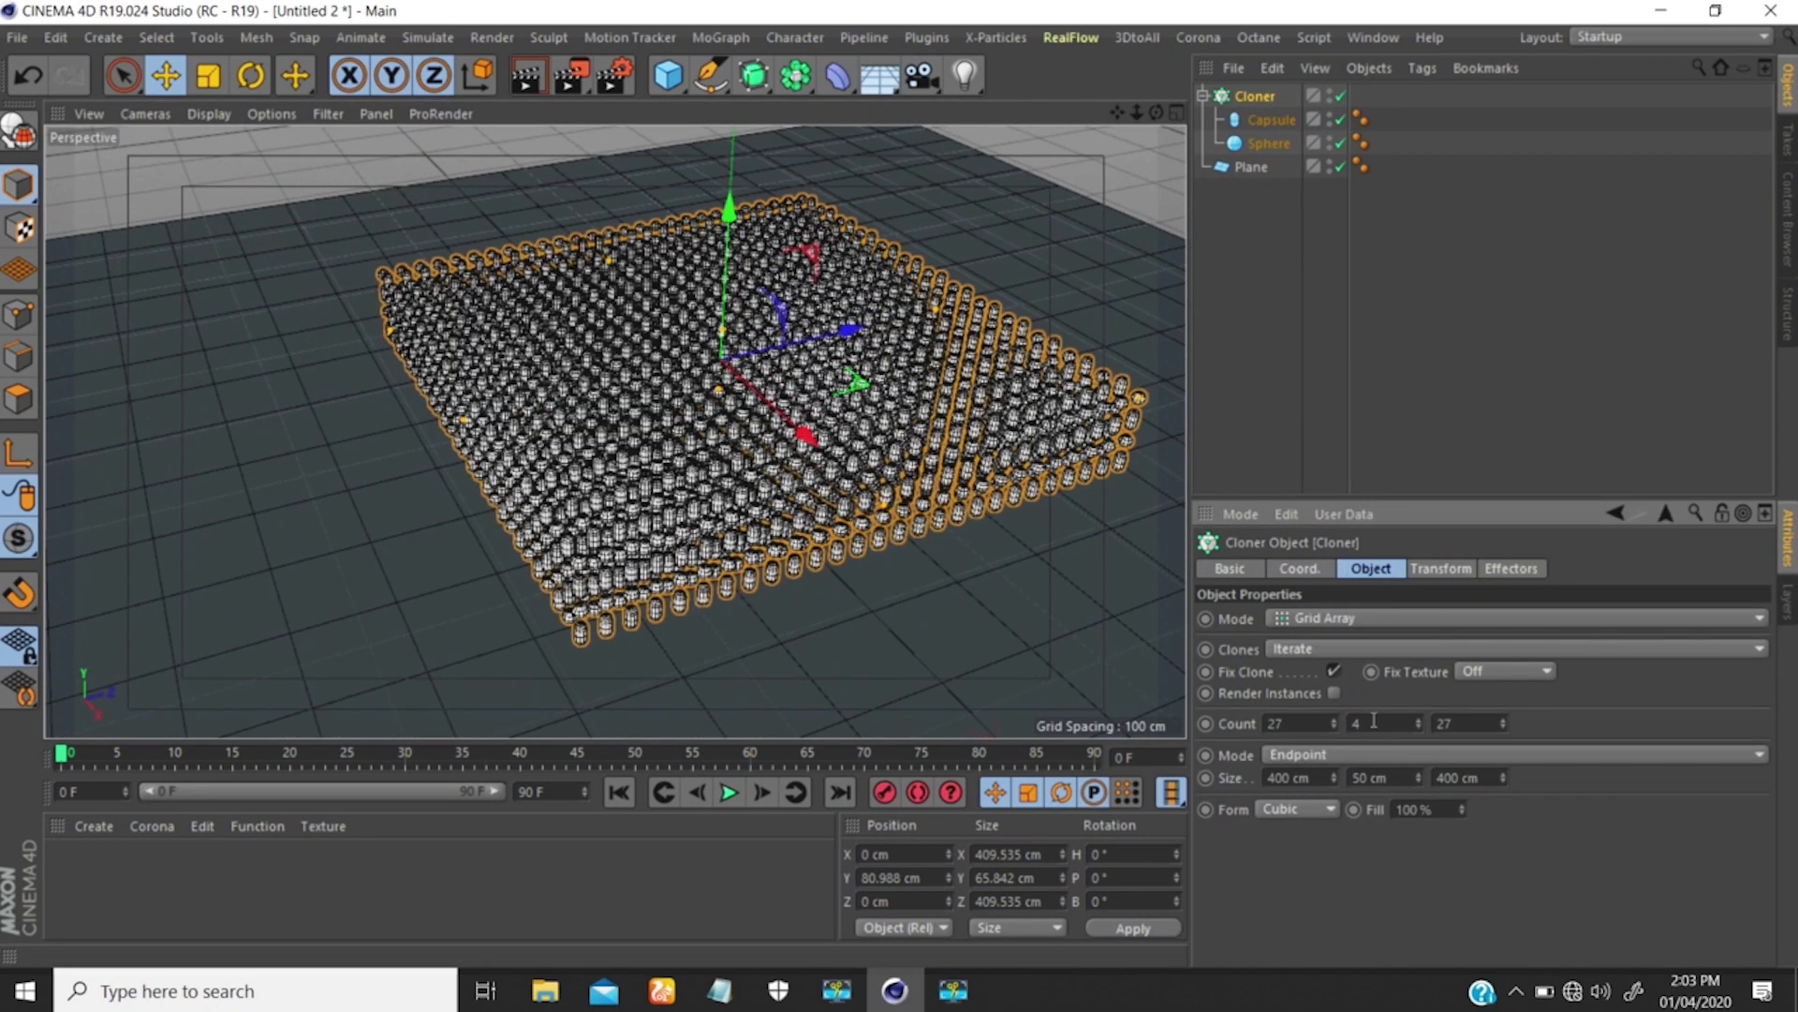
click(1369, 722)
alt+drag(872, 453, 864, 365)
click(1381, 721)
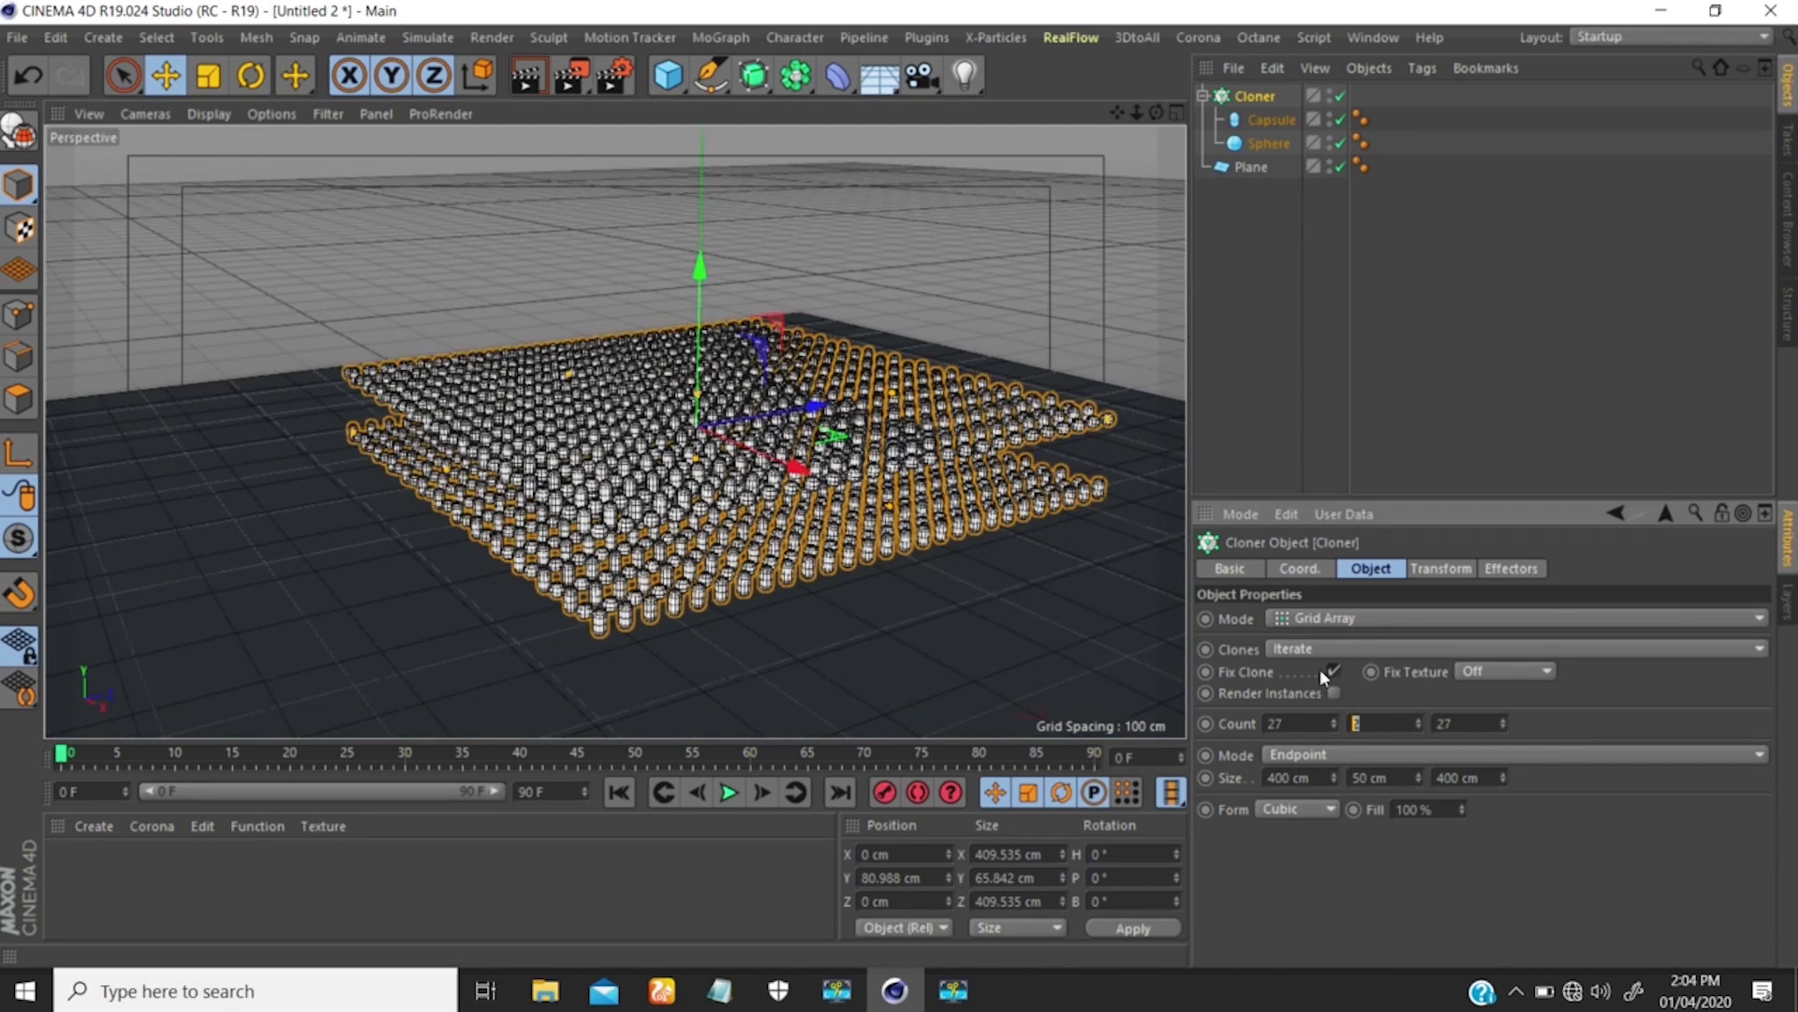
text(3)
key(Return)
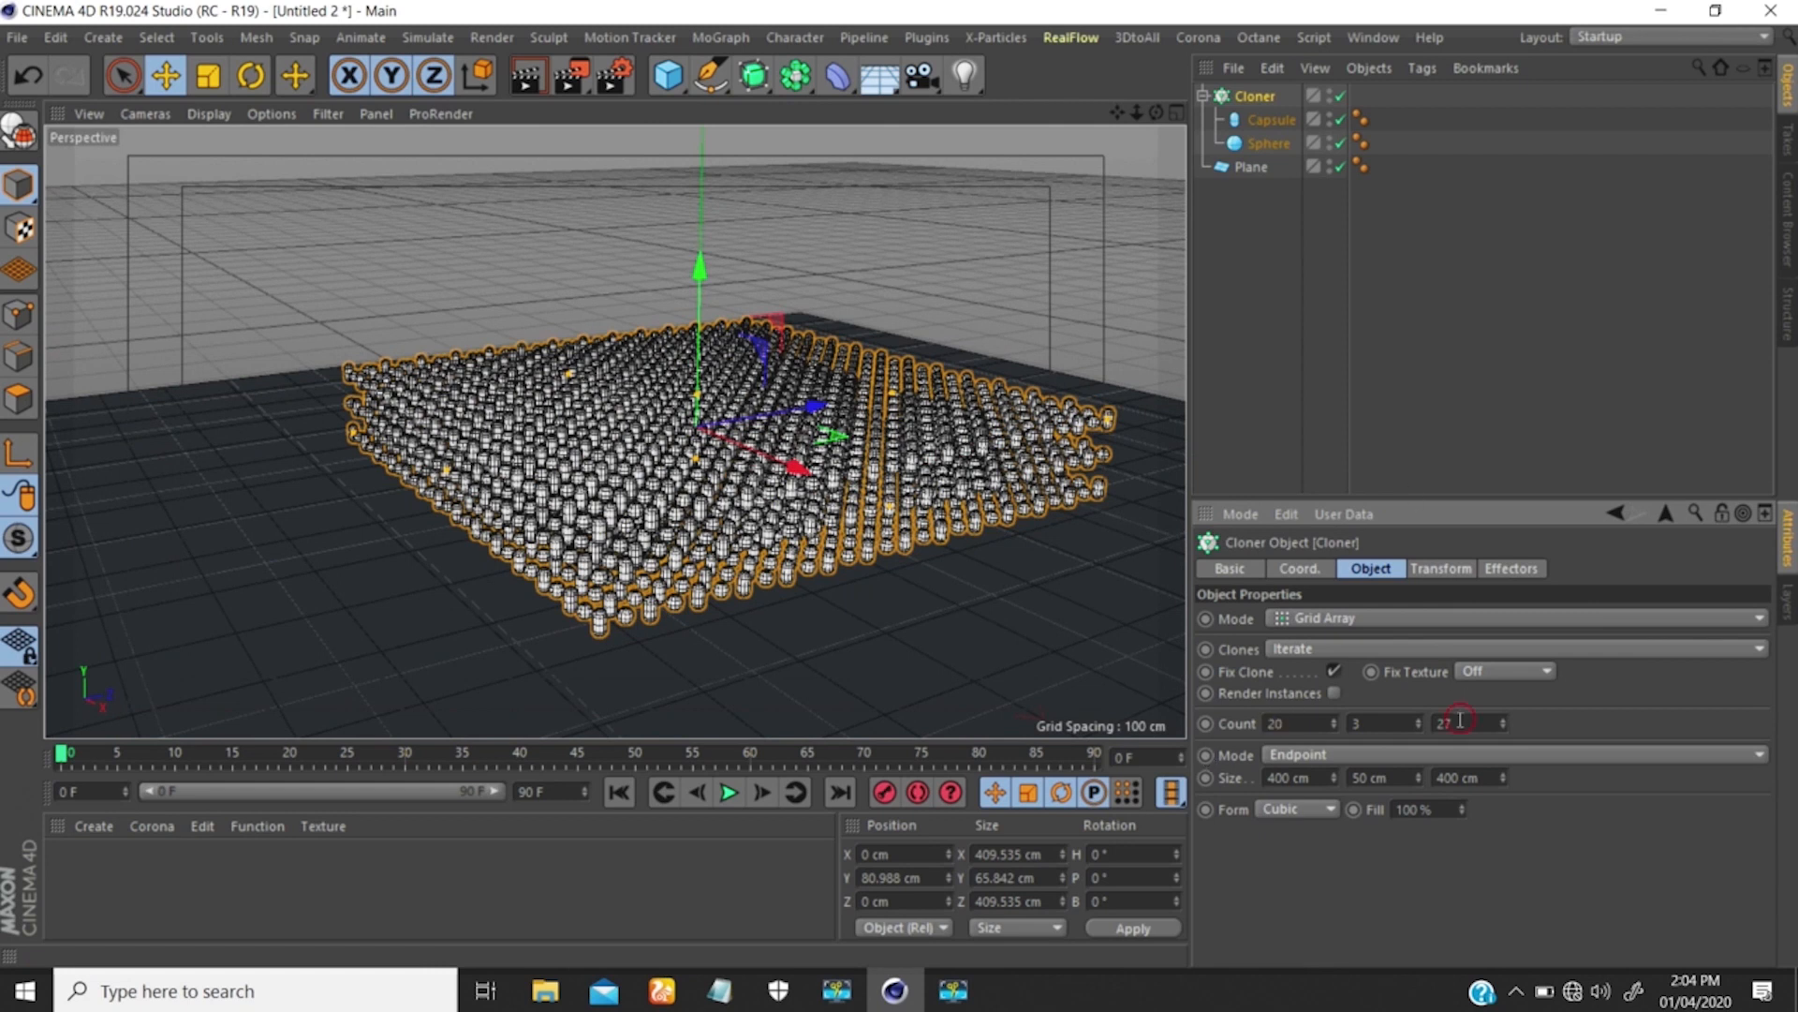
Set the Cloner's two horizontal grid counts to 20 each.
drag(1460, 720, 1386, 695)
text(20)
key(Return)
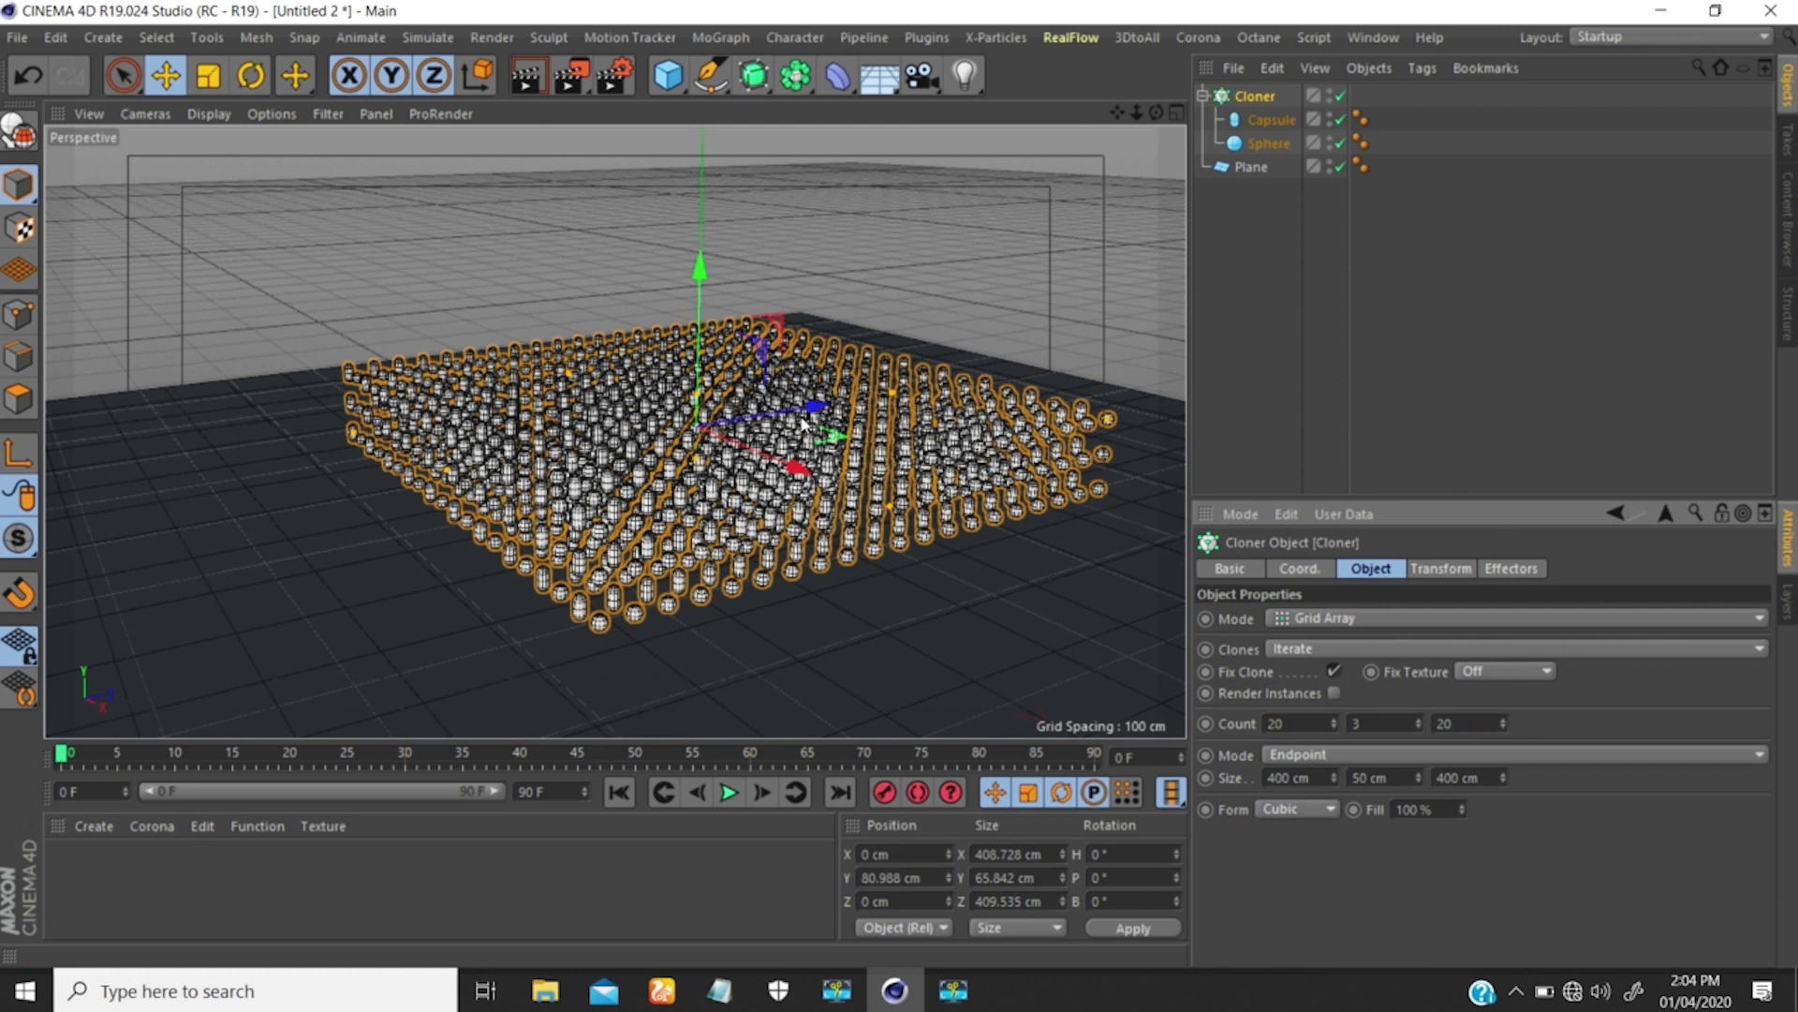
Enable Render Instances on the Cloner and hide the mesh lines in the viewport display.
mouse_move(803, 423)
alt+mouse_down()
mouse_move(729, 438)
mouse_move(749, 503)
mouse_move(710, 492)
mouse_move(896, 564)
mouse_move(745, 459)
mouse_move(797, 477)
mouse_move(782, 483)
mouse_move(791, 444)
alt+mouse_up()
click(1336, 693)
scroll(796, 478, down, 4)
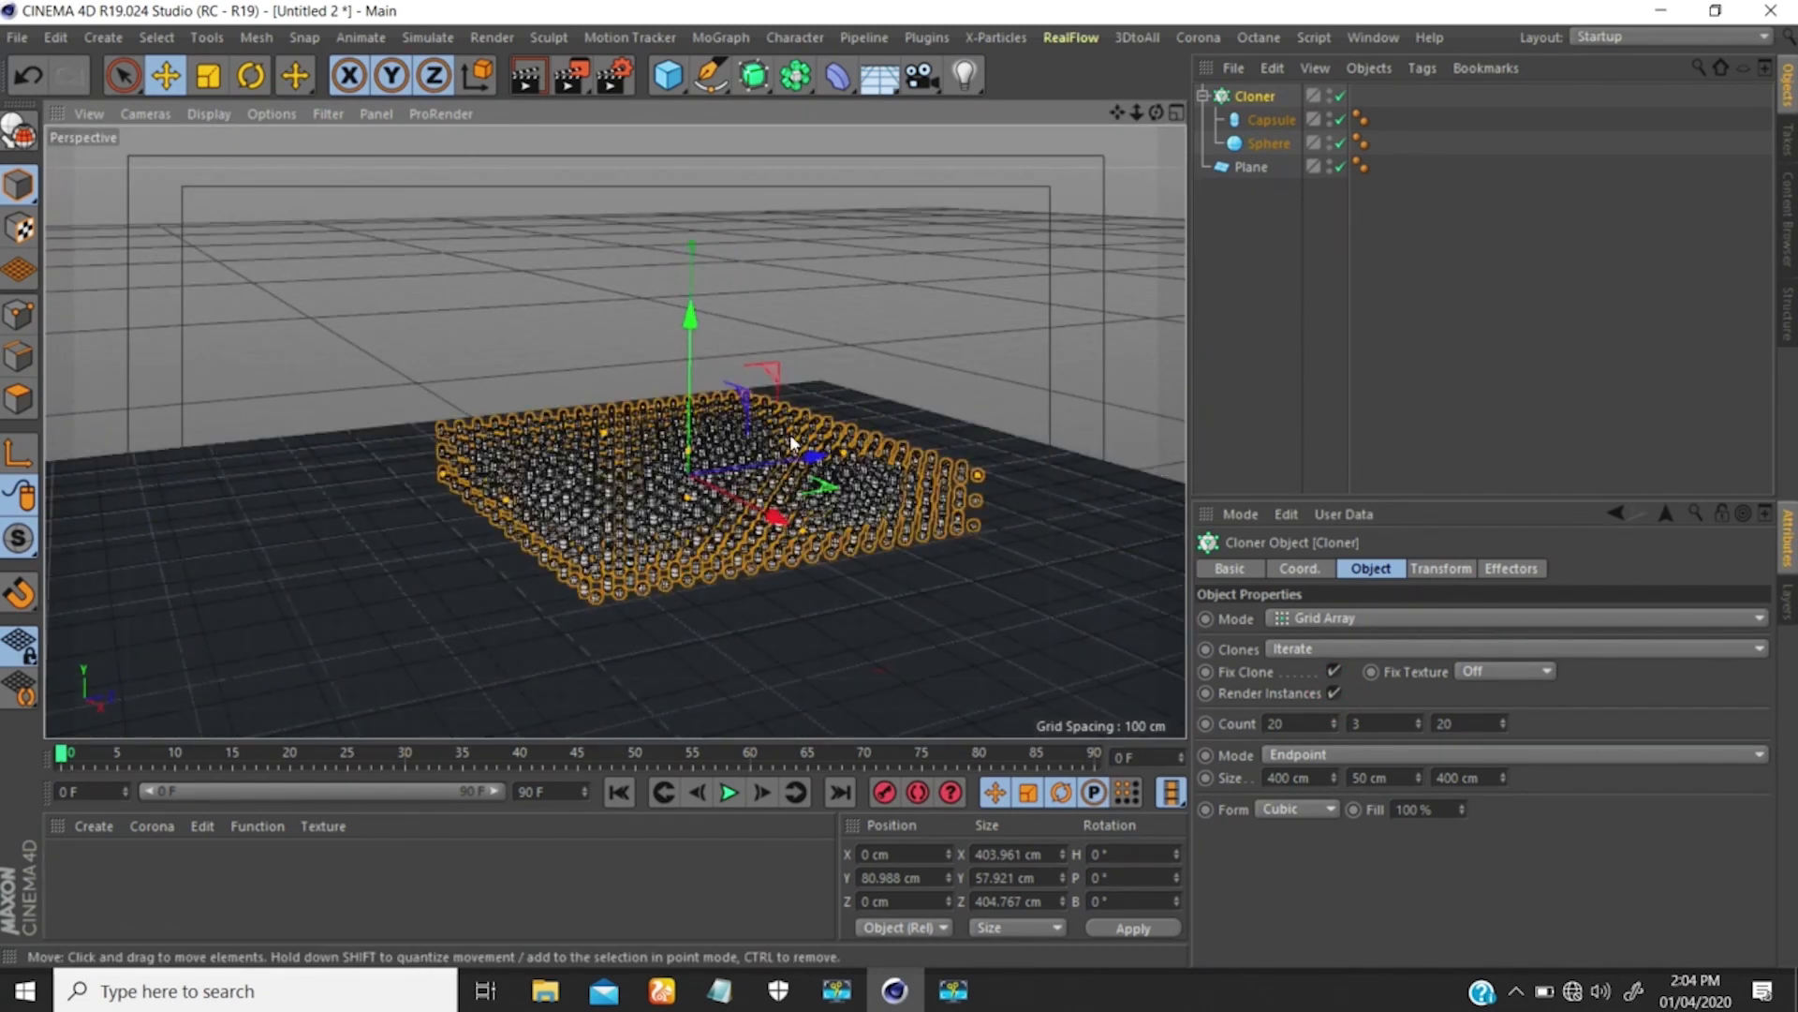
alt+drag(929, 413, 918, 463)
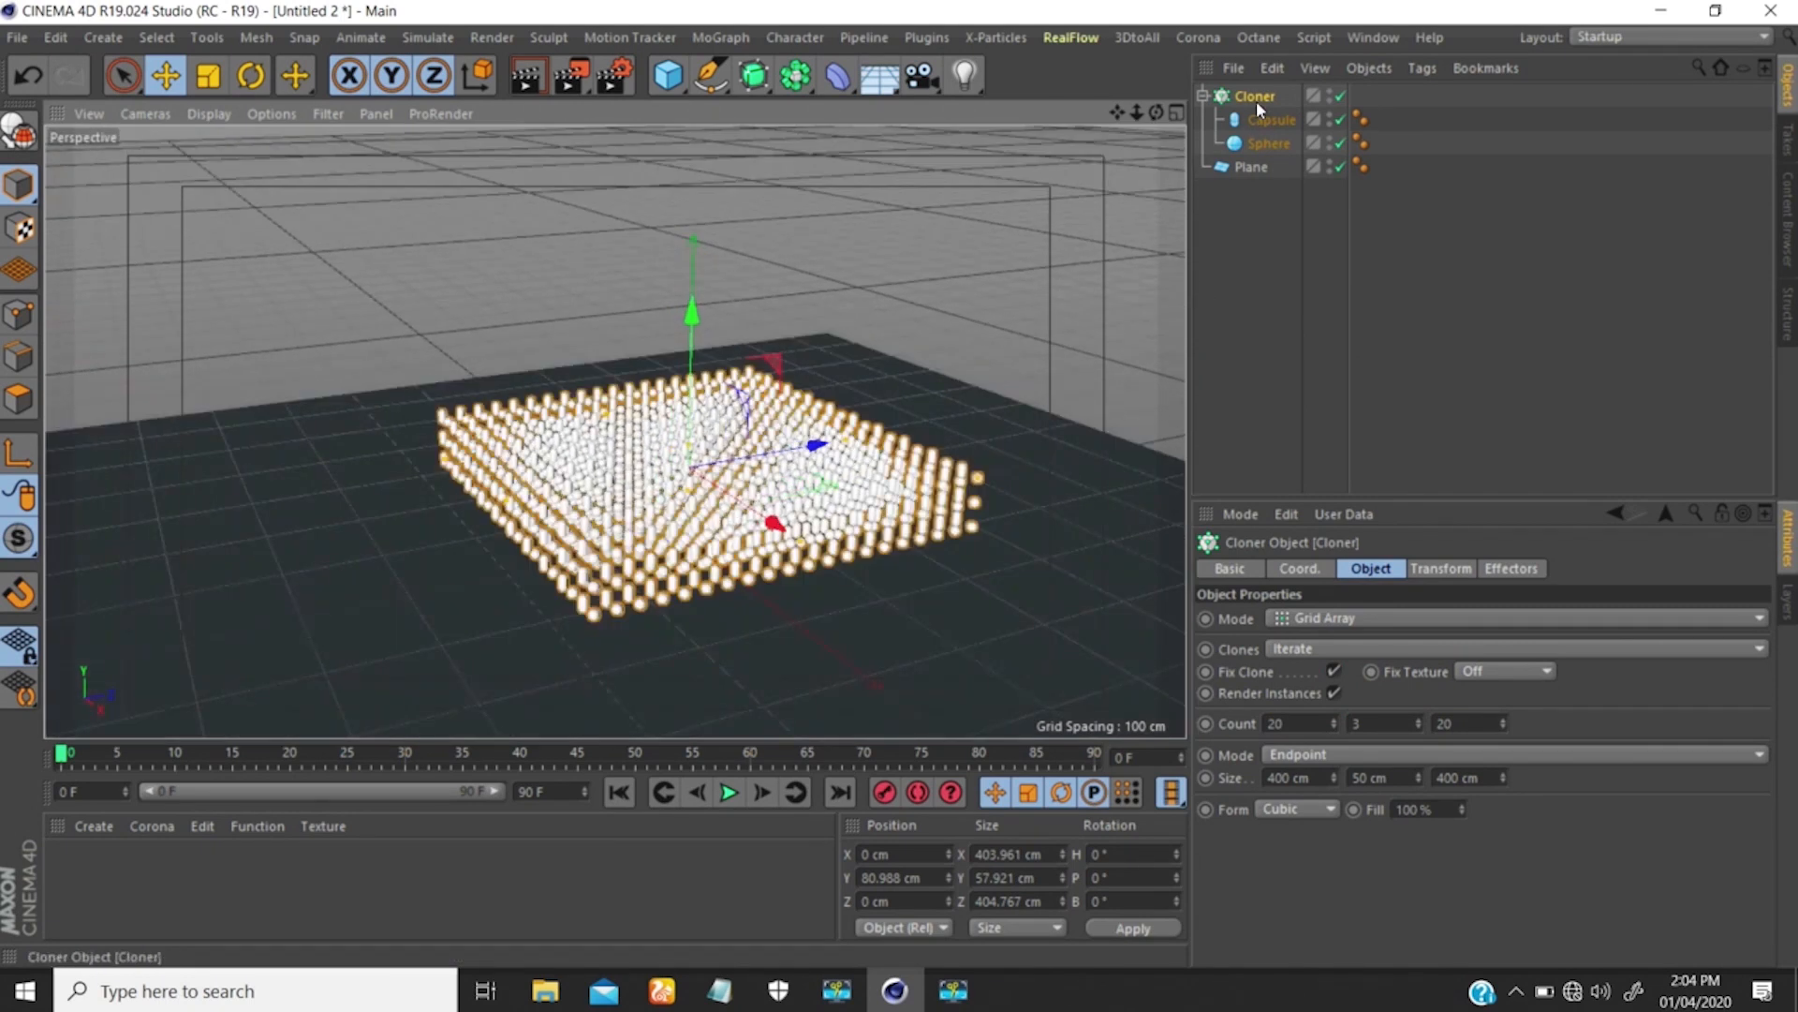
Add a Rigid Body simulation tag to the Cloner.
right_click(1251, 96)
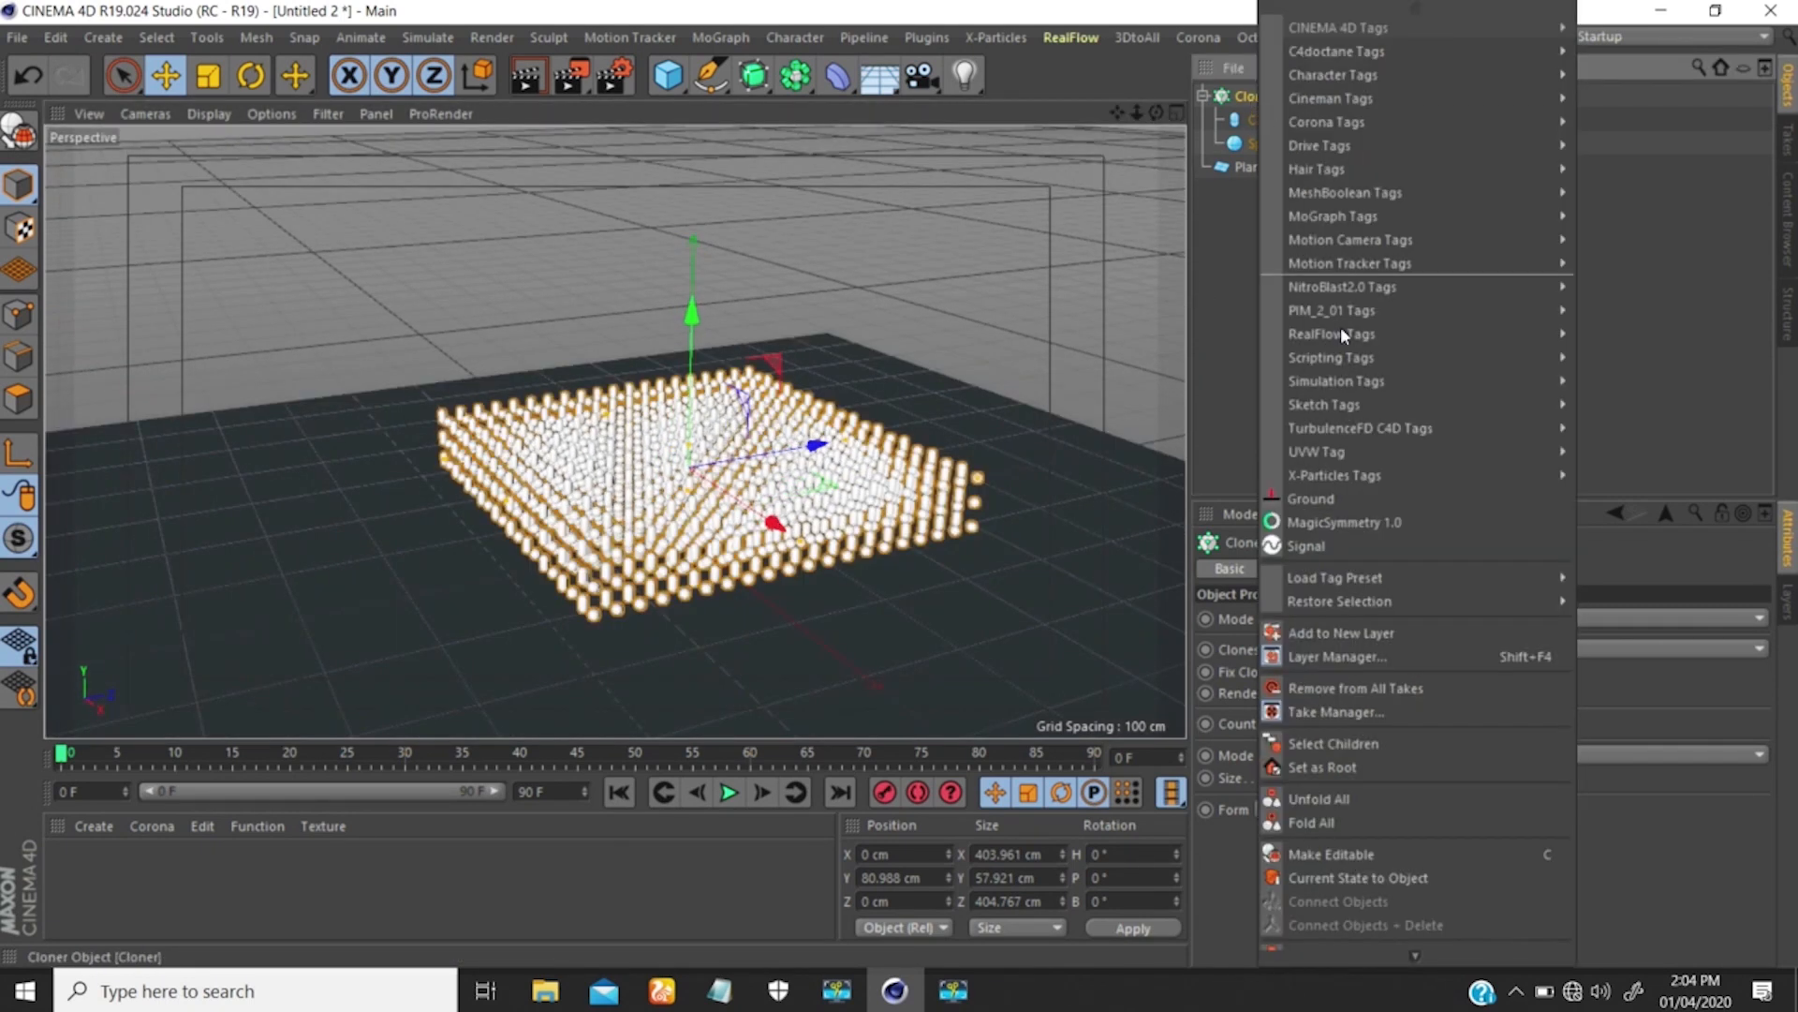
mouse_move(1340, 380)
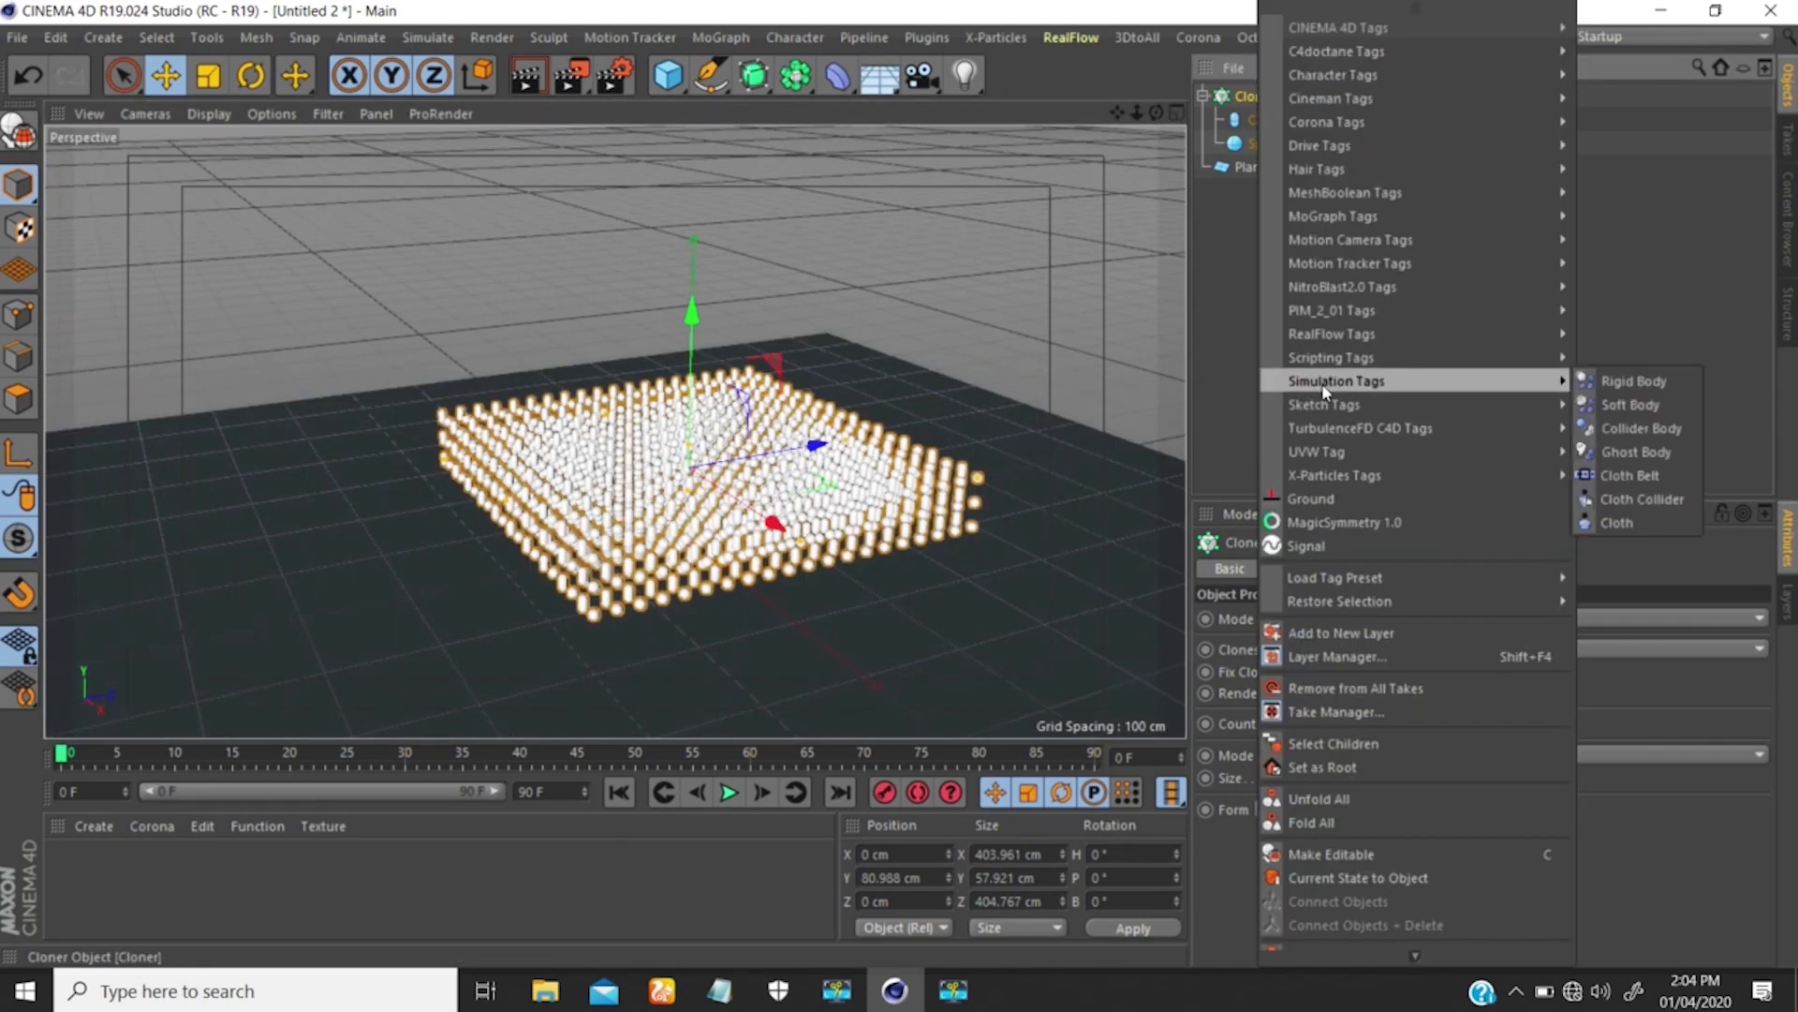
click(1618, 382)
Add a Collider Body simulation tag to the Plane.
click(1247, 167)
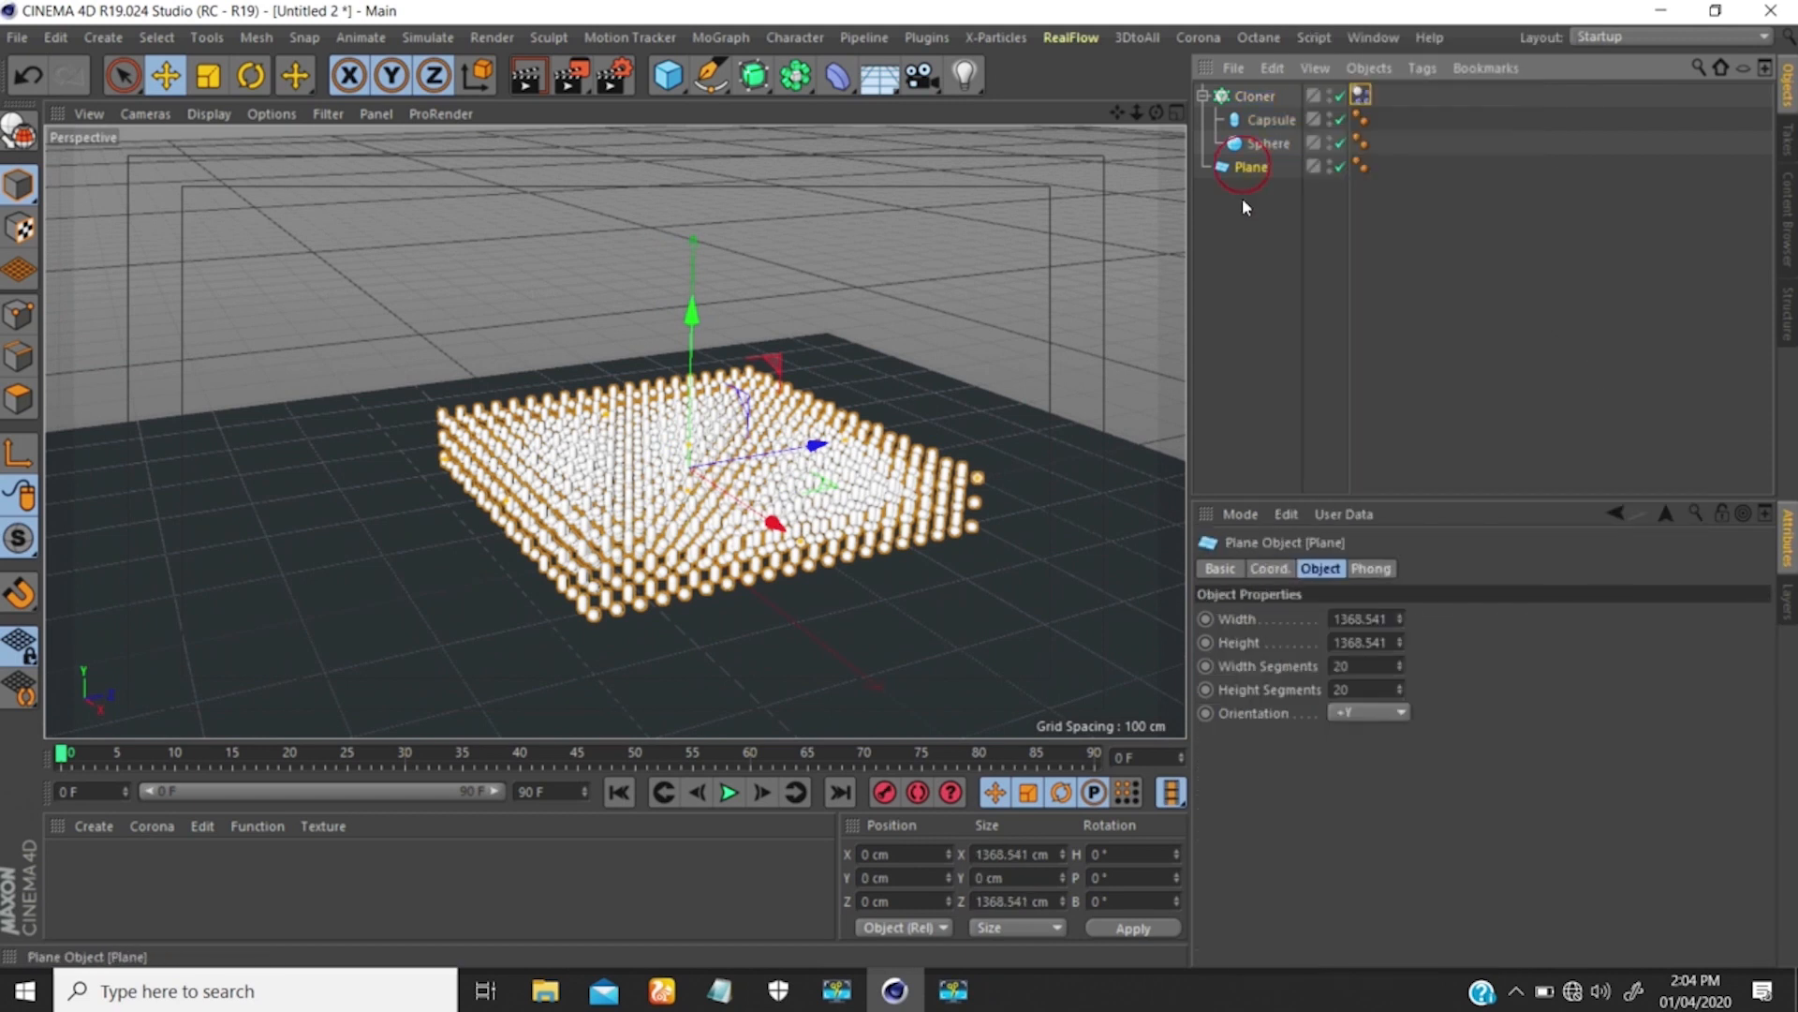
right_click(1249, 169)
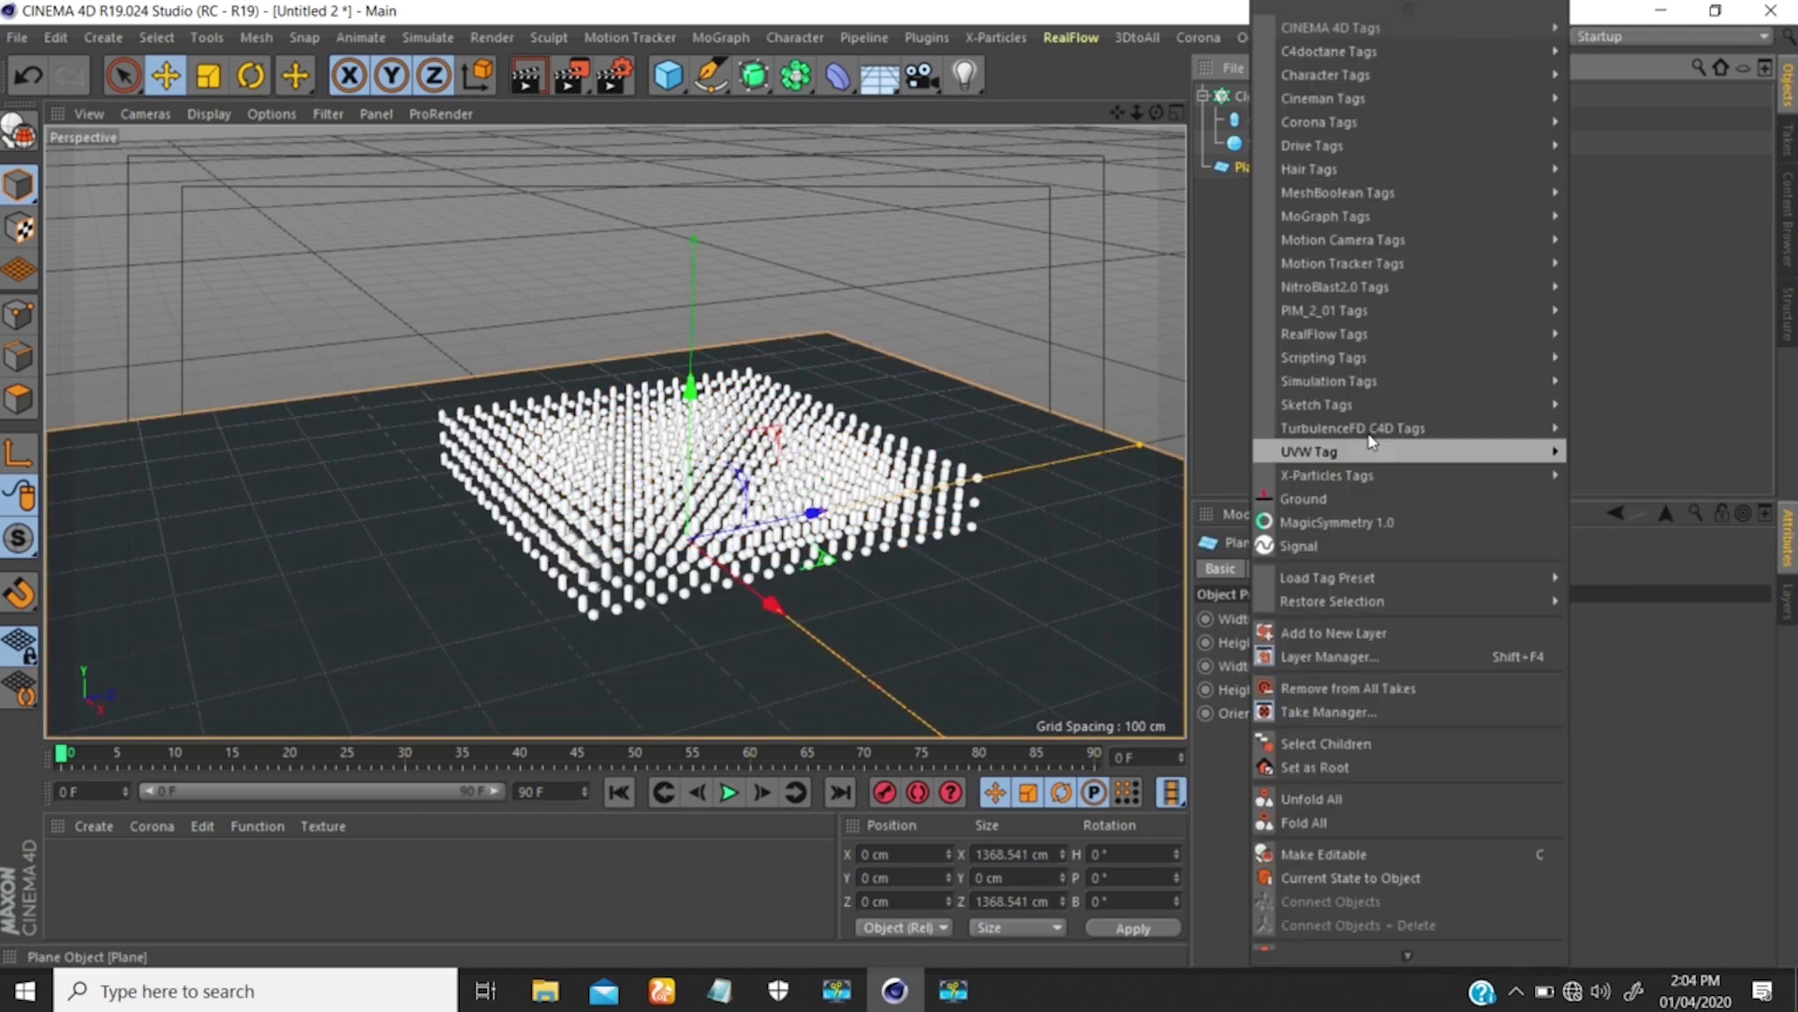
mouse_move(1349, 388)
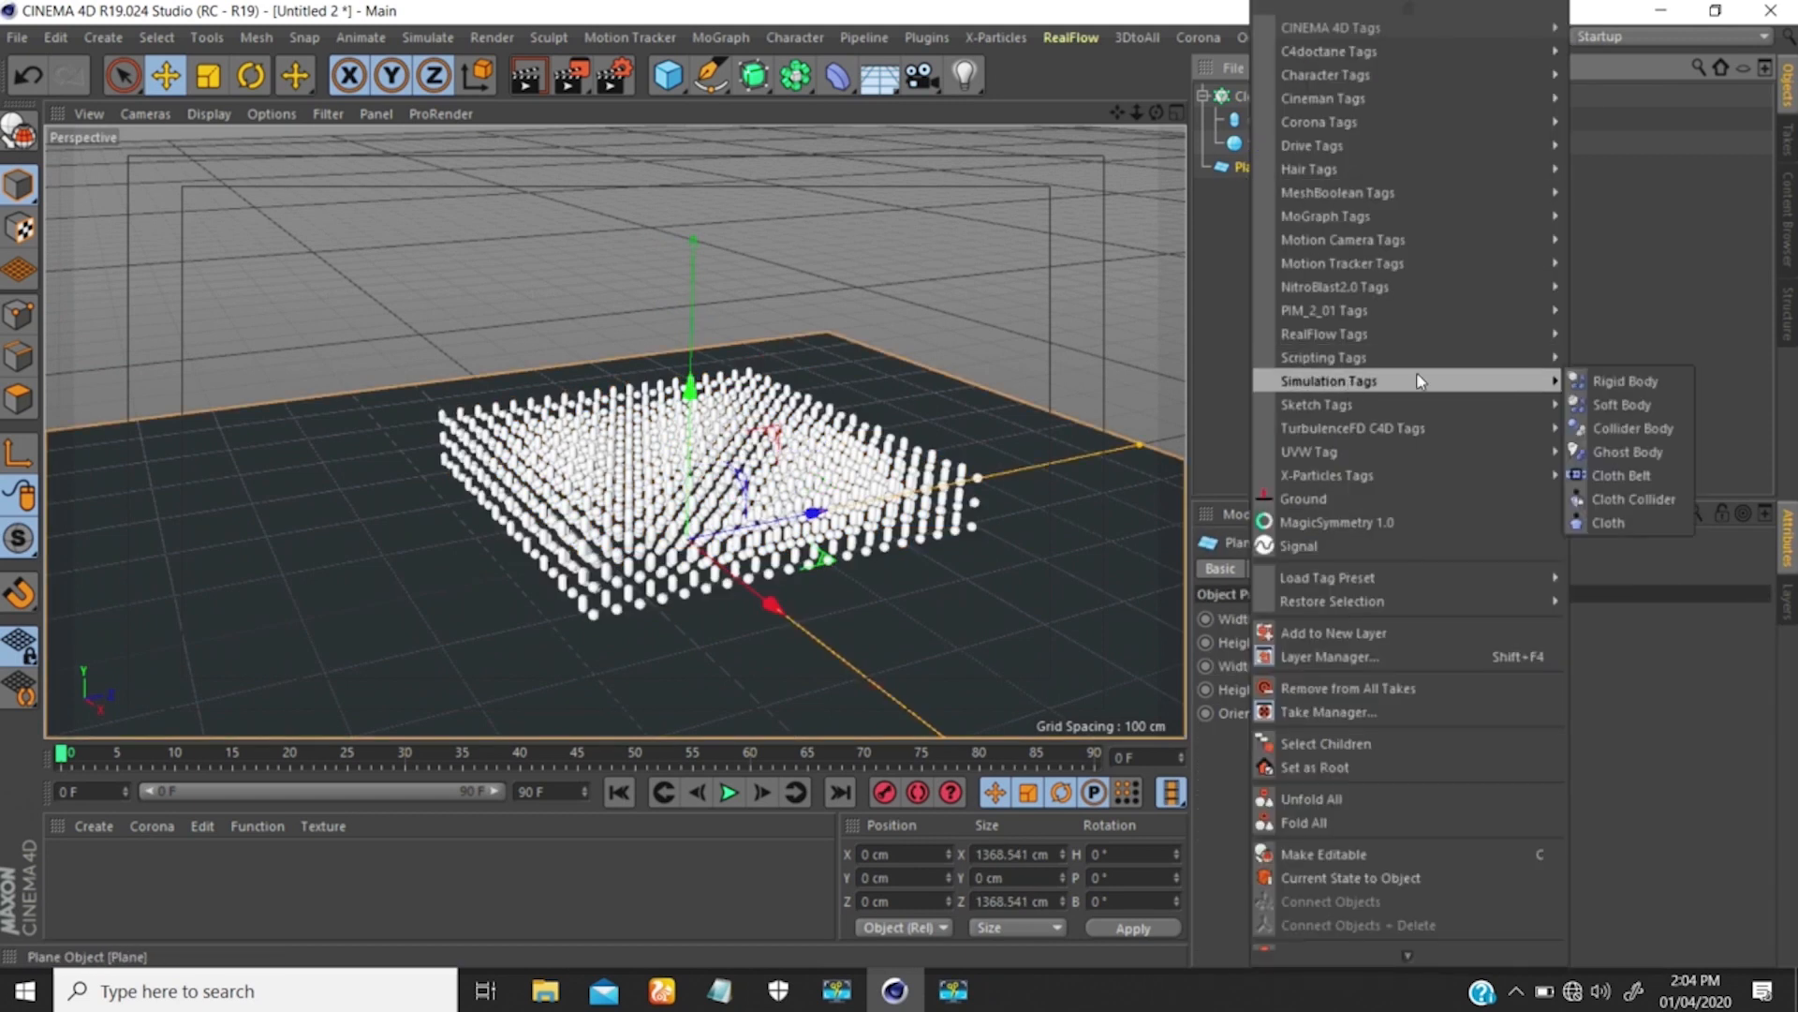
click(1618, 426)
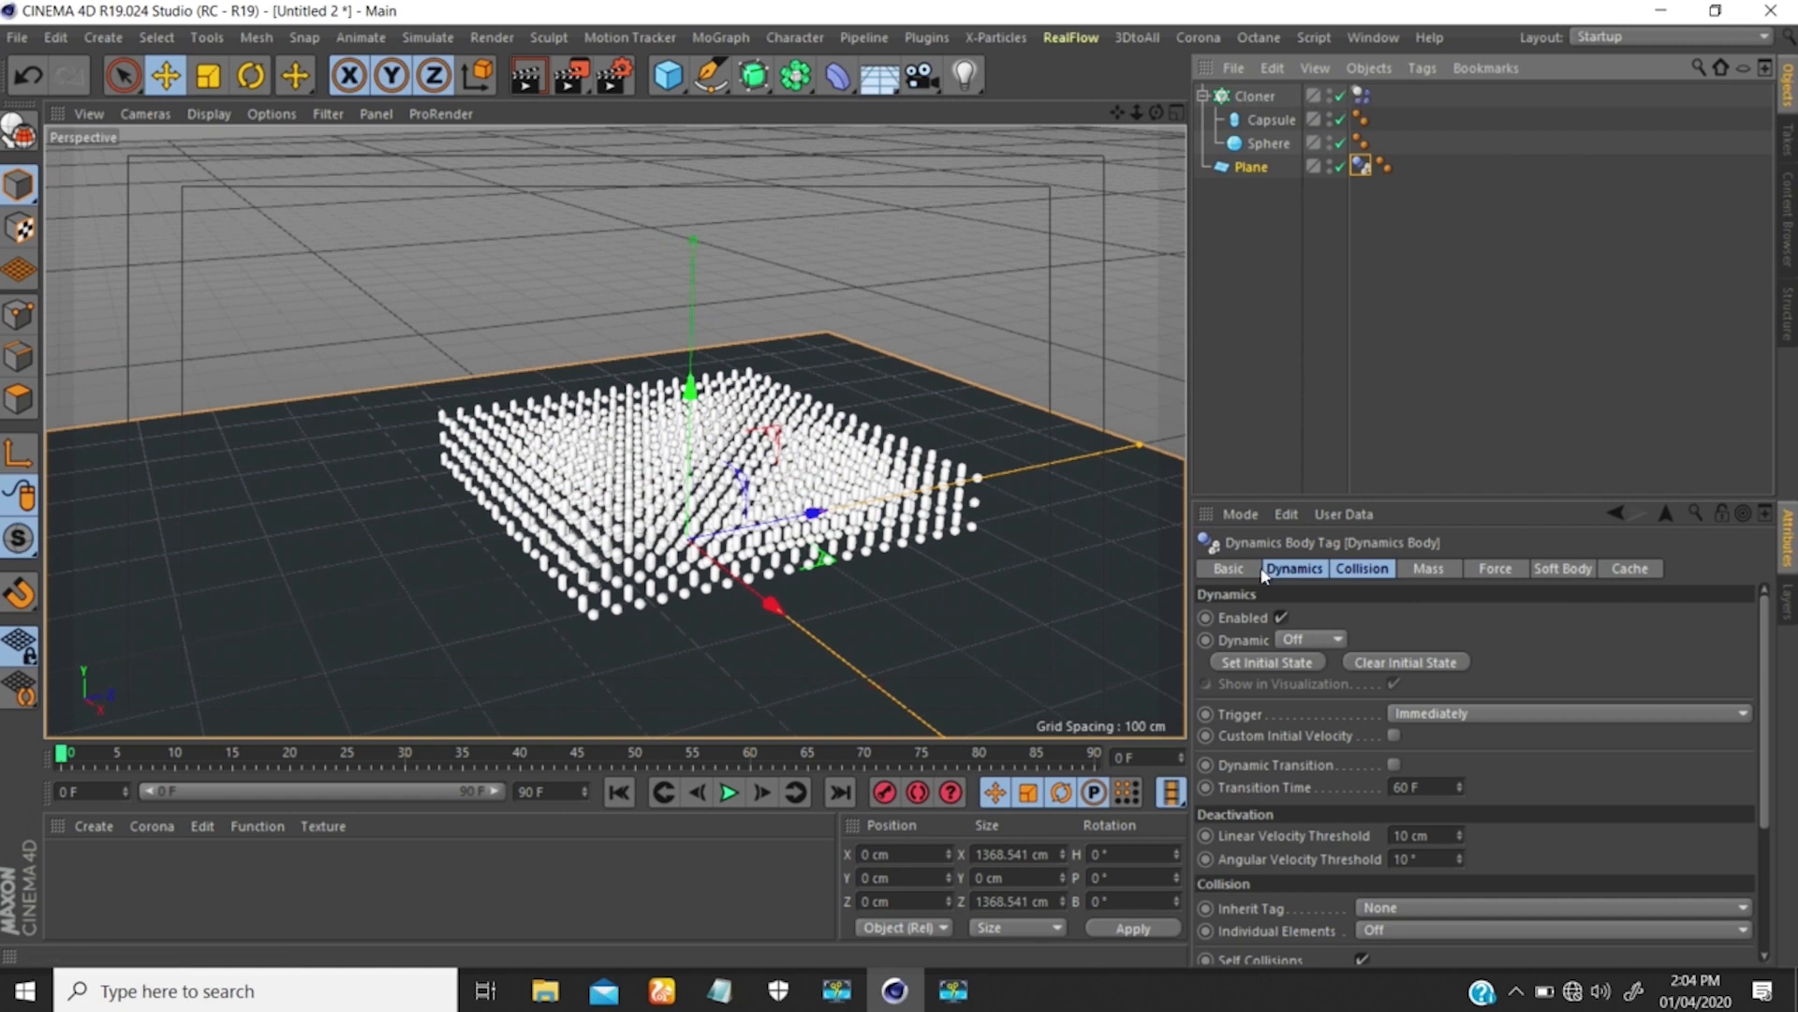
Play the simulation briefly to see how the clones fall, and return to the first frame.
click(734, 795)
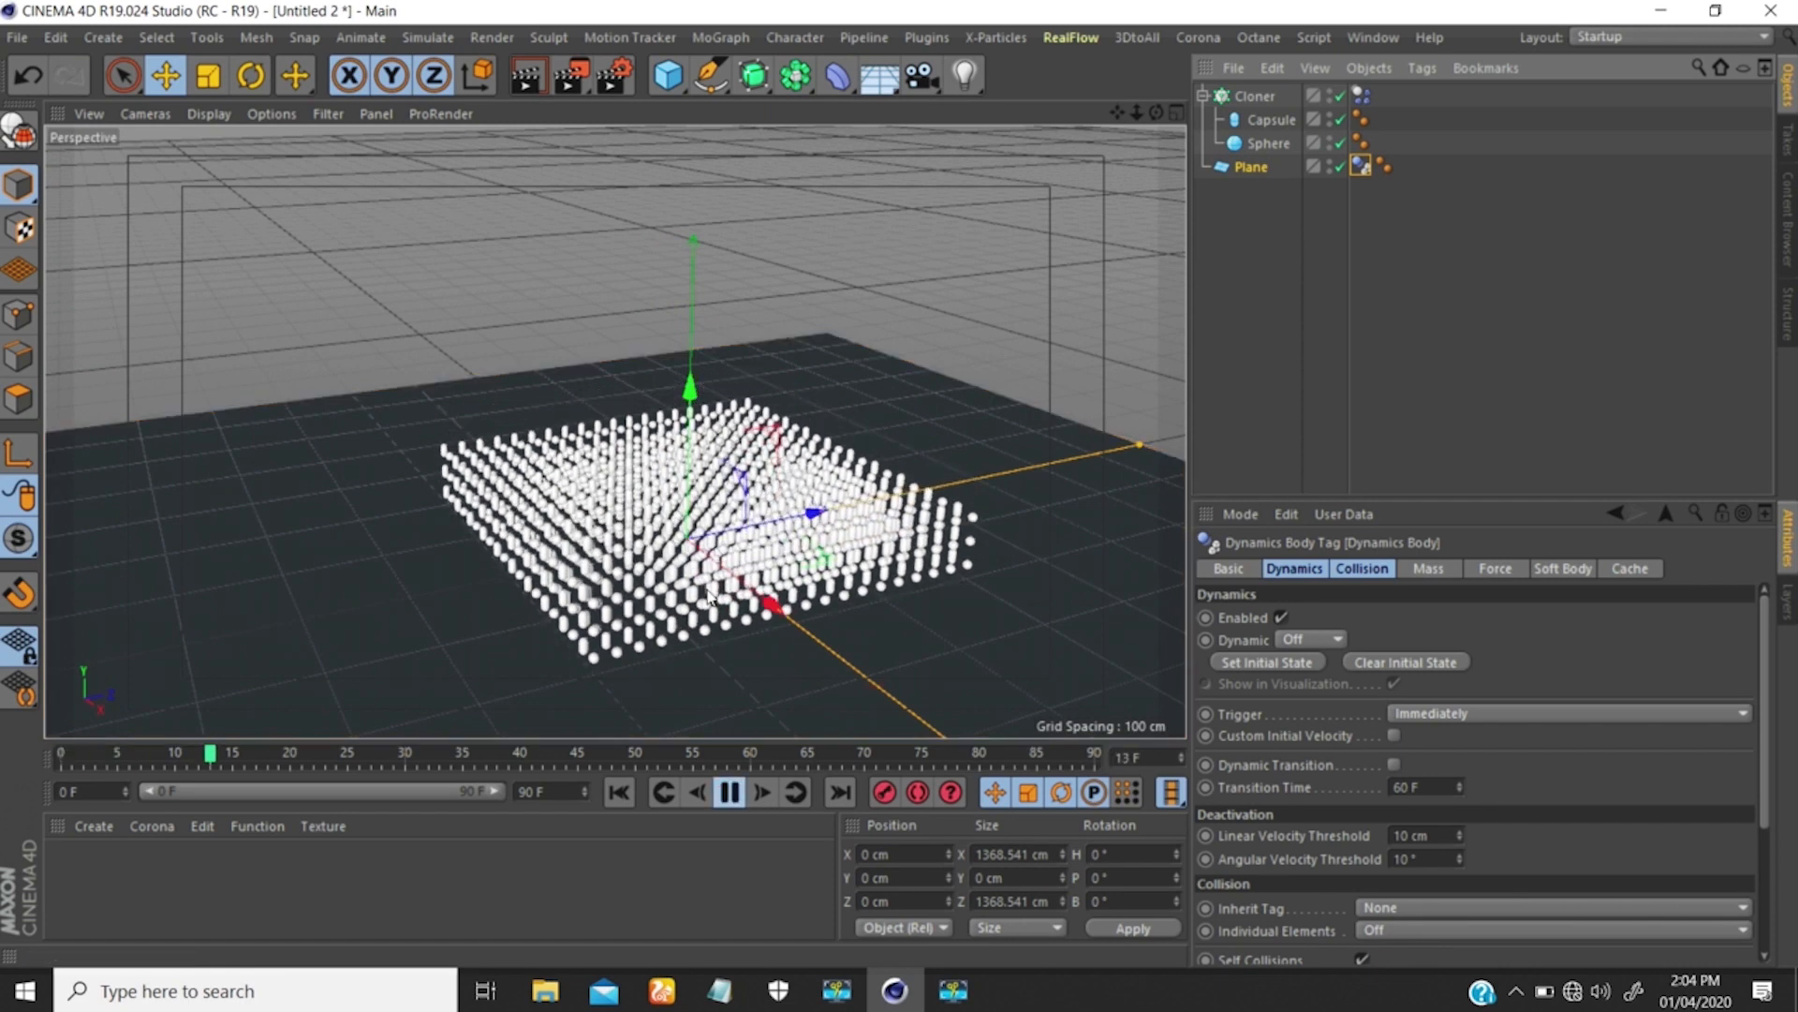
click(731, 796)
click(619, 792)
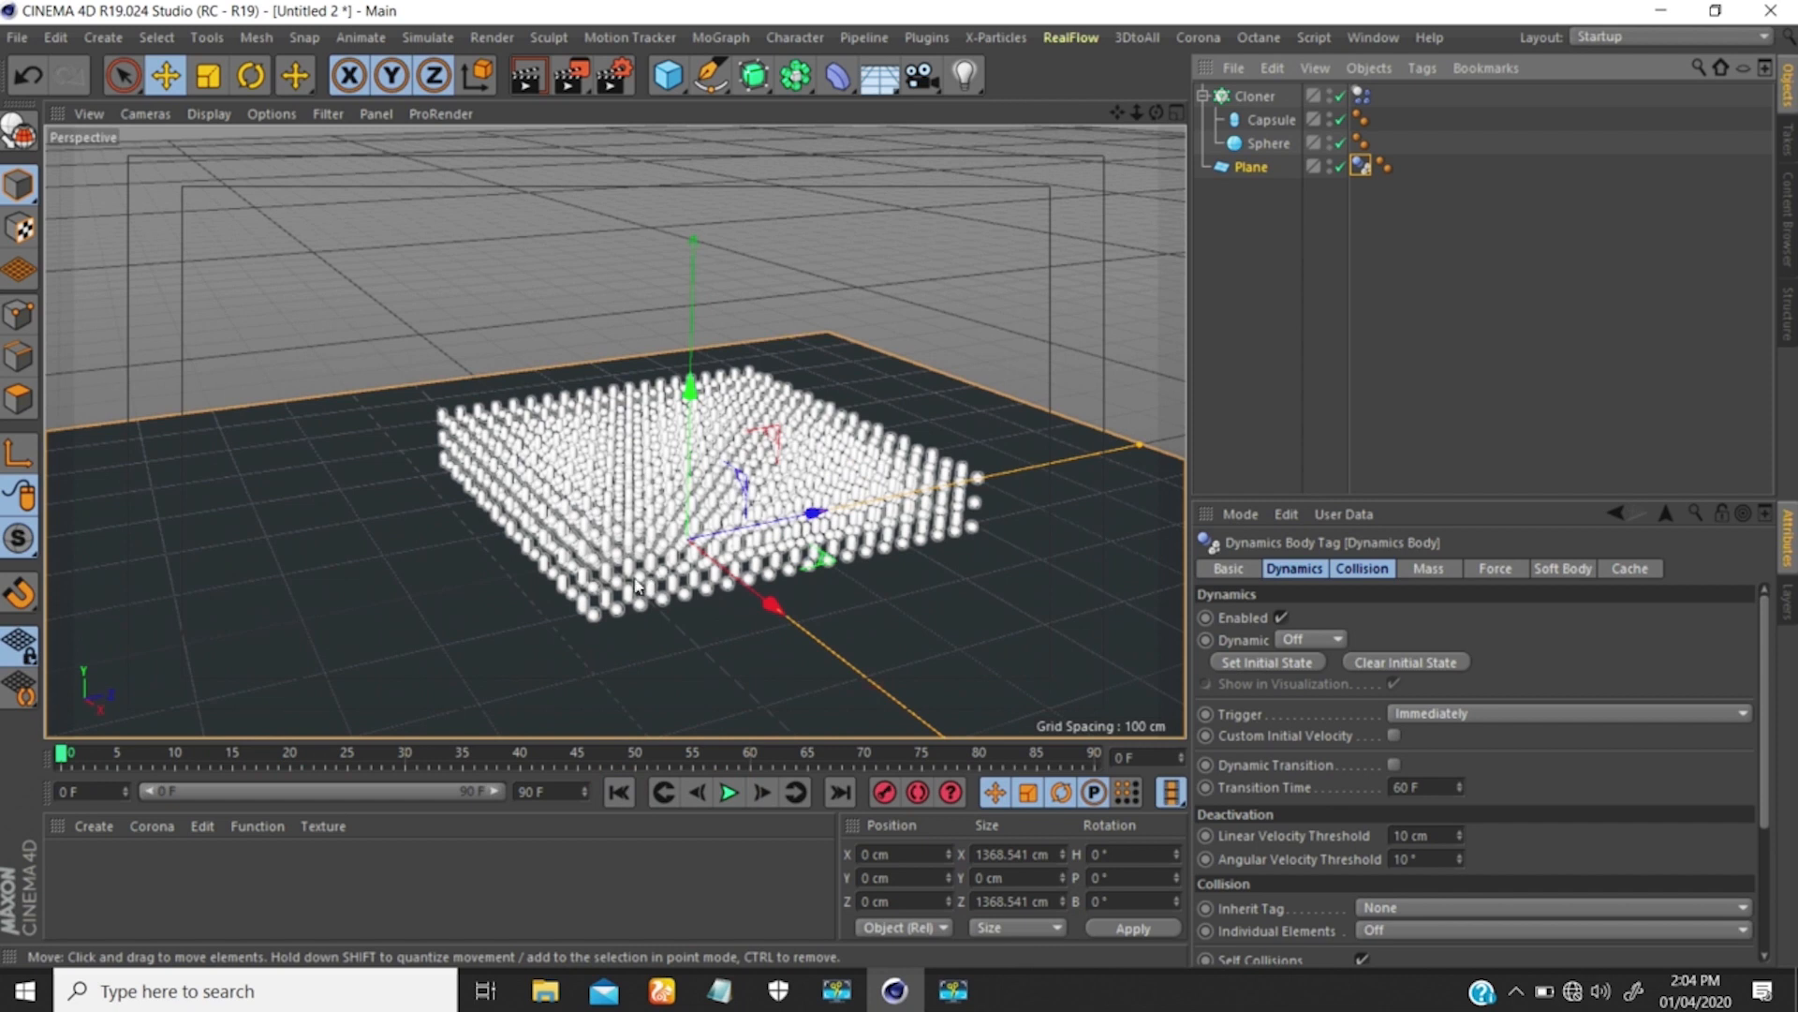
Move the Cloner's Rigid Body tag to the Capsule and copy it to the Sphere.
scroll(655, 573, up, 5)
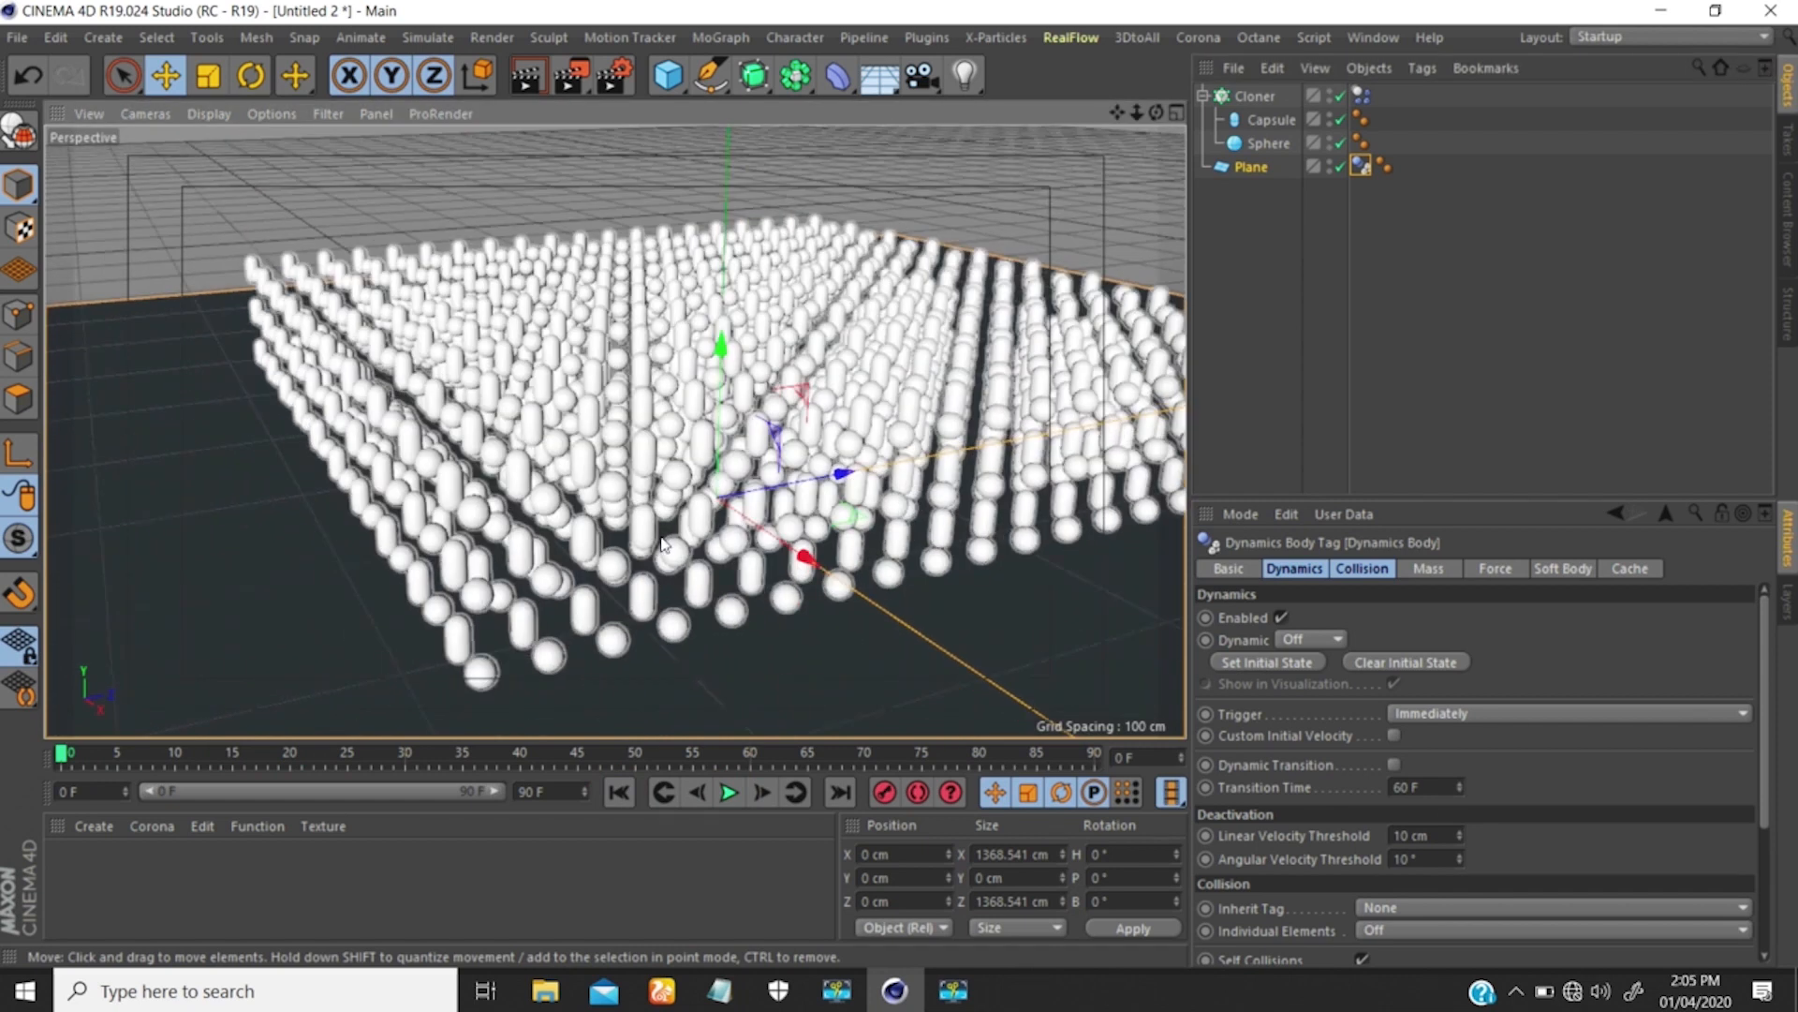
scroll(679, 522, down, 5)
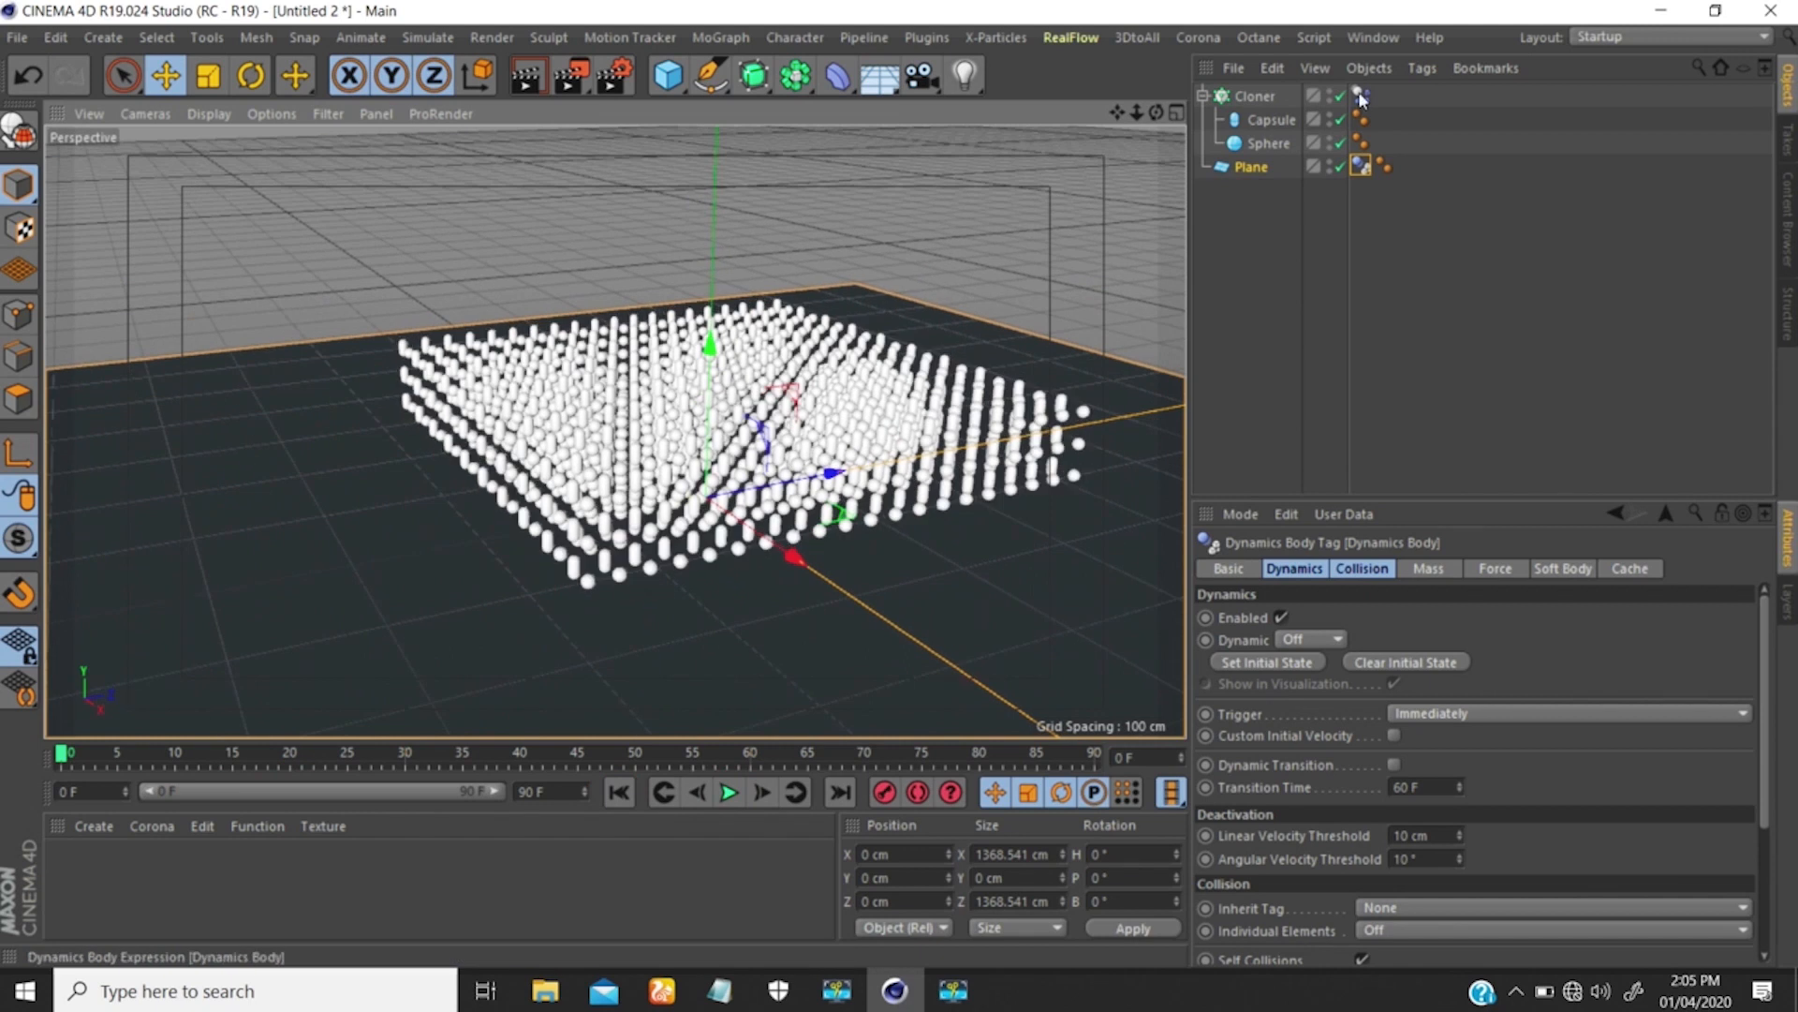
click(1360, 94)
drag(1381, 117, 1374, 145)
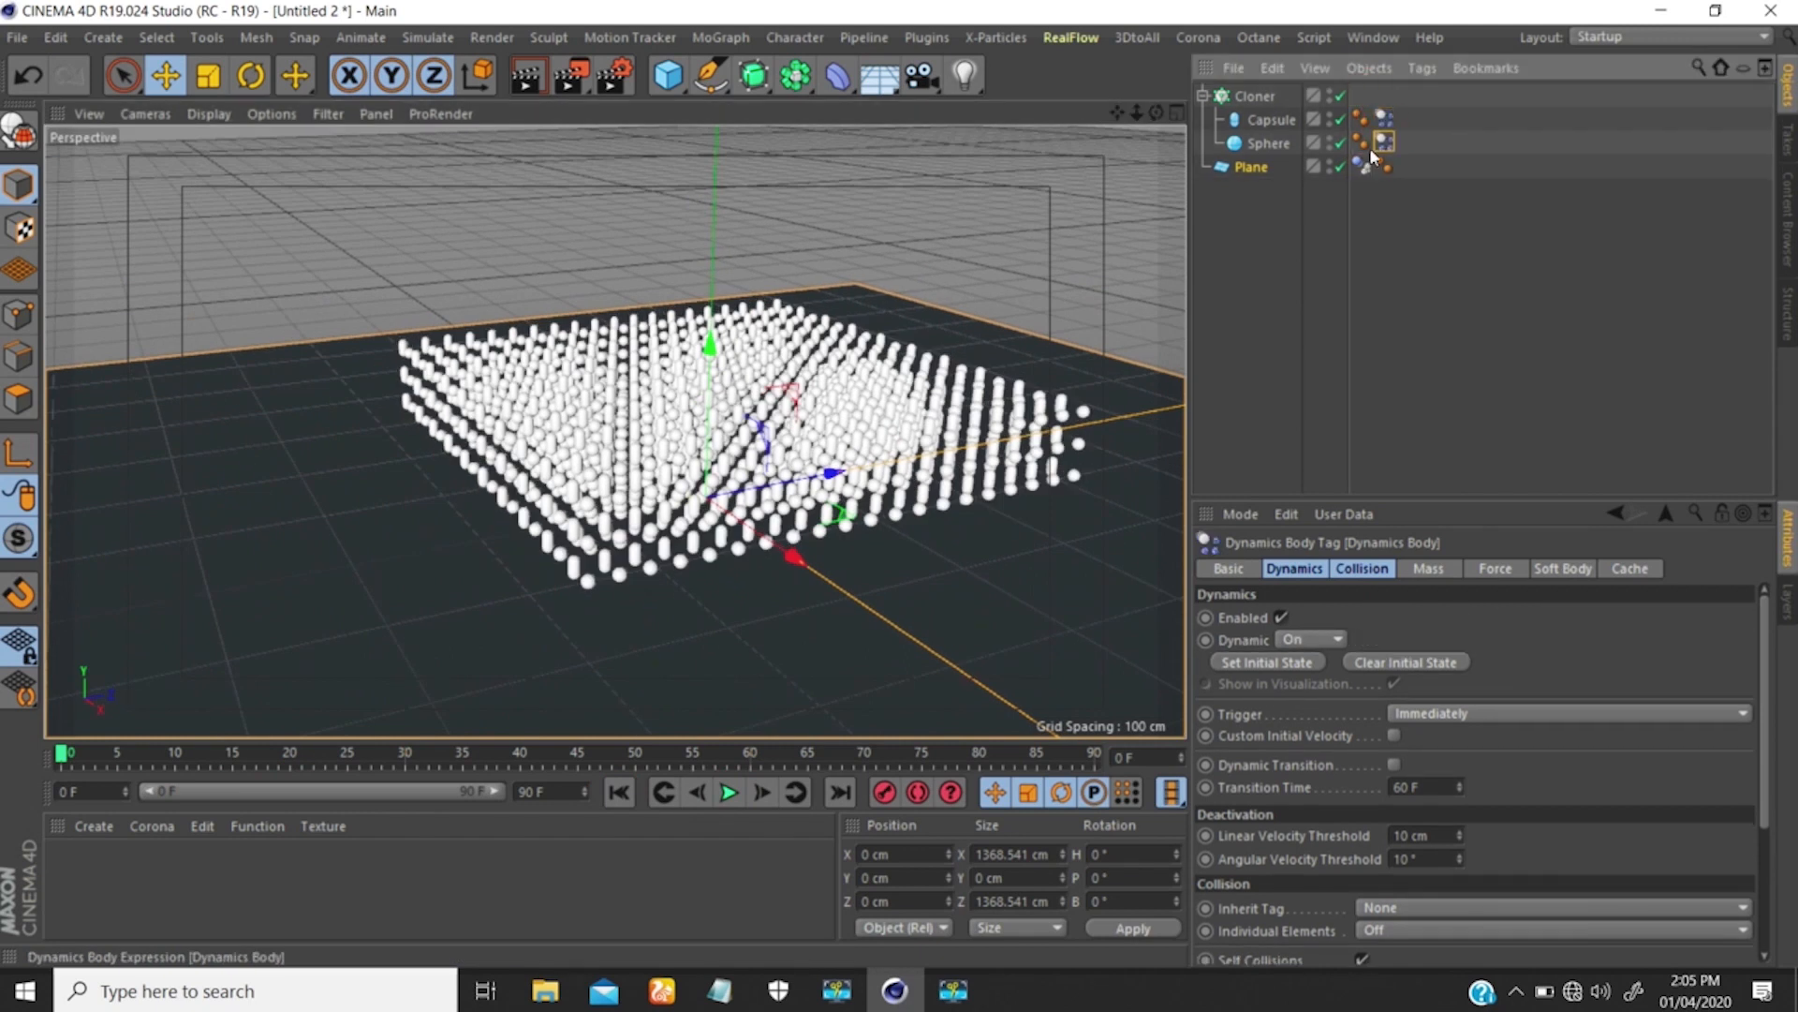
Preview the simulation with the individually tagged capsules and spheres, and rewind to the start.
click(726, 792)
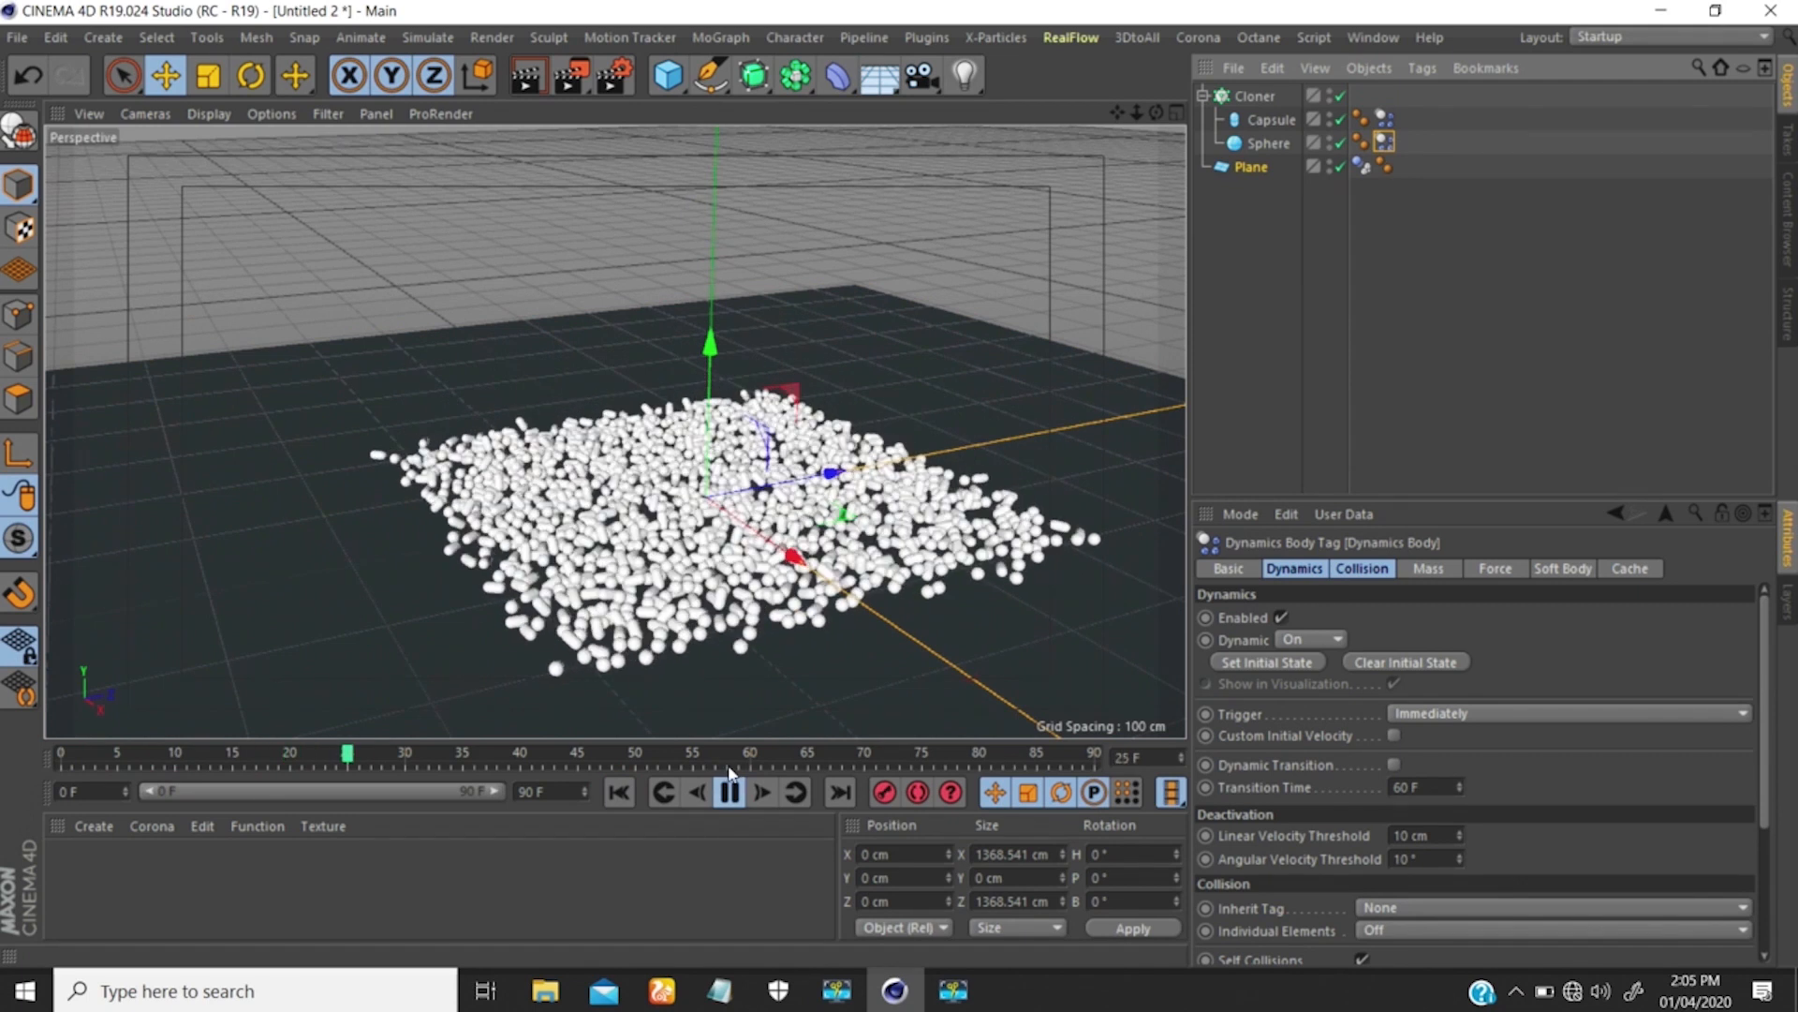
click(730, 792)
click(655, 794)
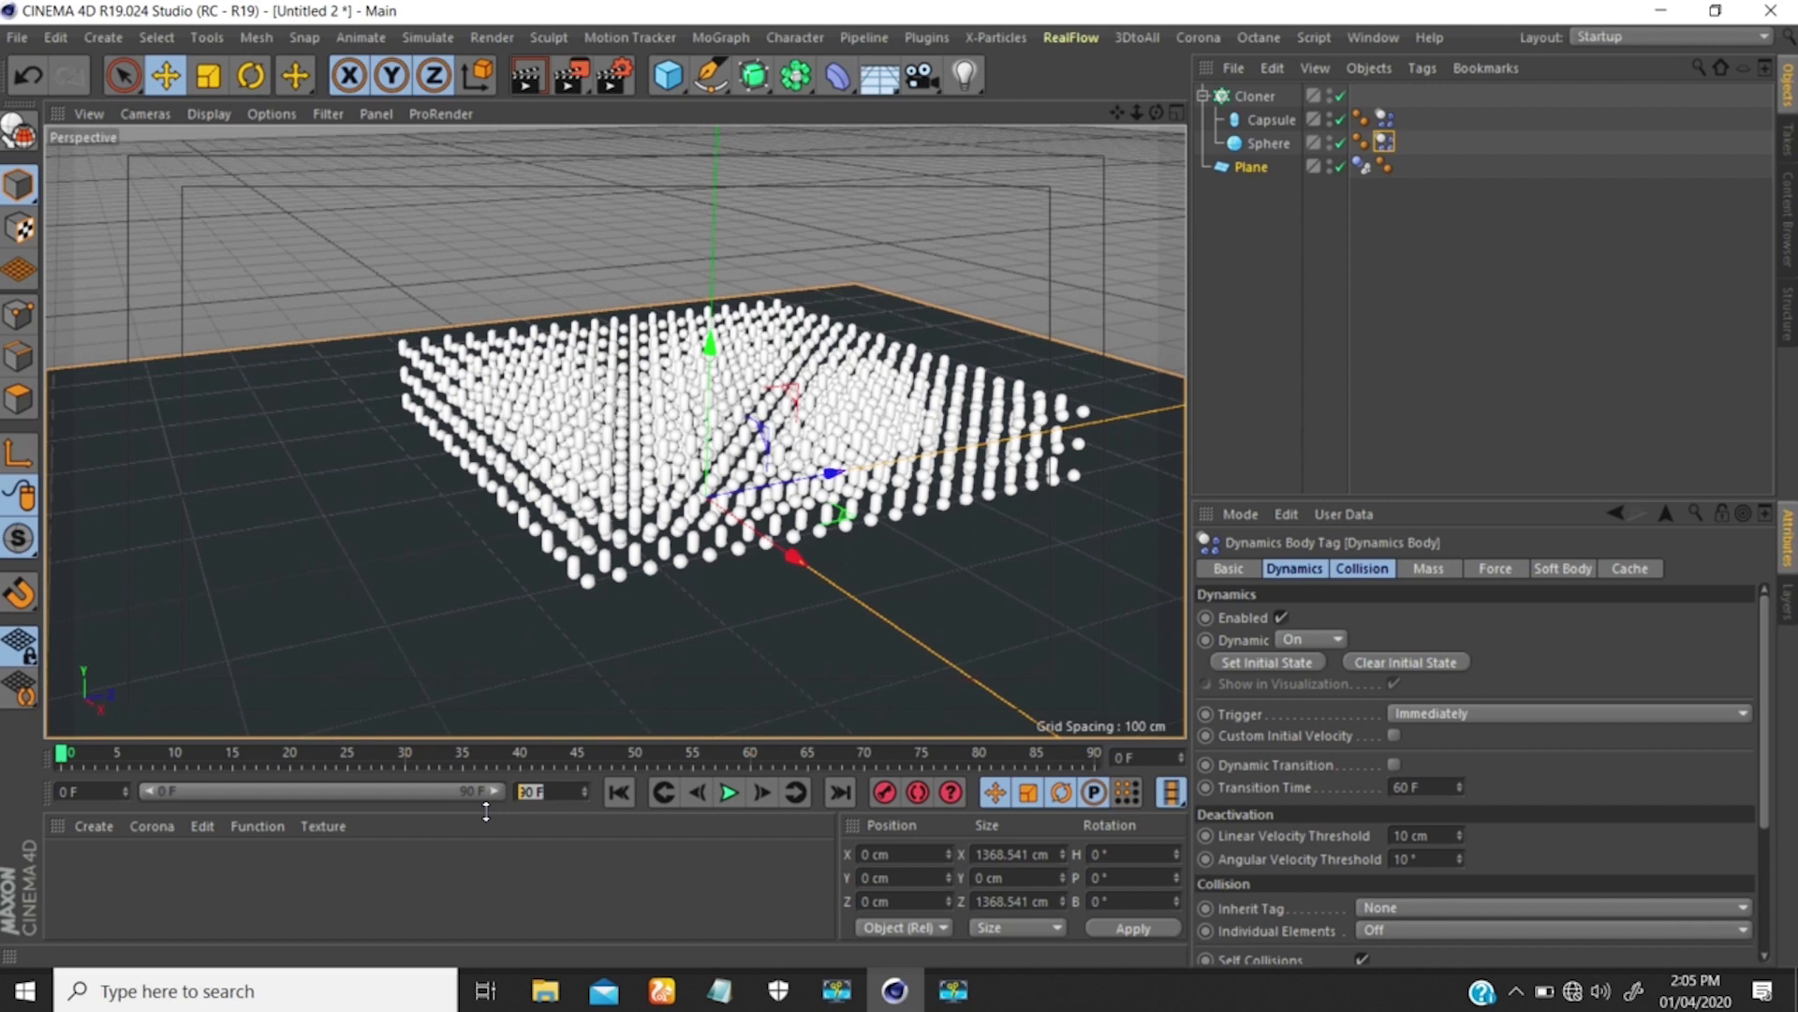
Extend the animation length and preview range to 300 frames, and play the simulation over the longer timeline.
key(Return)
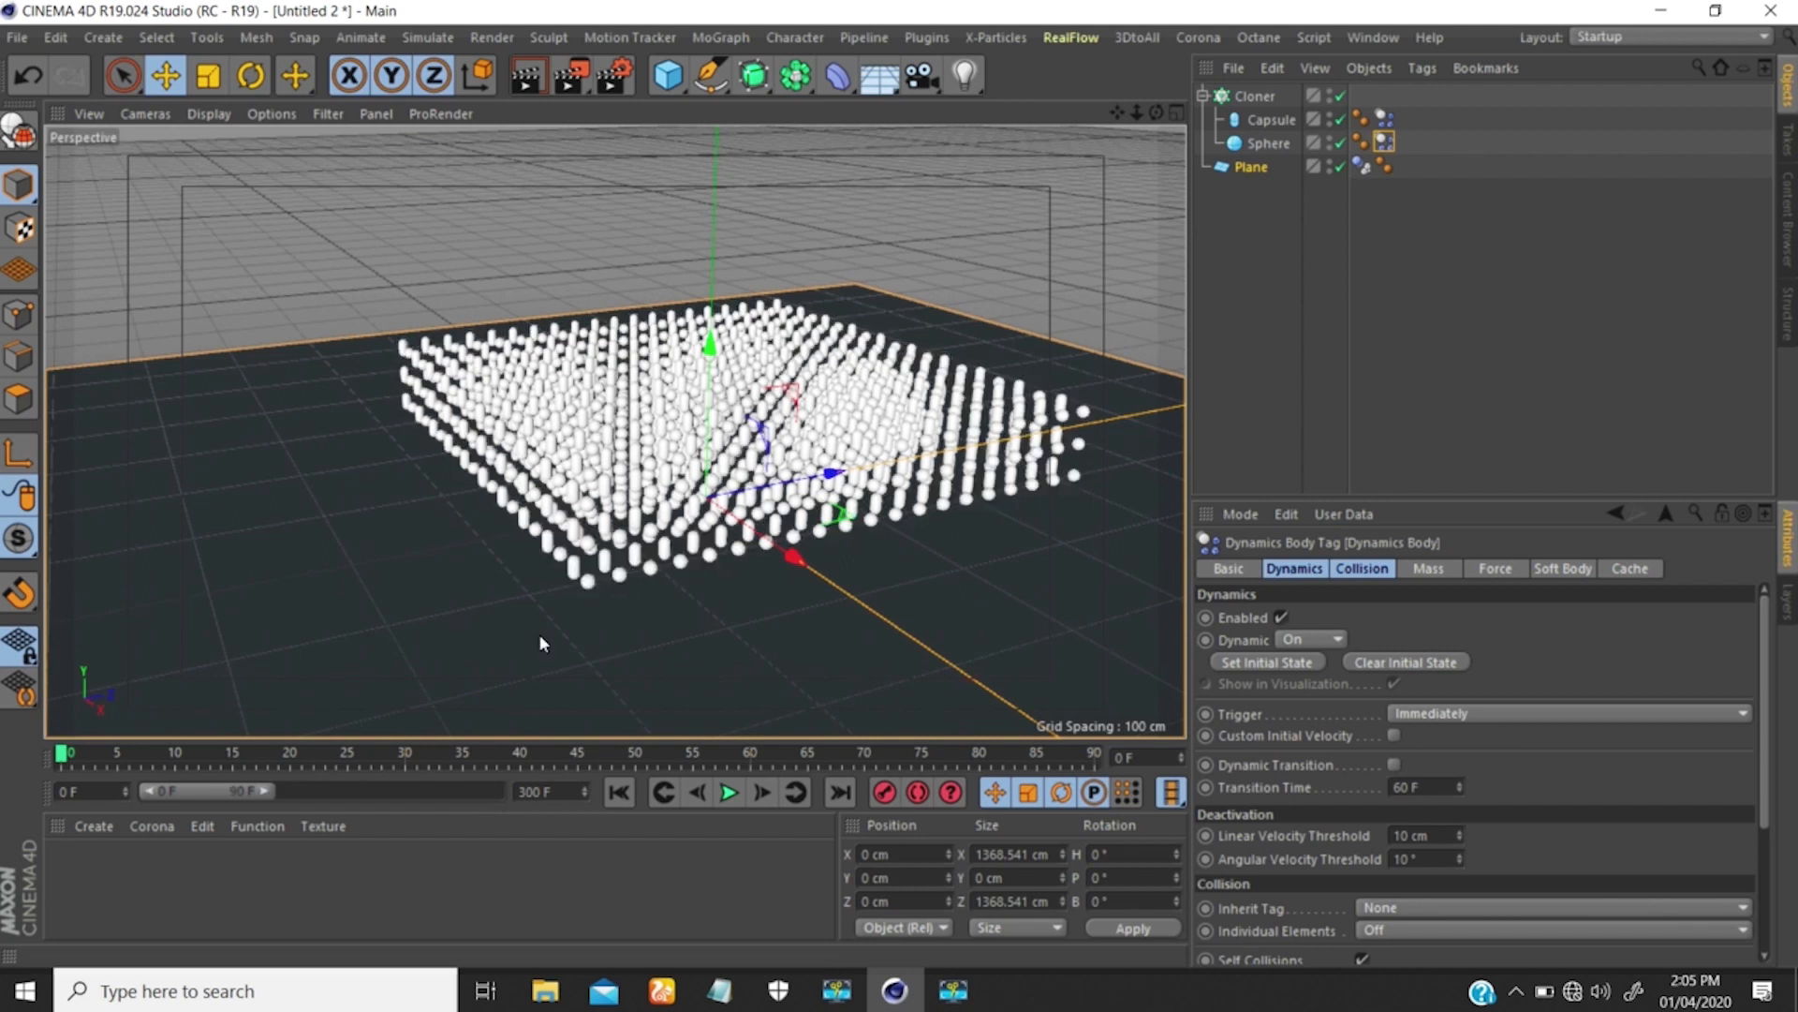
drag(271, 791, 502, 791)
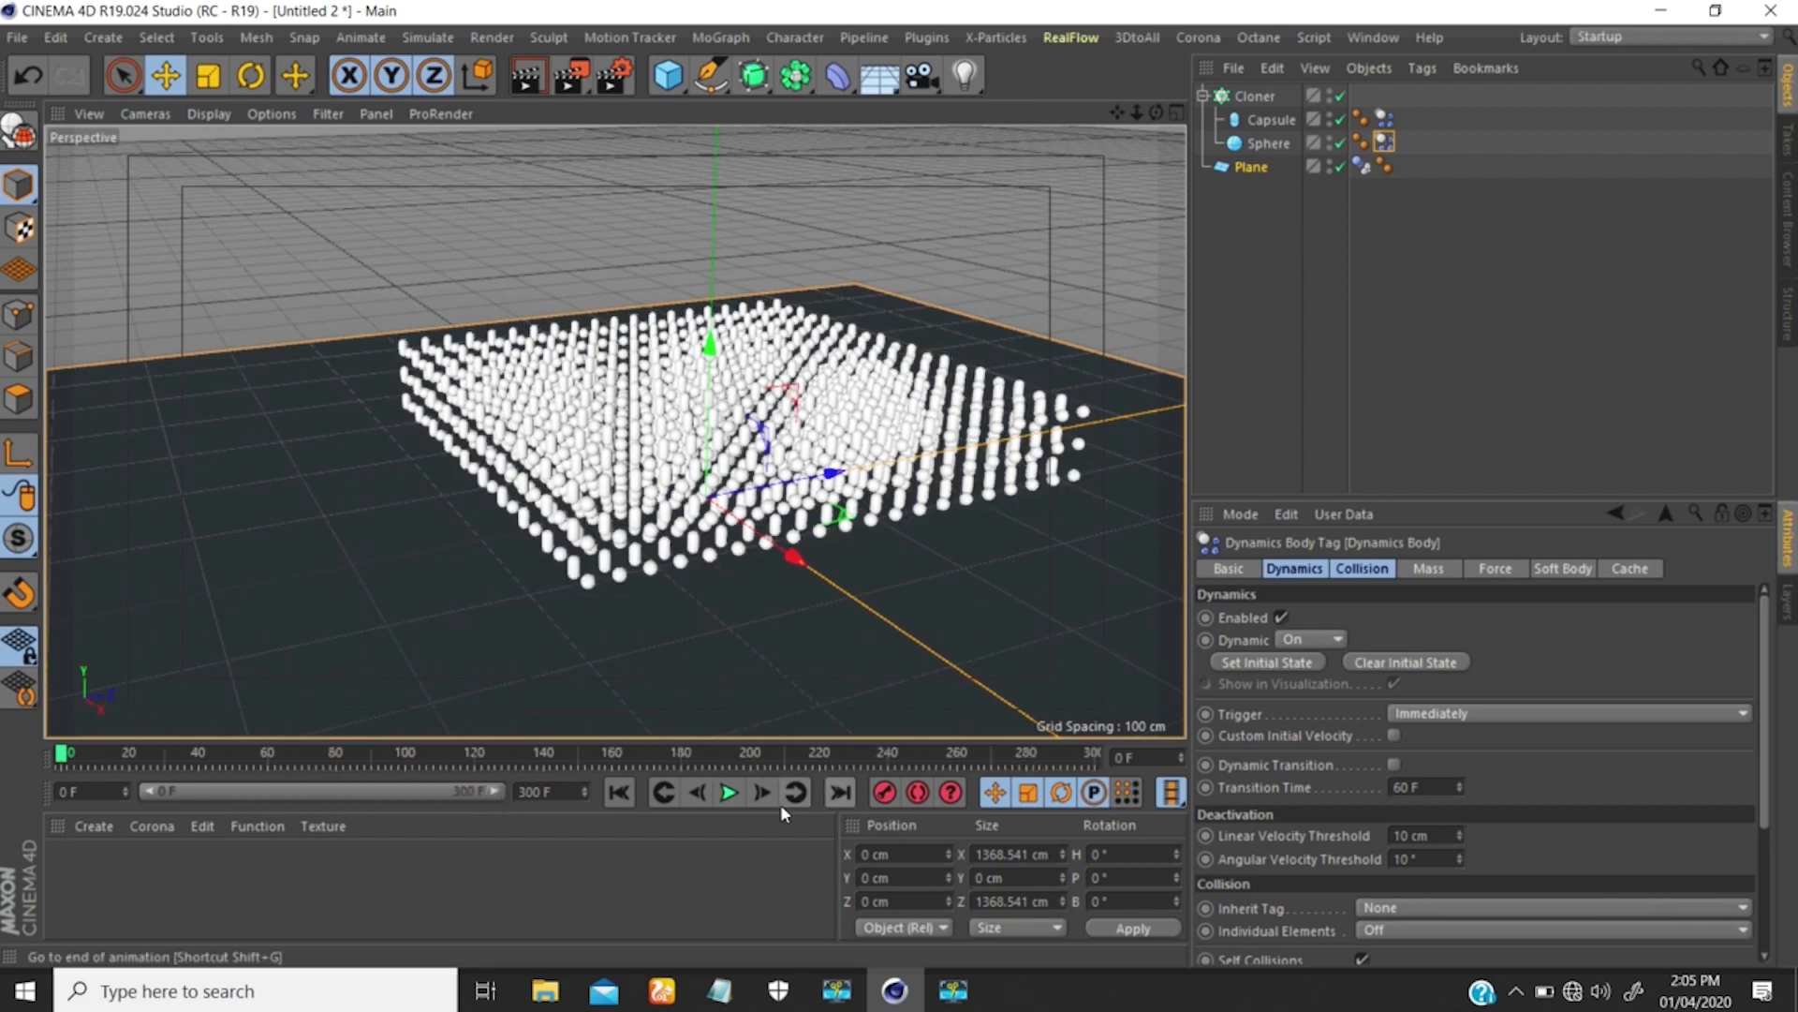
click(730, 791)
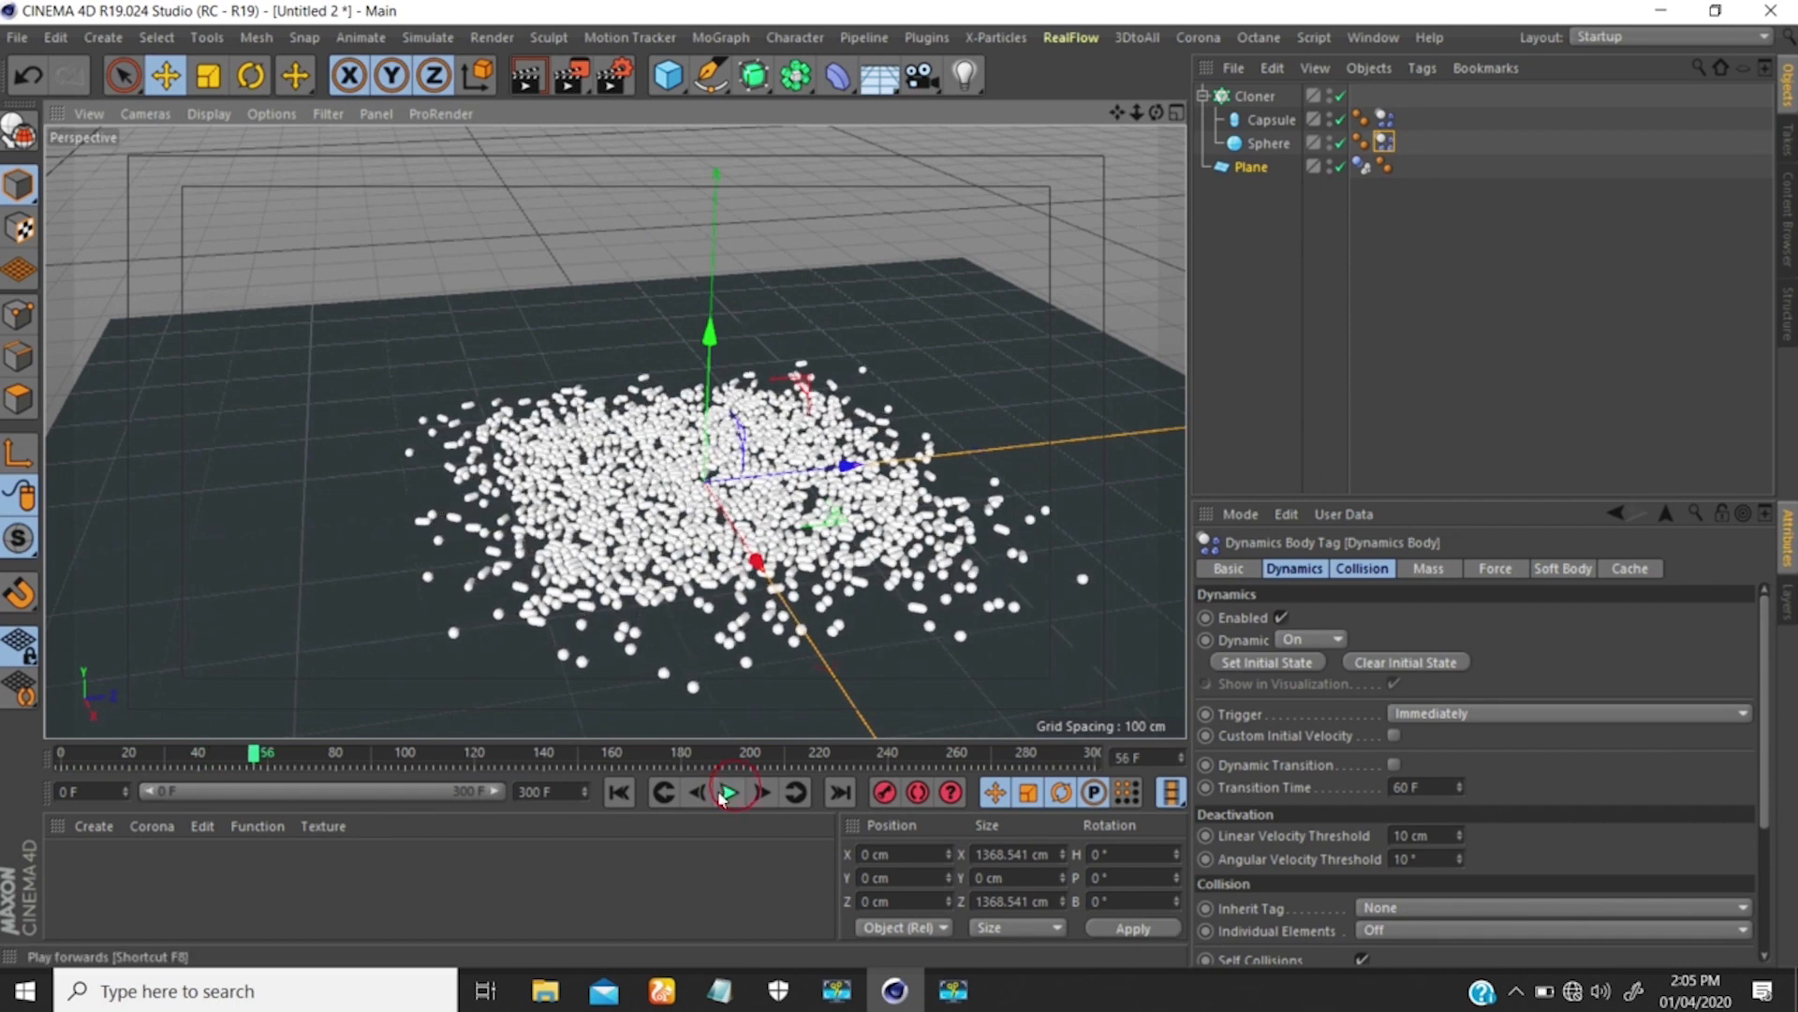
click(729, 793)
click(614, 793)
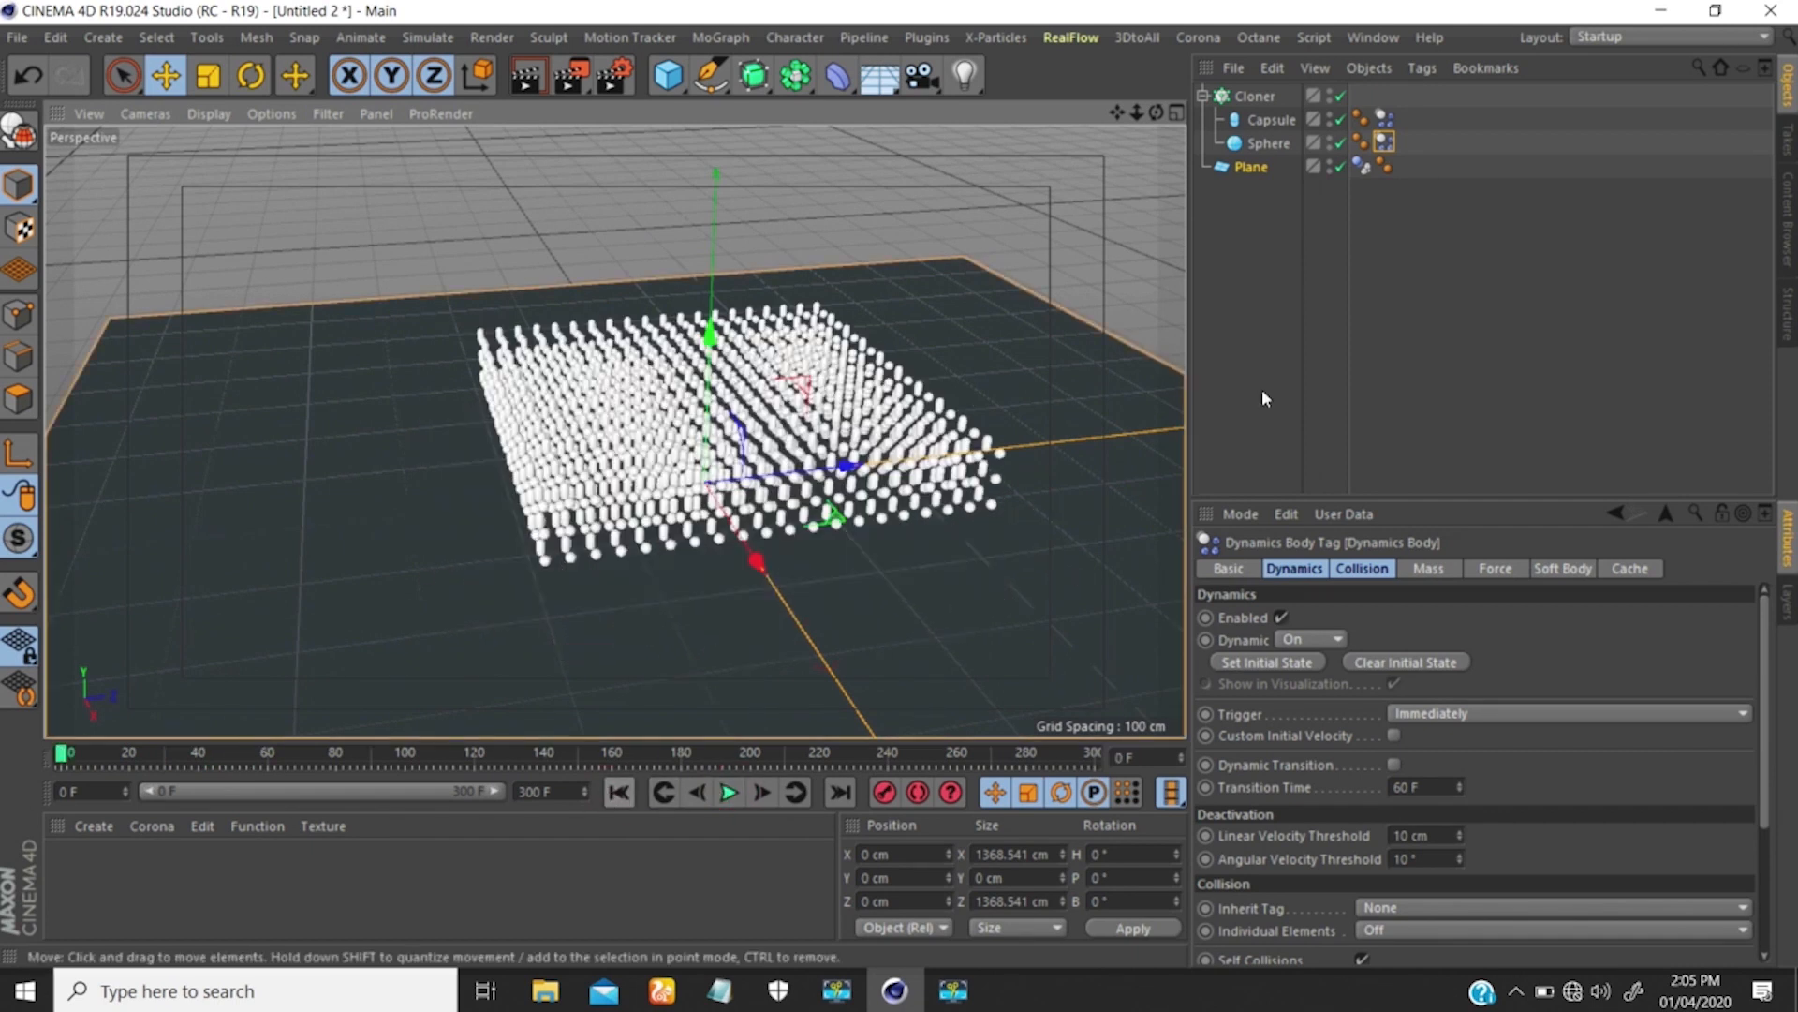
Set the collision bounce to 0.5% and the friction to 500% on both the Capsule and Sphere dynamics tags.
ctrl+click(1384, 119)
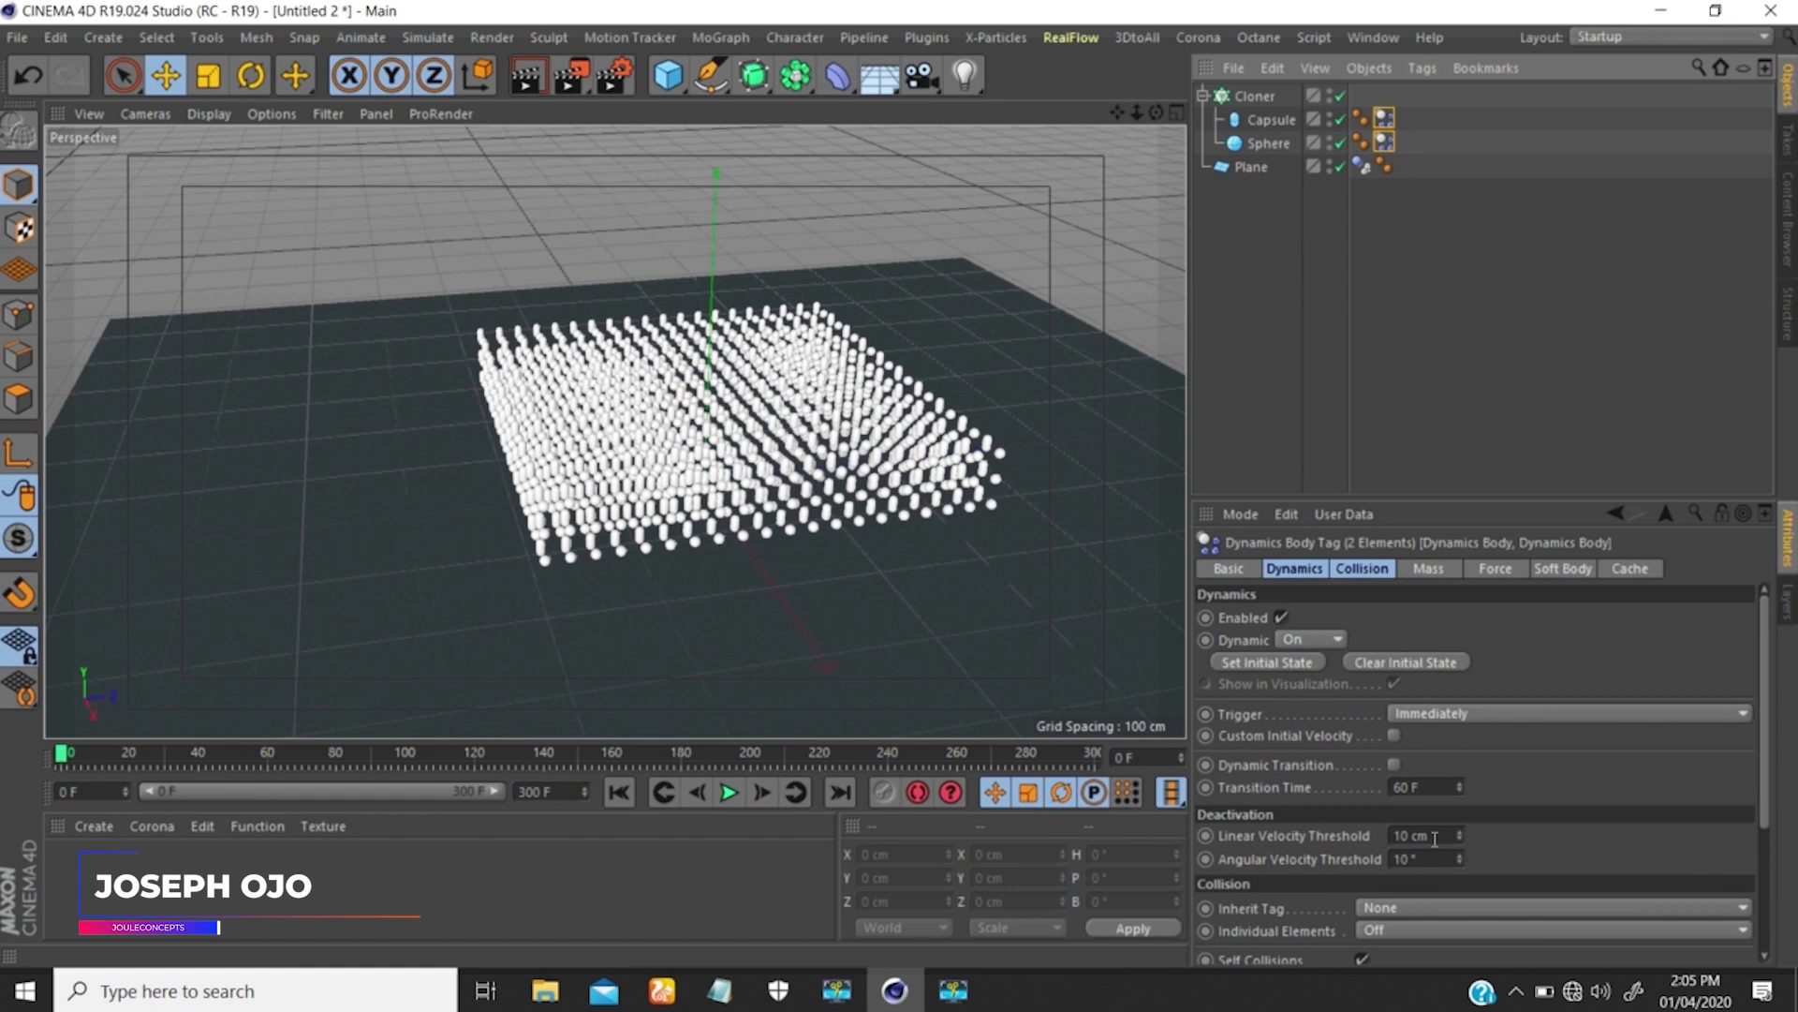
click(1363, 570)
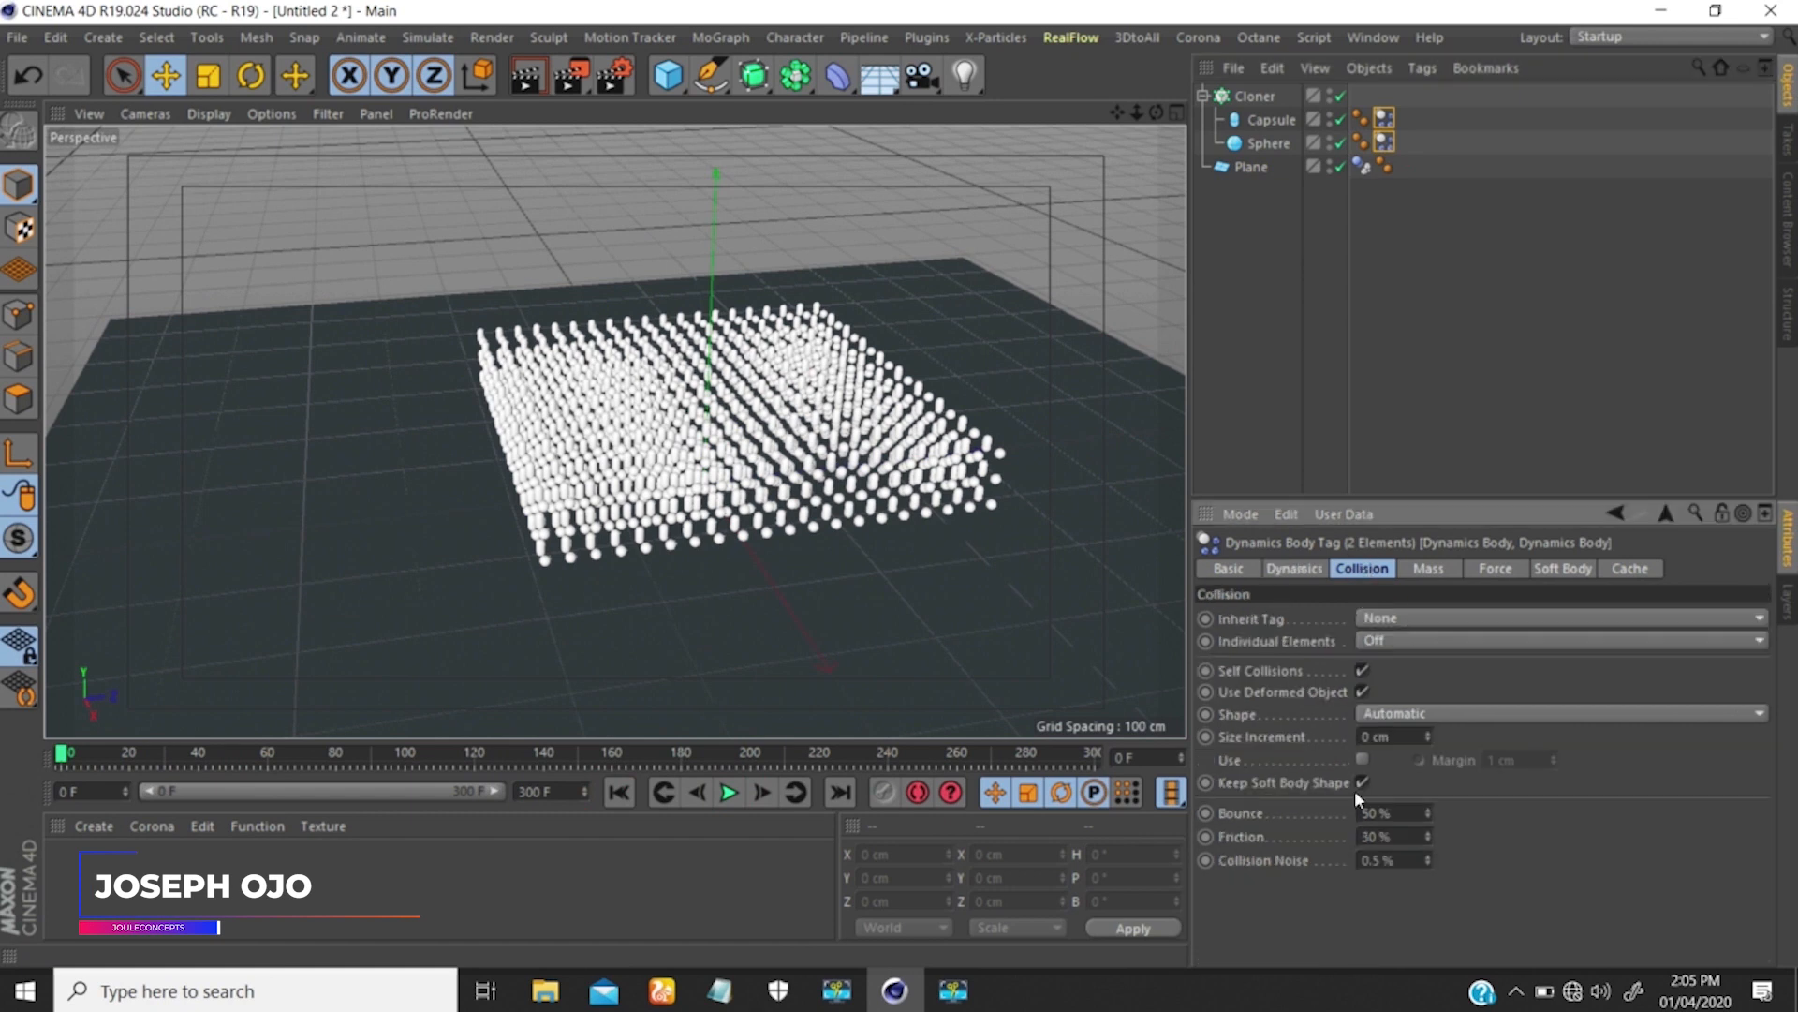
click(1404, 811)
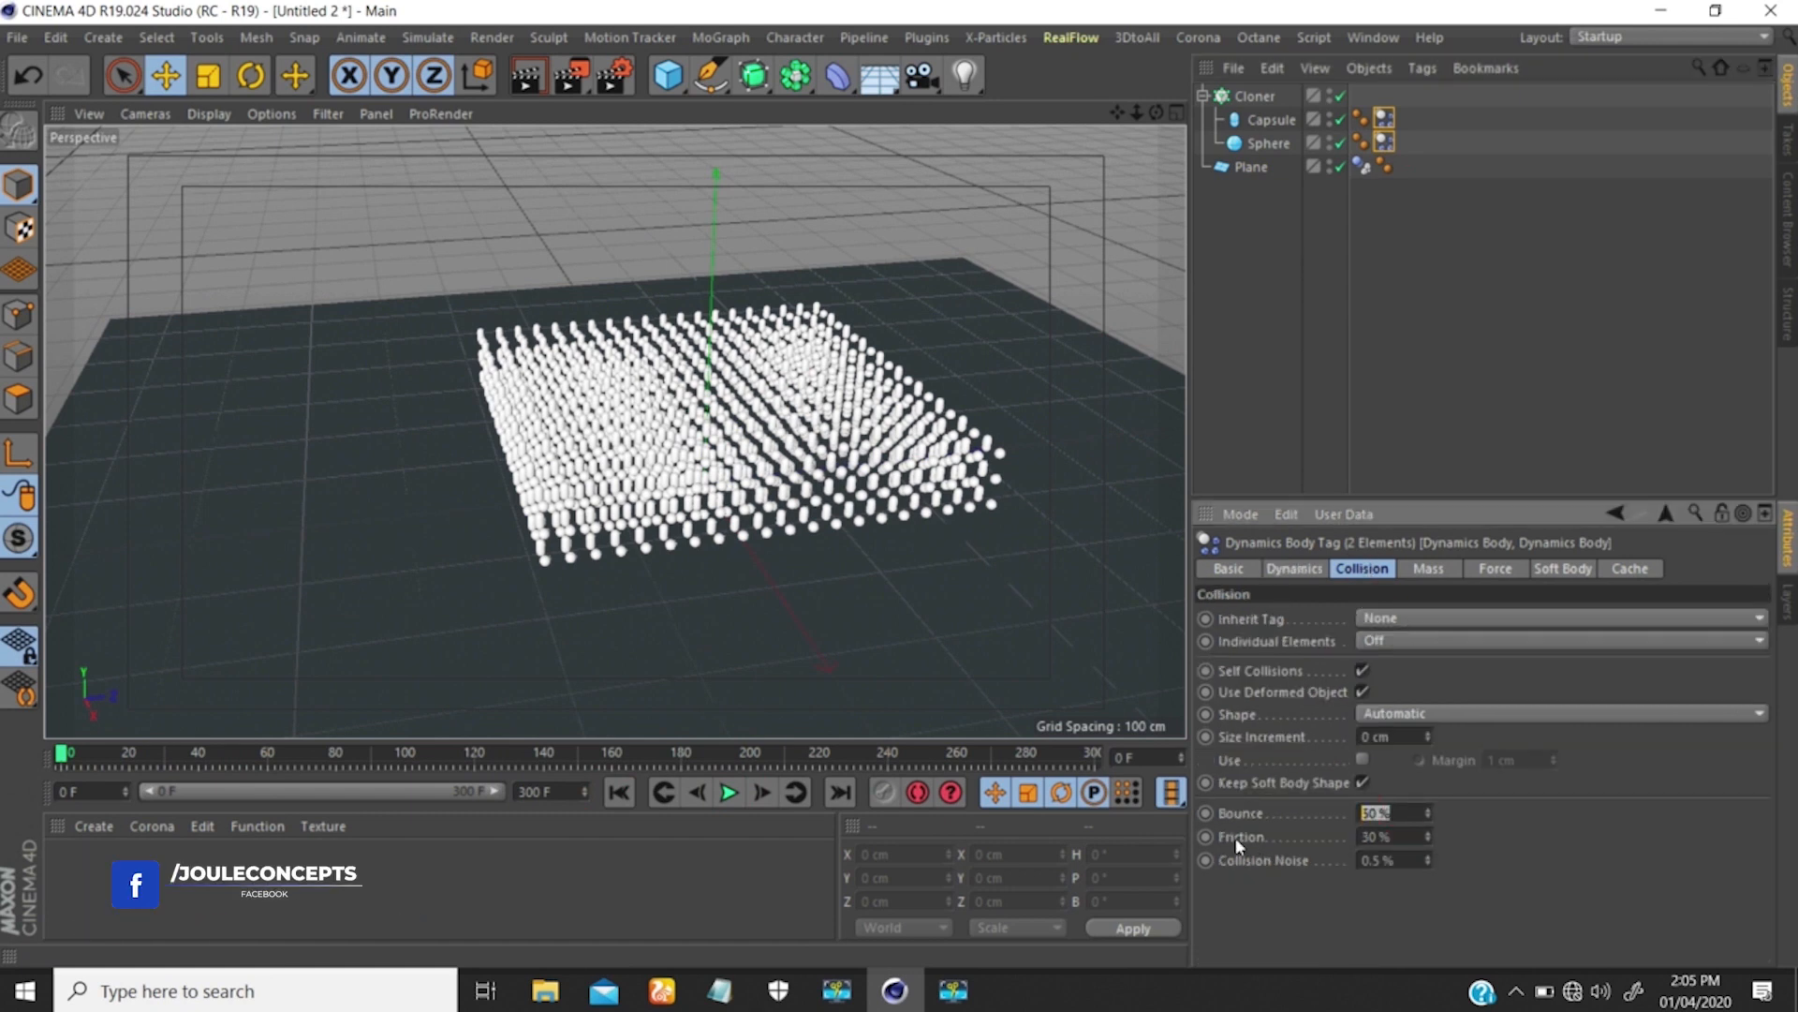
text(0.5)
key(Return)
click(1394, 837)
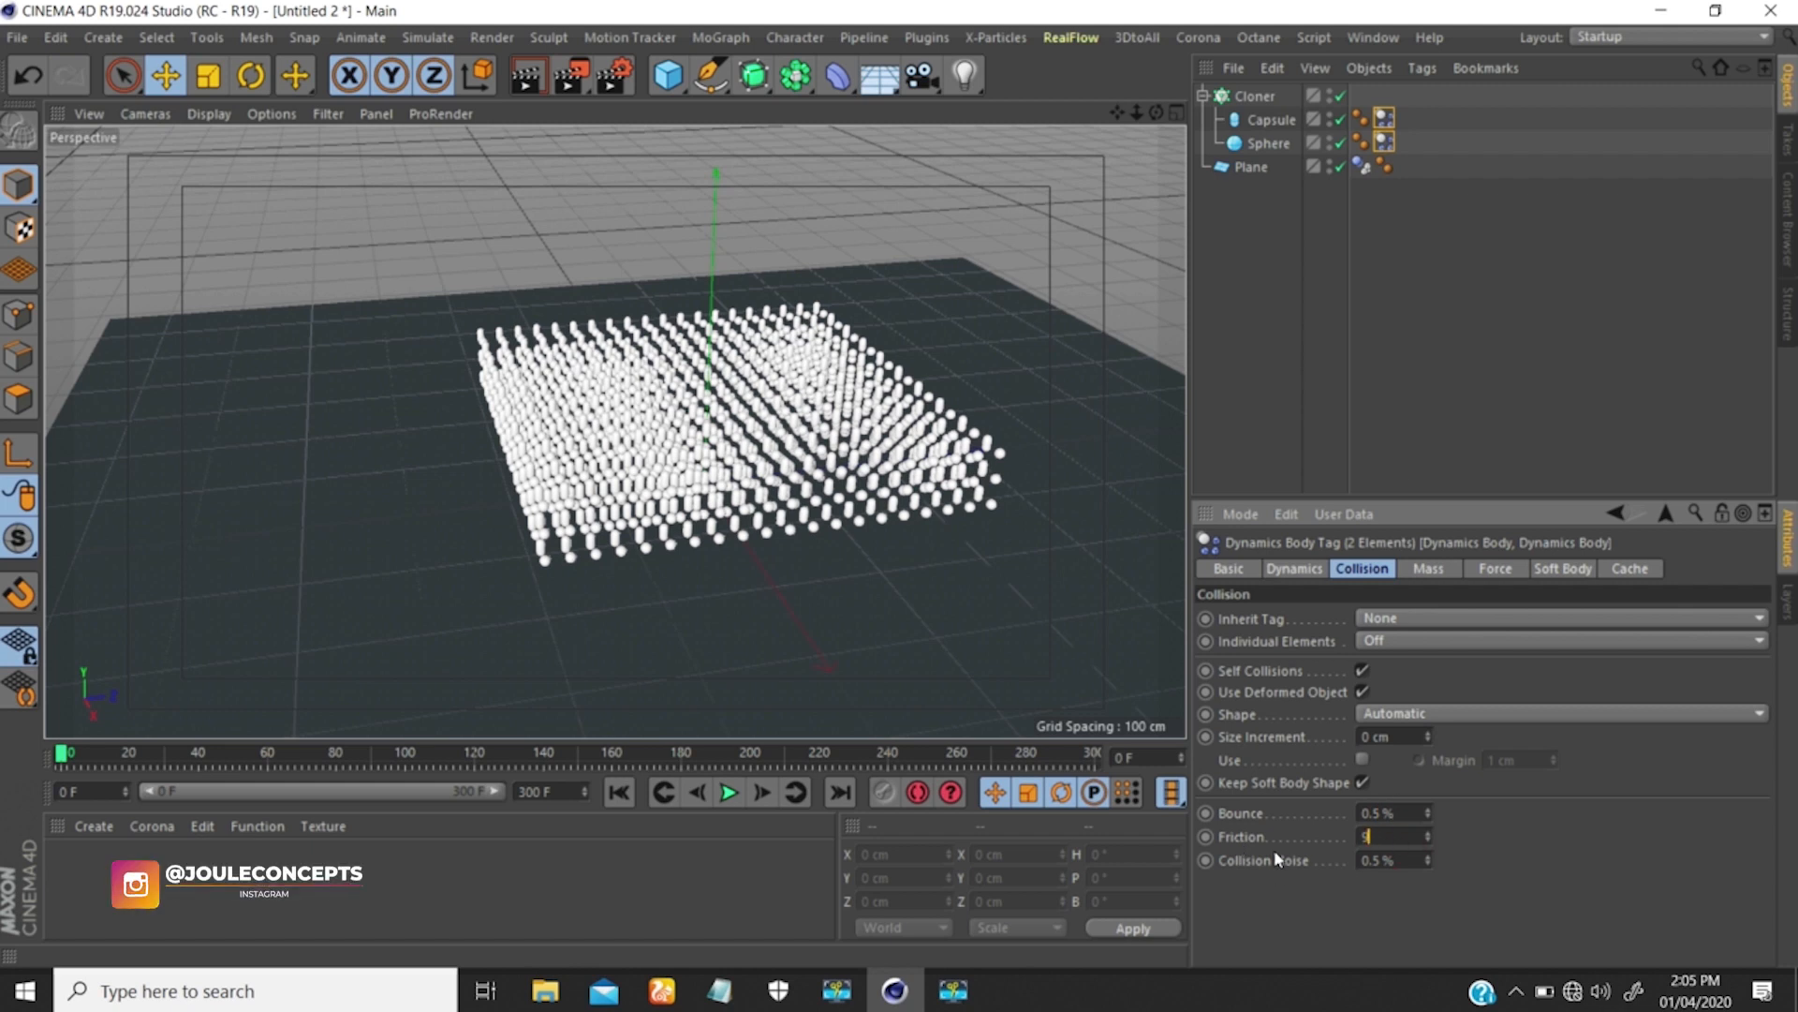
text(500)
key(Return)
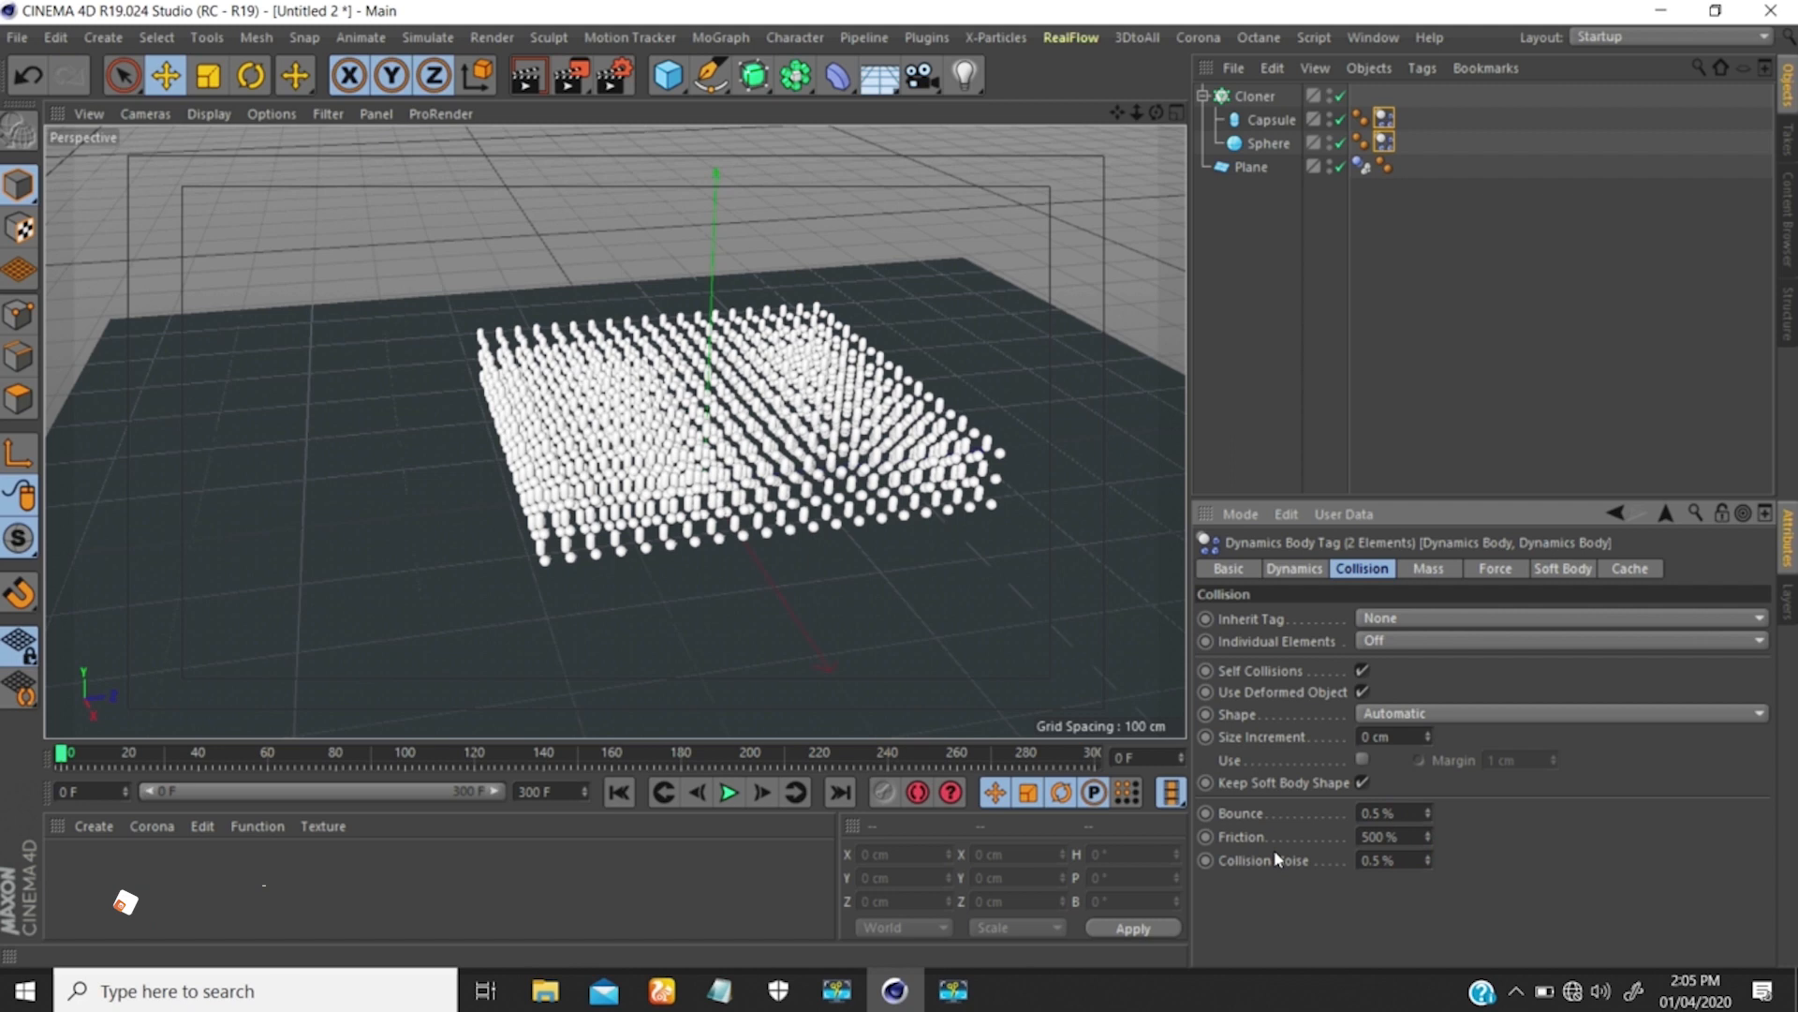
Set the collision bounce to 1% and the friction to 300% on the Plane's dynamics tag.
click(1361, 166)
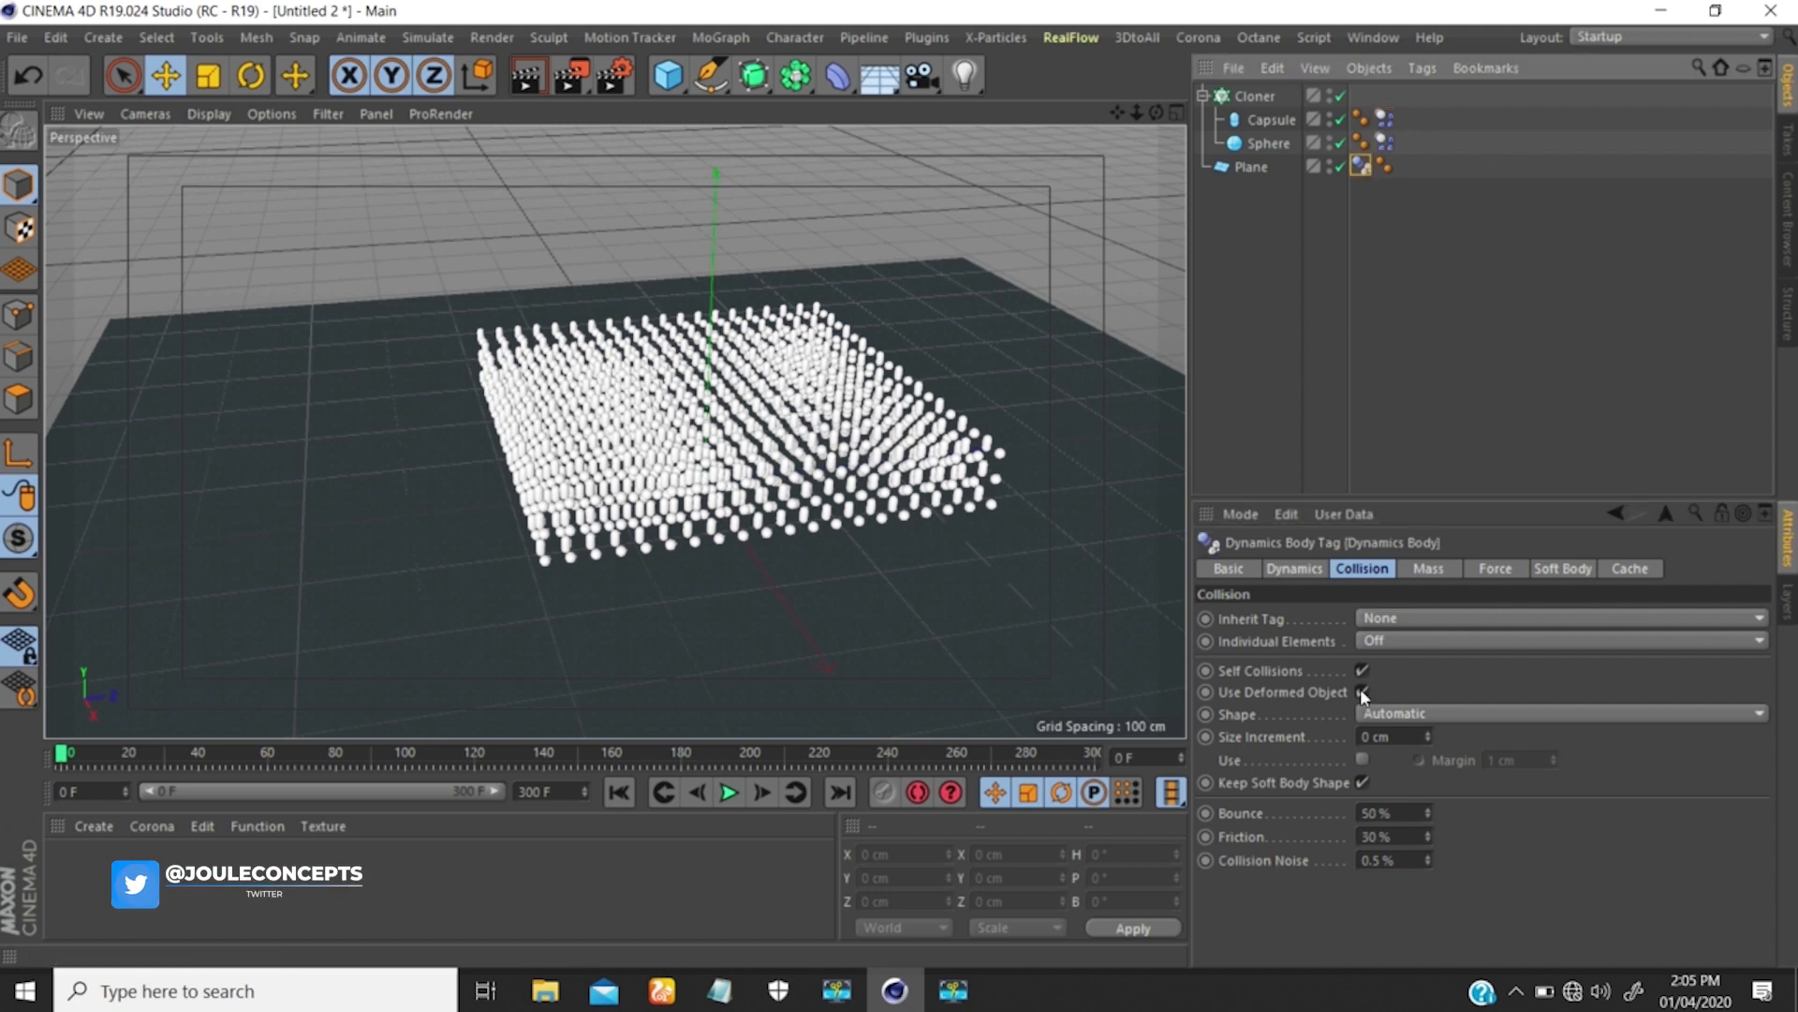
click(1390, 813)
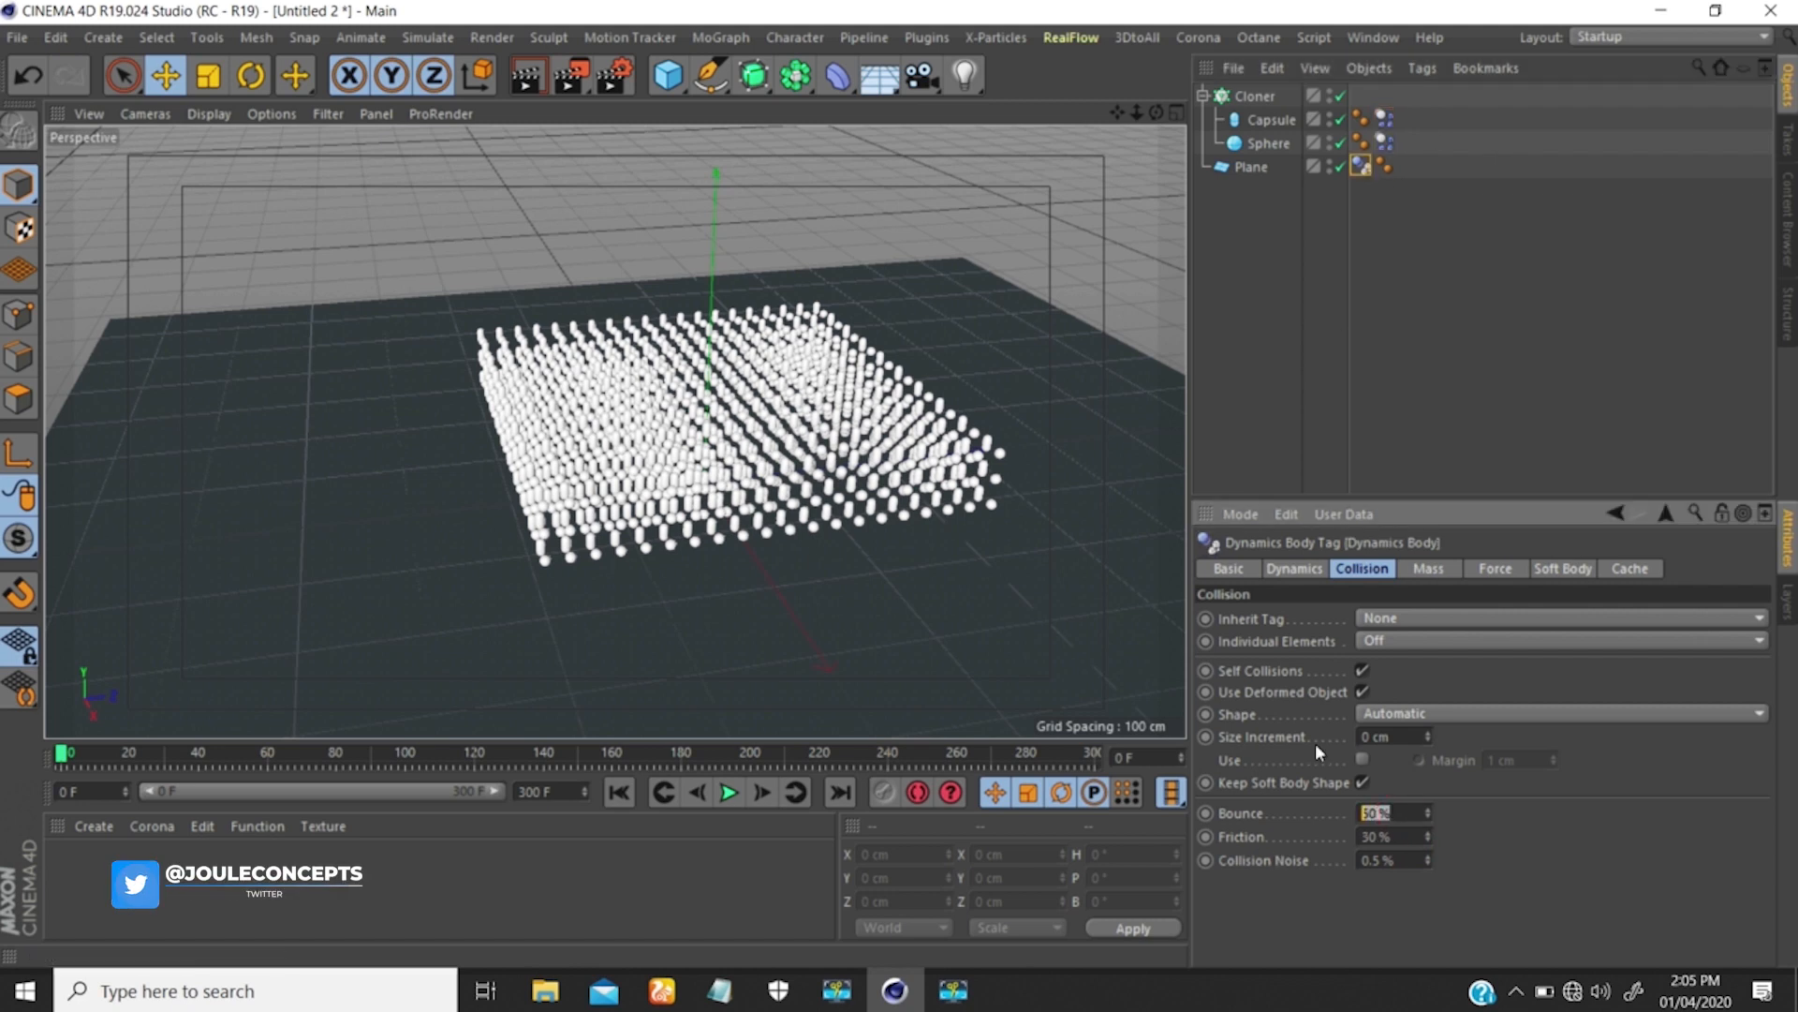
text(1)
key(Return)
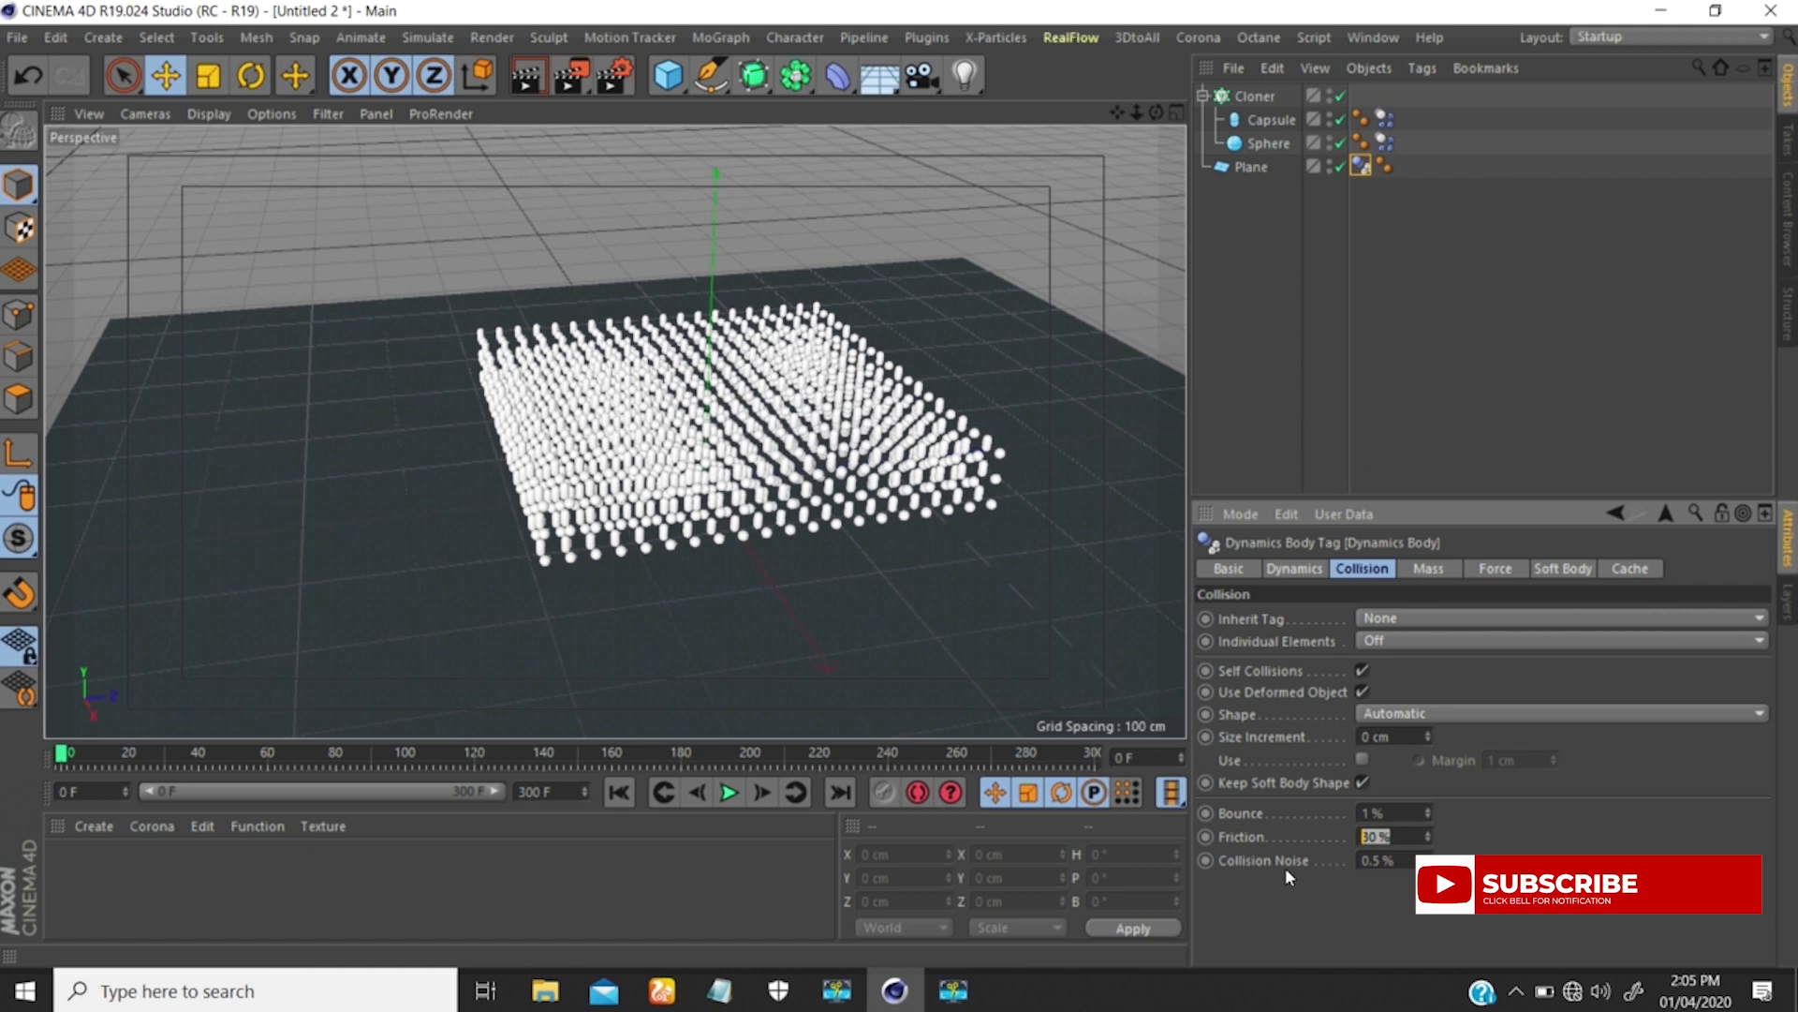
text(300)
key(Return)
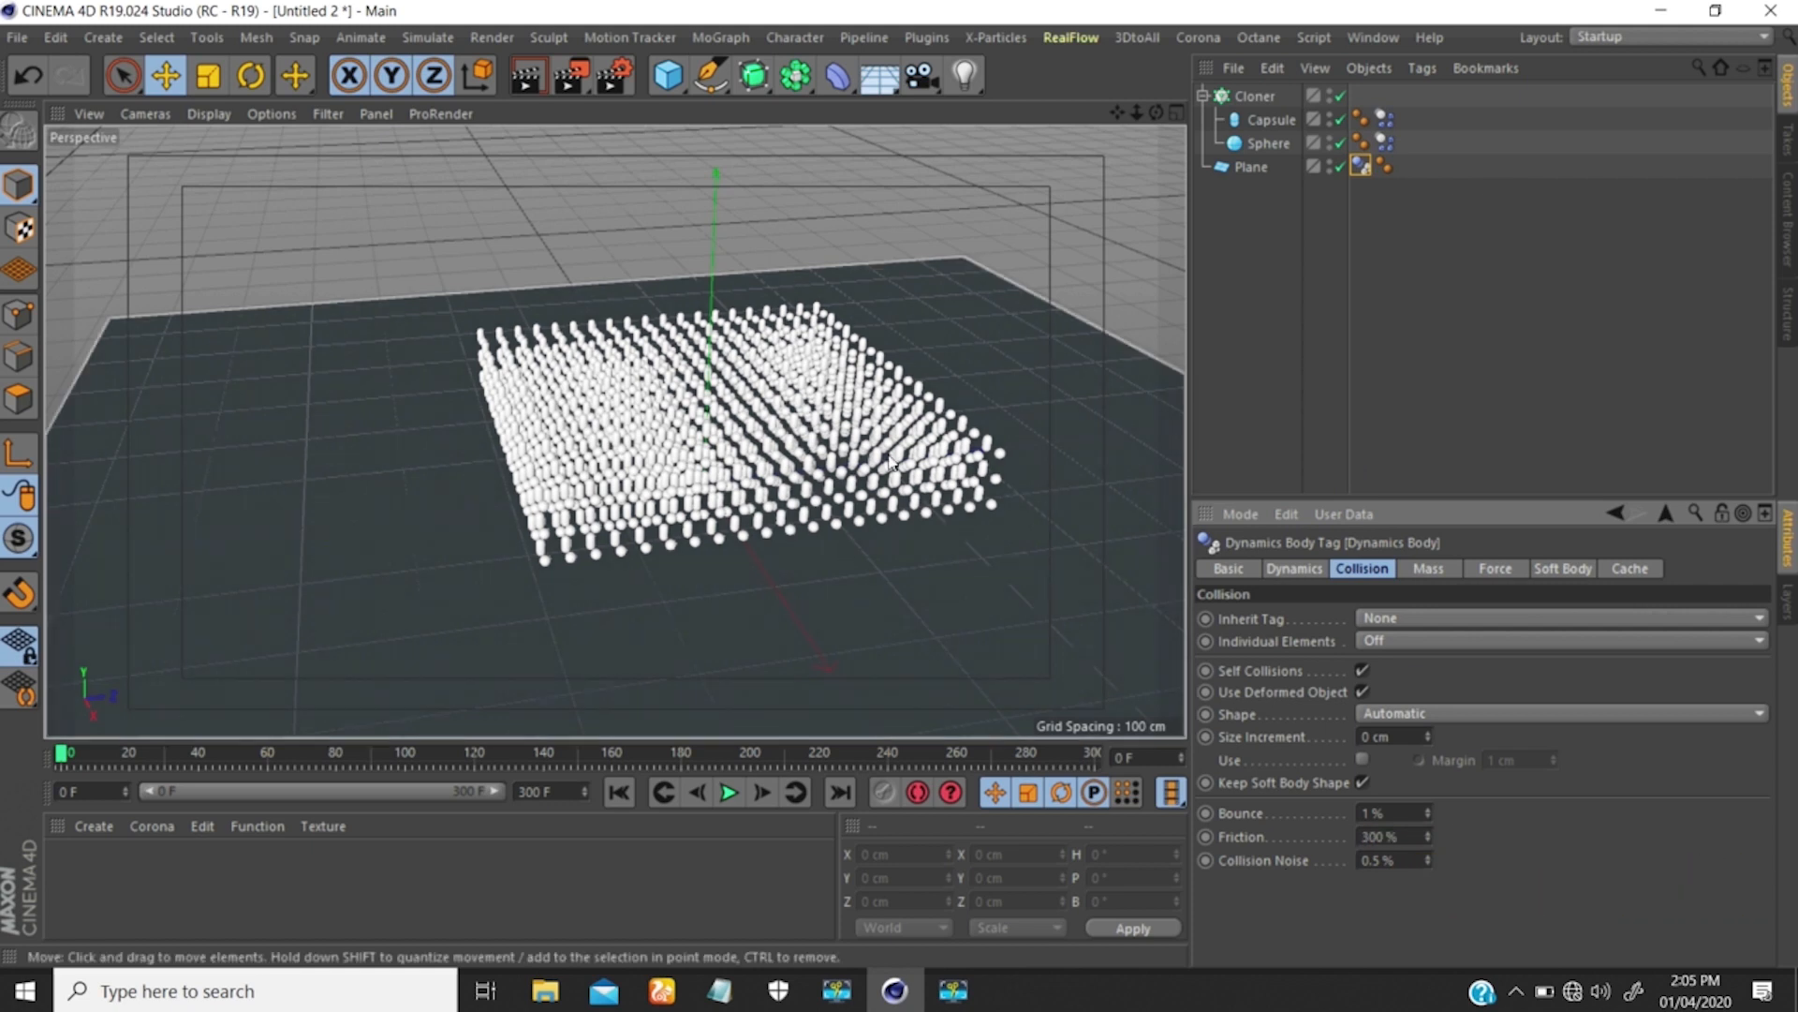
Play the simulation with the new collision values, inspect the fallen clones from several angles, and return to the first frame.
click(730, 792)
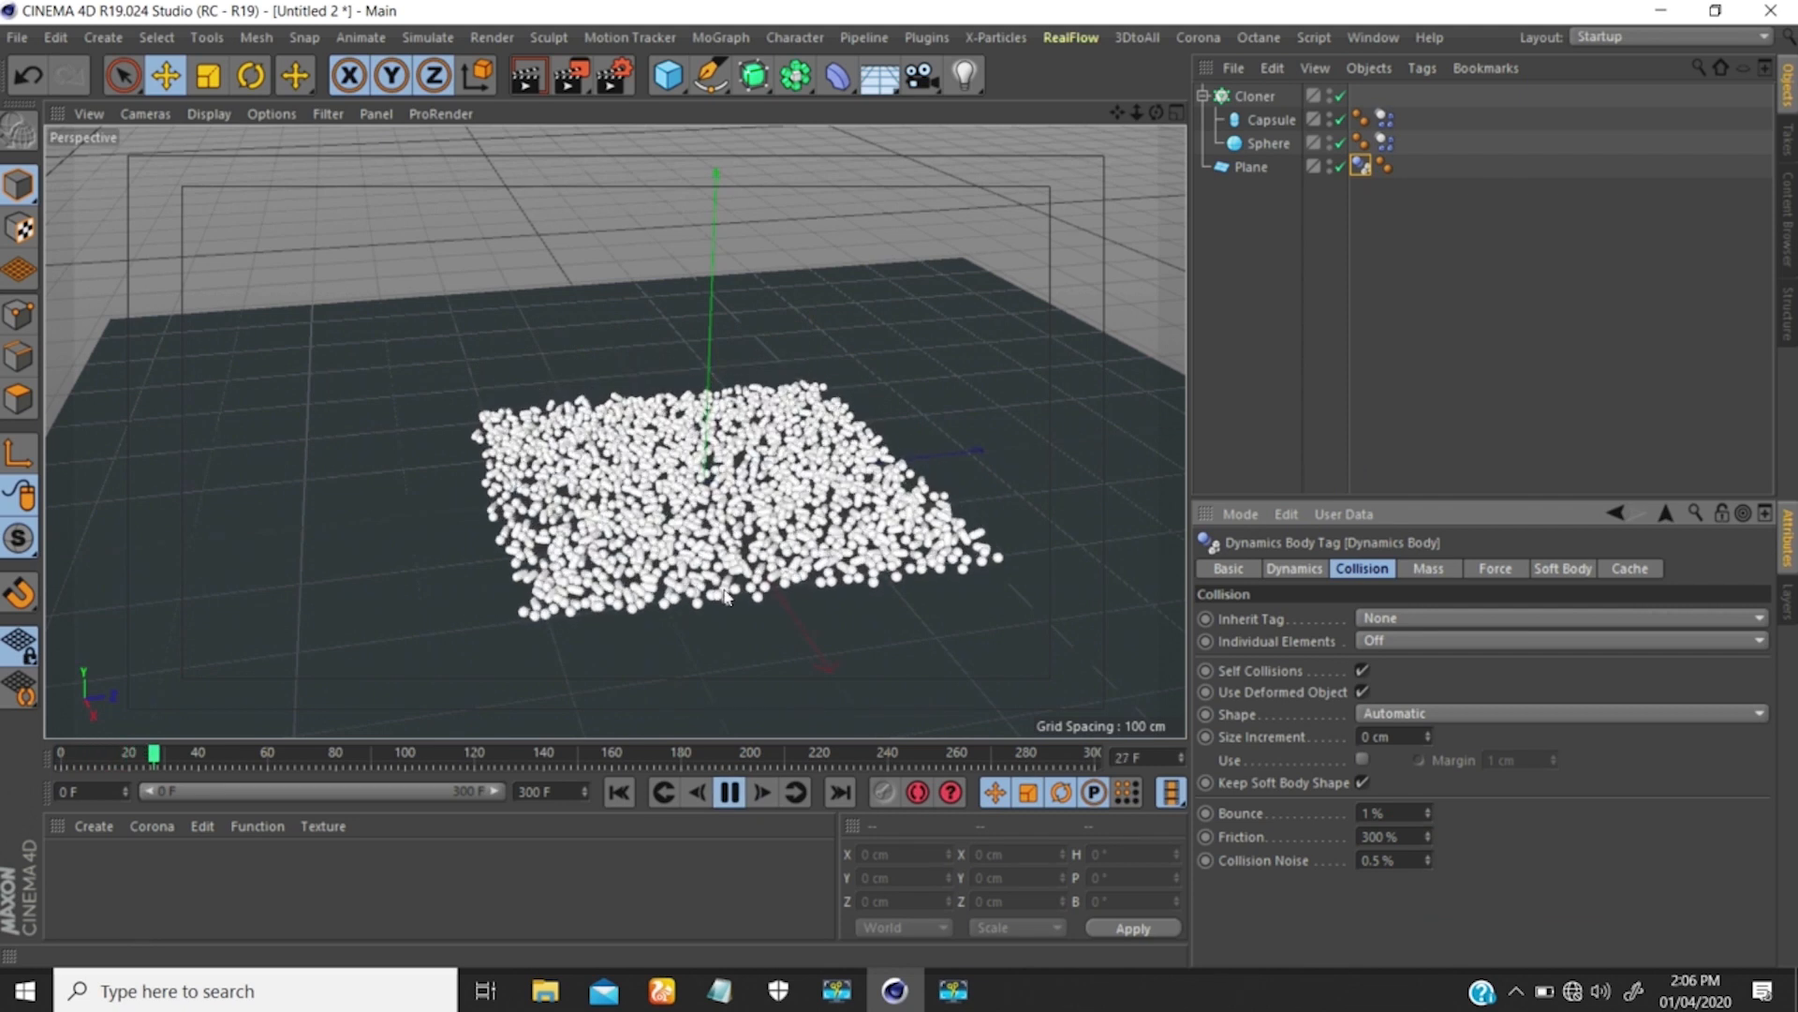
click(730, 792)
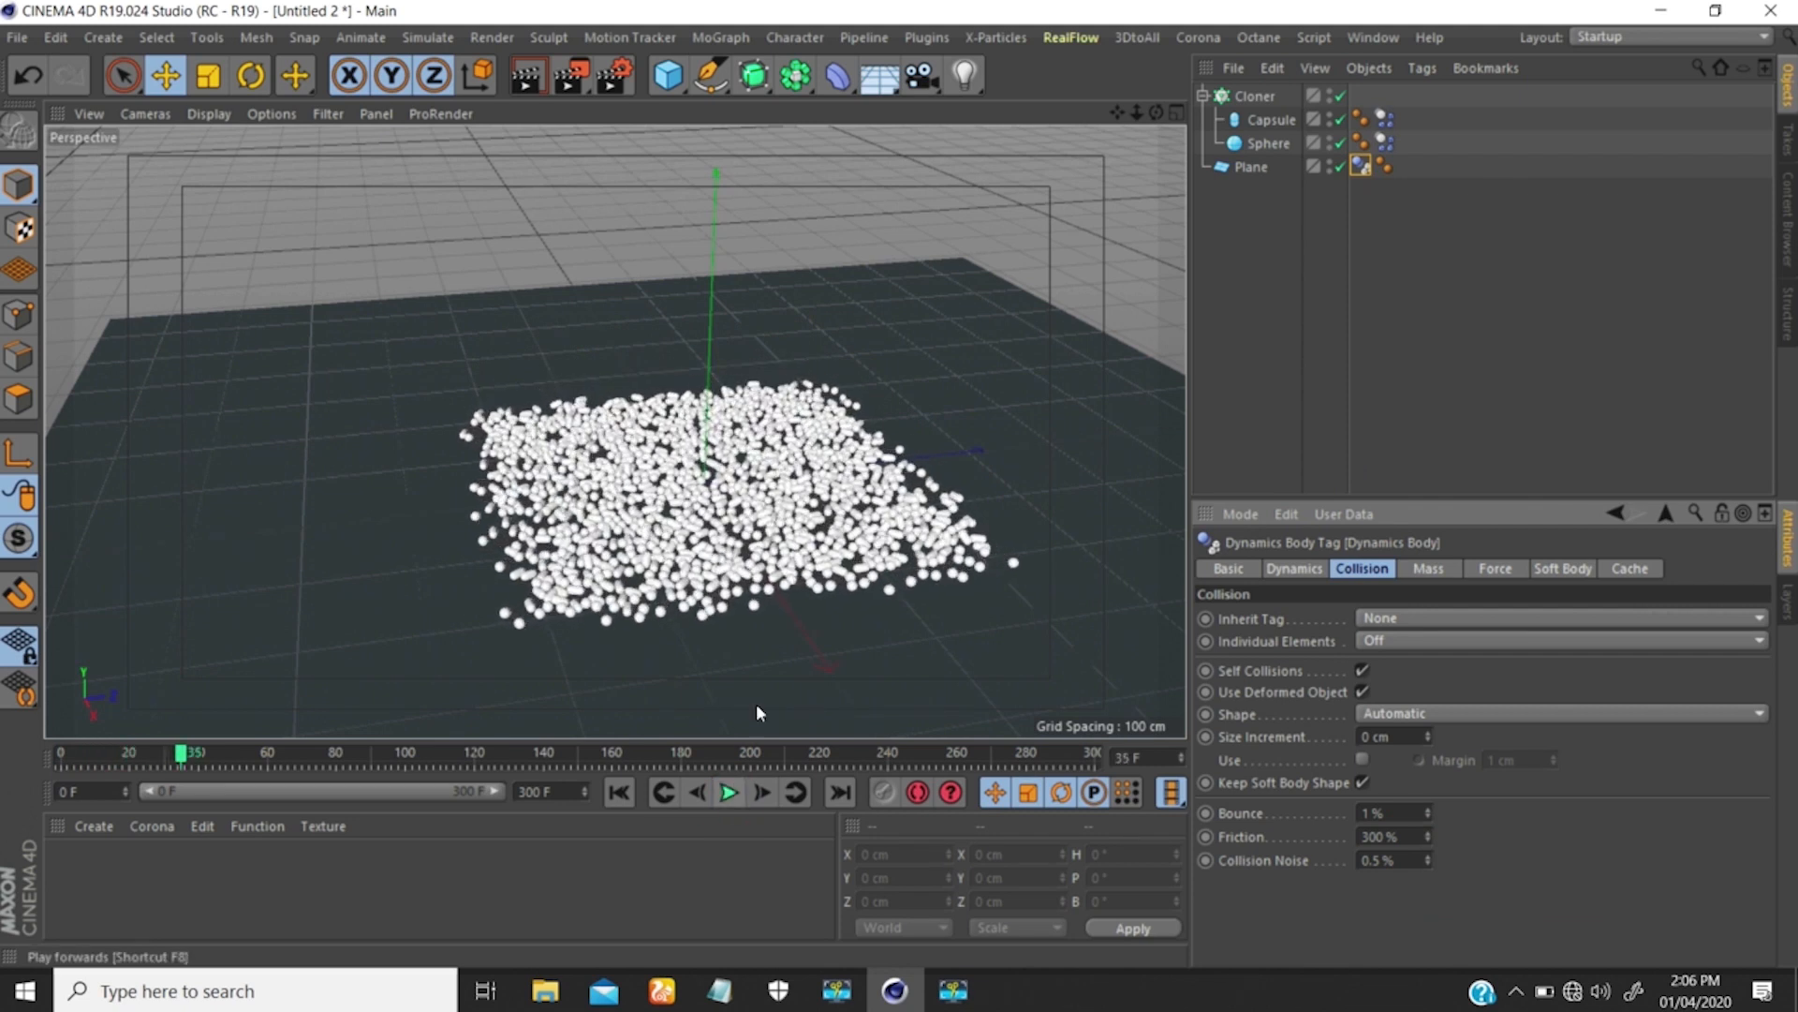
alt+drag(750, 497, 831, 434)
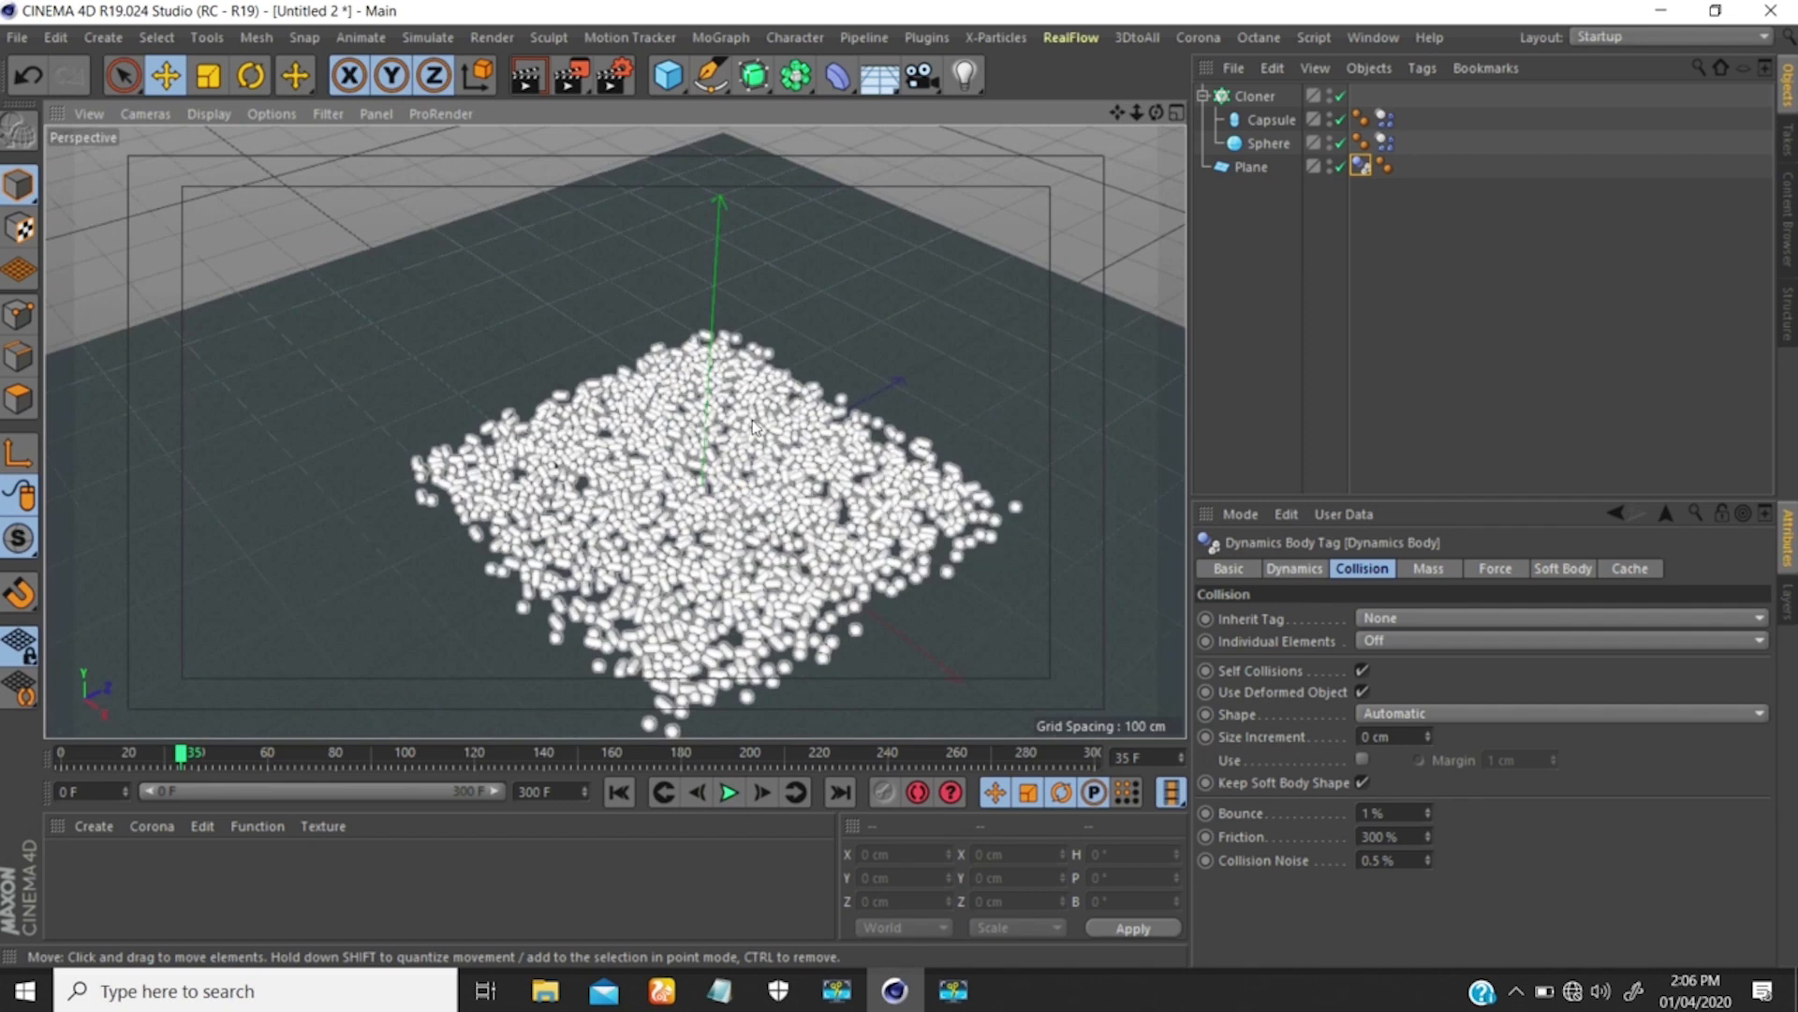
alt+drag(777, 583, 766, 740)
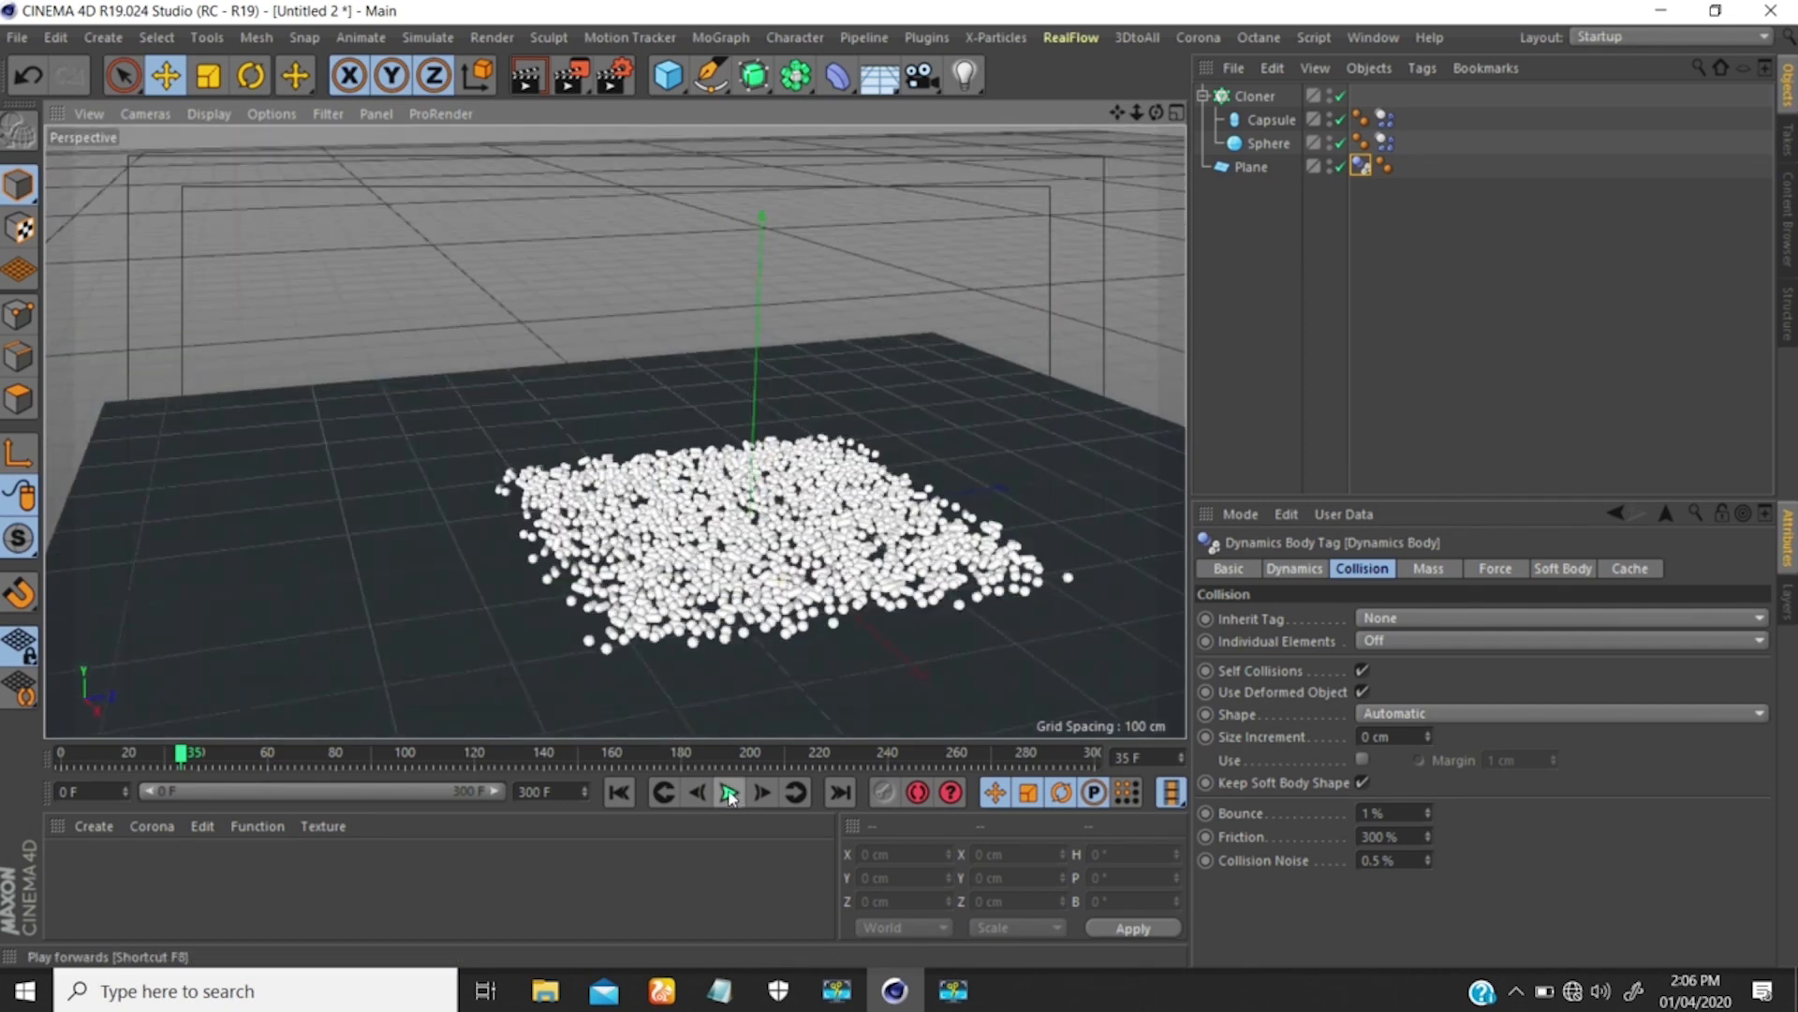
click(619, 792)
Add a Random effector to the Cloner.
click(1254, 95)
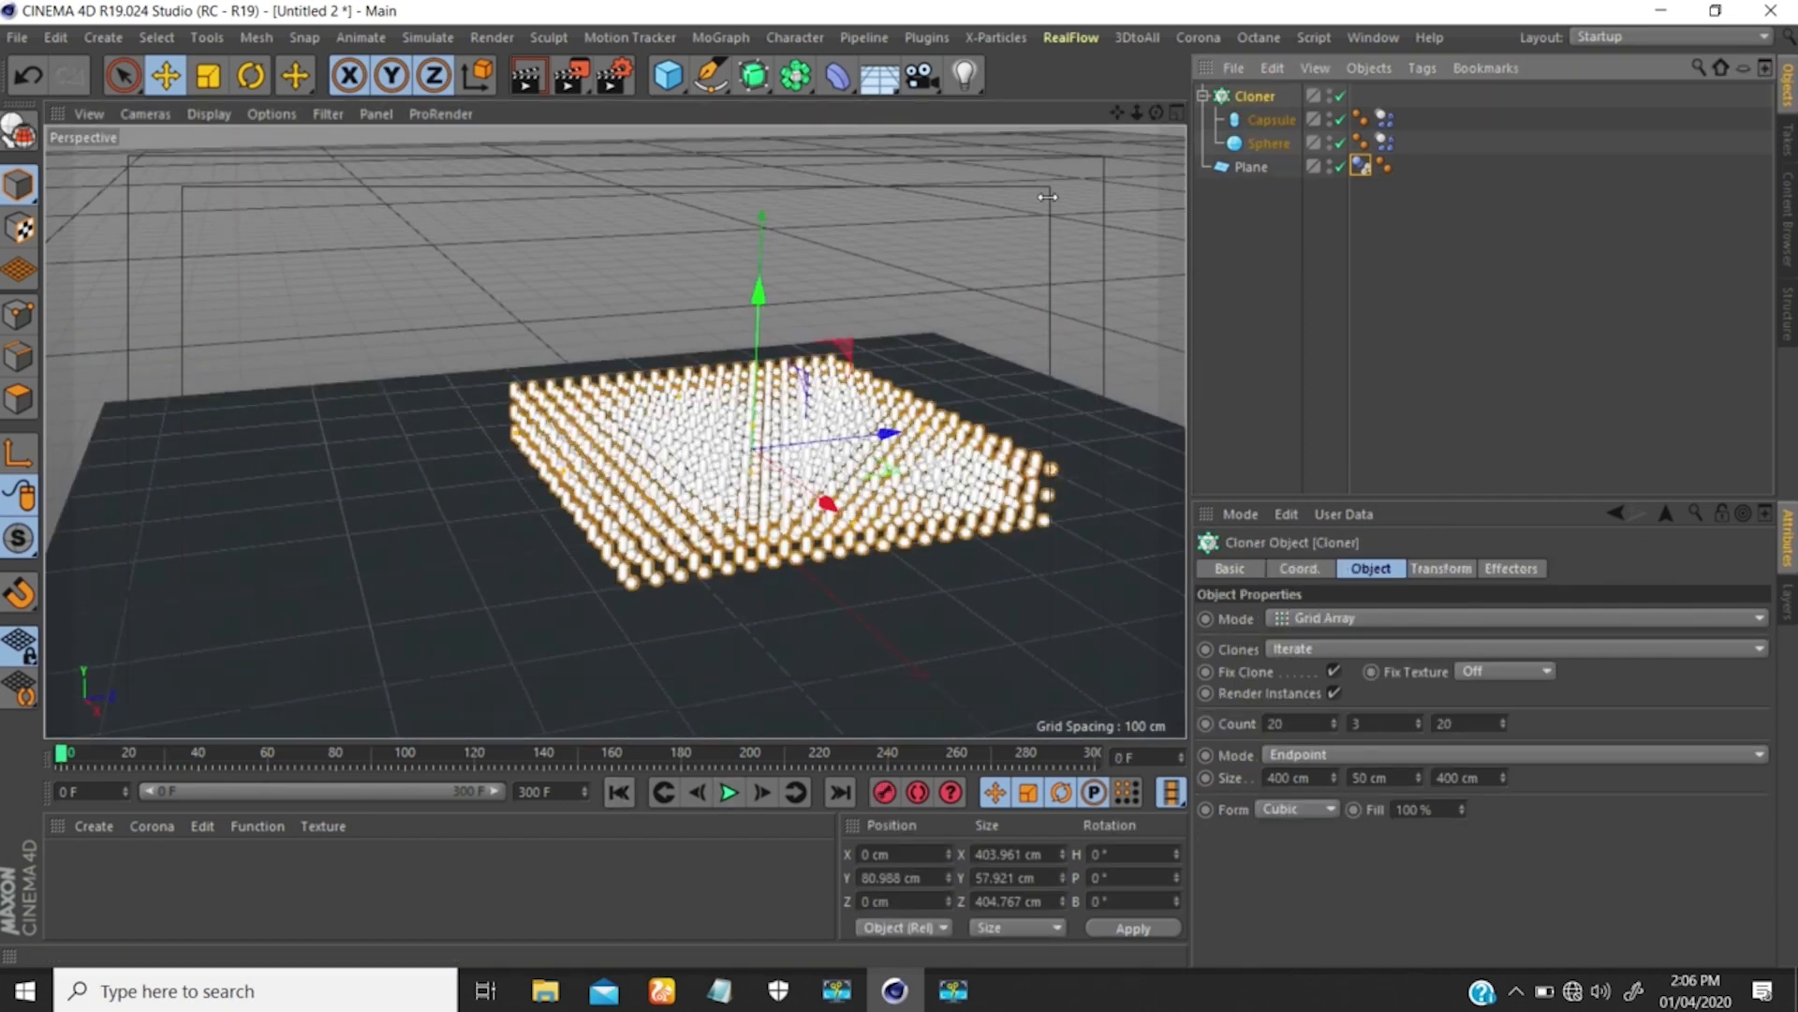
click(721, 37)
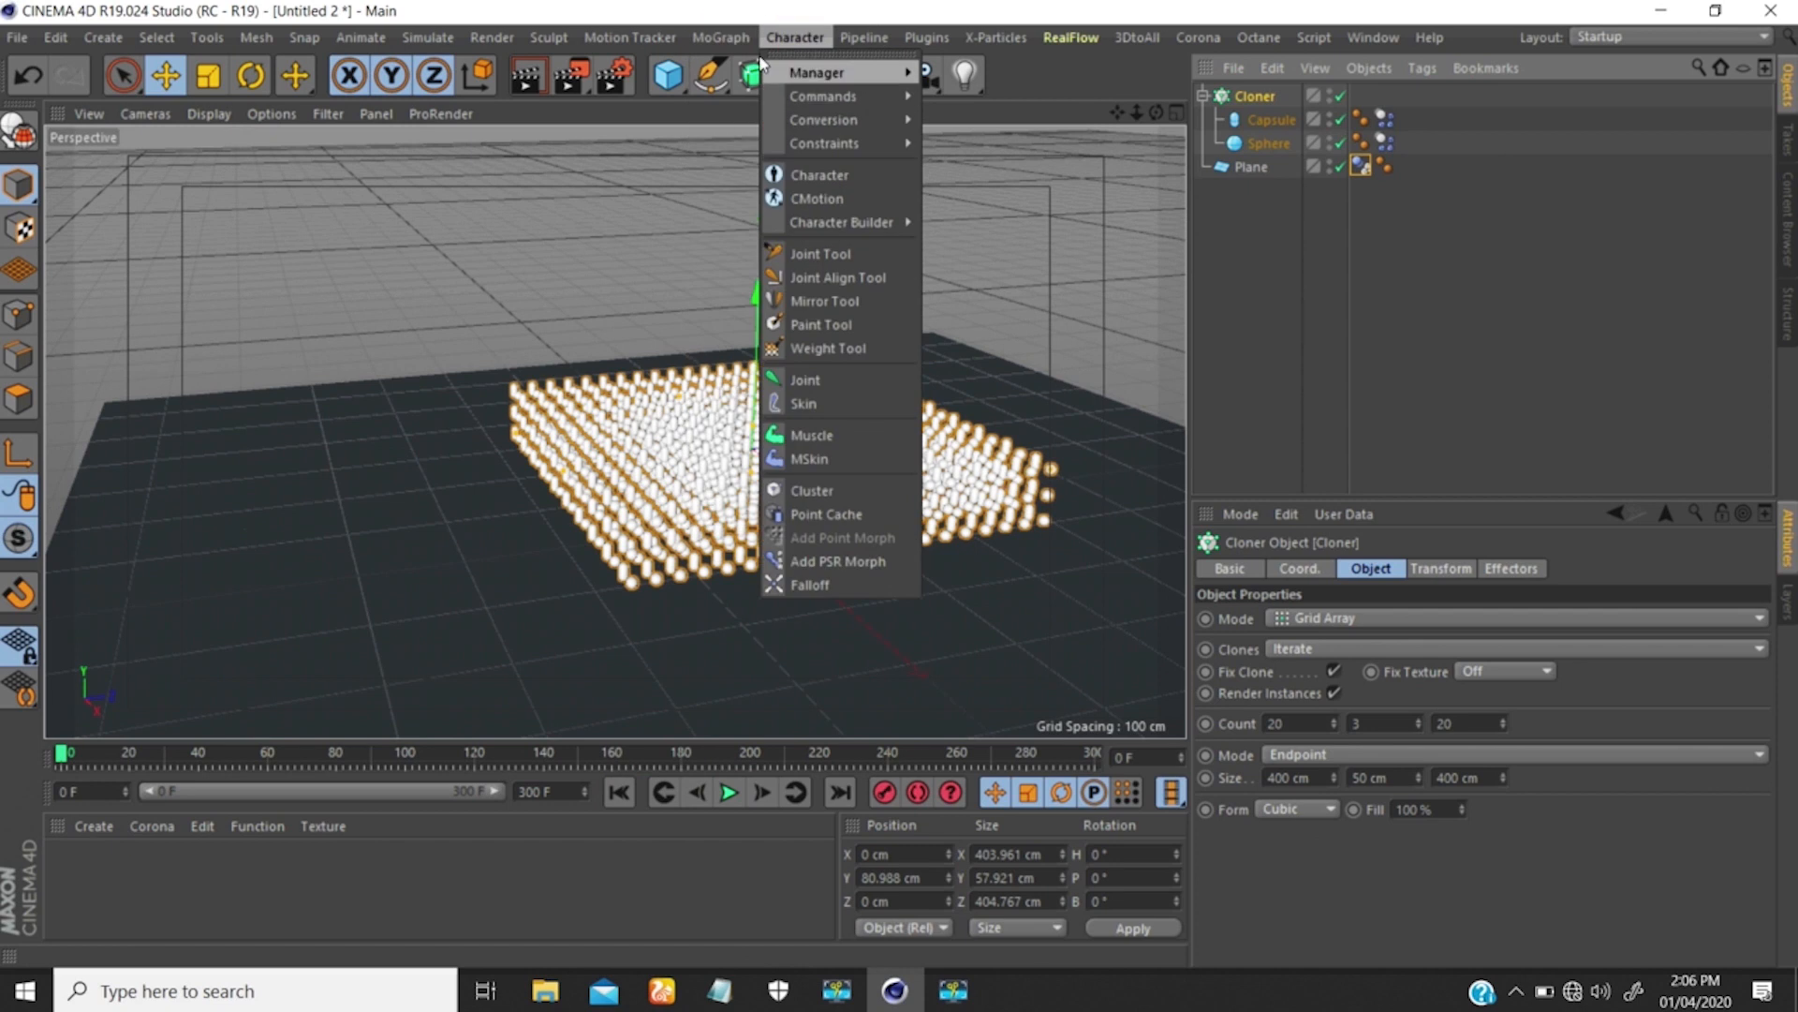
mouse_move(914, 81)
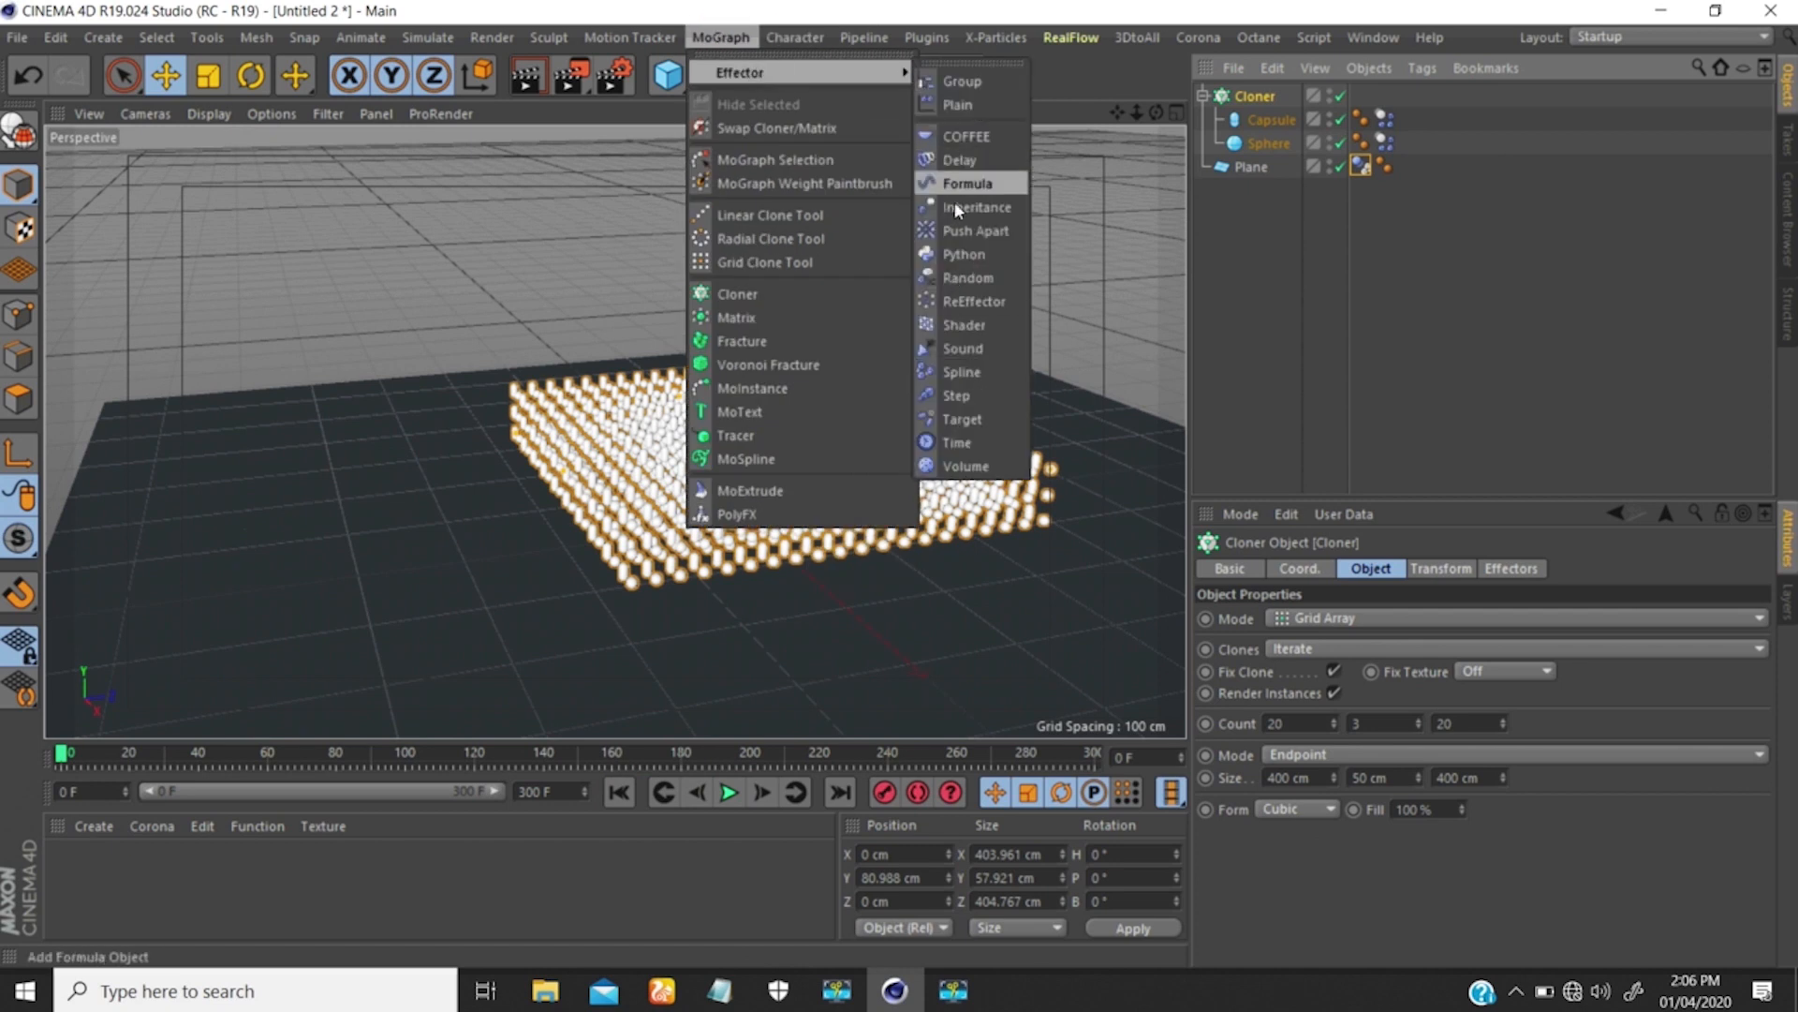
click(949, 278)
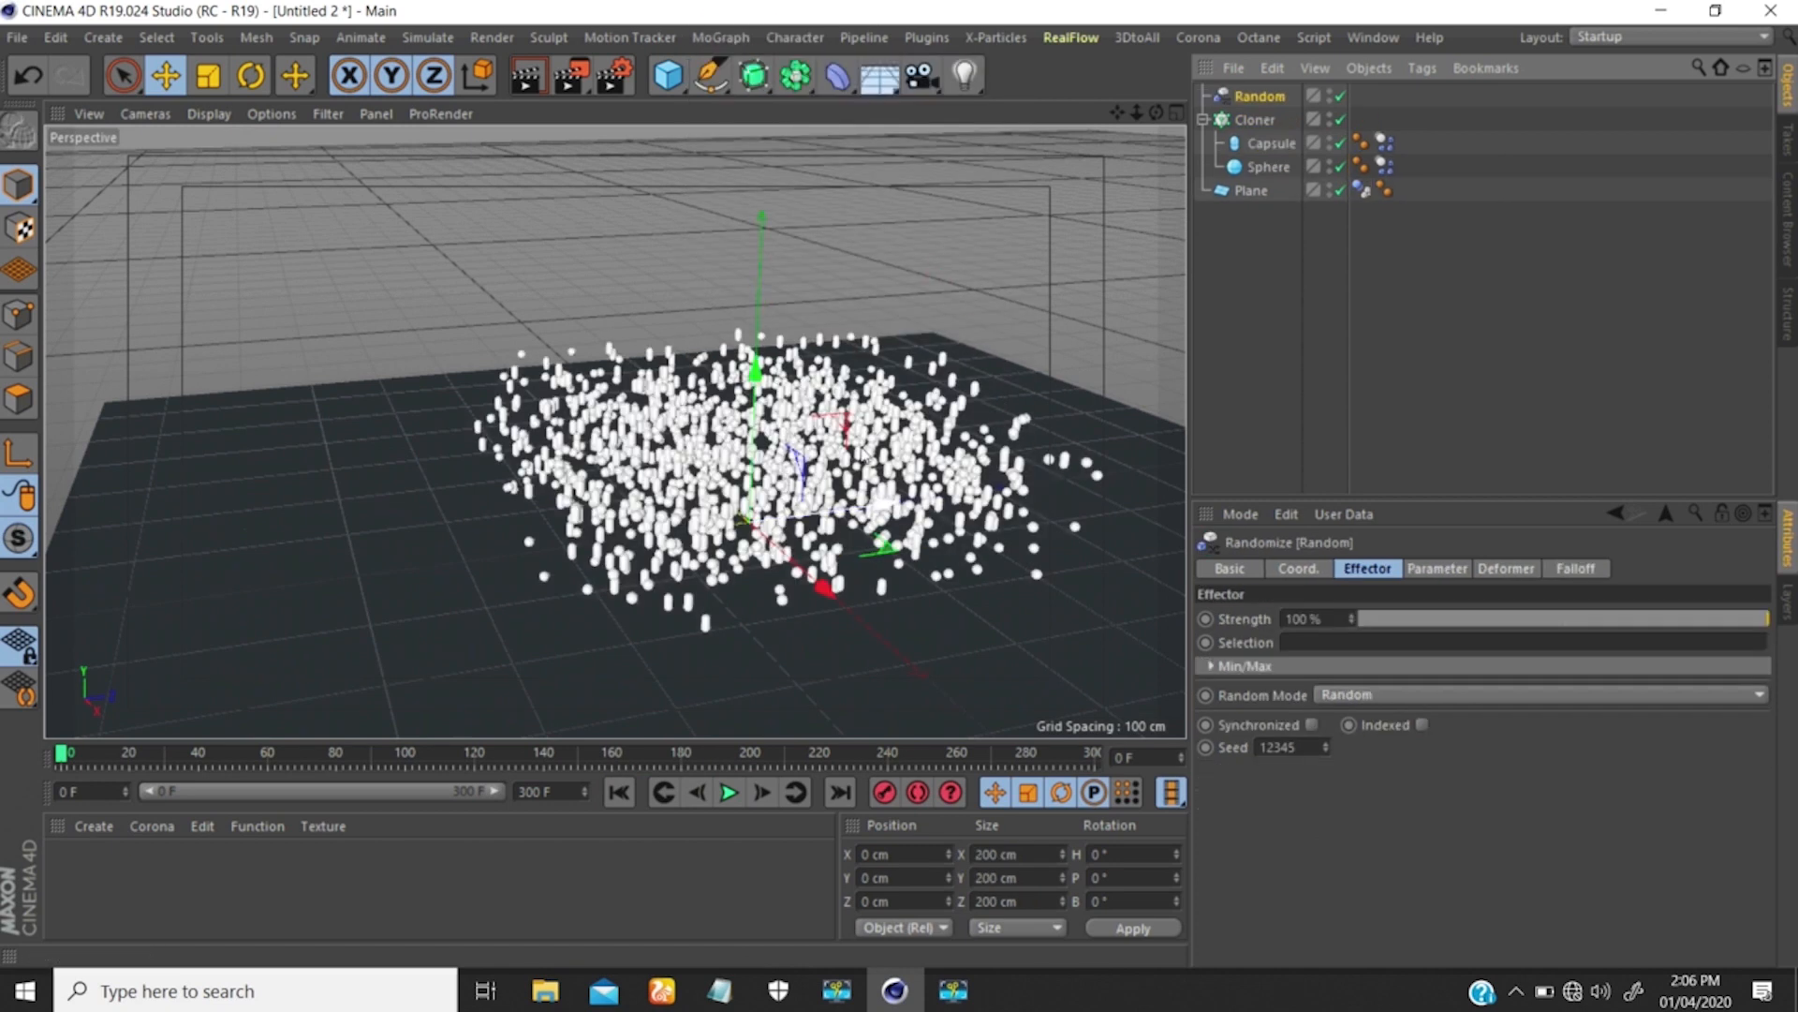
alt+drag(900, 426, 852, 408)
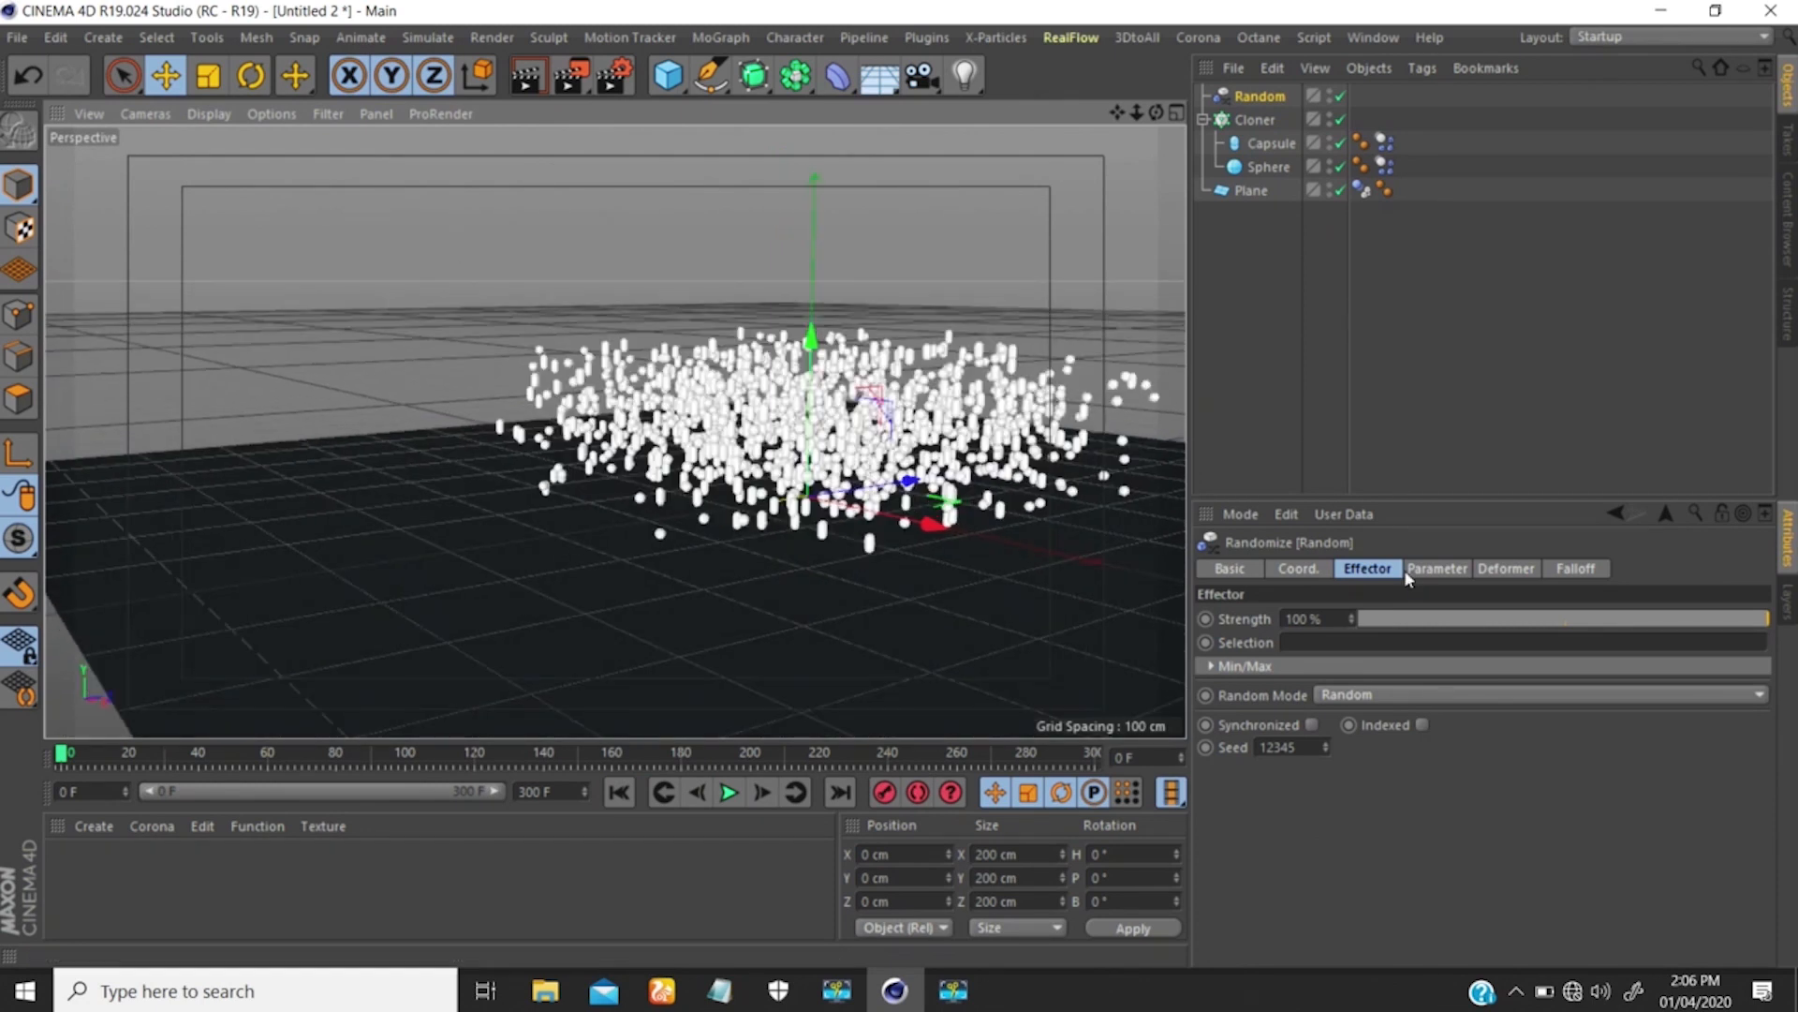
Set the Random effector's position variation to 20 cm in X, 10 cm in Y and 20 cm in Z.
click(1433, 569)
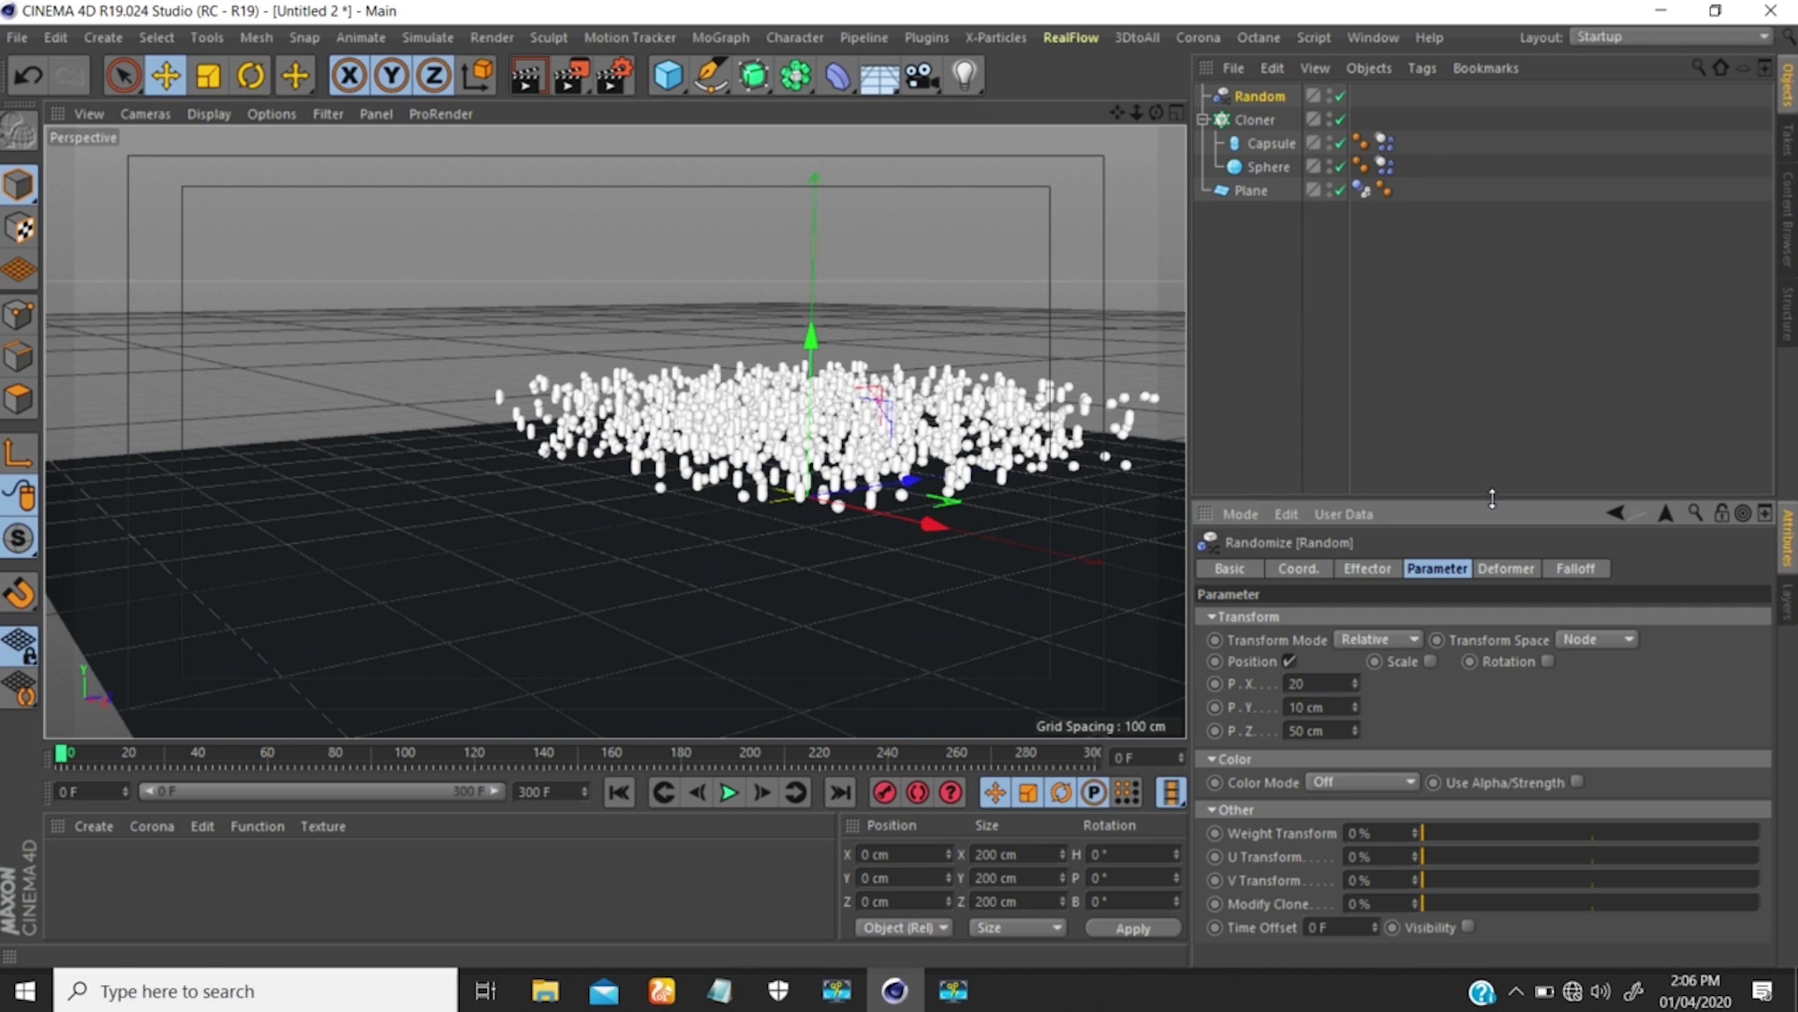
click(1345, 731)
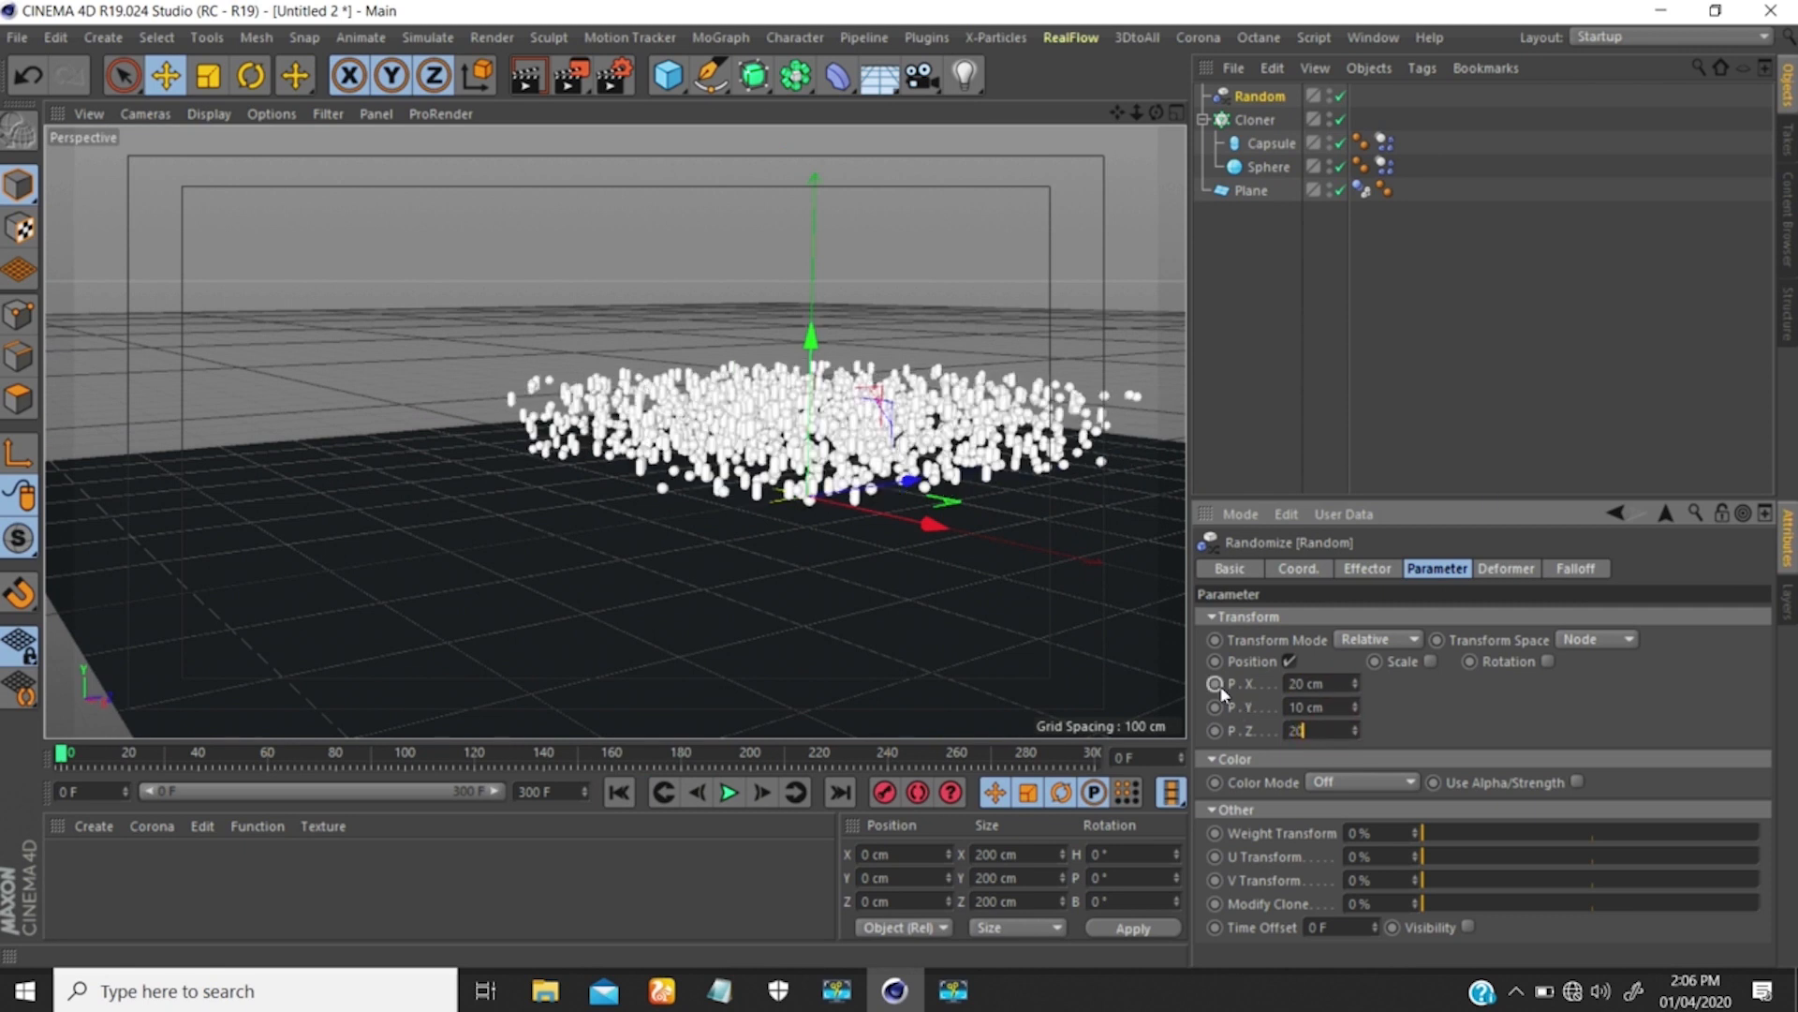
key(Return)
mouse_move(824, 431)
alt+mouse_down()
mouse_move(890, 515)
mouse_move(1024, 479)
alt+mouse_up()
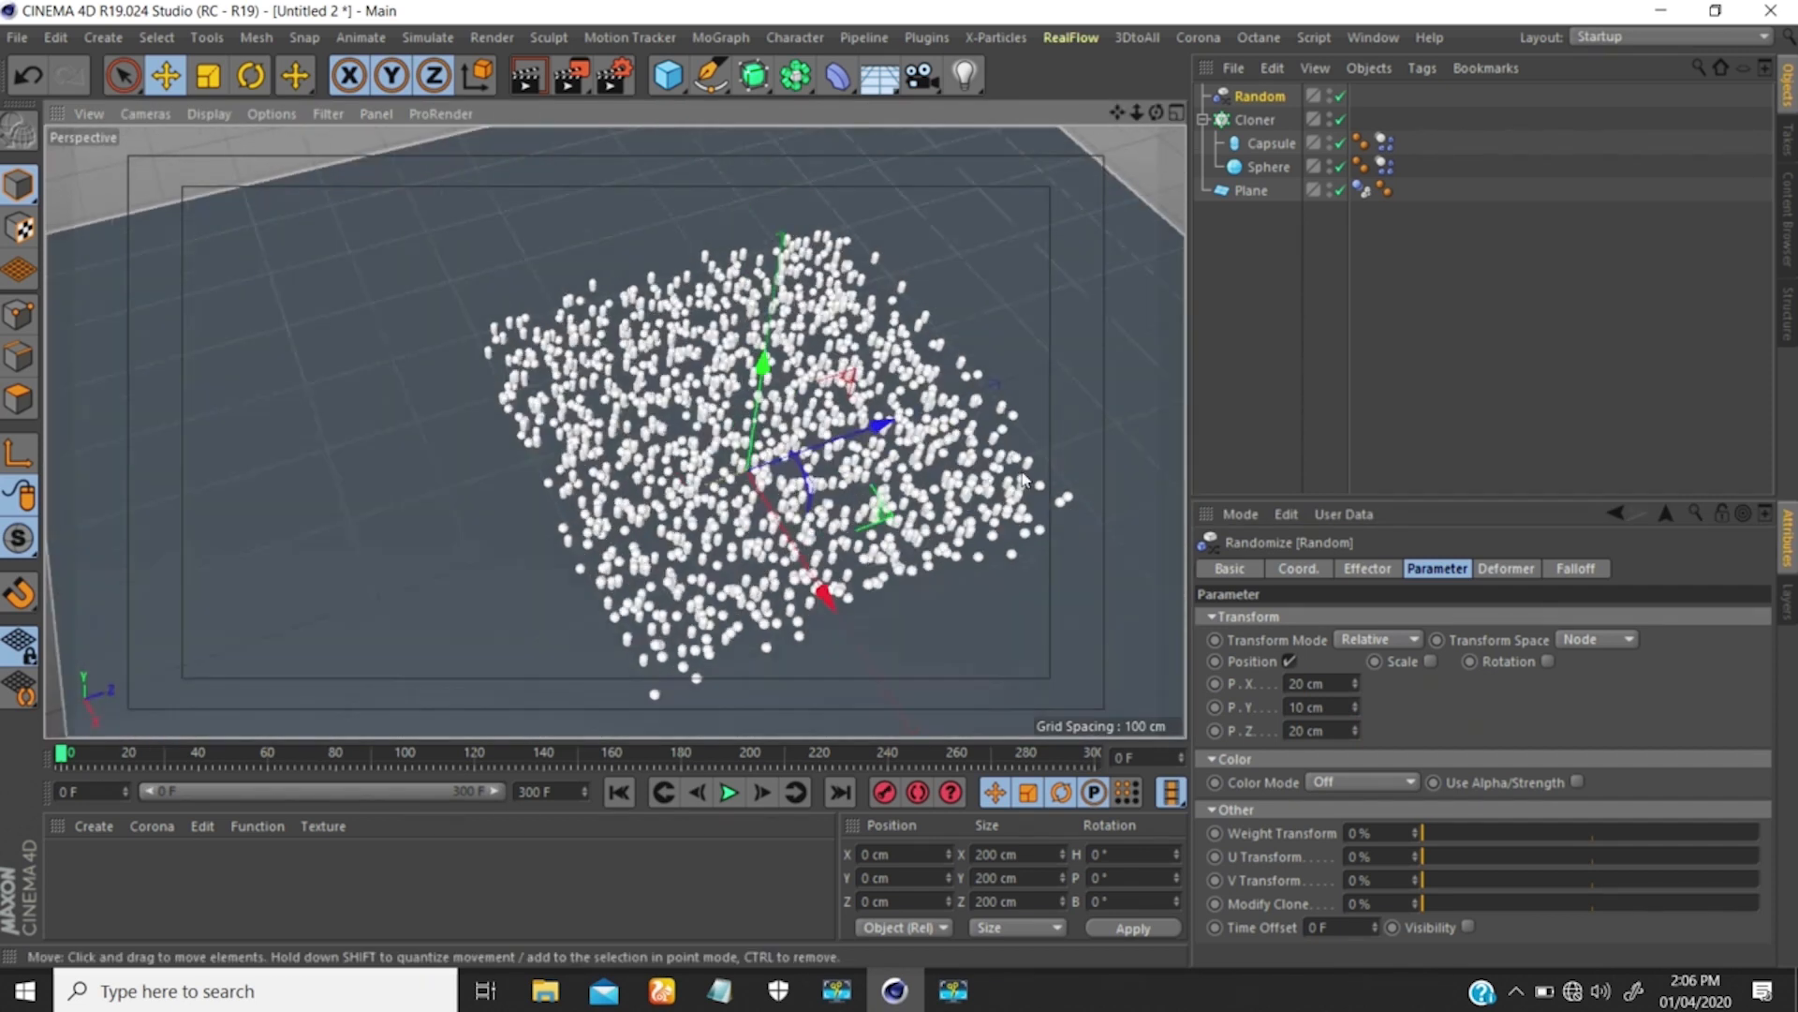
Enable scale variation on the Random effector with a uniform scale of 0.2.
click(1430, 661)
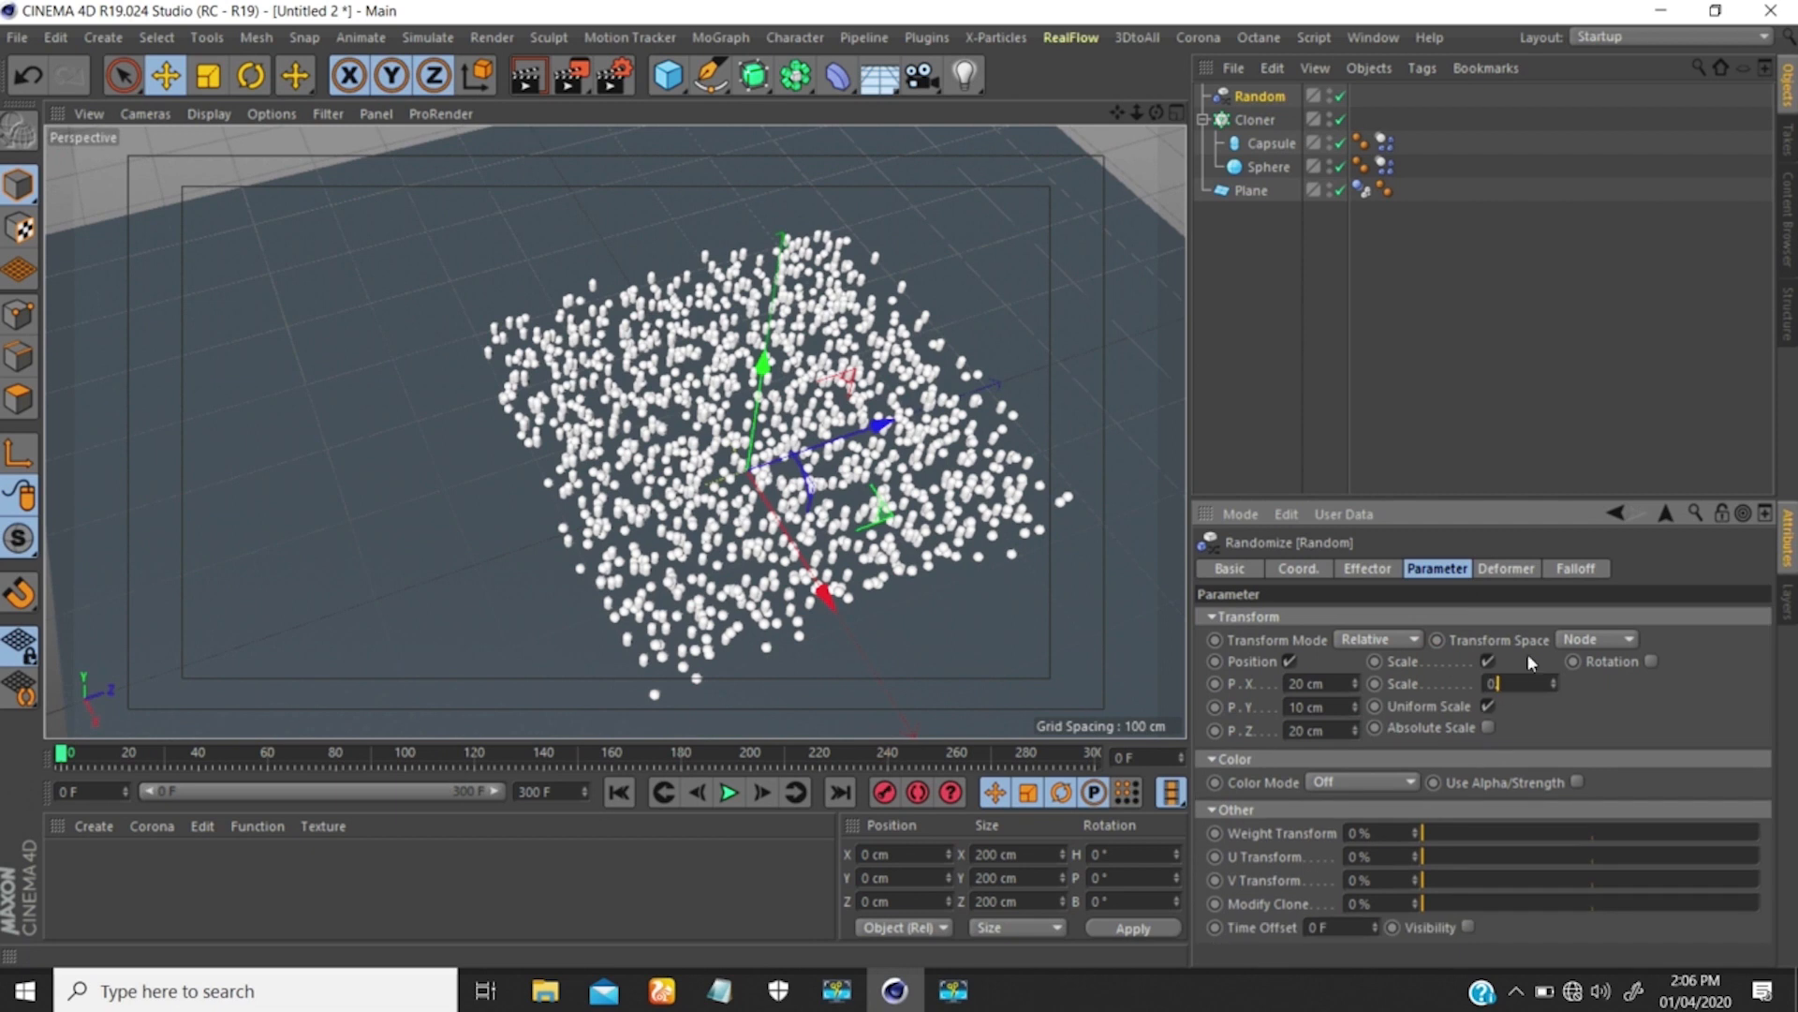
text(.2)
key(Return)
scroll(974, 333, up, 5)
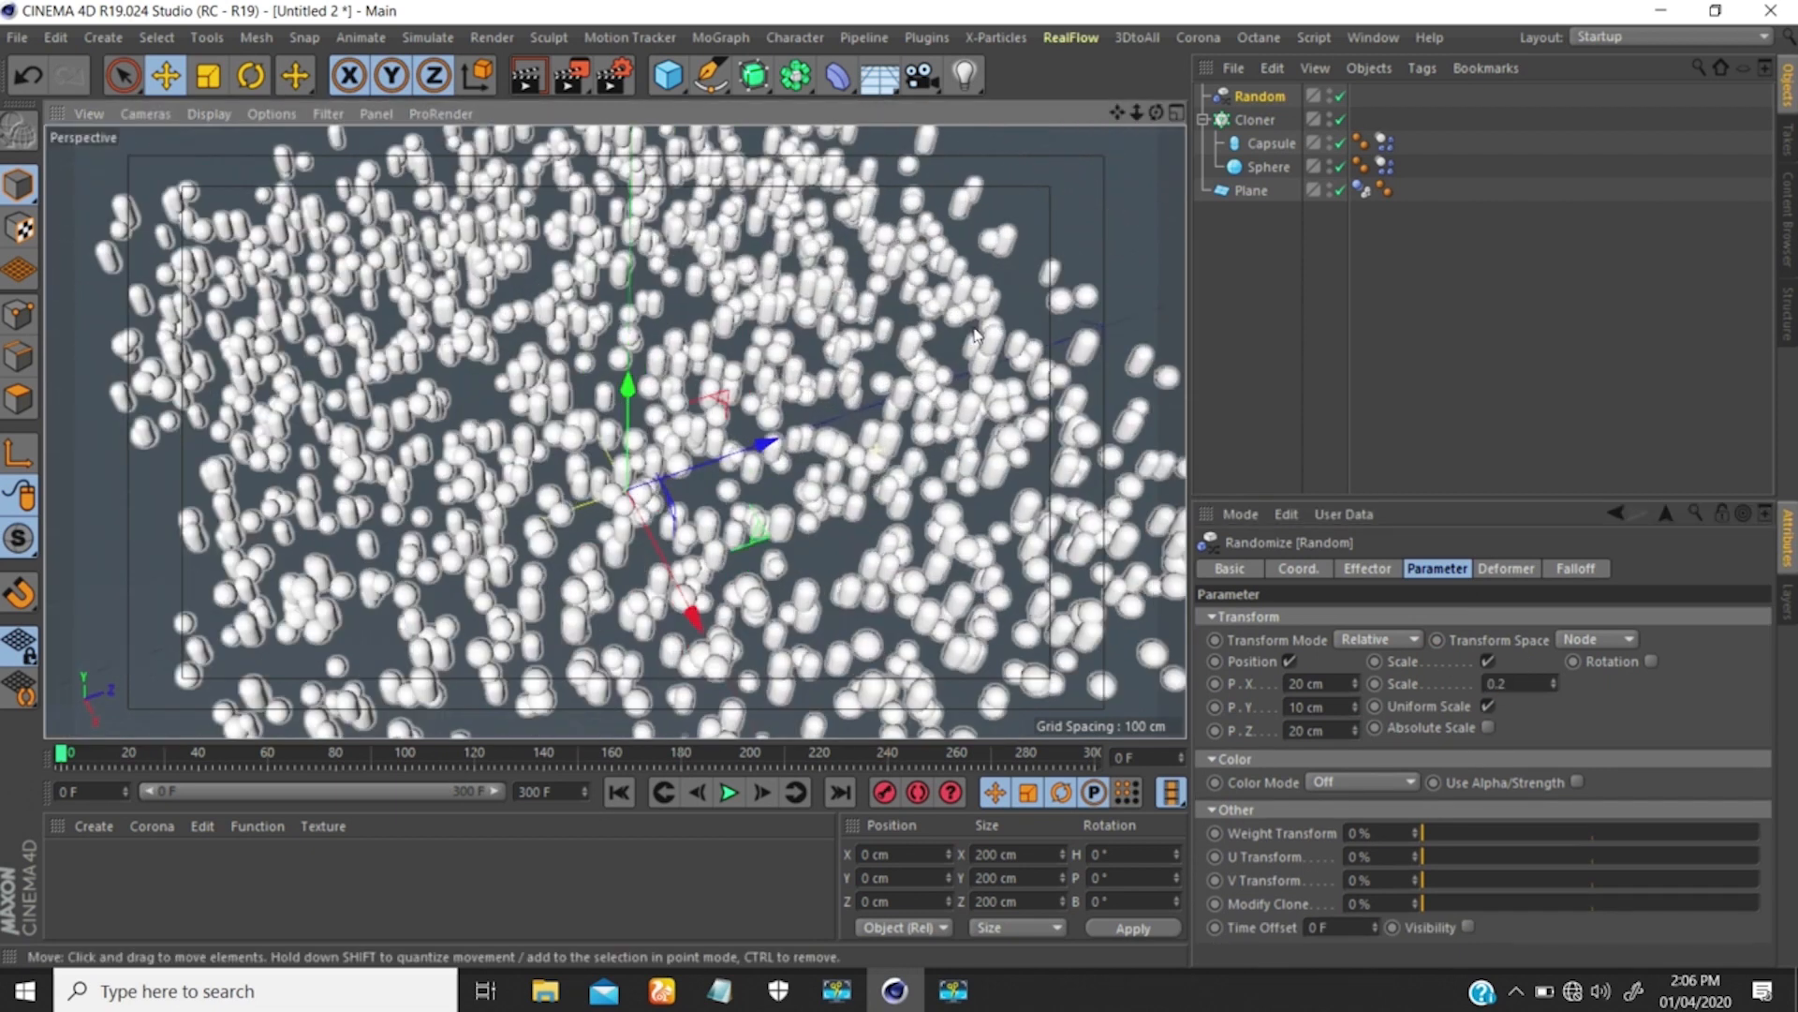
scroll(974, 336, up, 3)
alt+drag(851, 476, 863, 426)
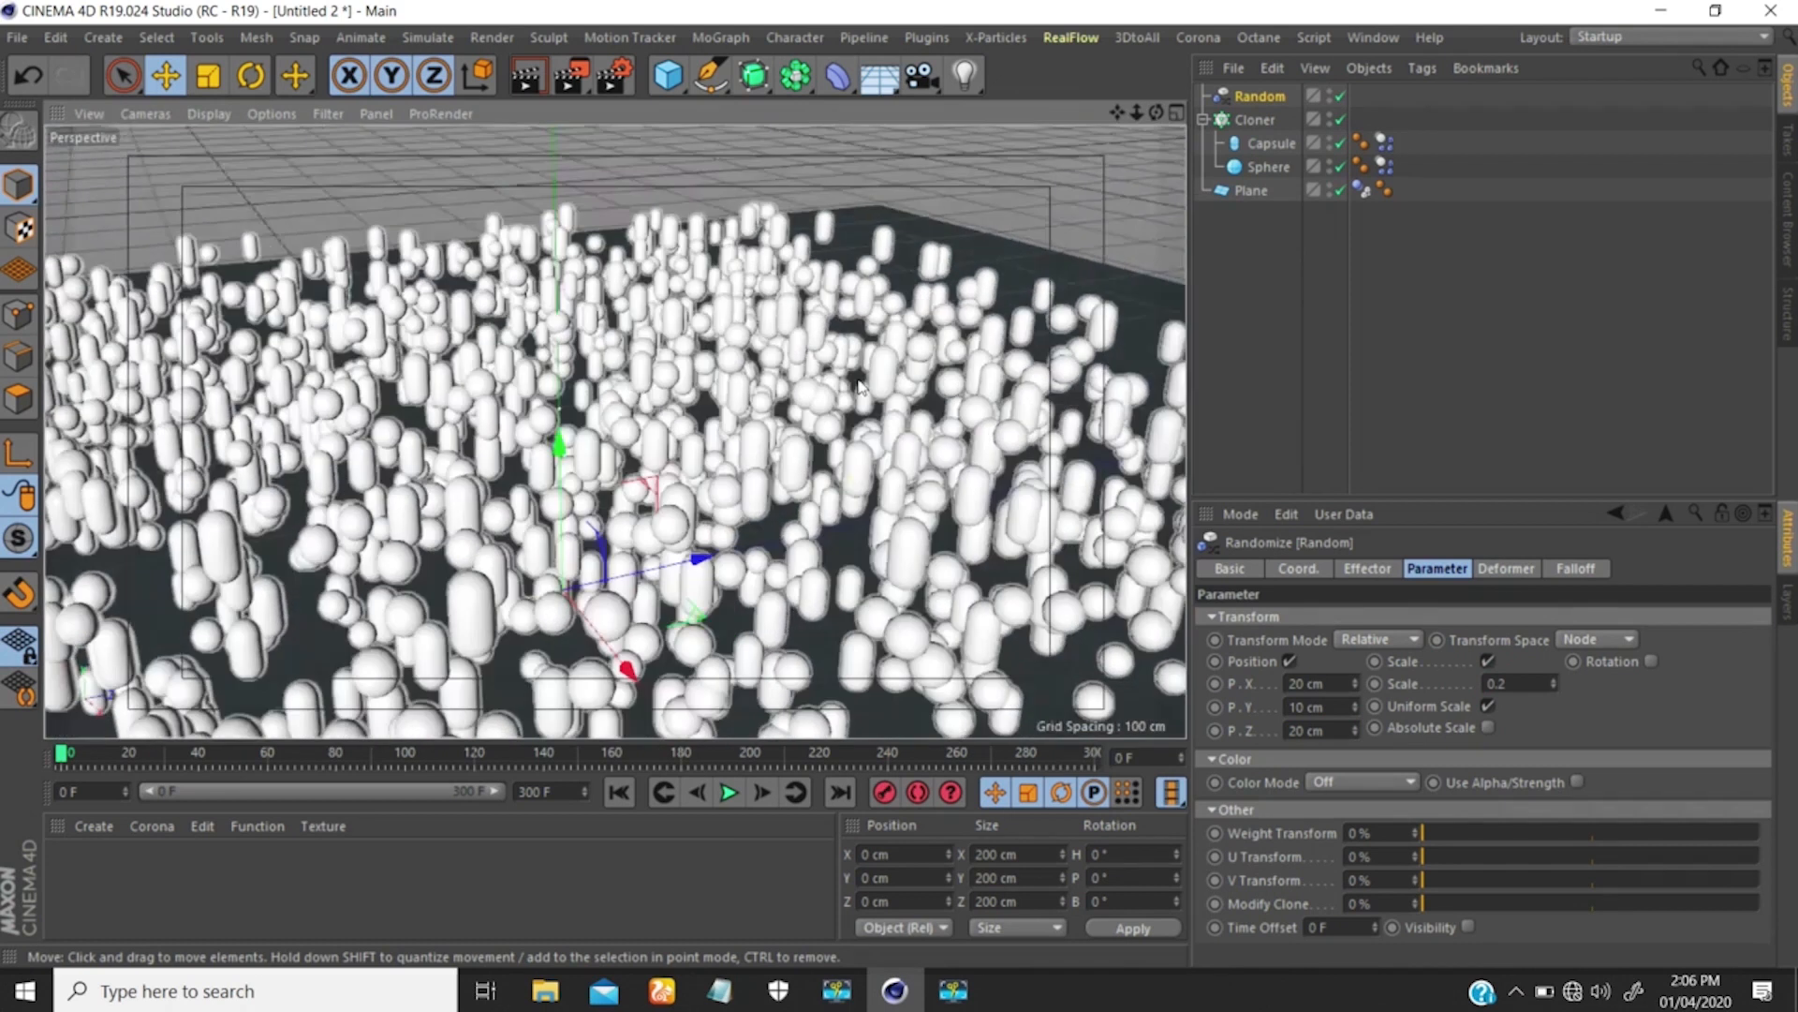
Enable rotation variation on the Random effector with H 15°, P 25° and B 59°.
click(1651, 661)
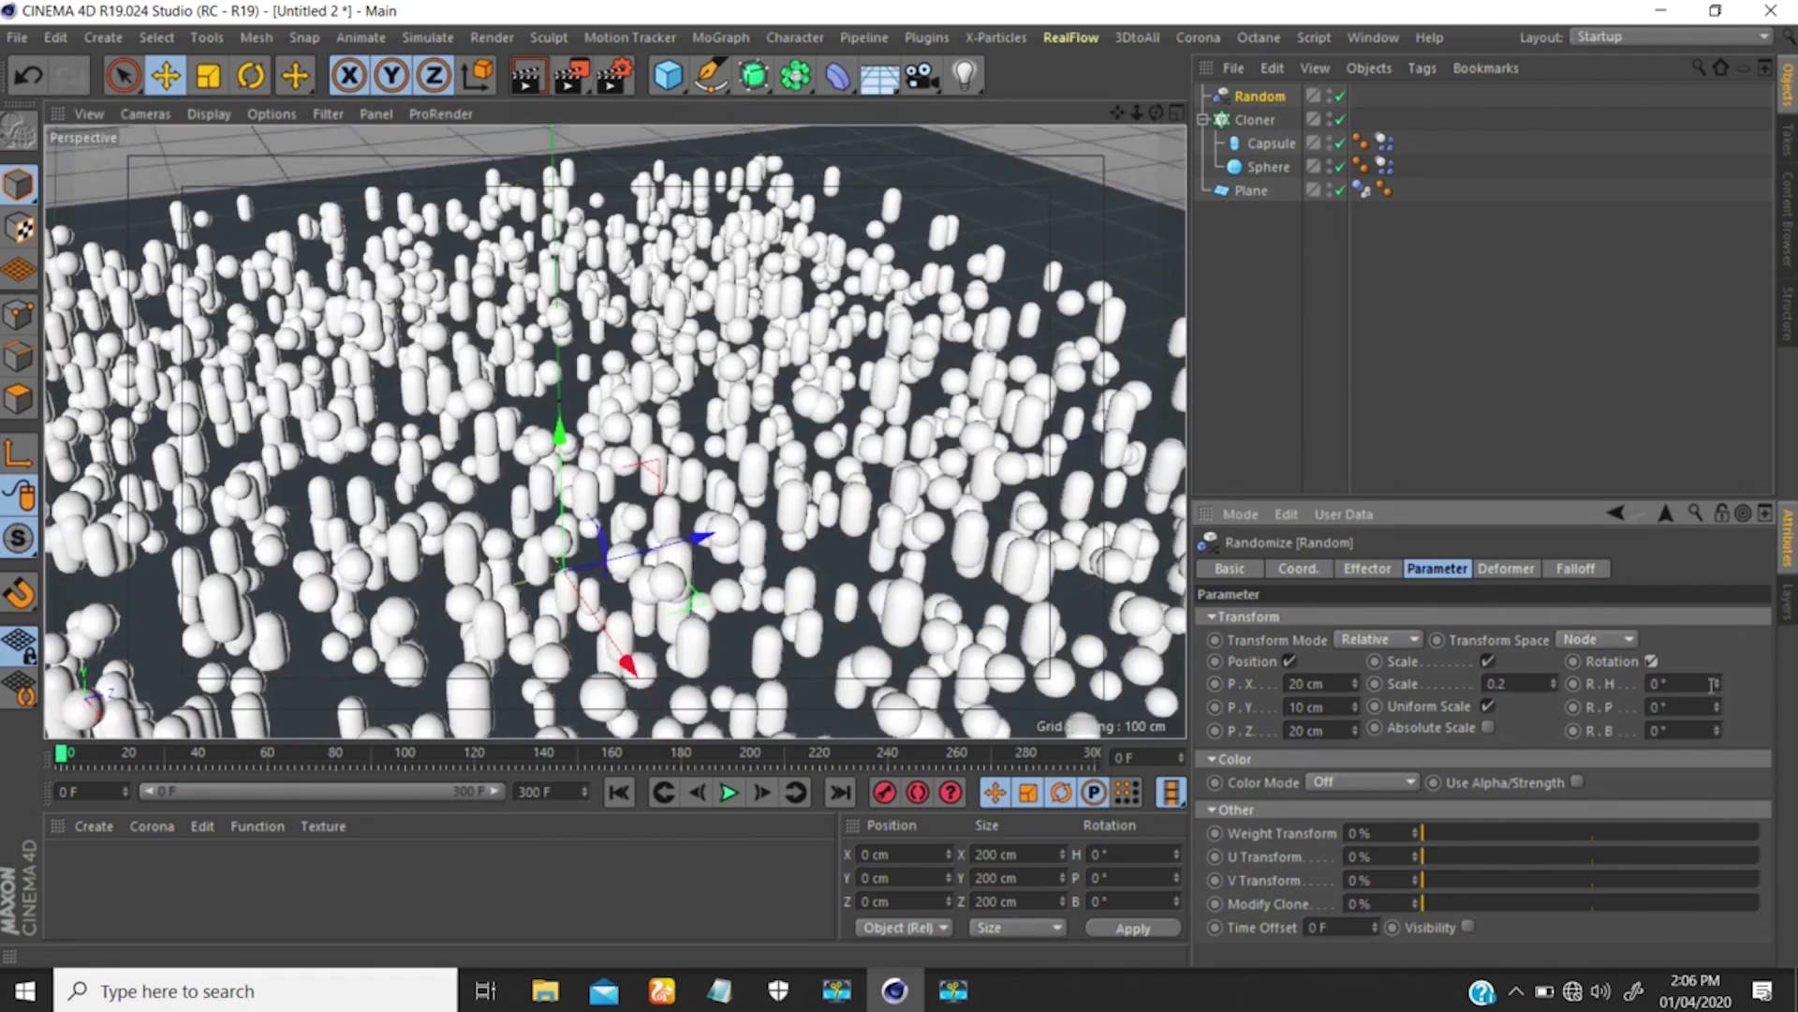
drag(1718, 702, 1713, 673)
scroll(909, 348, down, 10)
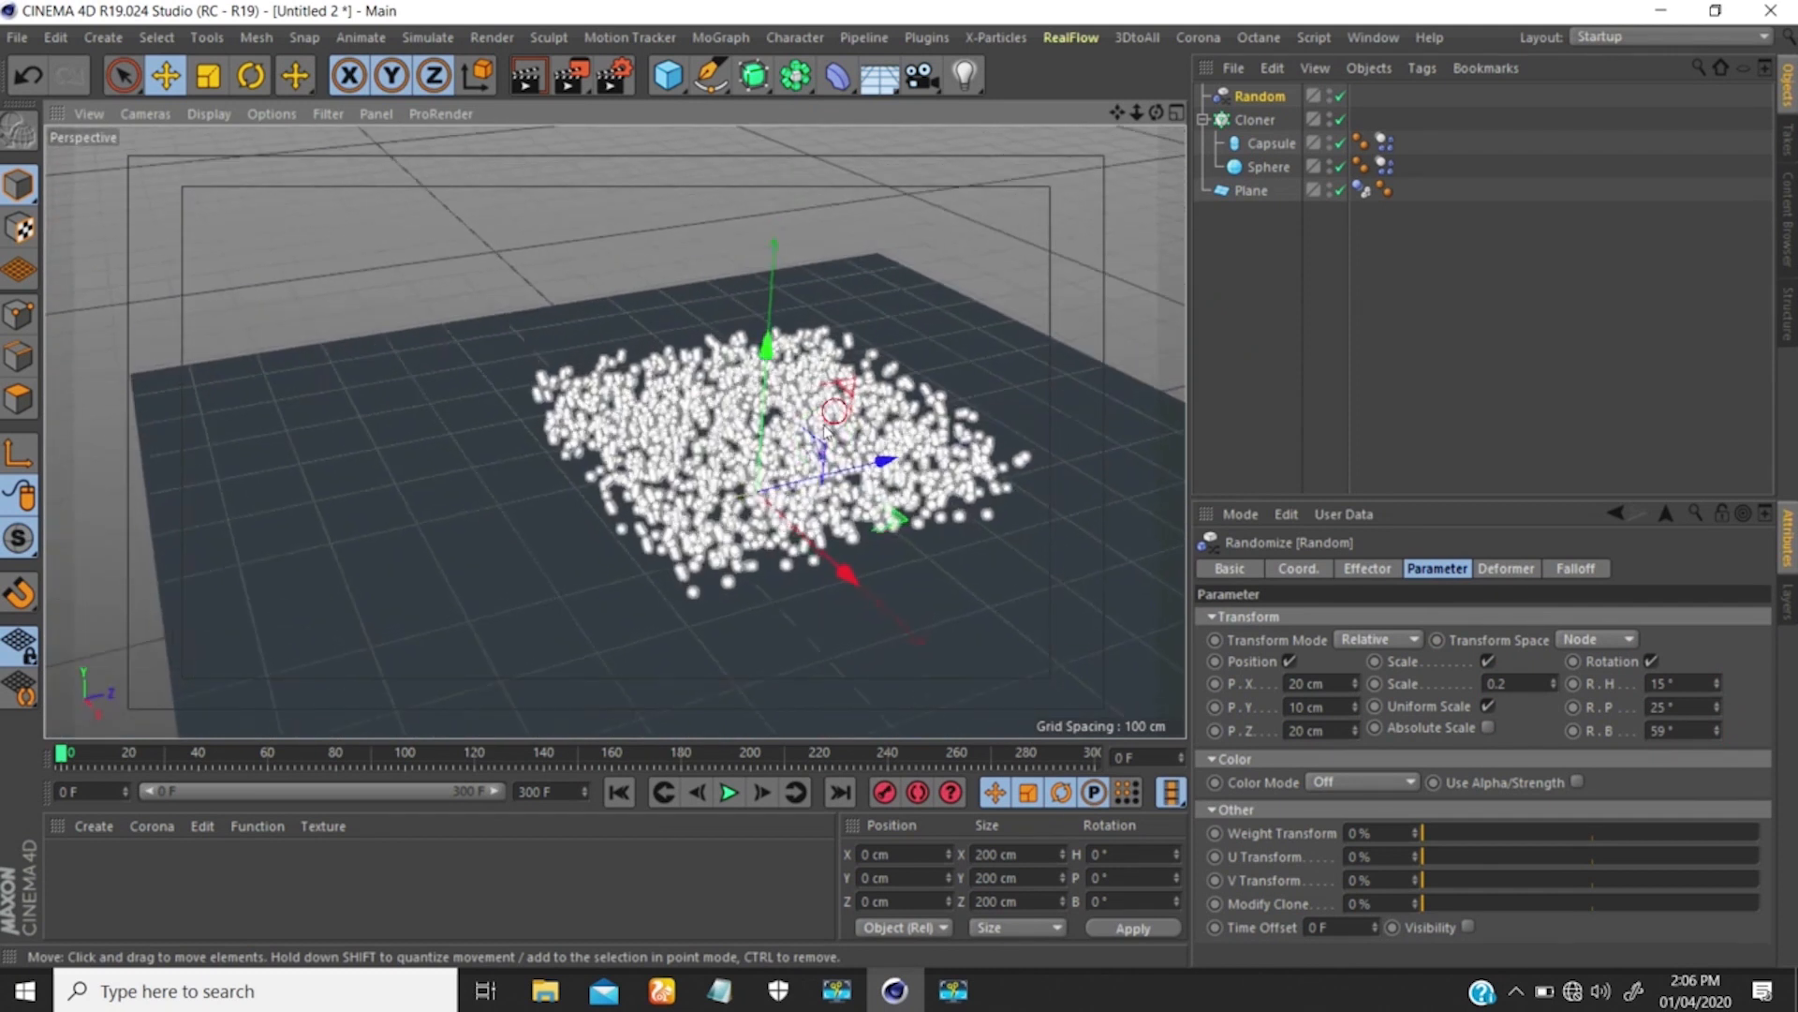
Preview the simulation of the randomized clones, inspect how they scatter on the plane, and rewind to the start.
mouse_move(826, 433)
alt+mouse_down()
mouse_move(789, 511)
mouse_move(852, 433)
mouse_move(817, 457)
alt+mouse_up()
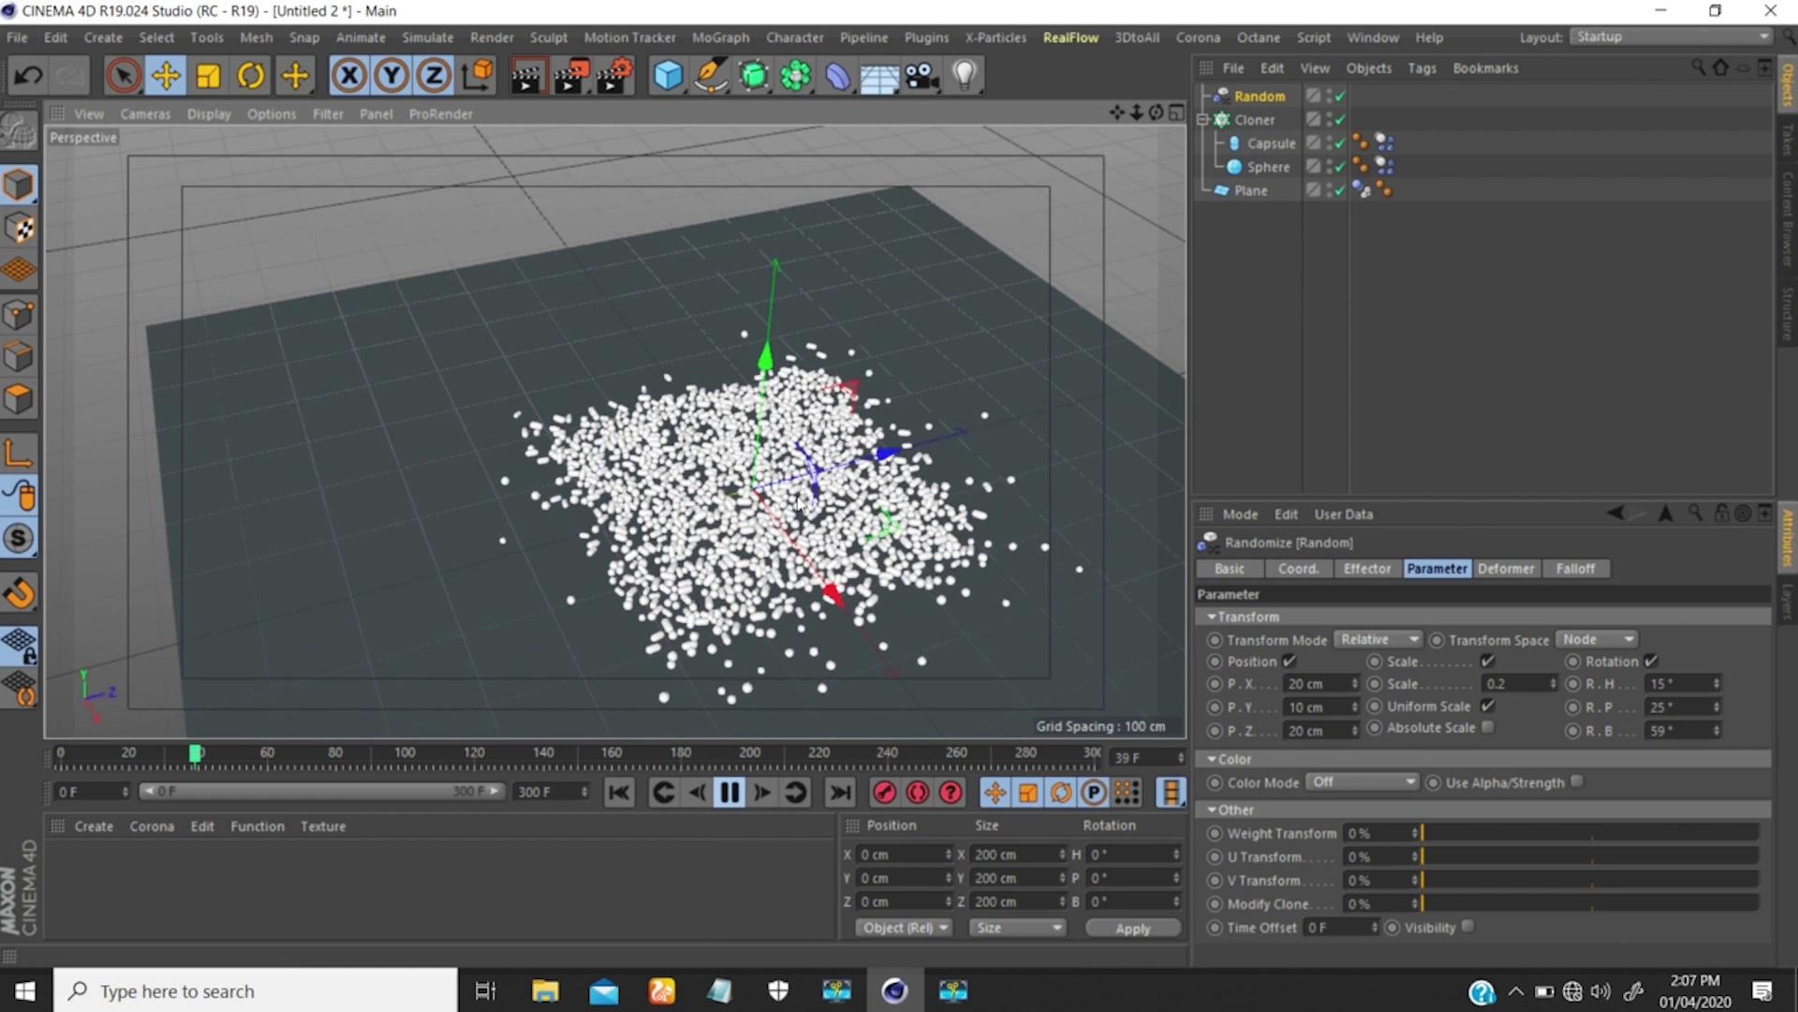
click(730, 793)
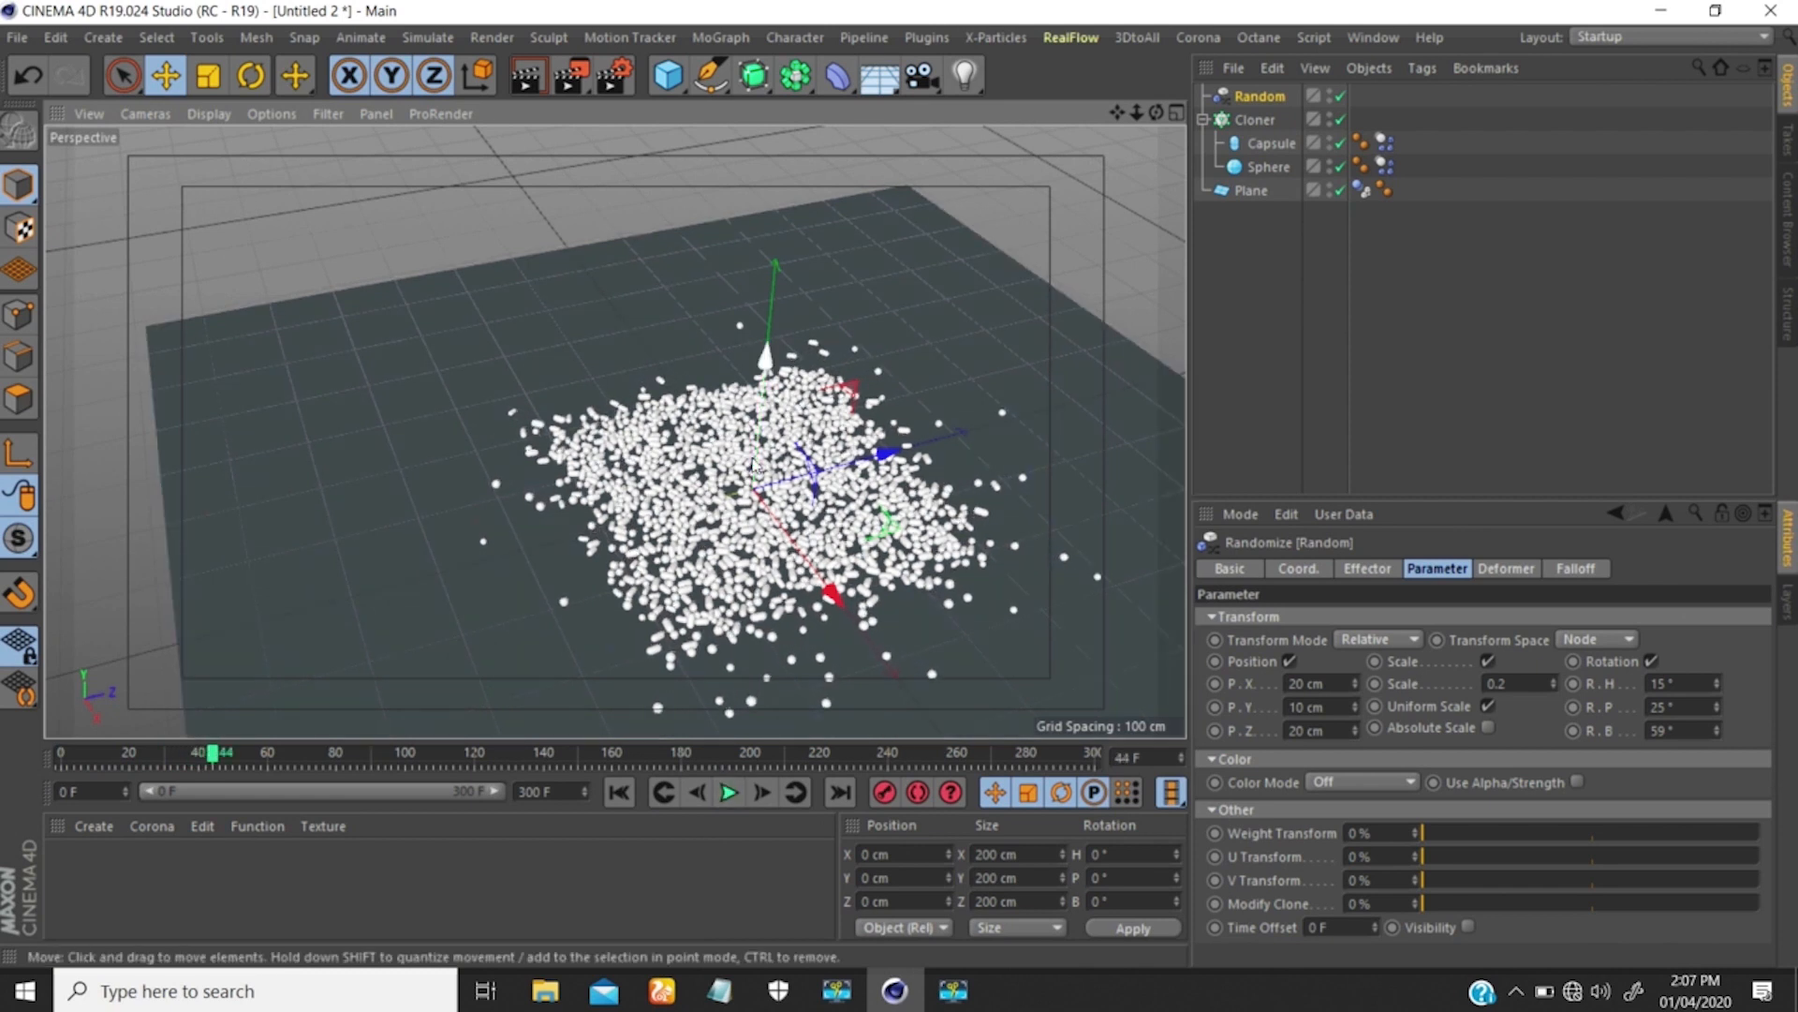
alt+middle_drag(753, 462, 713, 426)
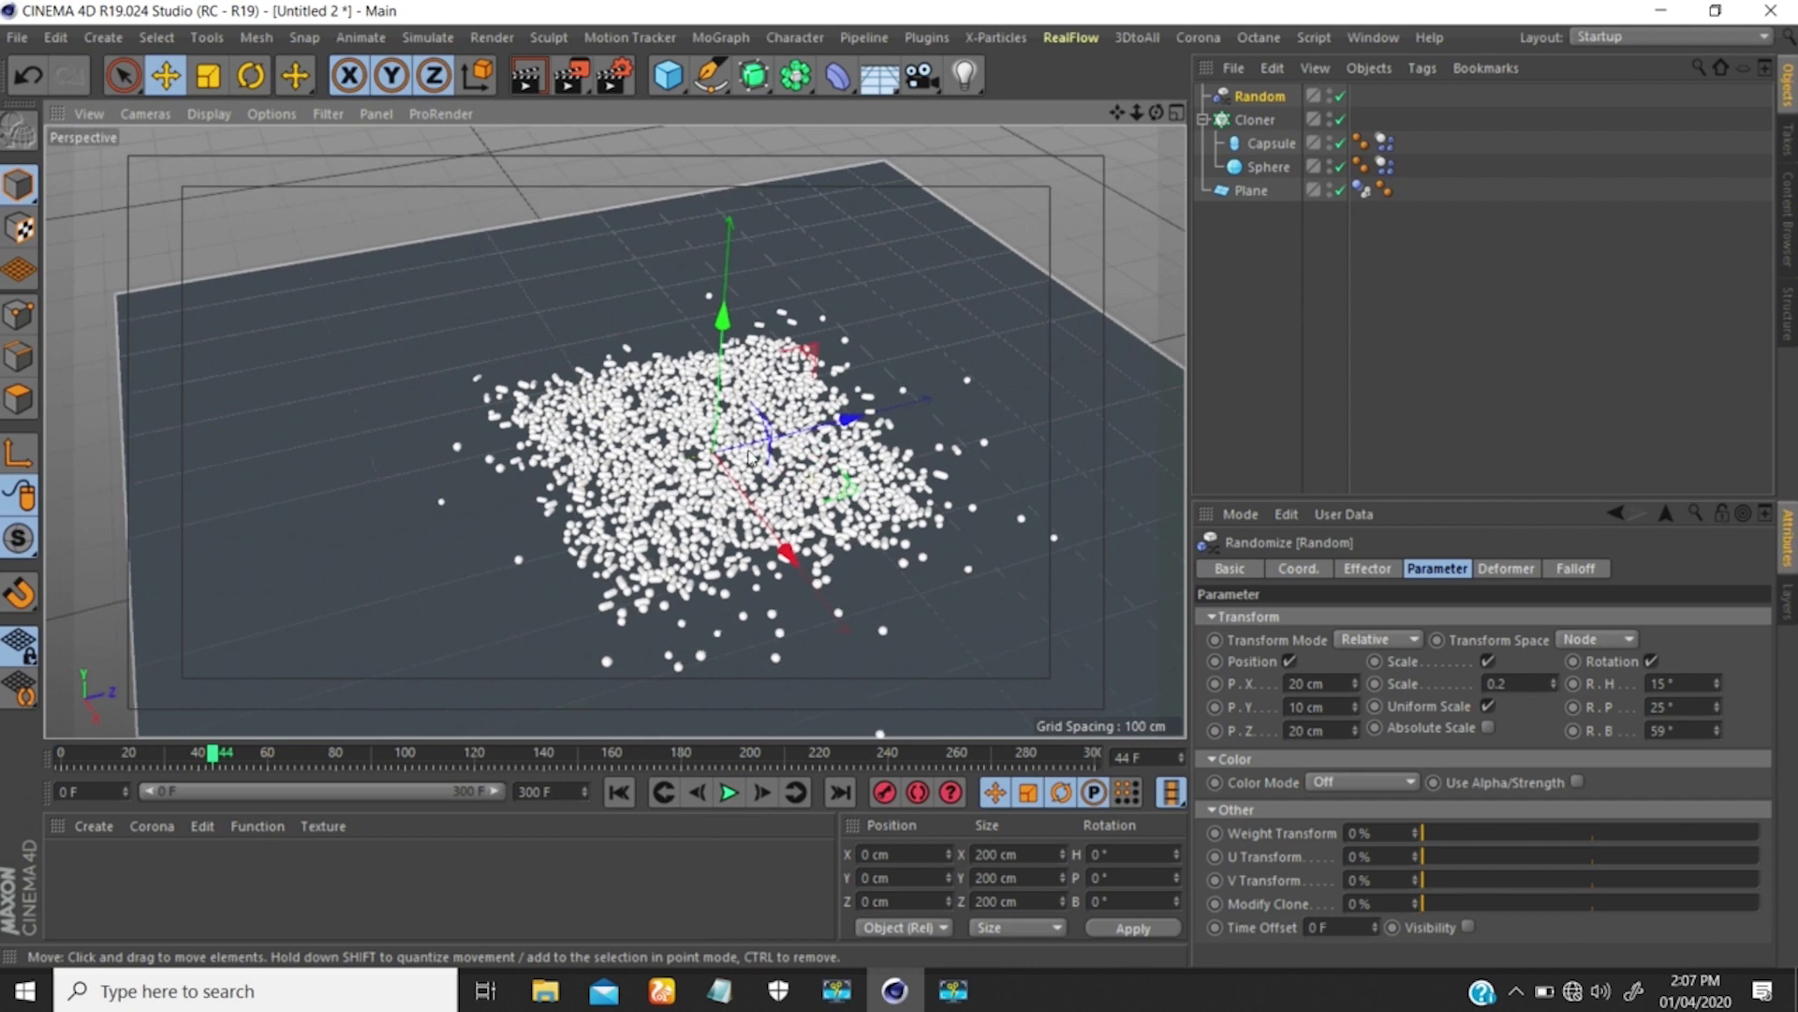
mouse_move(750, 459)
alt+mouse_down()
mouse_move(735, 452)
mouse_move(759, 473)
alt+mouse_up()
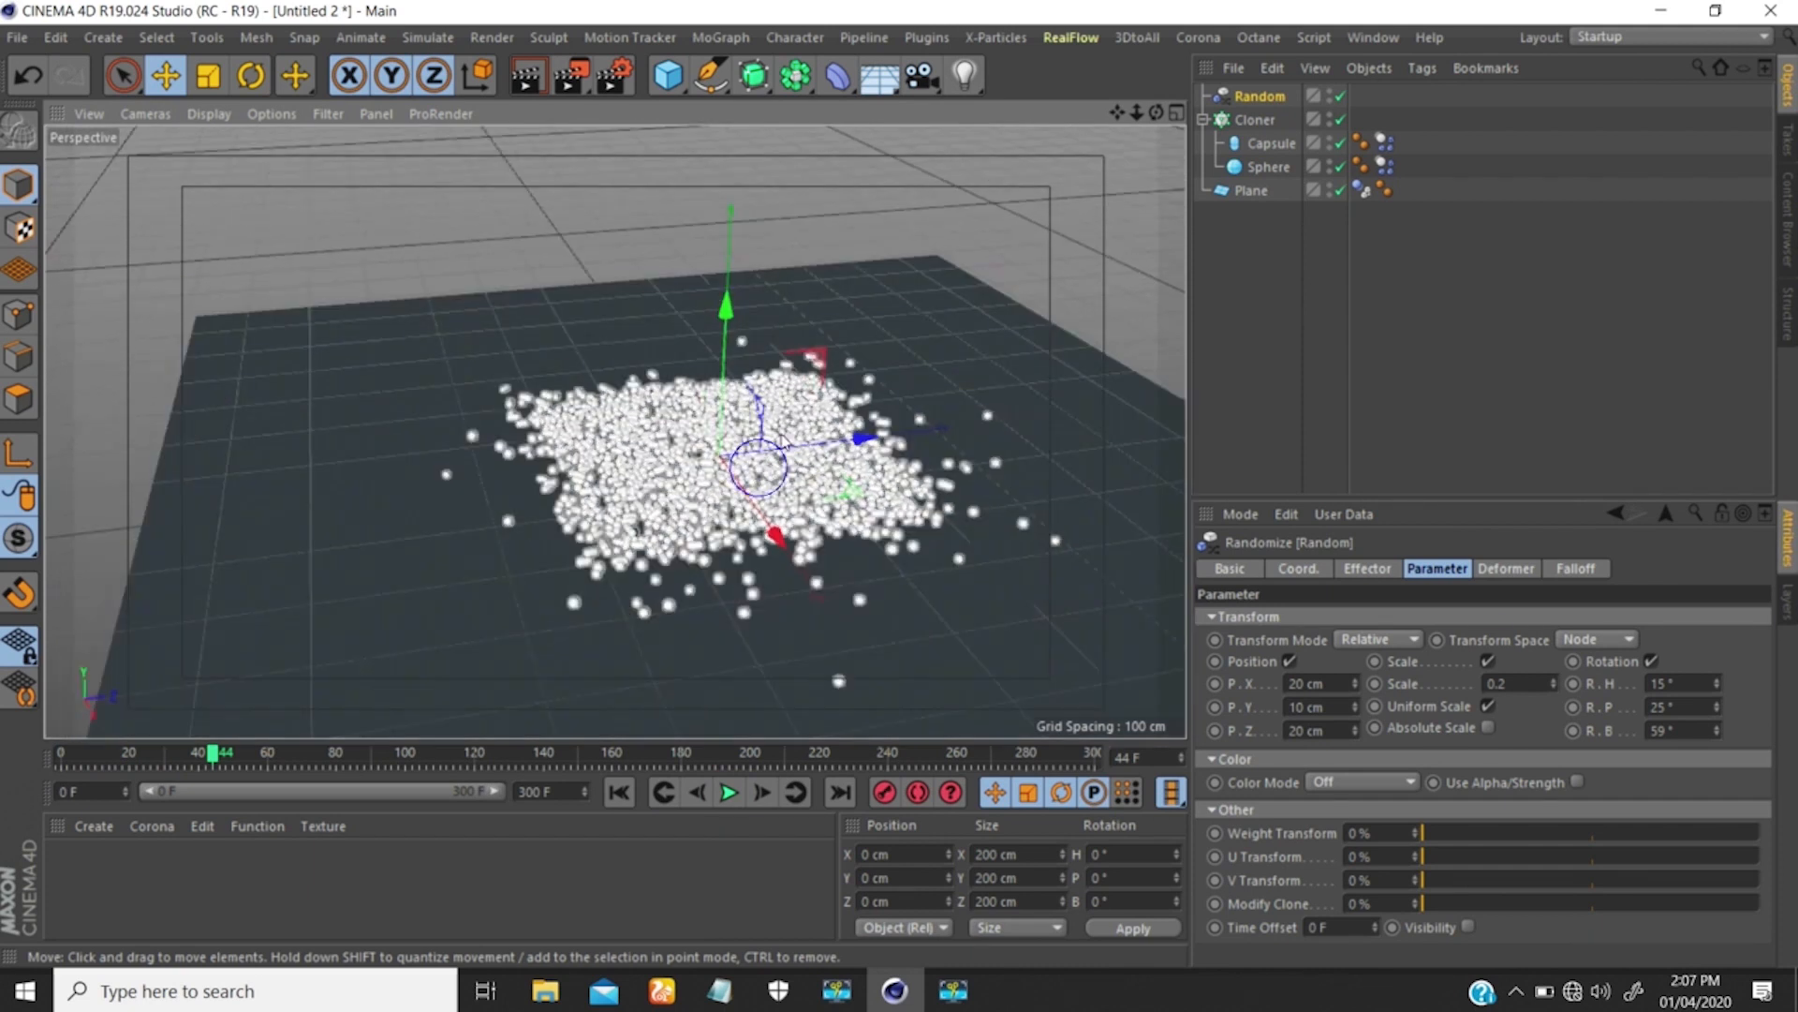
scroll(798, 421, up, 4)
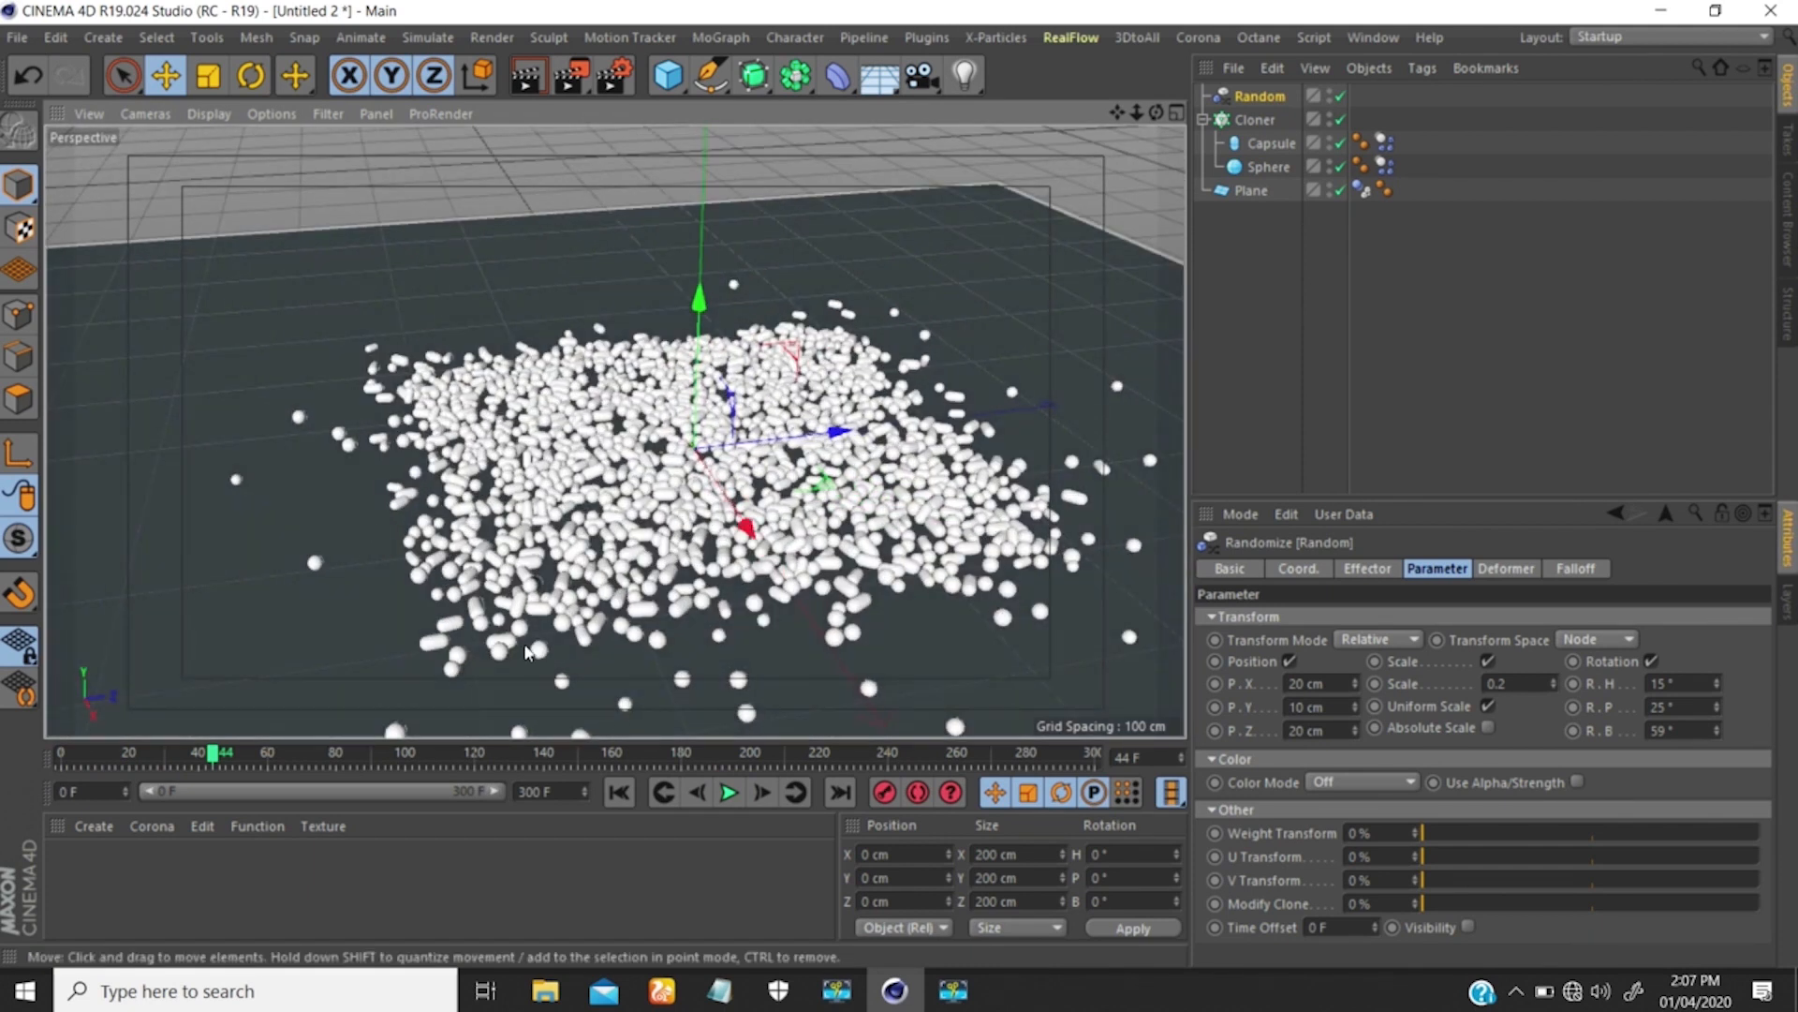
click(731, 792)
click(620, 793)
click(729, 792)
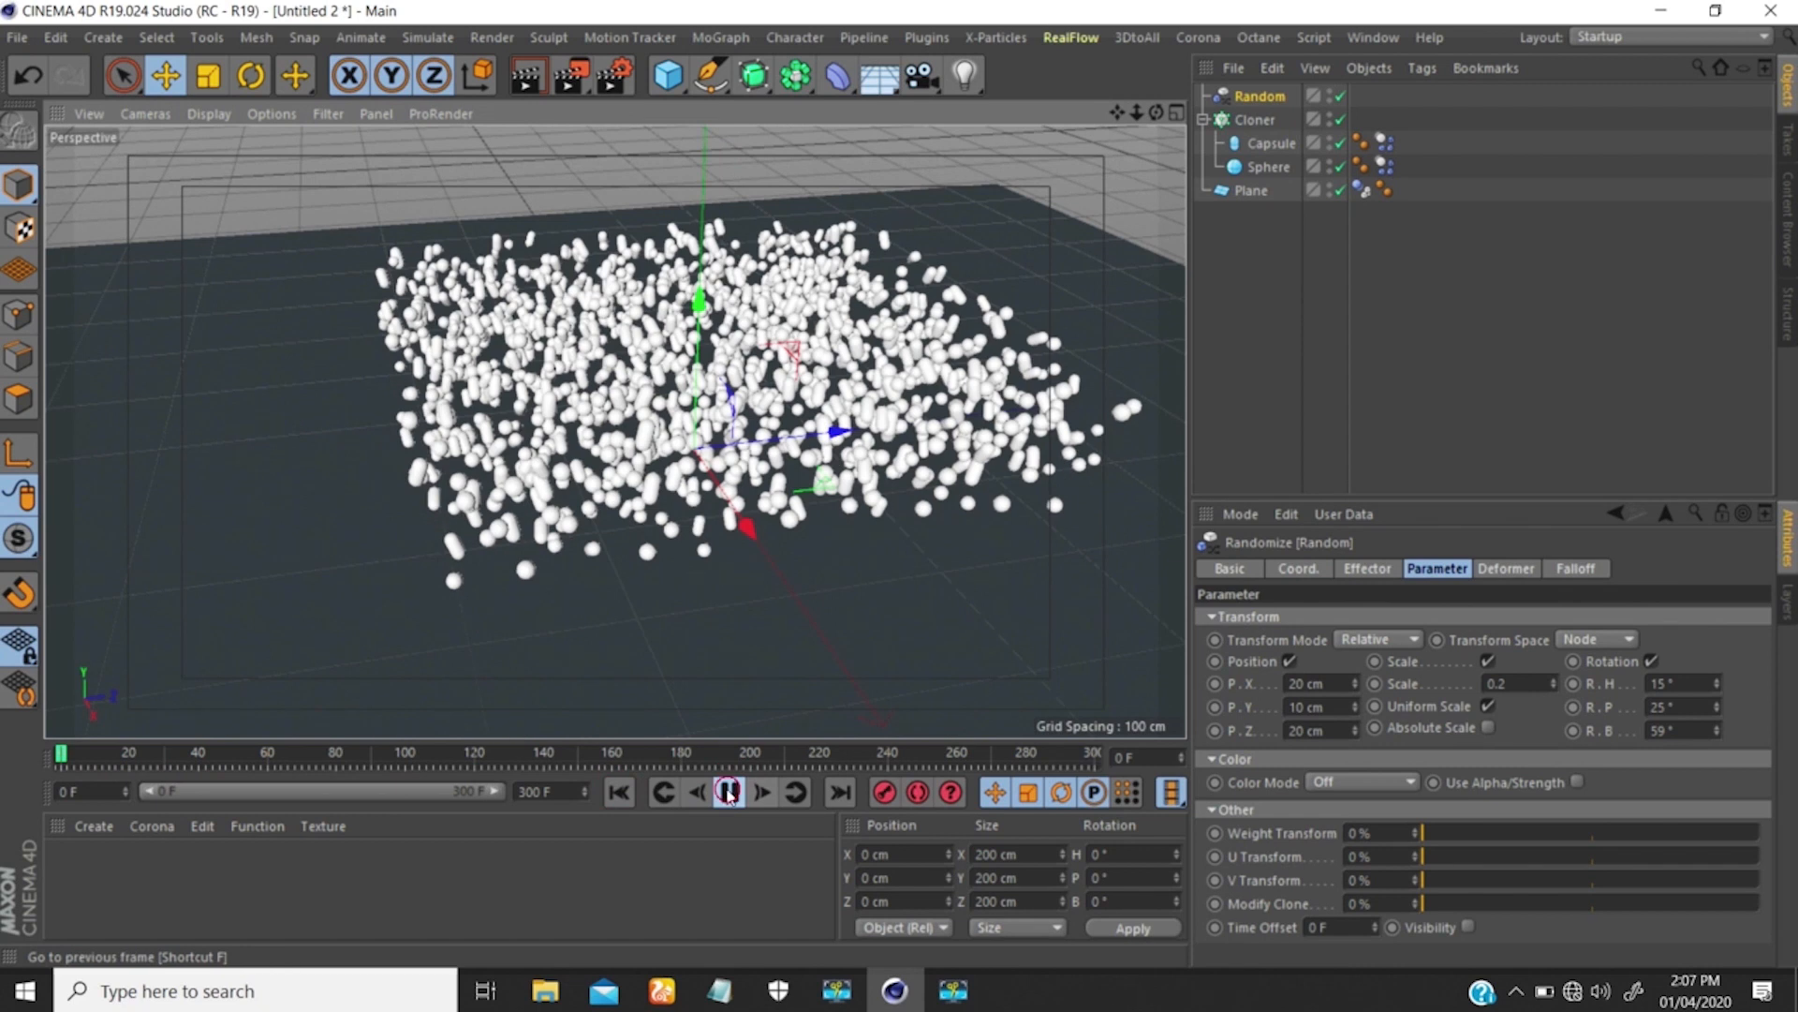
click(620, 792)
Set the bounce to 0% and the friction to 2000% on both the Capsule and Sphere dynamics tags.
drag(1413, 167, 1381, 142)
click(1402, 812)
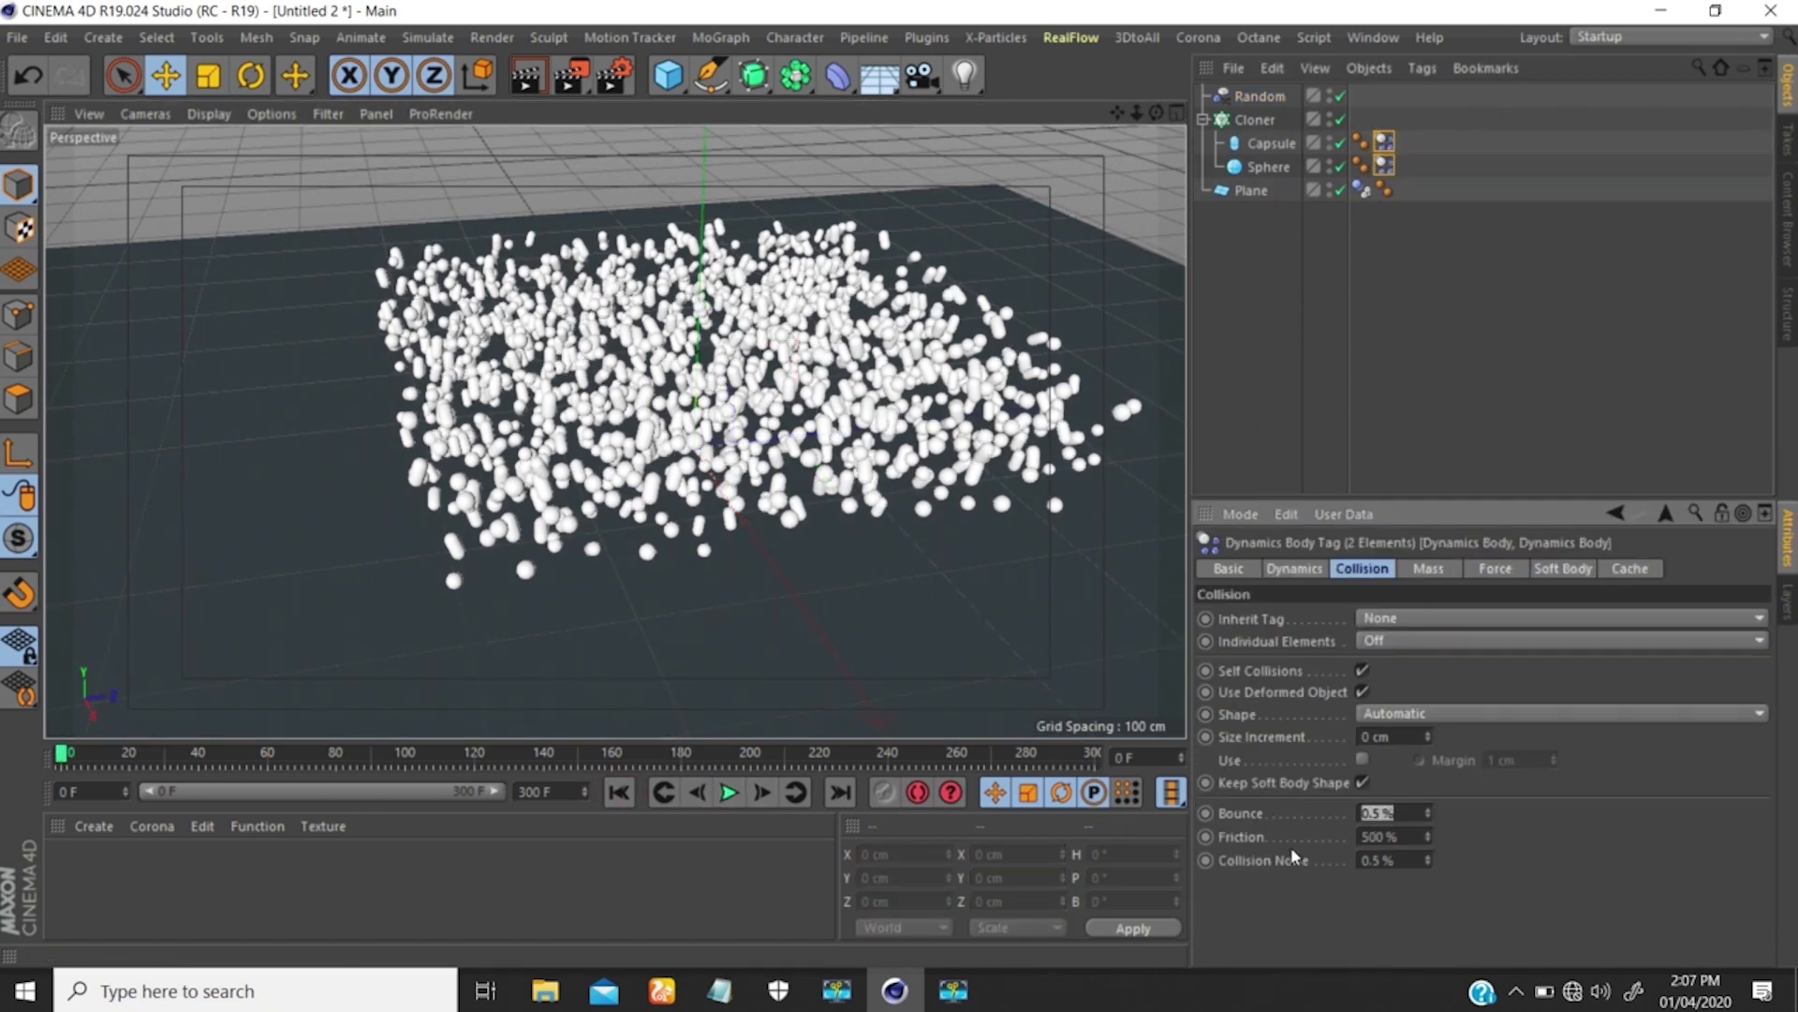
text(0)
key(Return)
text(2000)
key(Return)
Set the bounce to 0% and the friction to 5000% on the Plane's dynamics tag.
click(1361, 189)
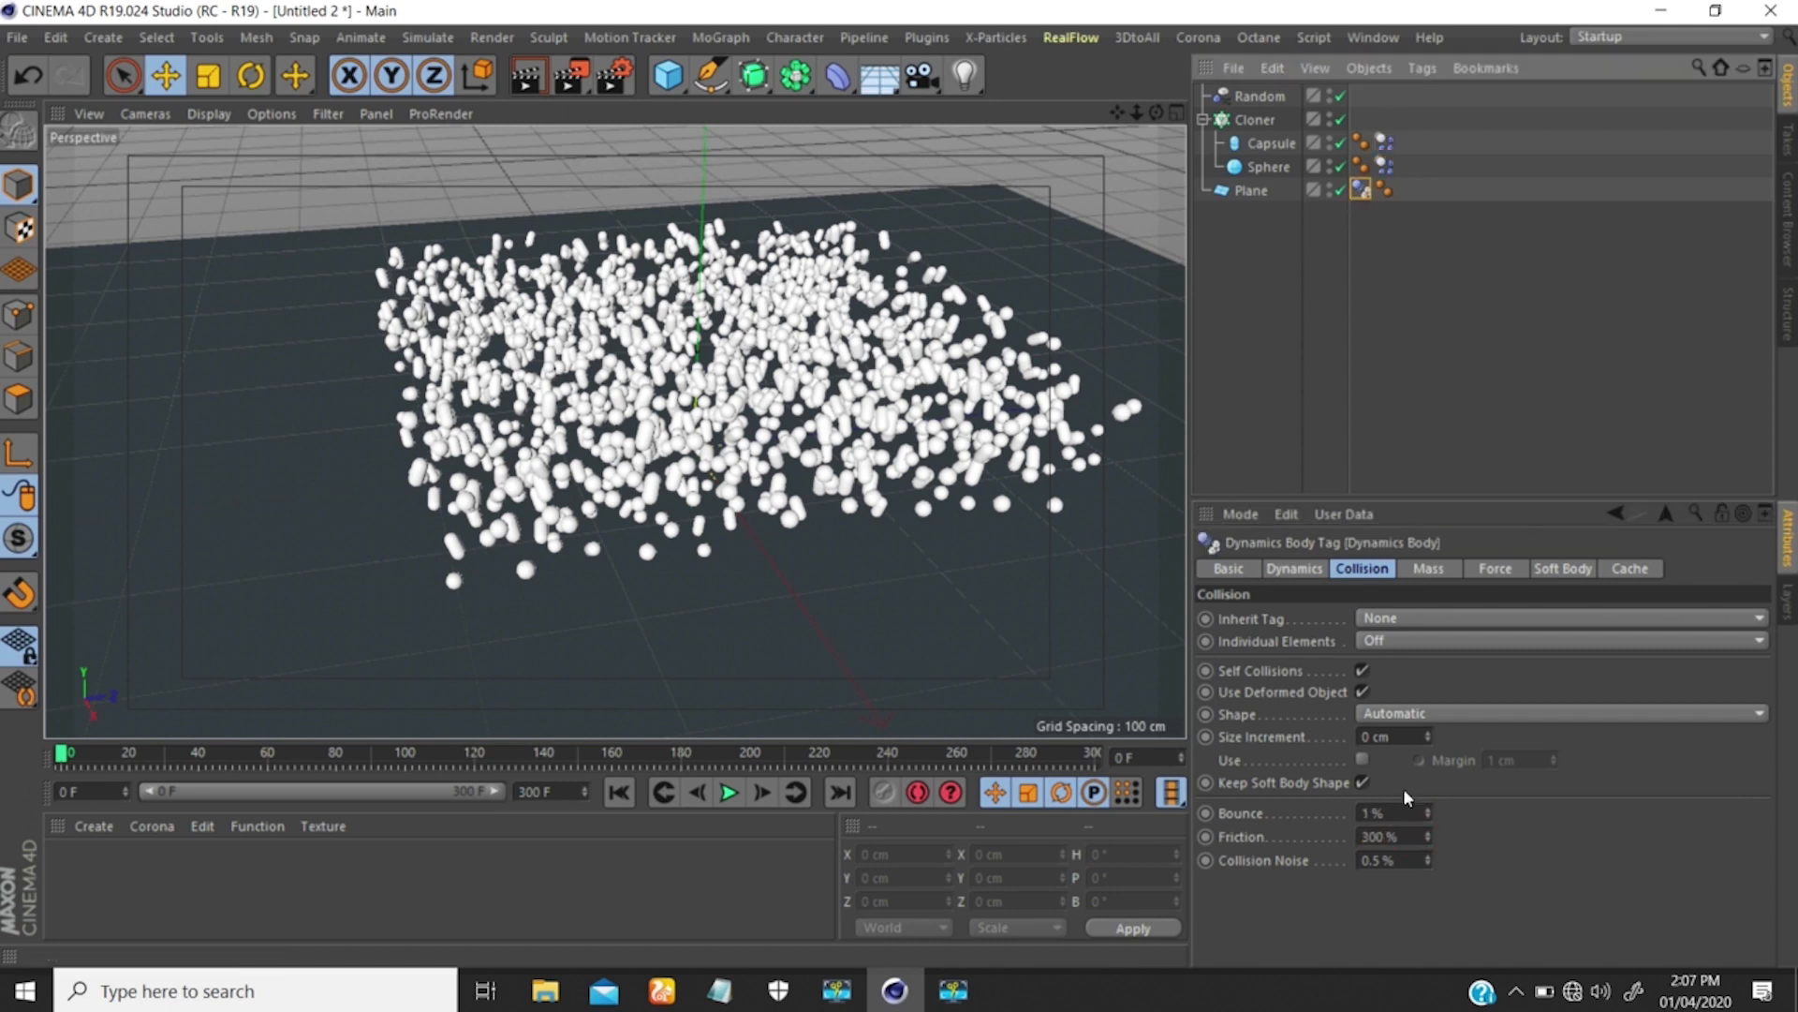
click(1393, 814)
text(0)
key(Return)
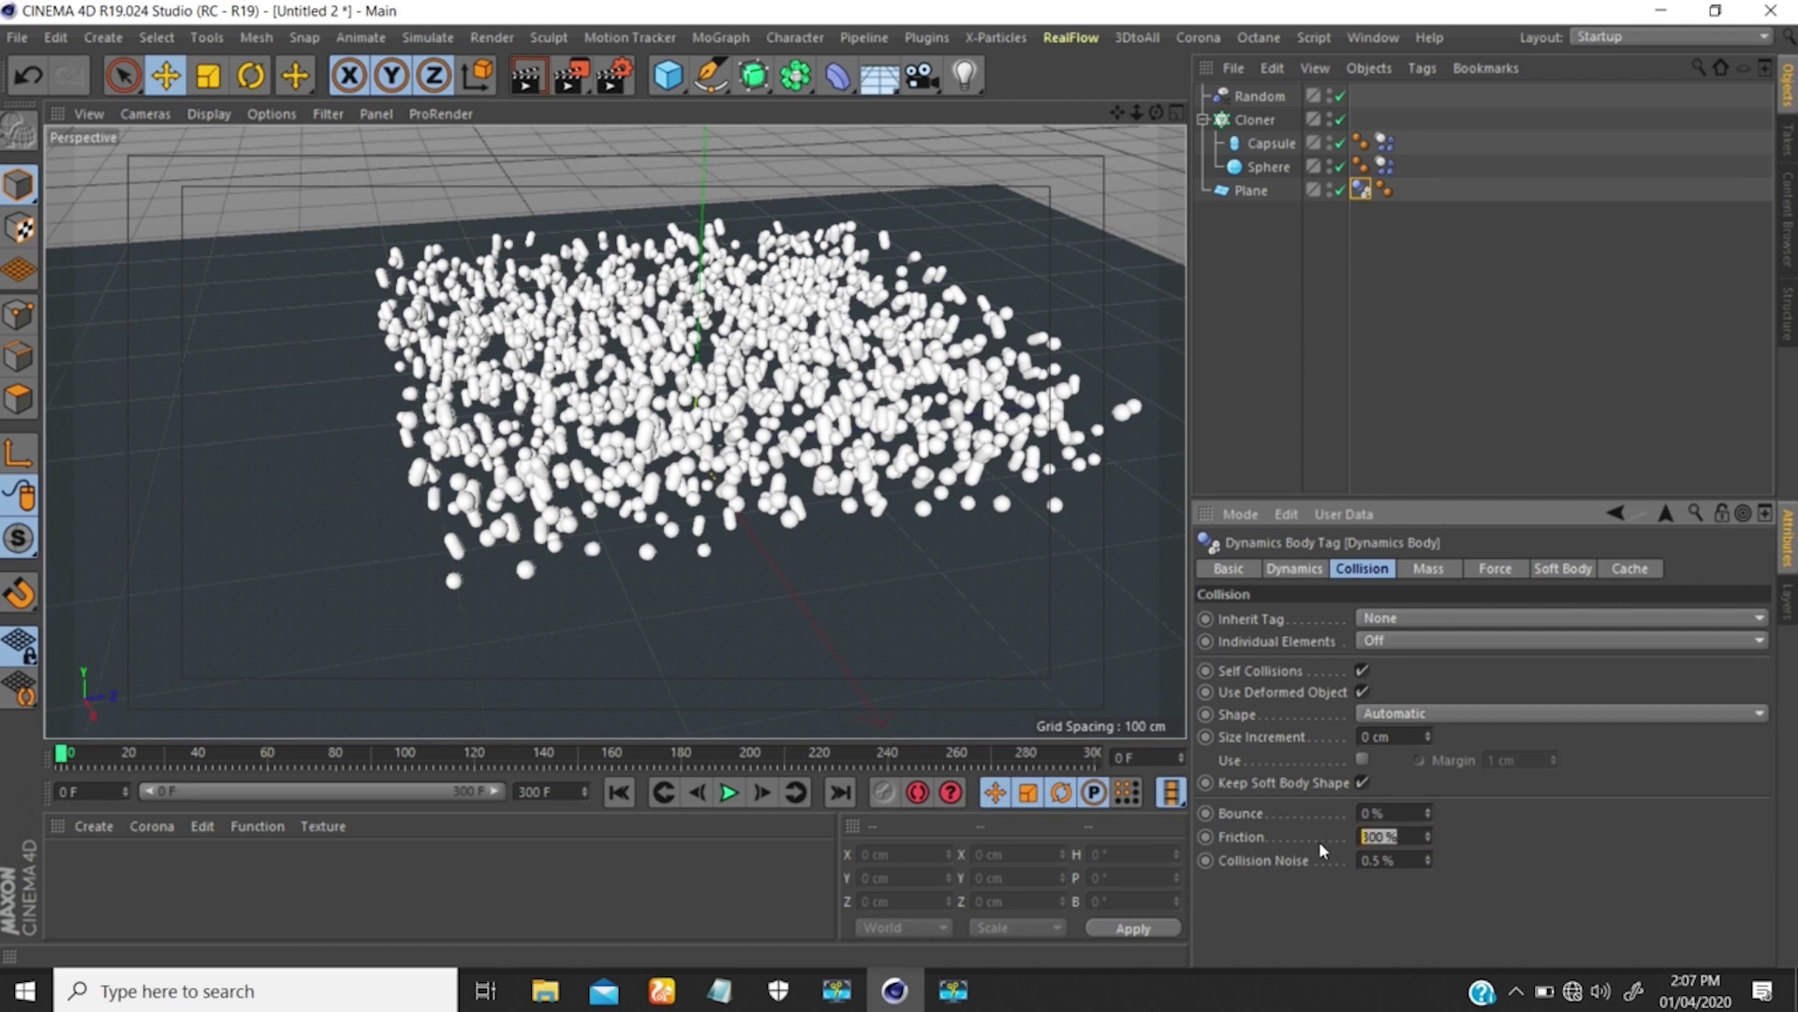
text(5000)
key(Return)
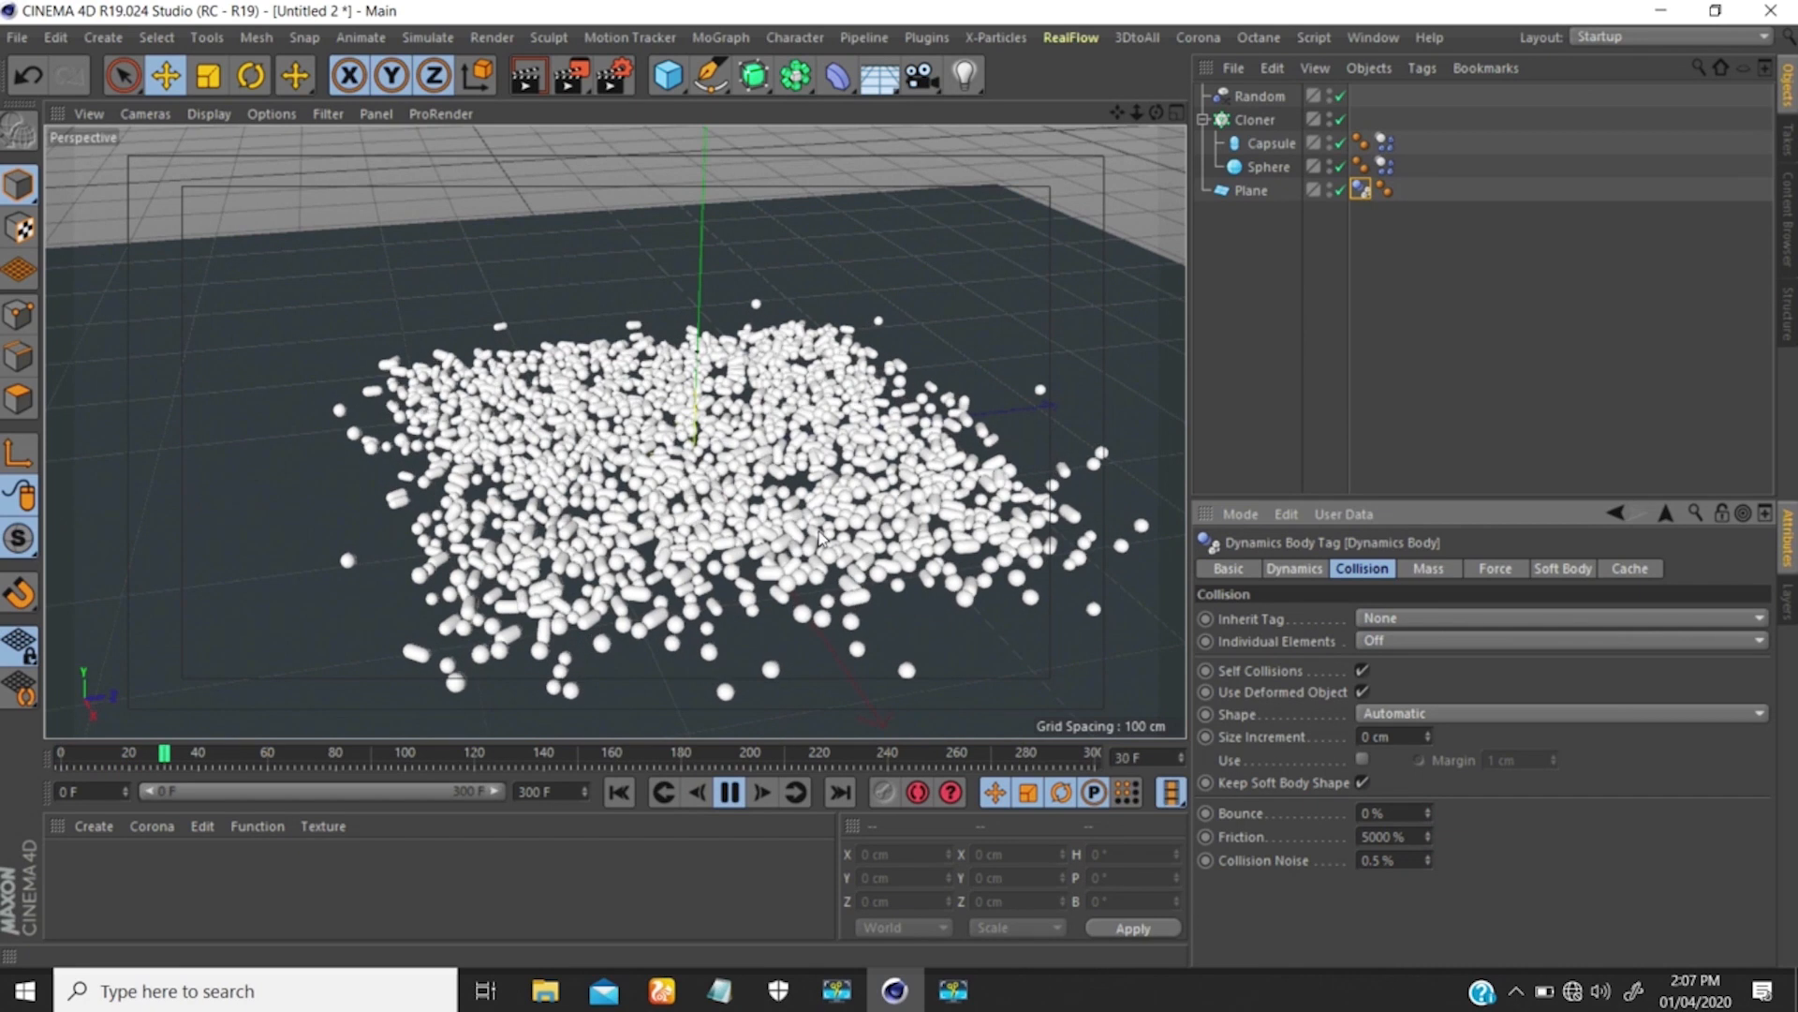
Stop the simulation at frame 39, set the fallen clones as the initial state on the Capsule and Sphere dynamics tags, and rewind.
key(F8)
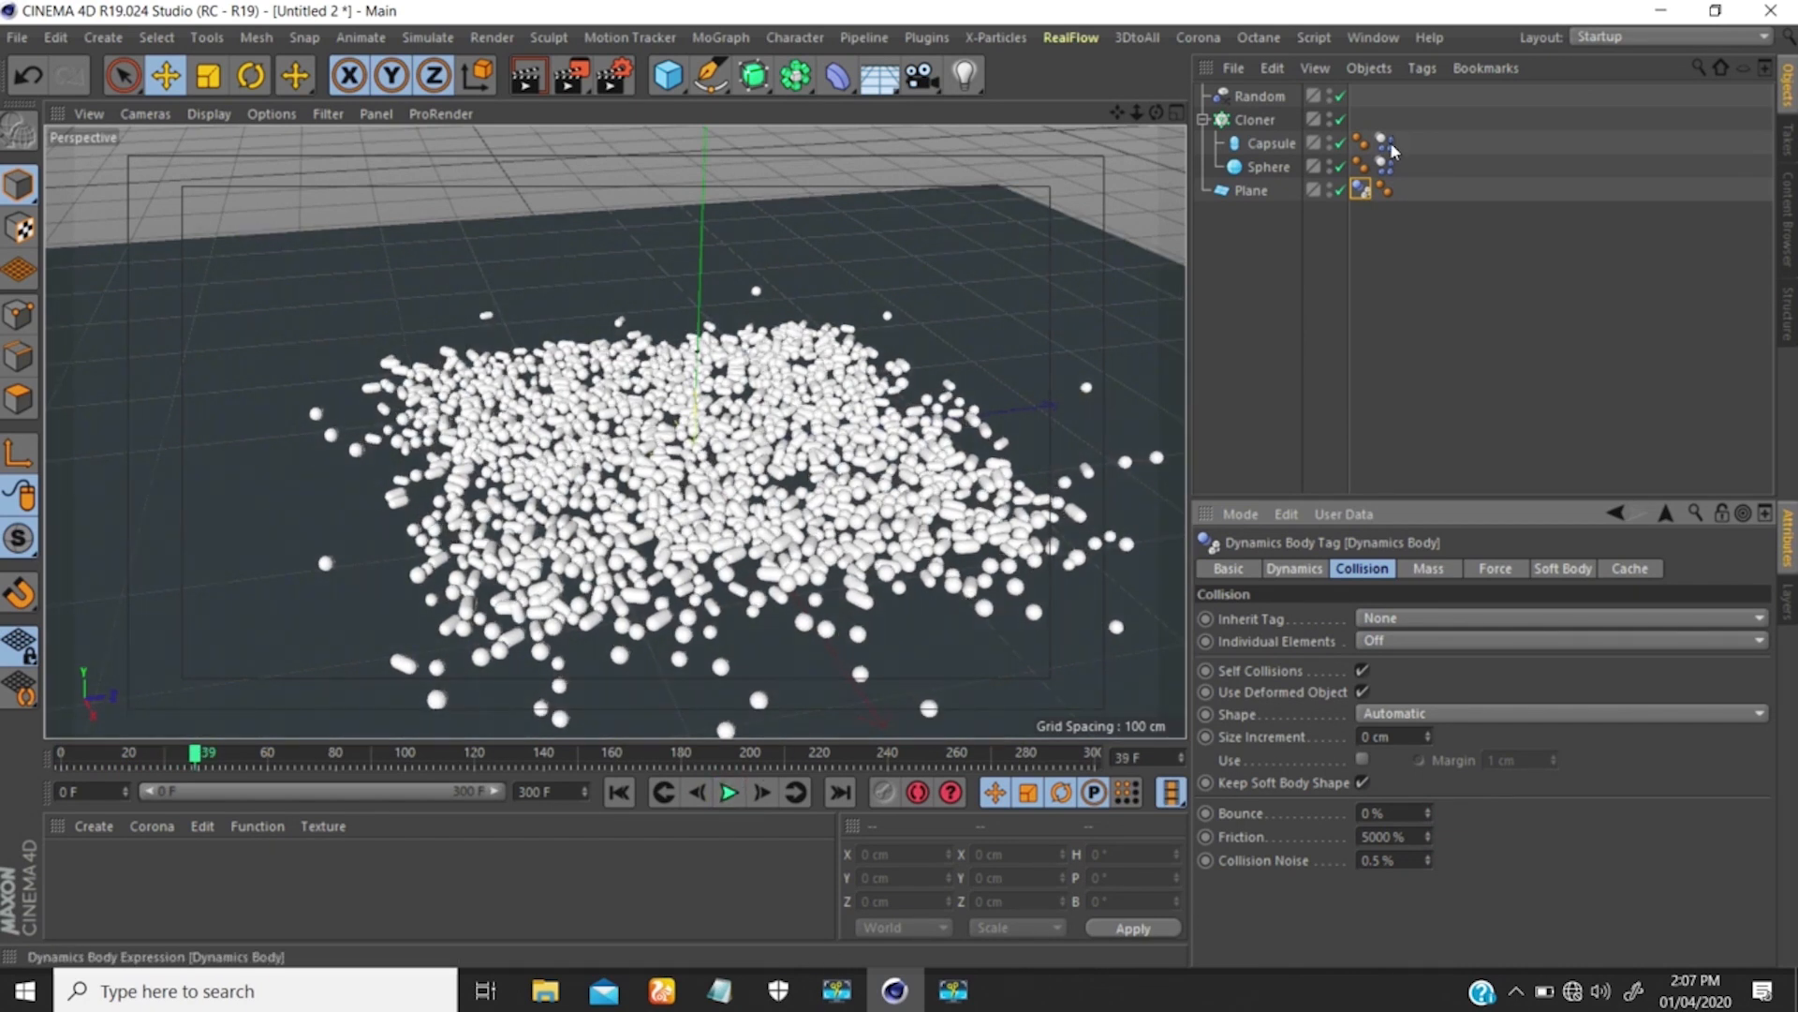
drag(1410, 164, 1387, 137)
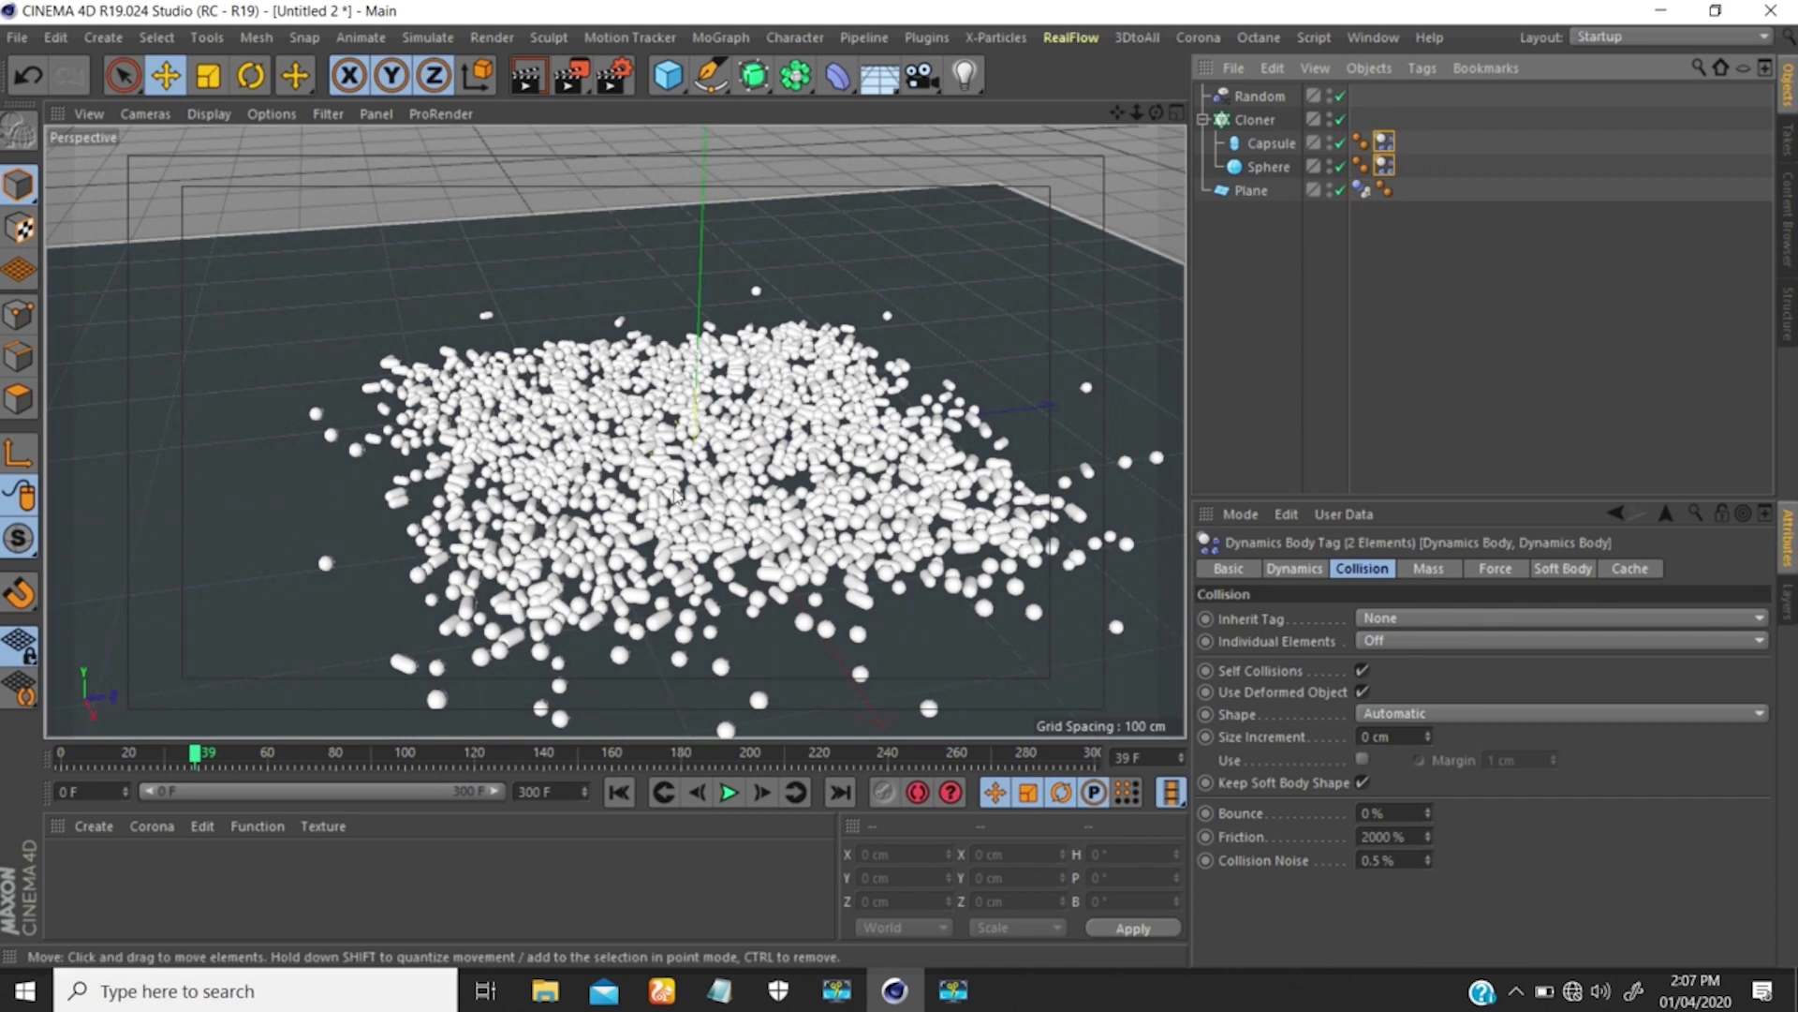
click(1289, 569)
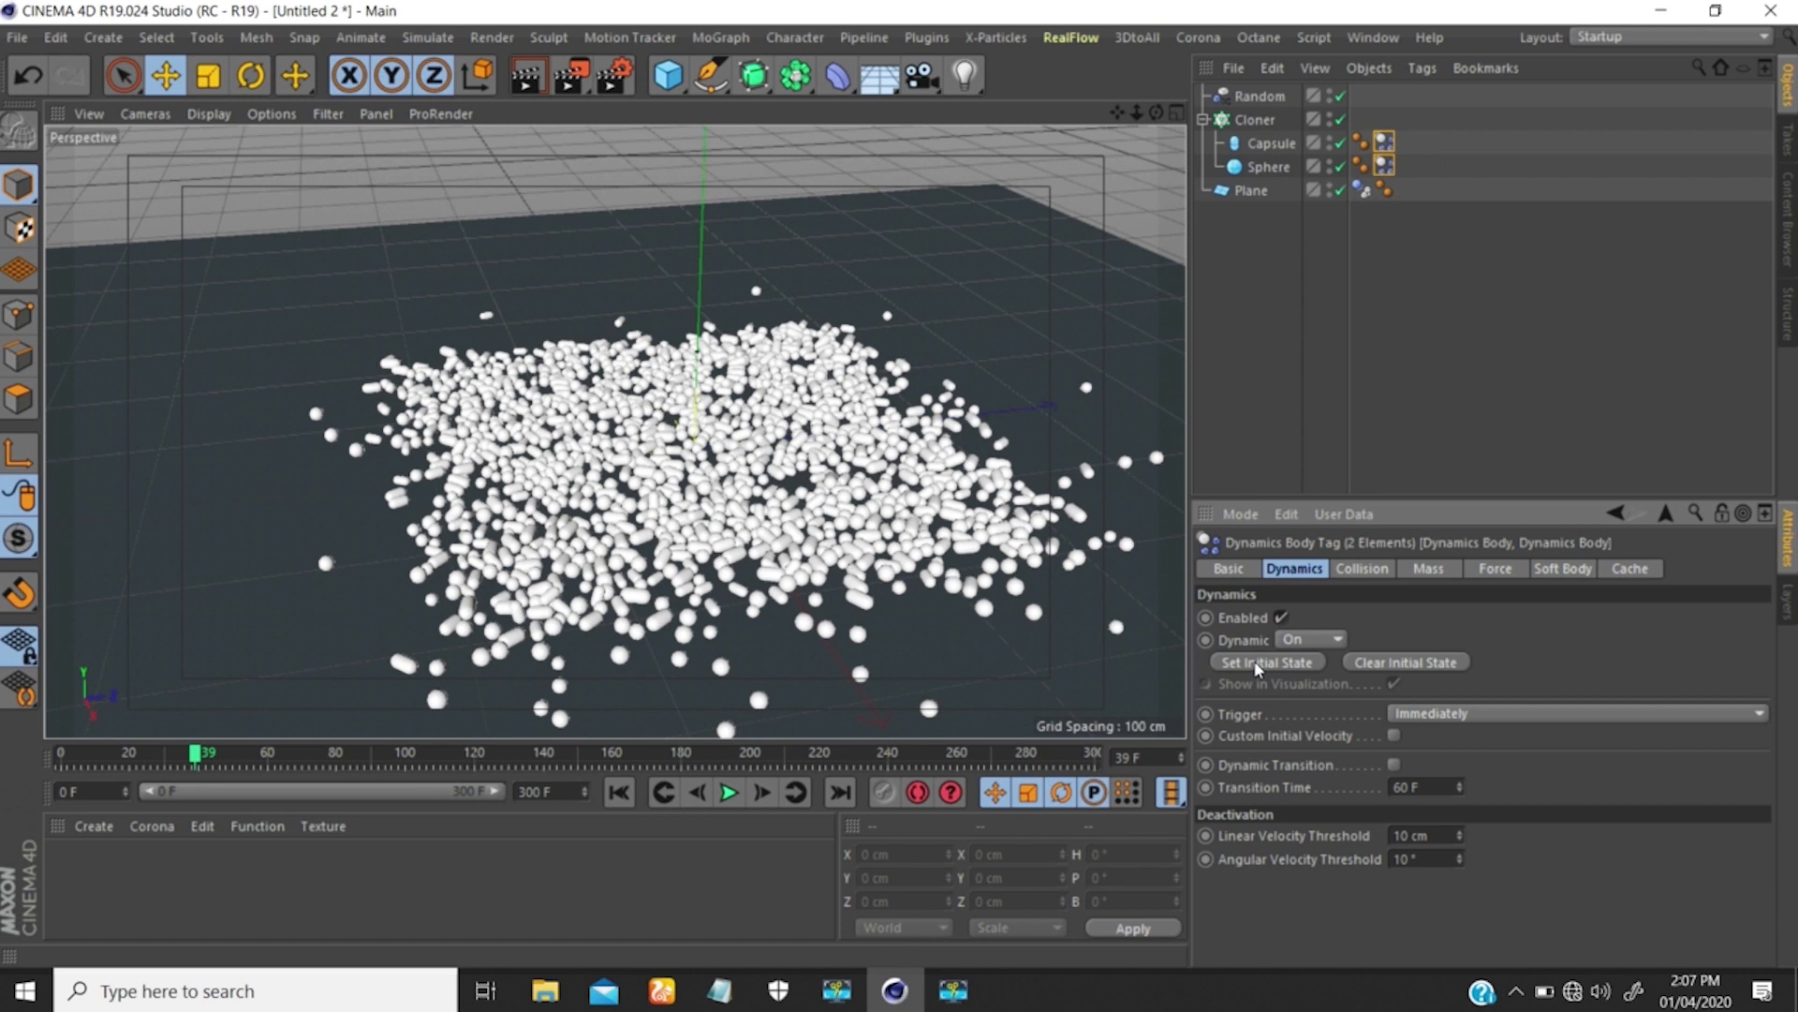
click(618, 792)
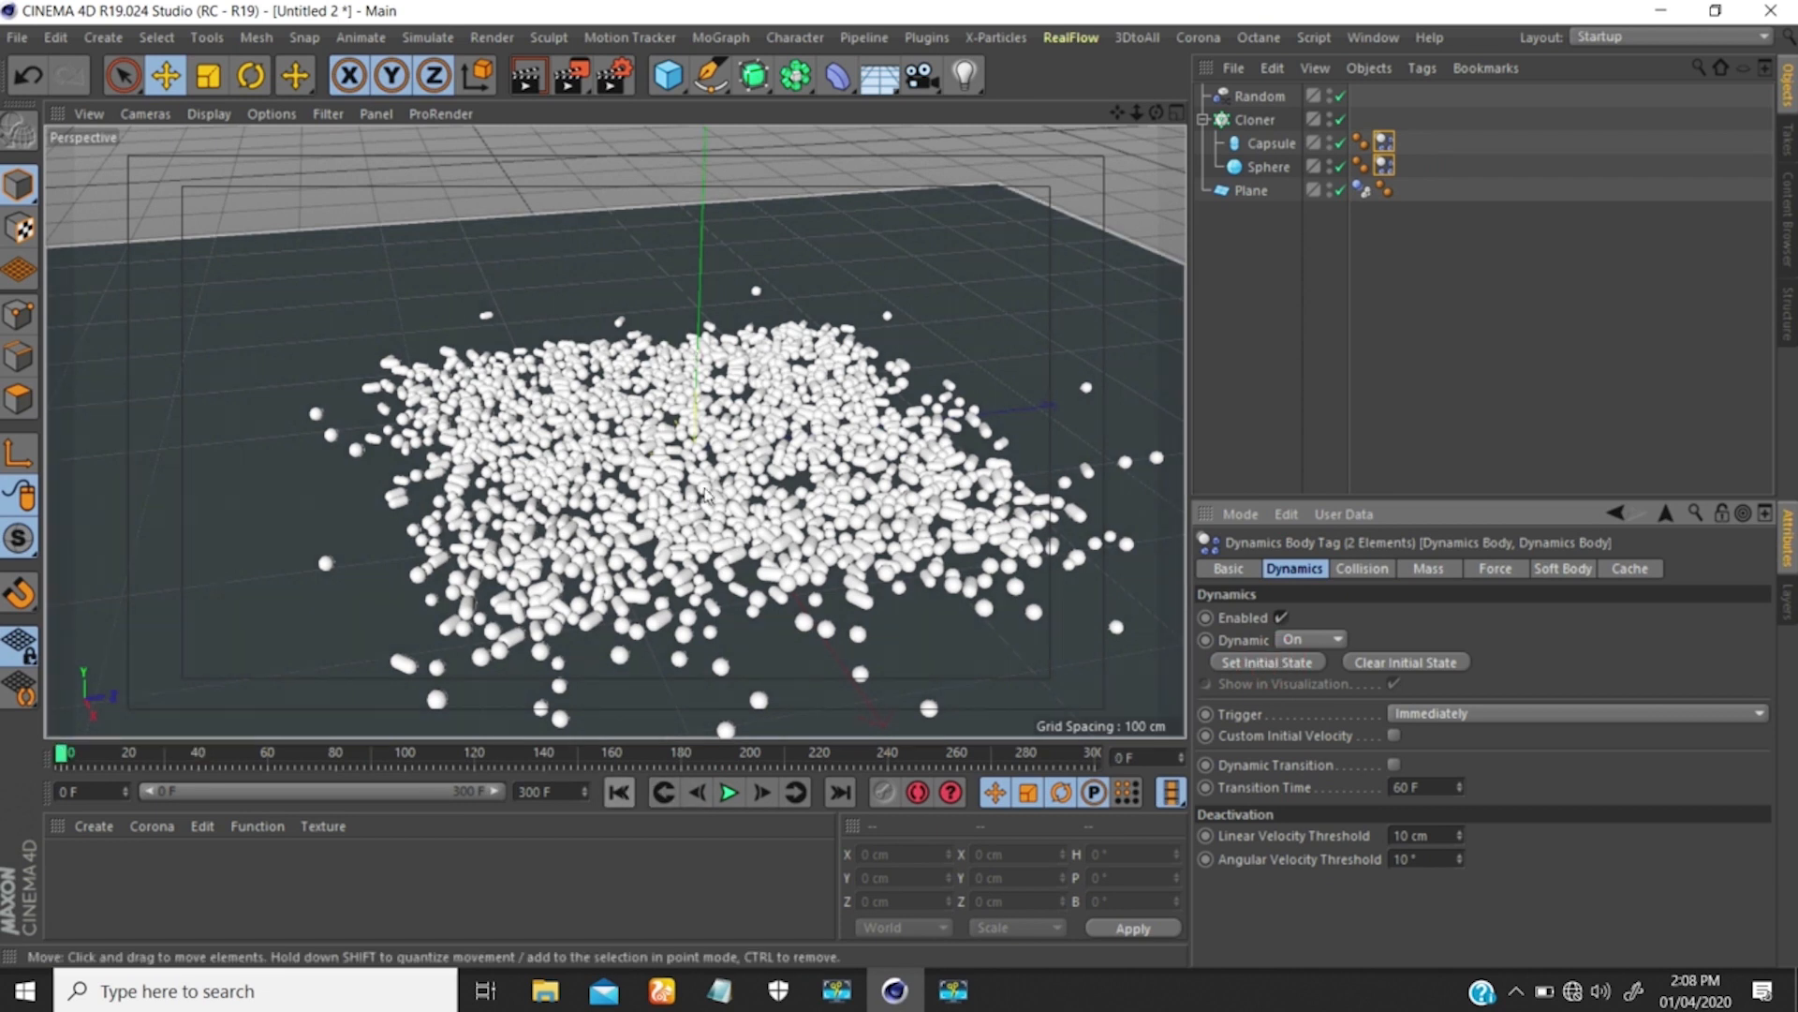
Play the simulation from the new initial state, rewind to the start, and inspect the settled clones on the plane.
scroll(711, 481, down, 6)
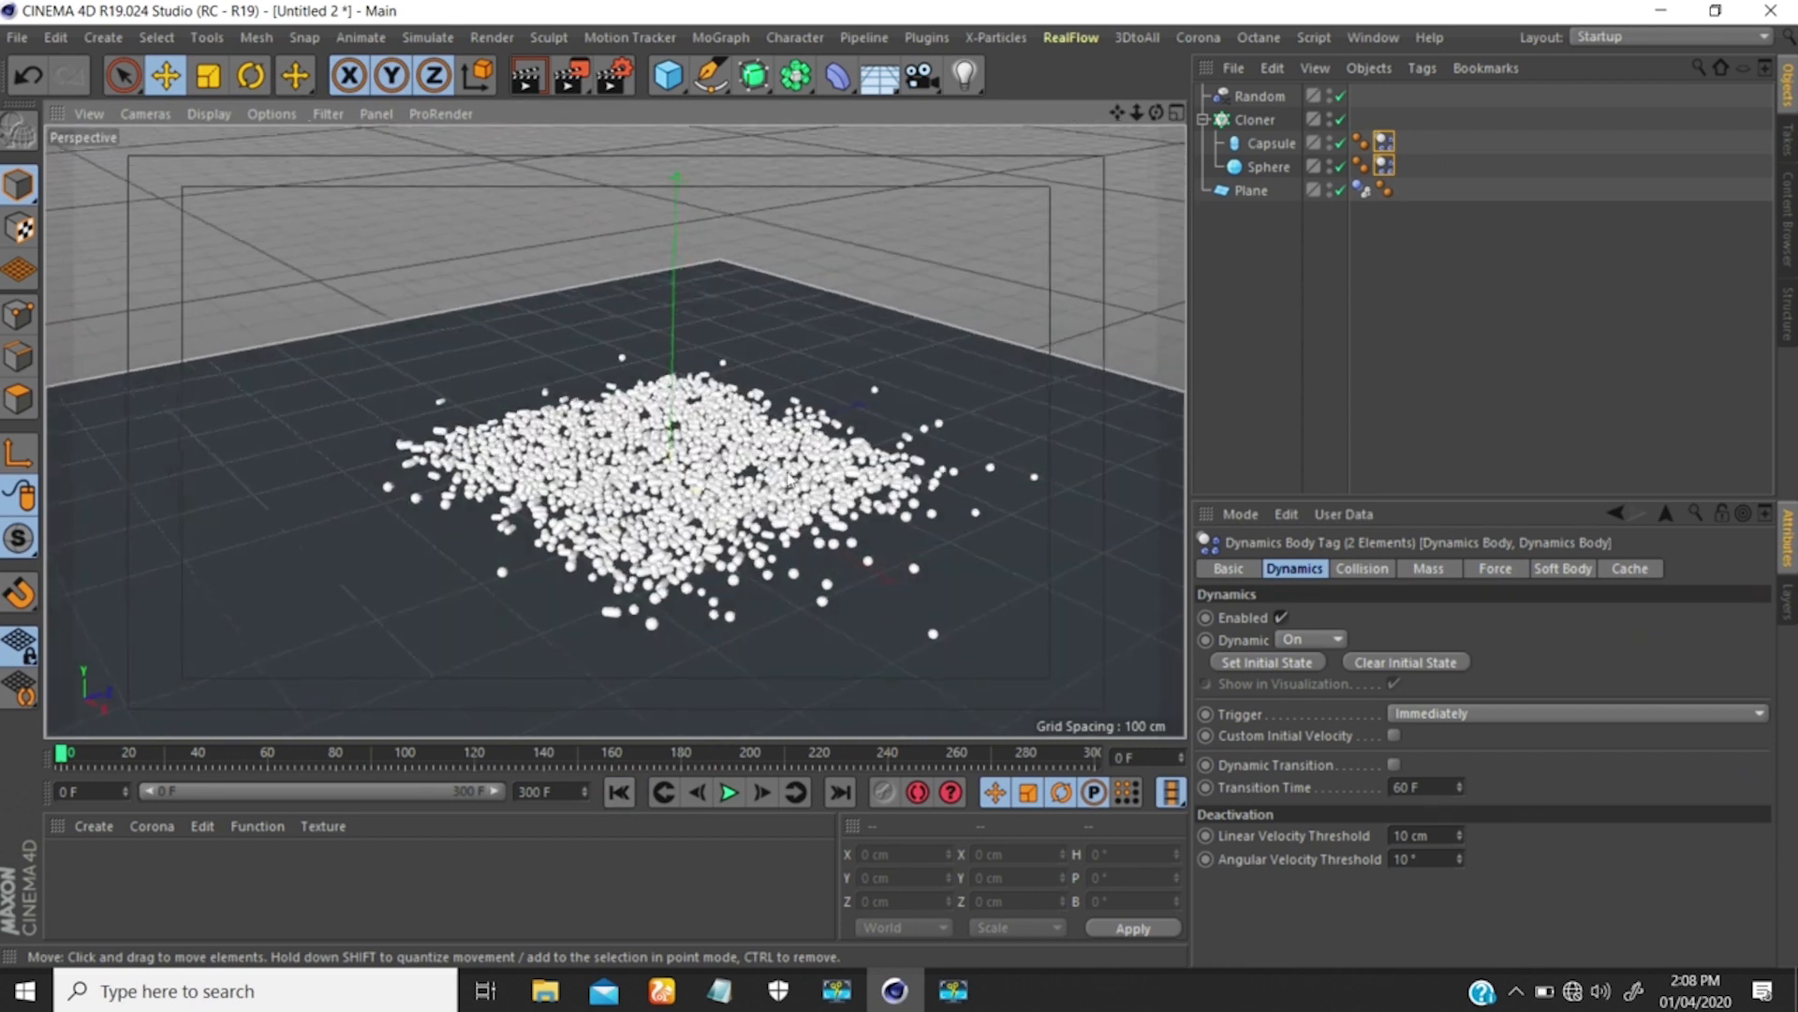
click(731, 793)
click(619, 792)
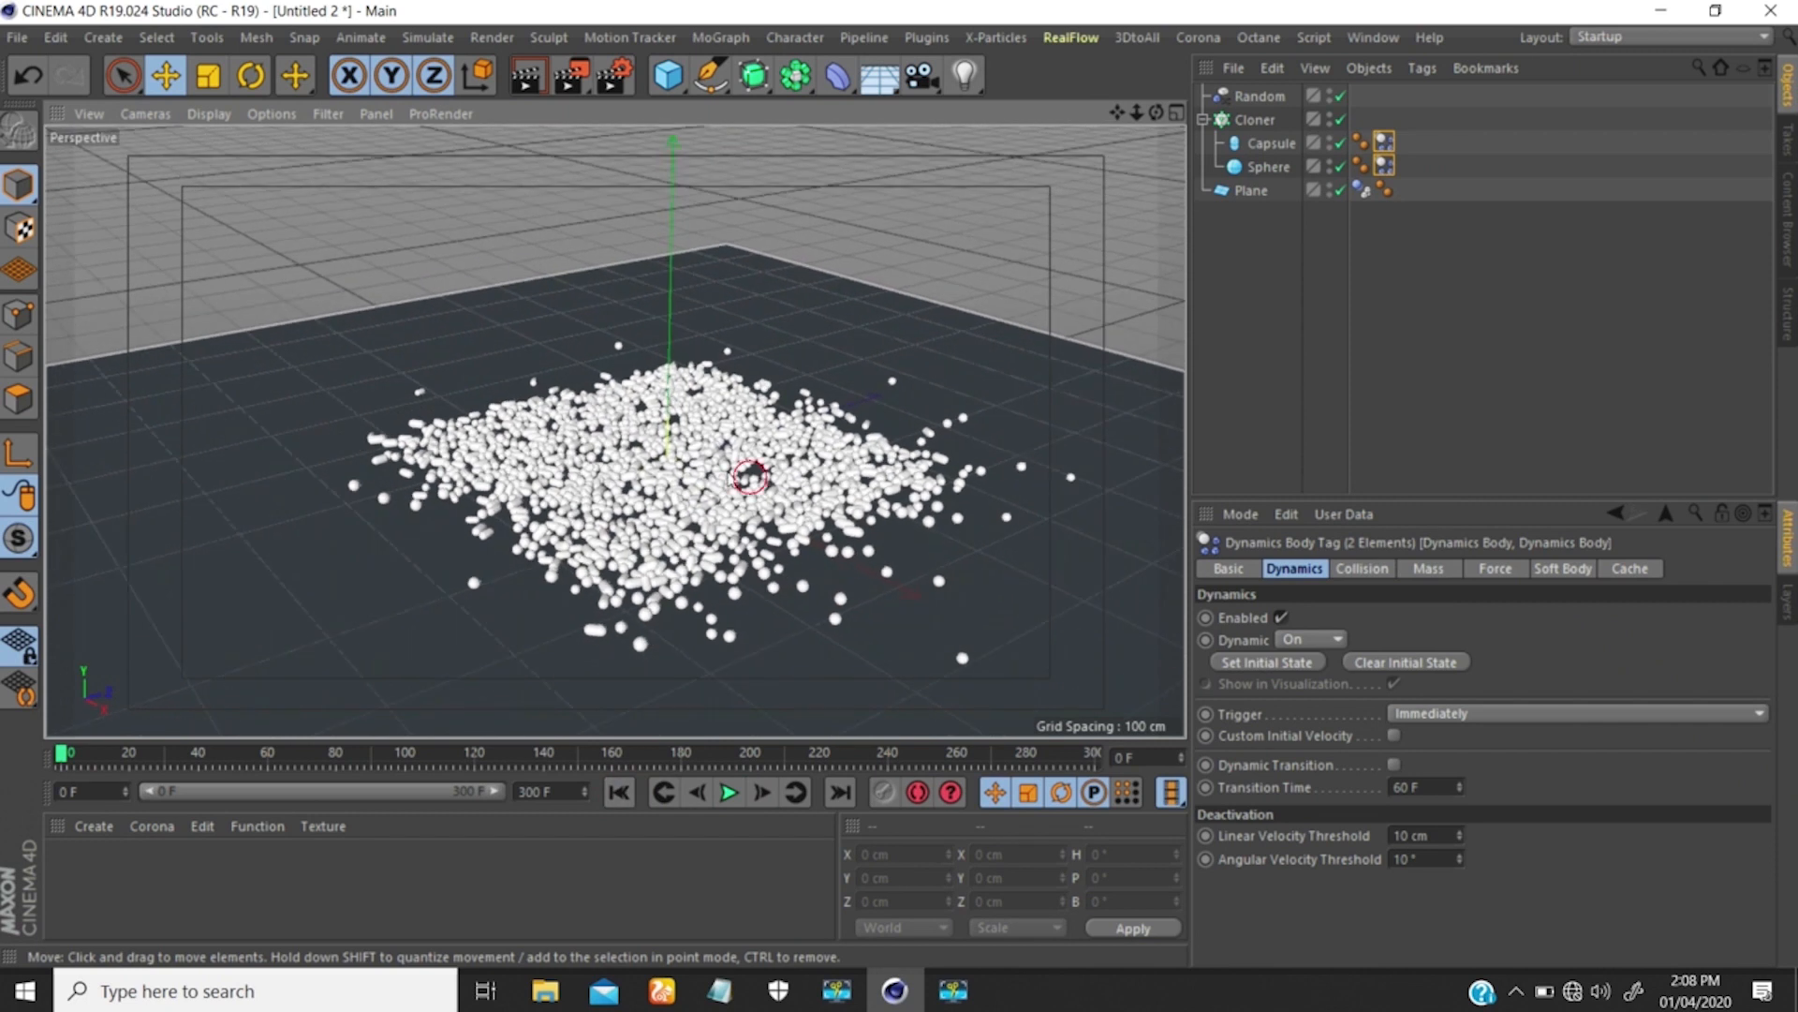
alt+drag(750, 476, 715, 482)
alt+middle_drag(715, 482, 749, 492)
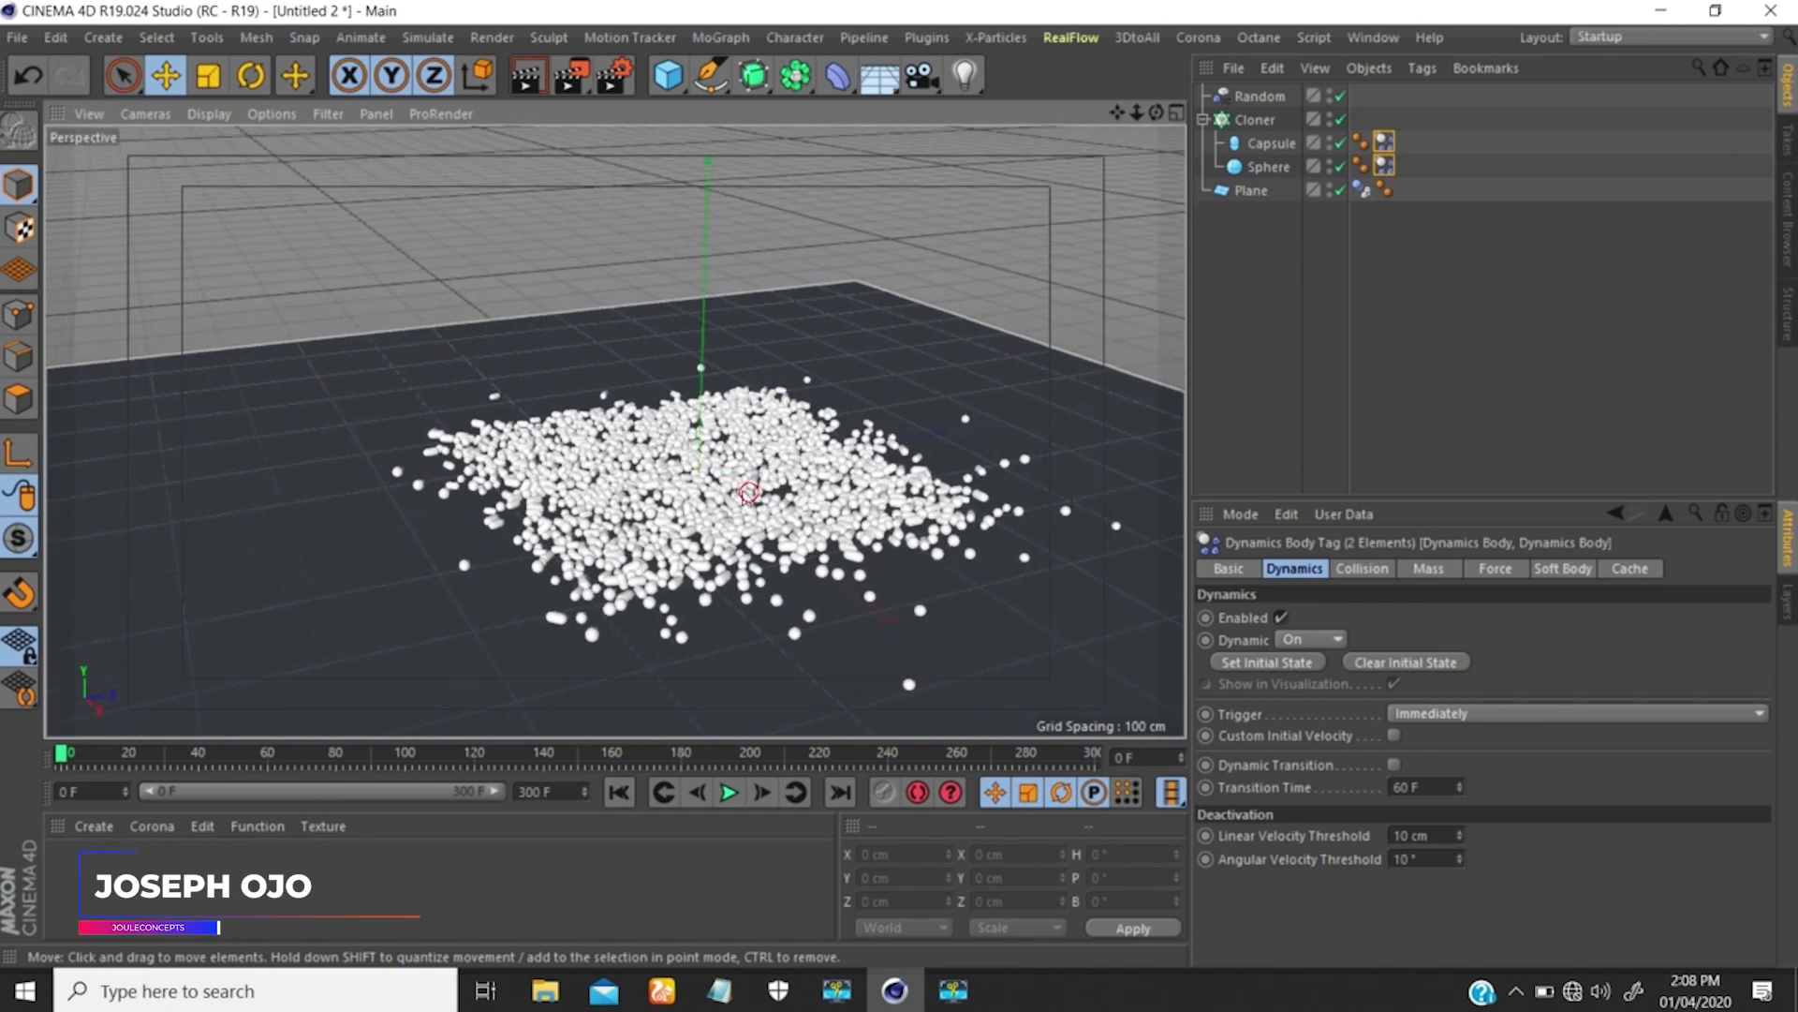
alt+drag(749, 492, 759, 480)
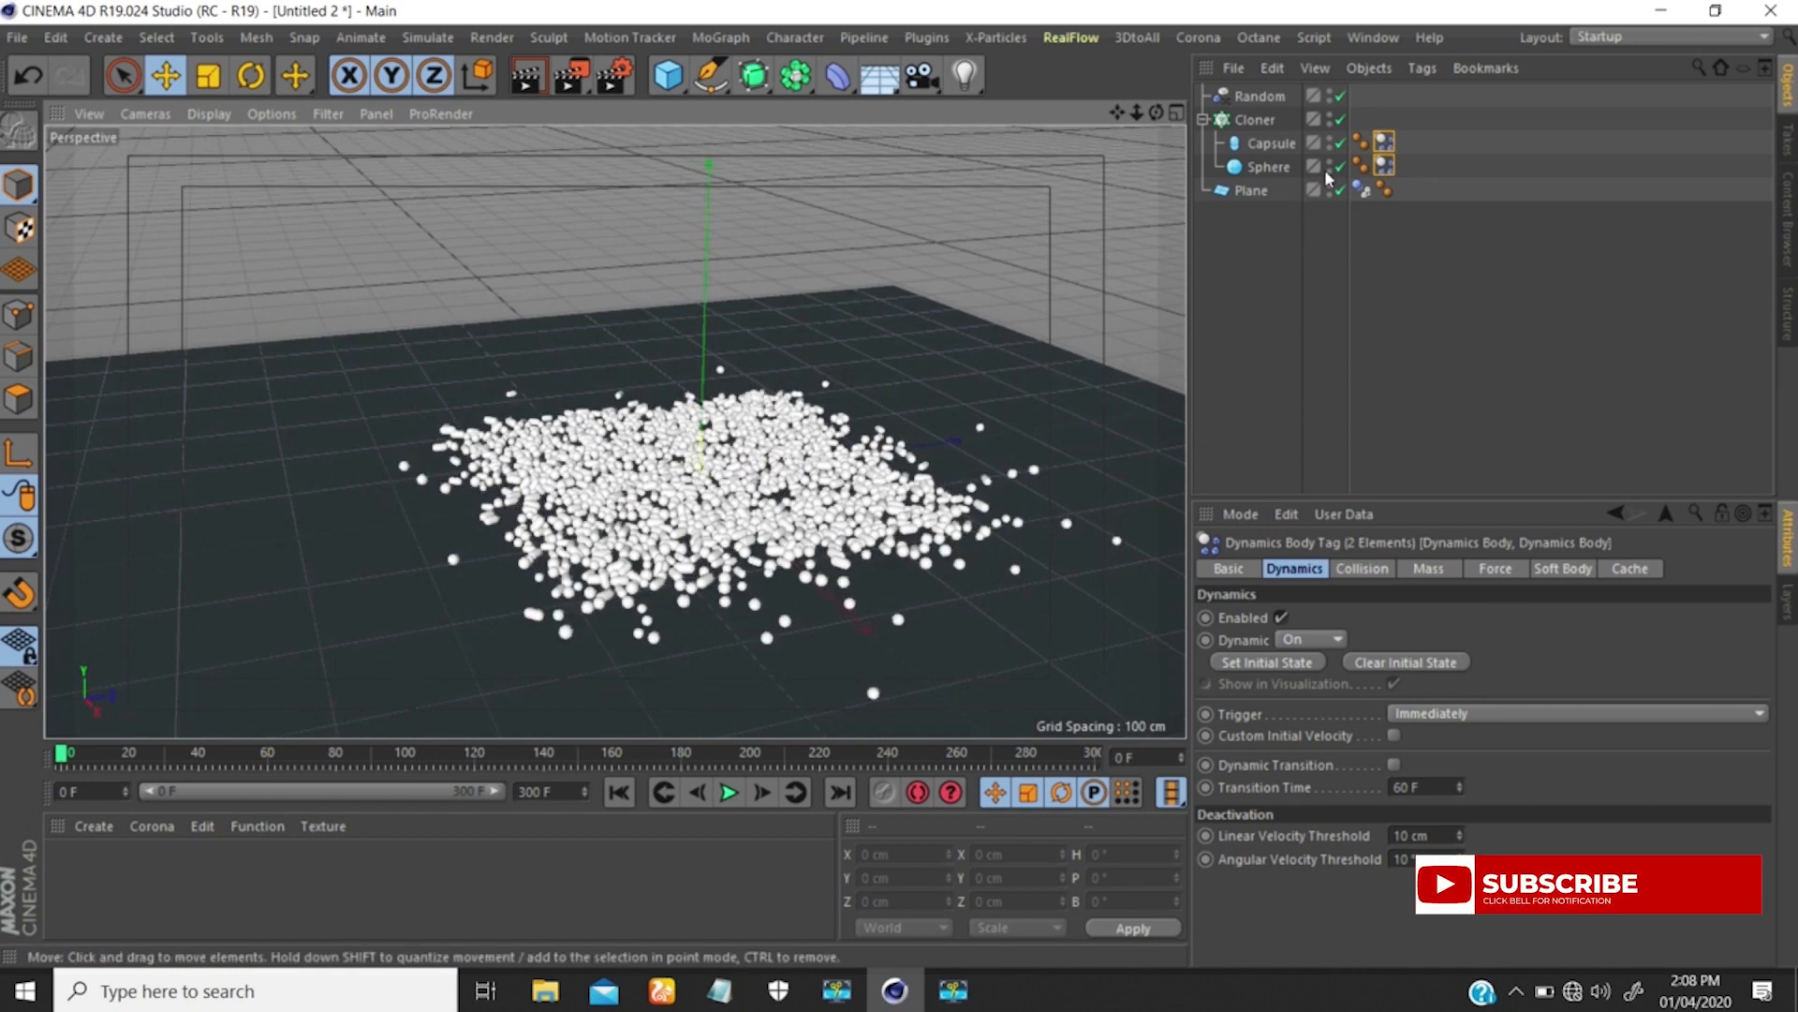
Detach the list of particle forces as a floating palette and add a Rotation force to the scene.
drag(1411, 169, 1402, 144)
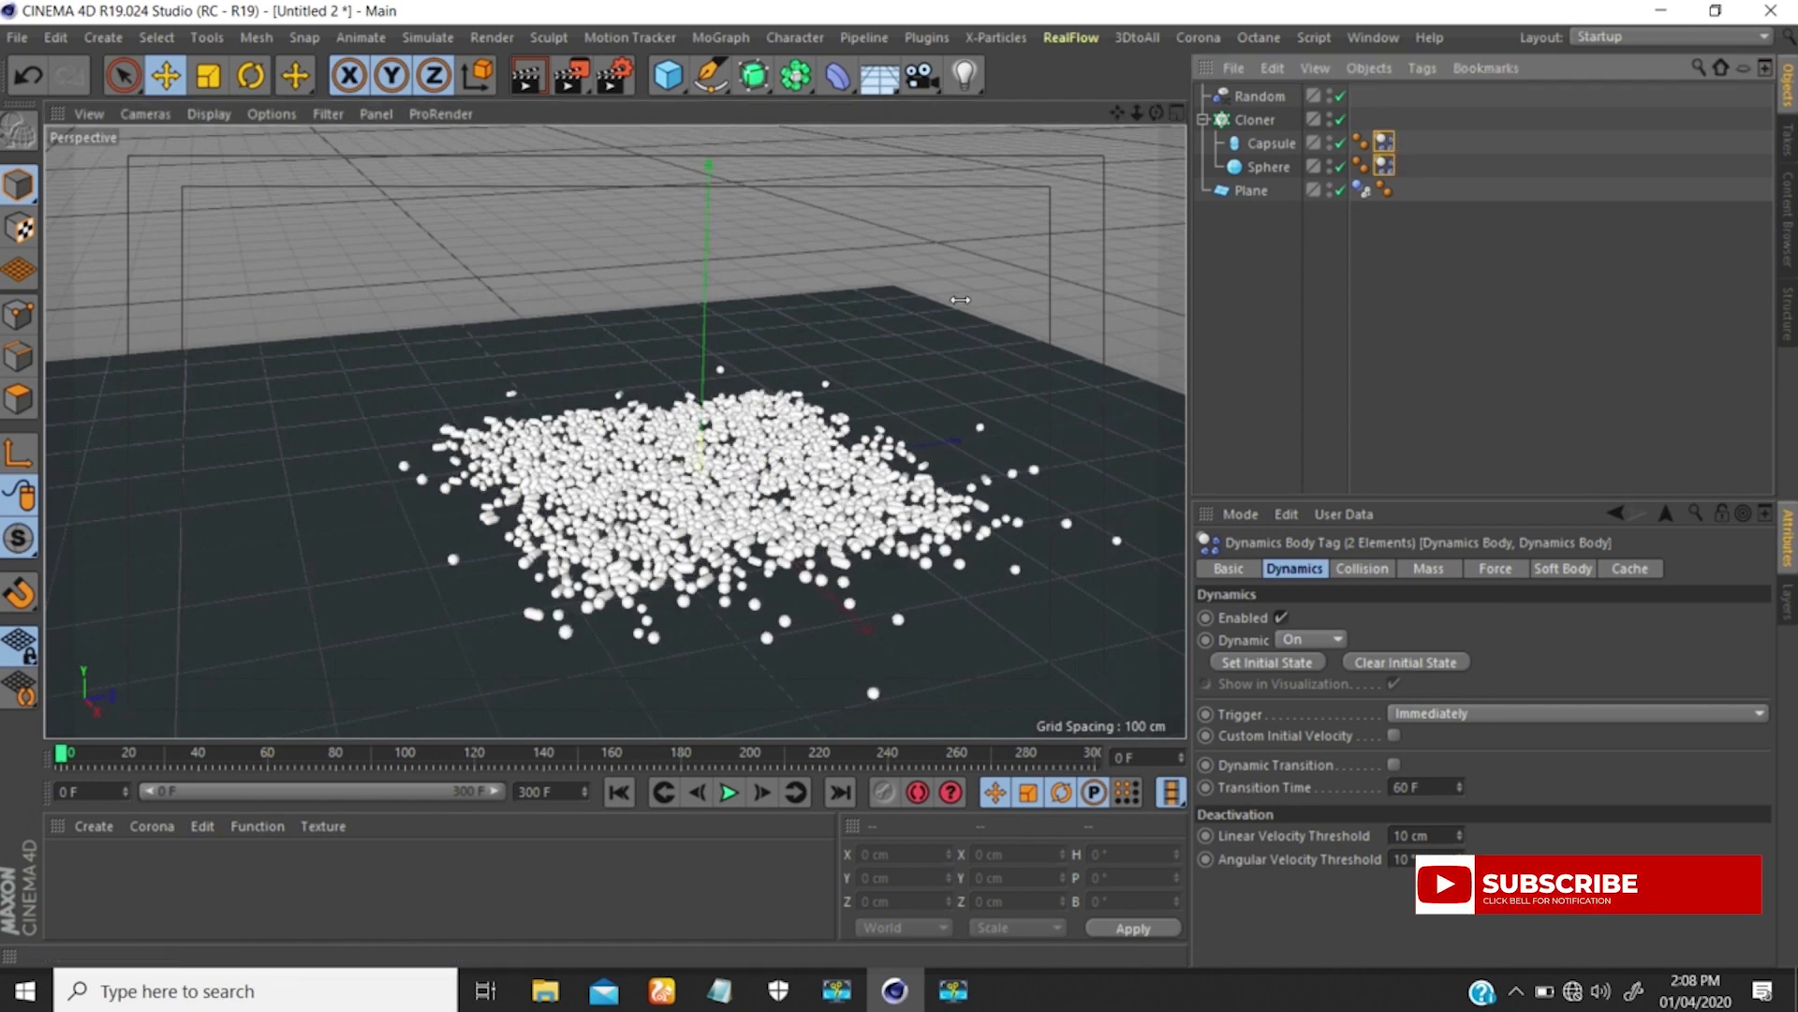
click(428, 38)
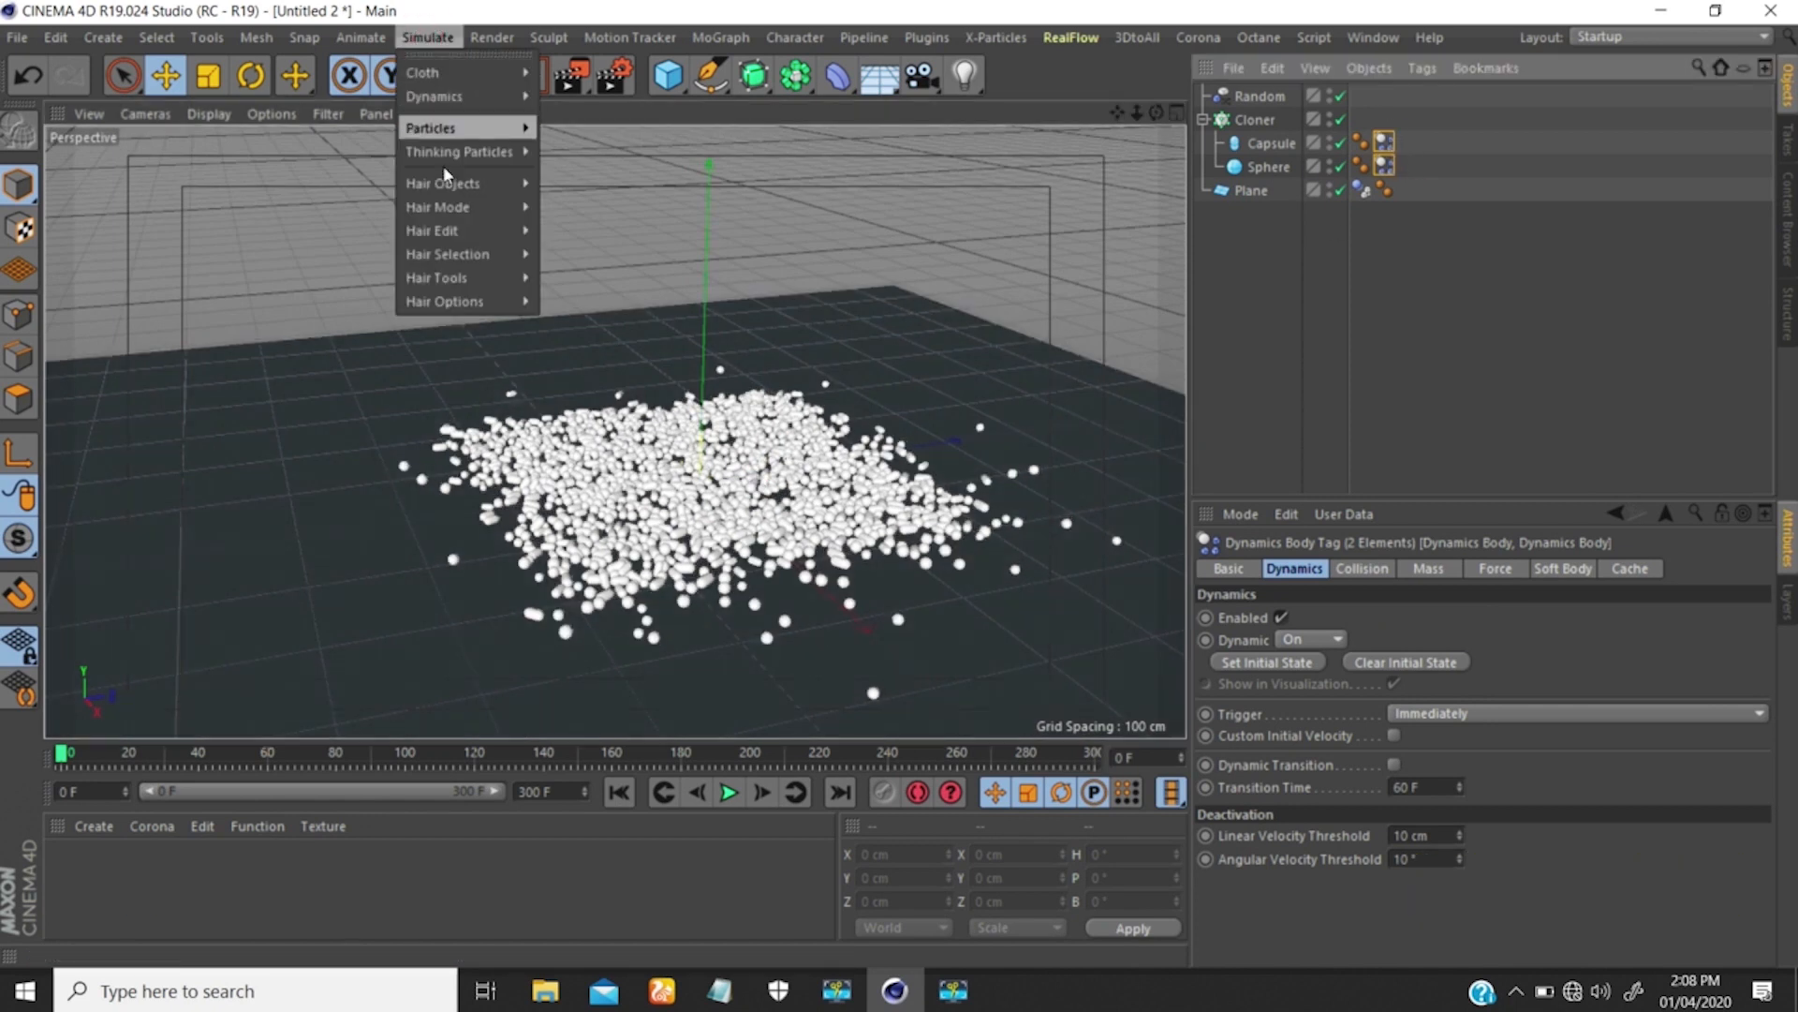
mouse_move(466, 129)
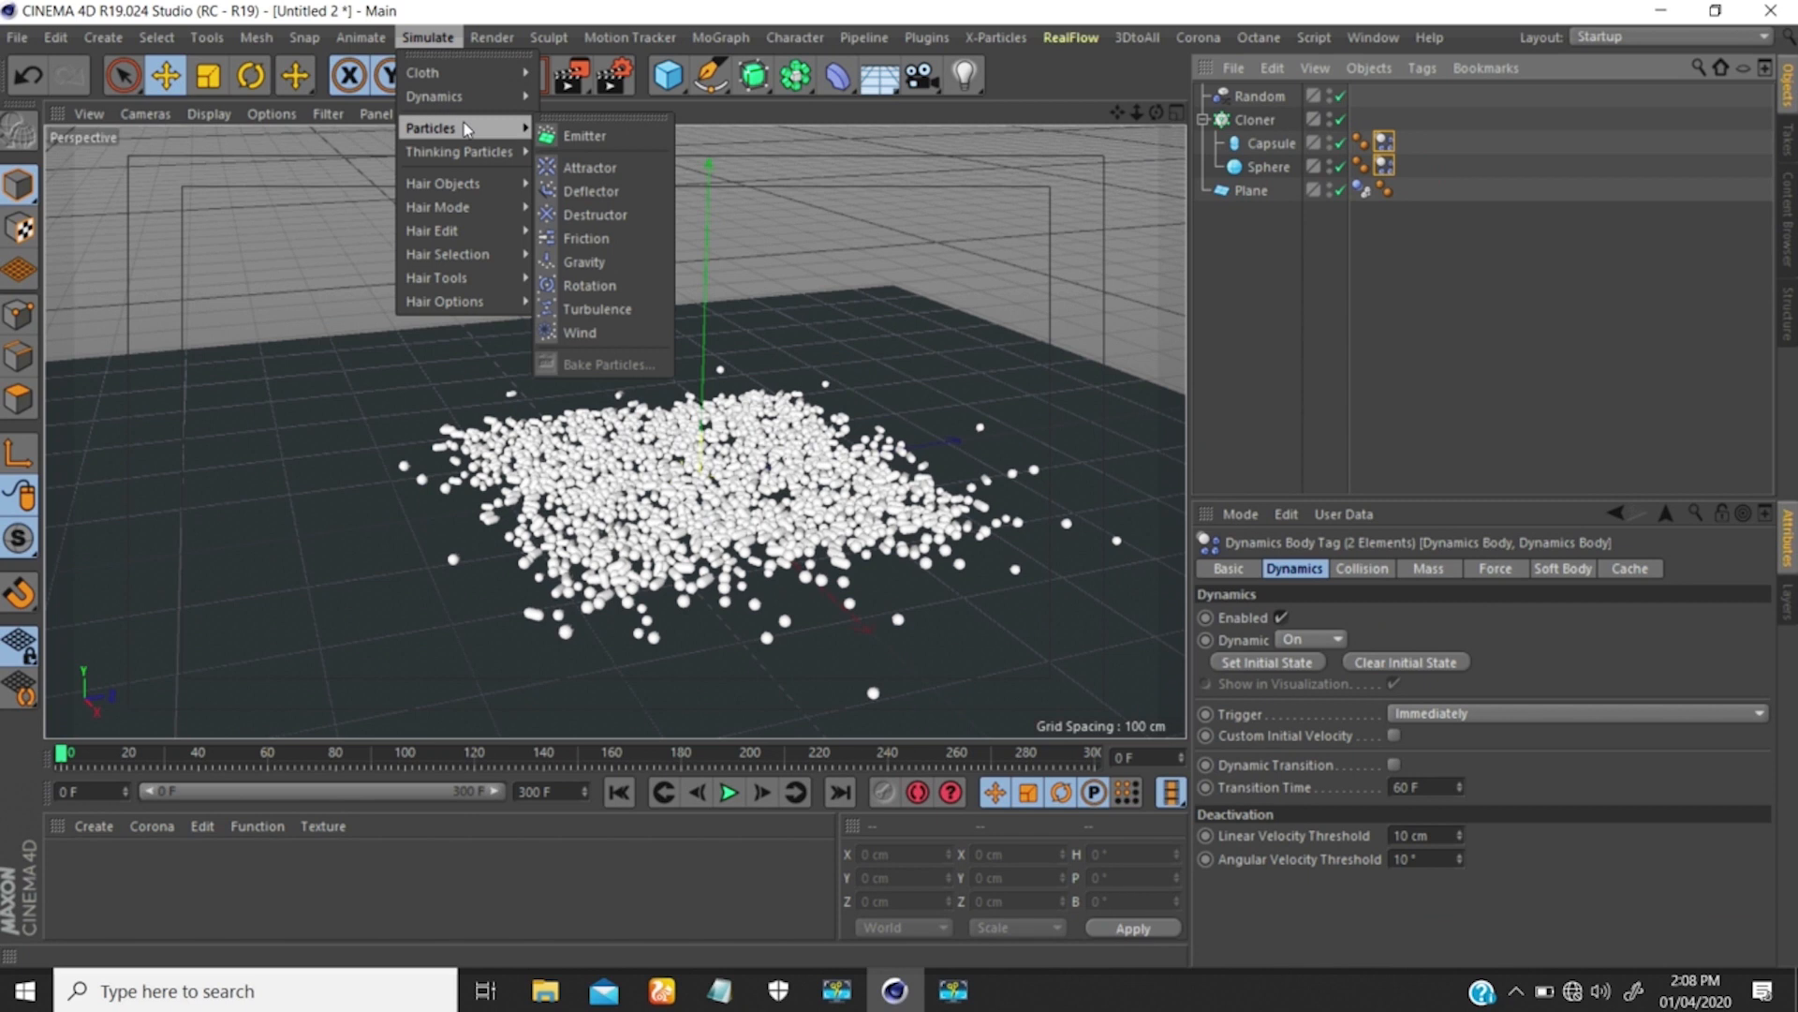
click(592, 119)
drag(585, 94, 165, 250)
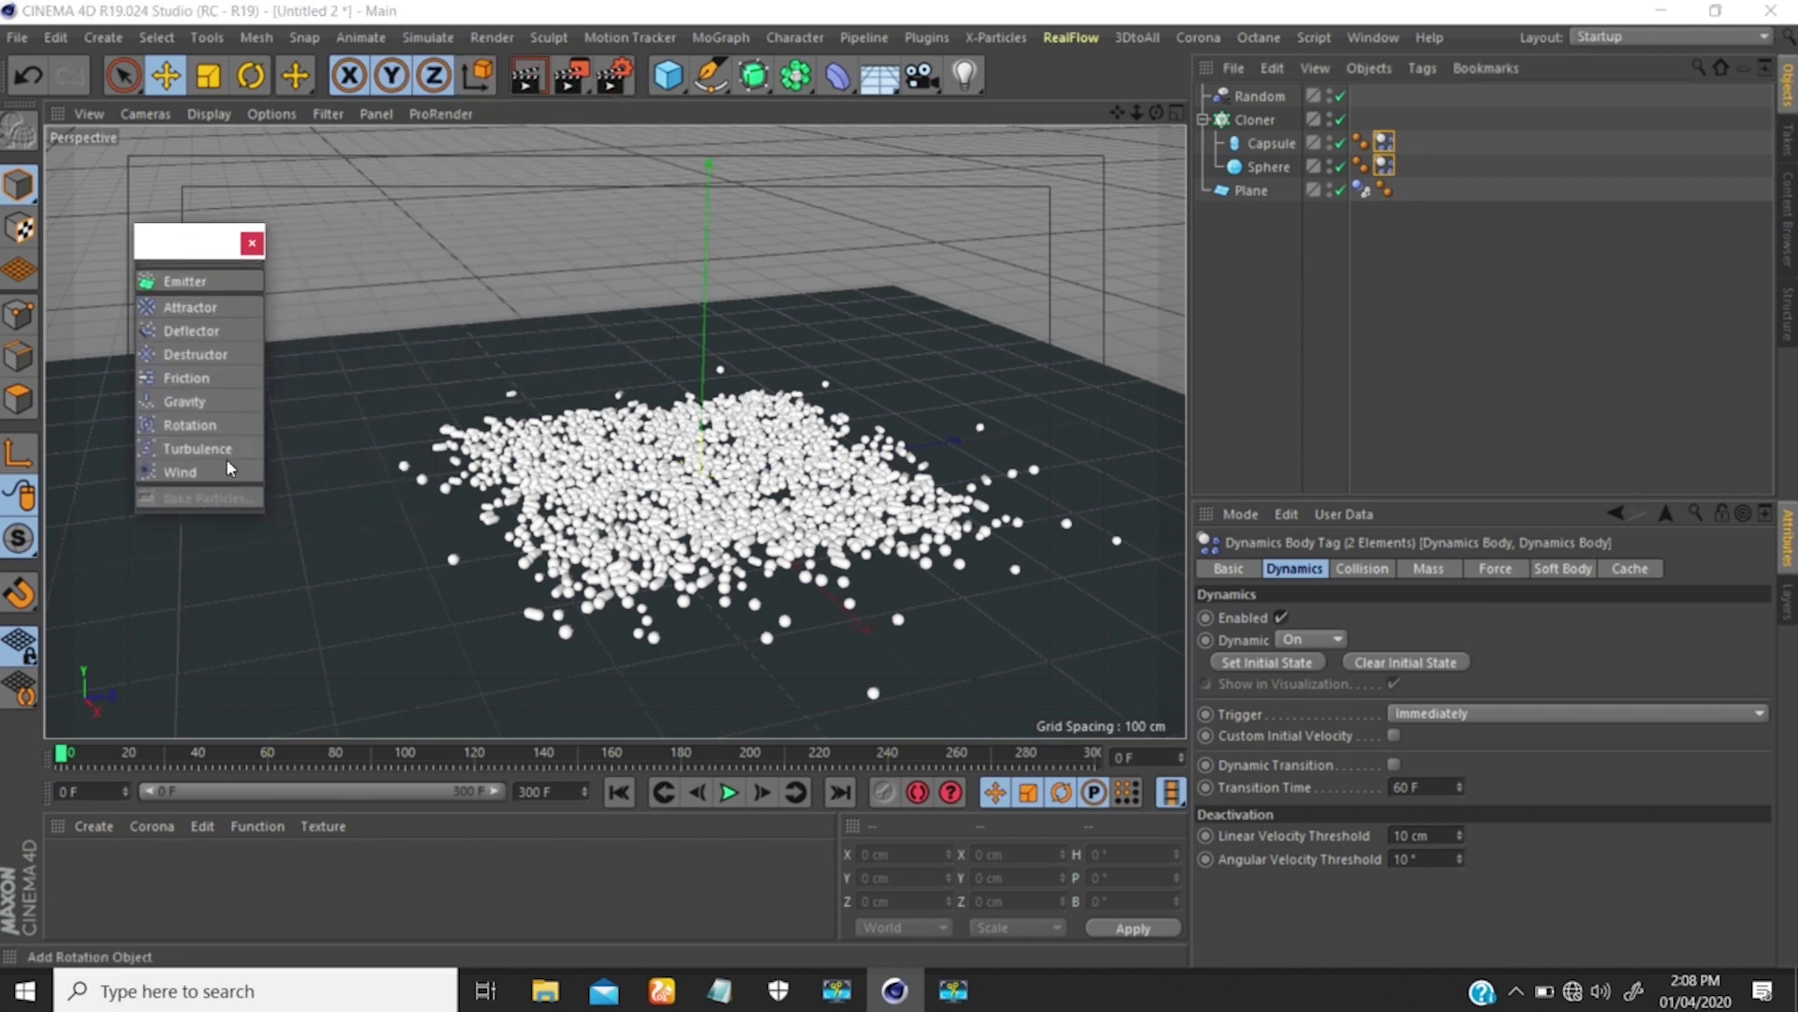
click(189, 426)
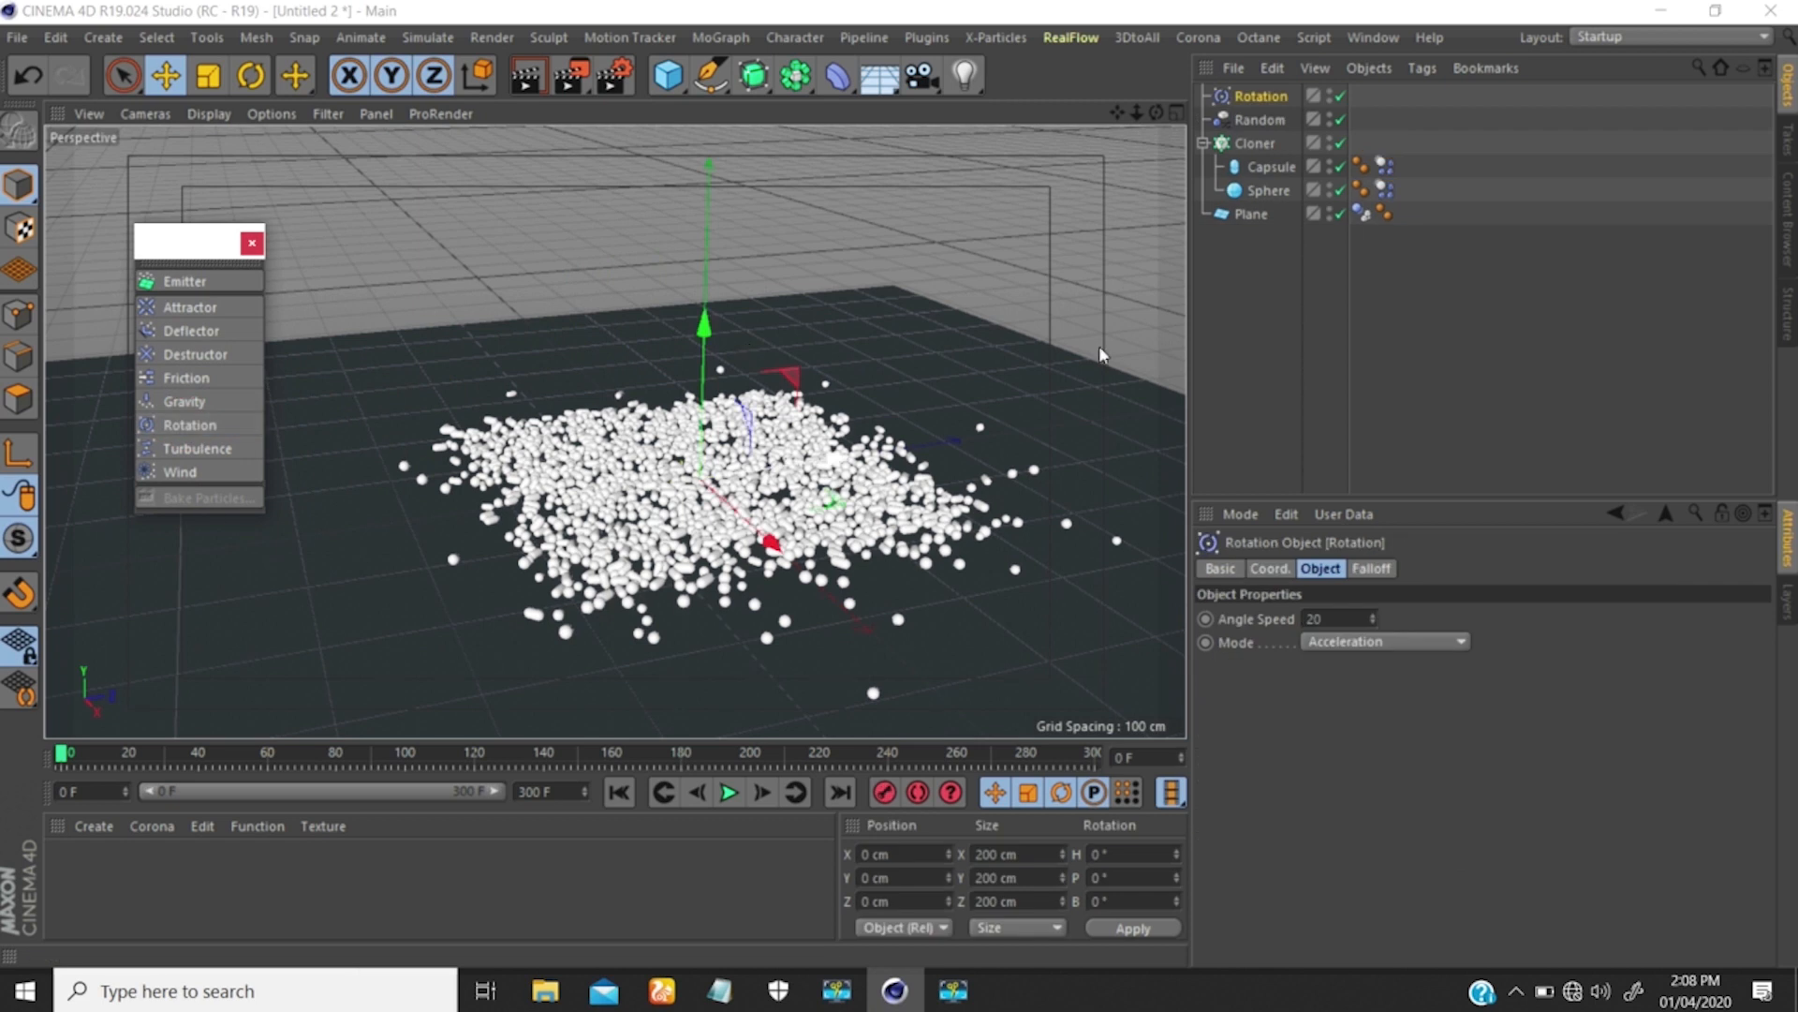
Change the force mode to Include on both the Capsule and Sphere dynamics tags.
click(1410, 186)
drag(1386, 155, 1385, 158)
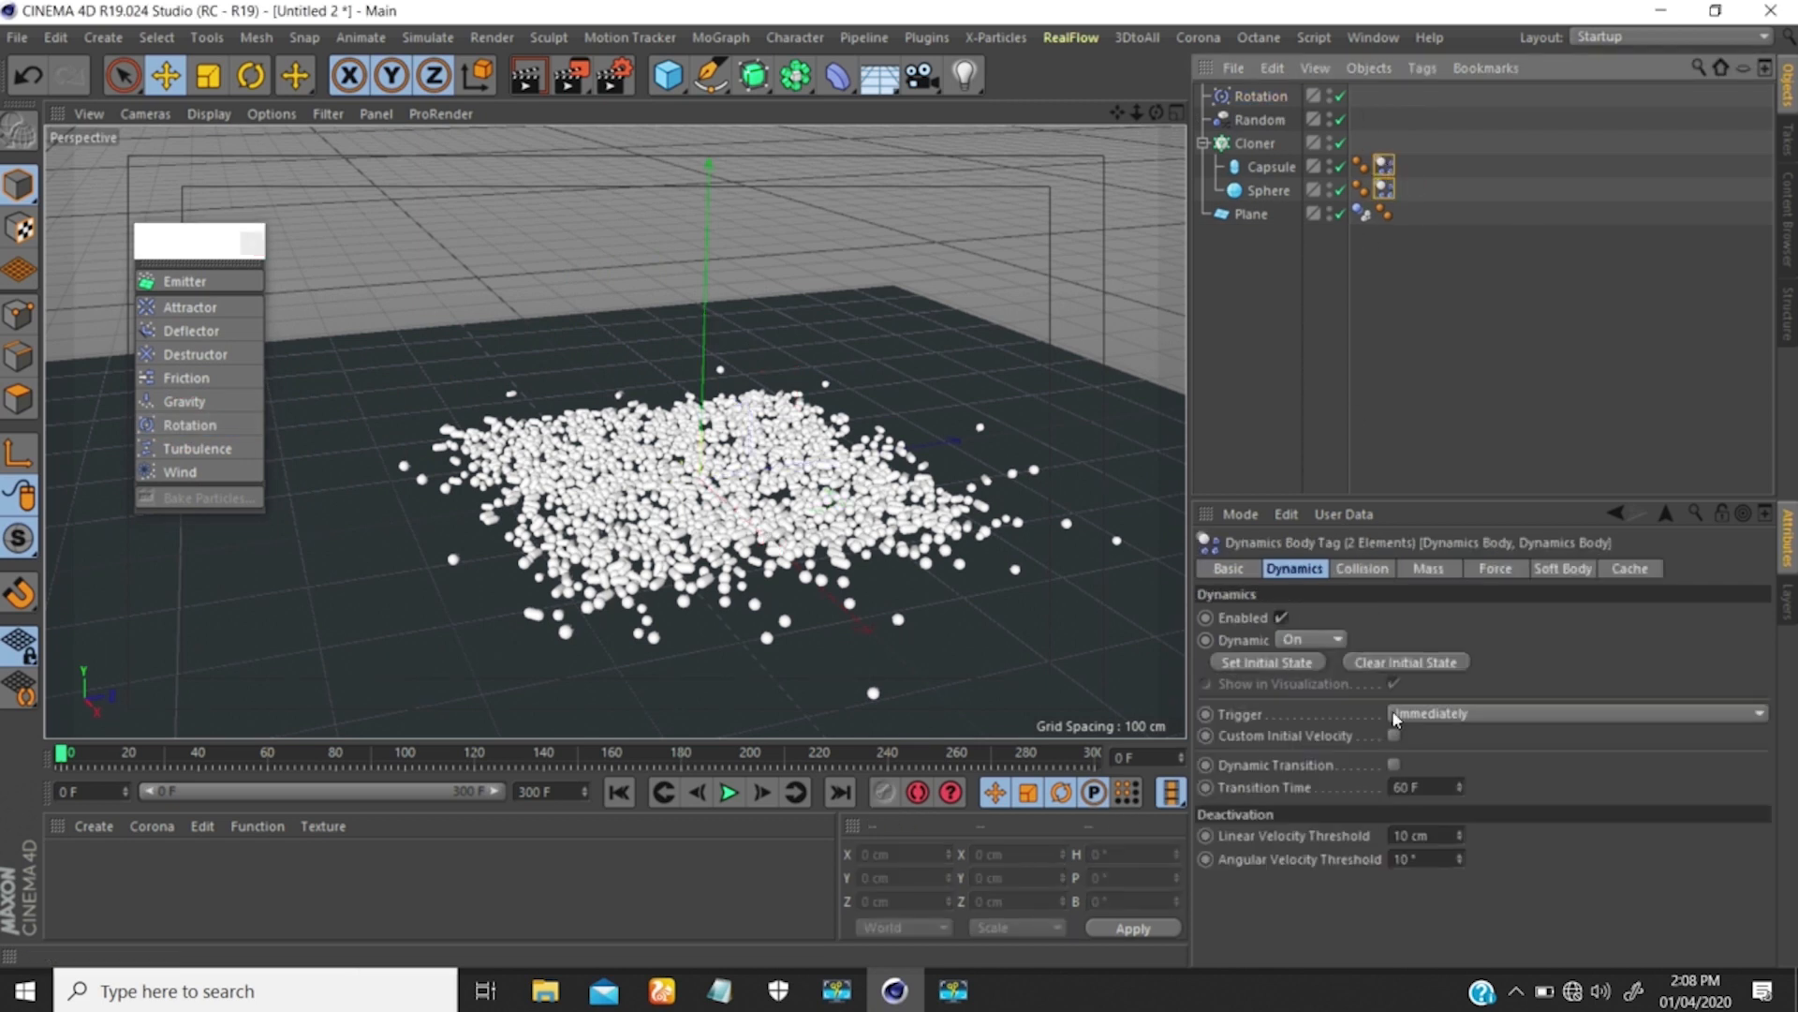
click(1493, 568)
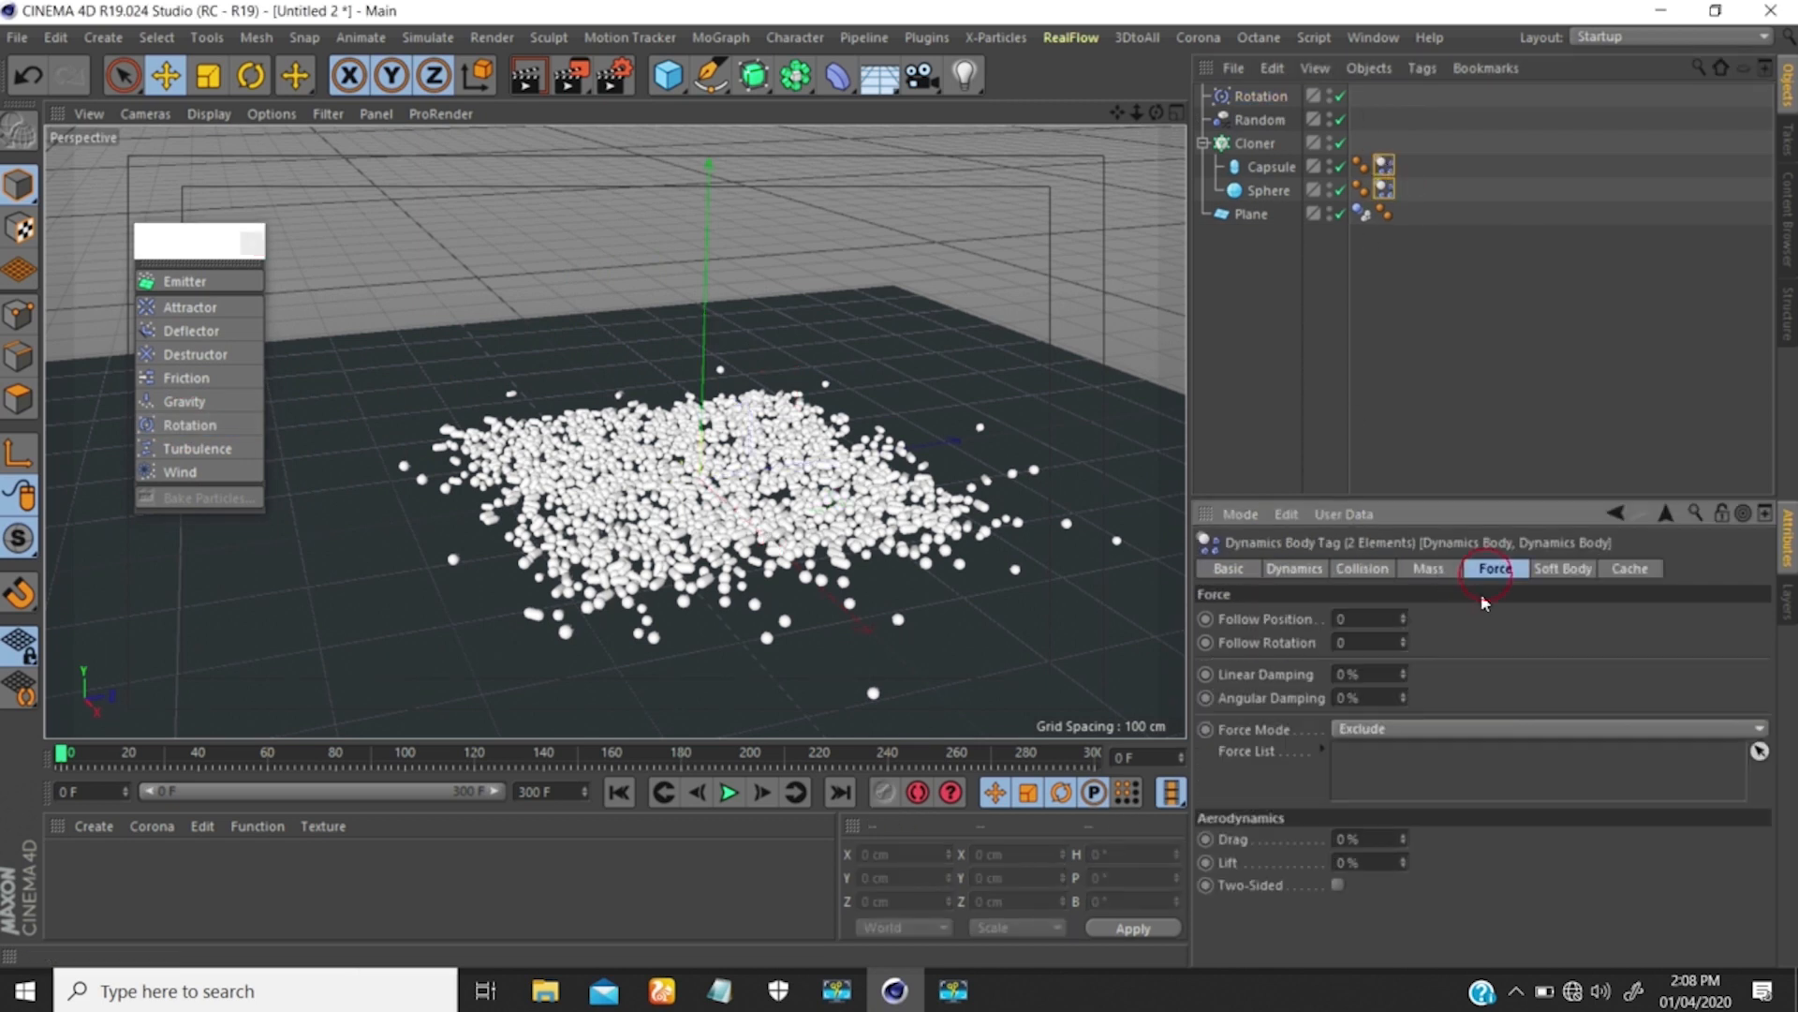
click(1364, 735)
click(1363, 757)
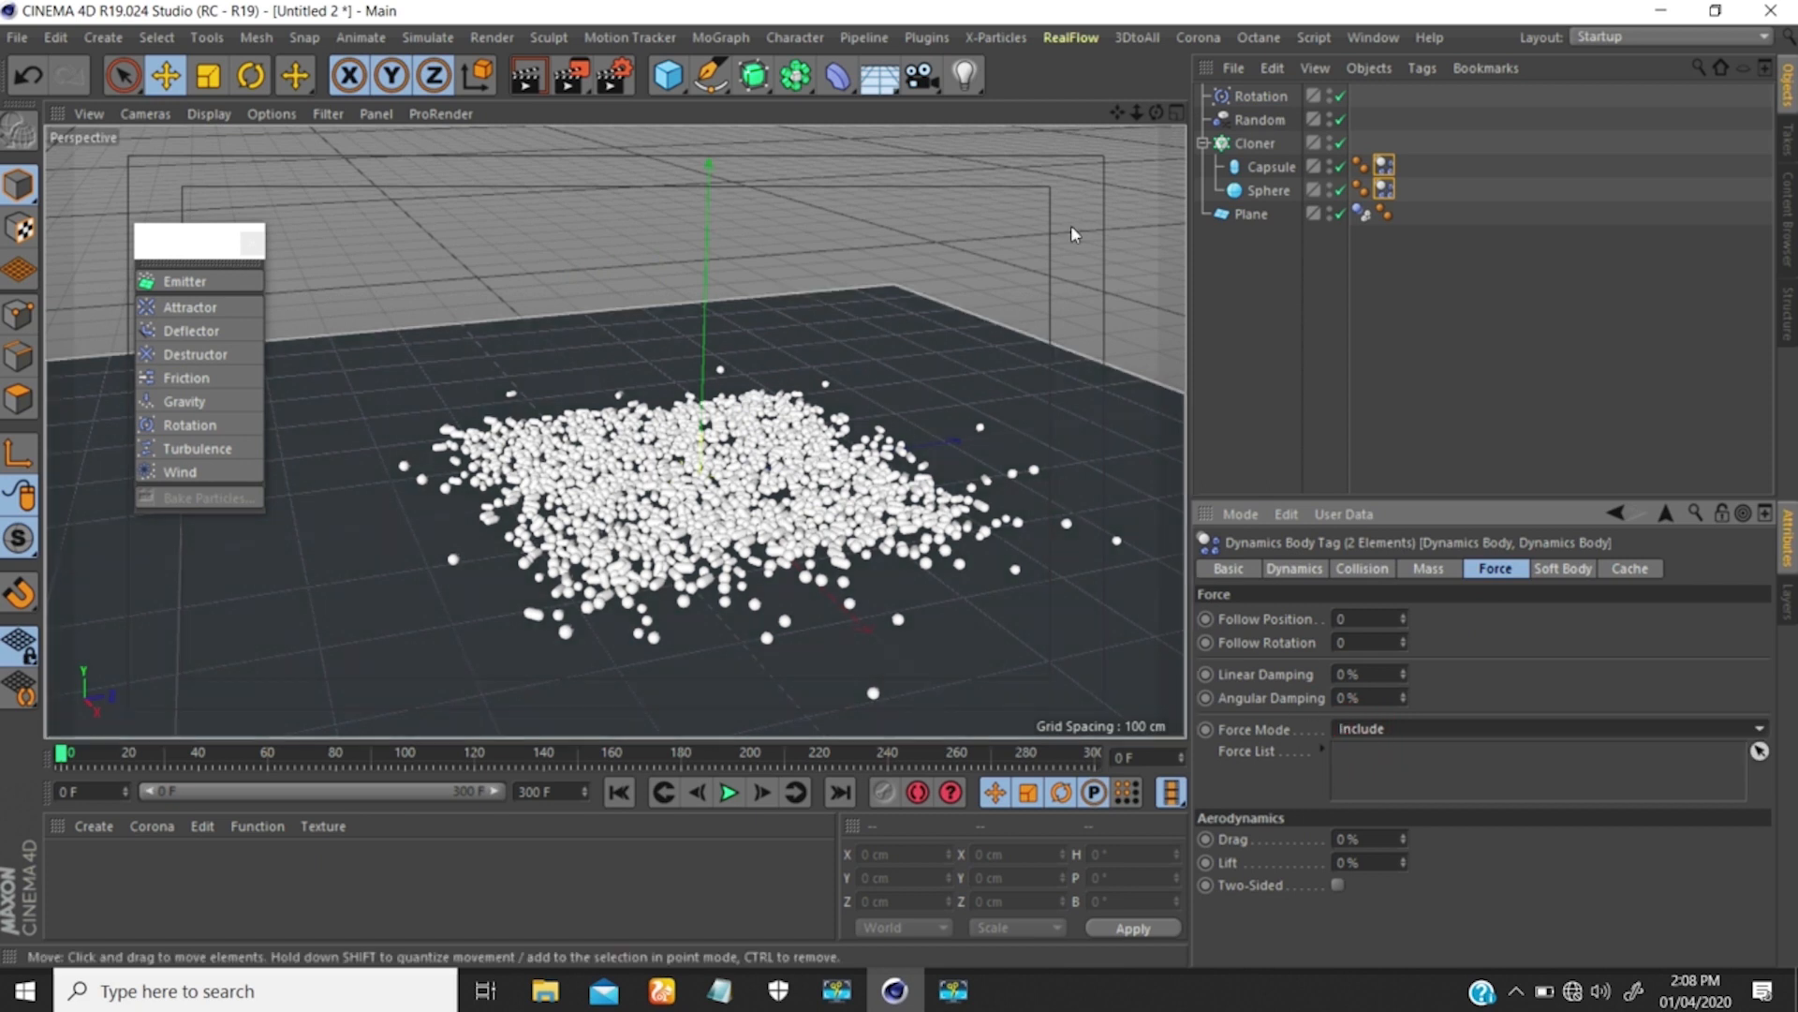
Rotate the Rotation force to a pitch of 90° so that it turns around the vertical axis.
click(1265, 100)
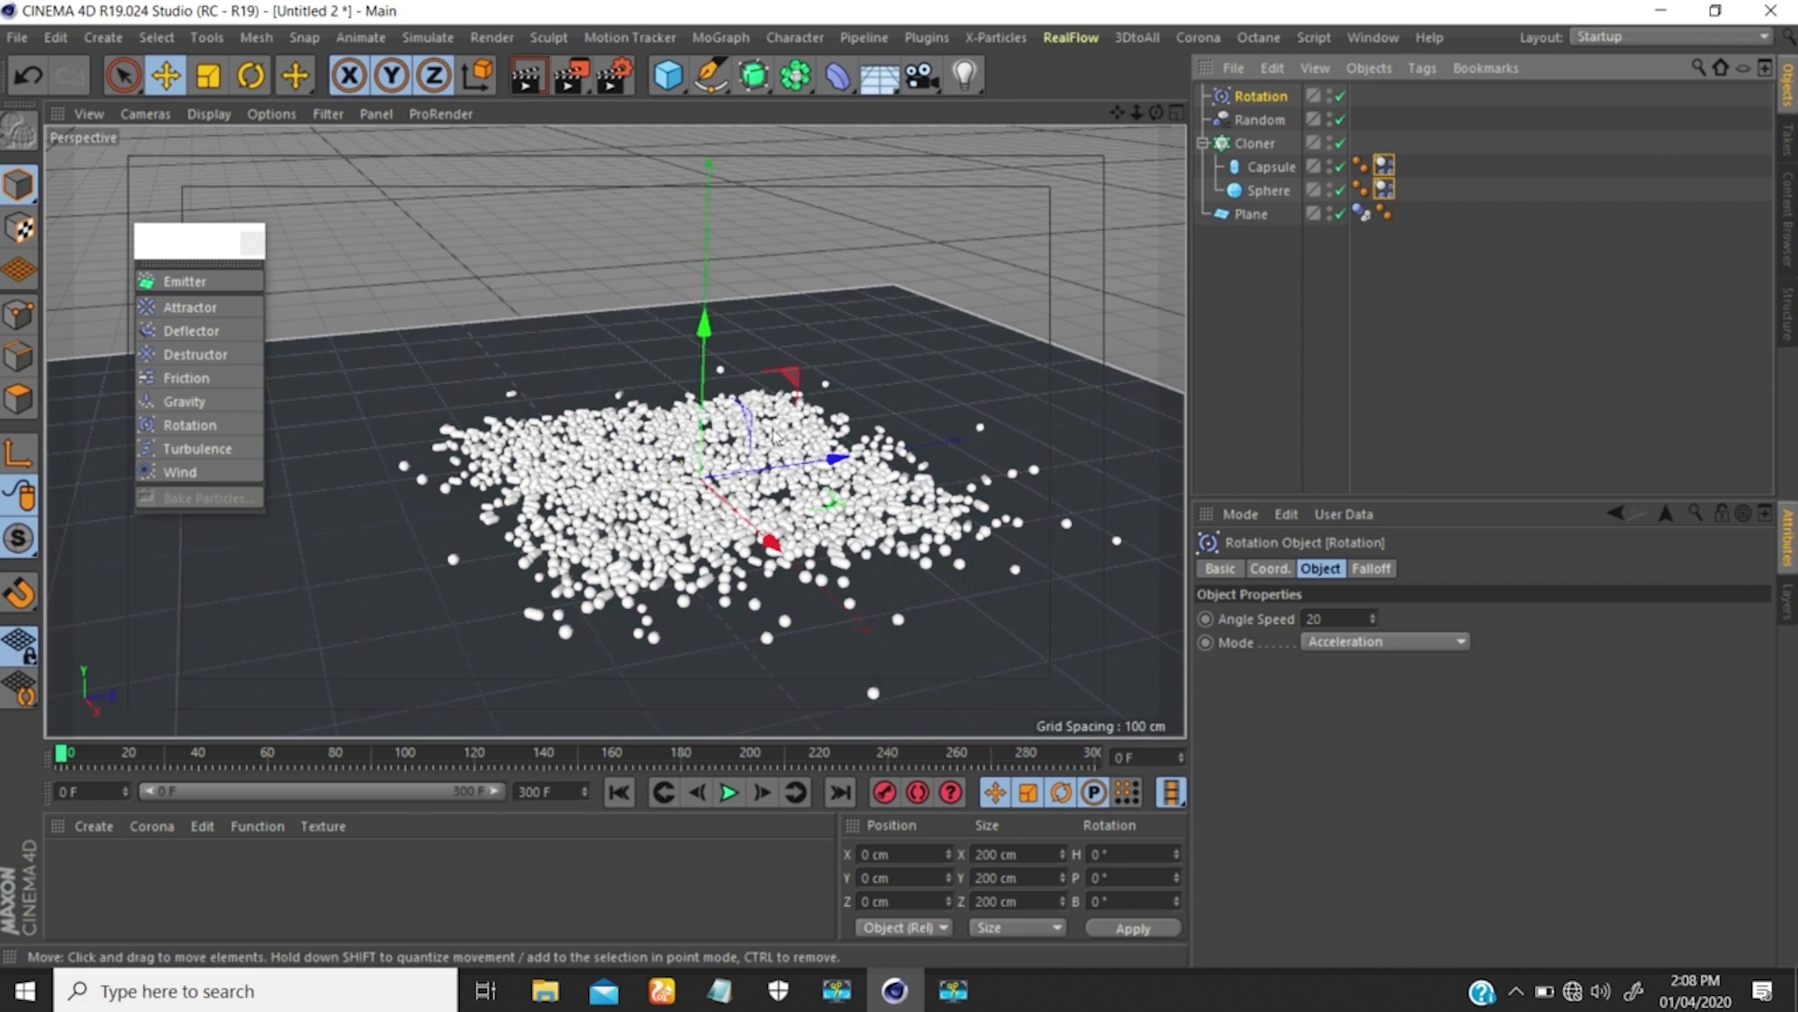
scroll(737, 485, up, 3)
alt+drag(737, 484, 717, 484)
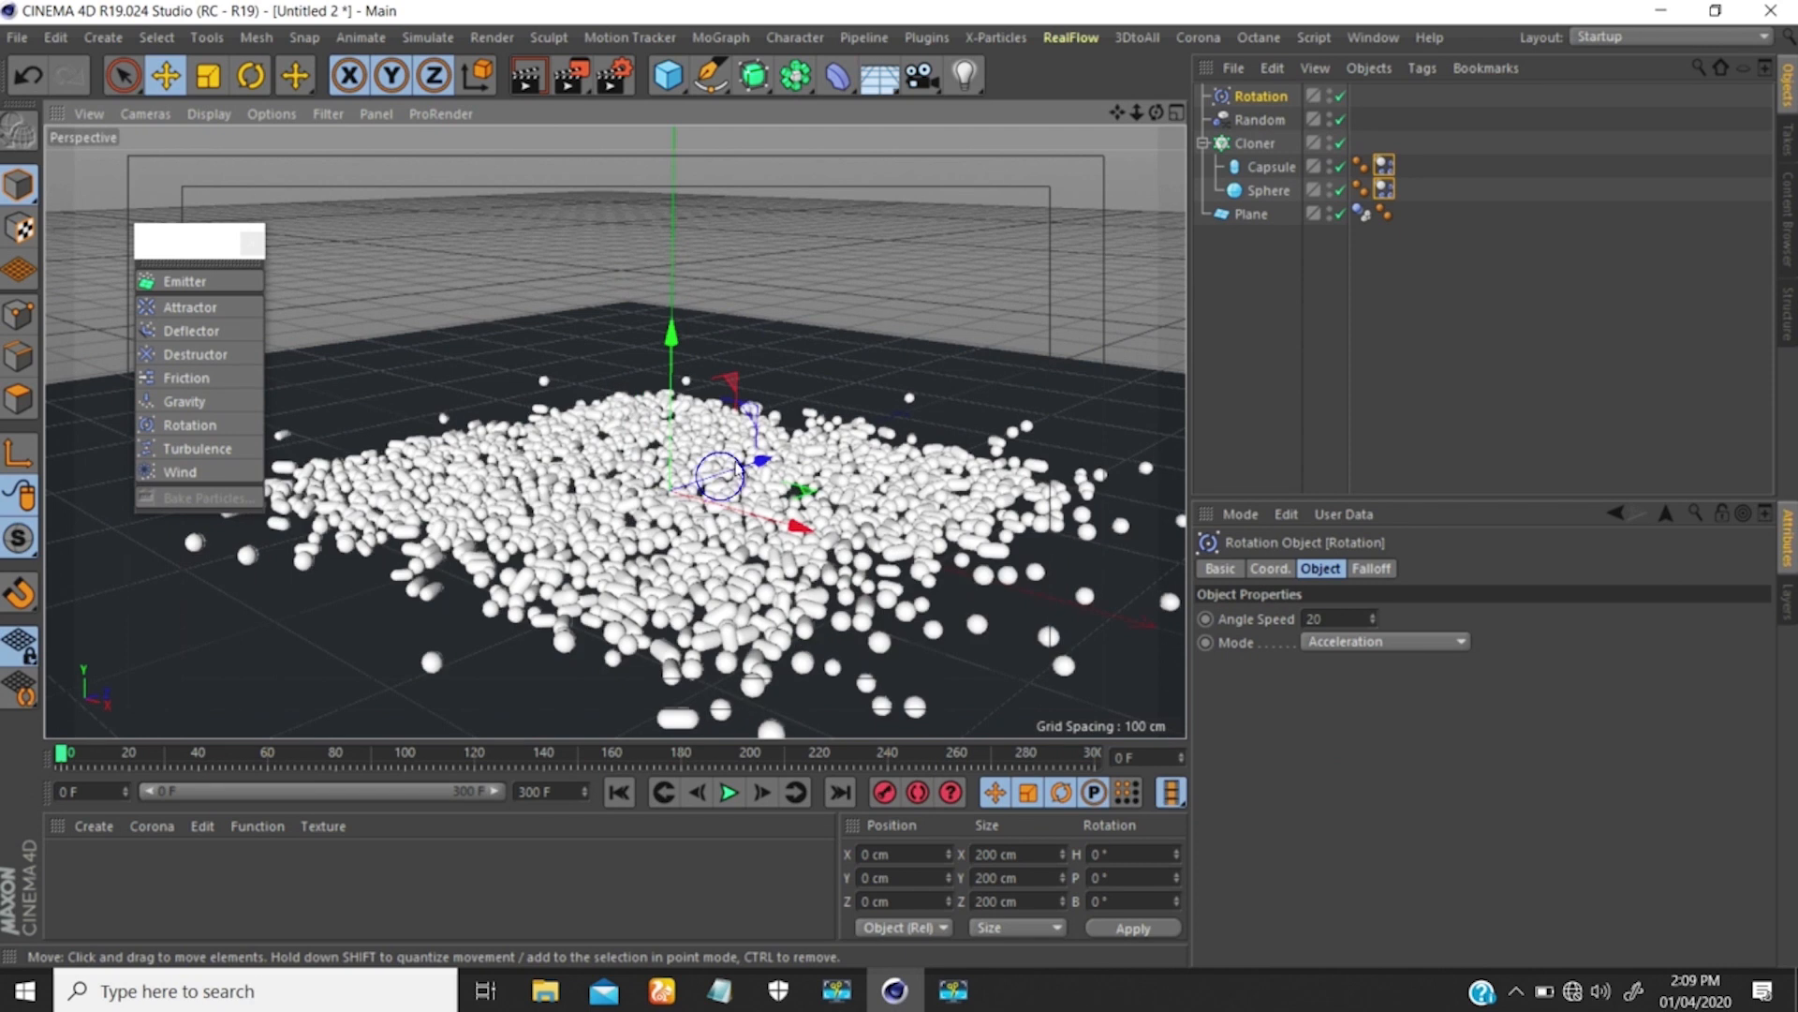
scroll(717, 479, up, 3)
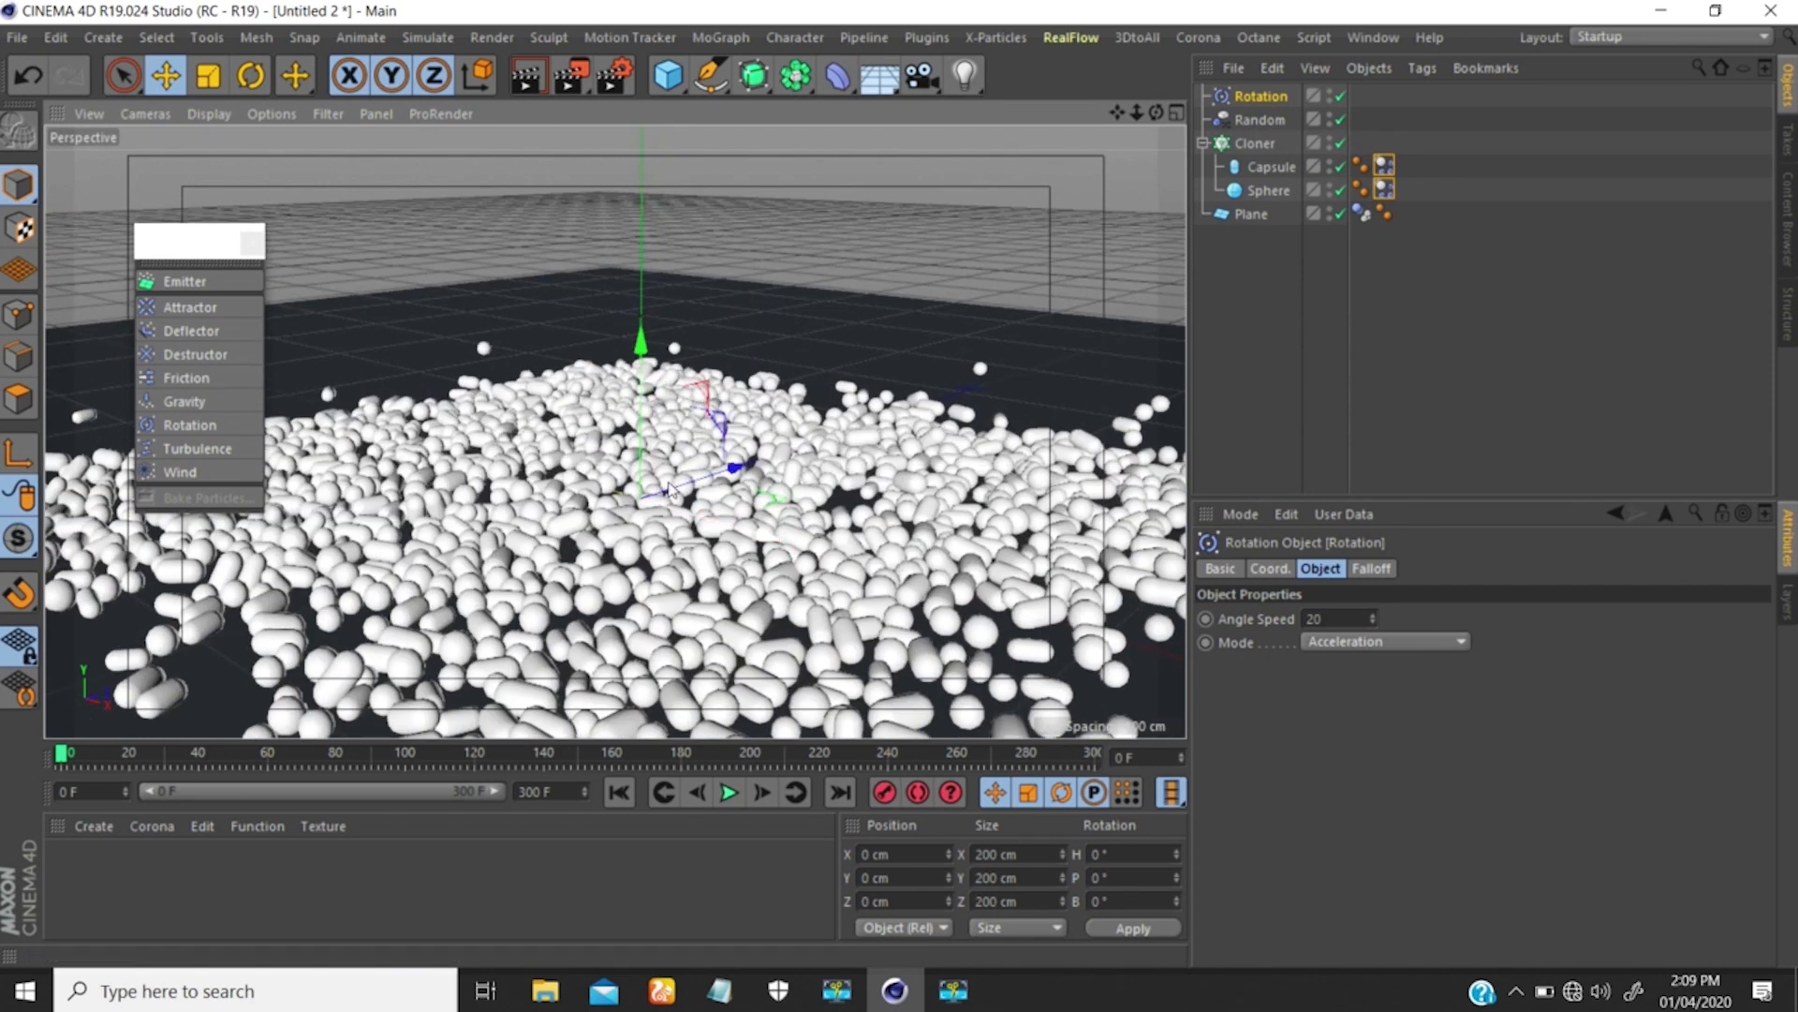
scroll(711, 487, down, 5)
alt+drag(748, 517, 768, 525)
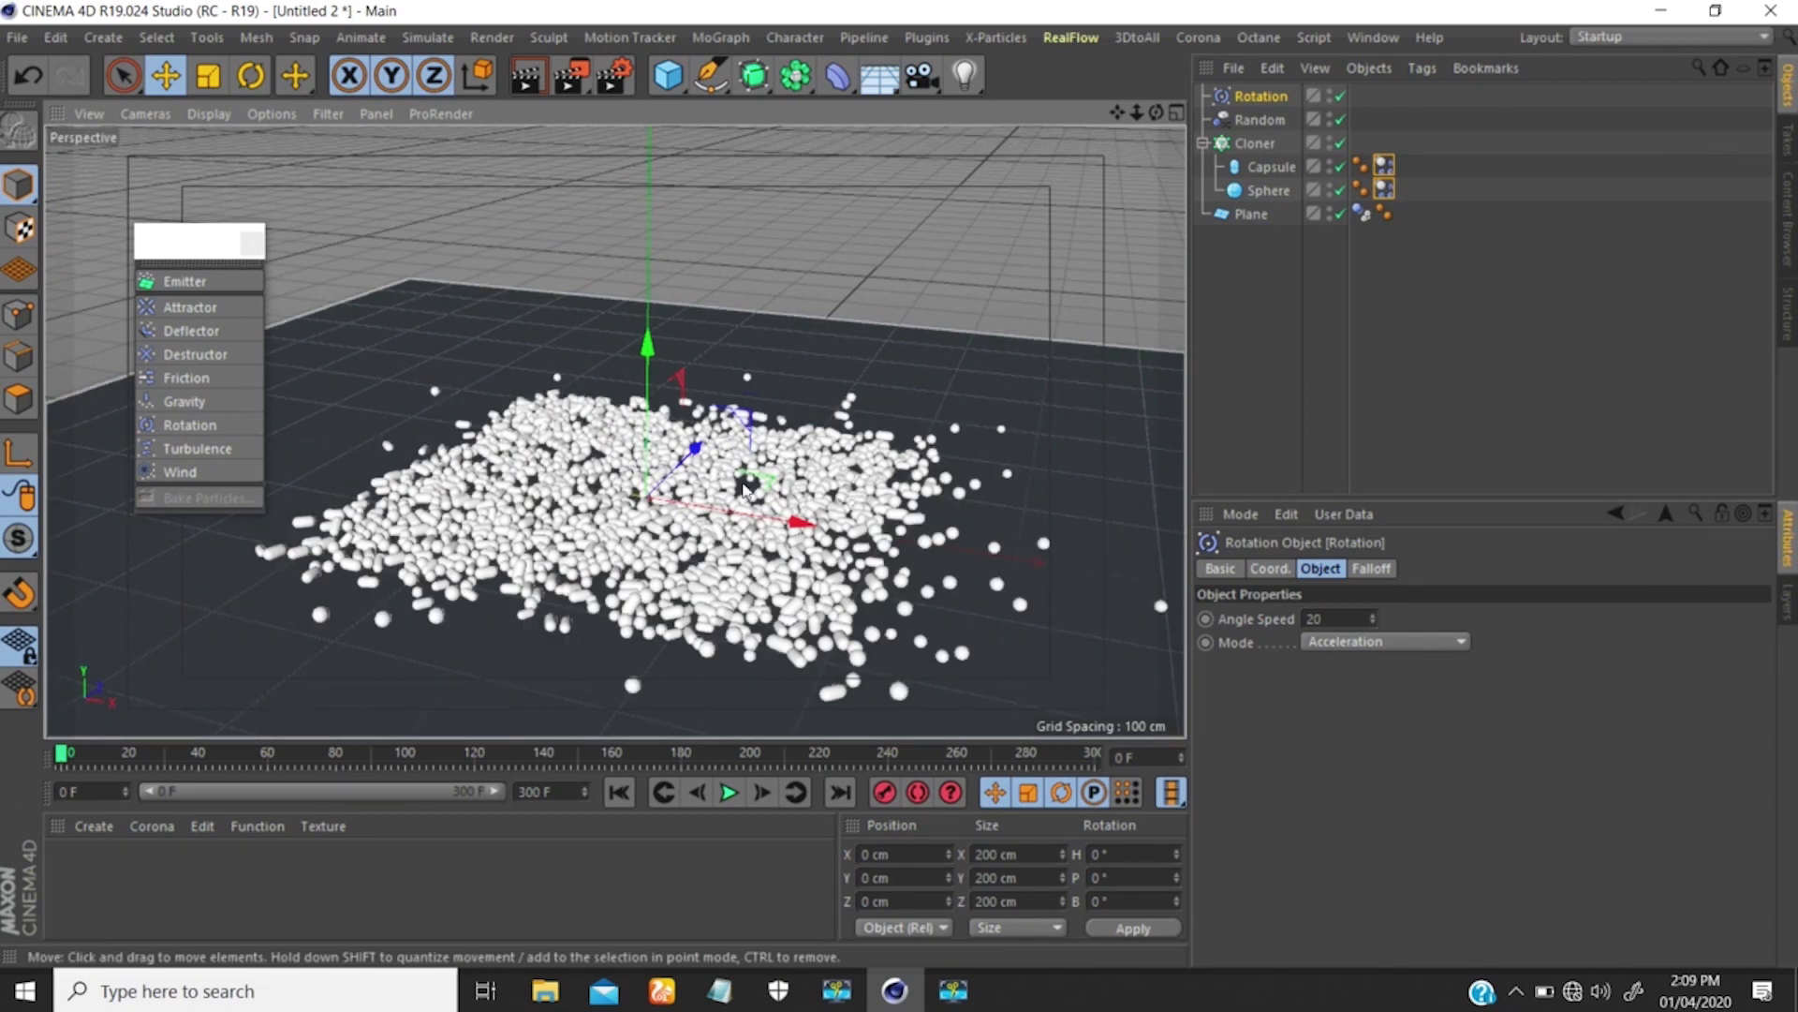
alt+drag(727, 507, 640, 504)
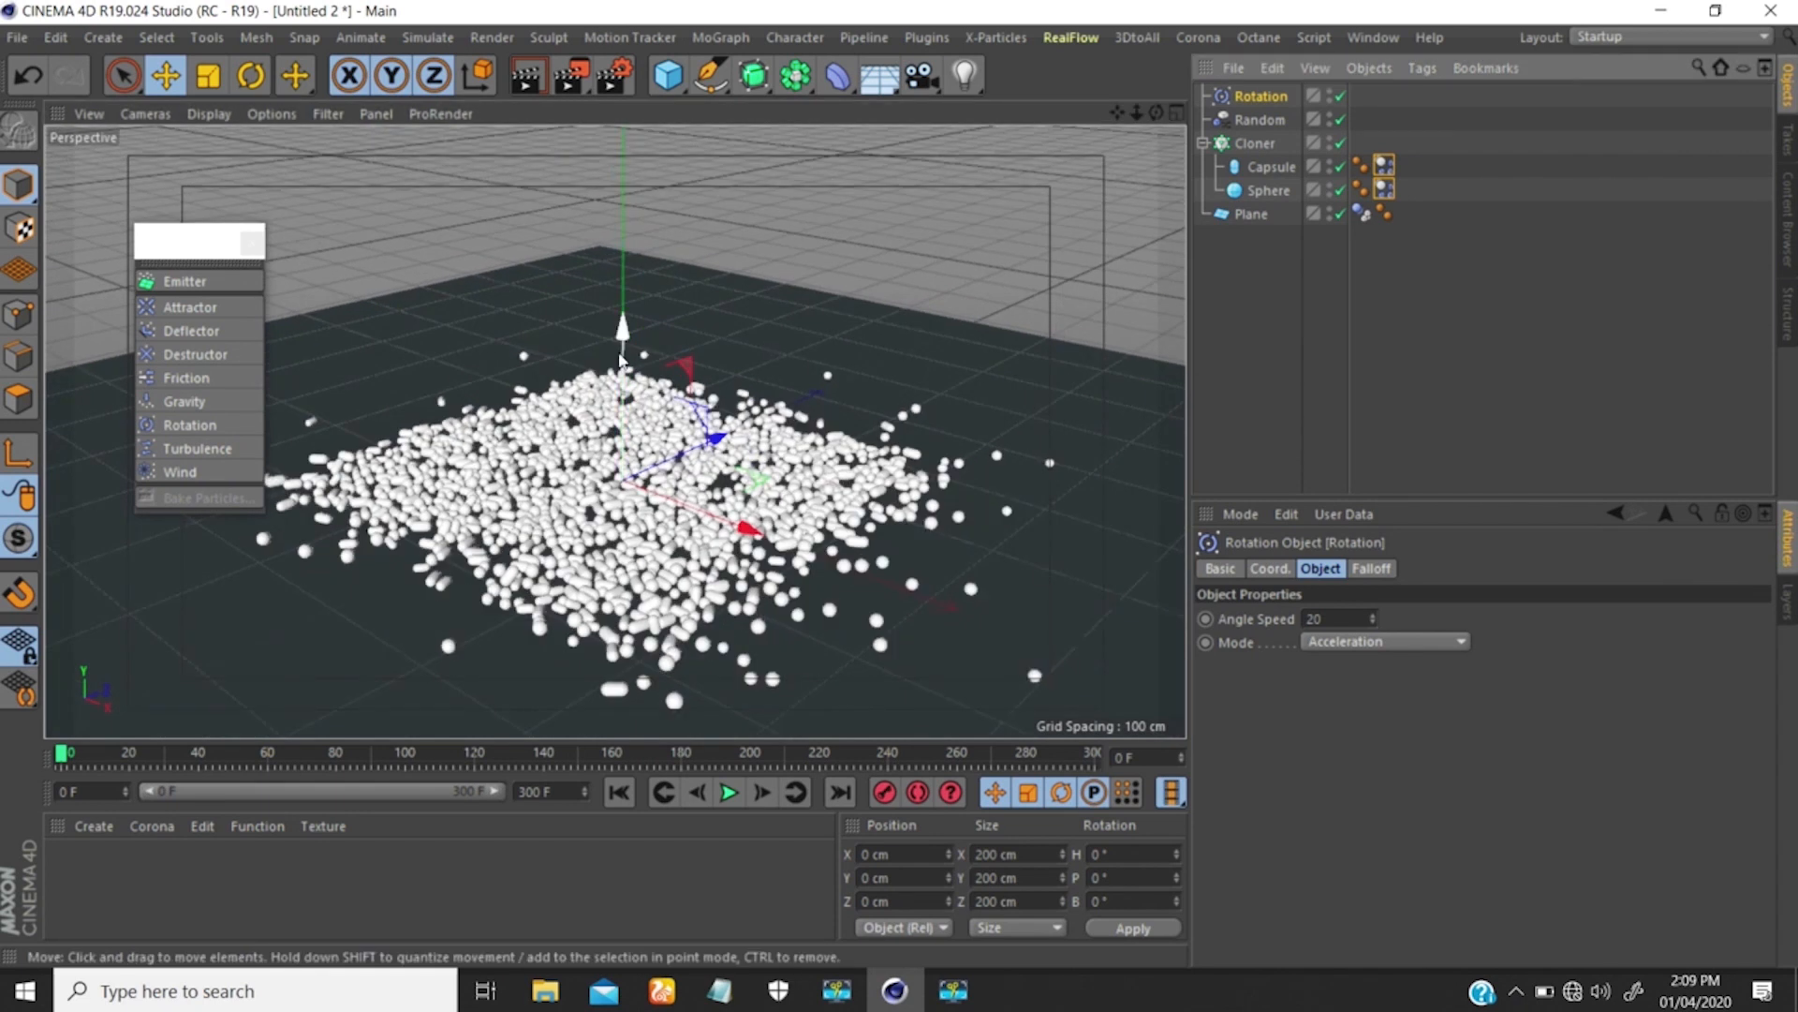
key(r)
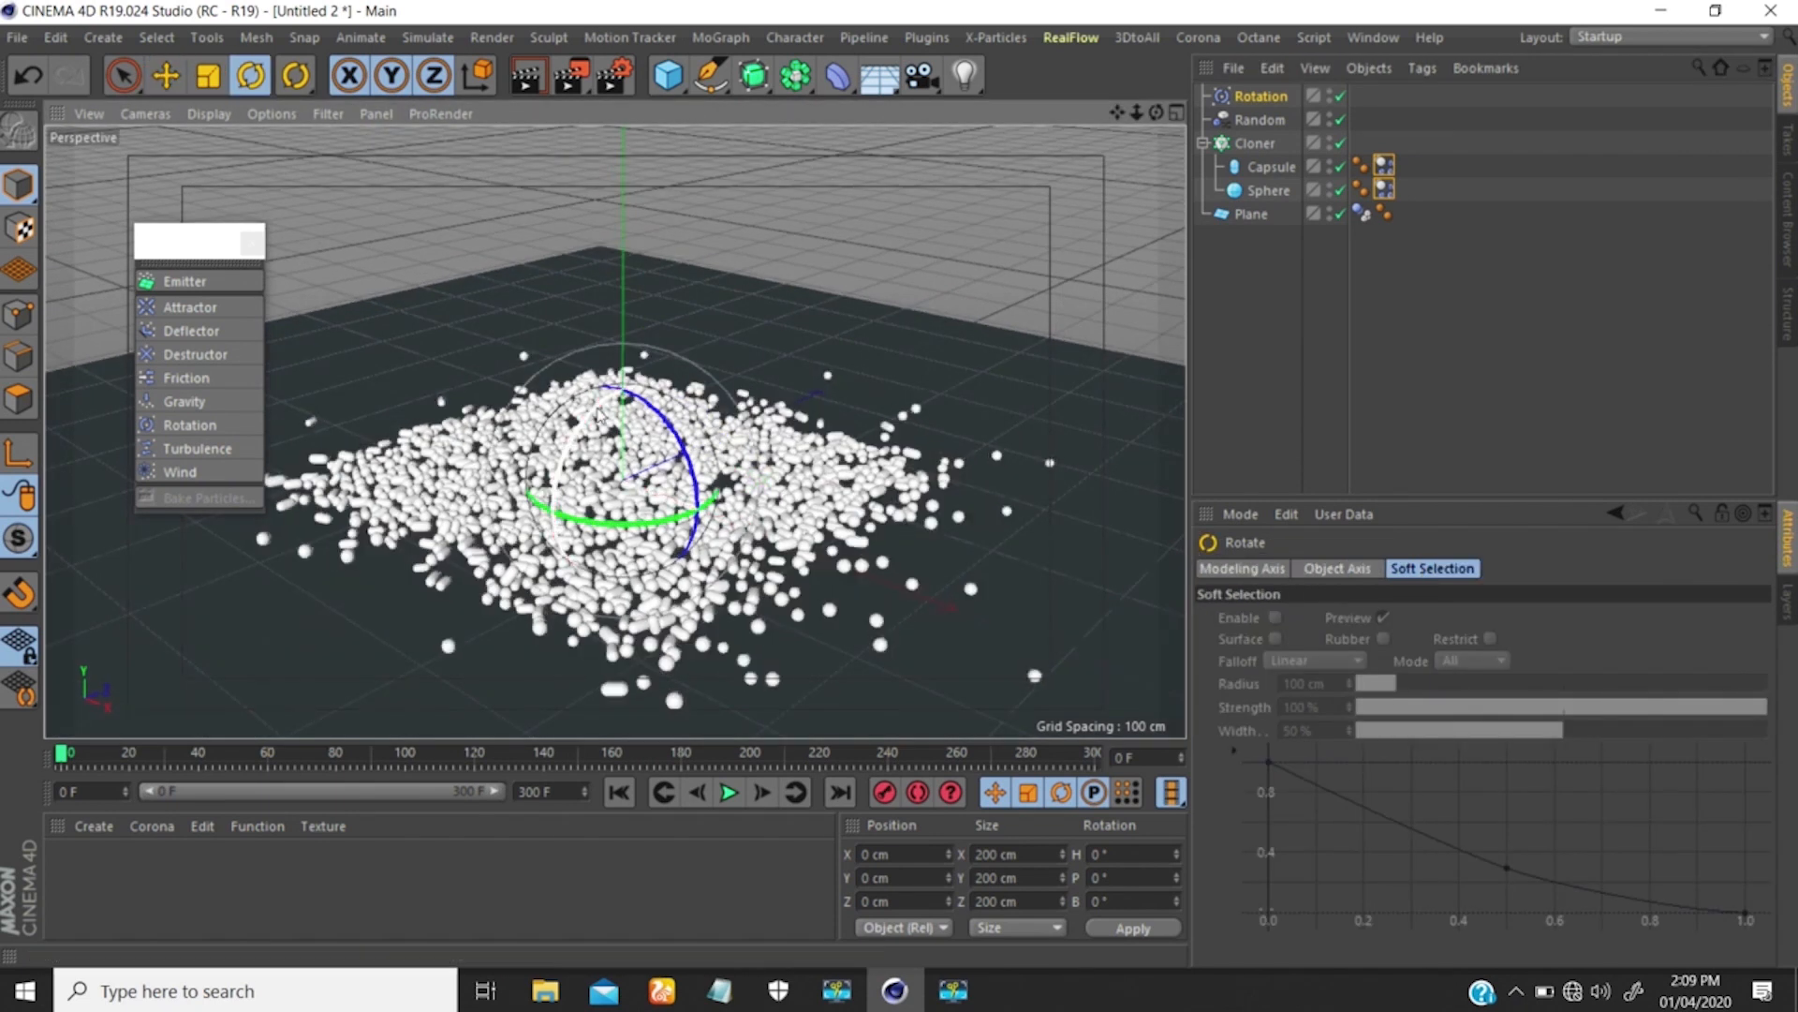
drag(593, 413, 583, 521)
alt+drag(663, 415, 628, 390)
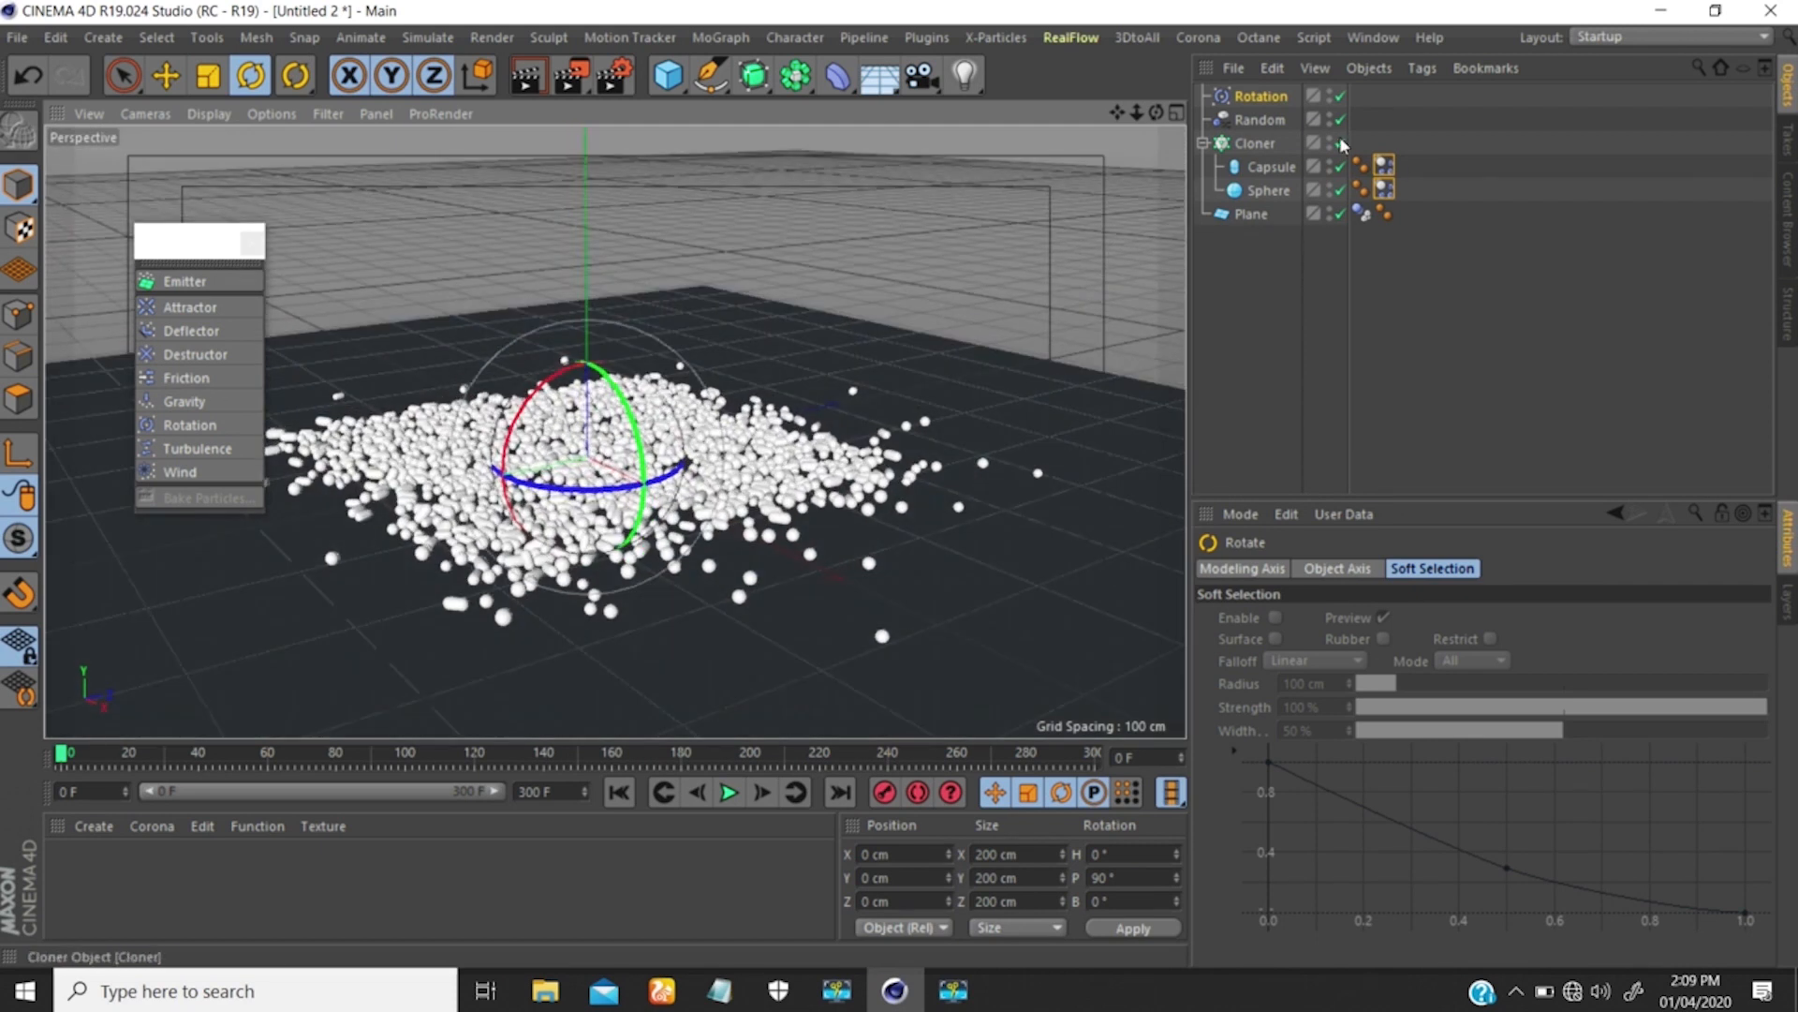
Add the Rotation object to the force list of both the Capsule and Sphere dynamics tags.
click(1405, 186)
drag(1386, 177, 1384, 163)
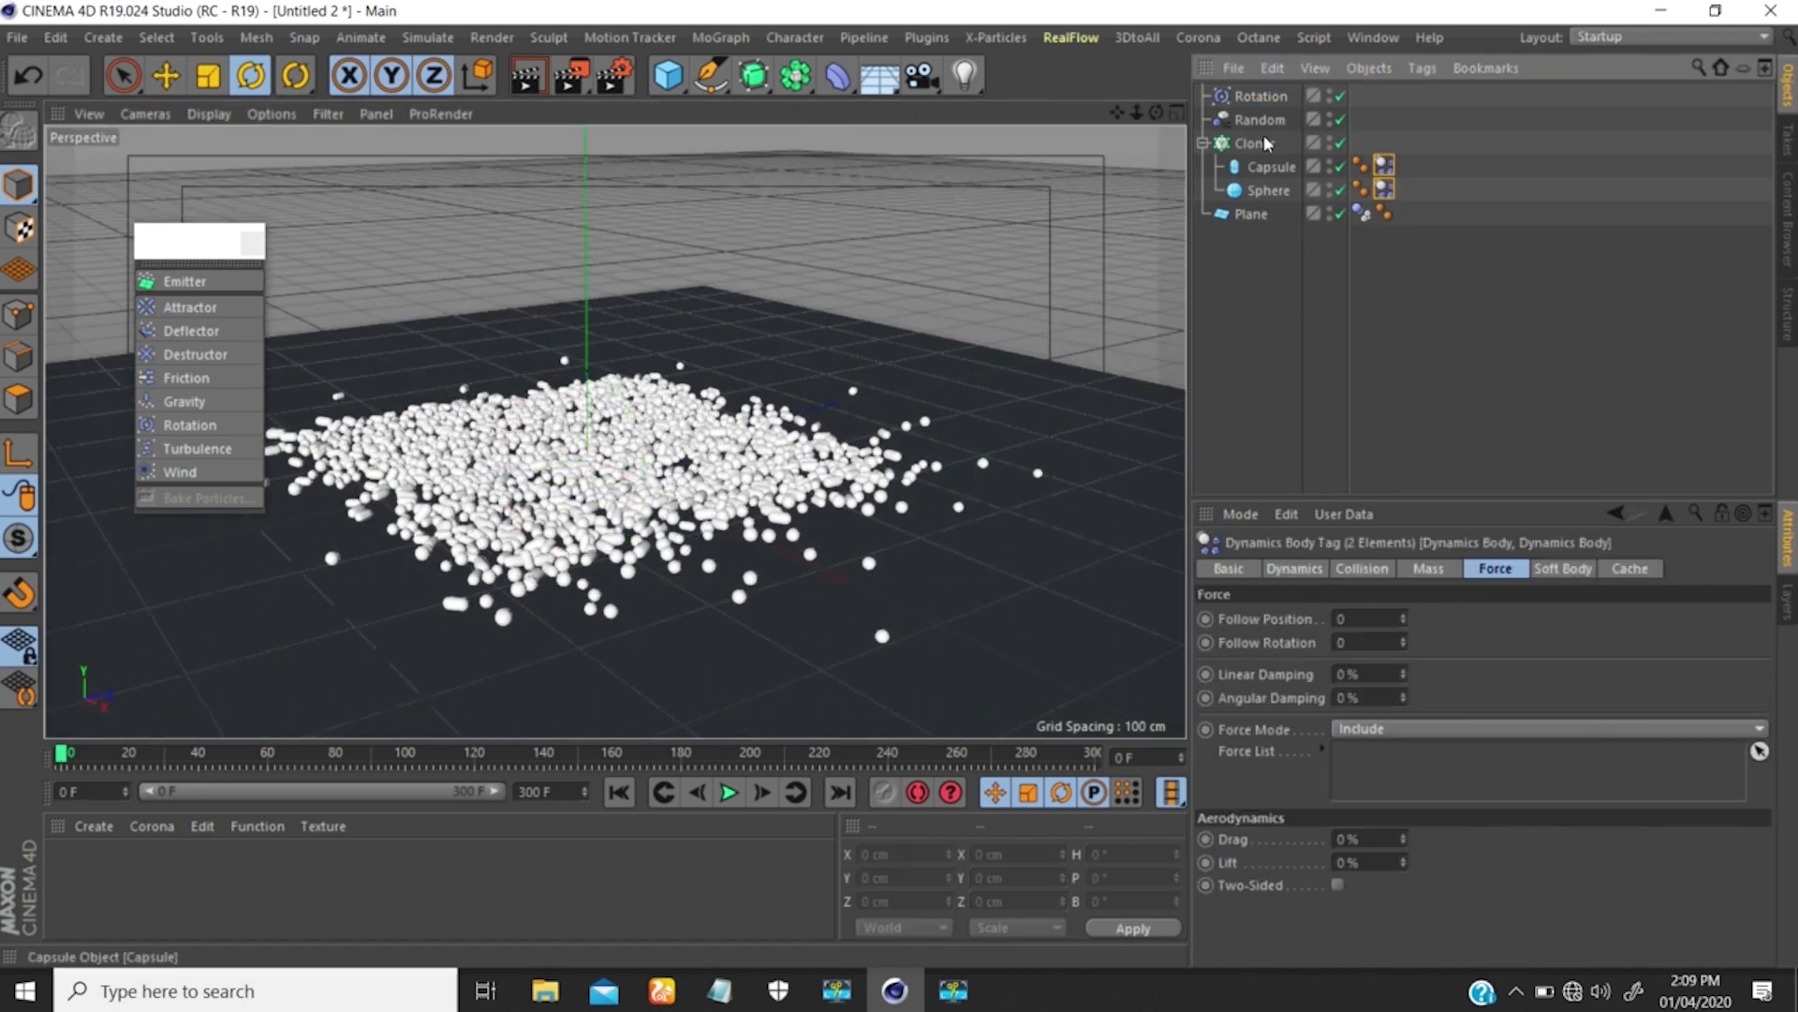
drag(1256, 100, 1379, 565)
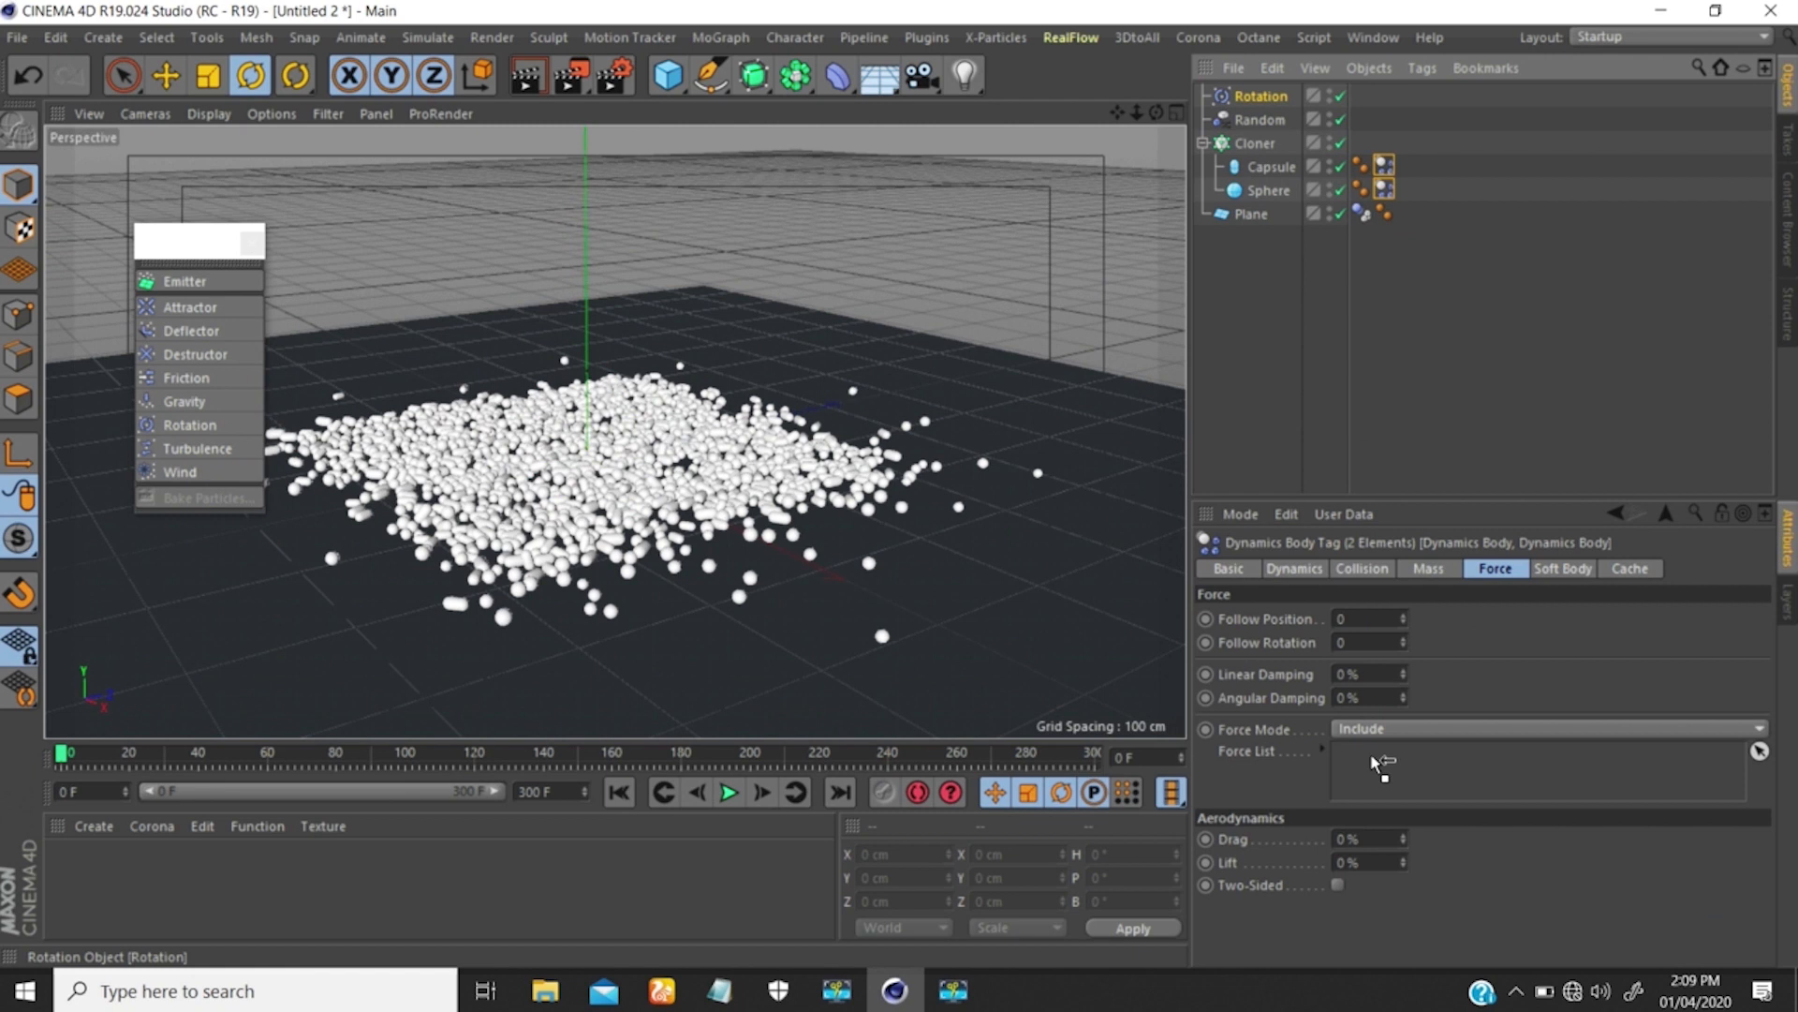
Preview the simulation with the Rotation force included and rewind to the start.
alt+drag(760, 386, 732, 386)
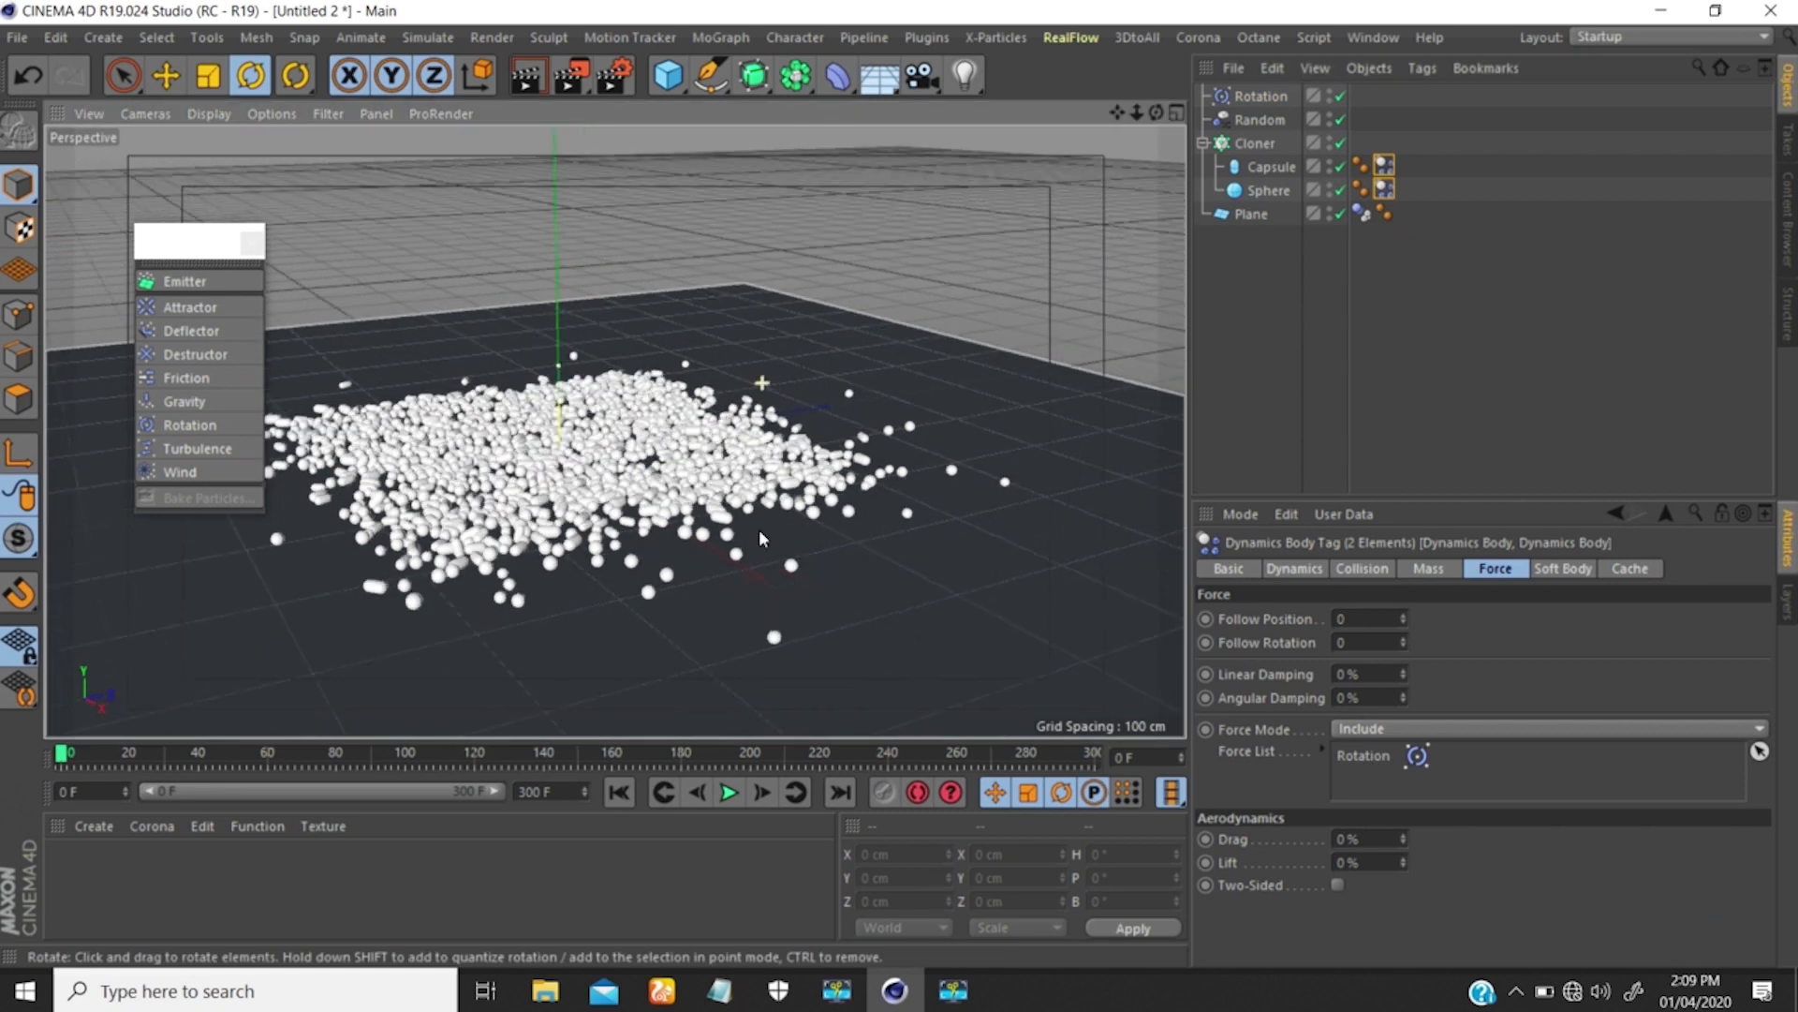
click(730, 794)
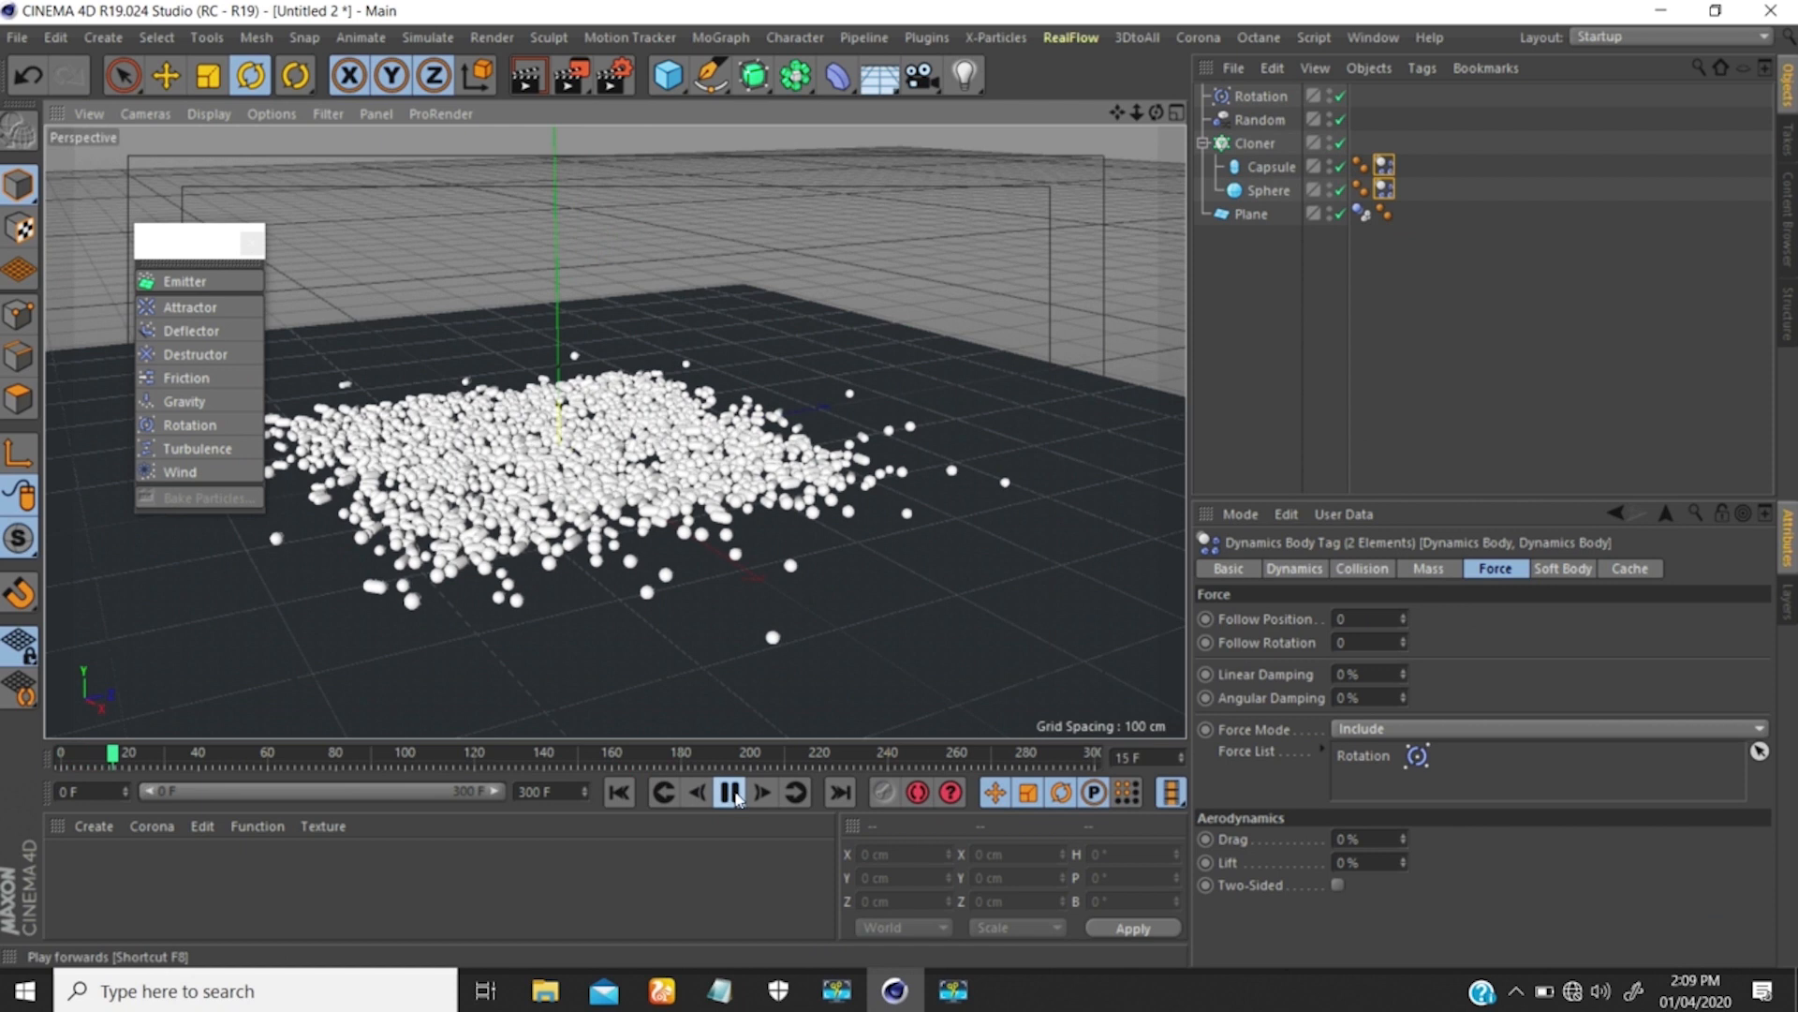
click(731, 794)
click(618, 792)
Set the angle speed of the Rotation object to 500.
click(1260, 95)
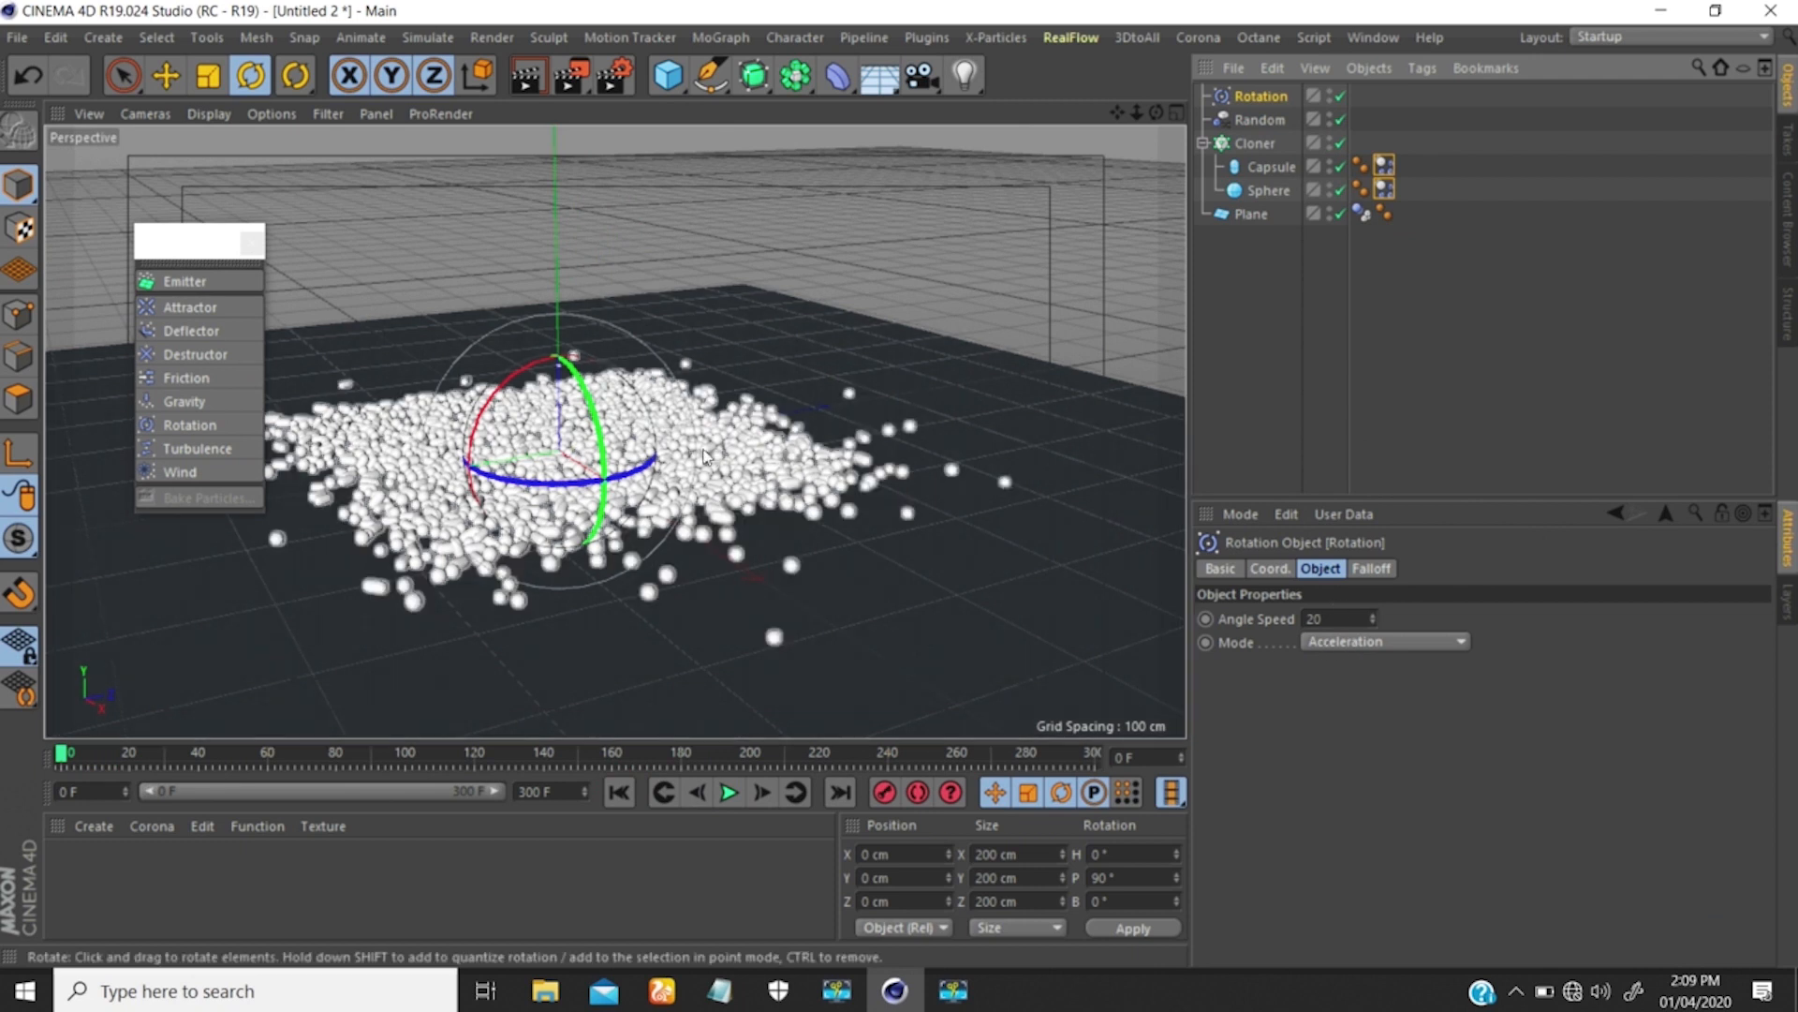
alt+drag(697, 449, 688, 455)
alt+middle_drag(672, 445, 747, 450)
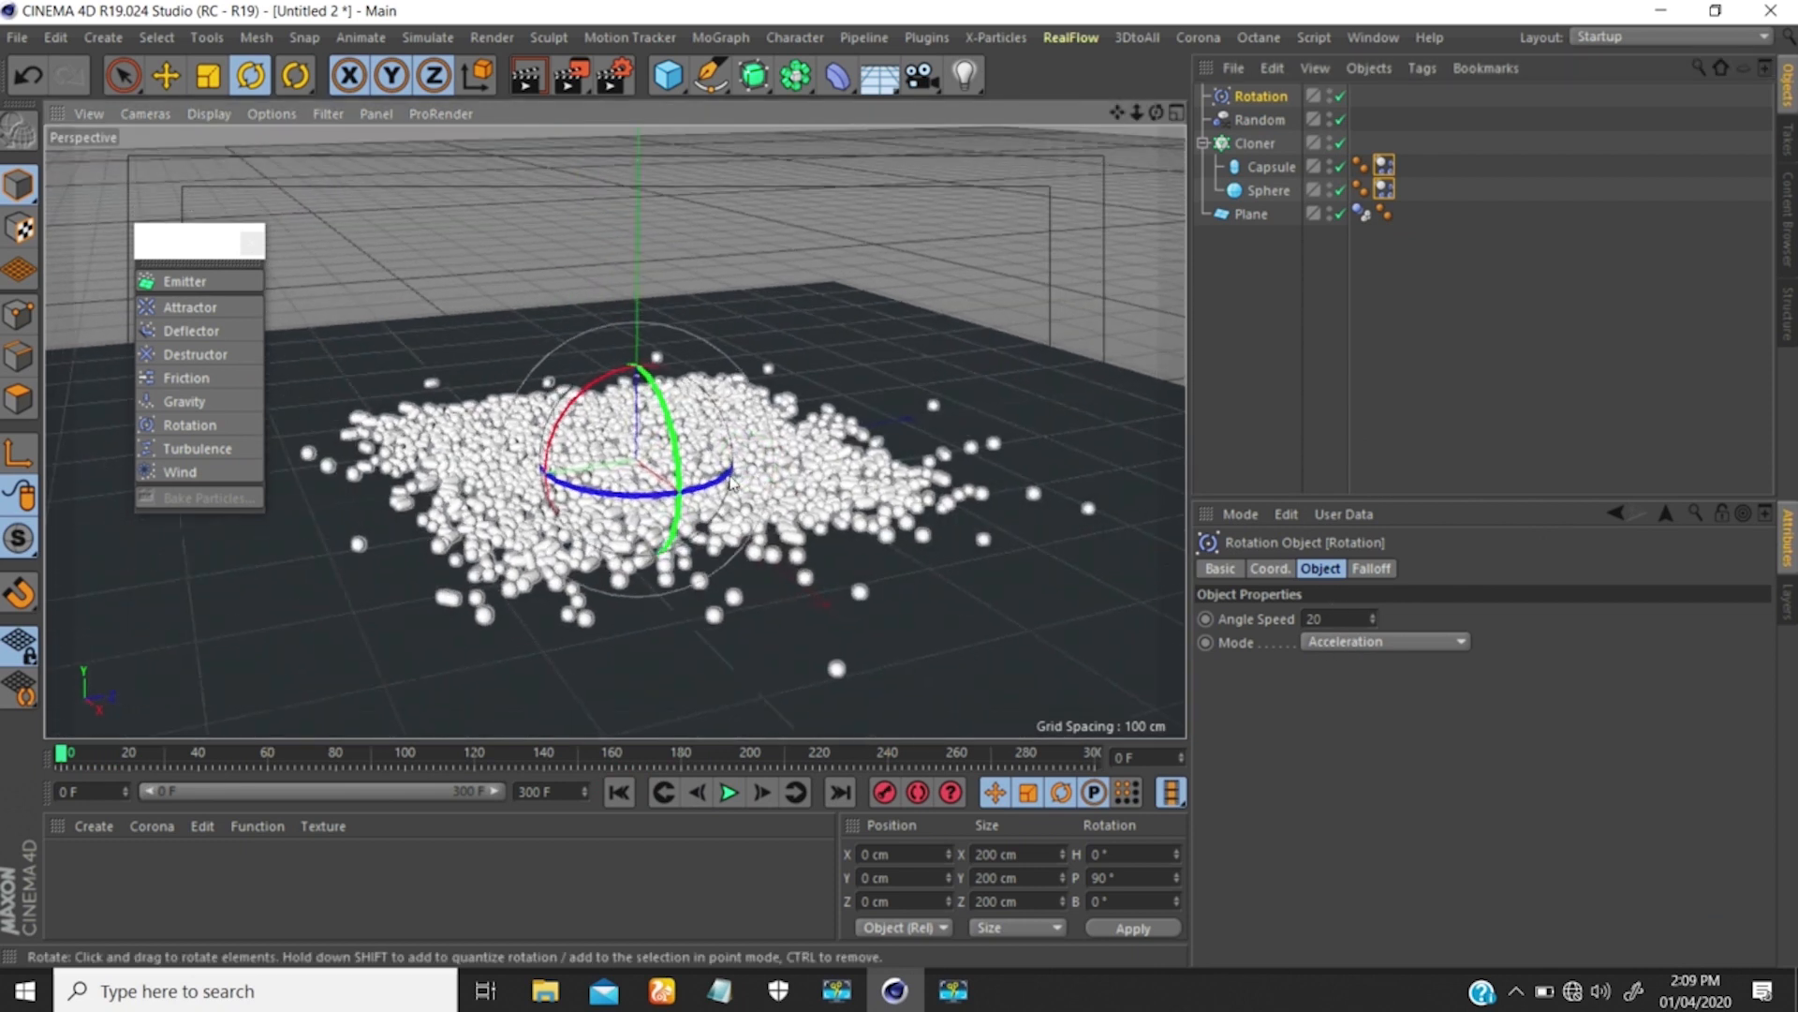
alt+right_drag(732, 470, 699, 472)
alt+middle_drag(760, 462, 767, 490)
alt+drag(769, 492, 768, 397)
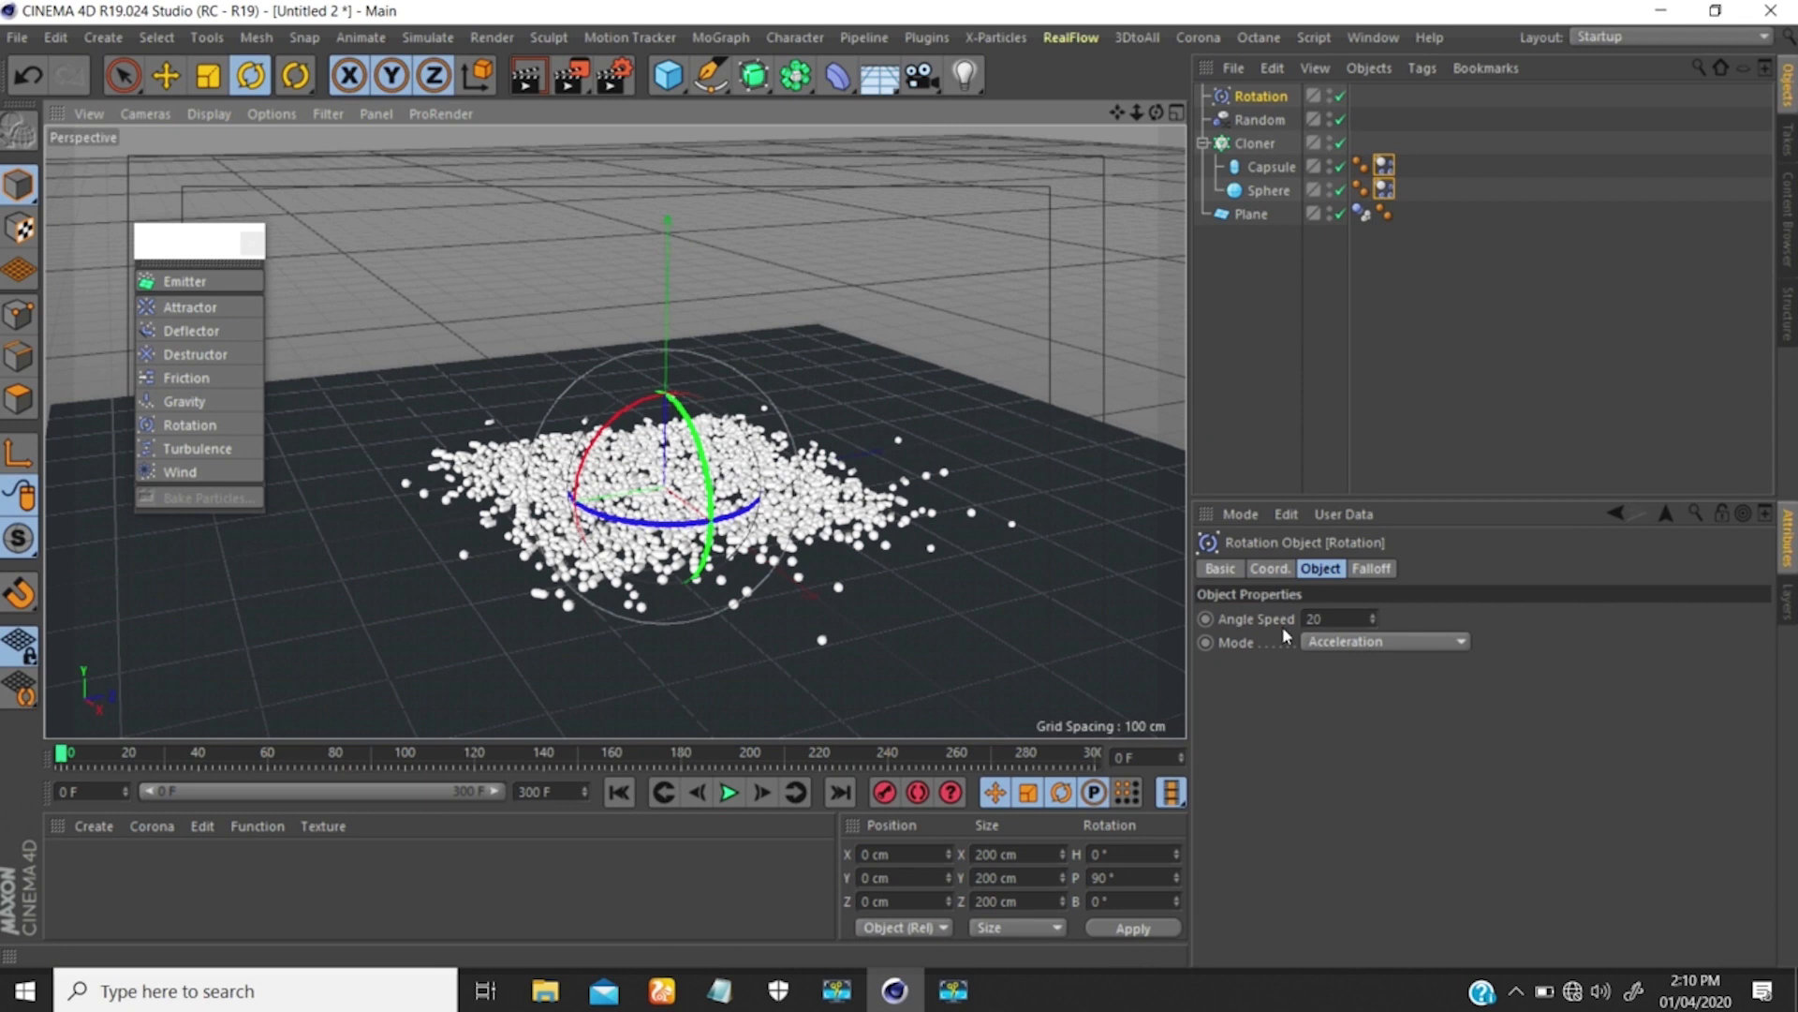
click(1316, 618)
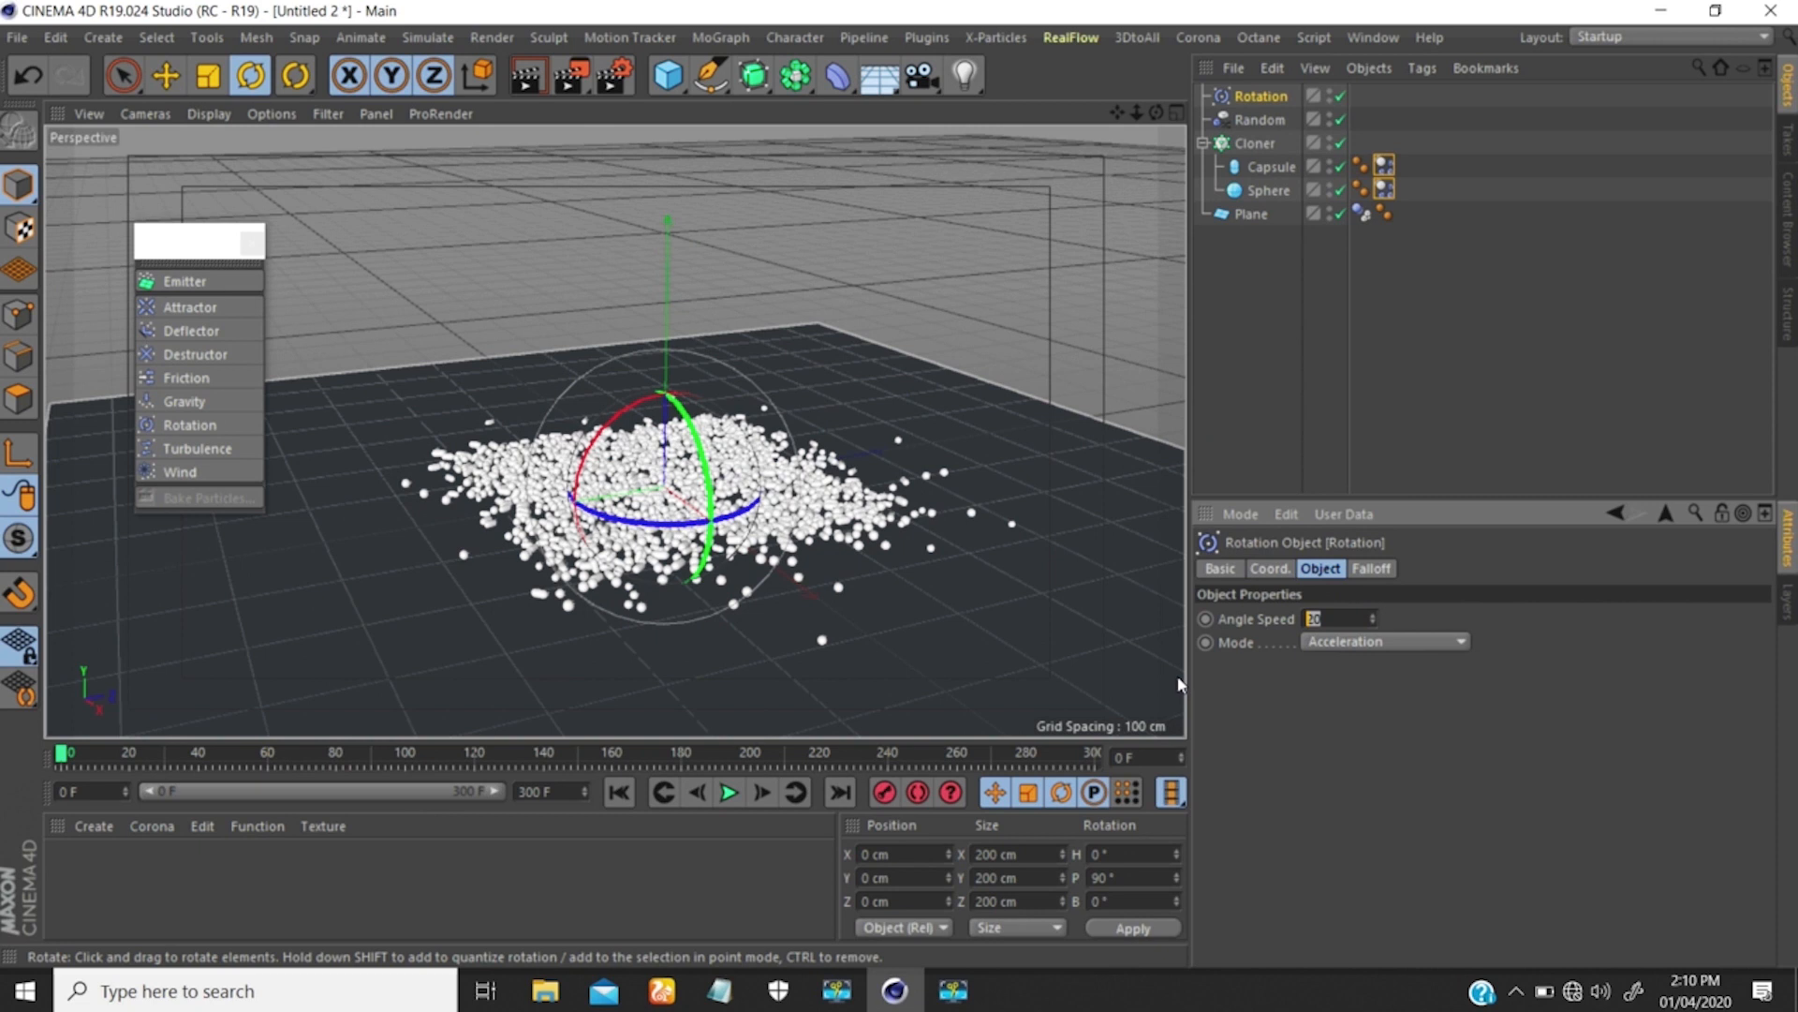
text(500)
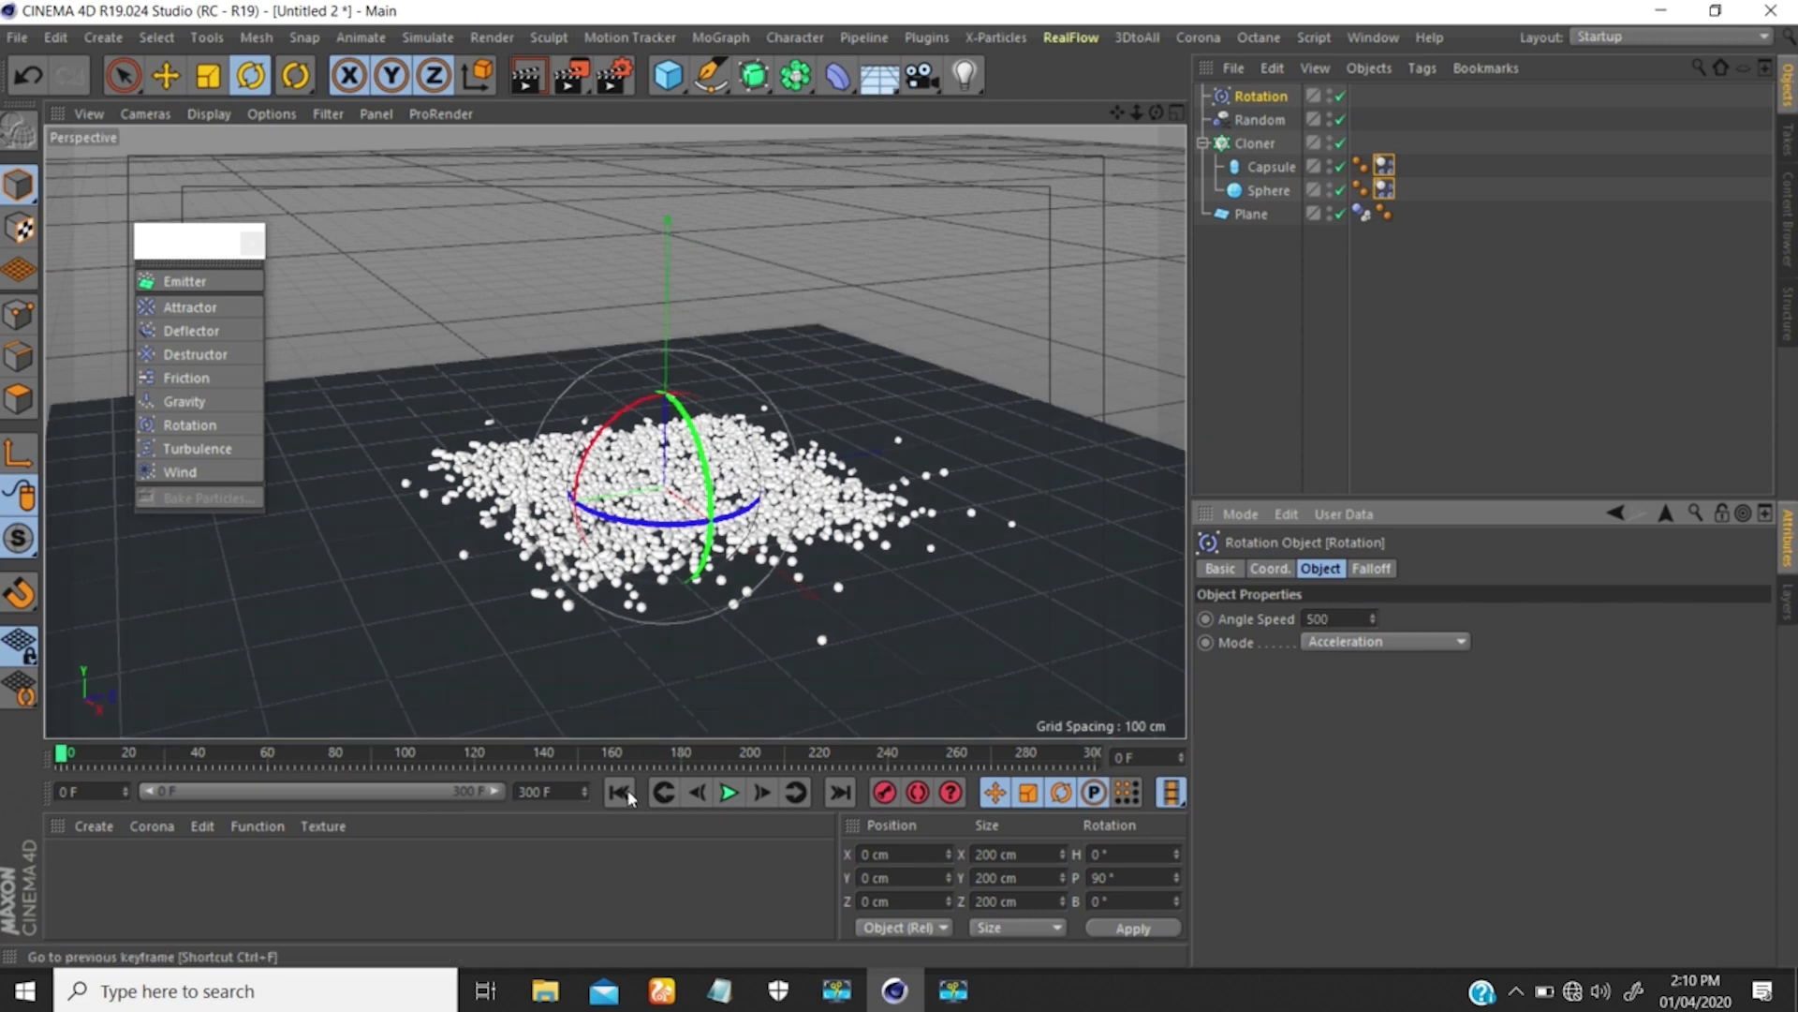
Preview the simulation with the current rotation speed, stop it and rewind to the start.
click(730, 793)
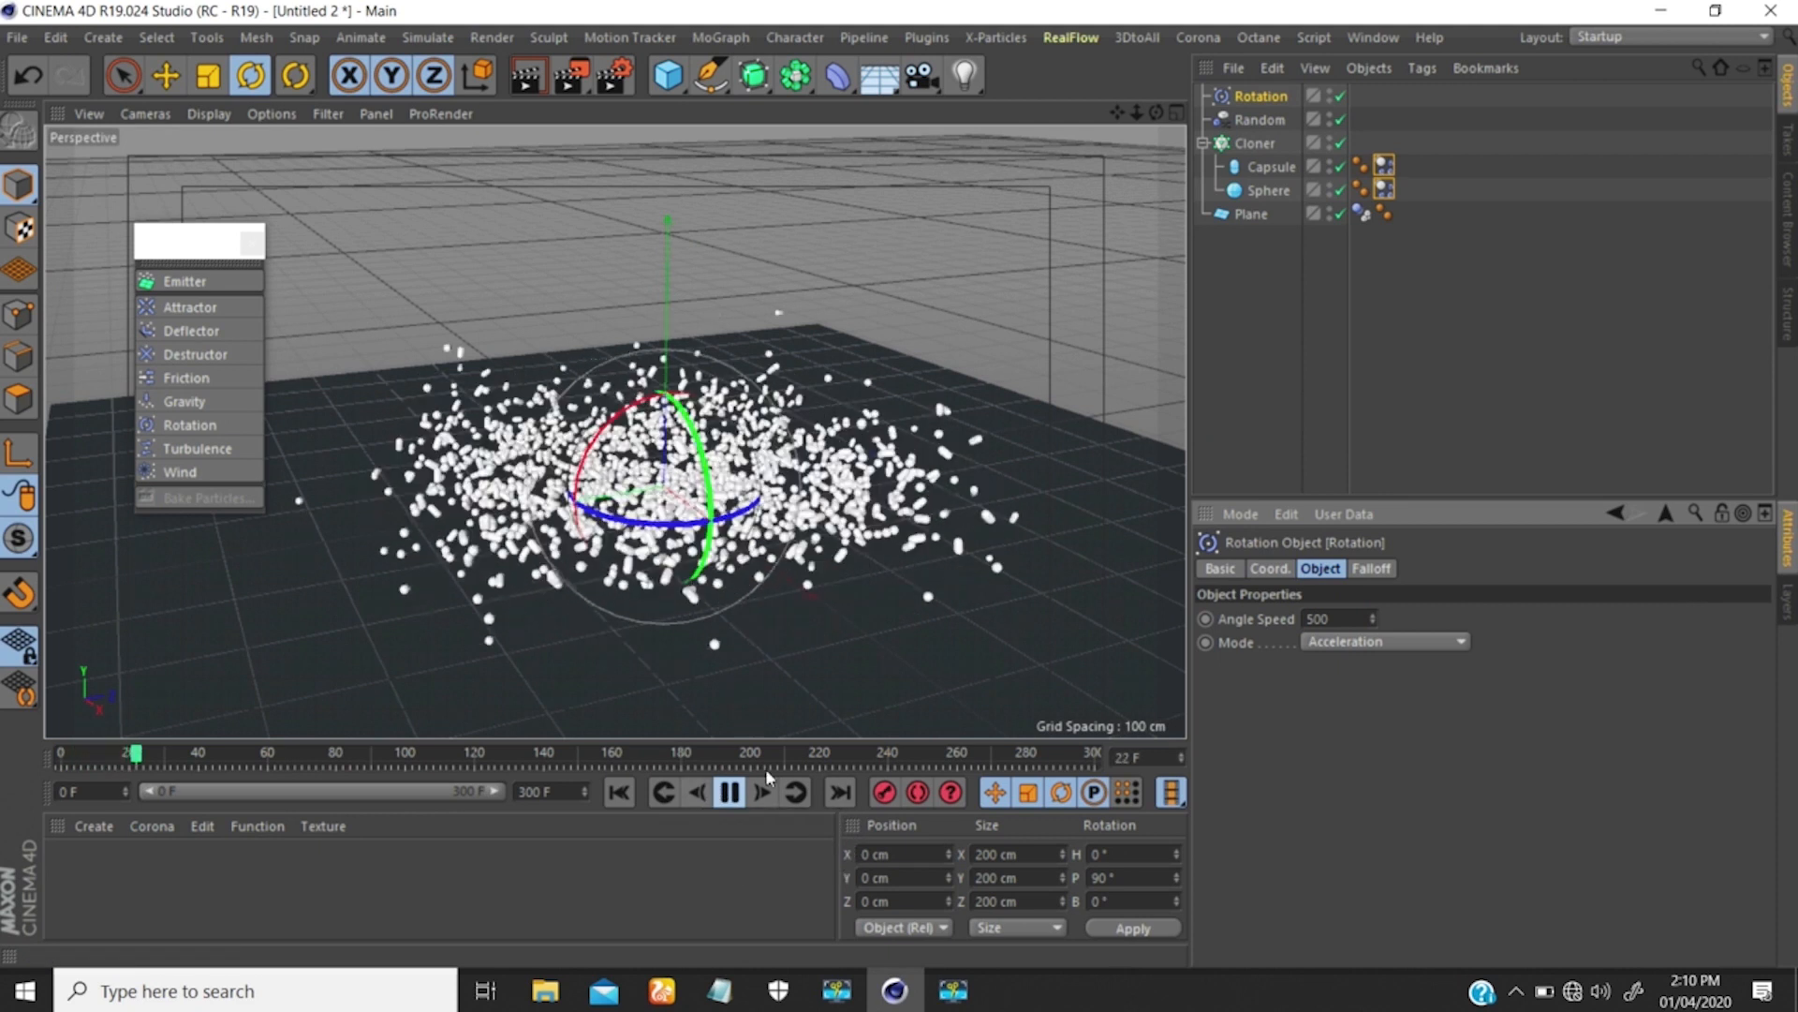
click(727, 793)
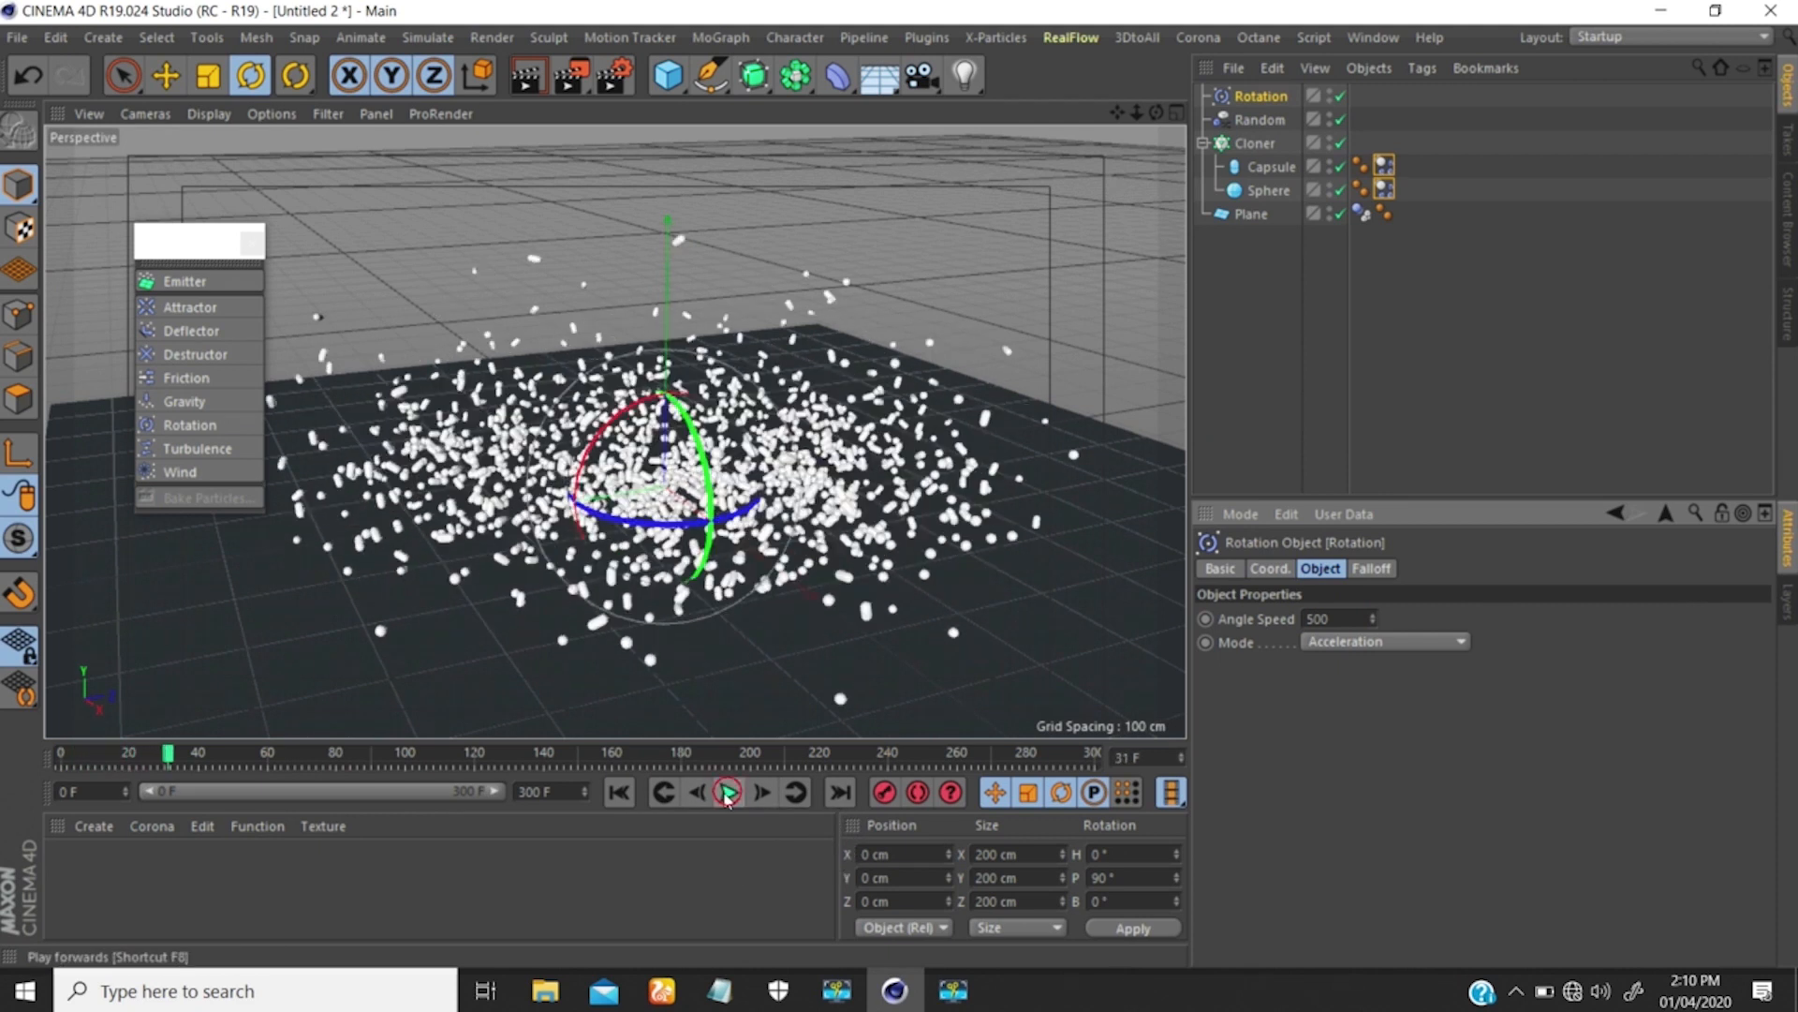
click(619, 793)
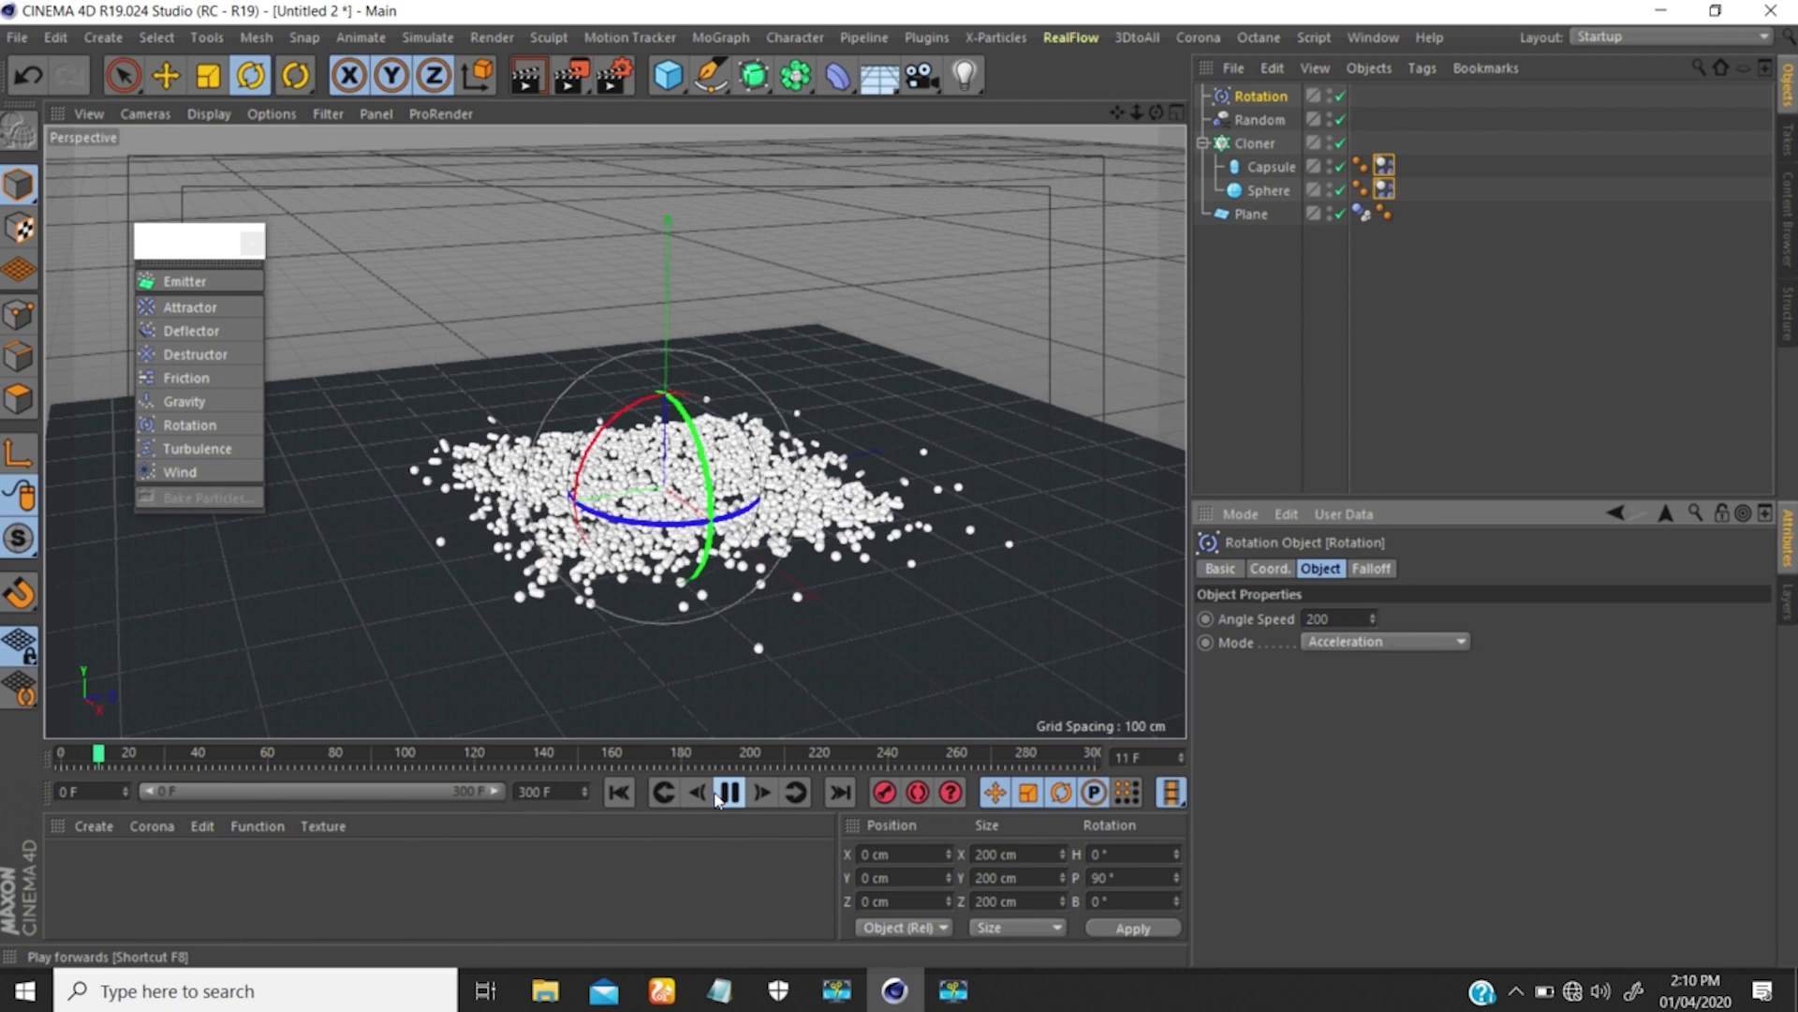
Set the angle speed of the Rotation object to 300 while the simulation plays.
drag(1314, 616, 1243, 581)
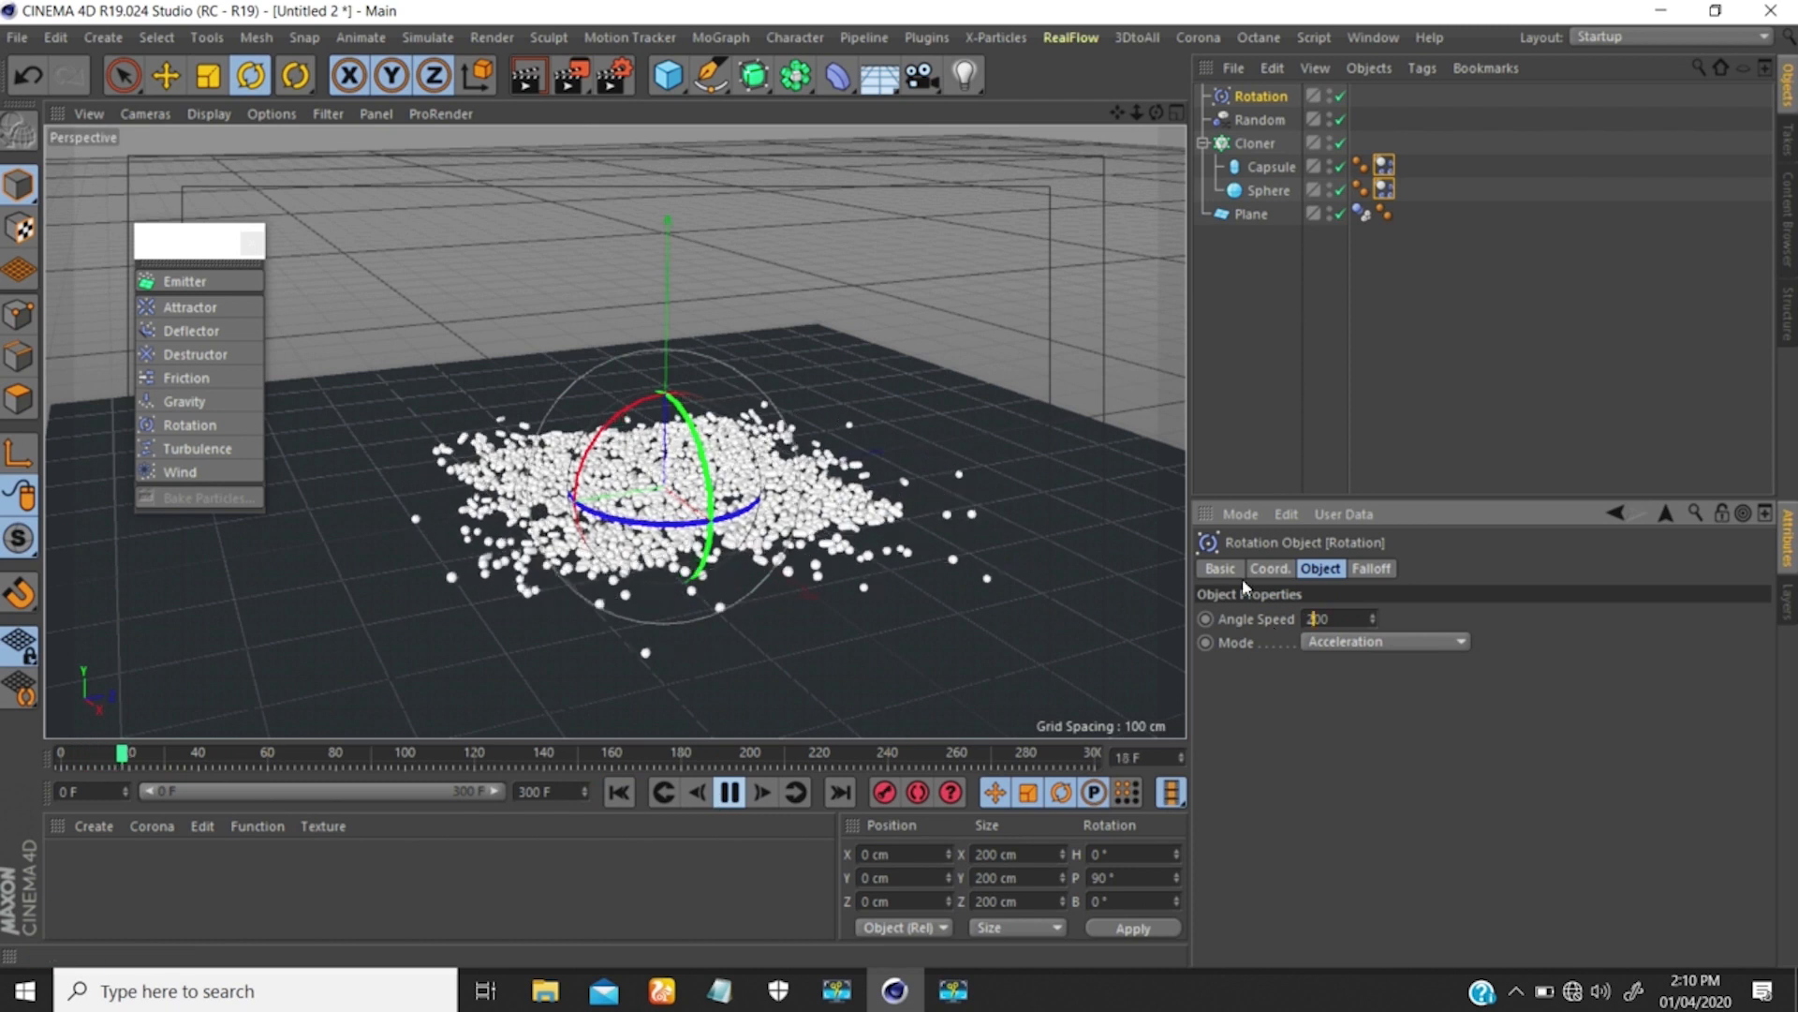
key(BackSpace)
text(3)
key(Return)
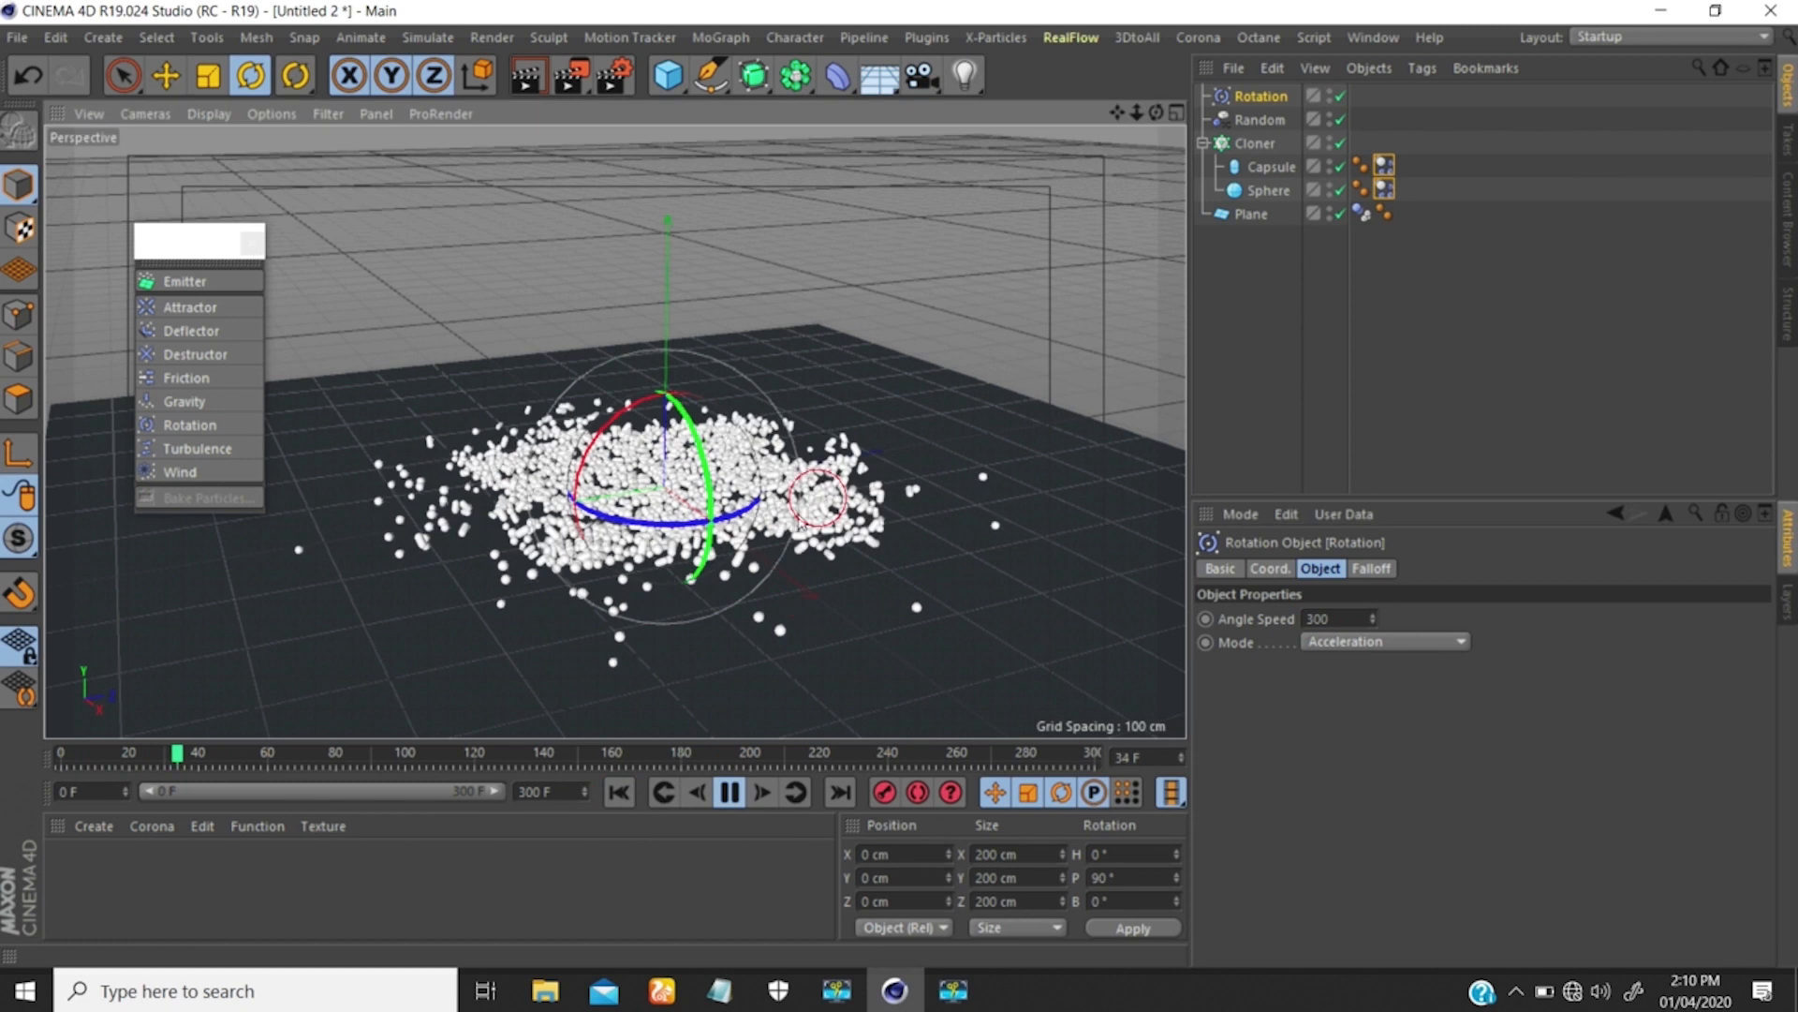
Examine the swirling capsules and spheres from several angles and distances during playback.
alt+drag(828, 498, 697, 433)
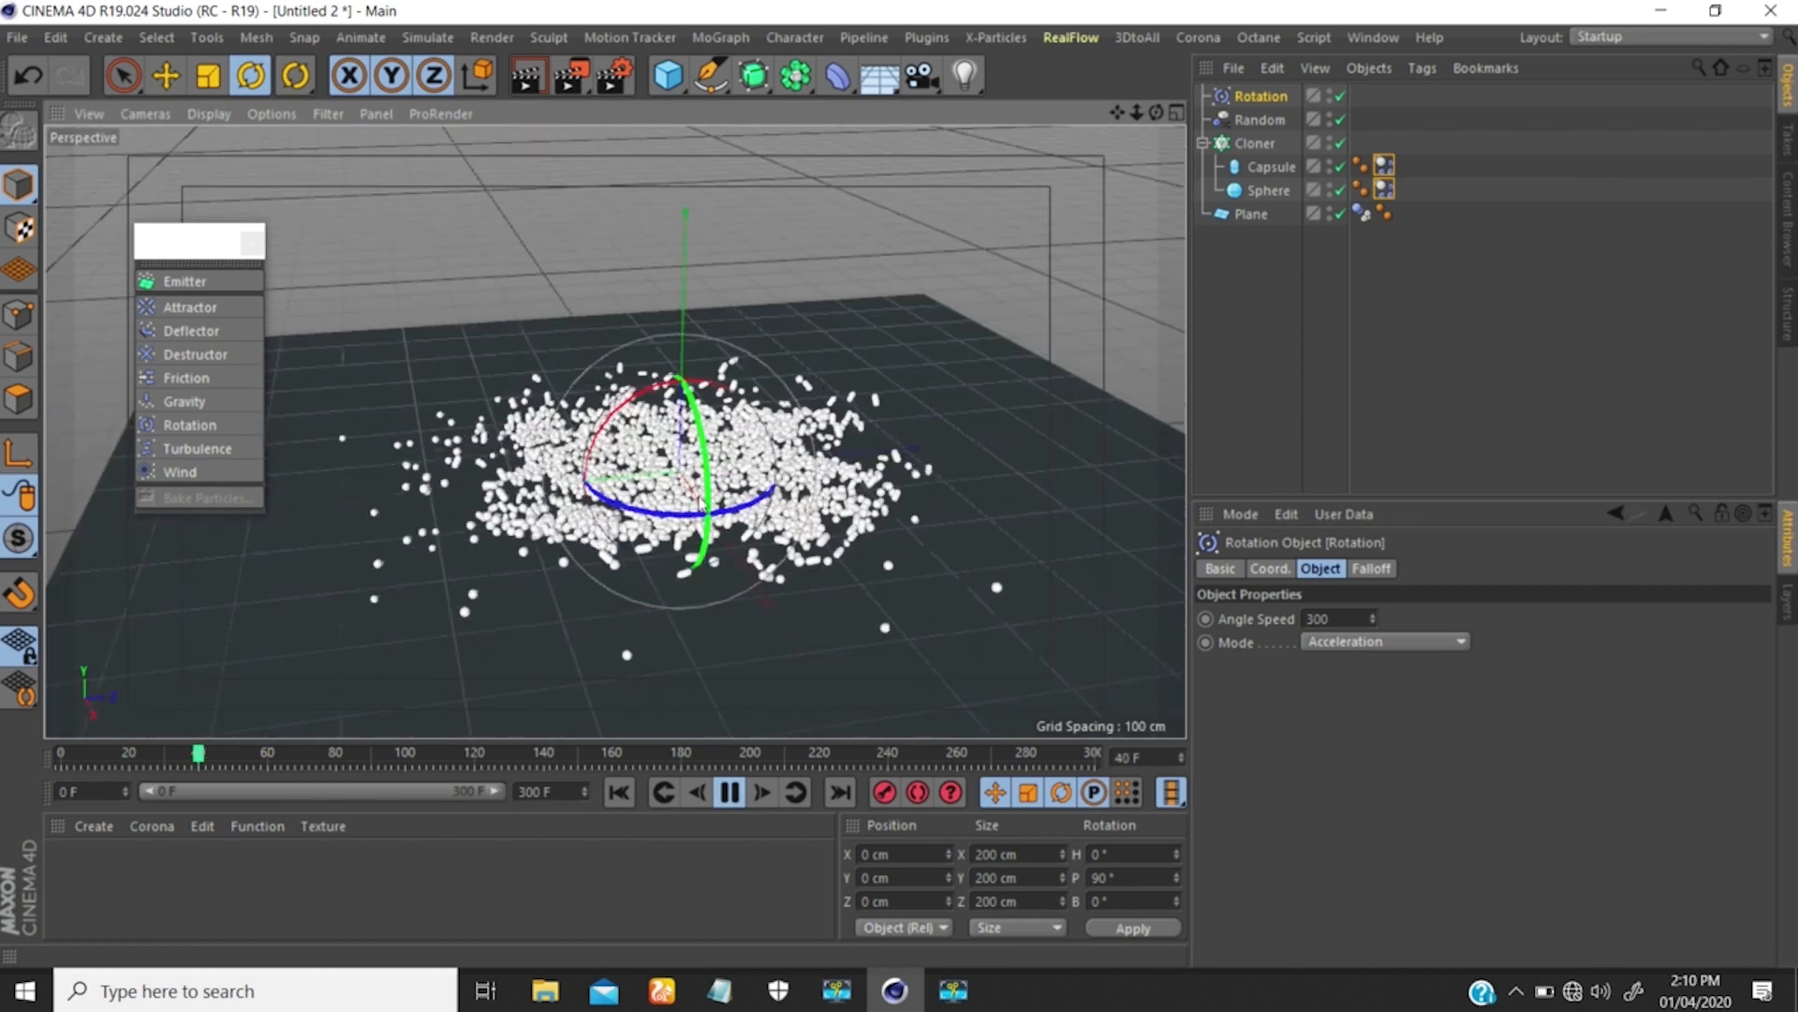
scroll(712, 470, up, 3)
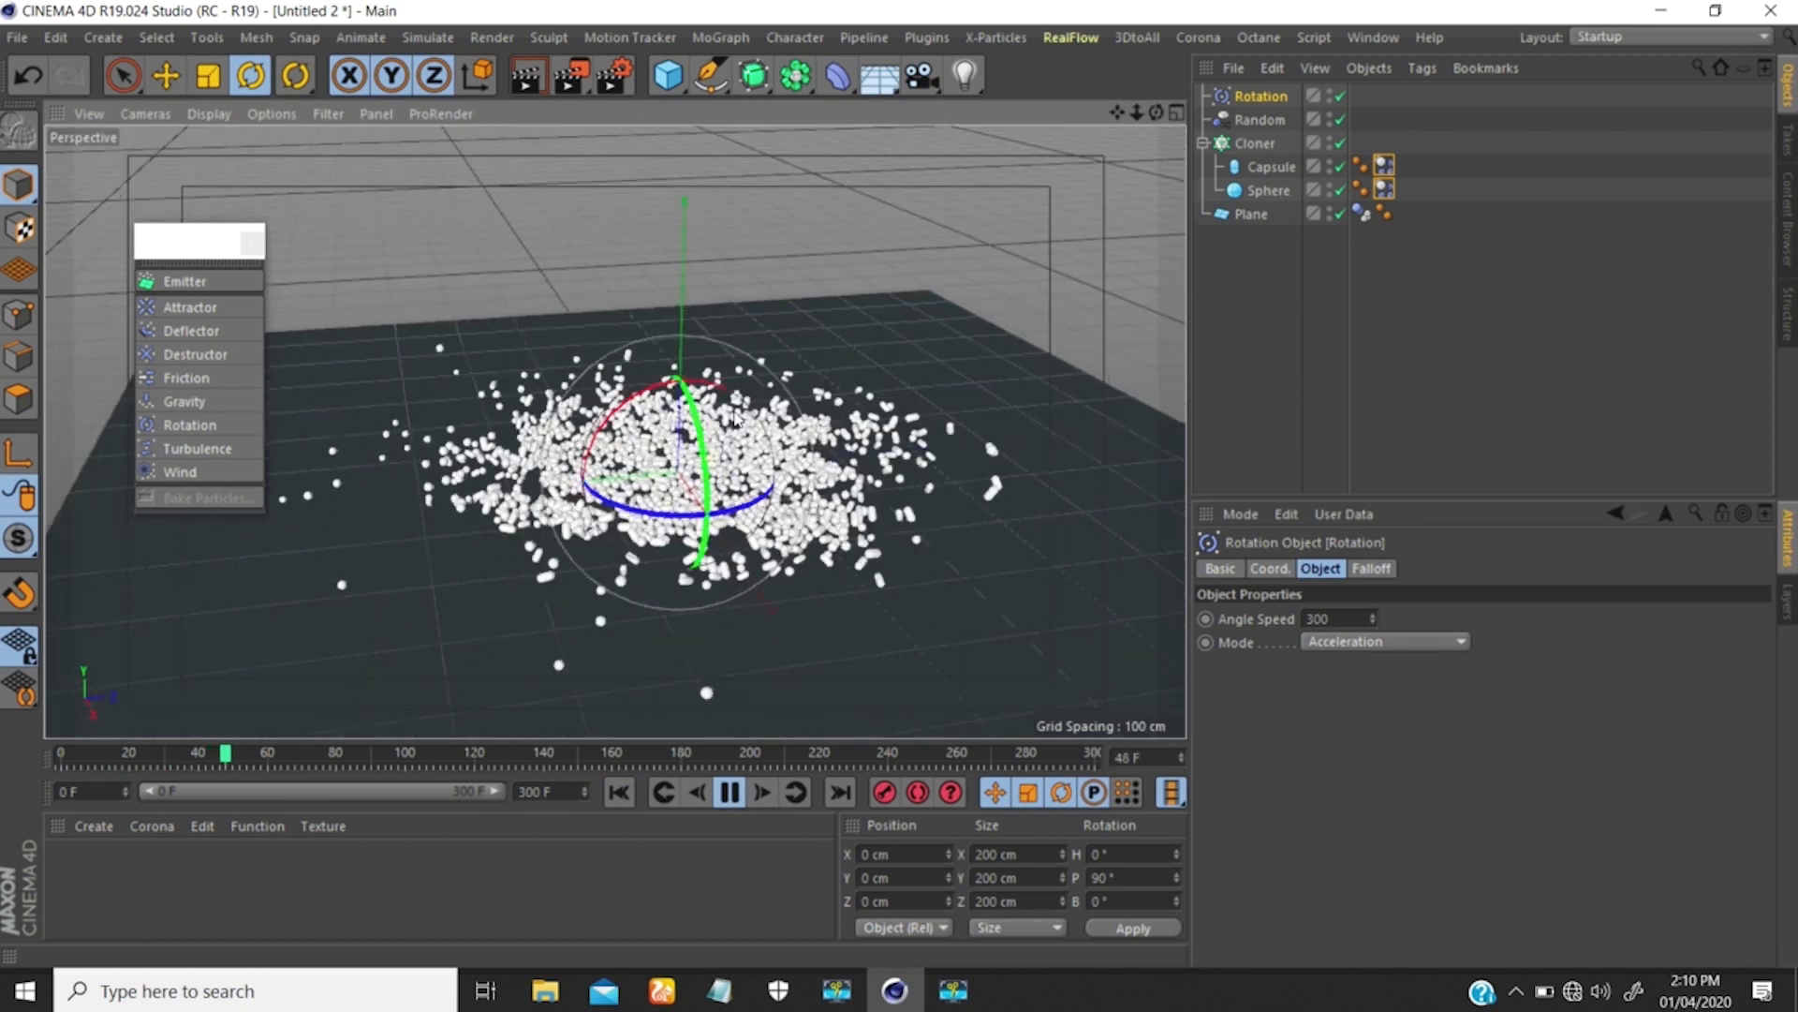
scroll(748, 487, down, 2)
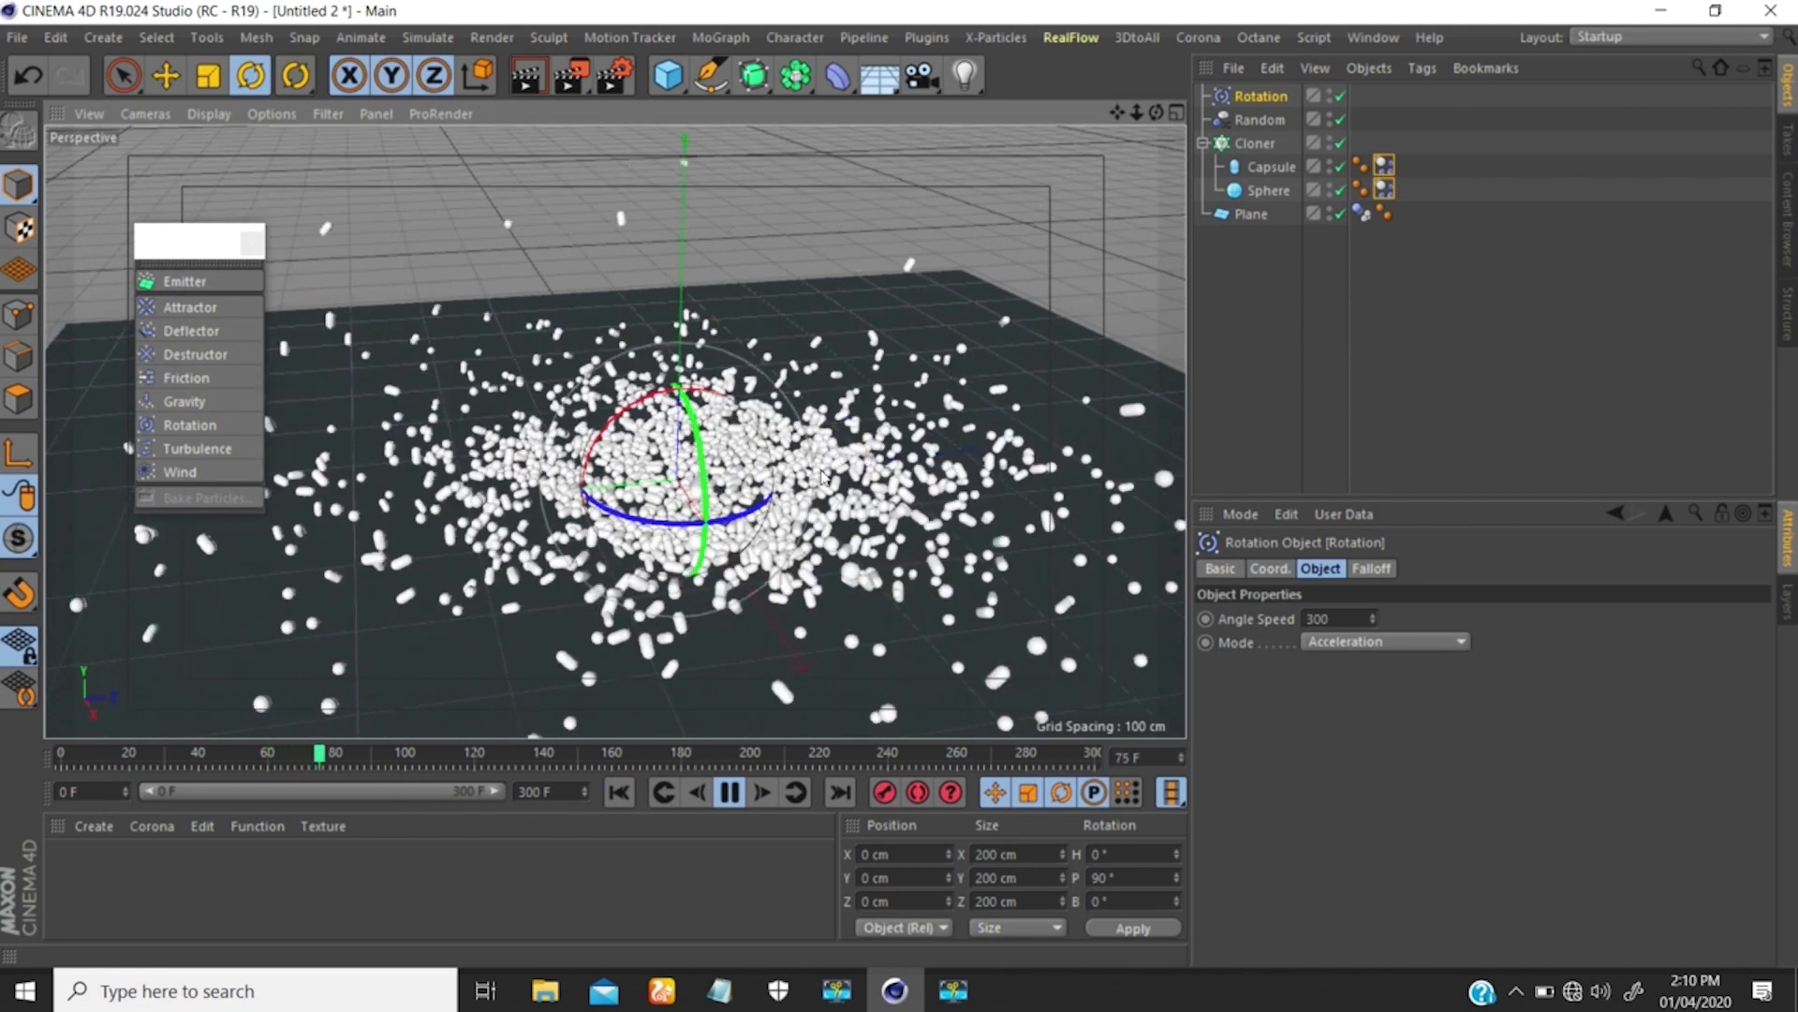
scroll(834, 468, down, 5)
alt+drag(827, 471, 652, 404)
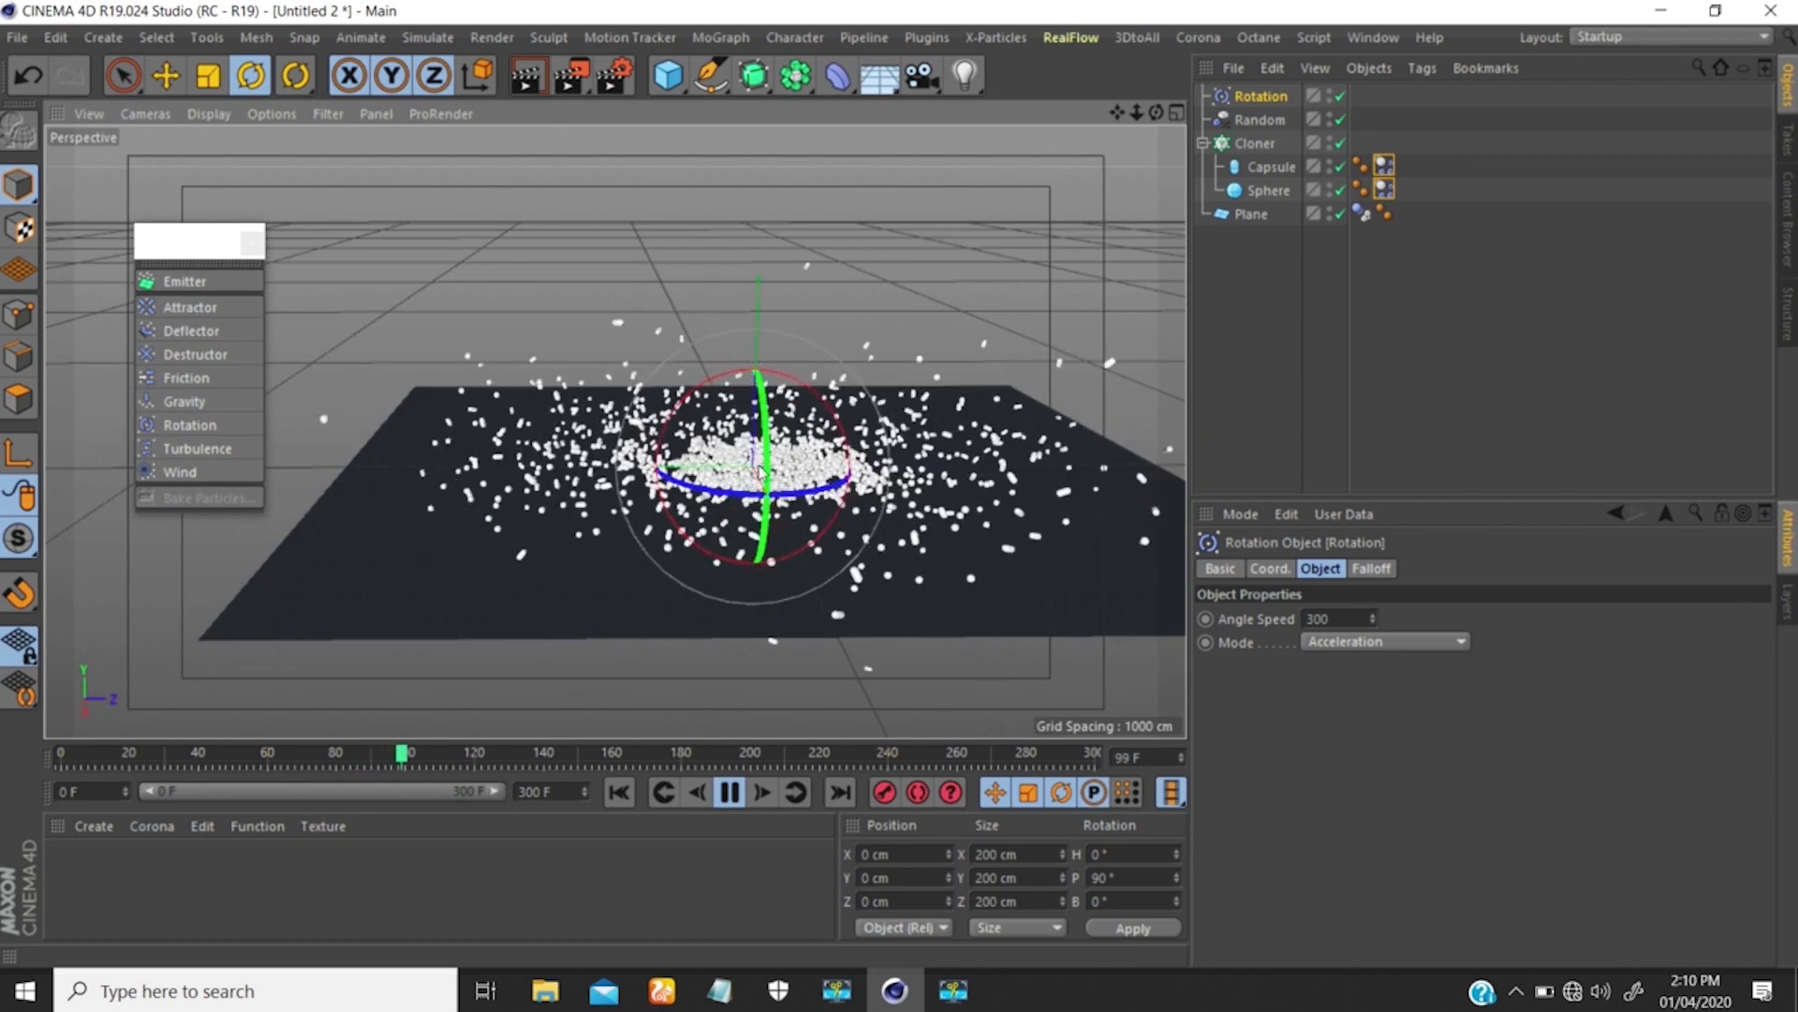
scroll(767, 427, up, 1)
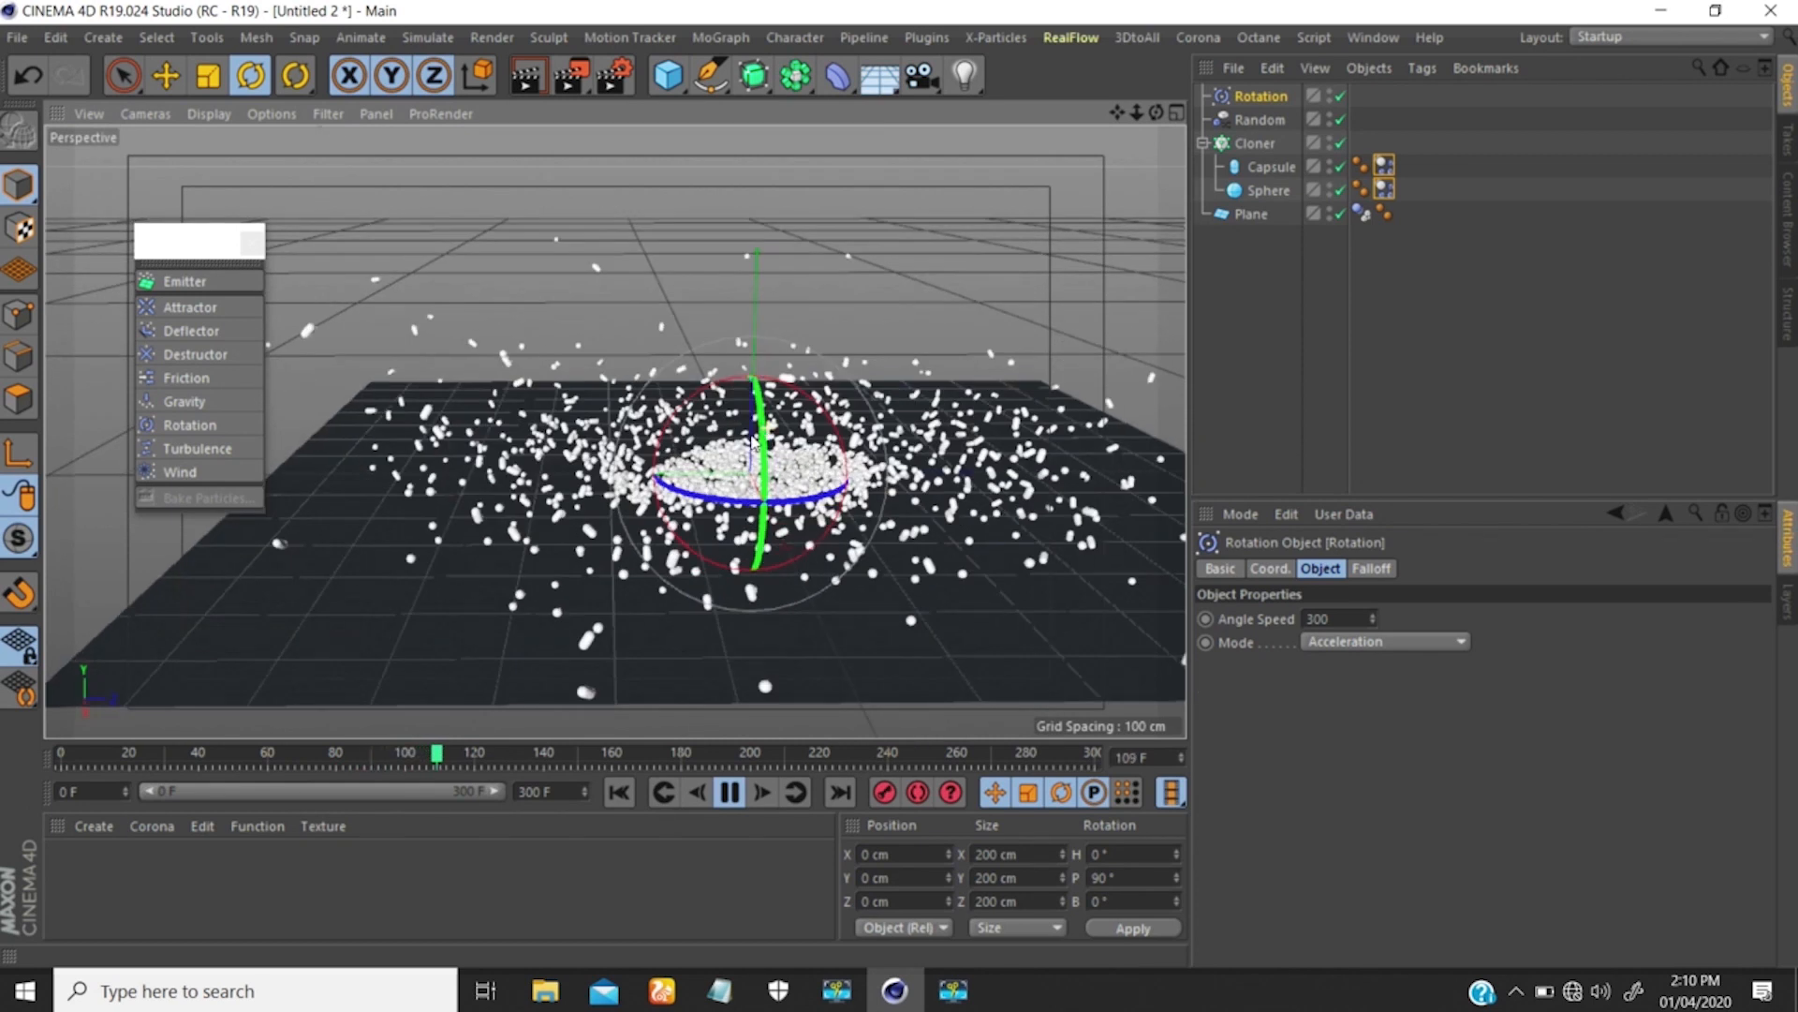
alt+drag(785, 414, 738, 468)
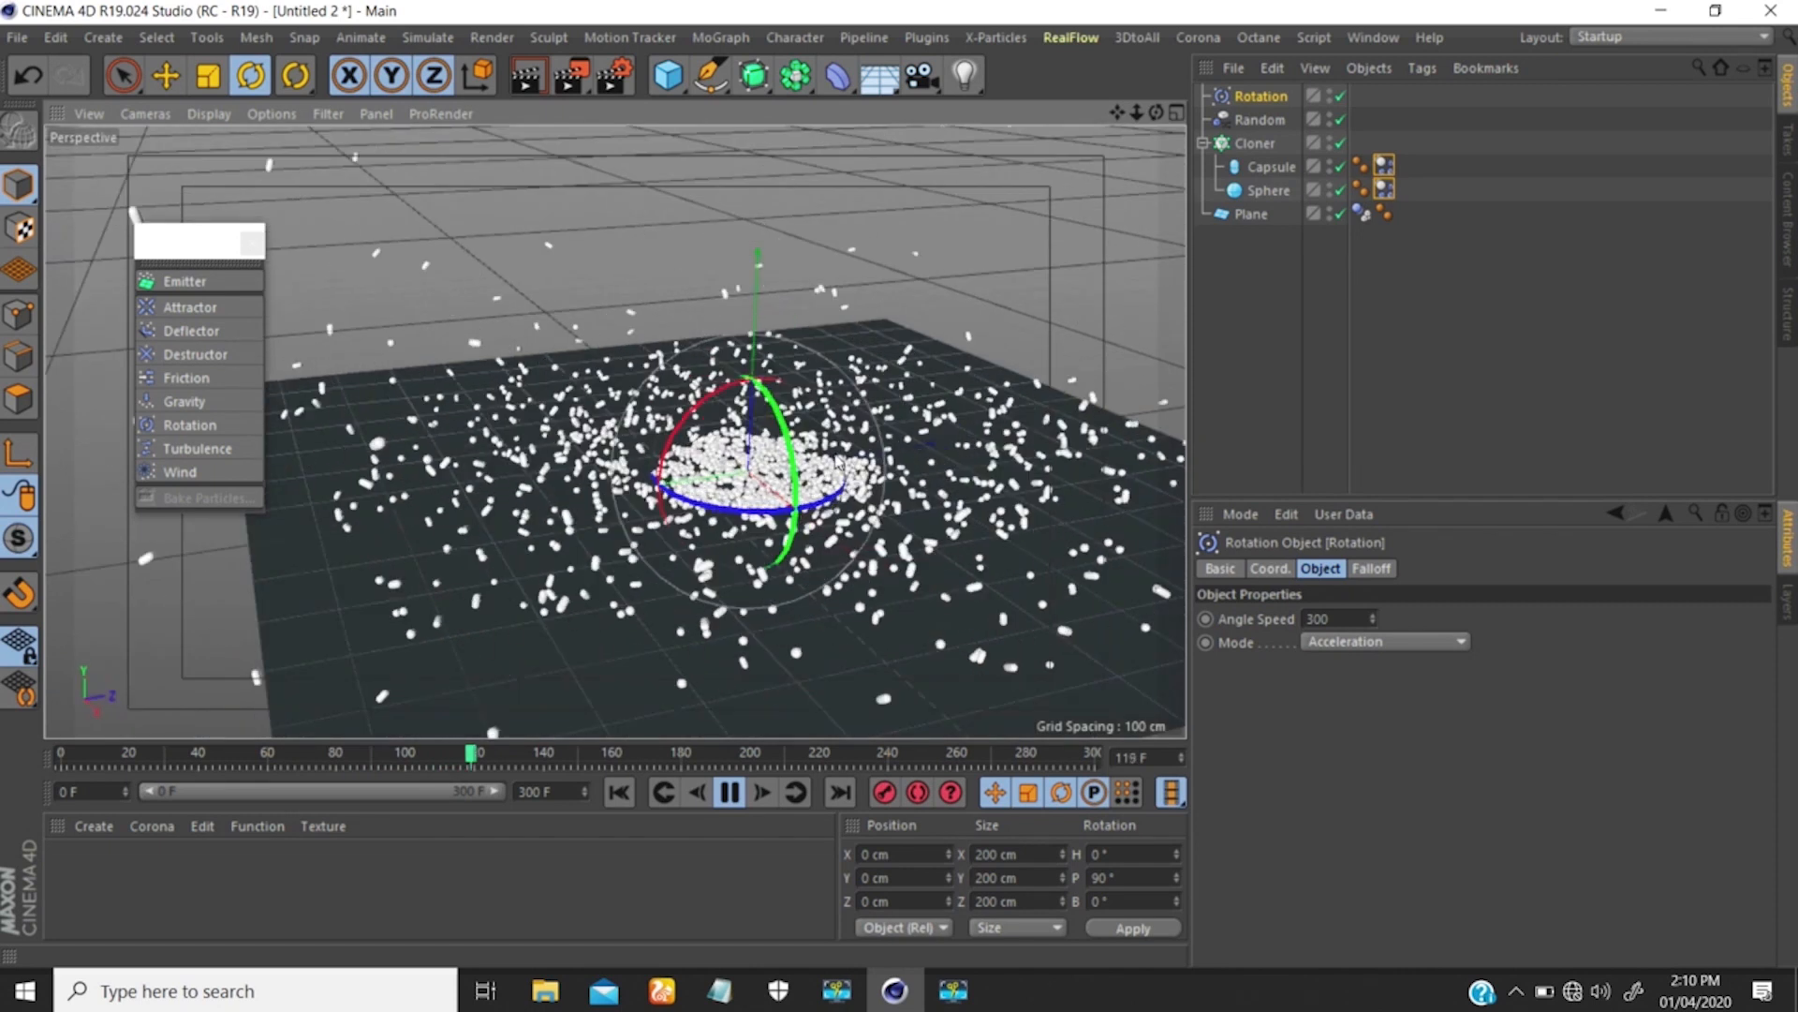
Set Follow Position to 2 on both the Capsule and Sphere dynamics tags and replay the simulation from the start.
drag(1407, 191, 1373, 161)
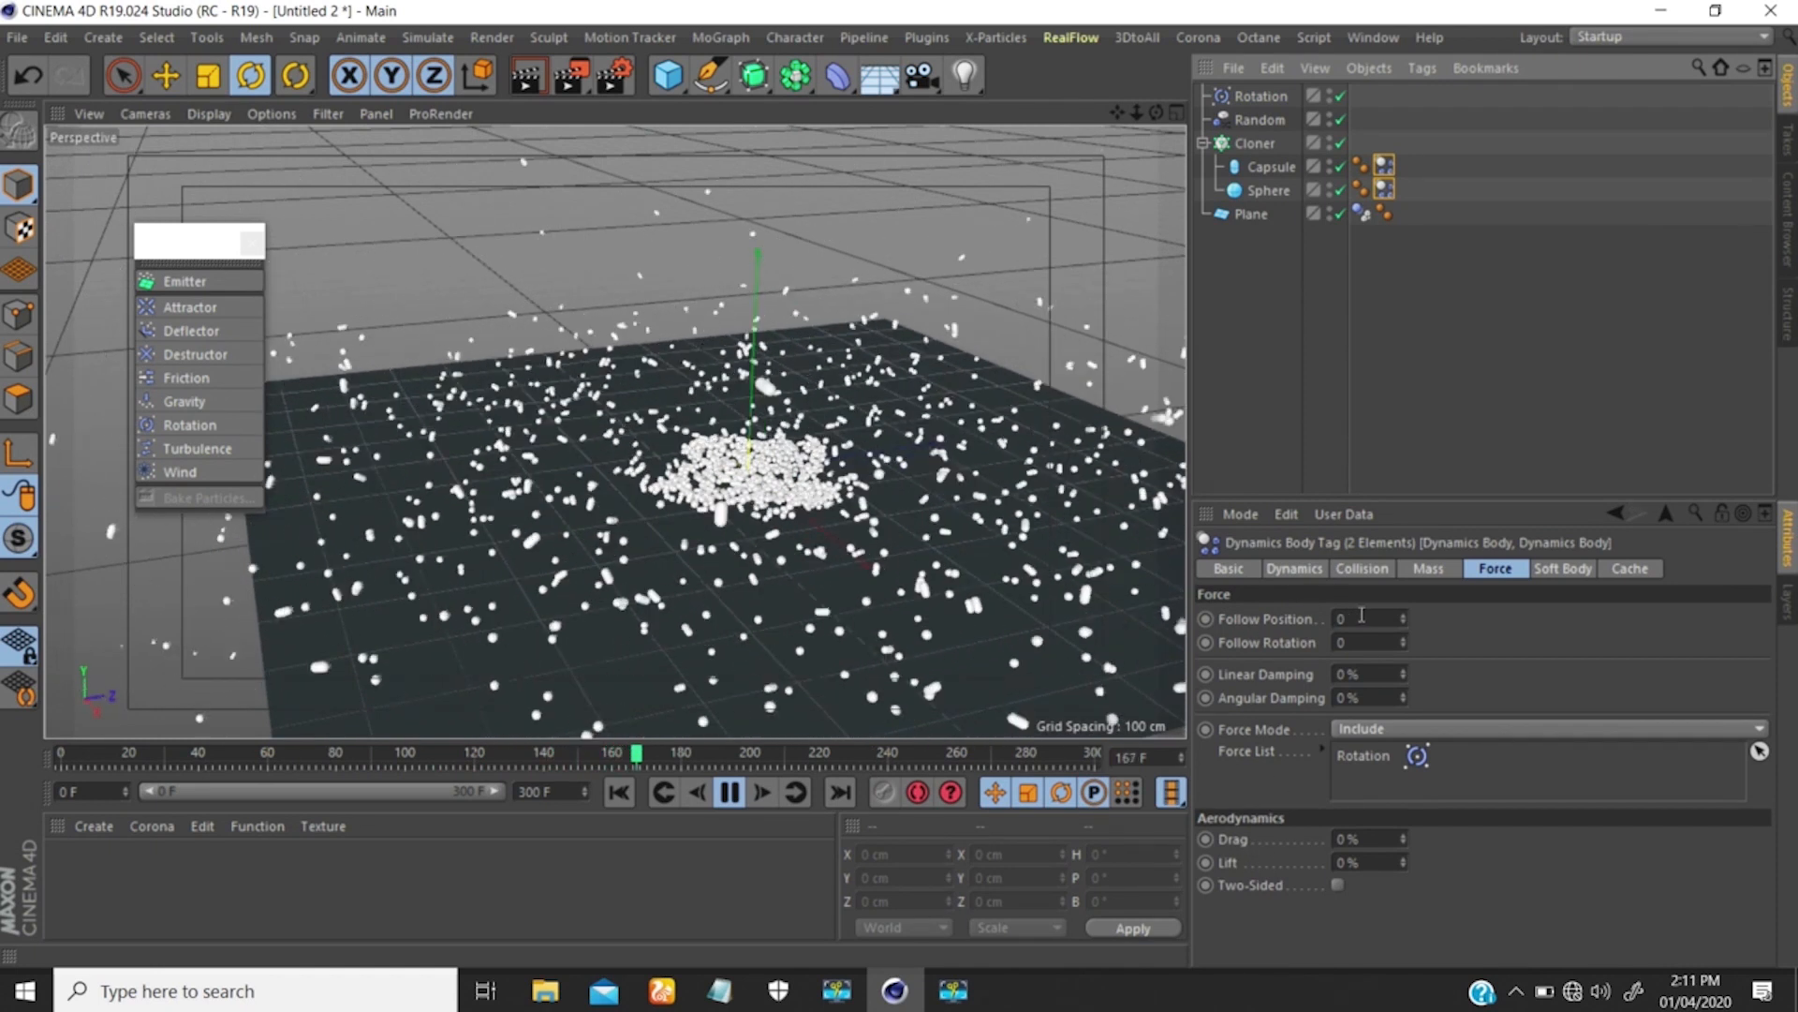
drag(1354, 619, 1299, 631)
text(2)
key(Return)
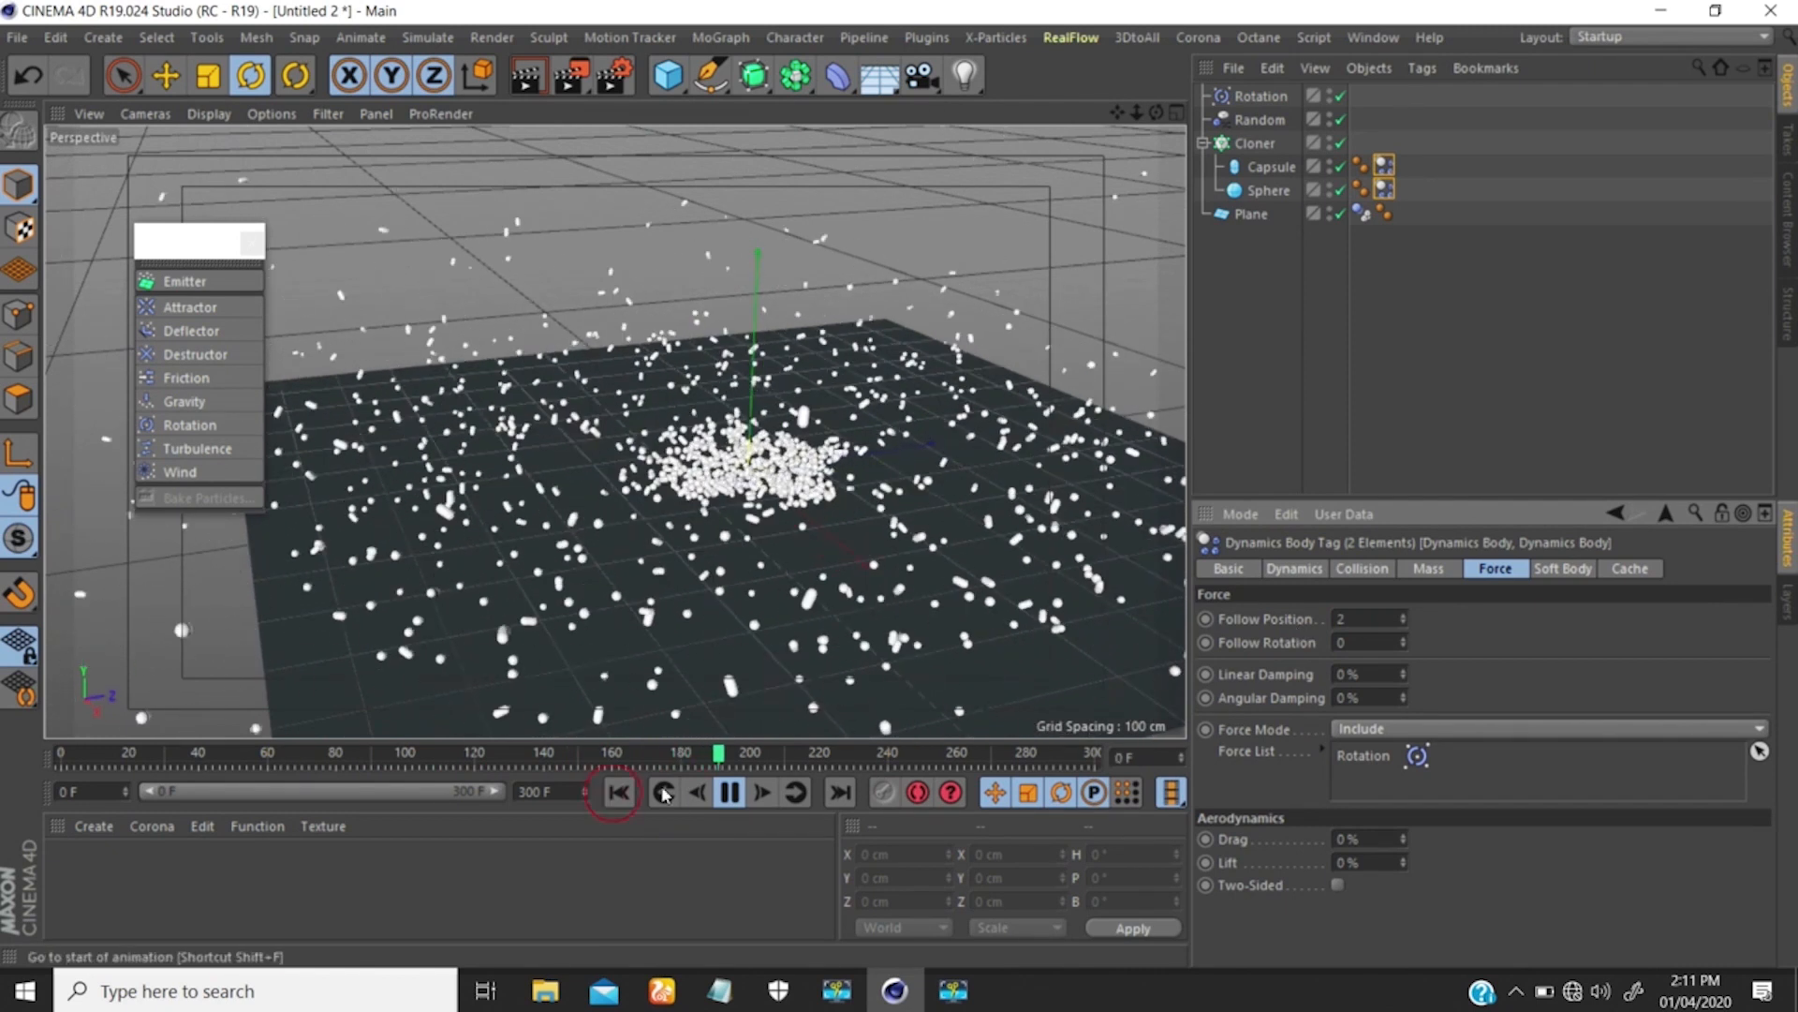
click(620, 794)
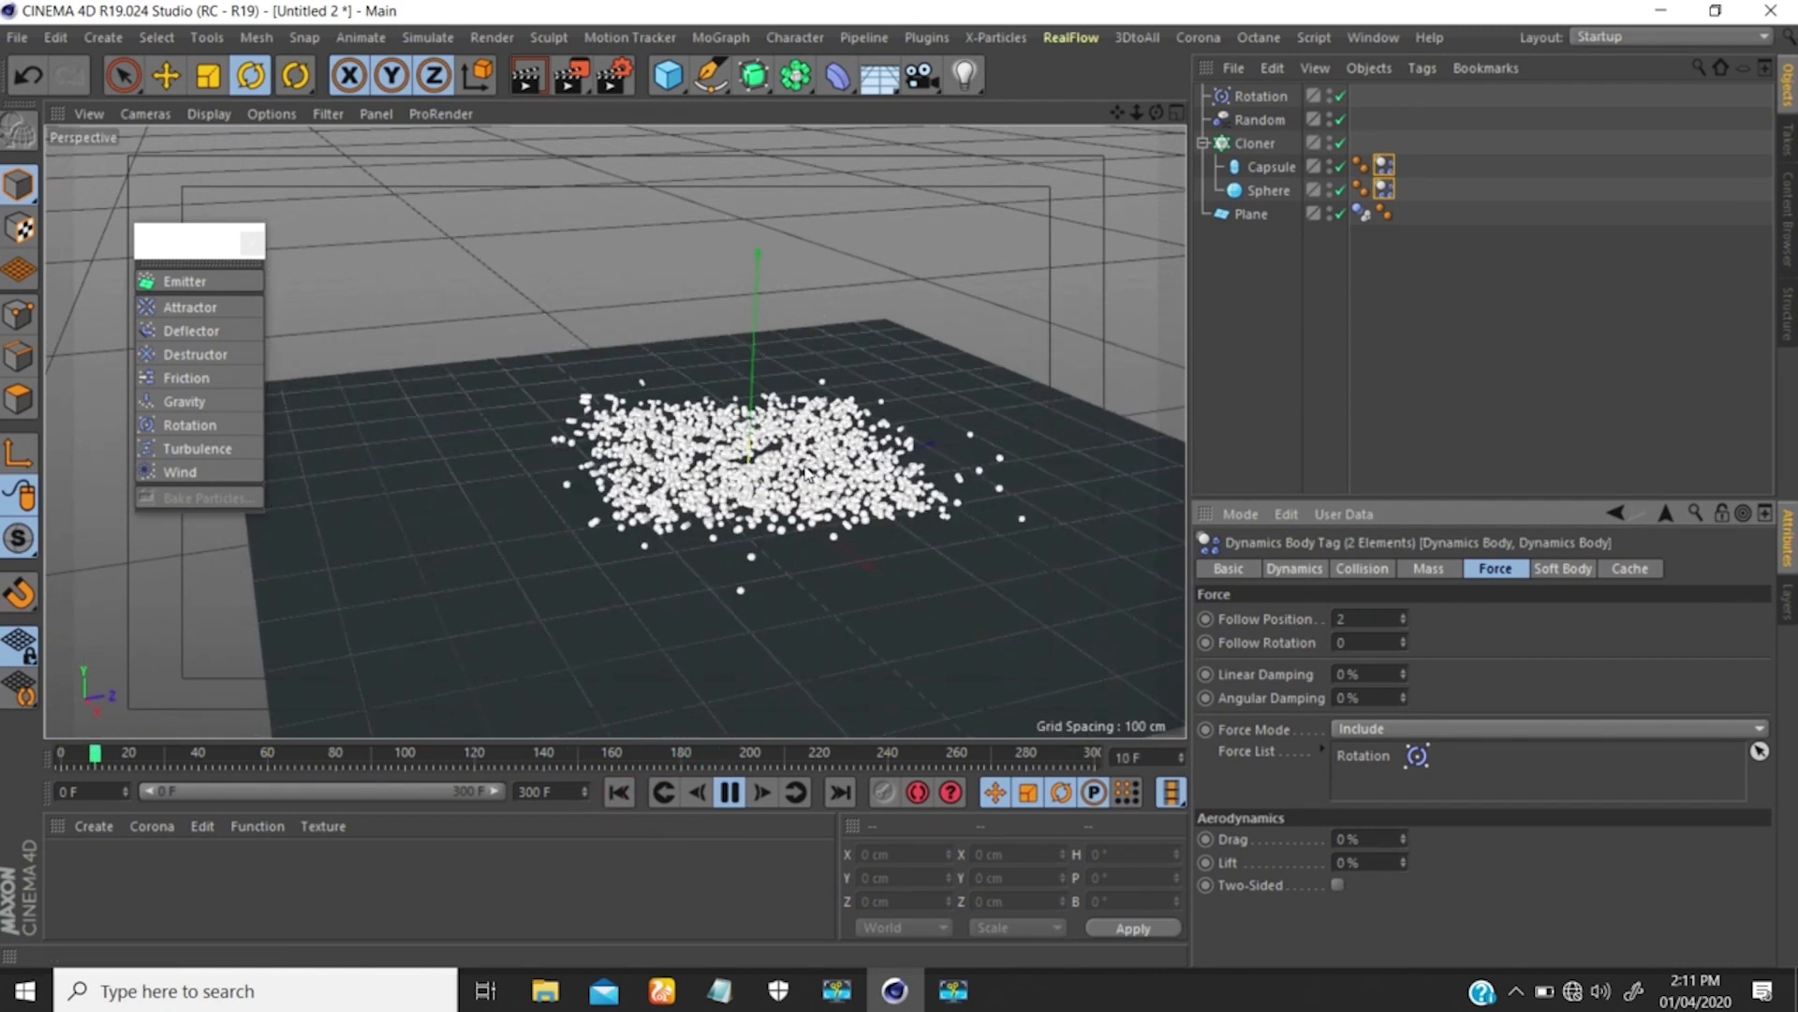
alt+drag(792, 485, 785, 491)
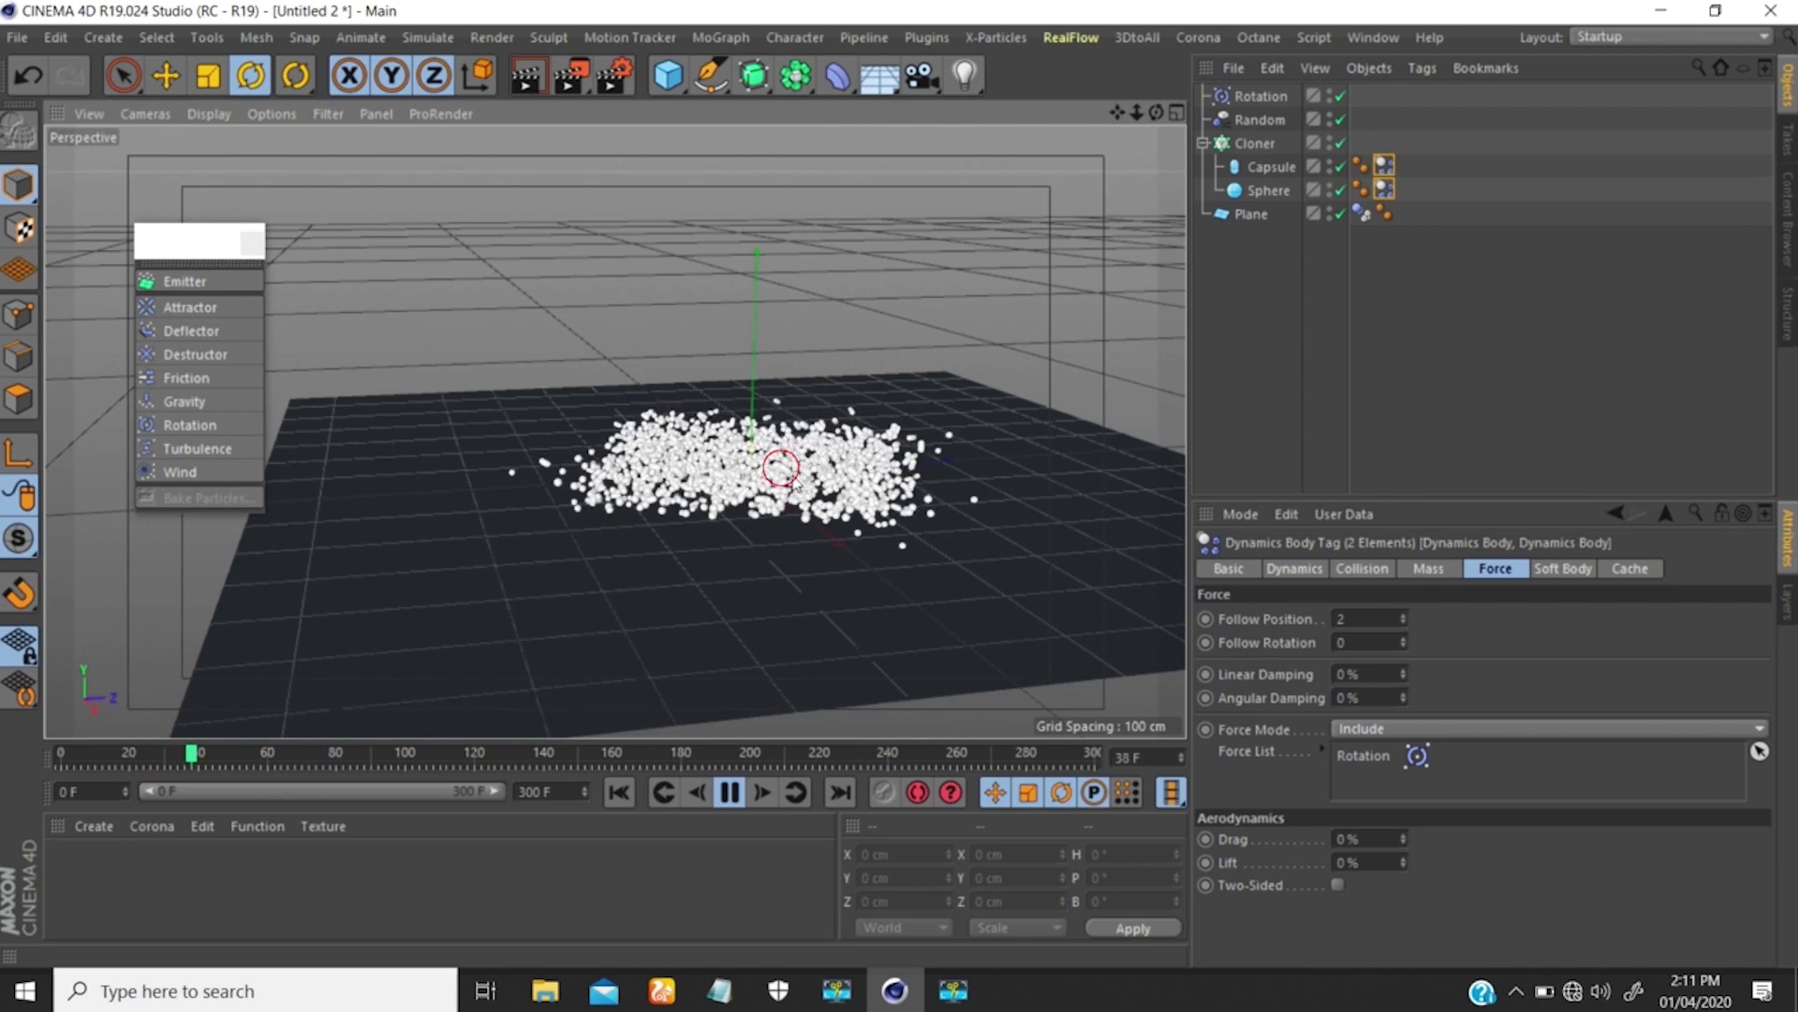
scroll(780, 467, up, 5)
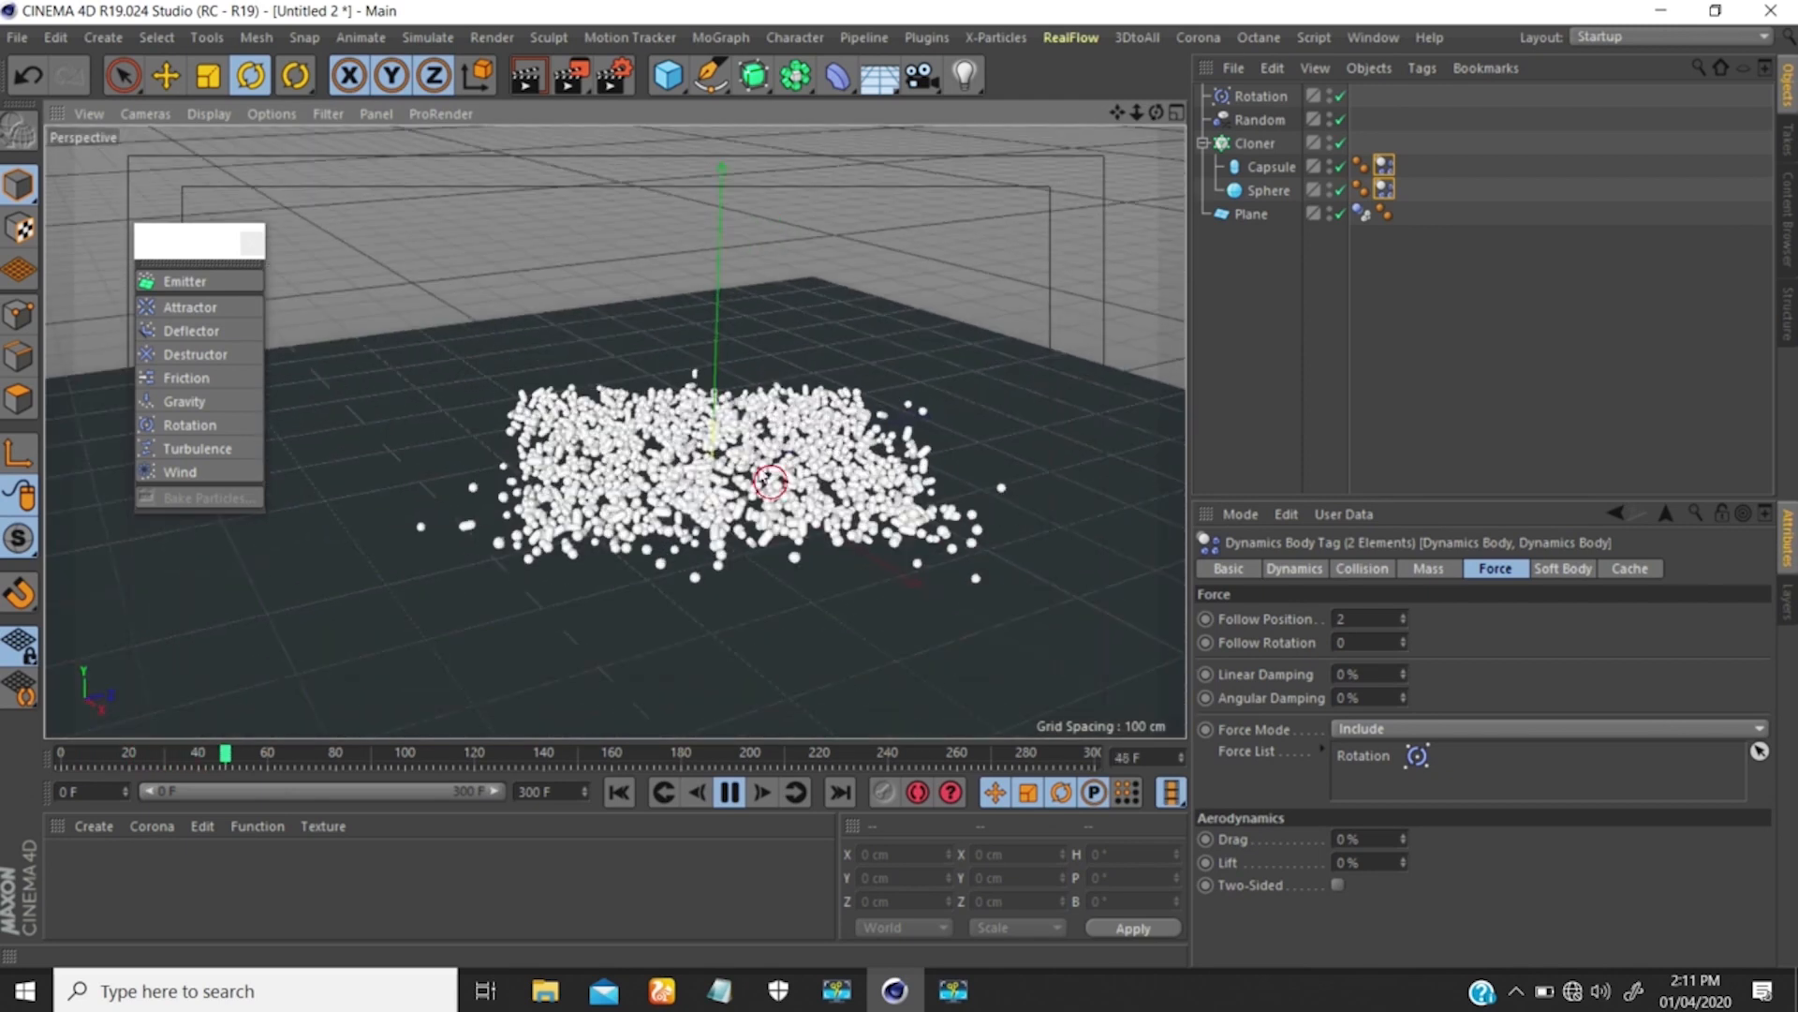
alt+drag(766, 478, 777, 475)
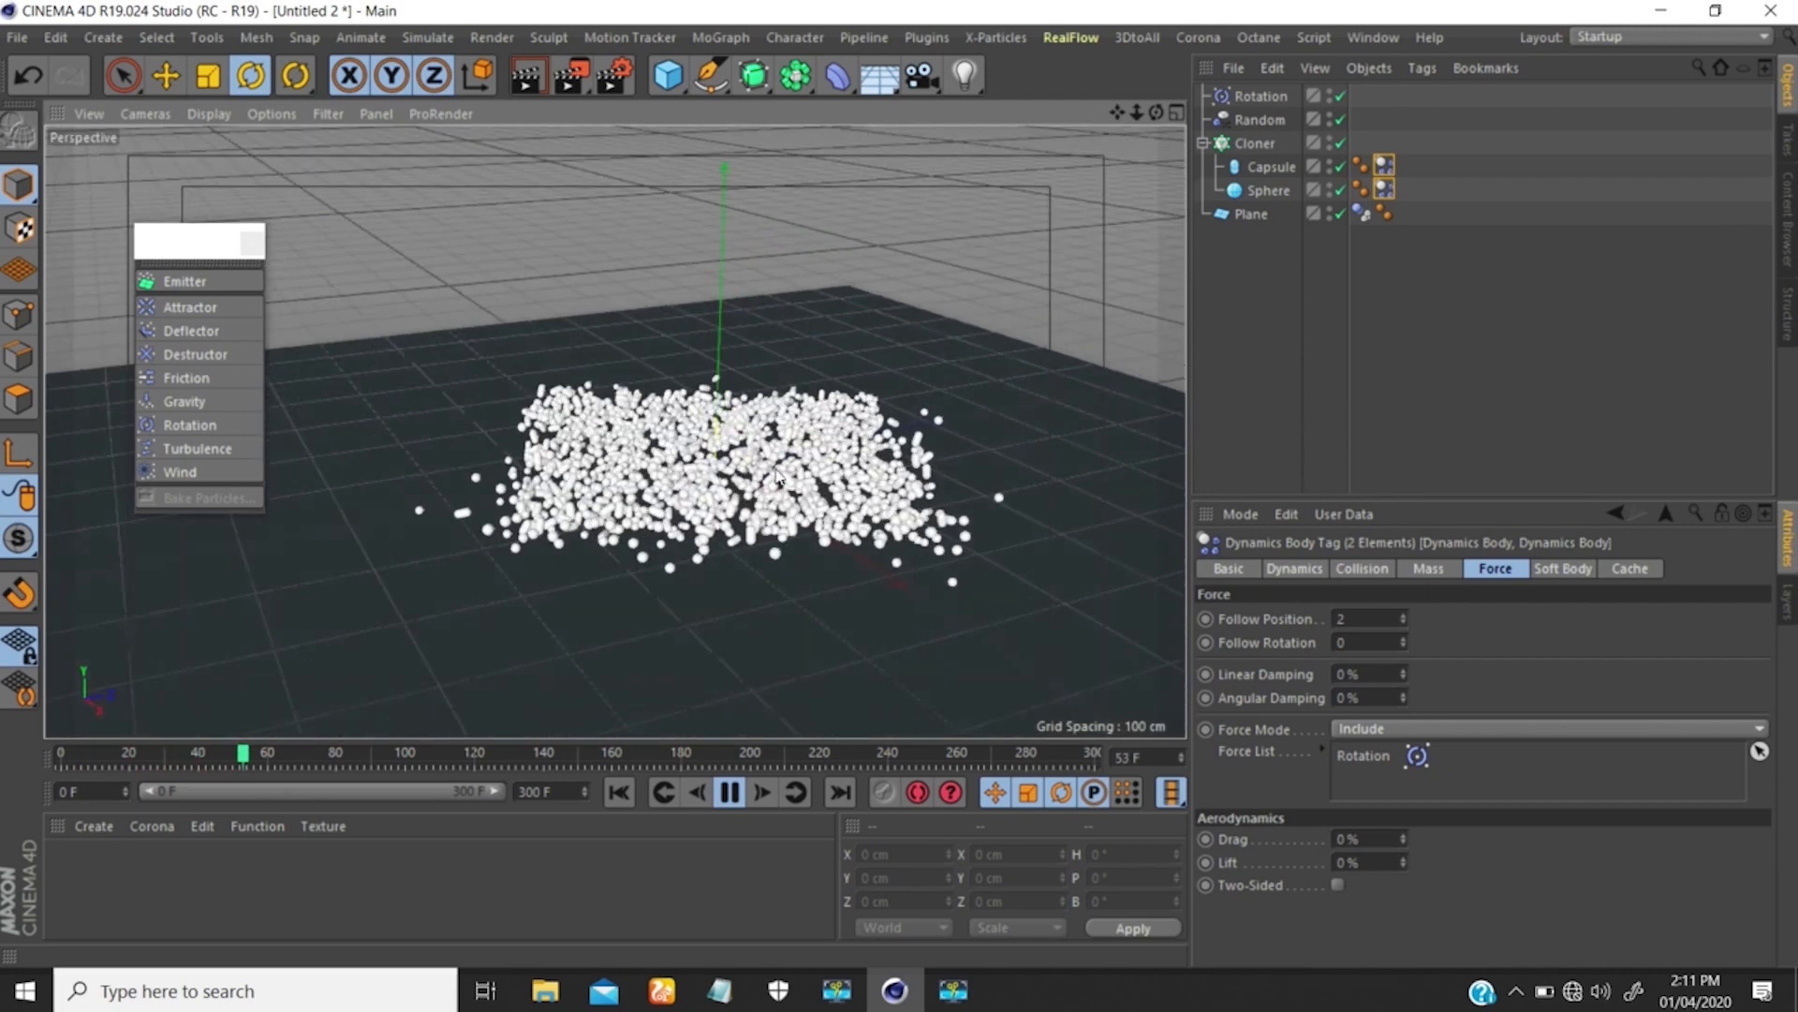
Set the Rotation object's angle speed to 500 and check the swirl of the clones.
click(1260, 95)
click(1310, 619)
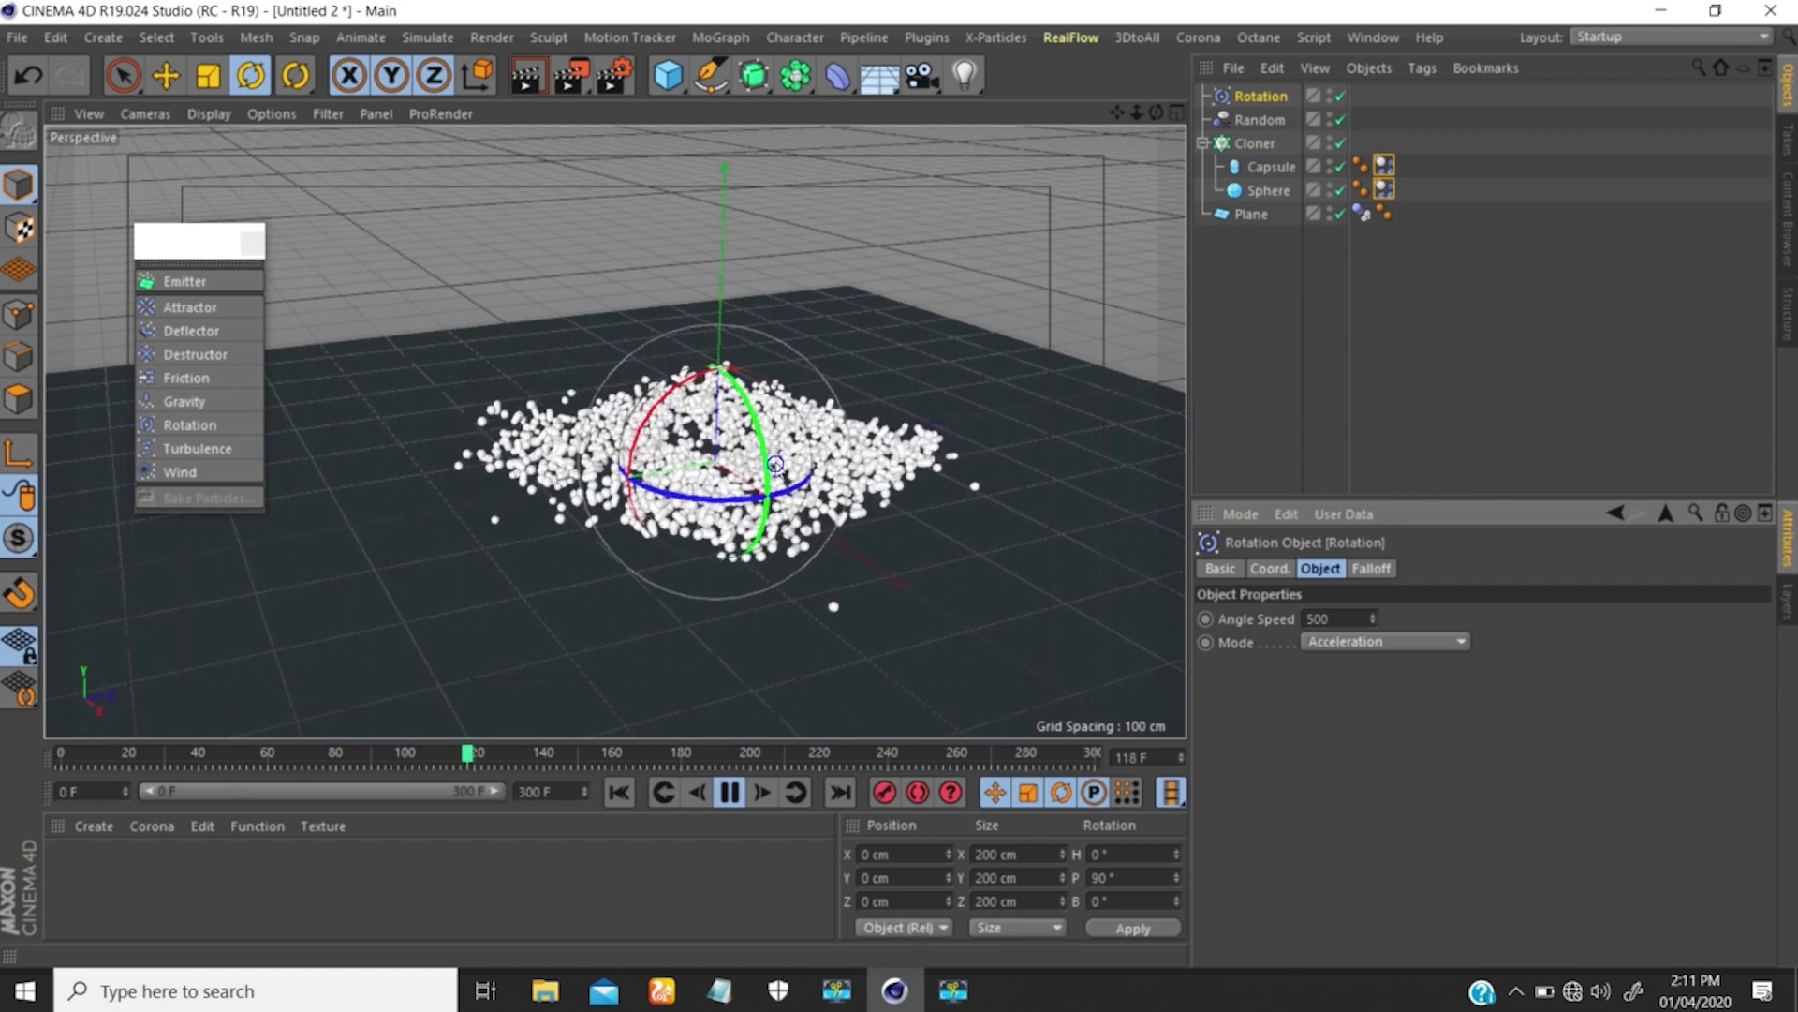
scroll(775, 465, up, 1)
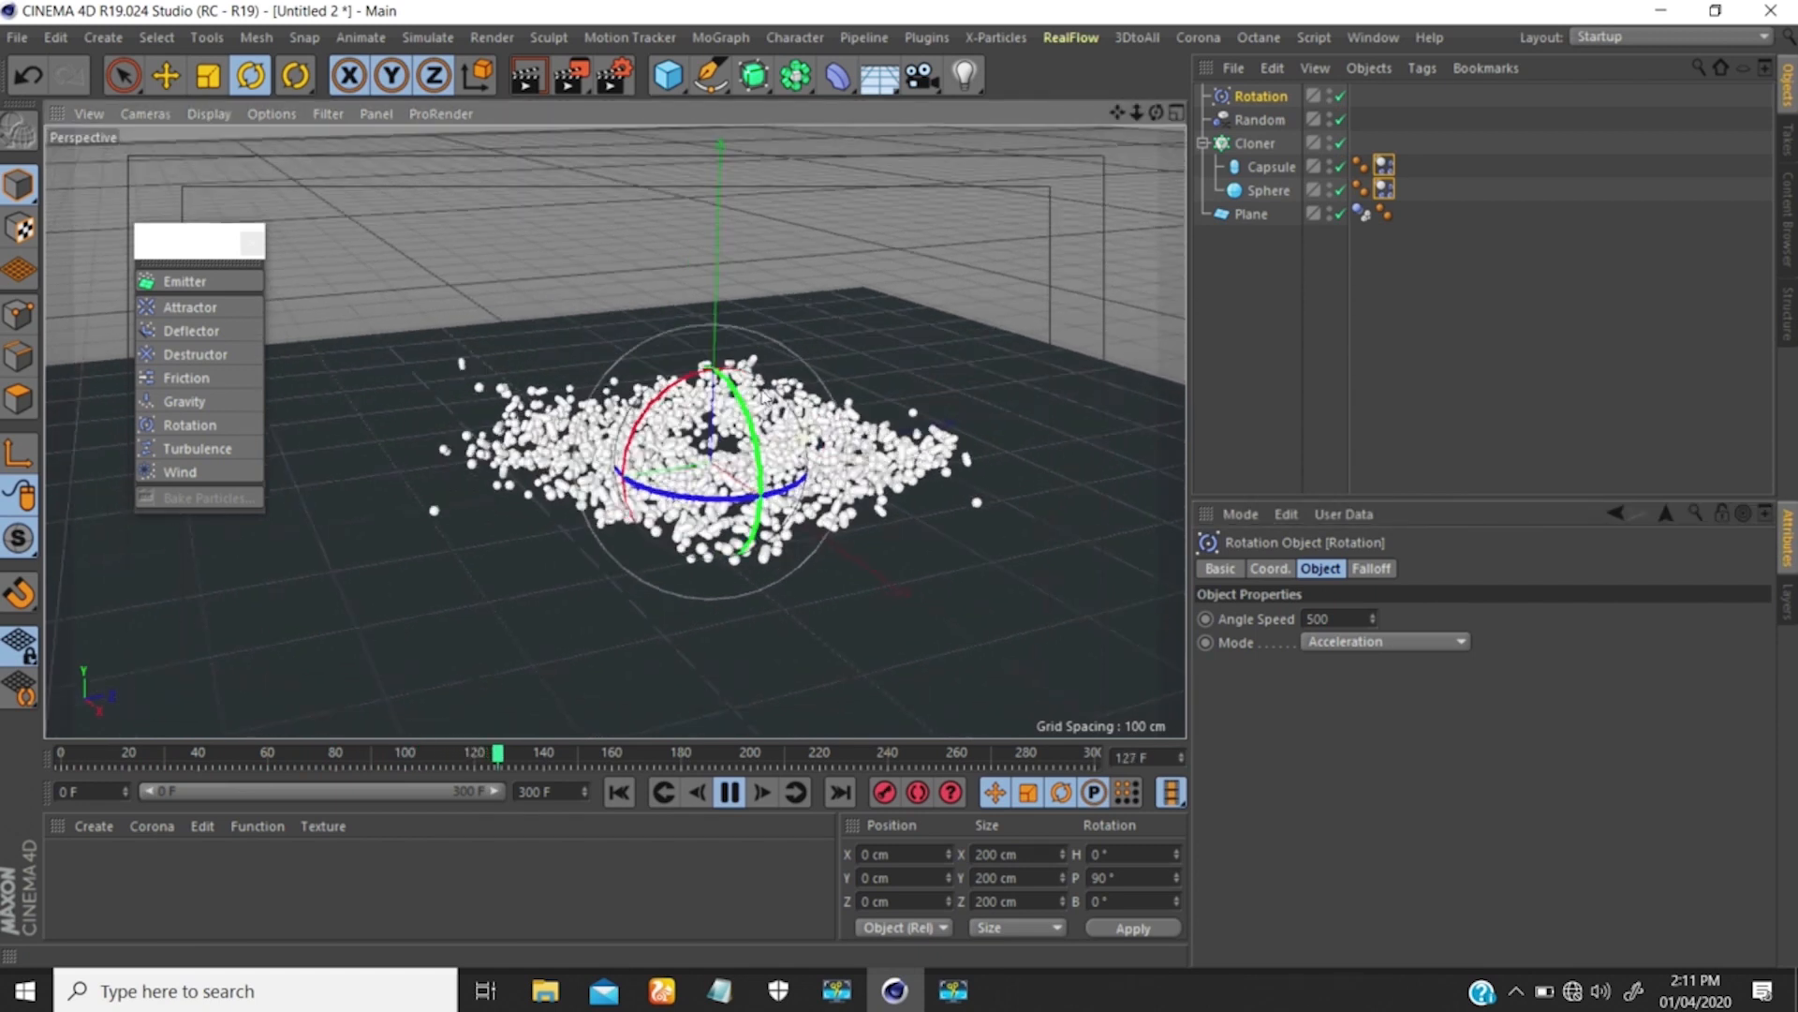
alt+drag(763, 393, 811, 468)
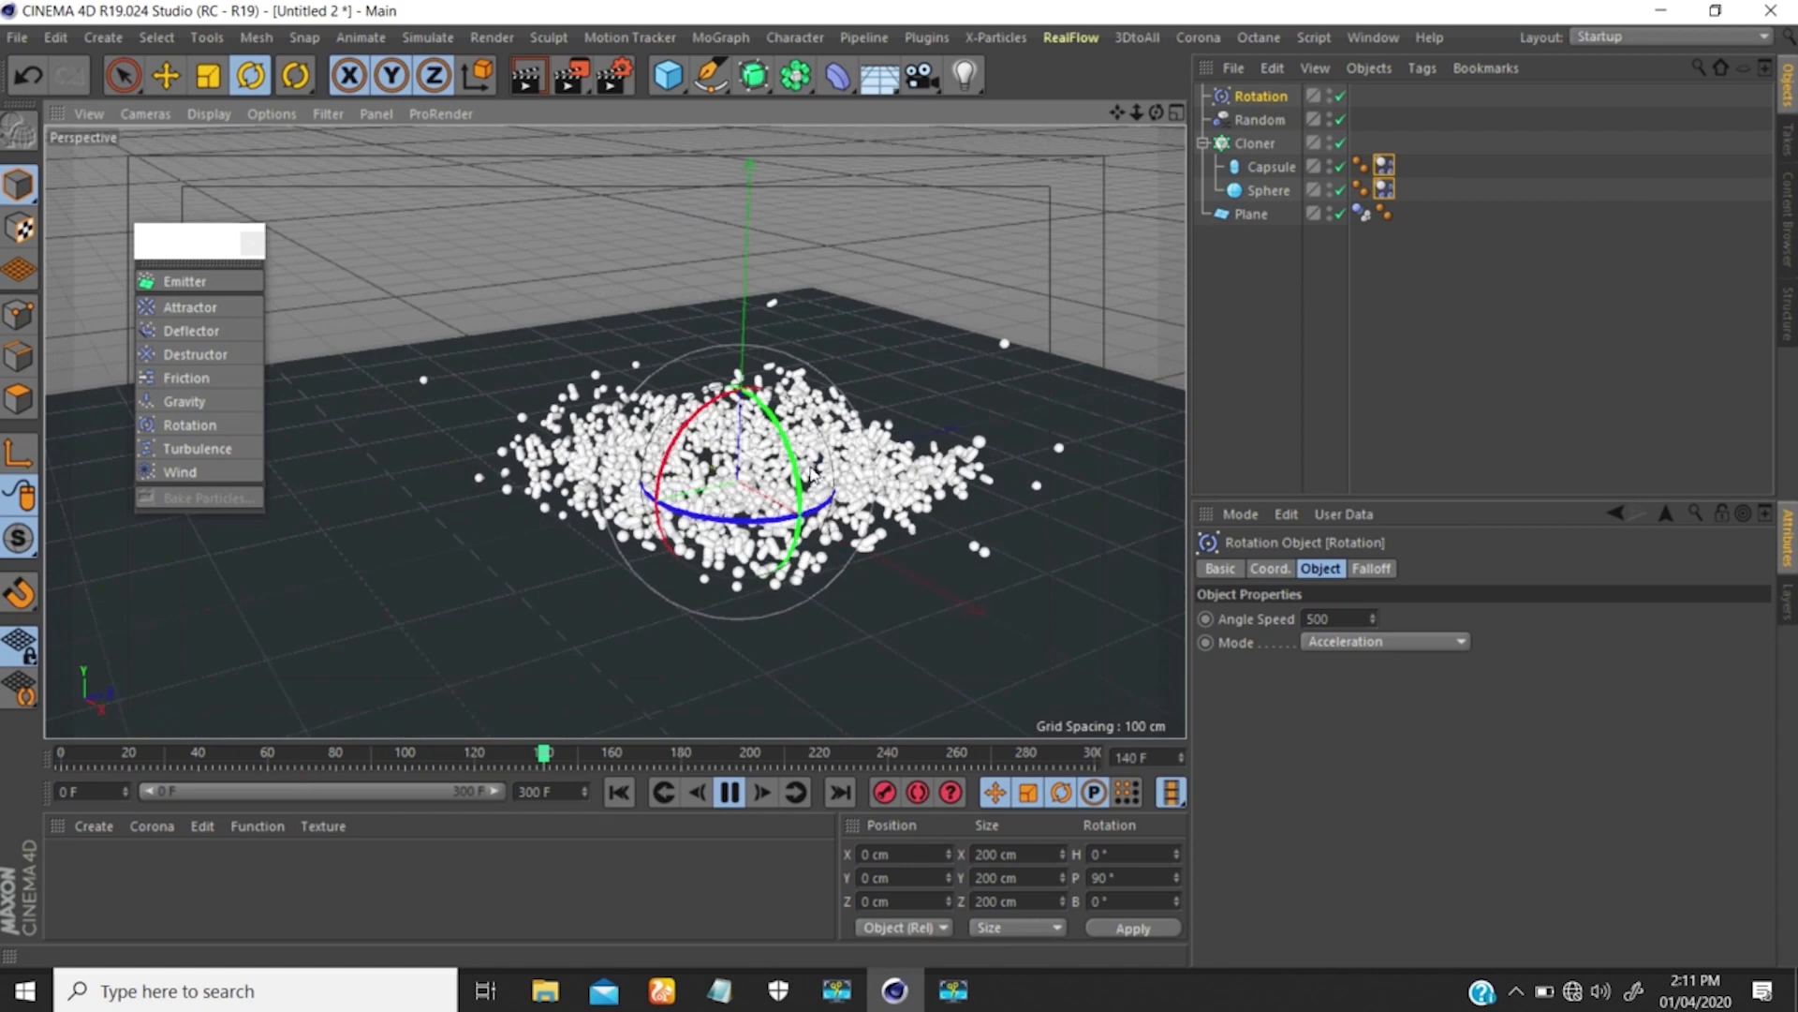
scroll(809, 471, down, 3)
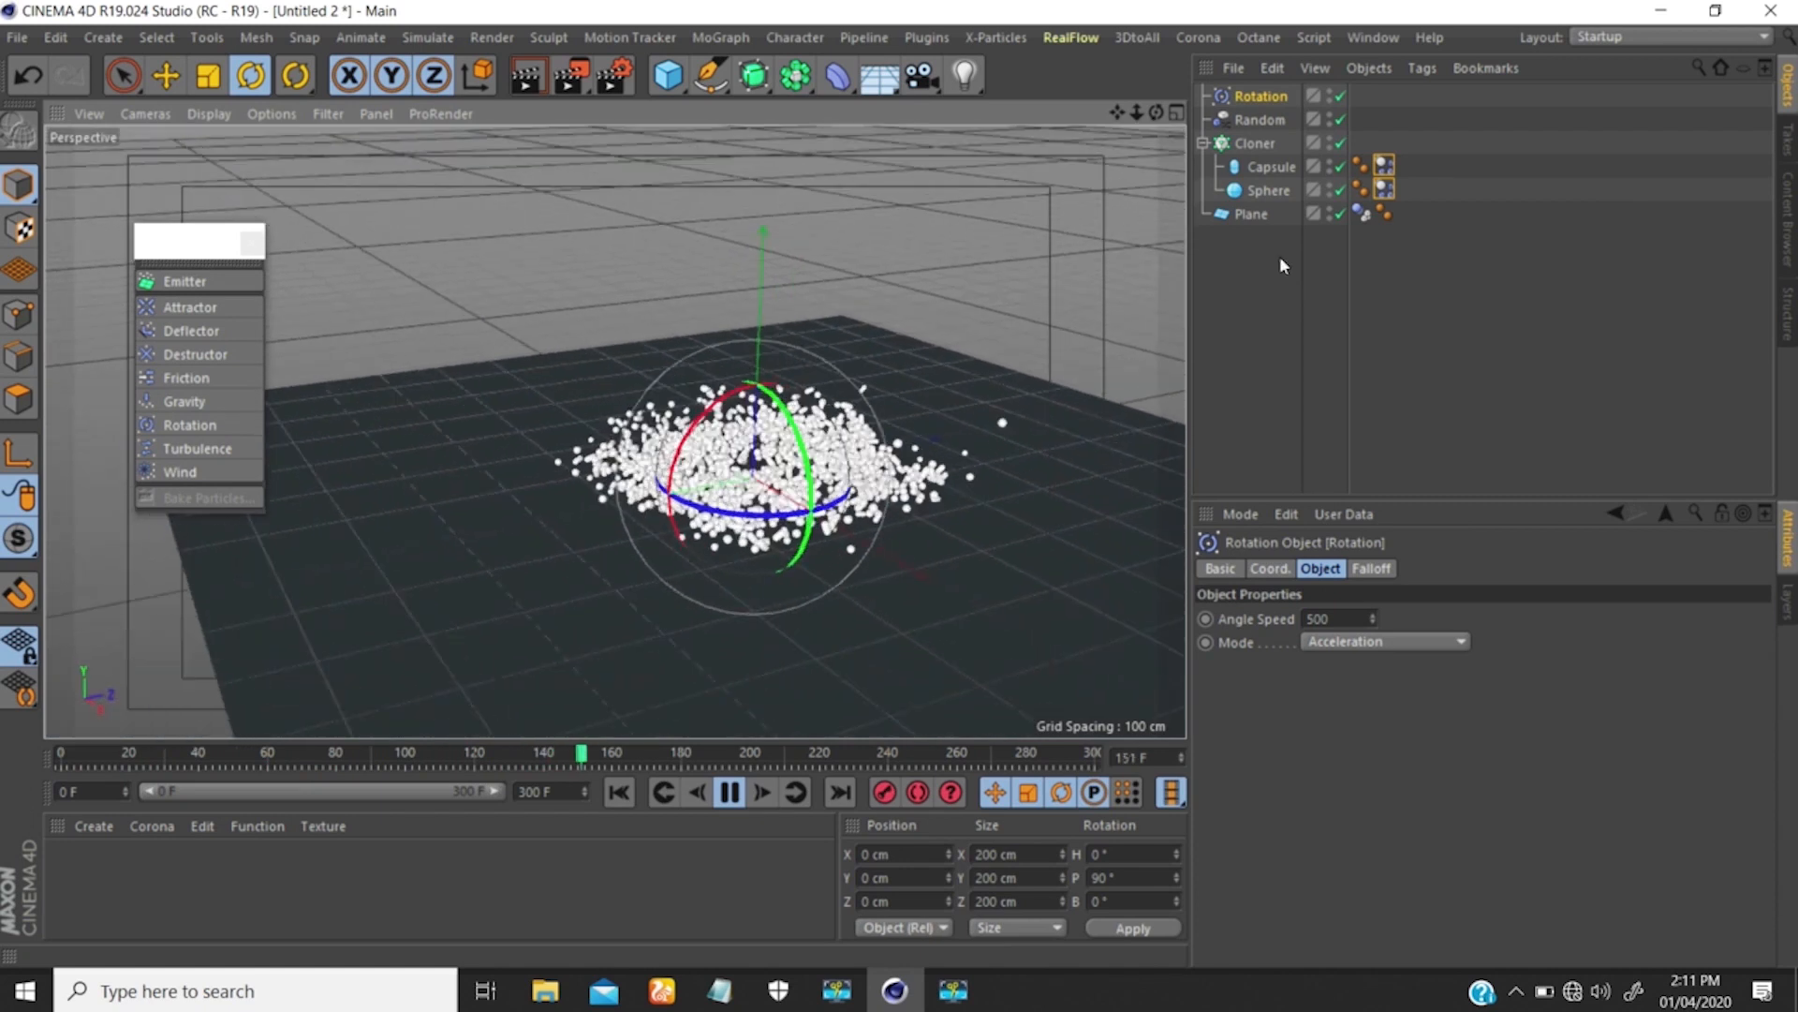
Set the Rotation object's angle speed to 400 and check the motion around the vertical axis.
click(1315, 622)
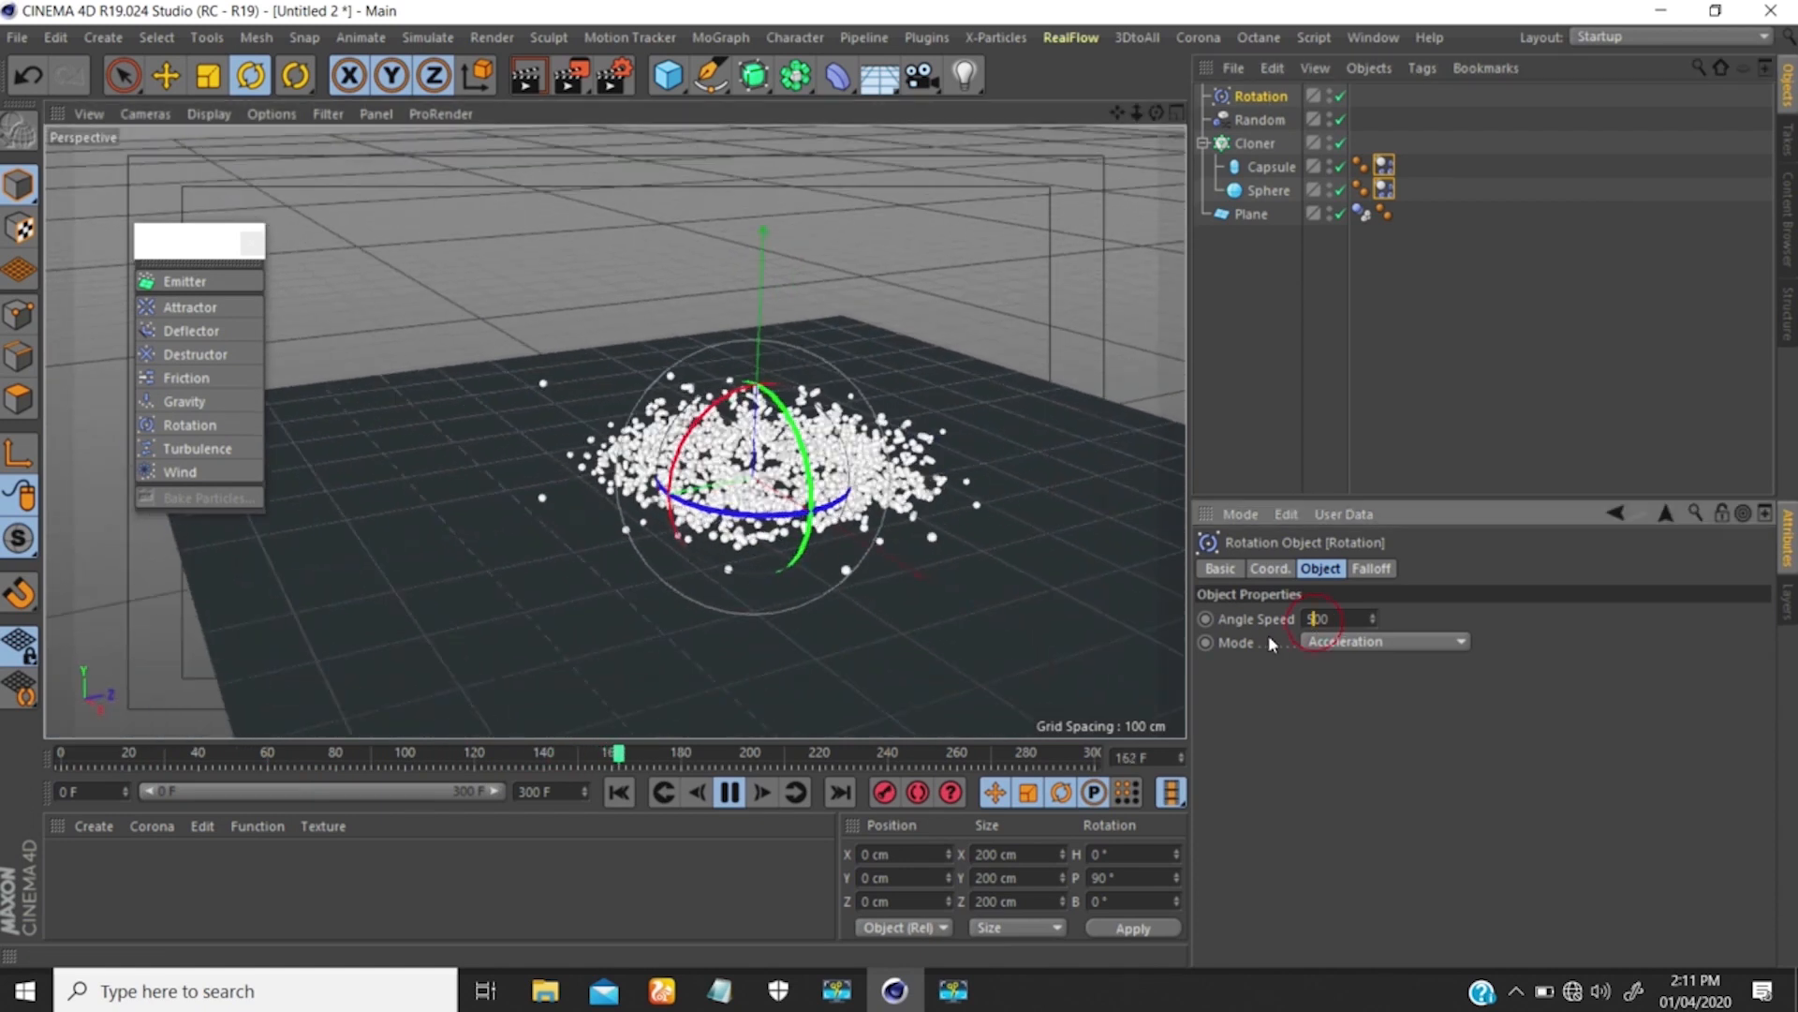
key(BackSpace)
text(4)
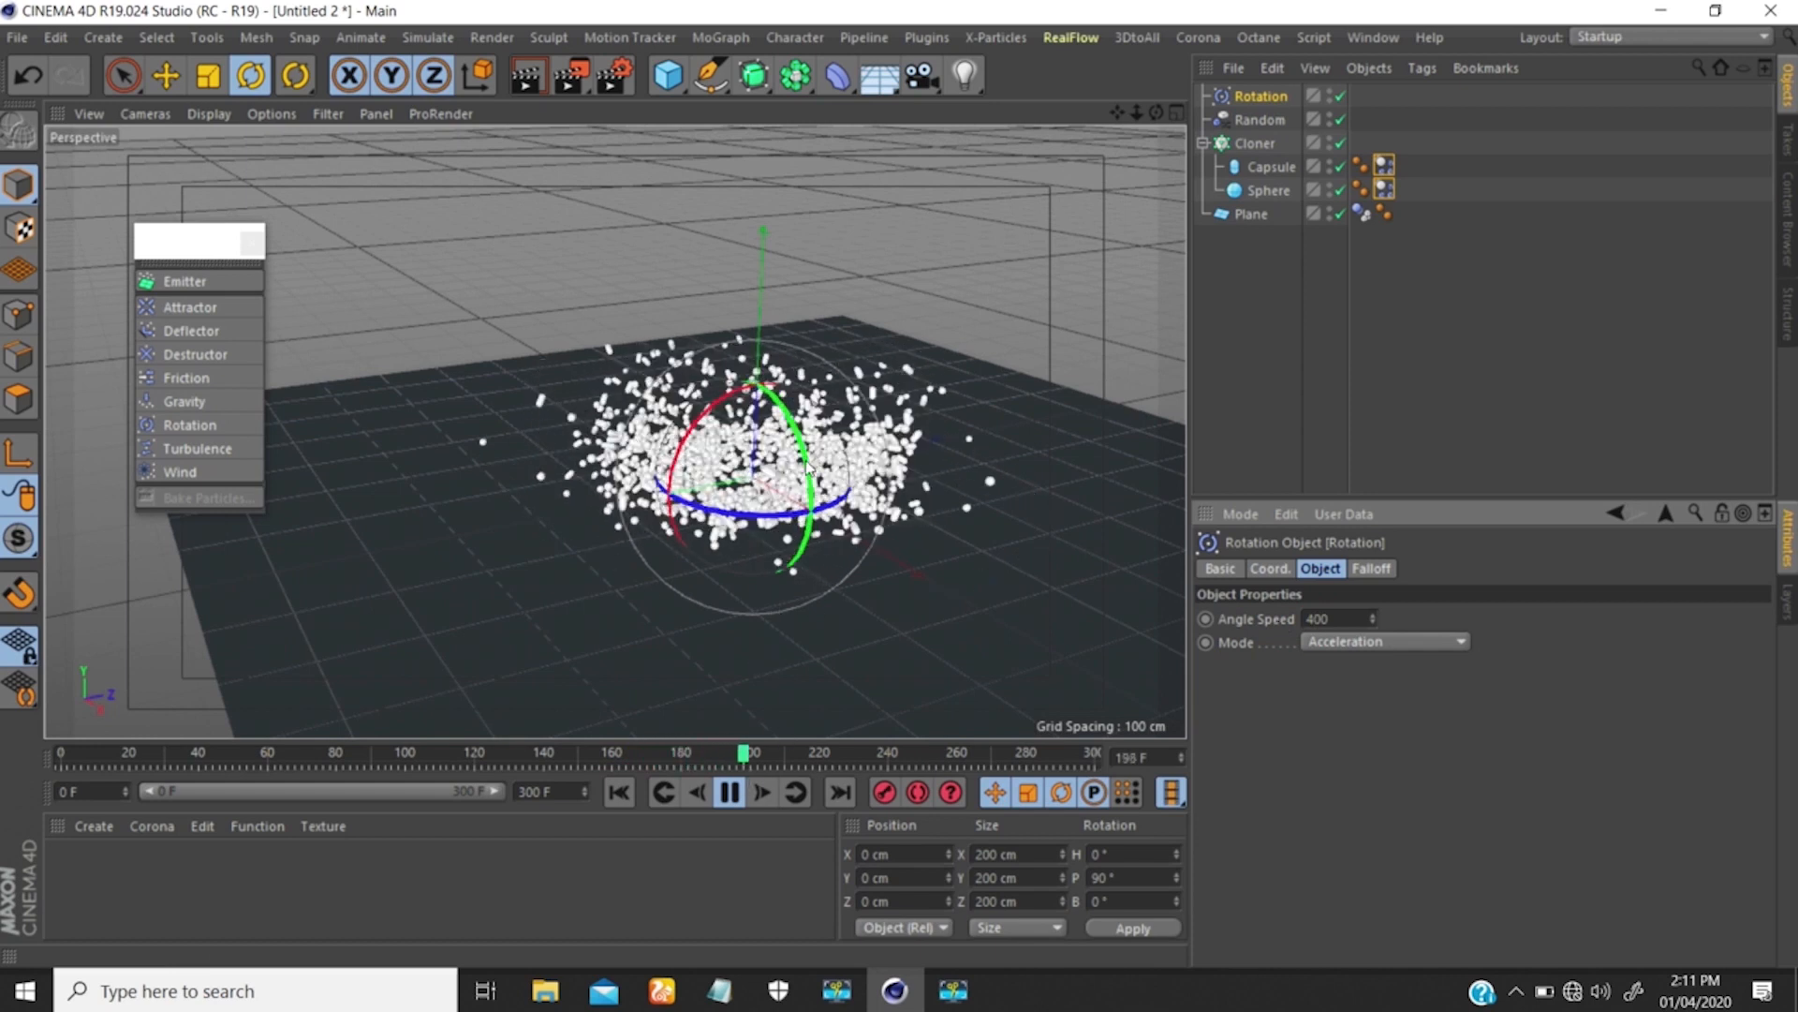
alt+drag(808, 469, 737, 546)
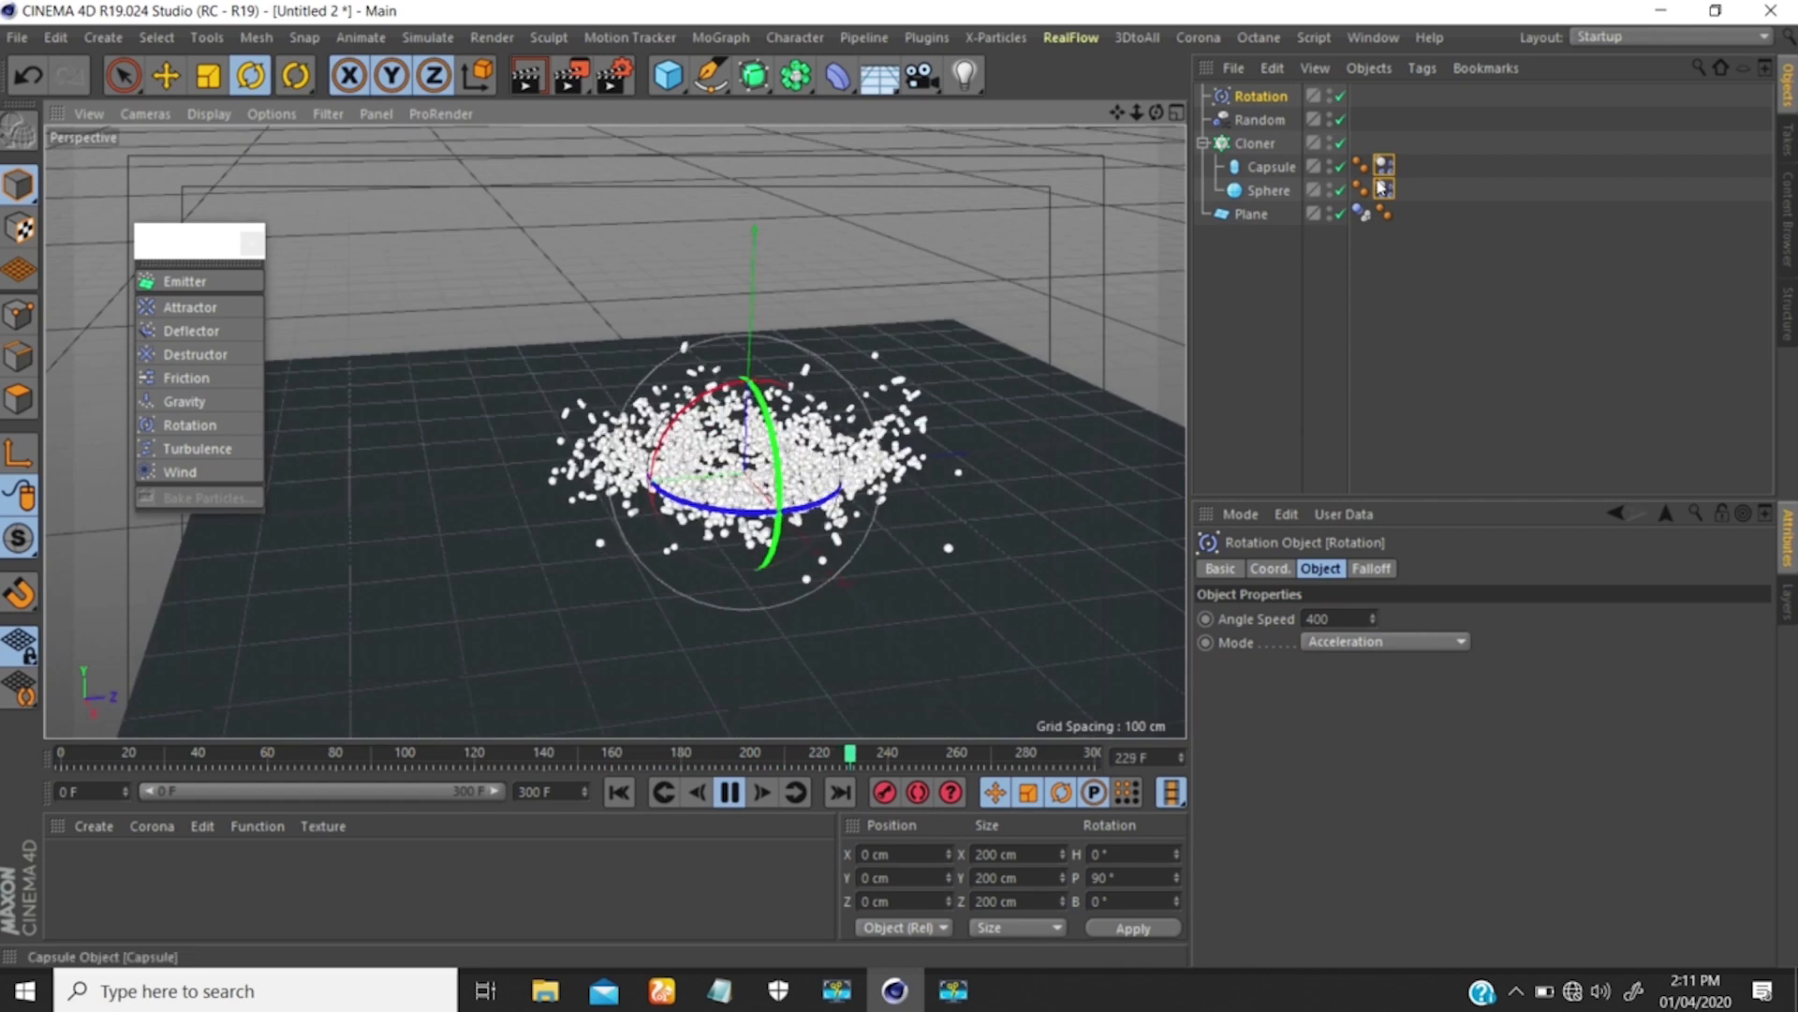
Set the aerodynamic Lift to 70% on both the Capsule and Sphere dynamics tags and replay the simulation from the start.
drag(1412, 189, 1384, 158)
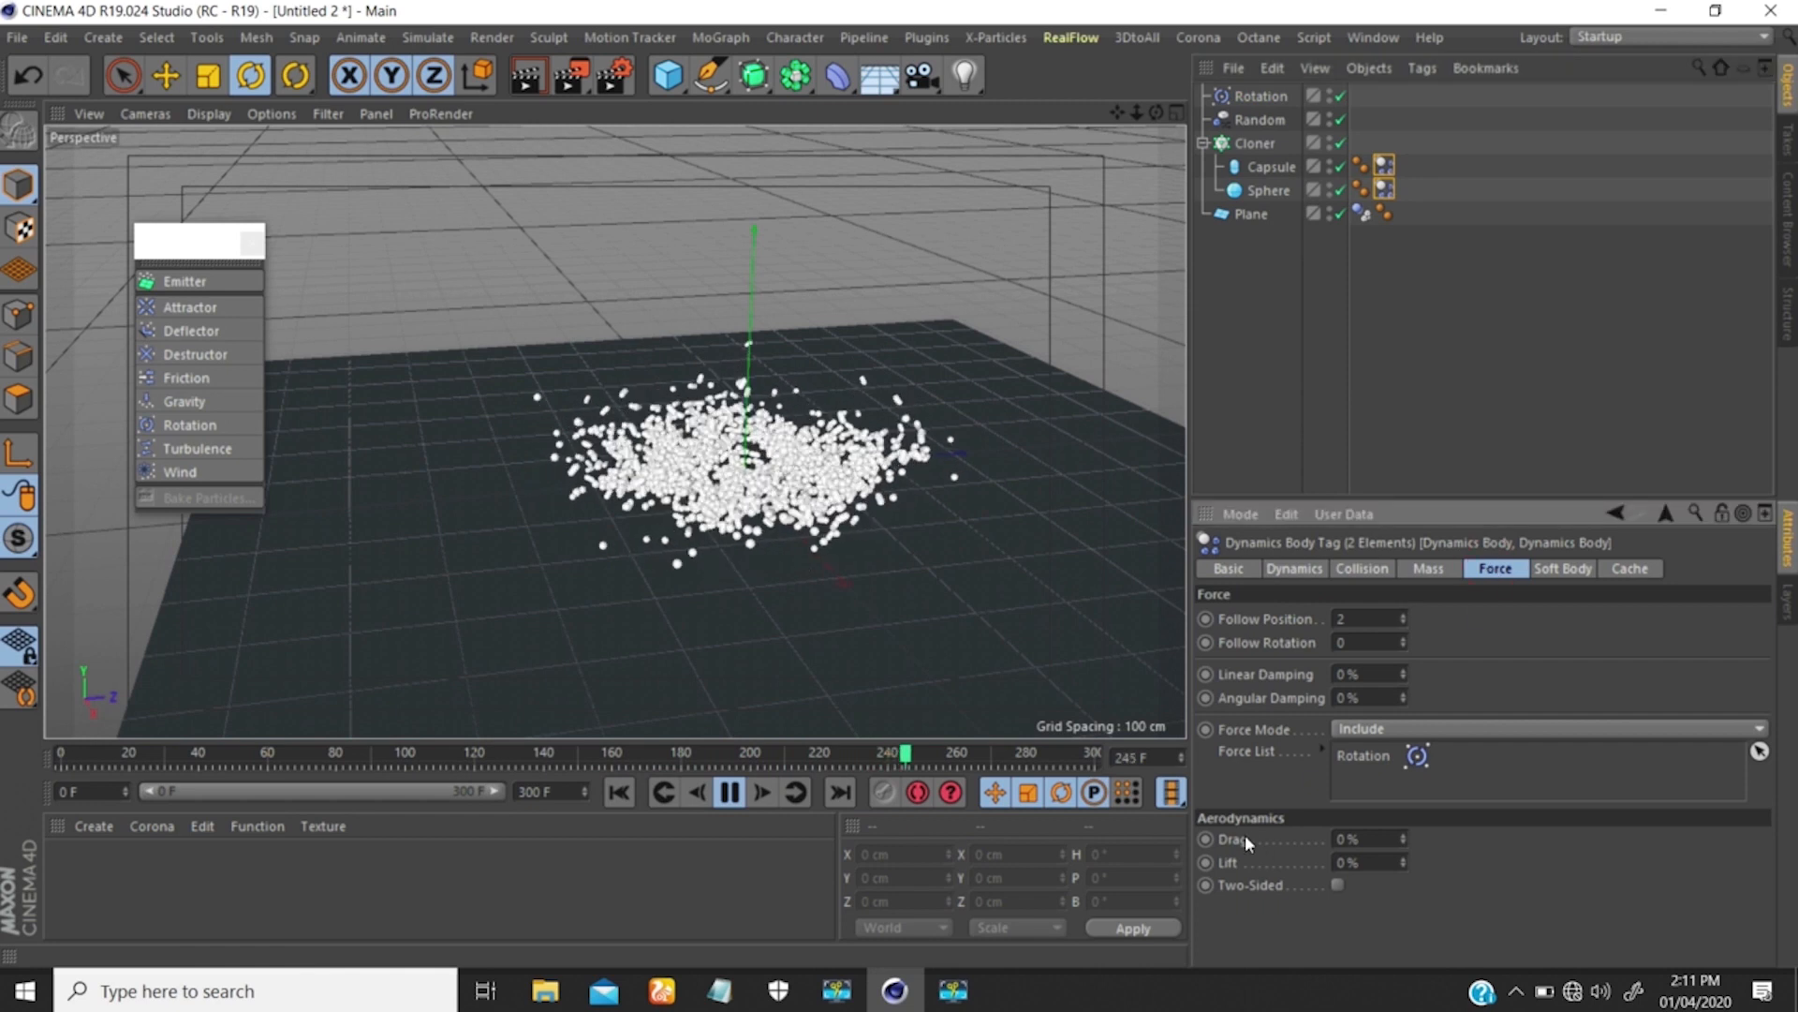
drag(1369, 865, 1282, 888)
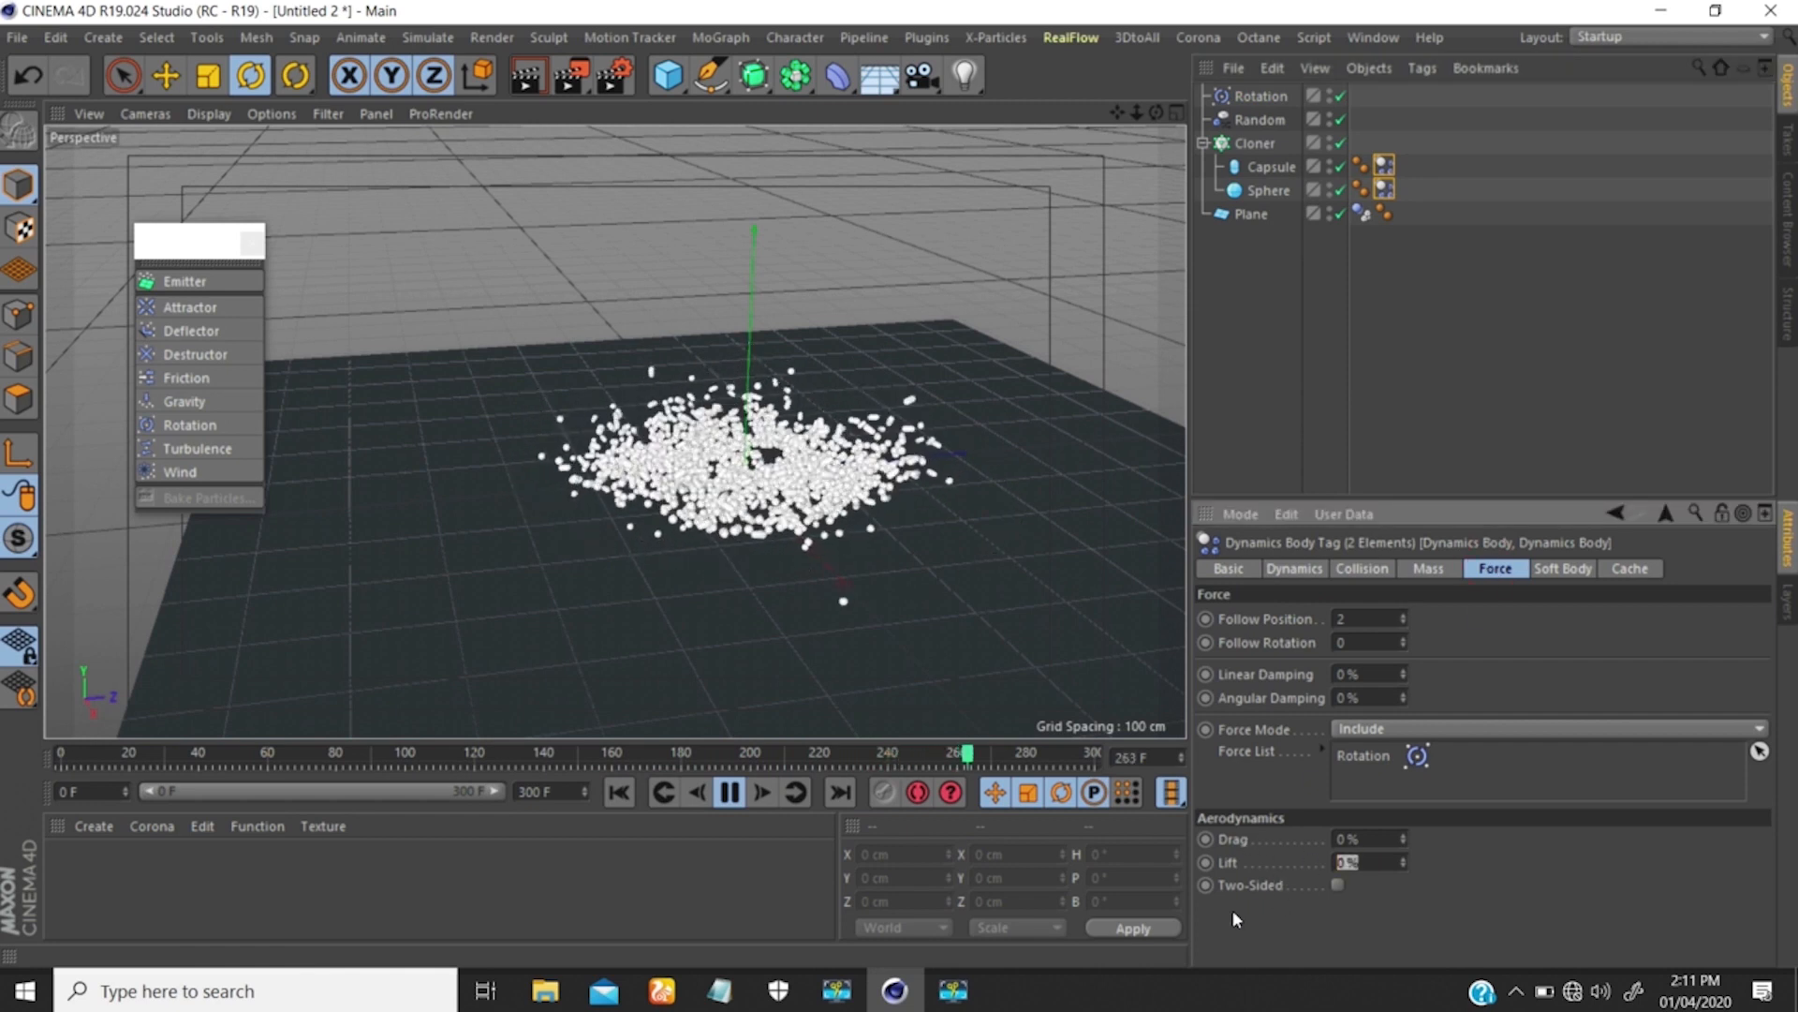
text(70)
key(Return)
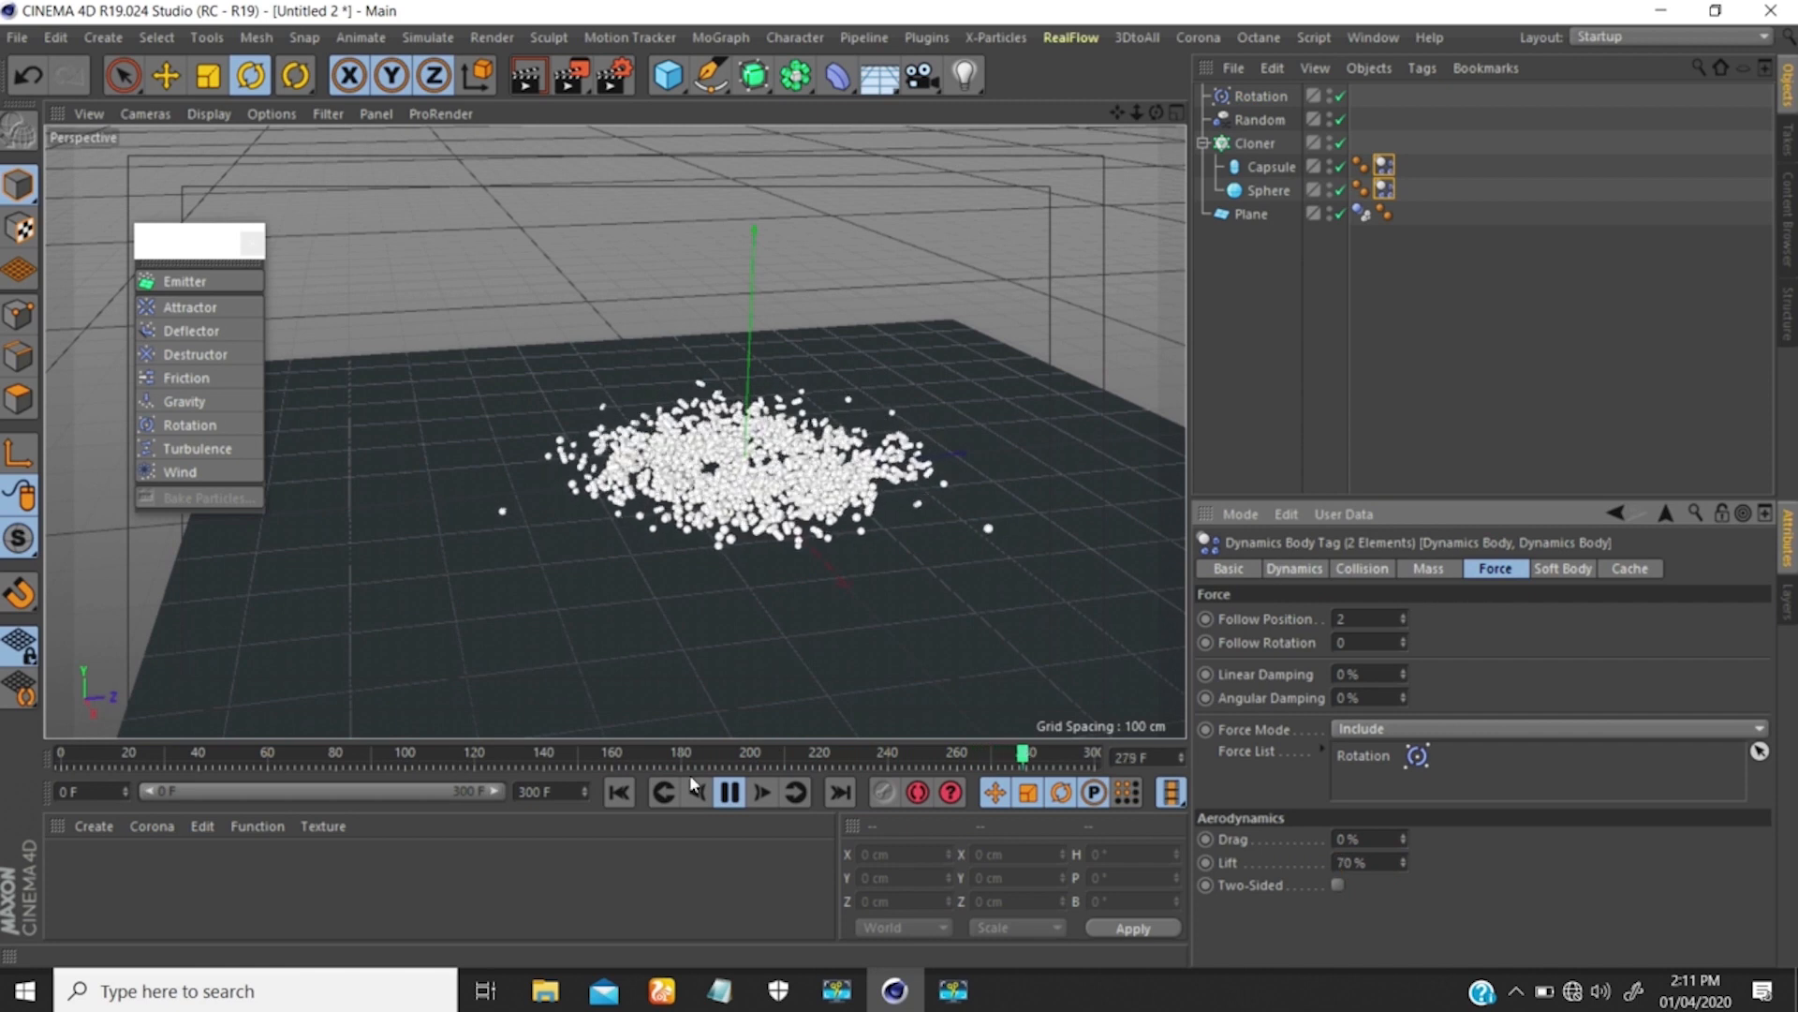
click(619, 792)
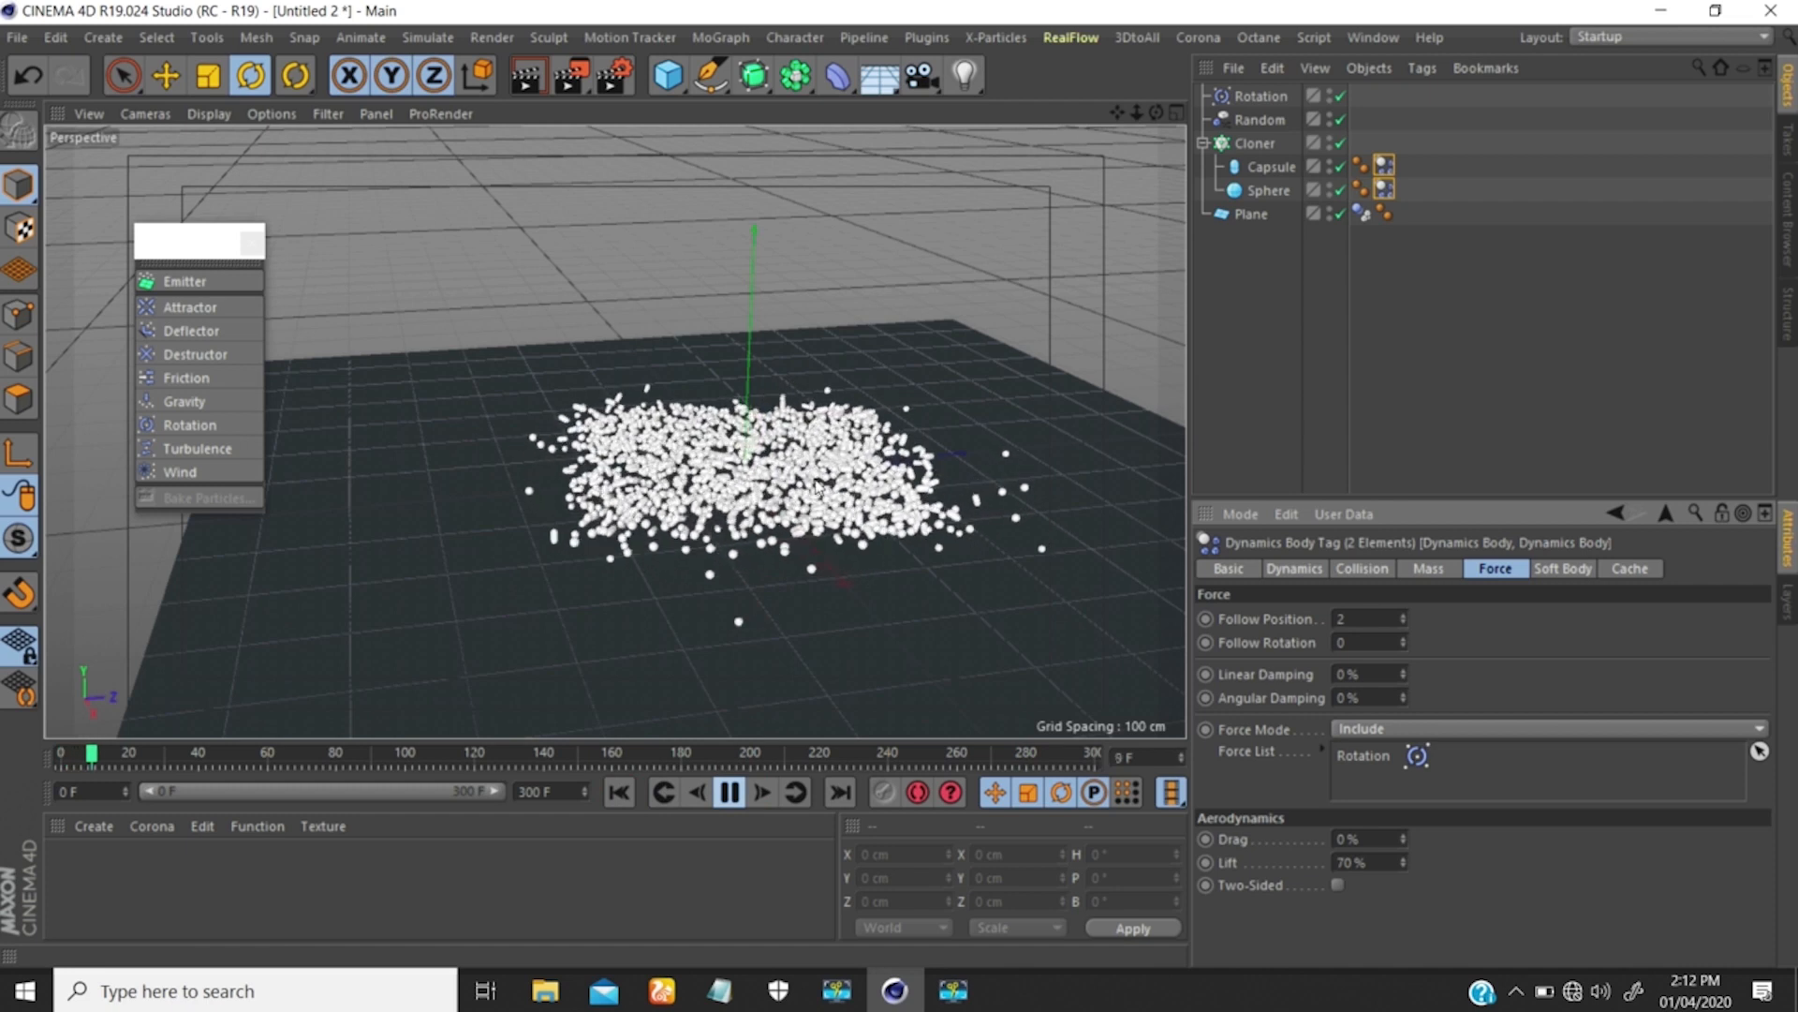
alt+drag(745, 466, 790, 480)
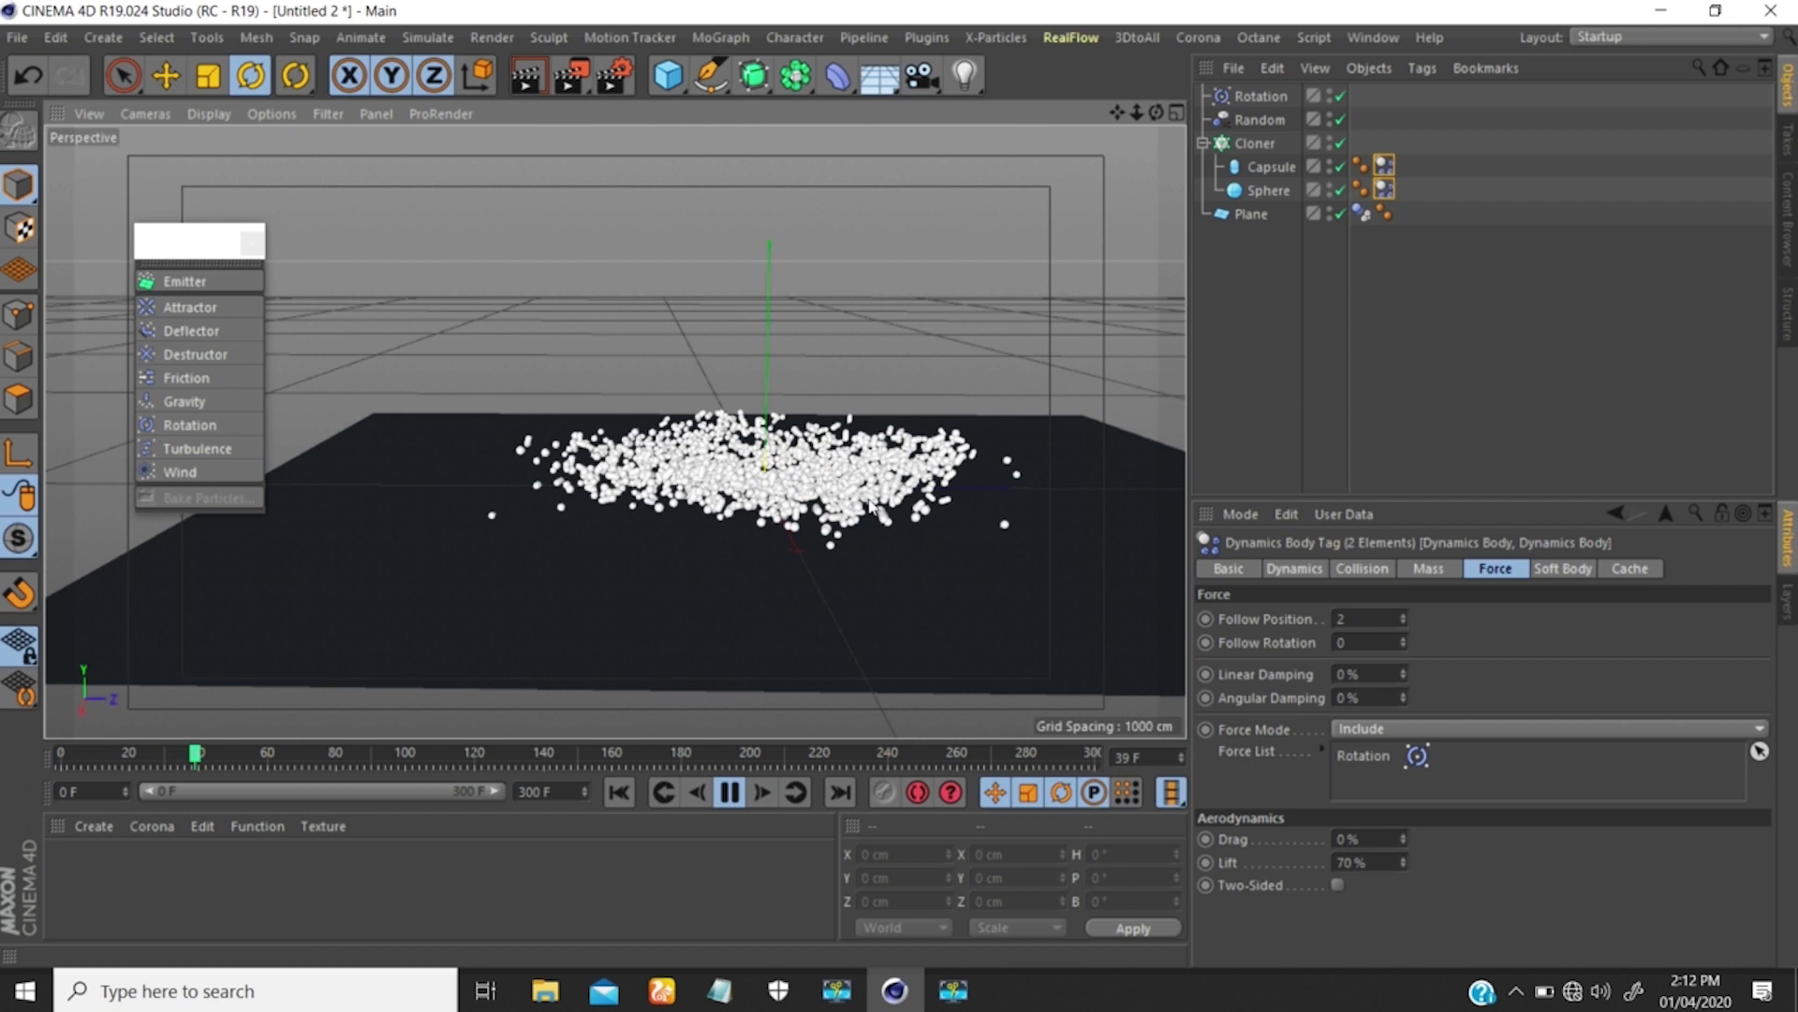
alt+drag(871, 506, 743, 459)
scroll(768, 387, up, 1)
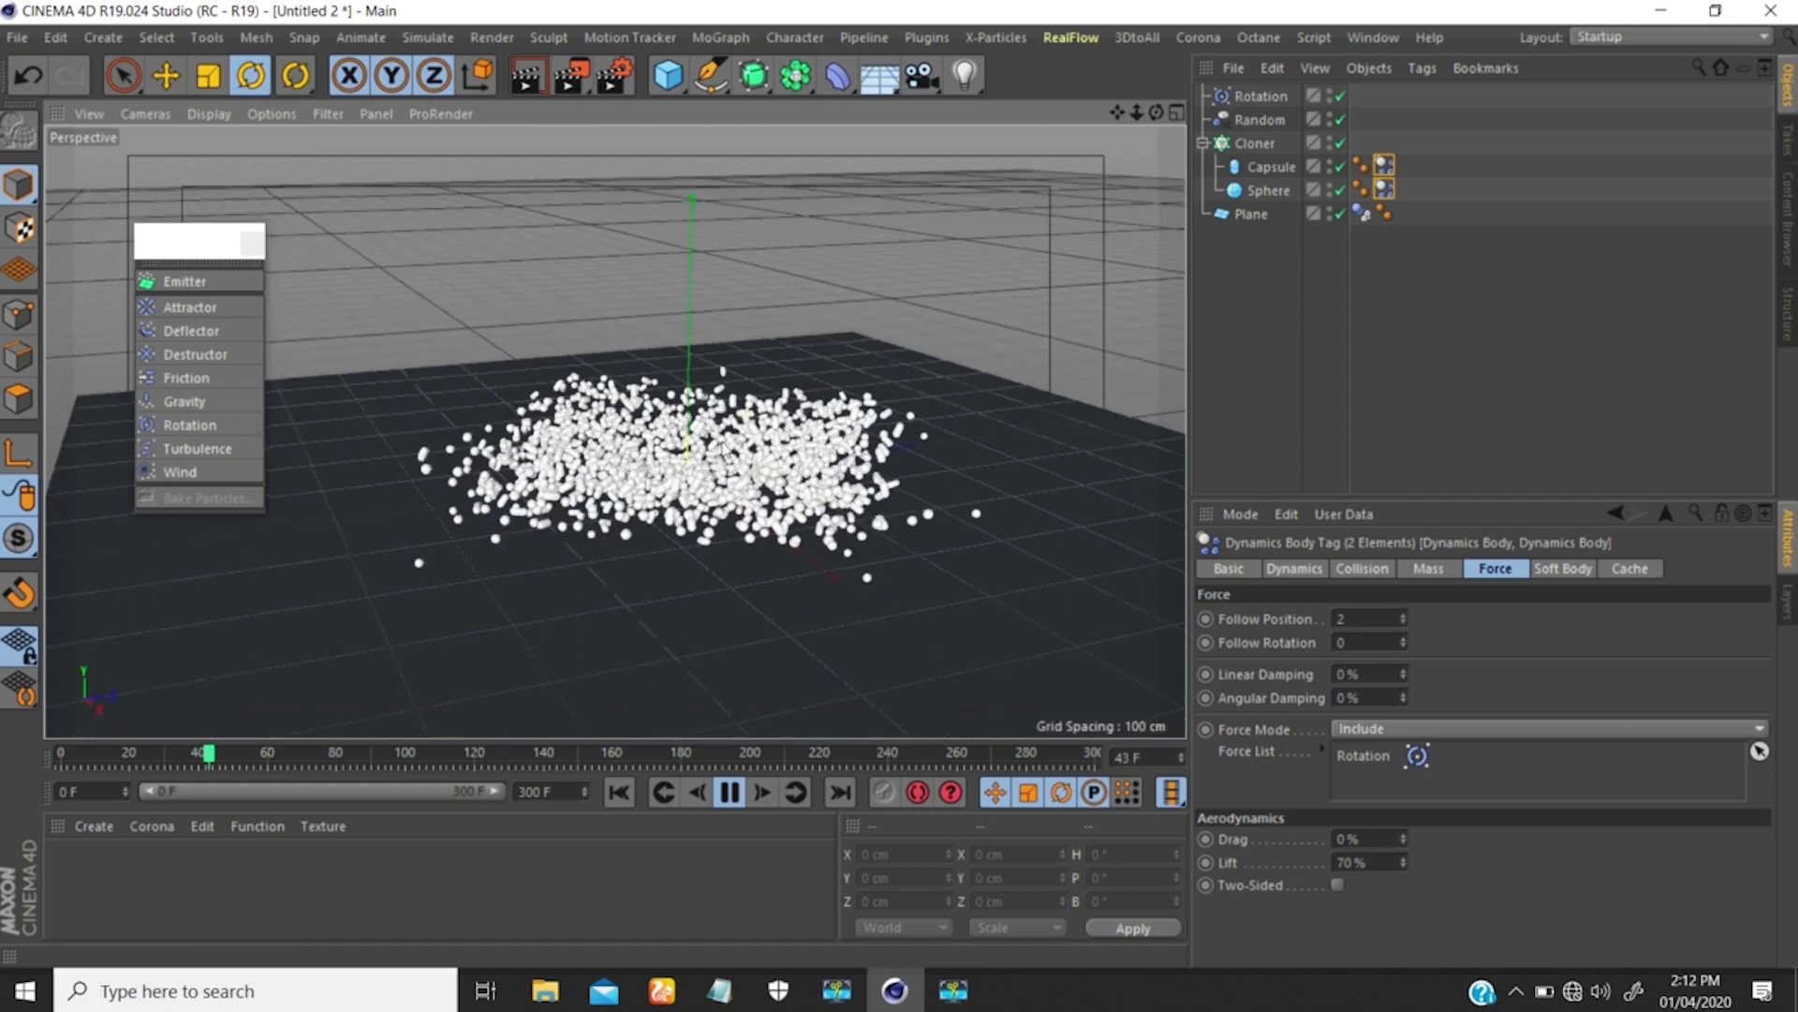
alt+middle_drag(777, 471, 788, 474)
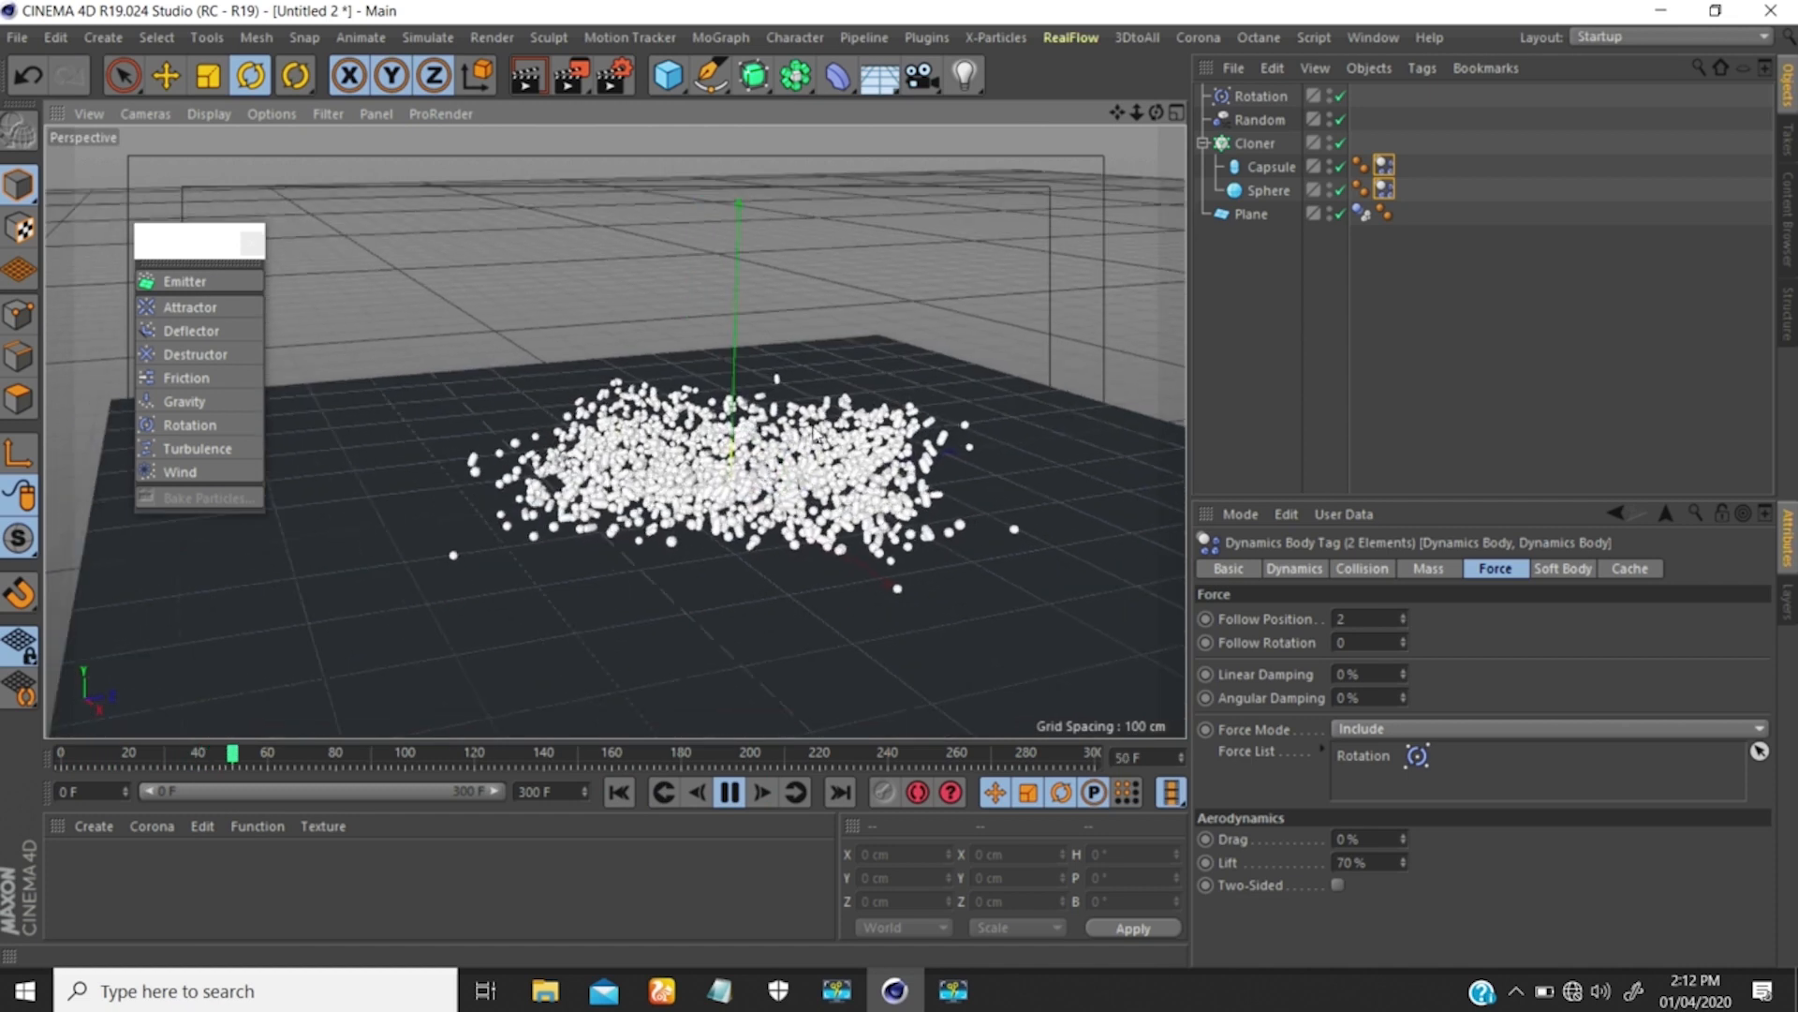
alt+right_drag(813, 435, 834, 429)
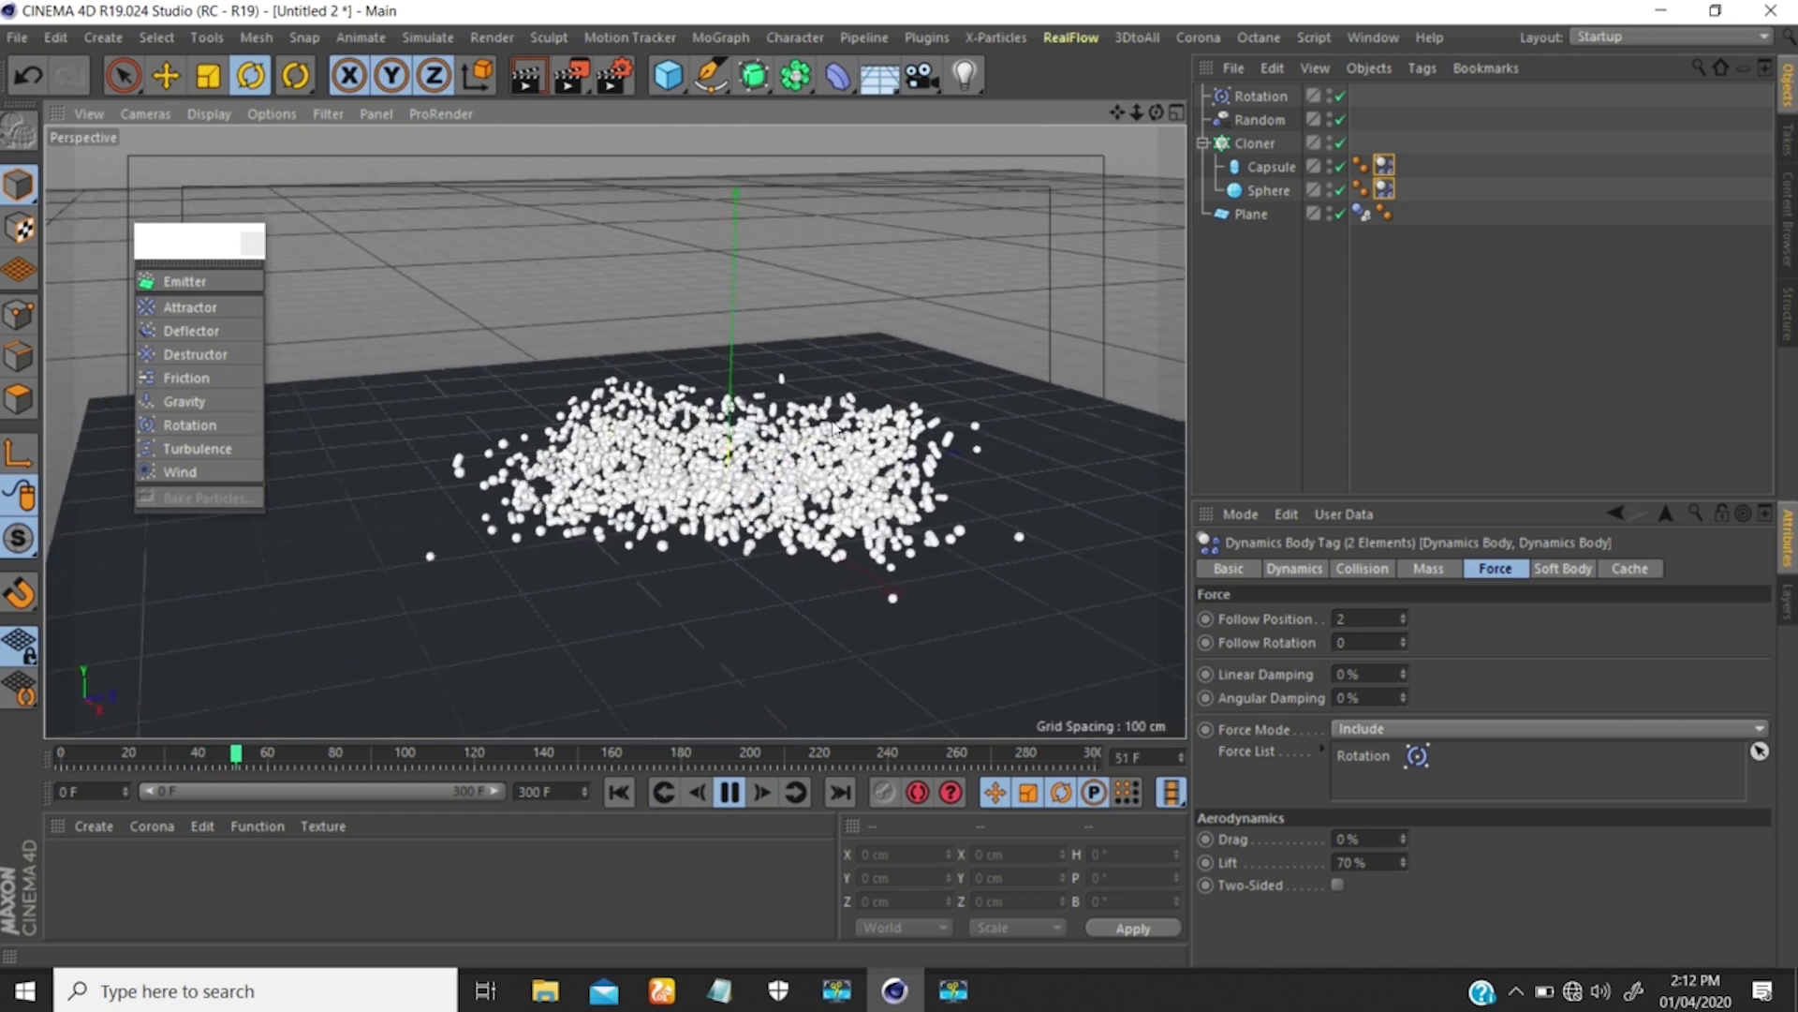
Set the angle speed of the Rotation object to 600 and check the swirl.
click(1265, 96)
double_click(1318, 618)
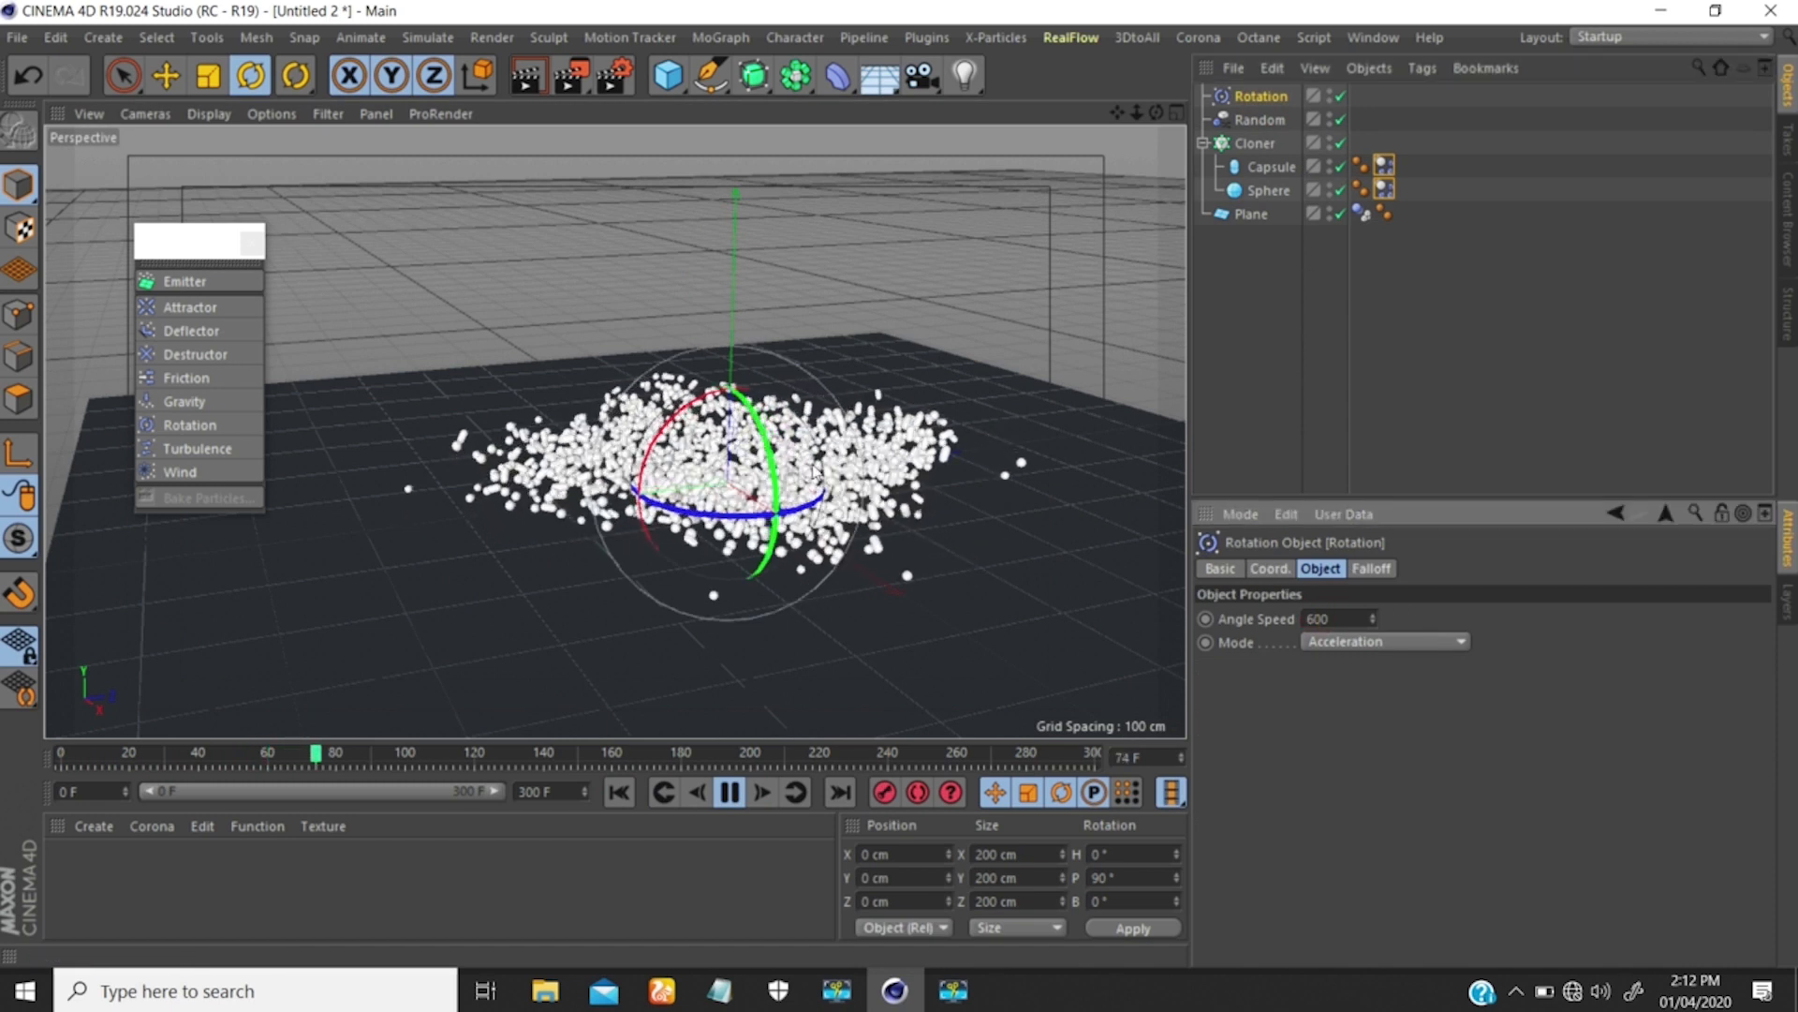
alt+drag(848, 470, 799, 504)
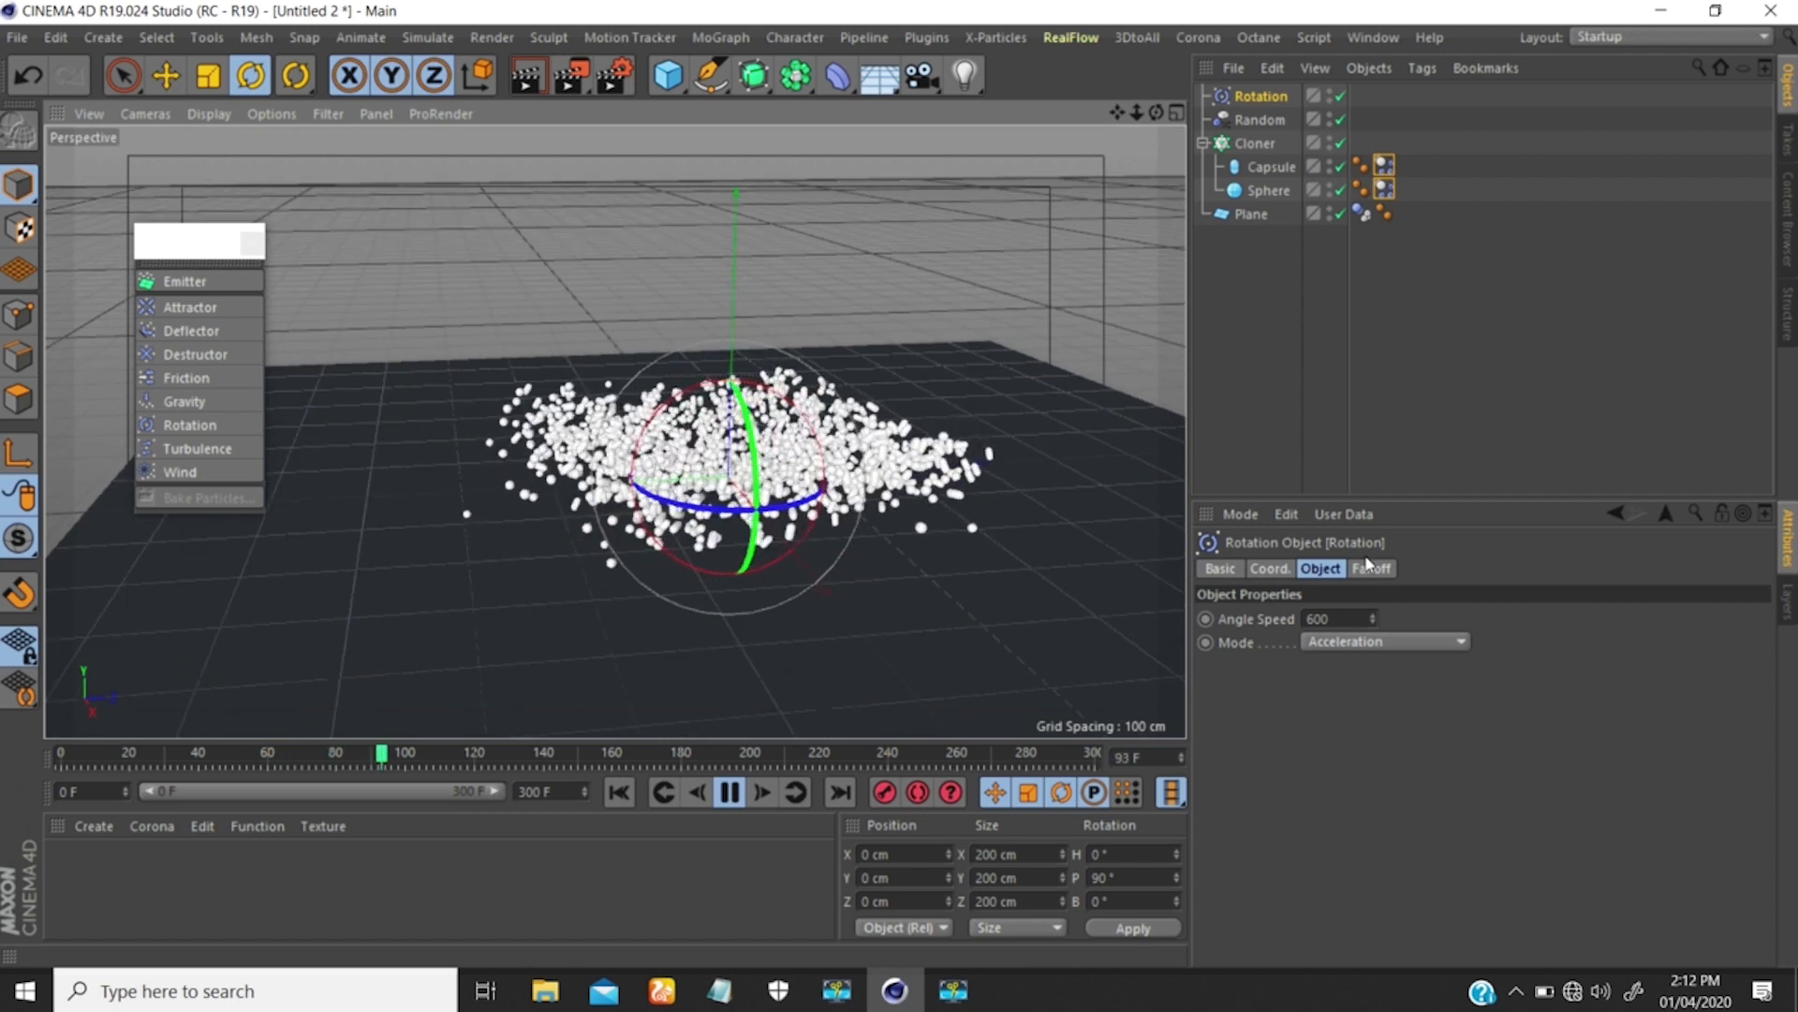
Set the falloff shape of the Rotation object to Sphere and pause the simulation.
click(1369, 567)
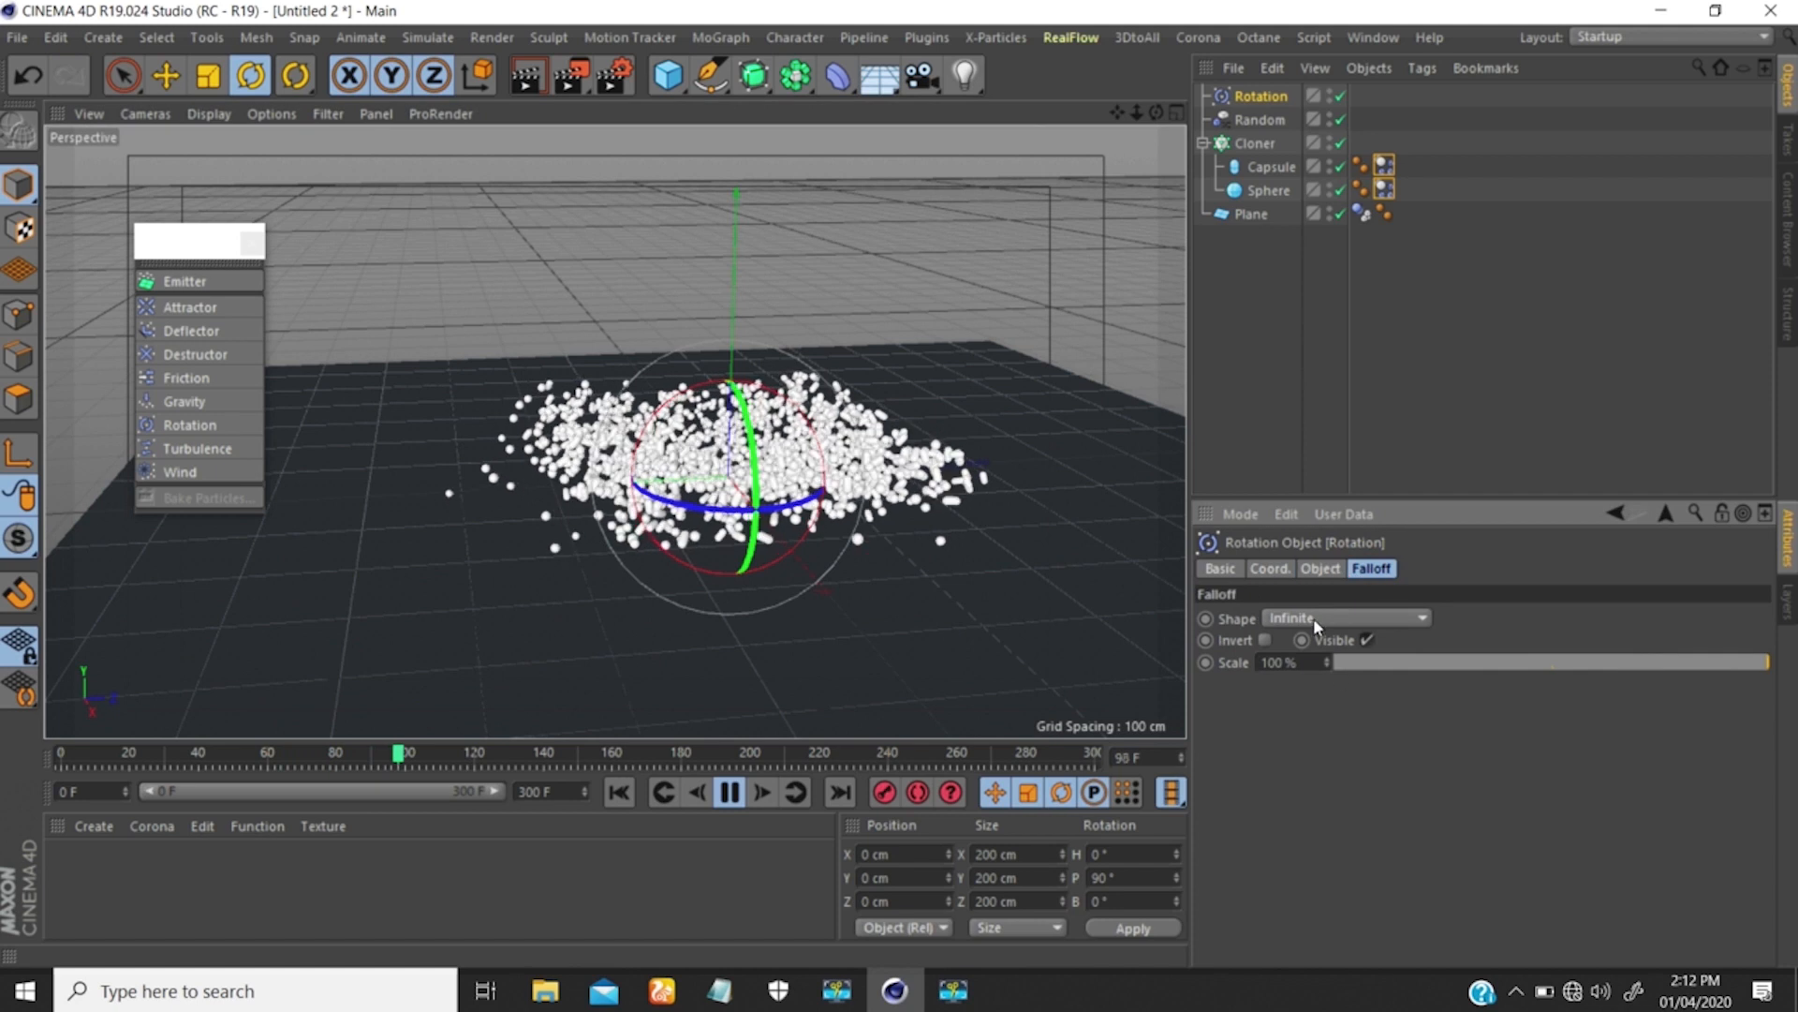
click(1313, 617)
click(1299, 855)
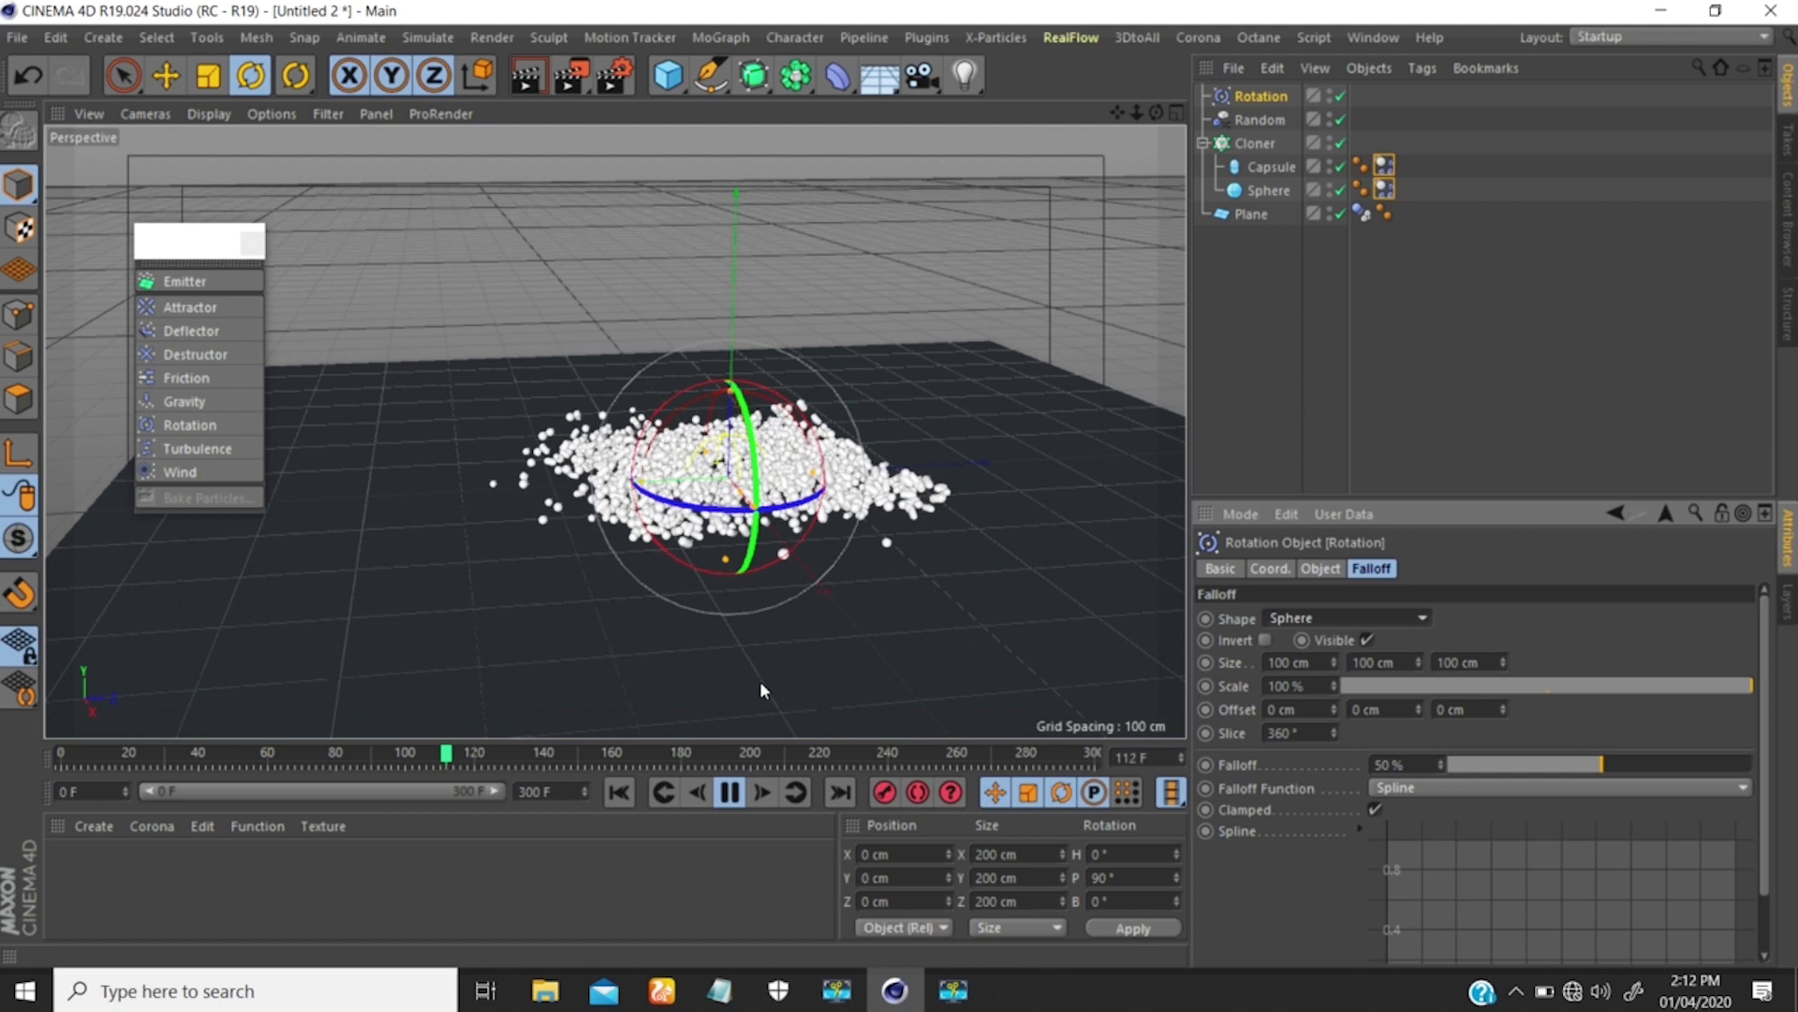
click(731, 792)
Scale the Rotation object's spherical falloff up uniformly to about 654 cm so it surrounds the clones.
scroll(761, 536, down, 5)
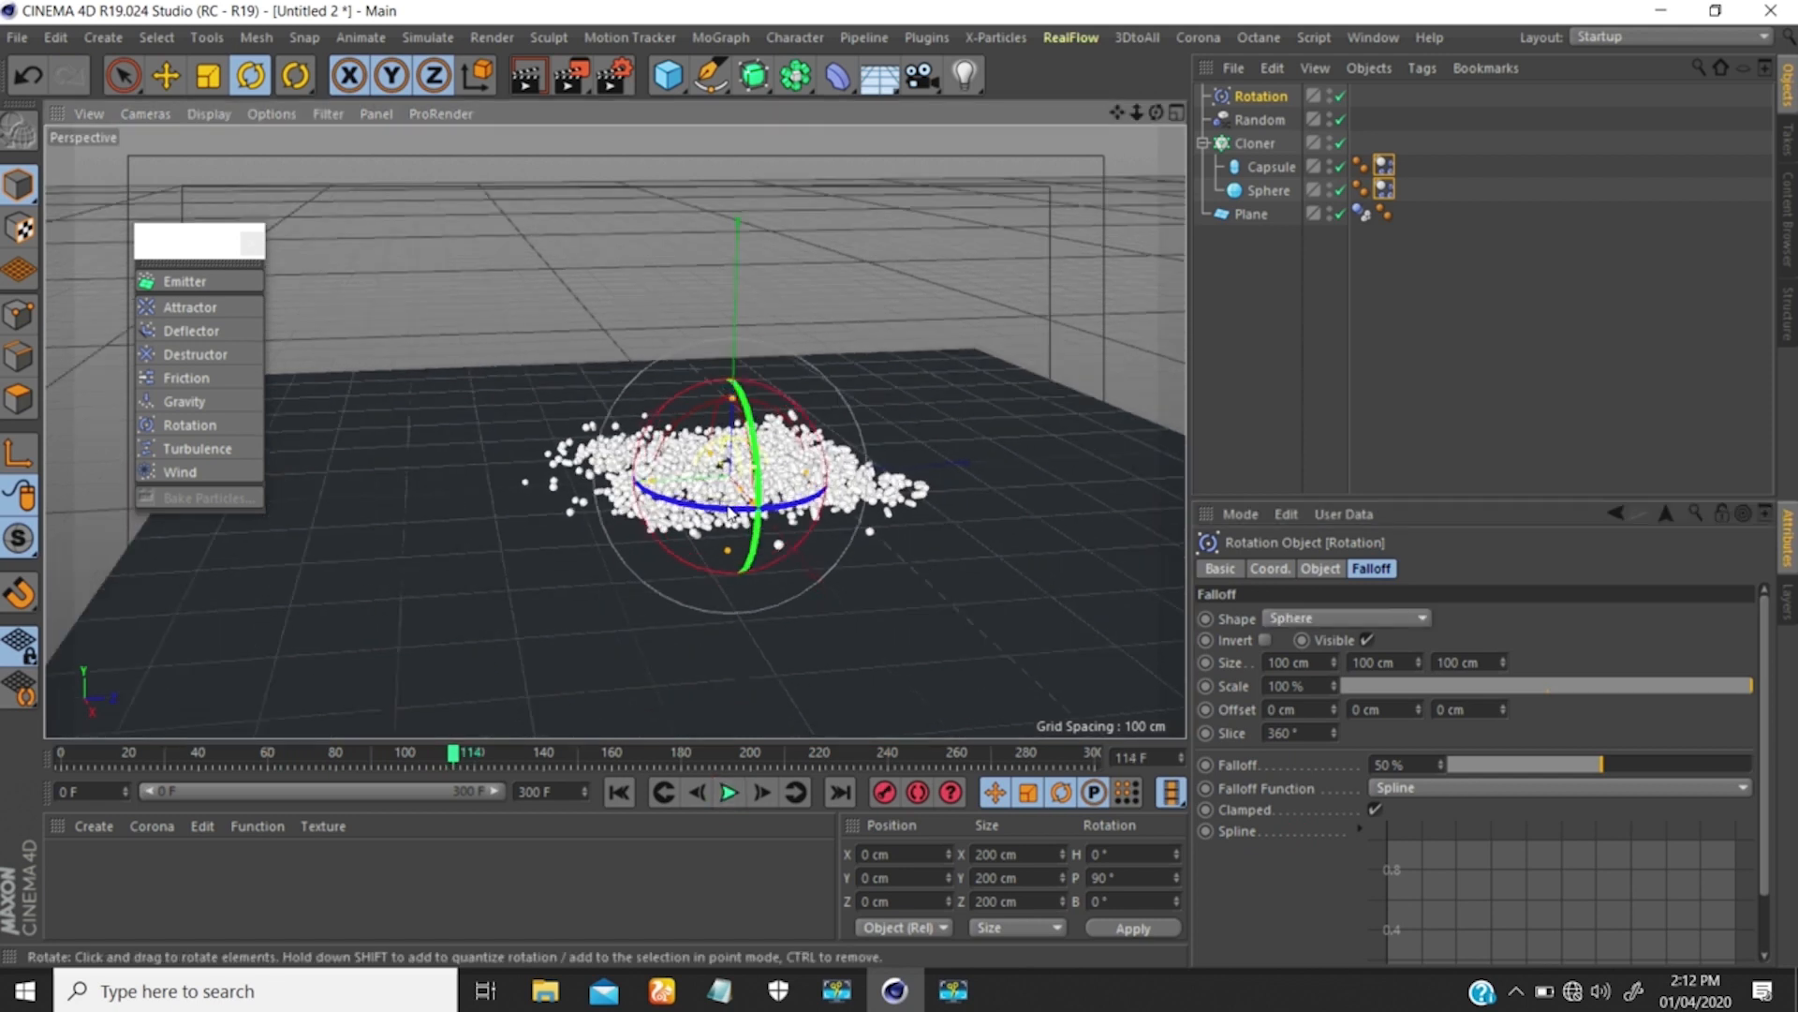
alt+drag(710, 553, 860, 527)
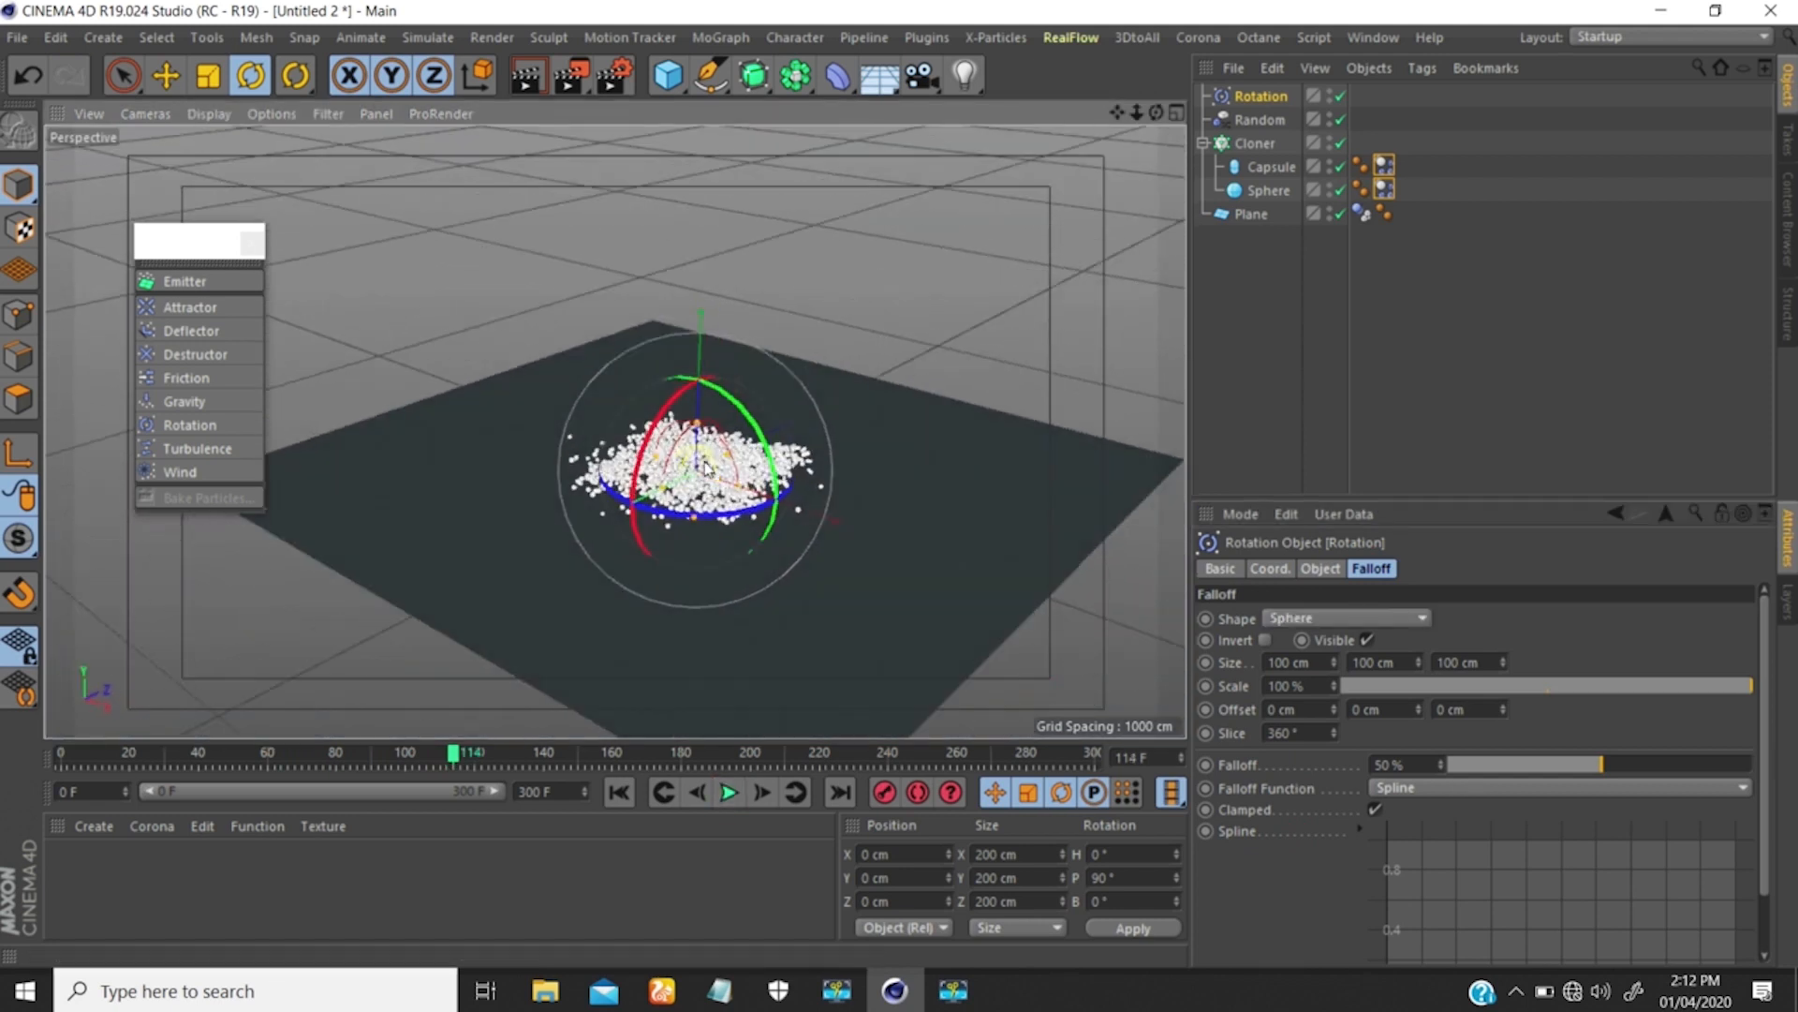
scroll(706, 466, up, 5)
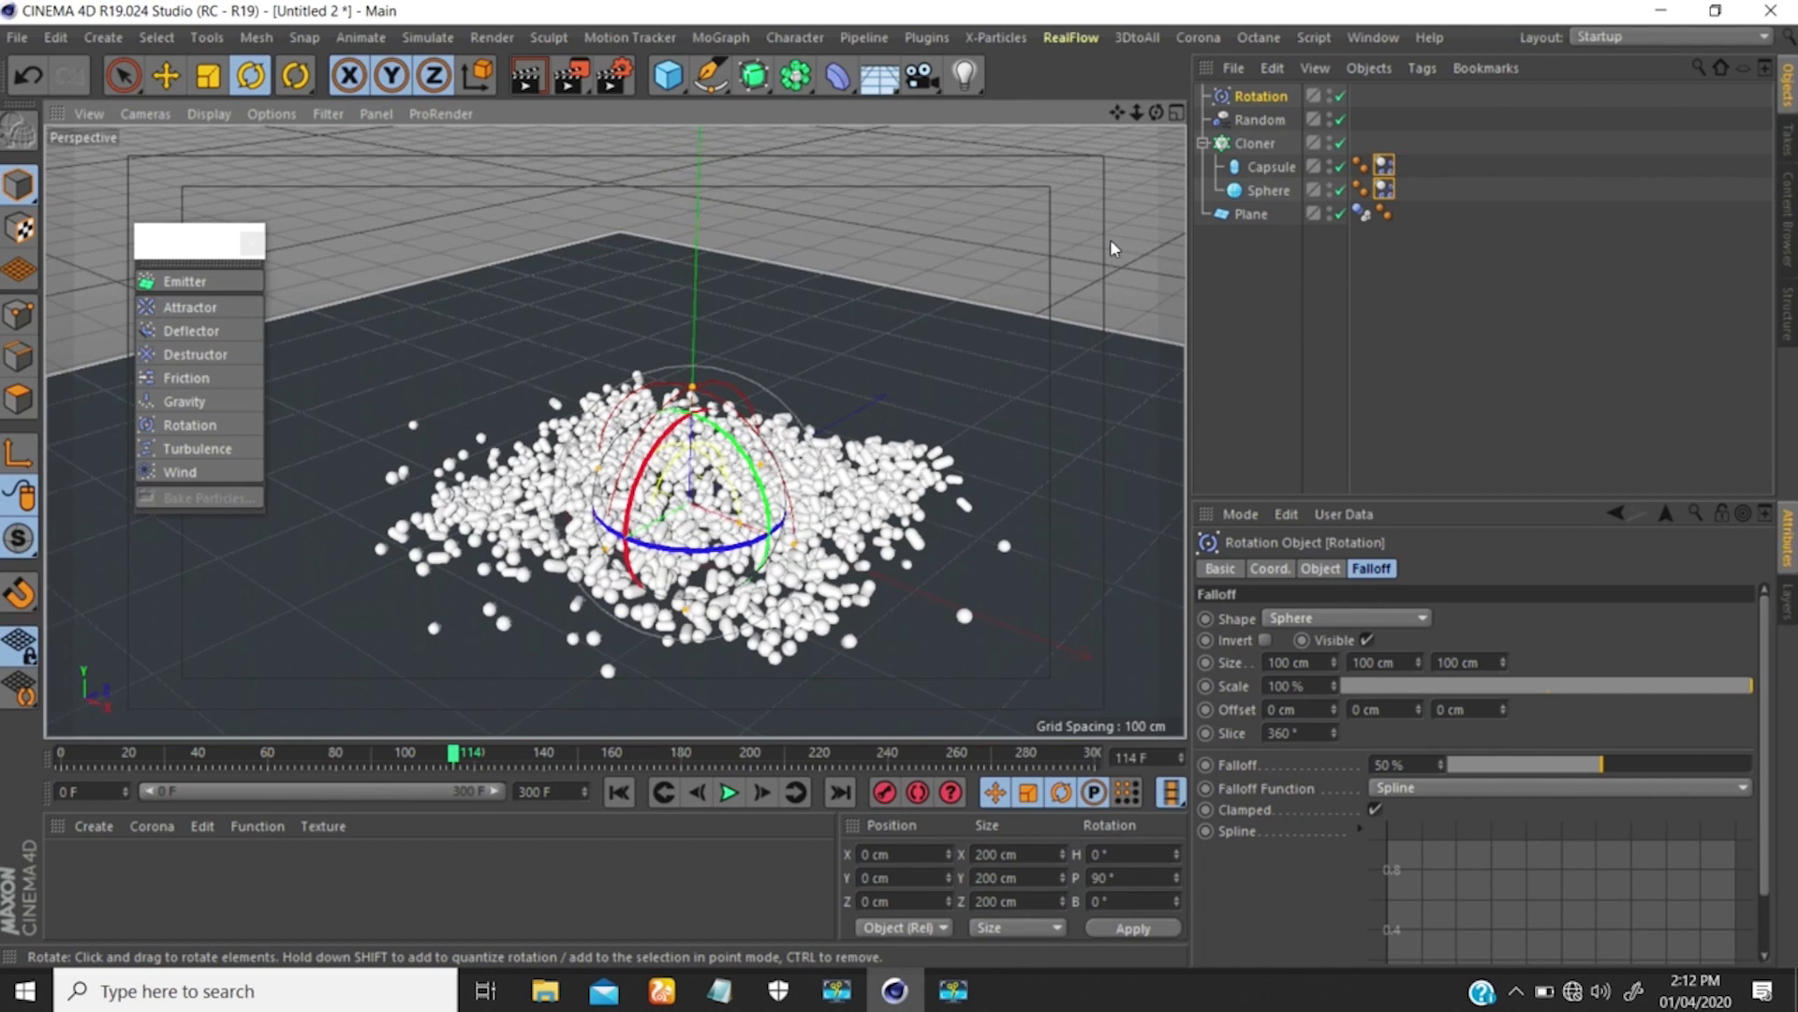
key(e)
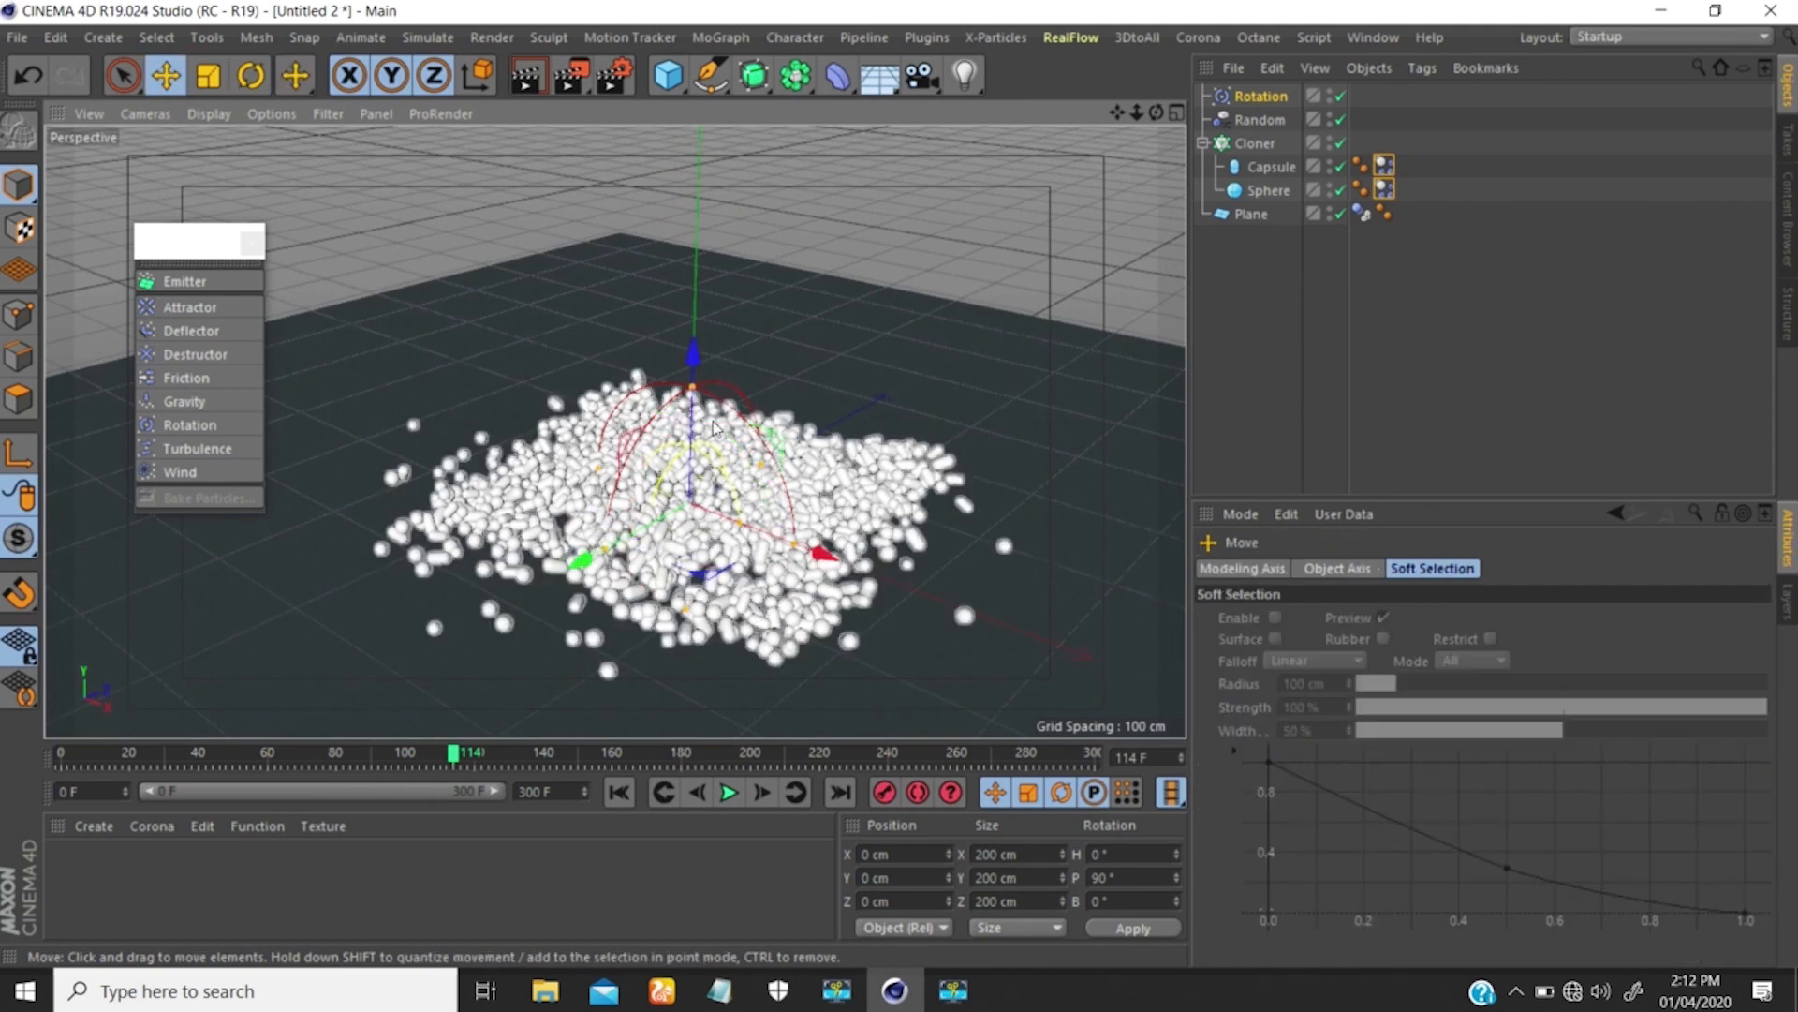
key(t)
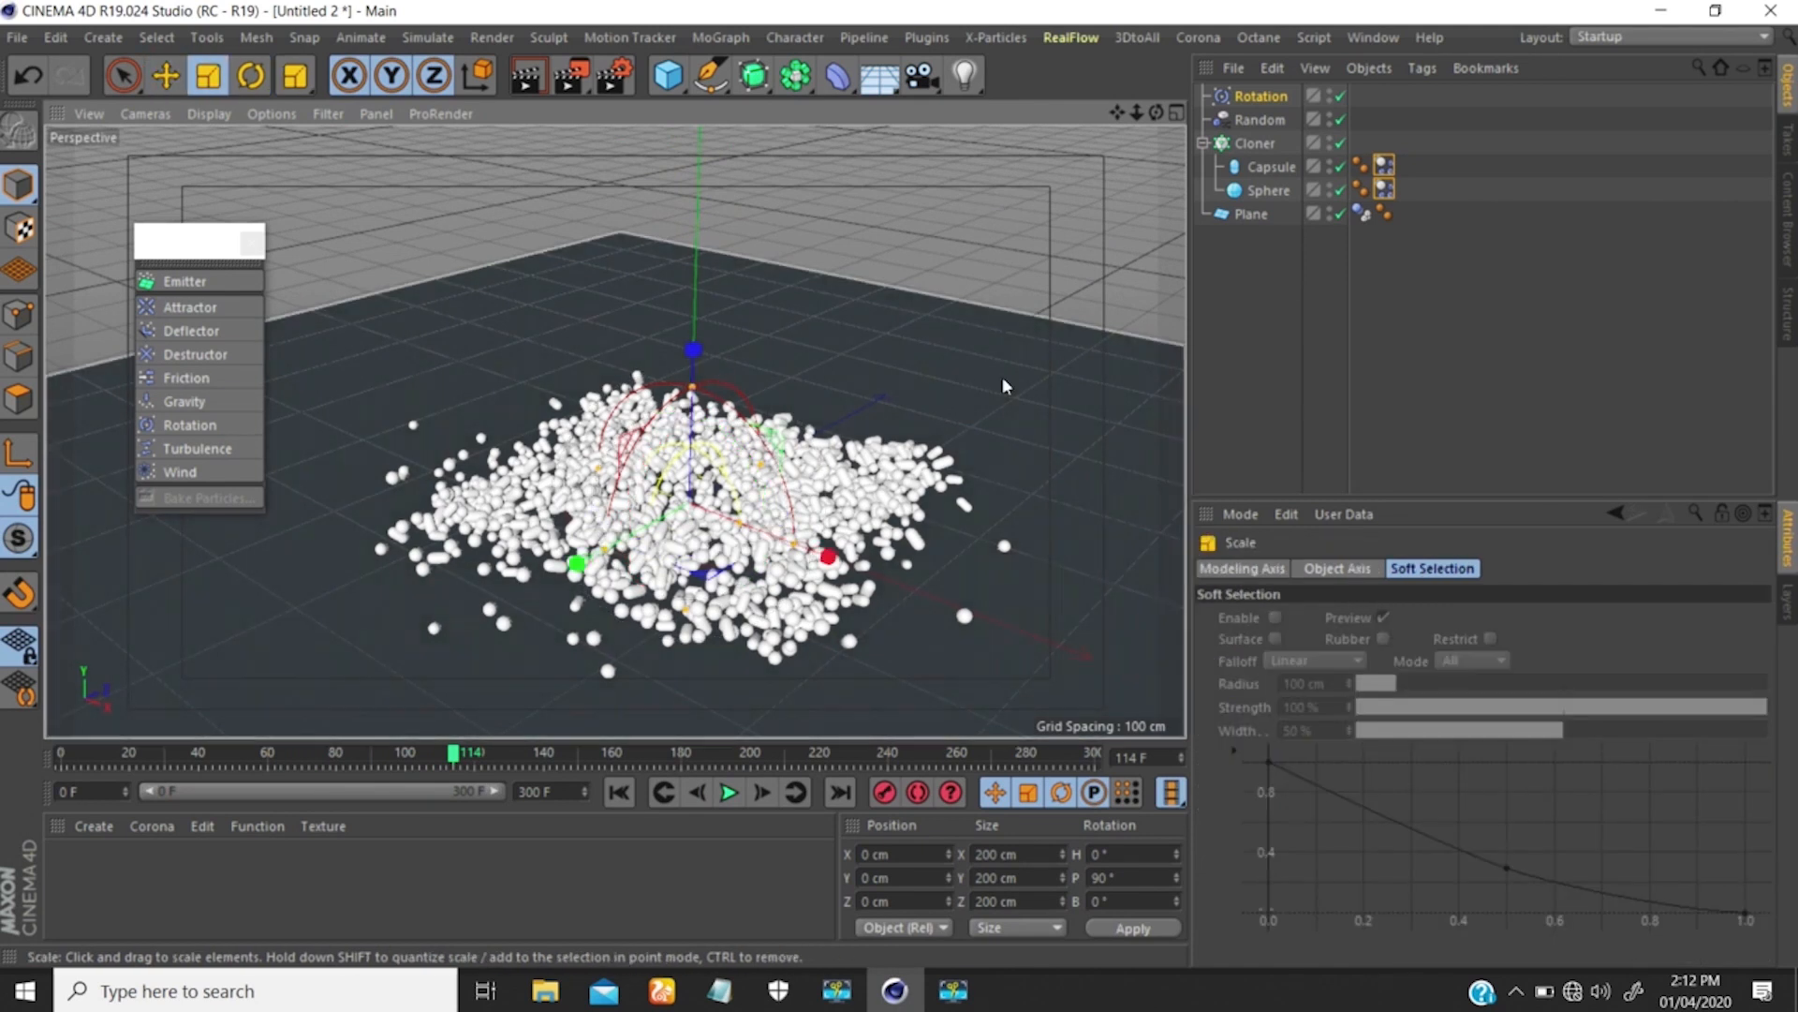
drag(957, 352, 974, 407)
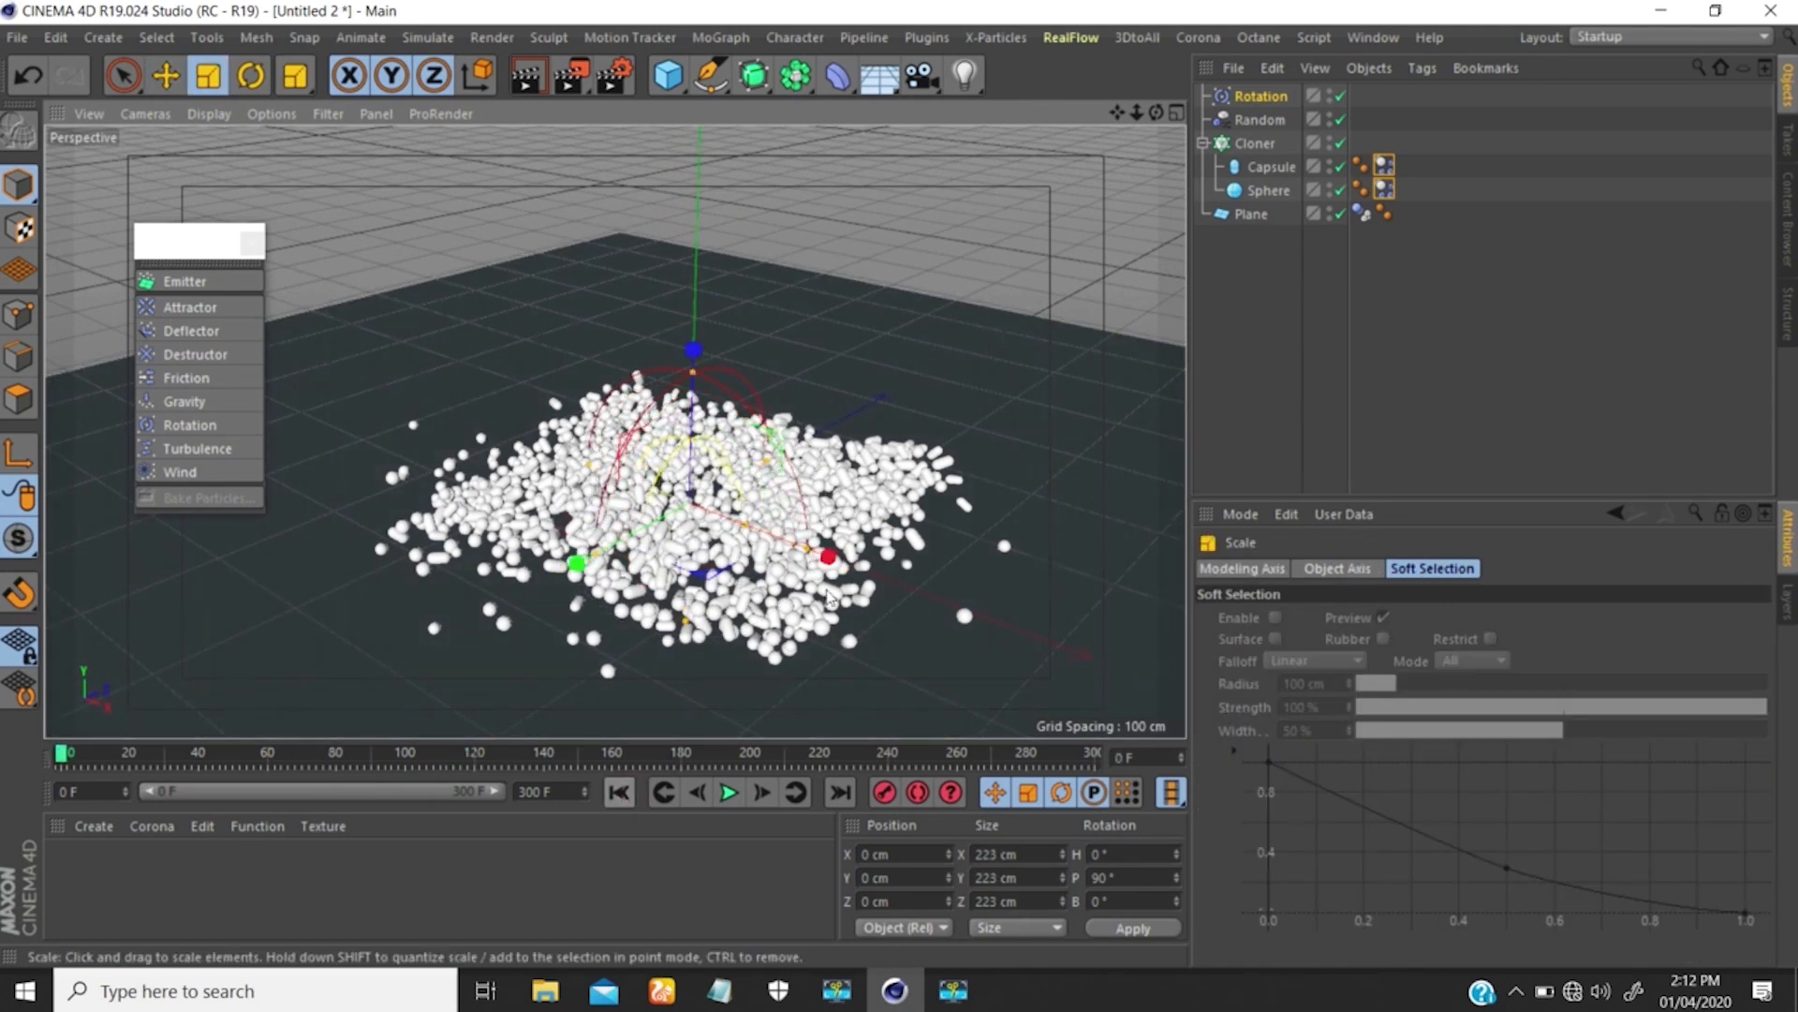
drag(907, 356, 1075, 256)
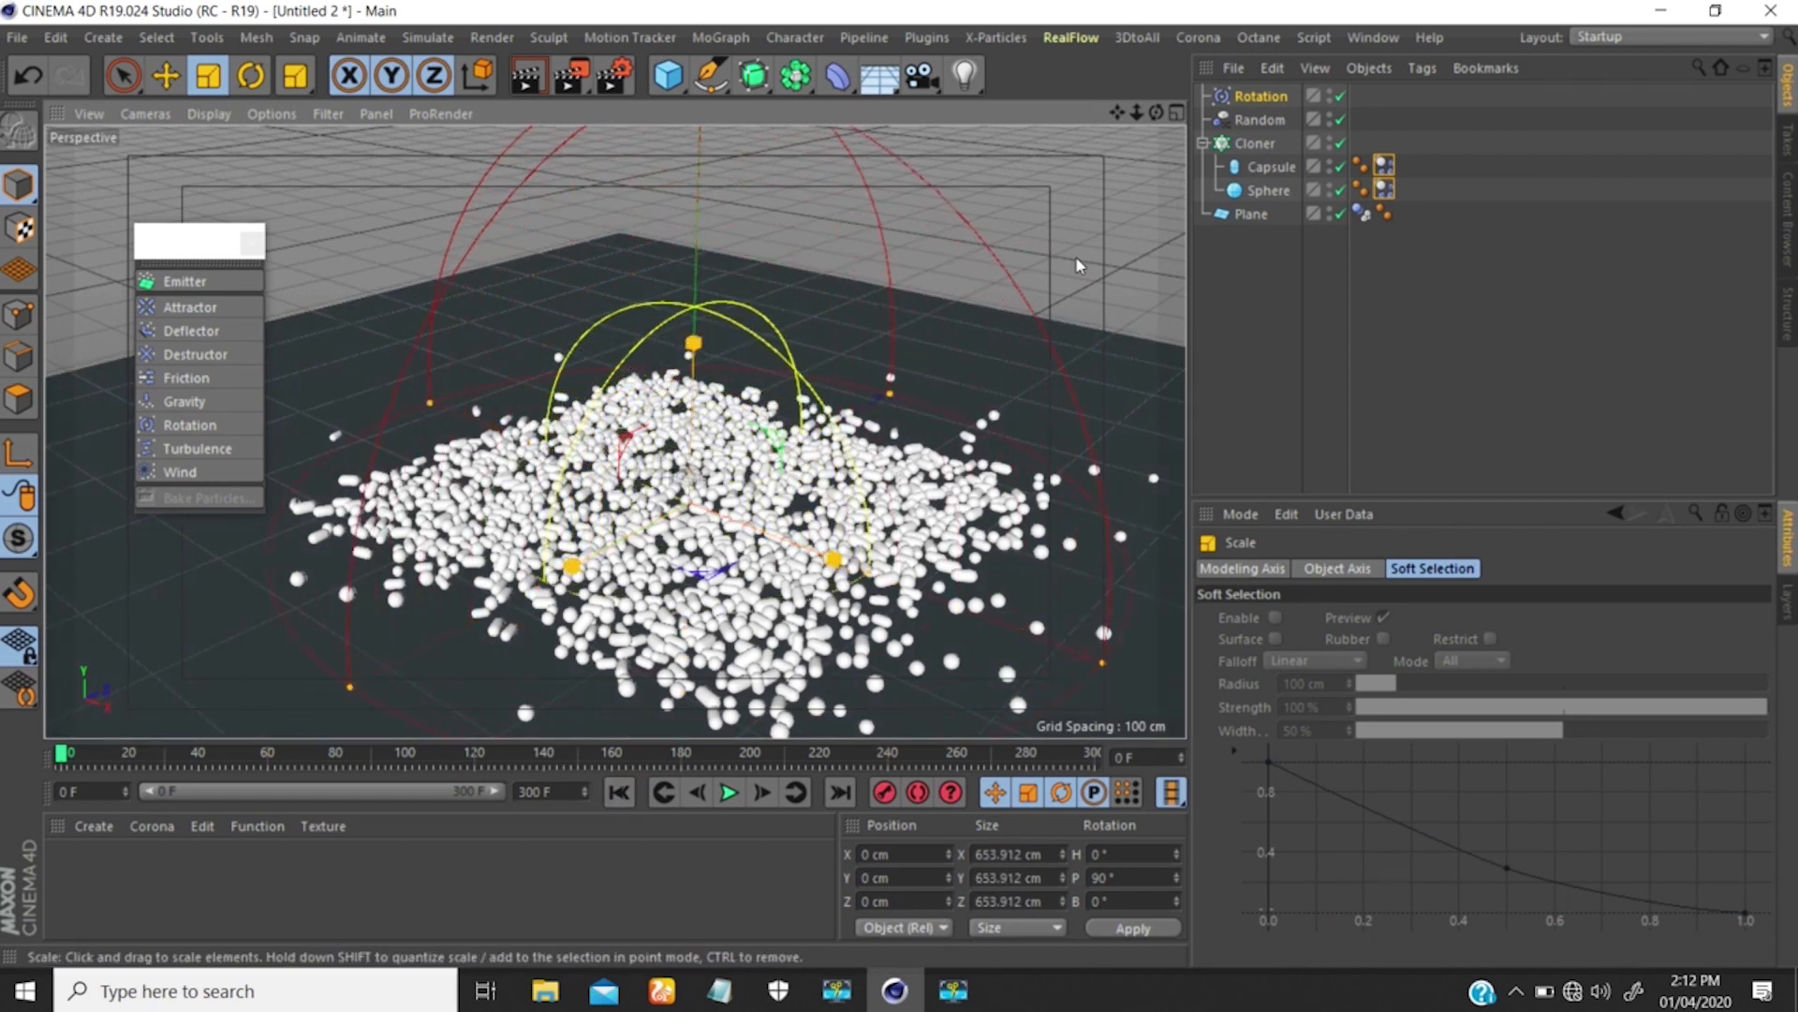
Play the simulation and set the aerodynamic Lift to 200% on both the Capsule and Sphere dynamics tags.
scroll(849, 405, down, 8)
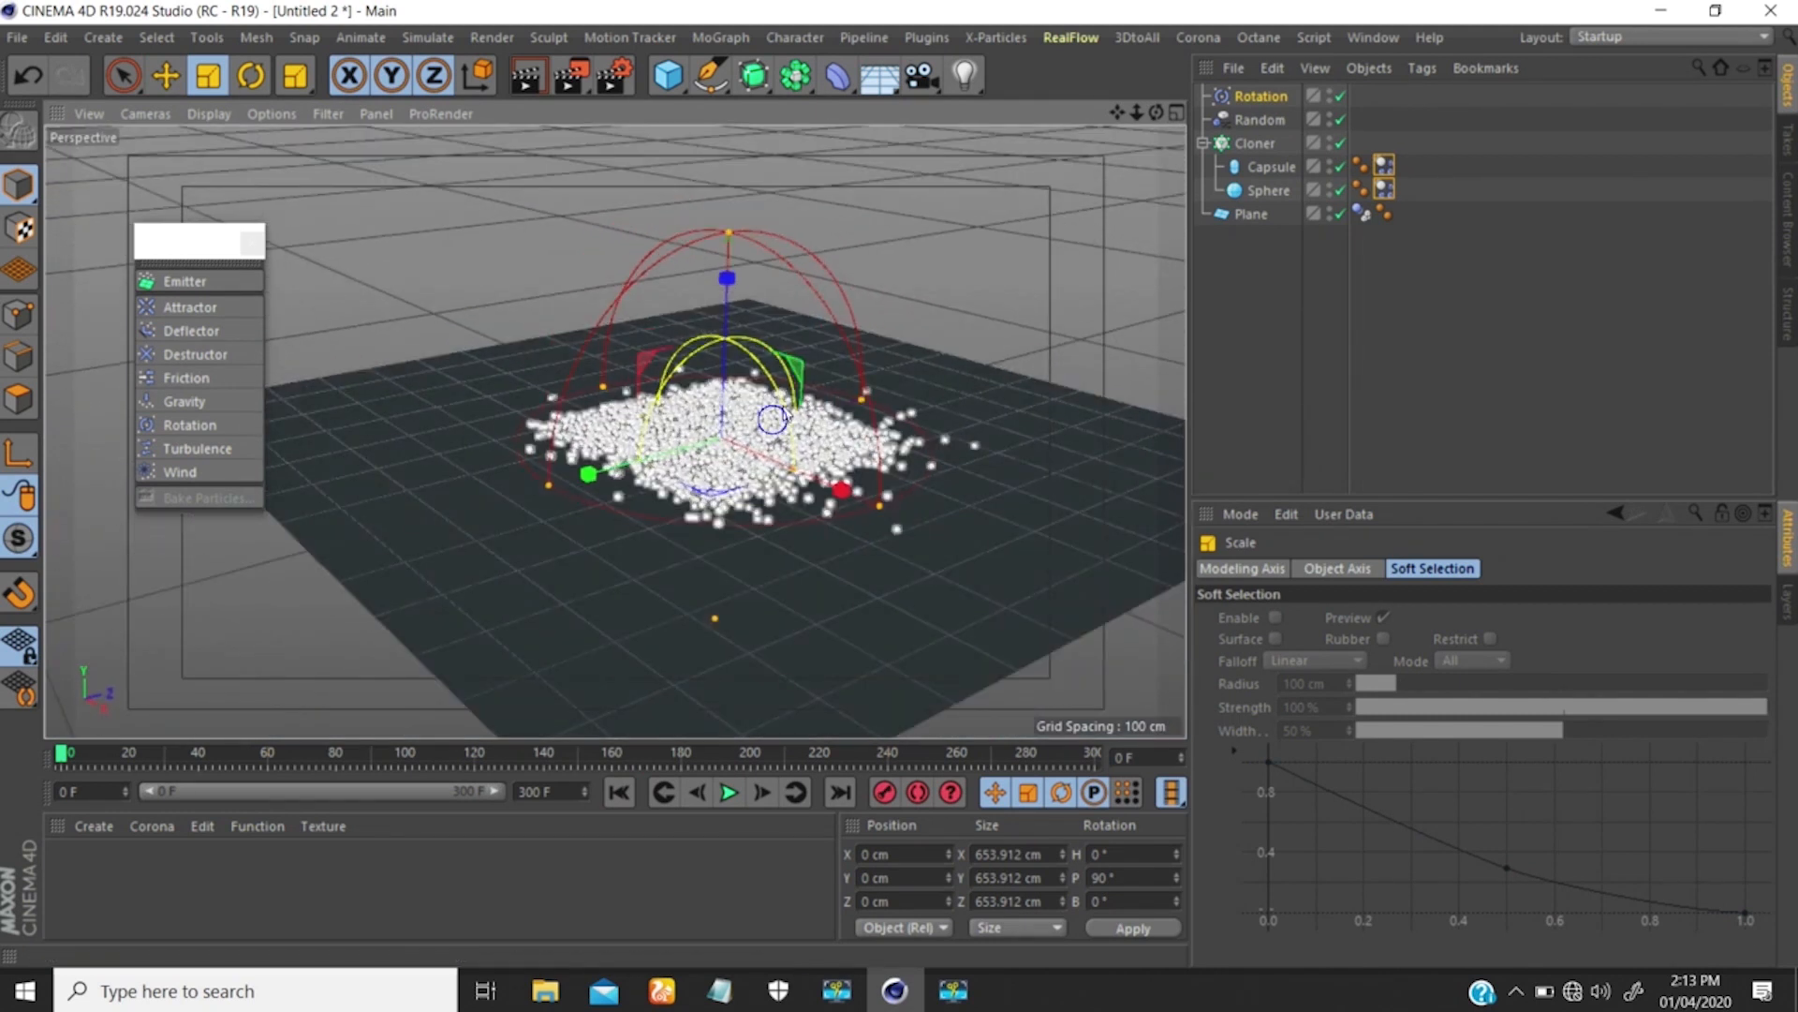
scroll(785, 412, up, 3)
alt+drag(738, 441, 796, 452)
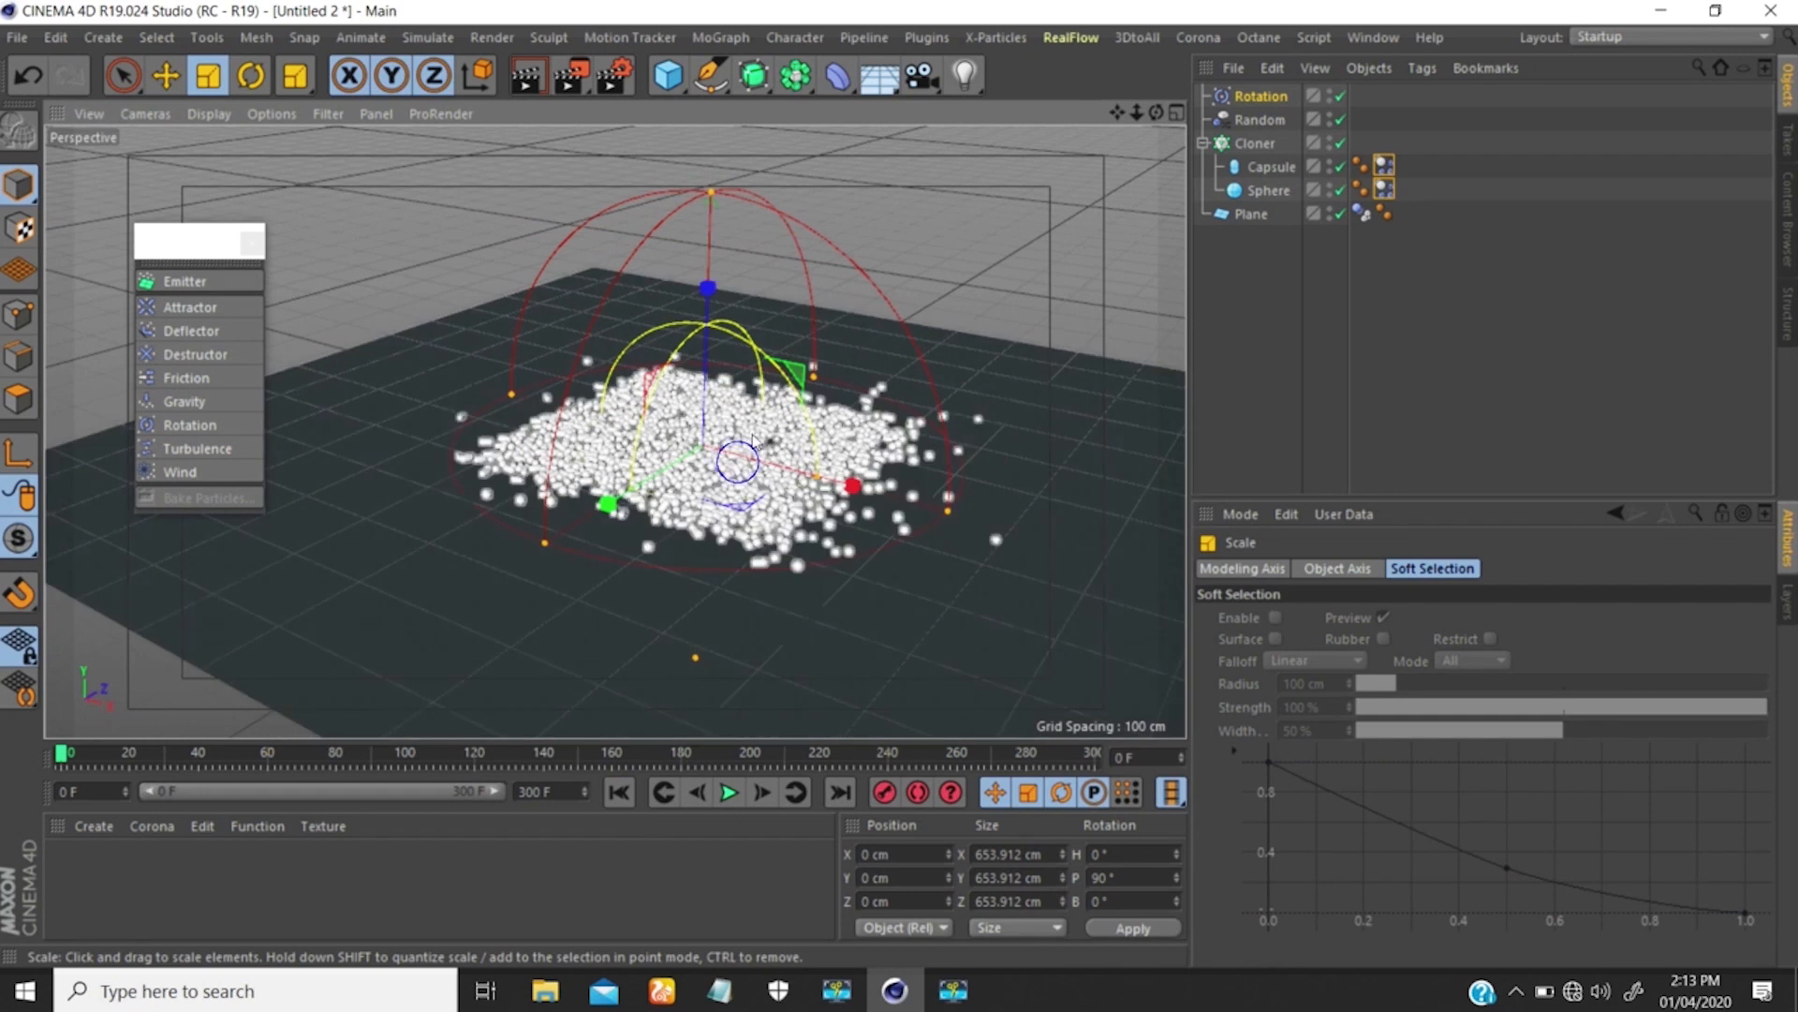
scroll(754, 444, up, 2)
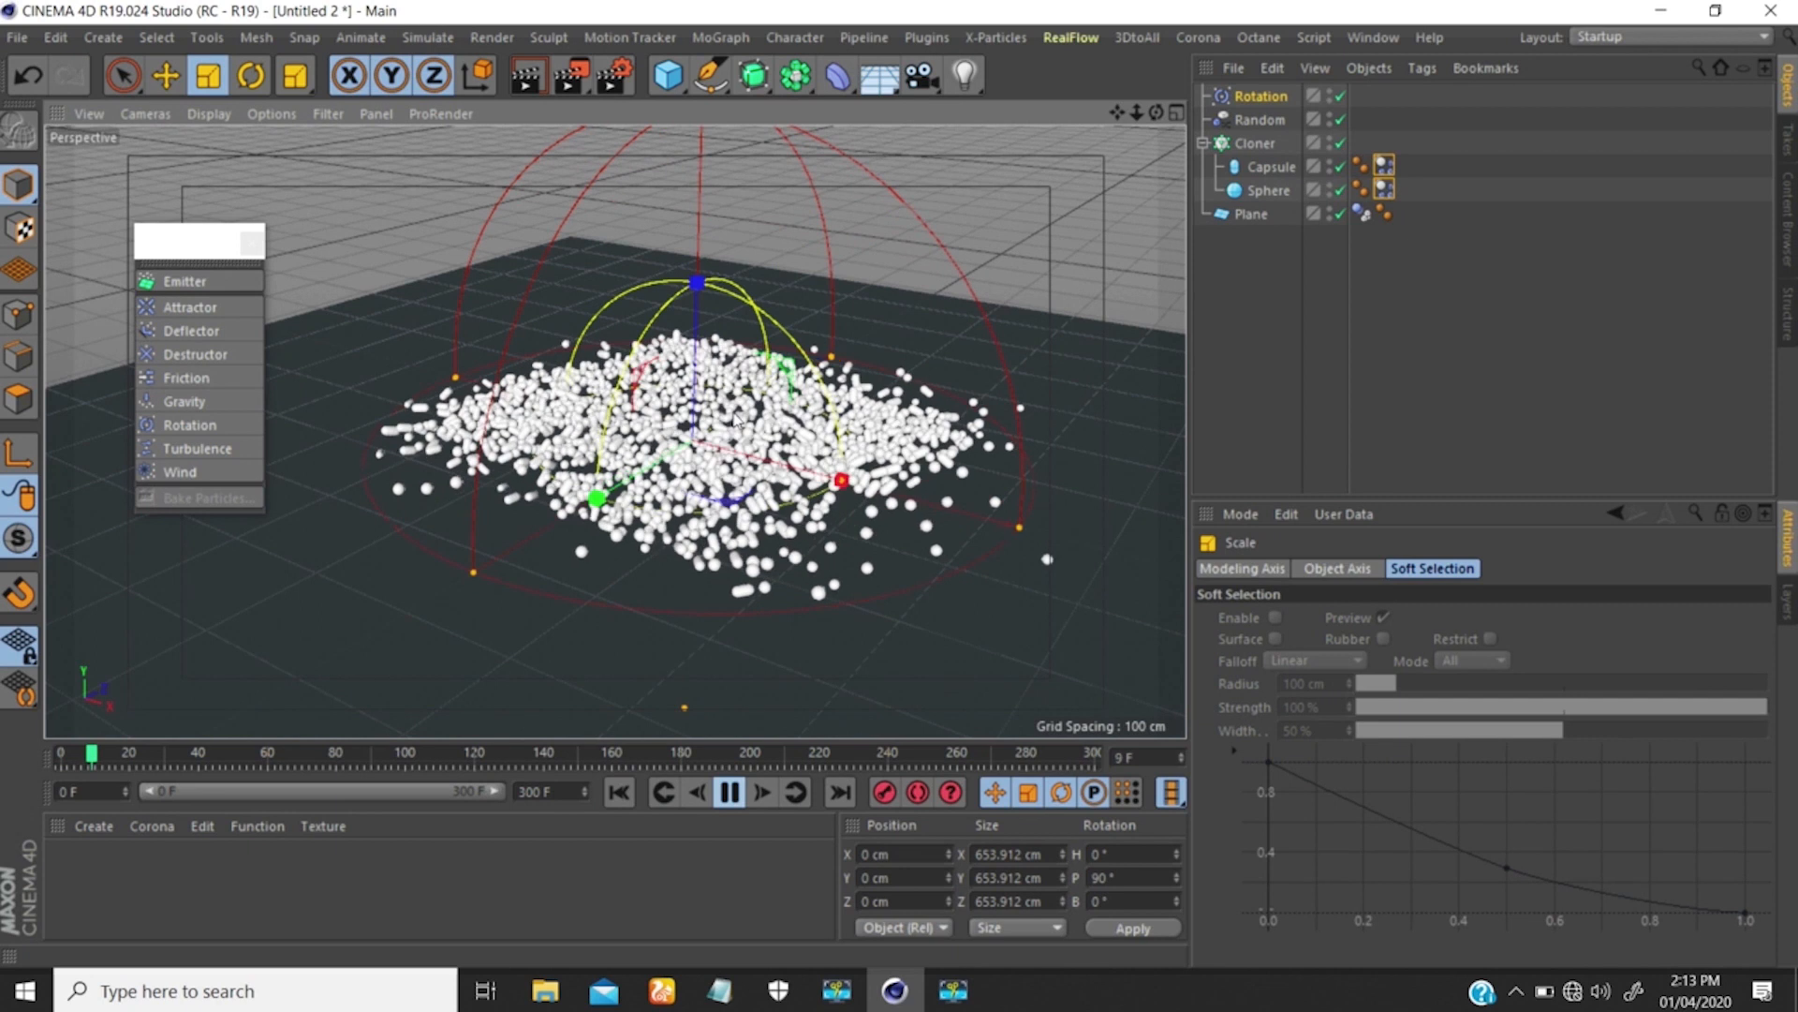
drag(1409, 190, 1381, 169)
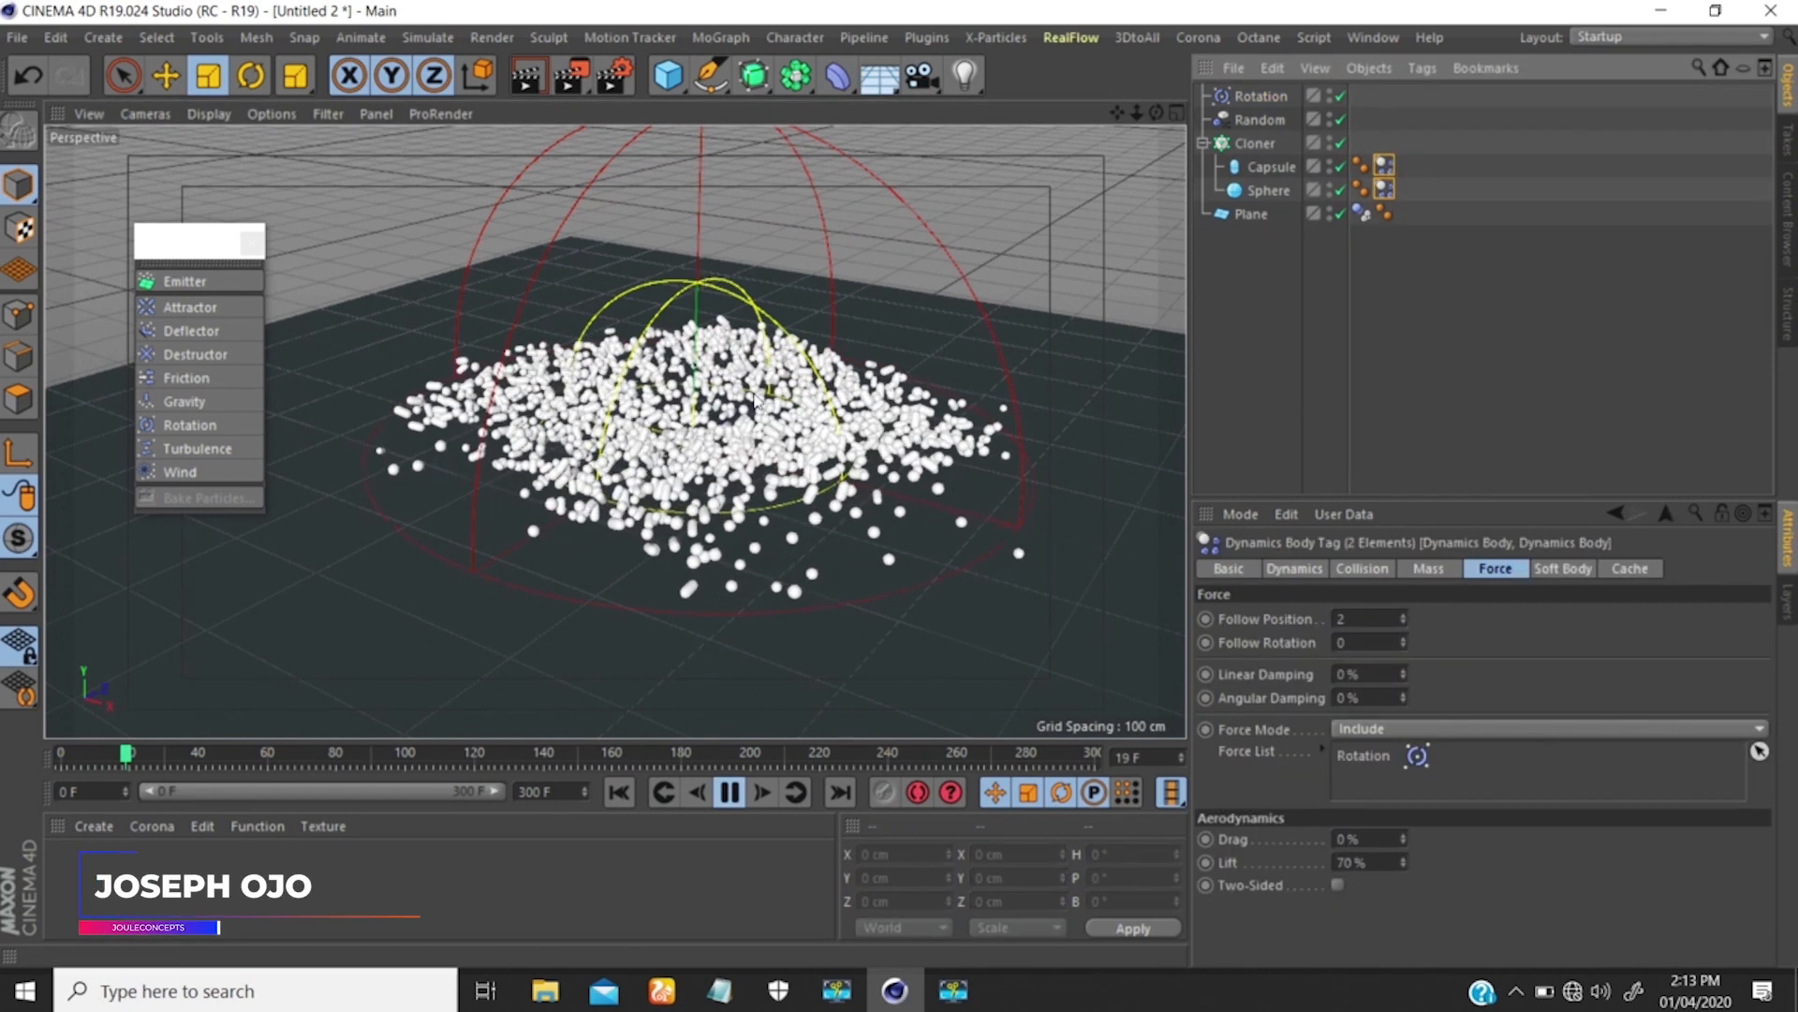
click(1356, 863)
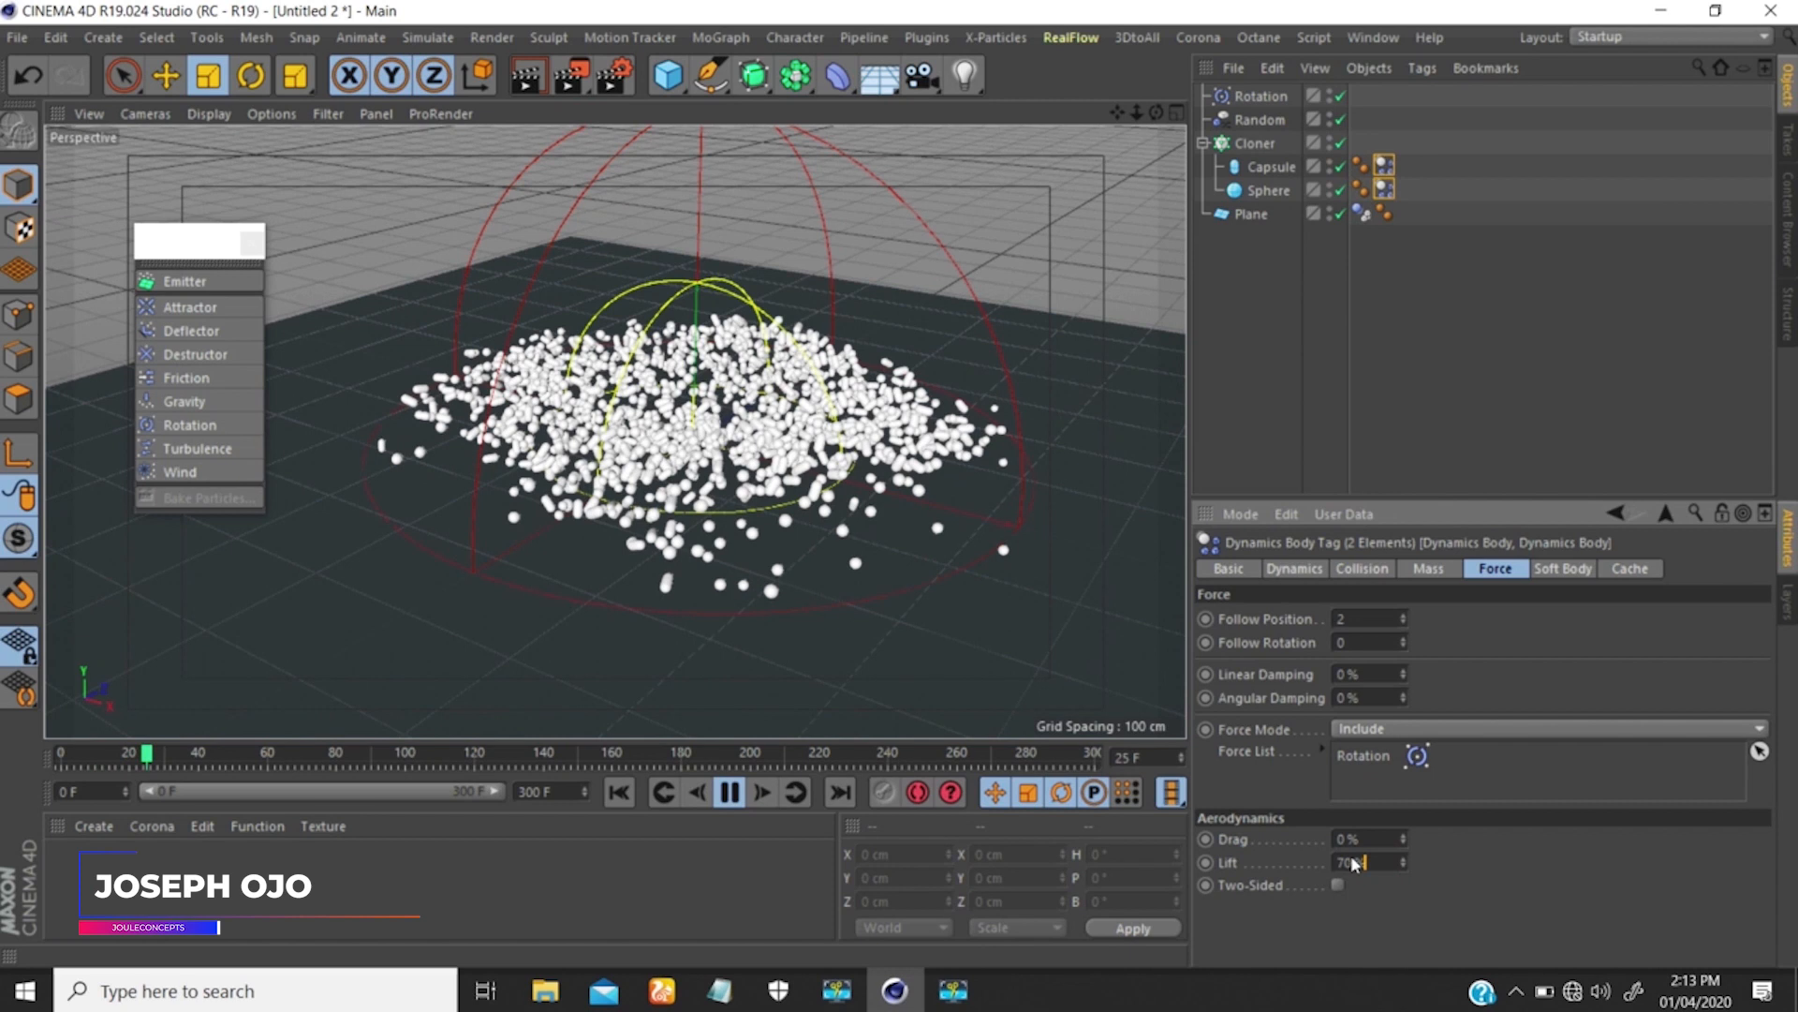
click(1374, 860)
text(200)
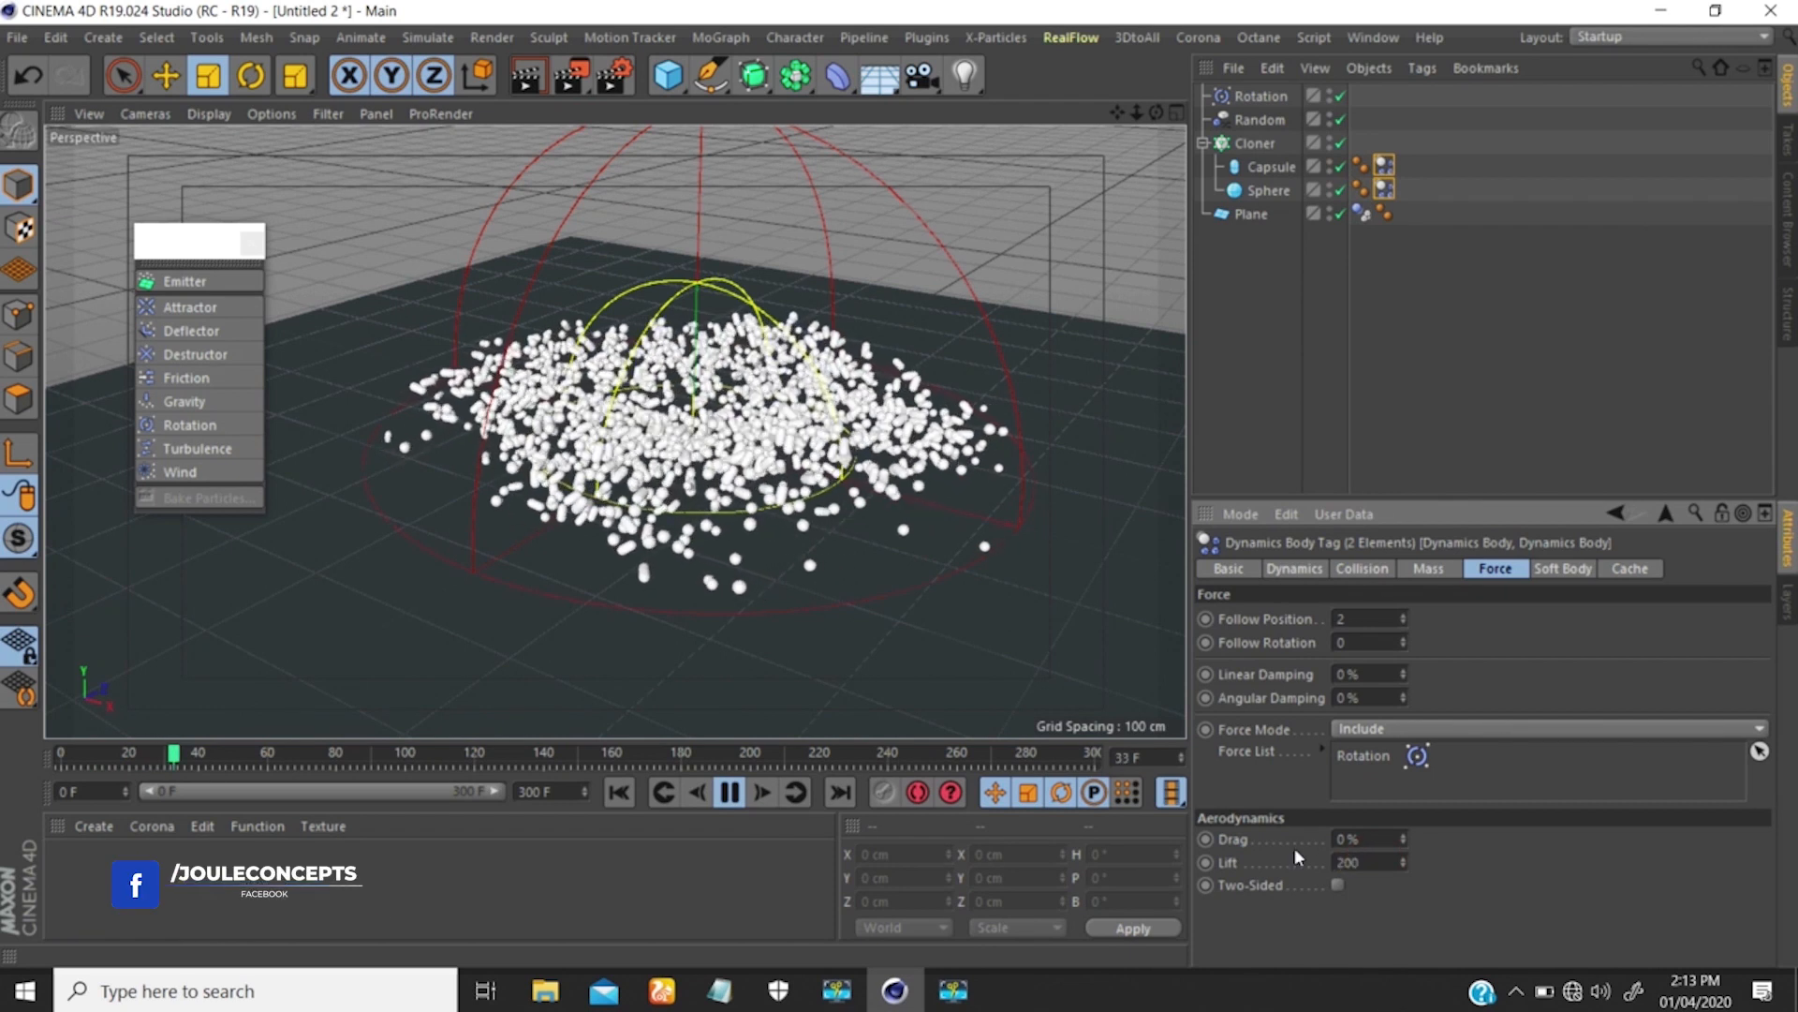
key(Return)
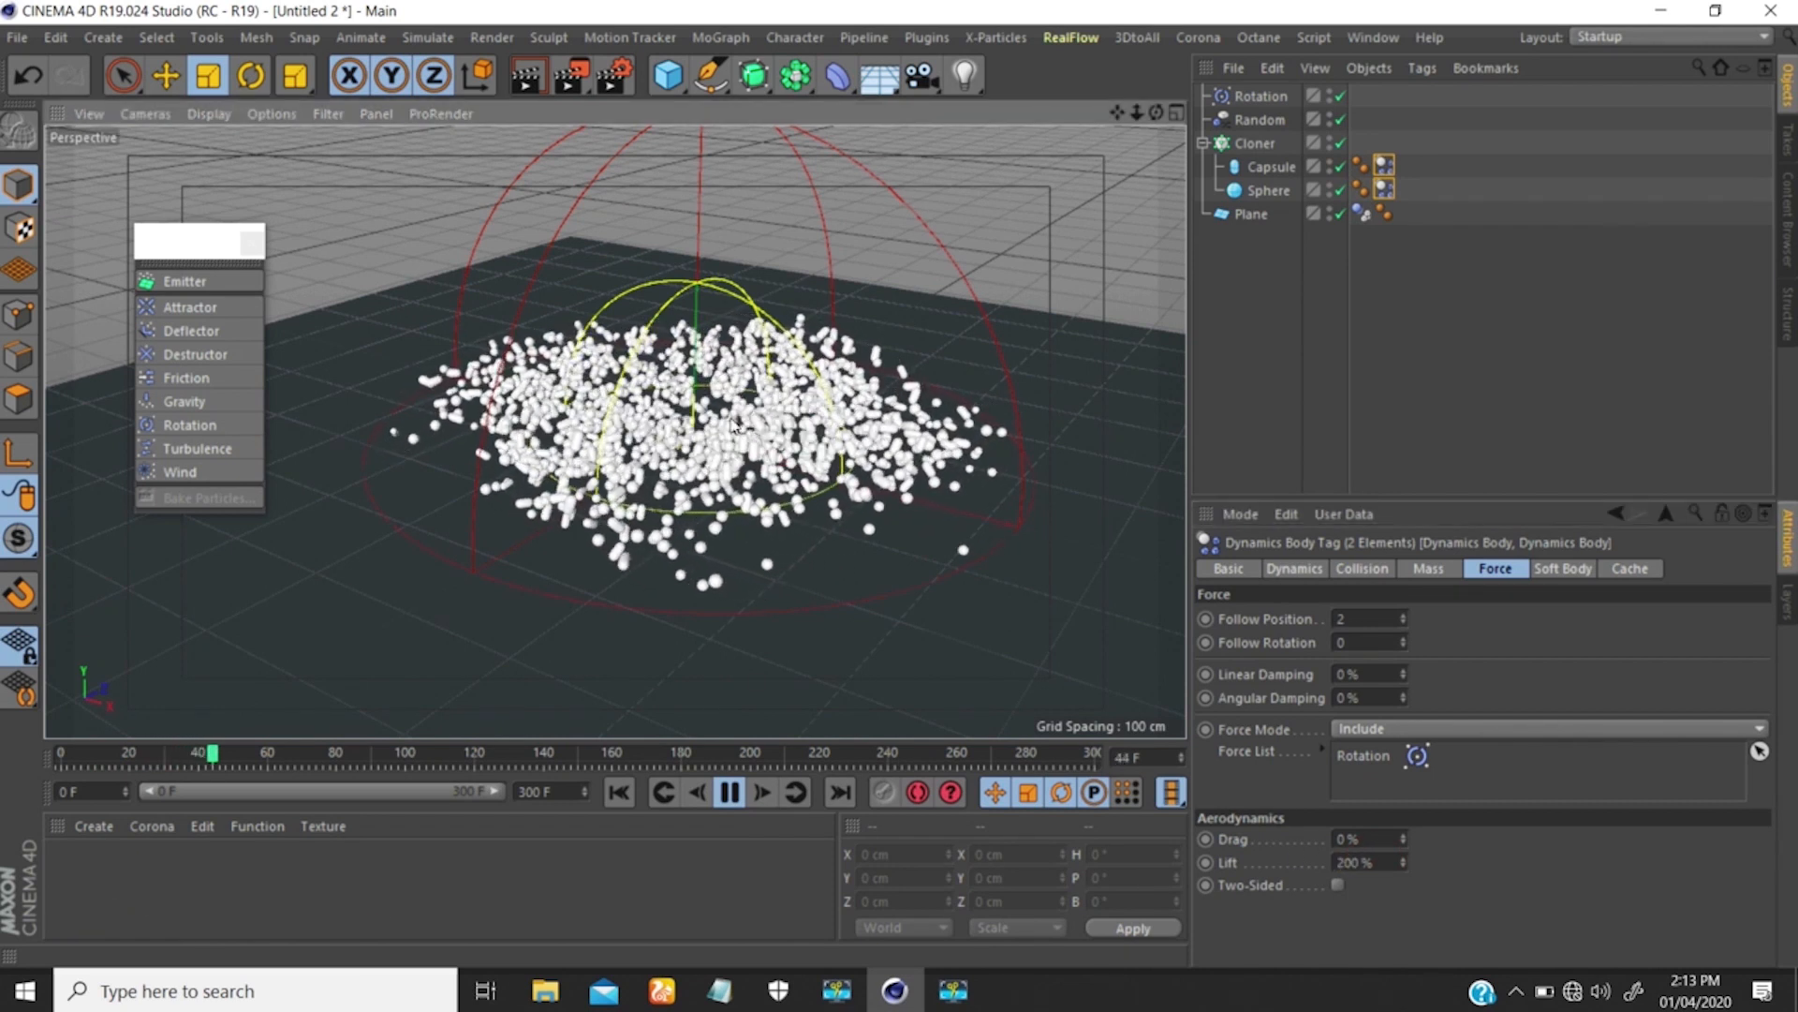
Examine the swirling clones from different angles and distances, and return the simulation to the first frame.
alt+drag(709, 422, 738, 359)
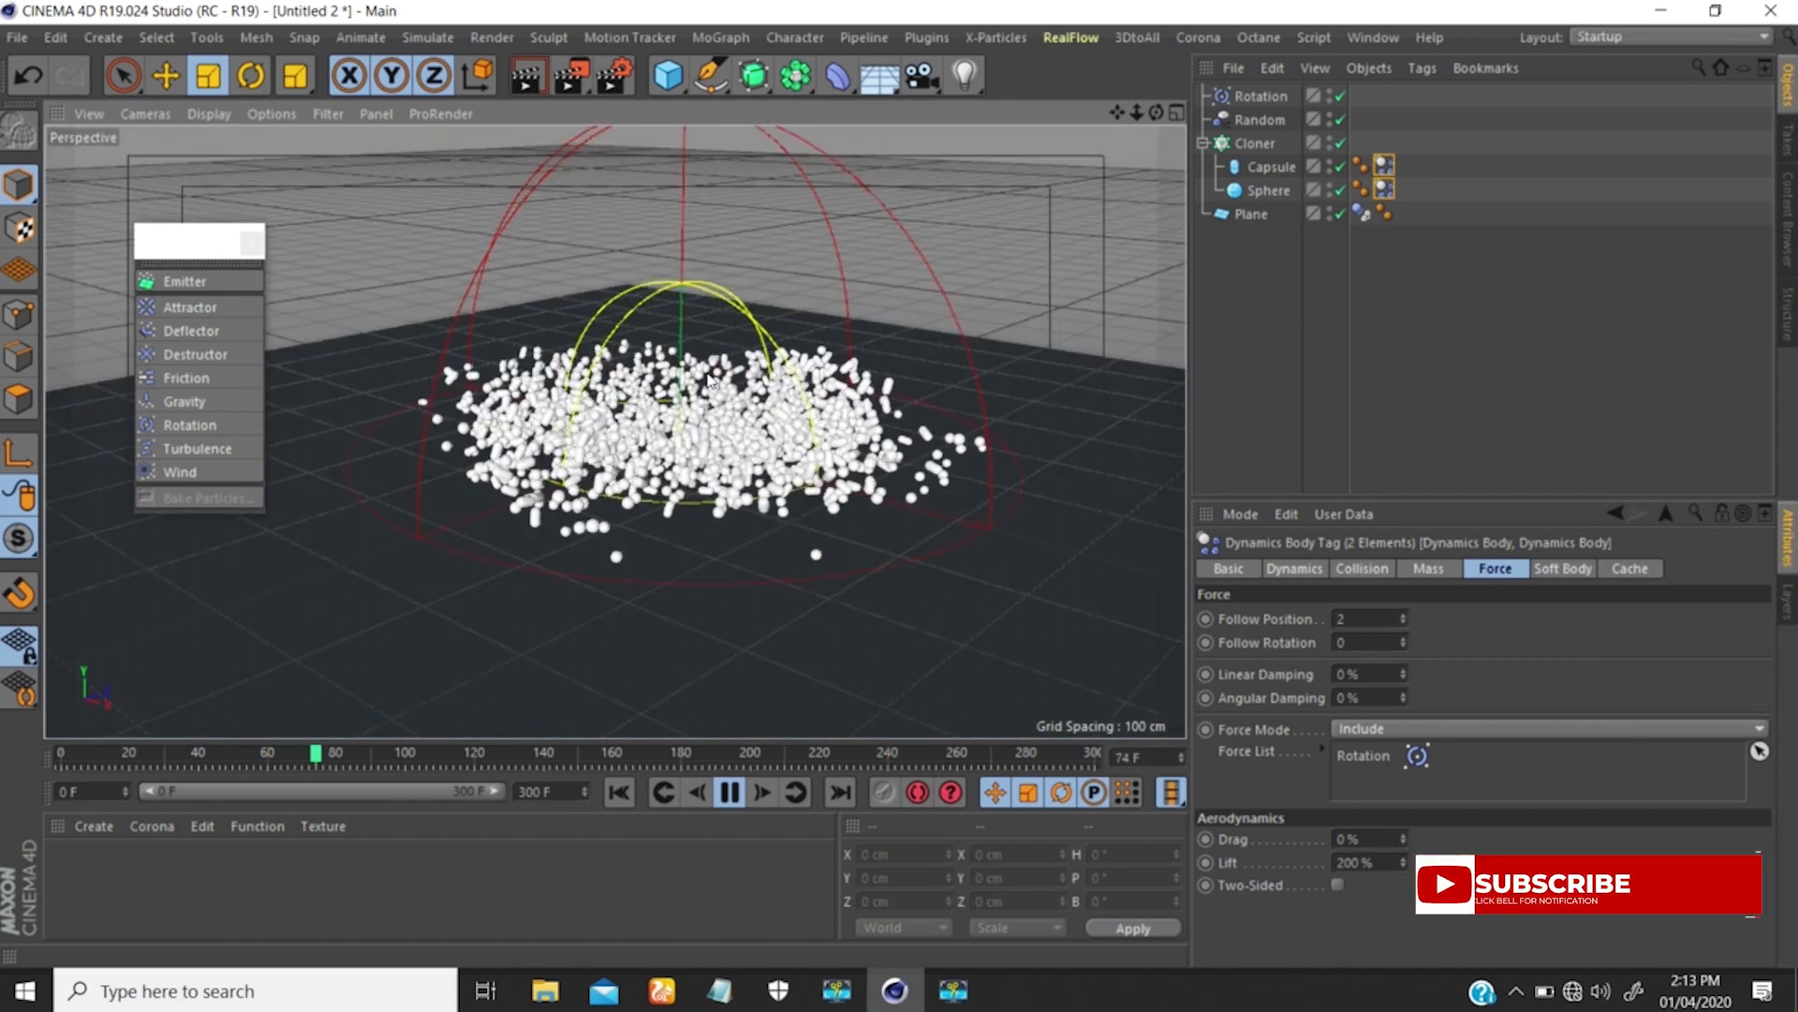
scroll(738, 359, up, 5)
alt+drag(830, 402, 816, 465)
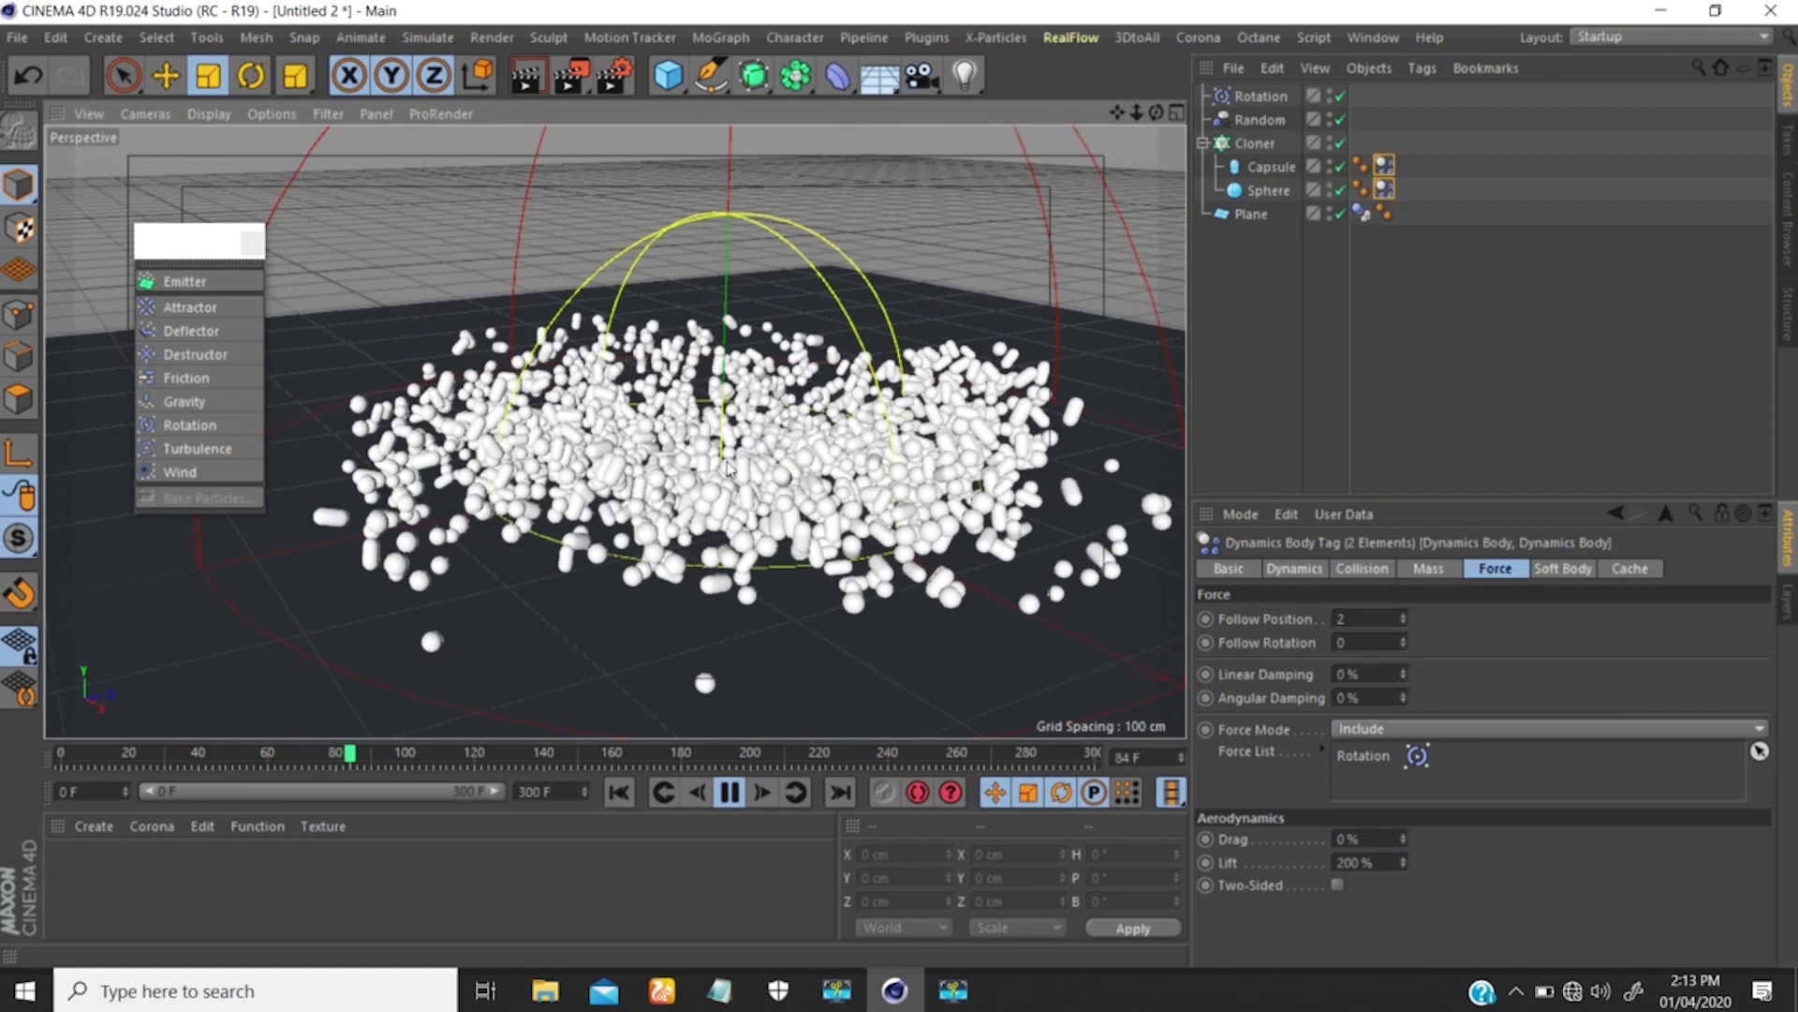
scroll(703, 496, down, 3)
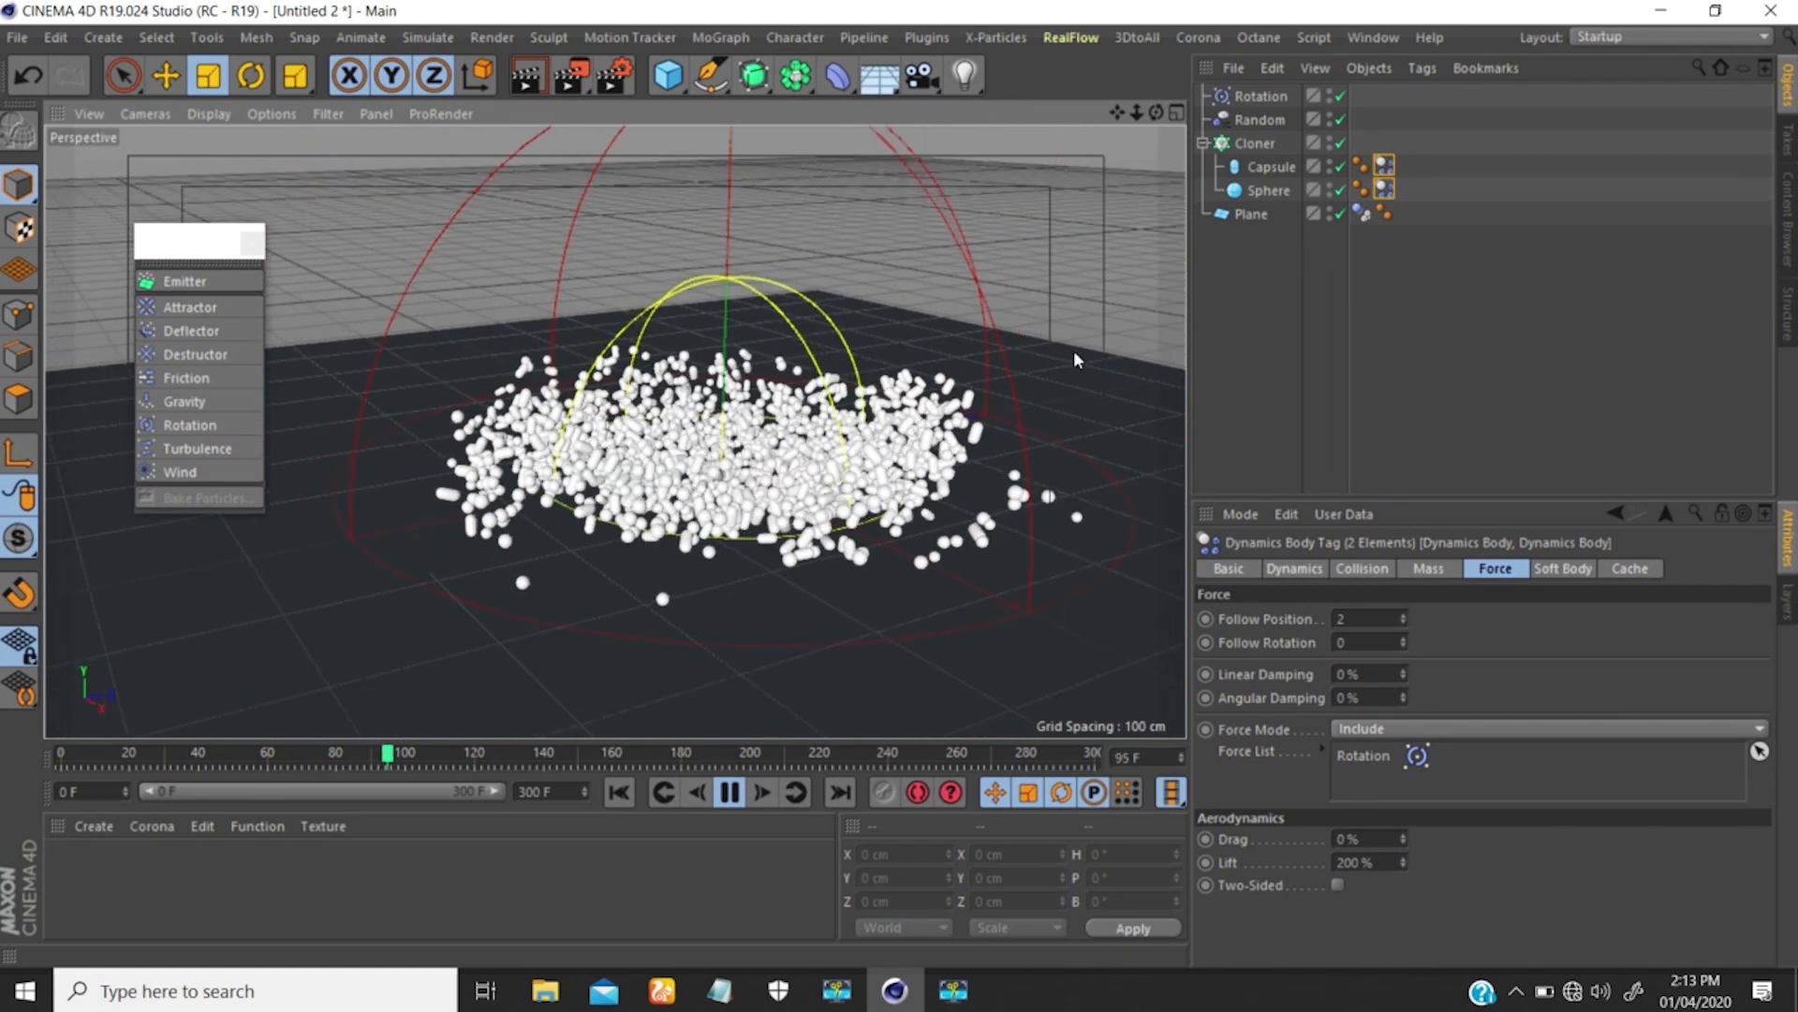
click(730, 792)
click(619, 792)
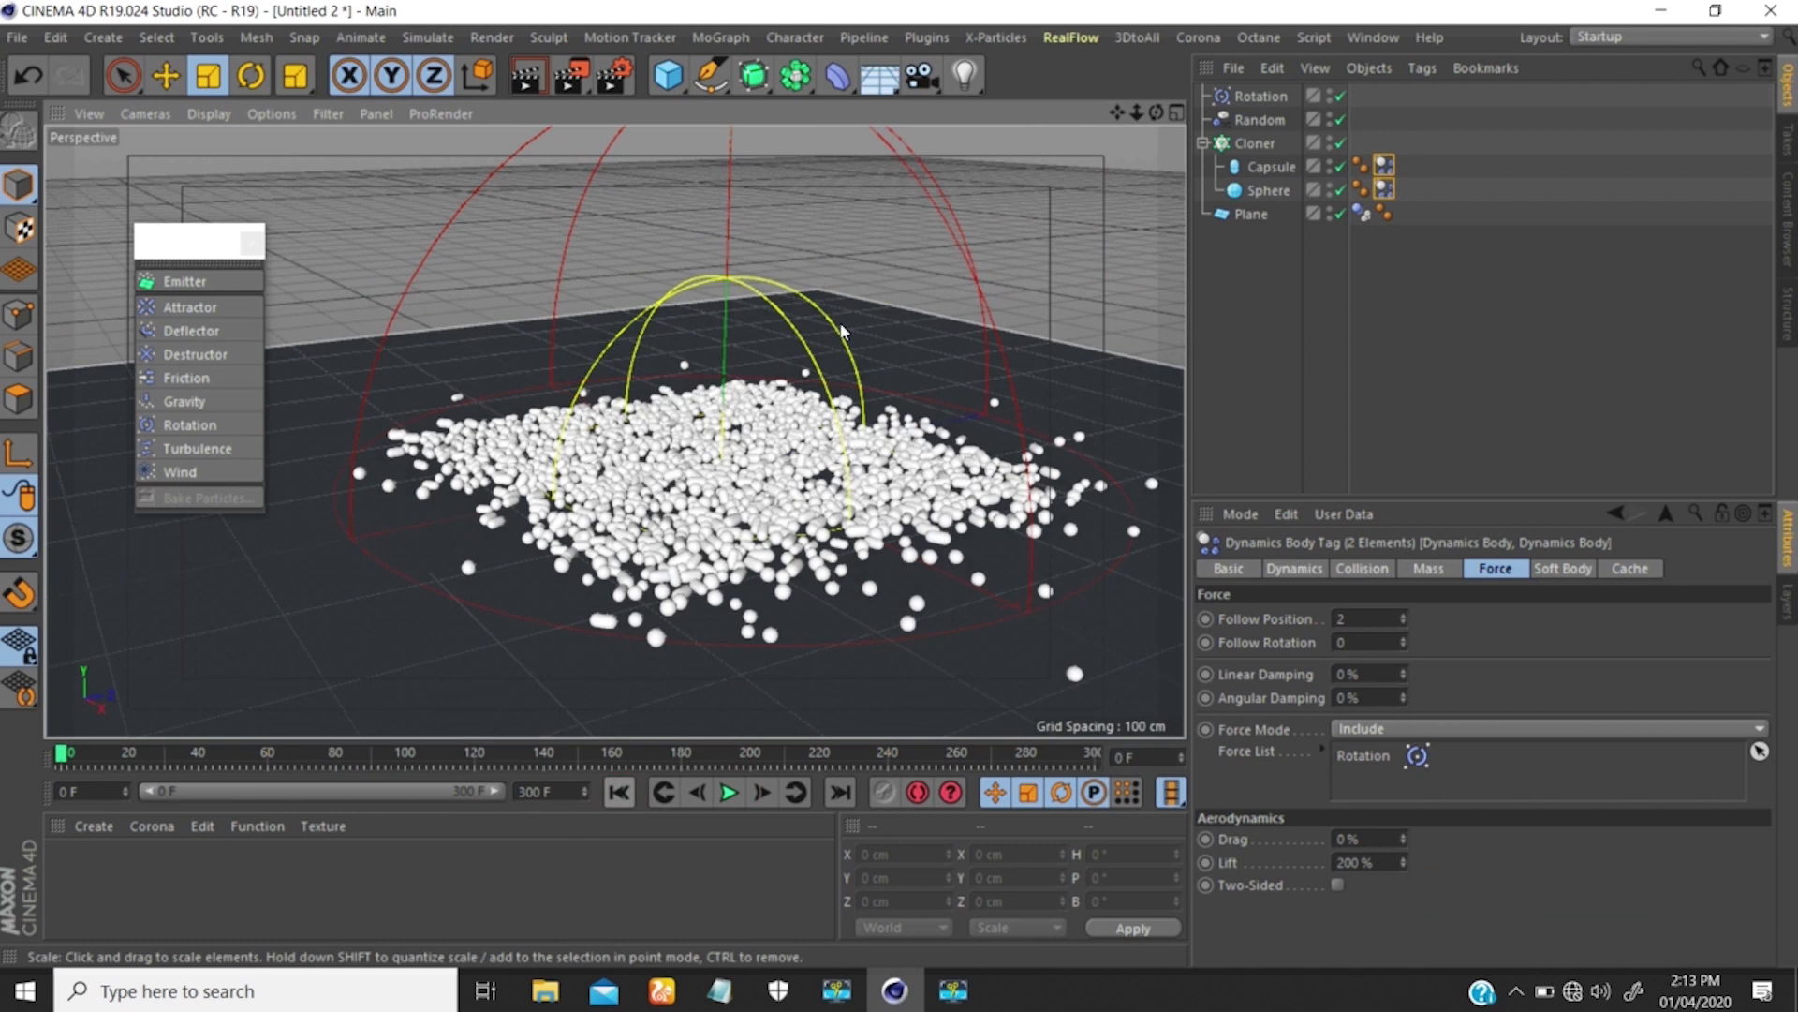
Add an Attractor force to the scene and show its object properties.
click(667, 75)
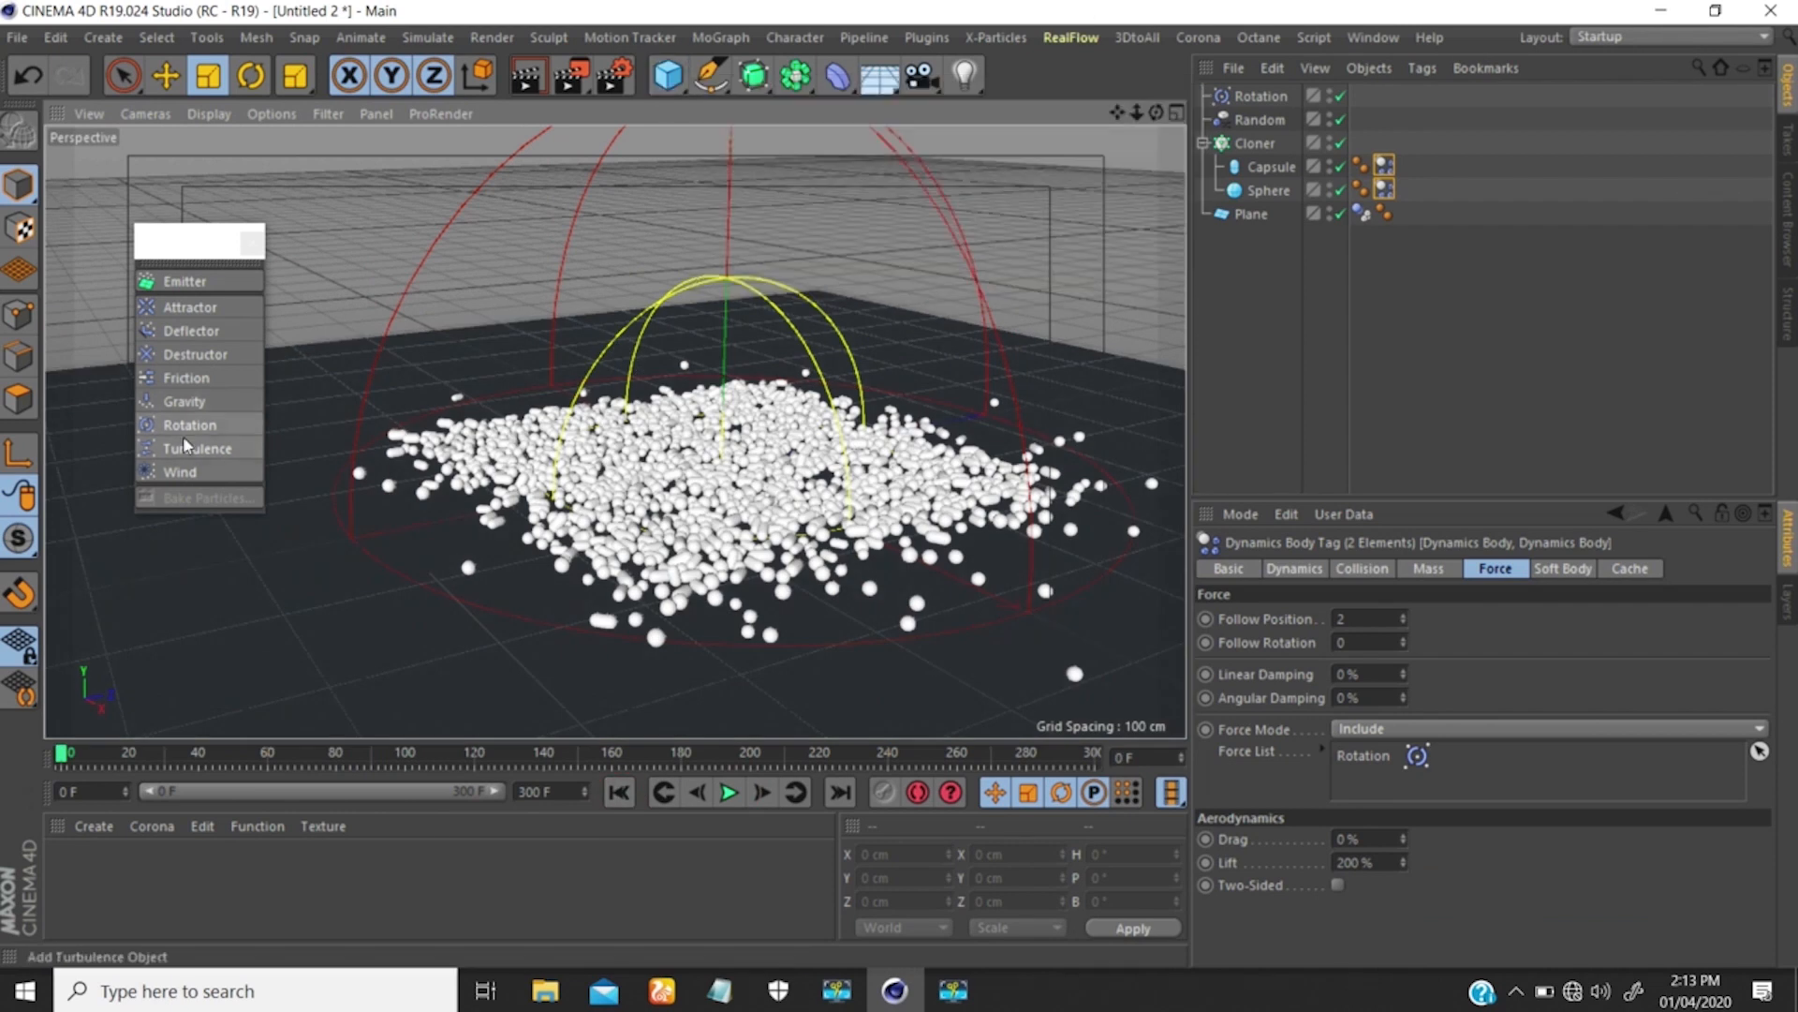
click(190, 308)
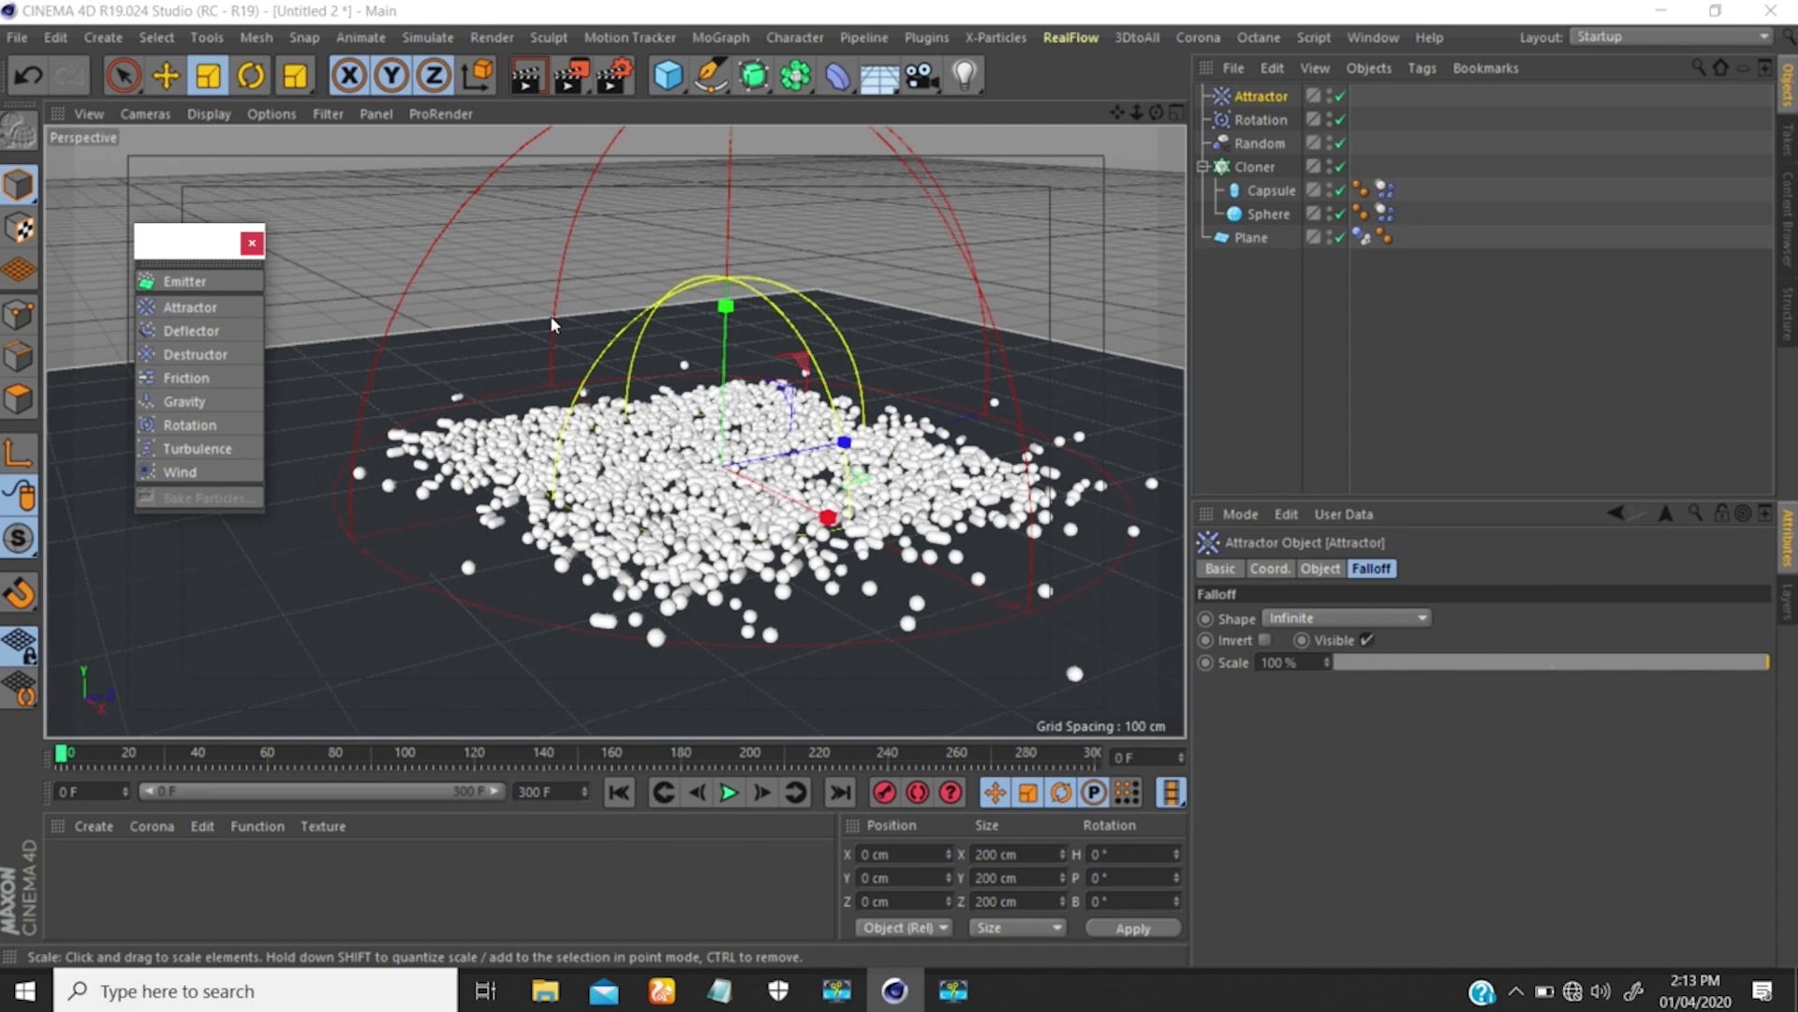
key(e)
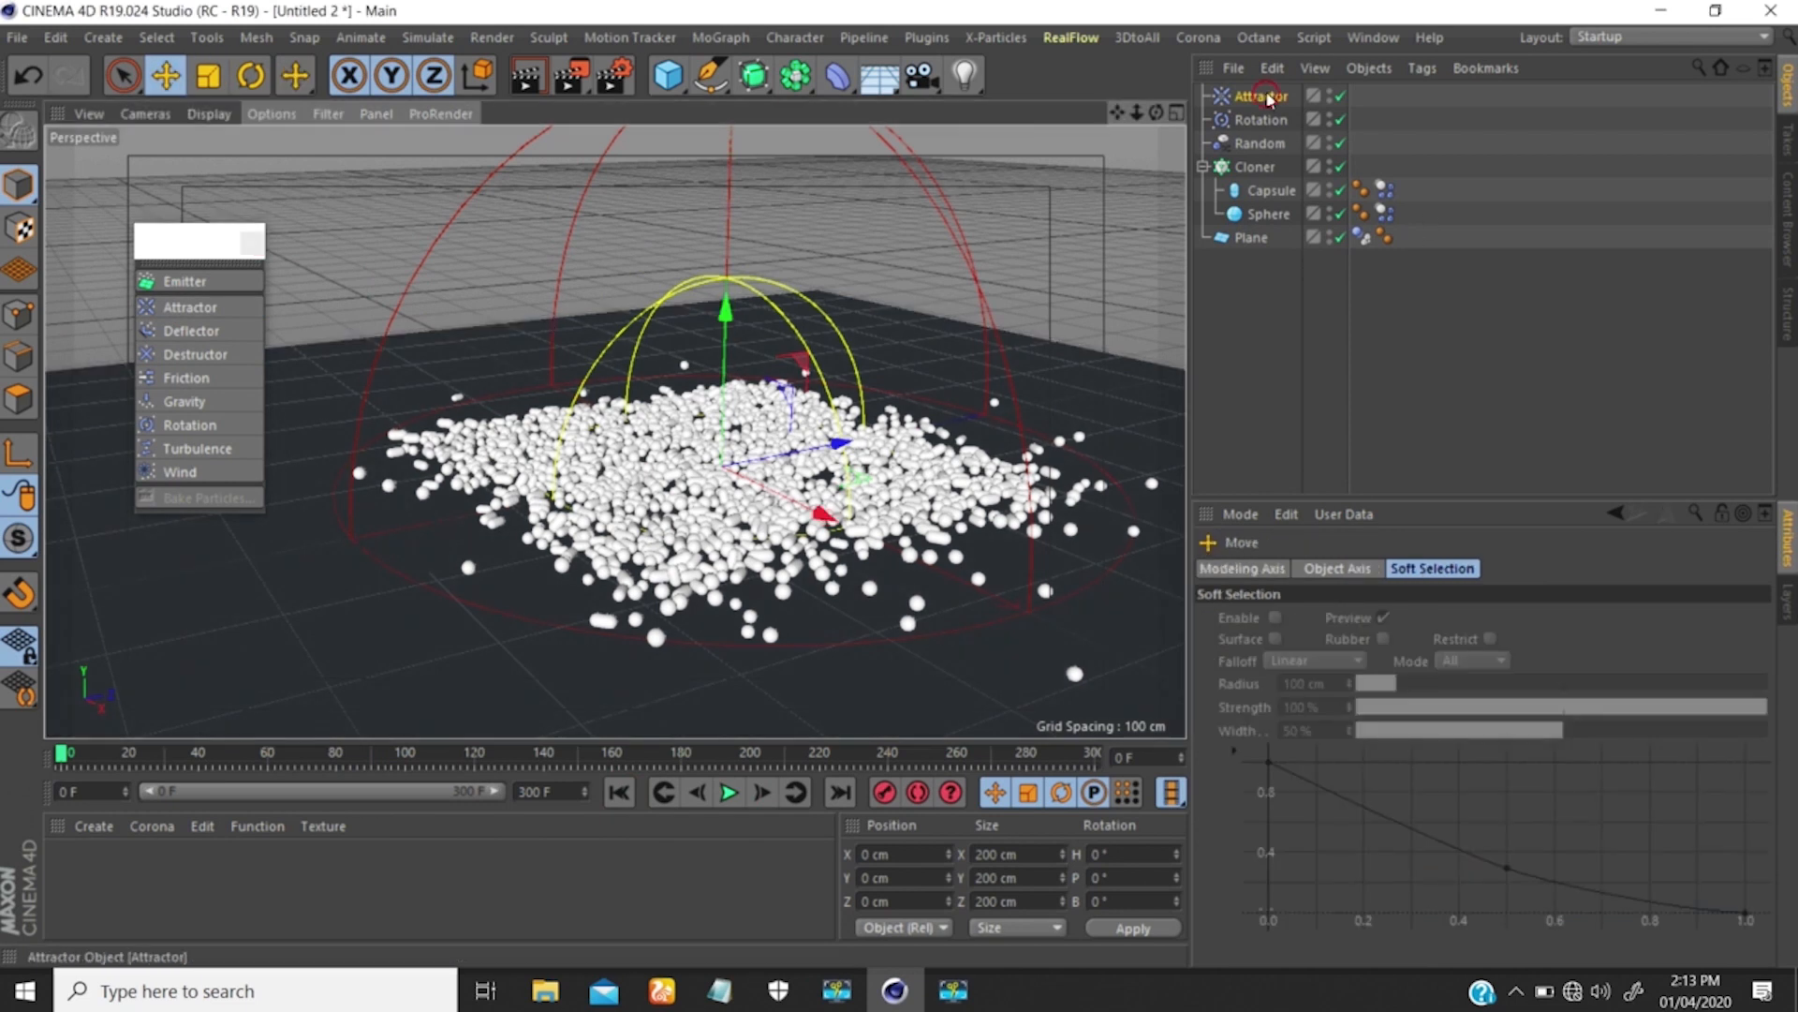
click(1261, 96)
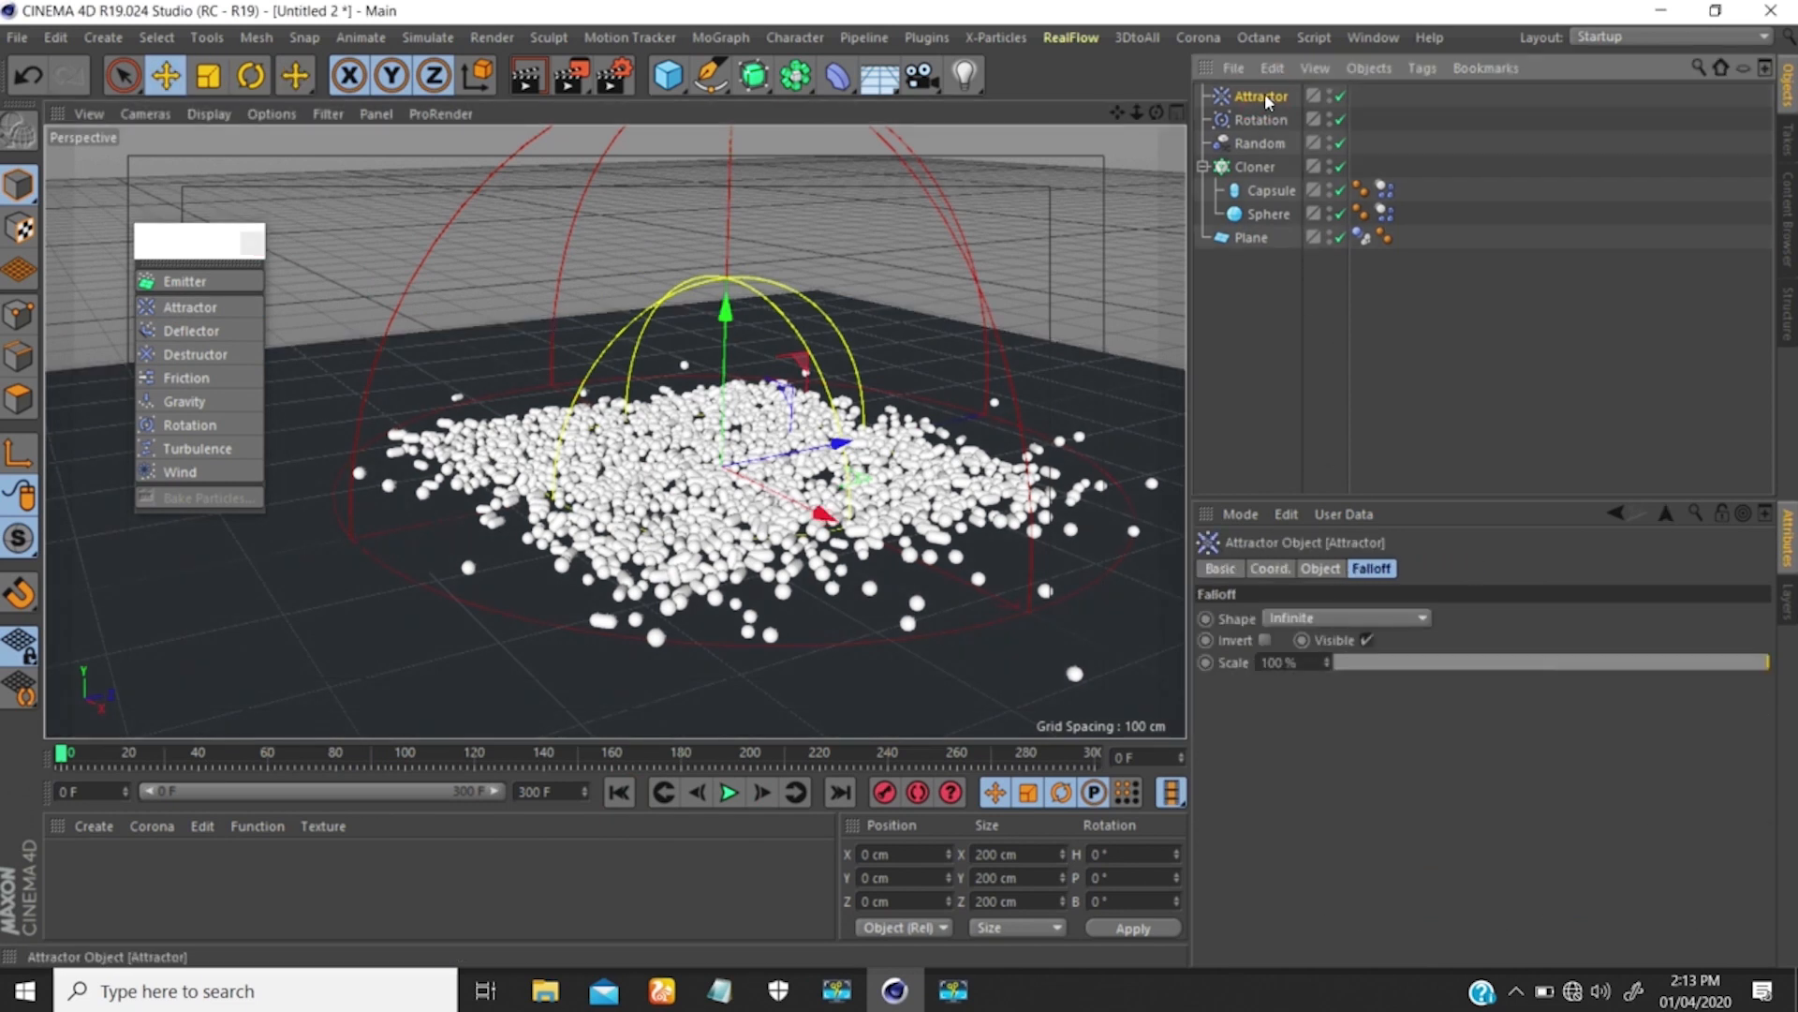
click(1321, 568)
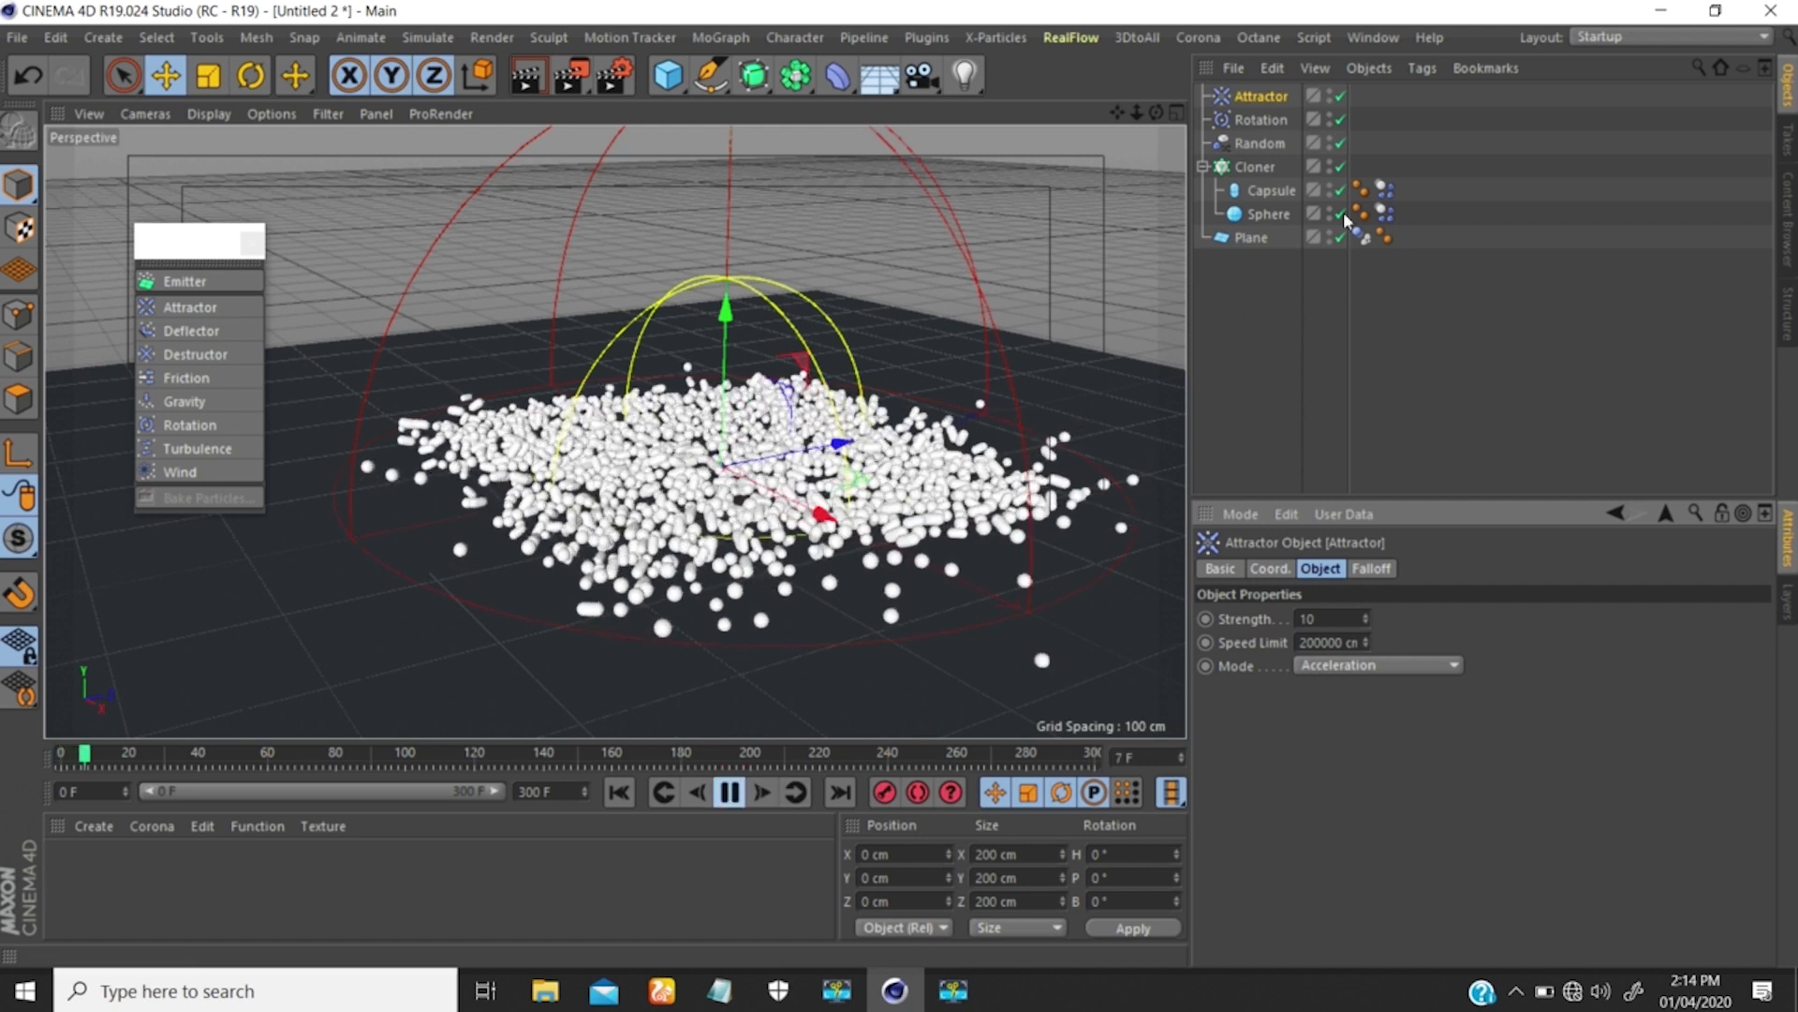
Add the Attractor to the included forces below Rotation on both the Capsule and Sphere dynamics tags.
drag(1418, 215, 1383, 183)
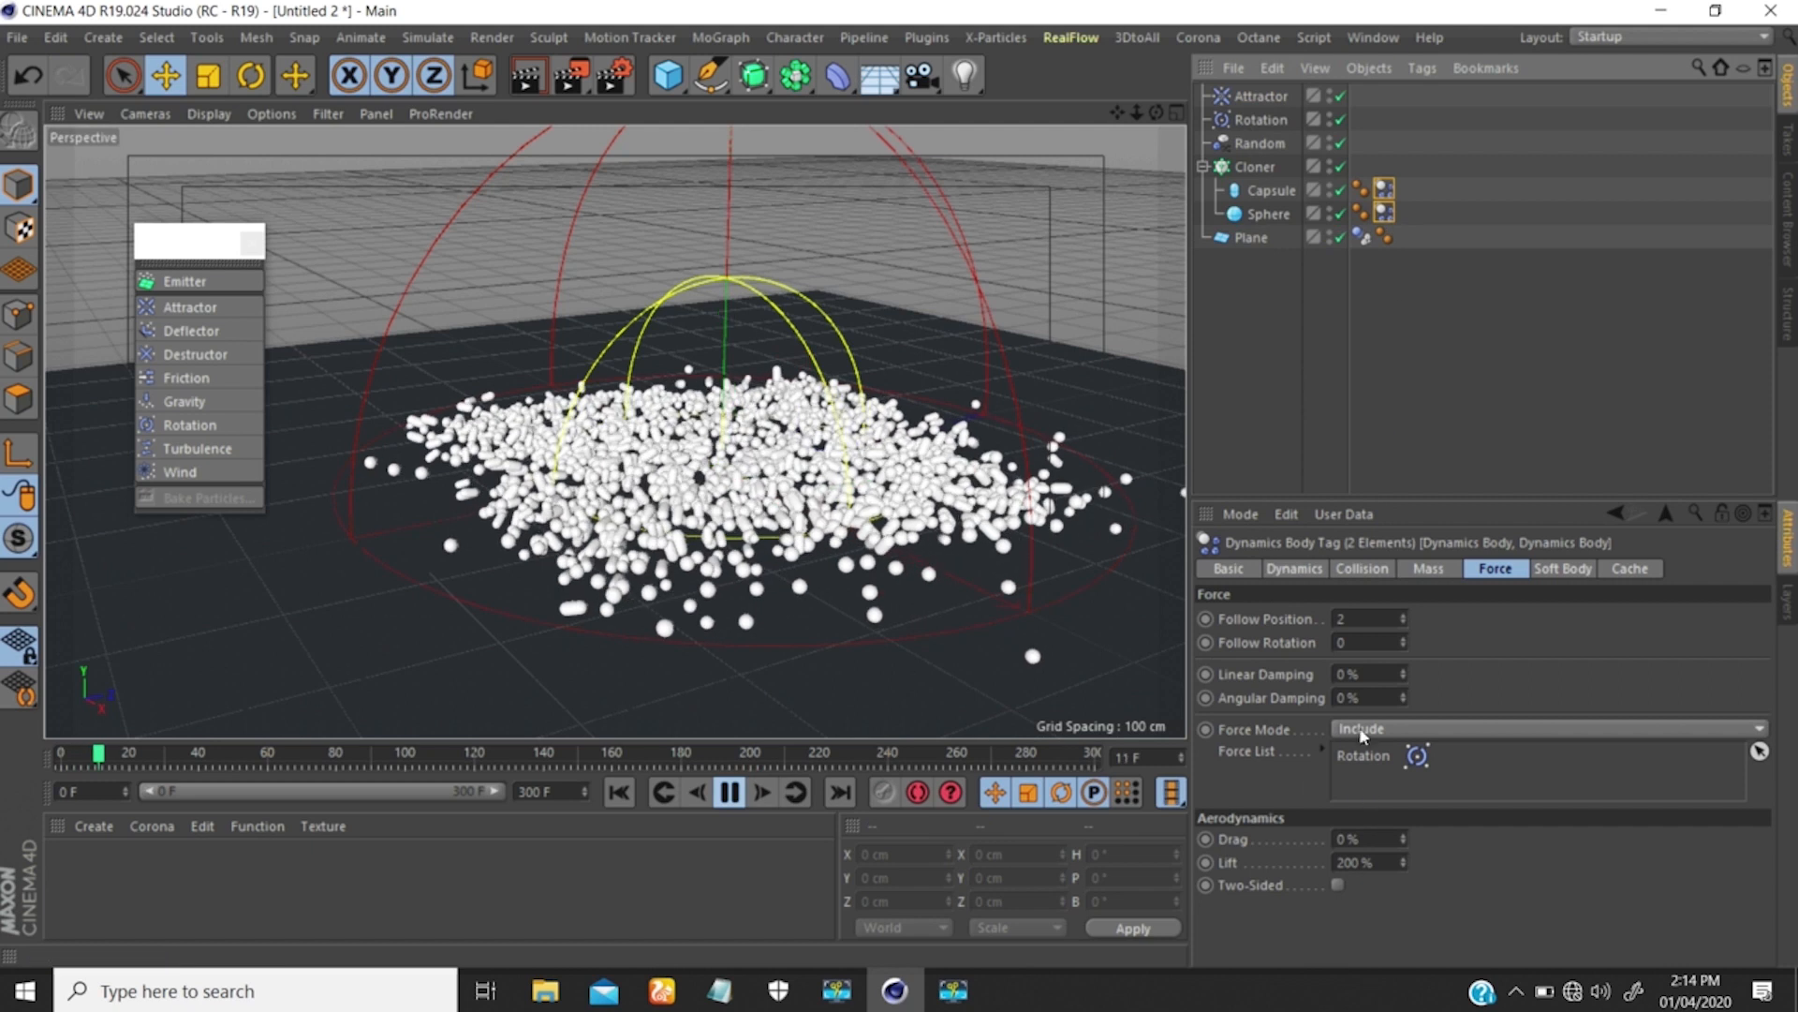
drag(1260, 95, 1357, 514)
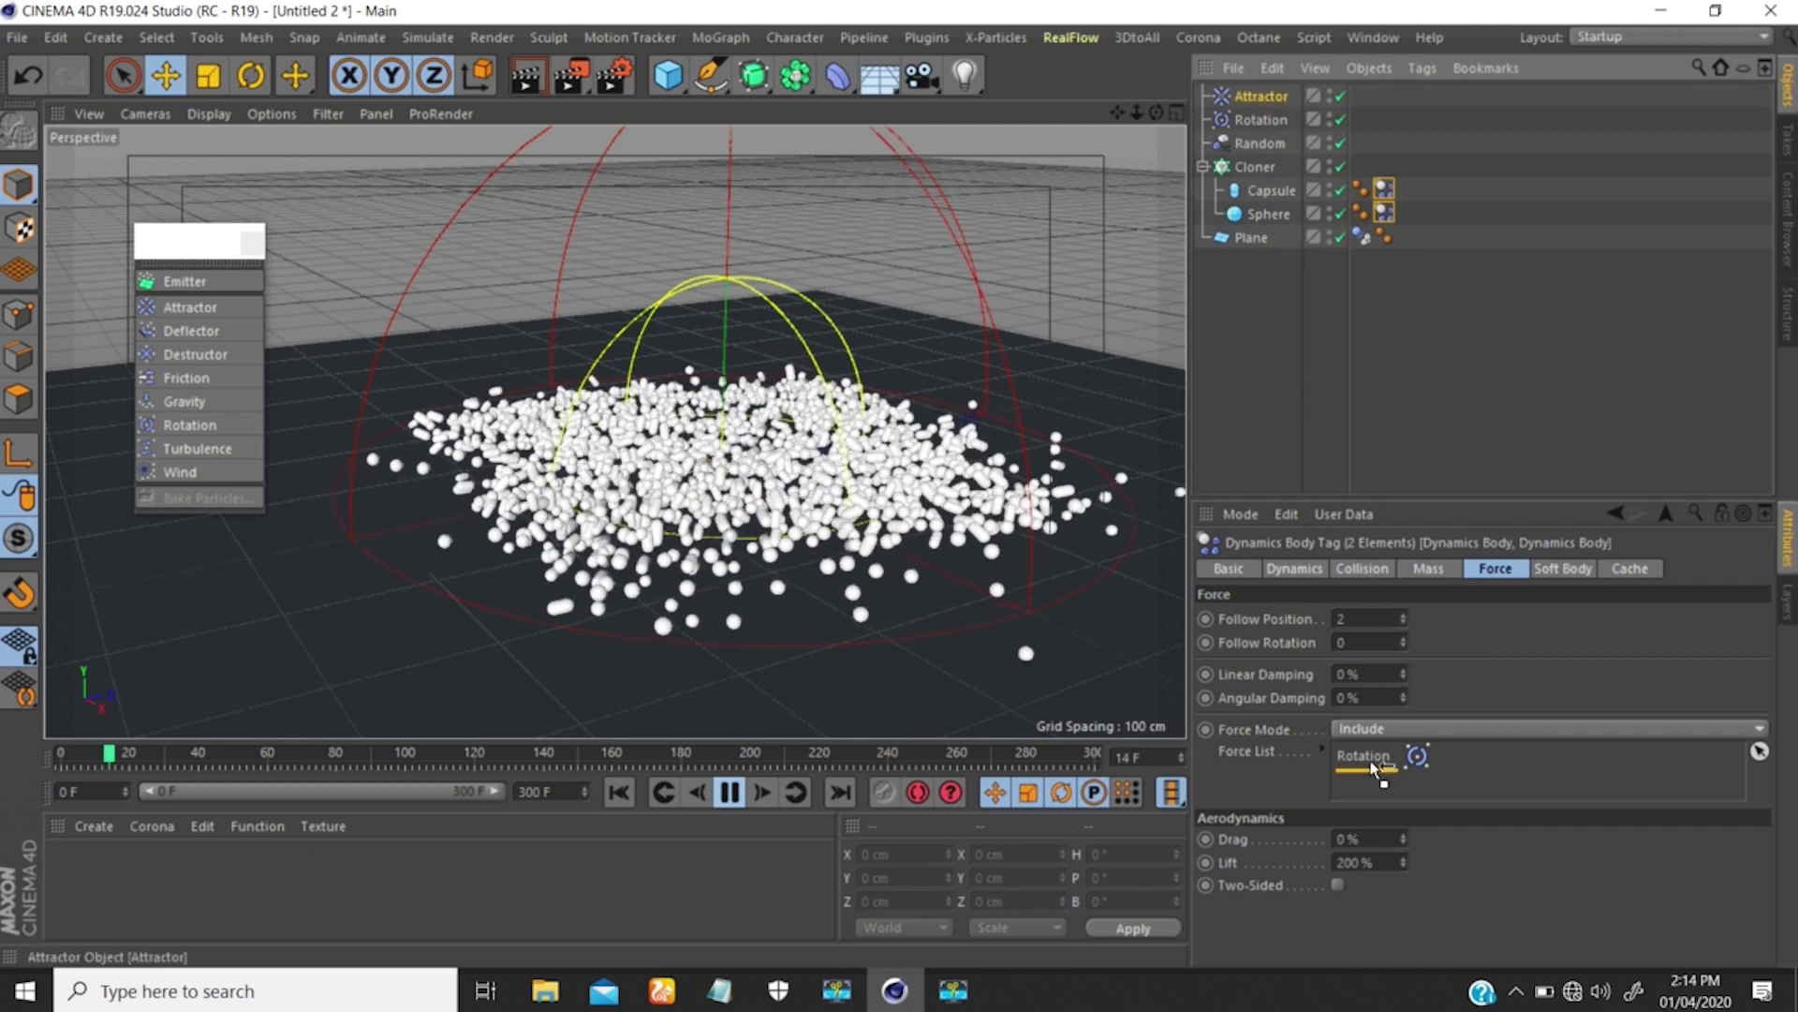
drag(1358, 761, 1357, 763)
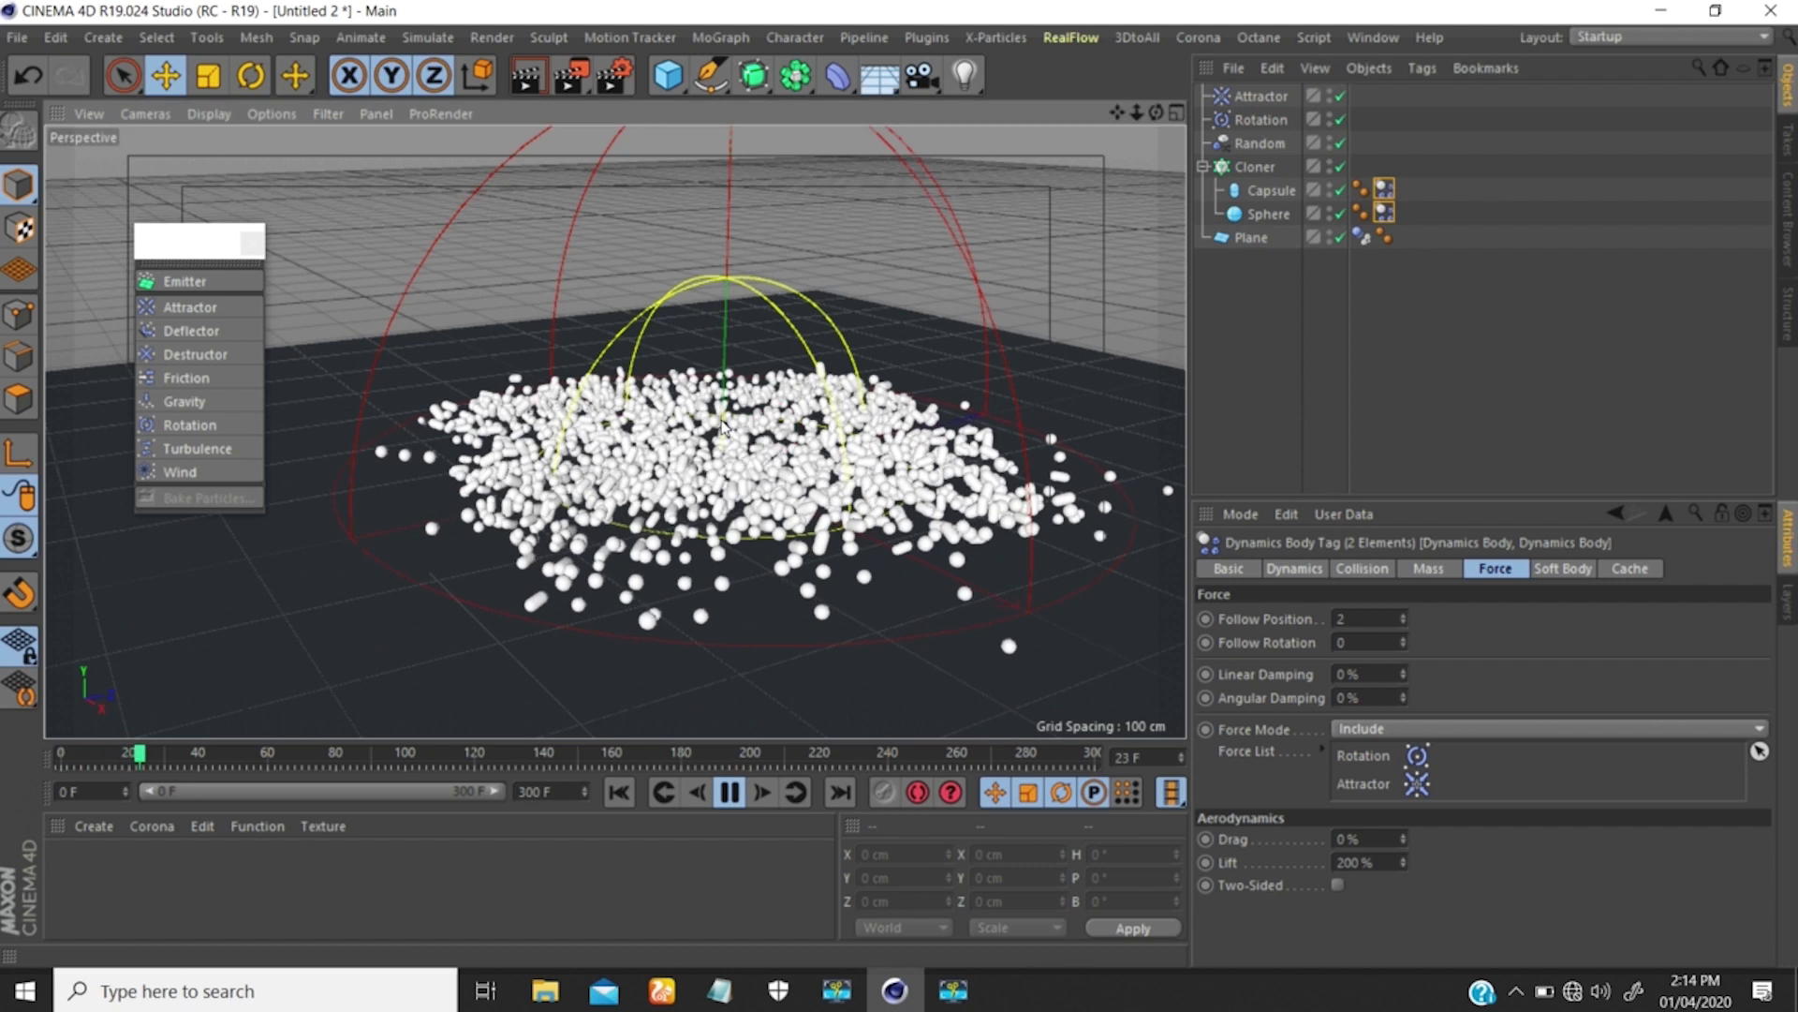
Raise the Attractor straight up above the clones to a height of about 134 cm.
alt+drag(801, 364, 717, 411)
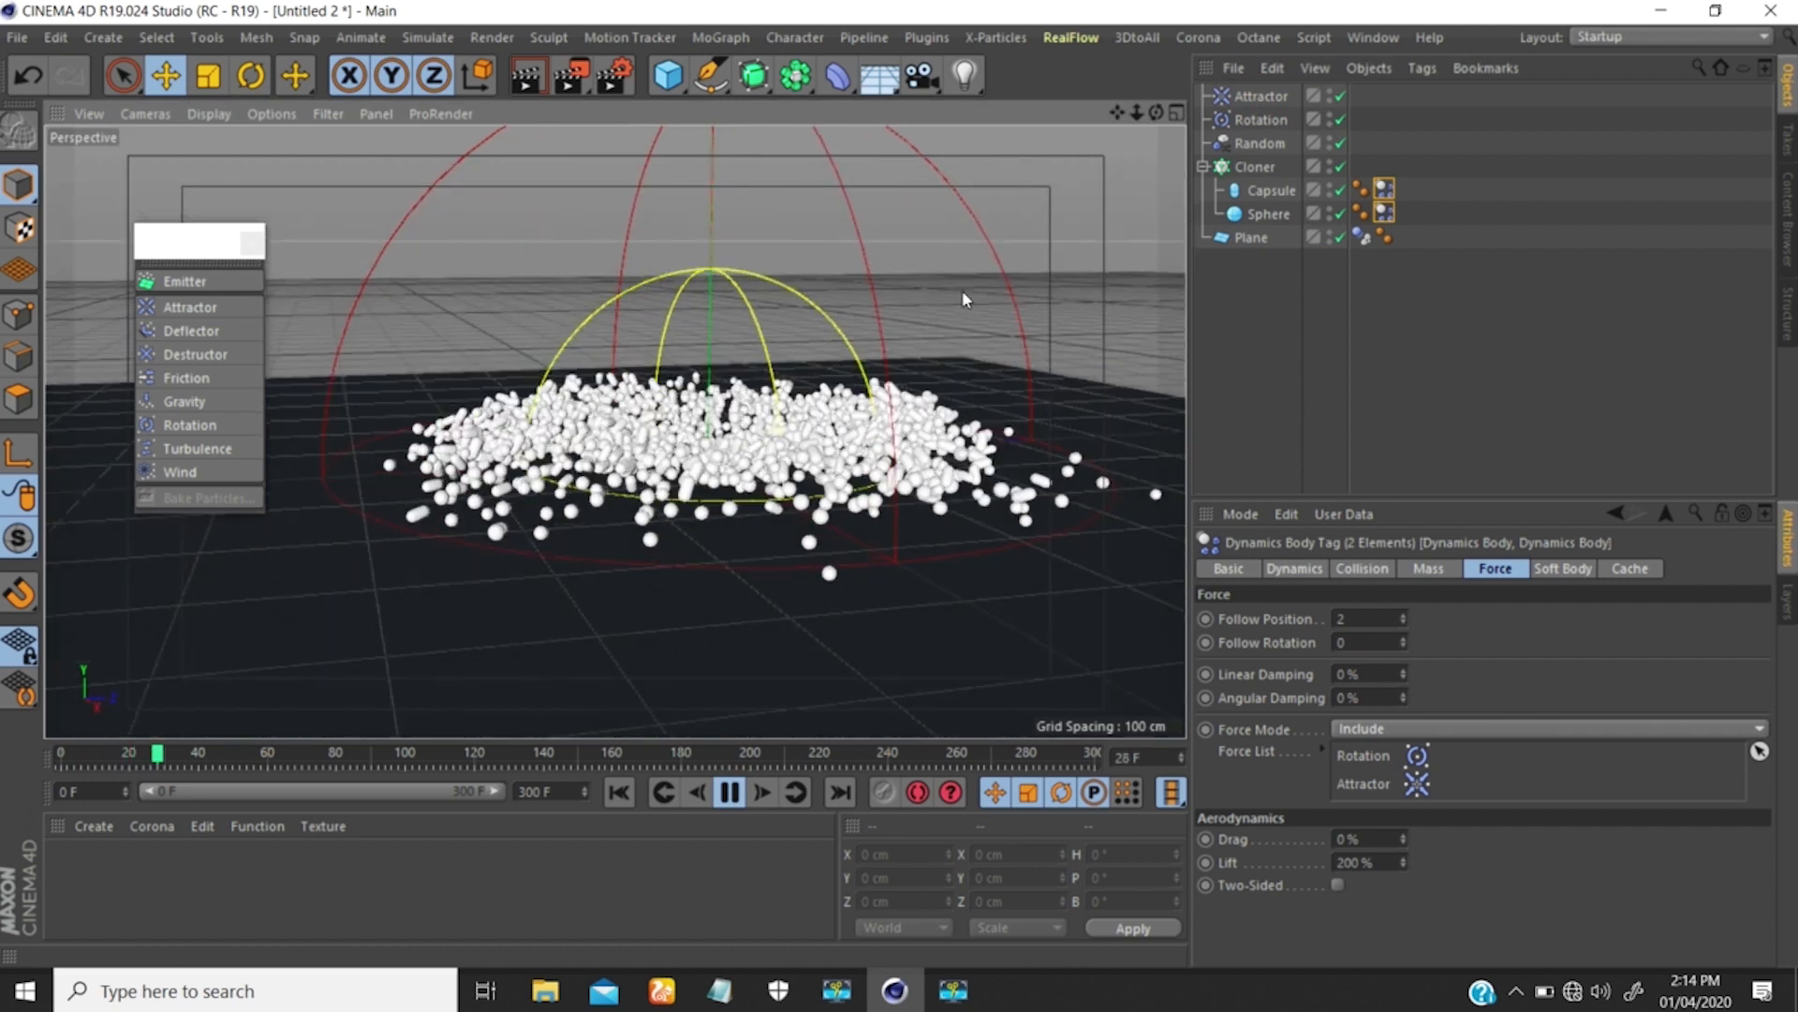
click(1251, 99)
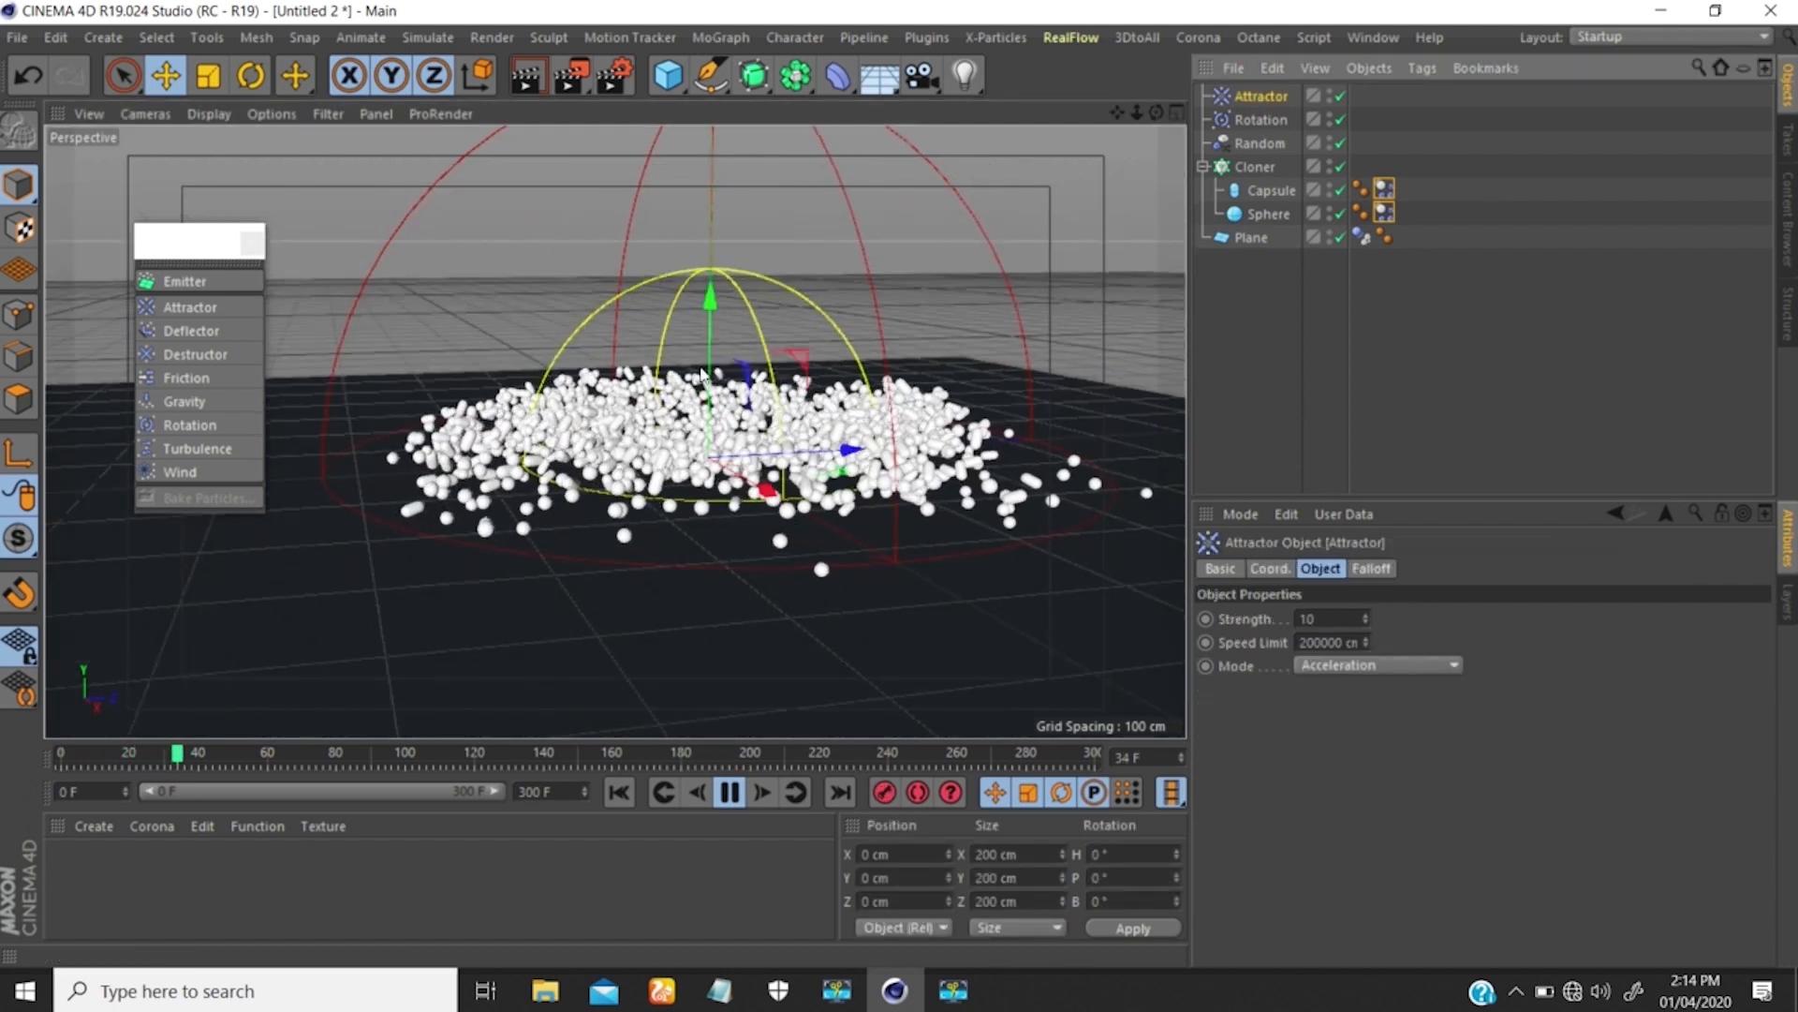
click(176, 84)
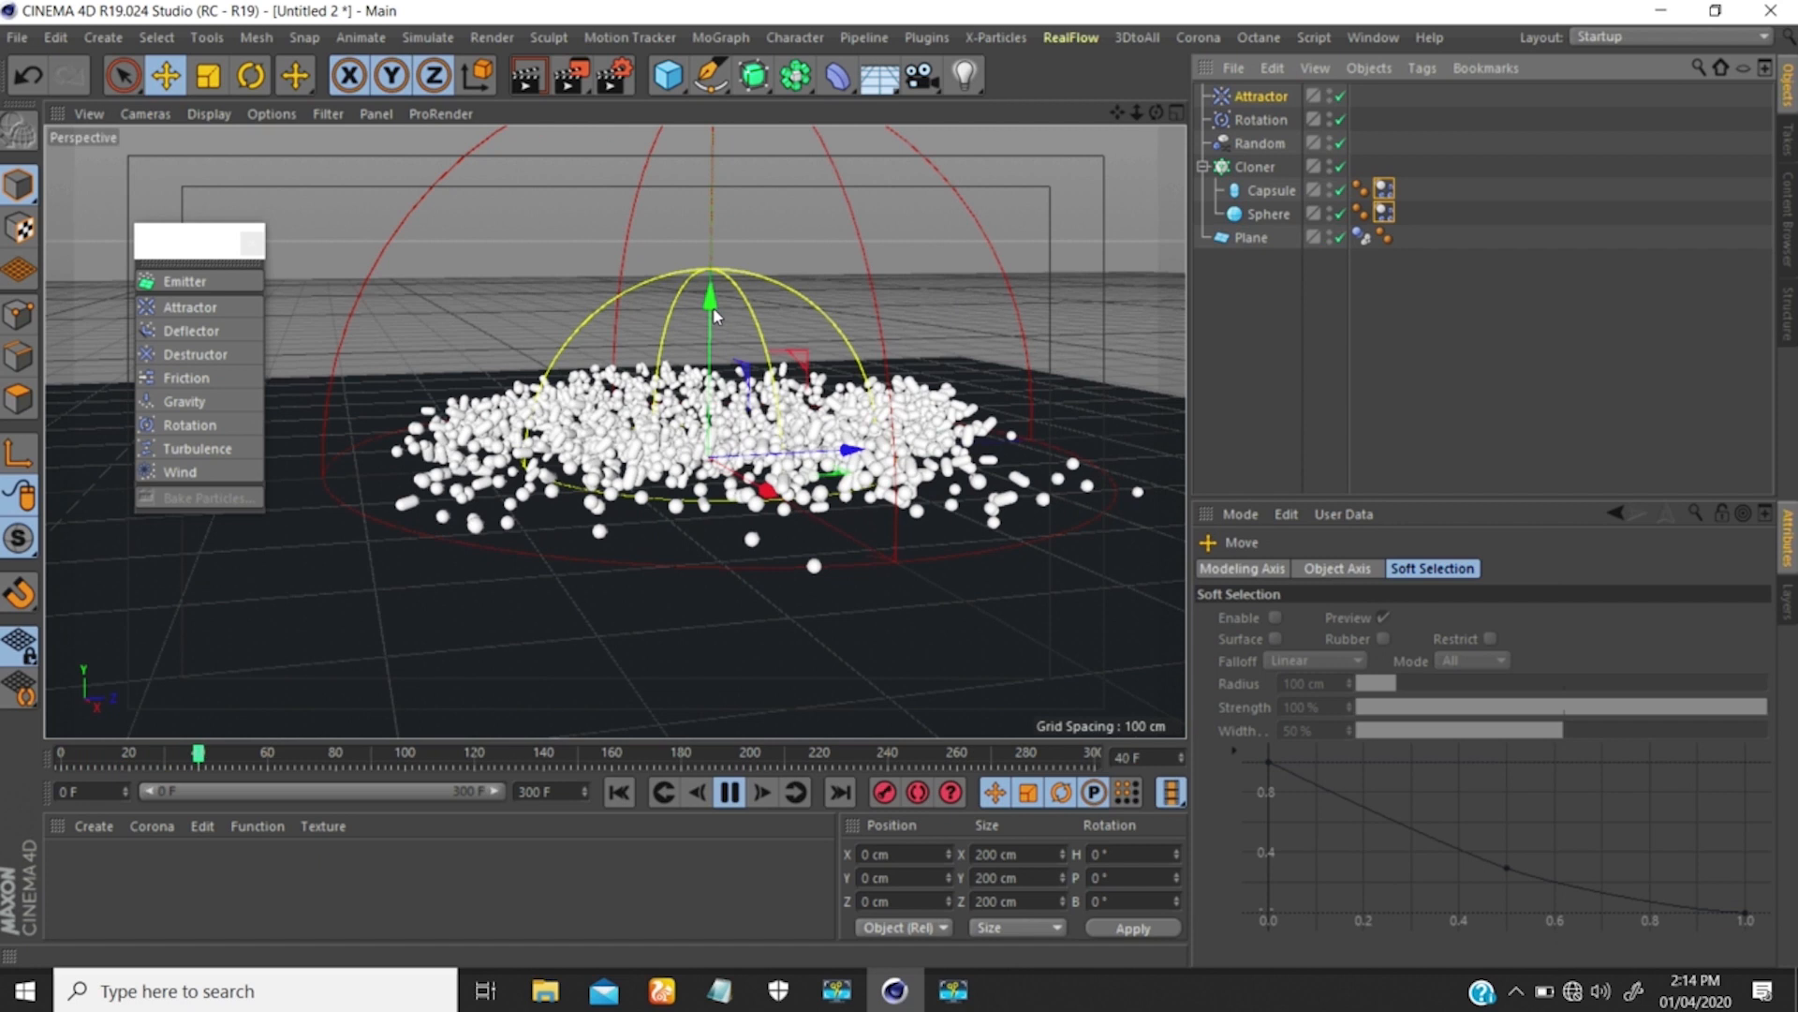
drag(710, 299, 721, 157)
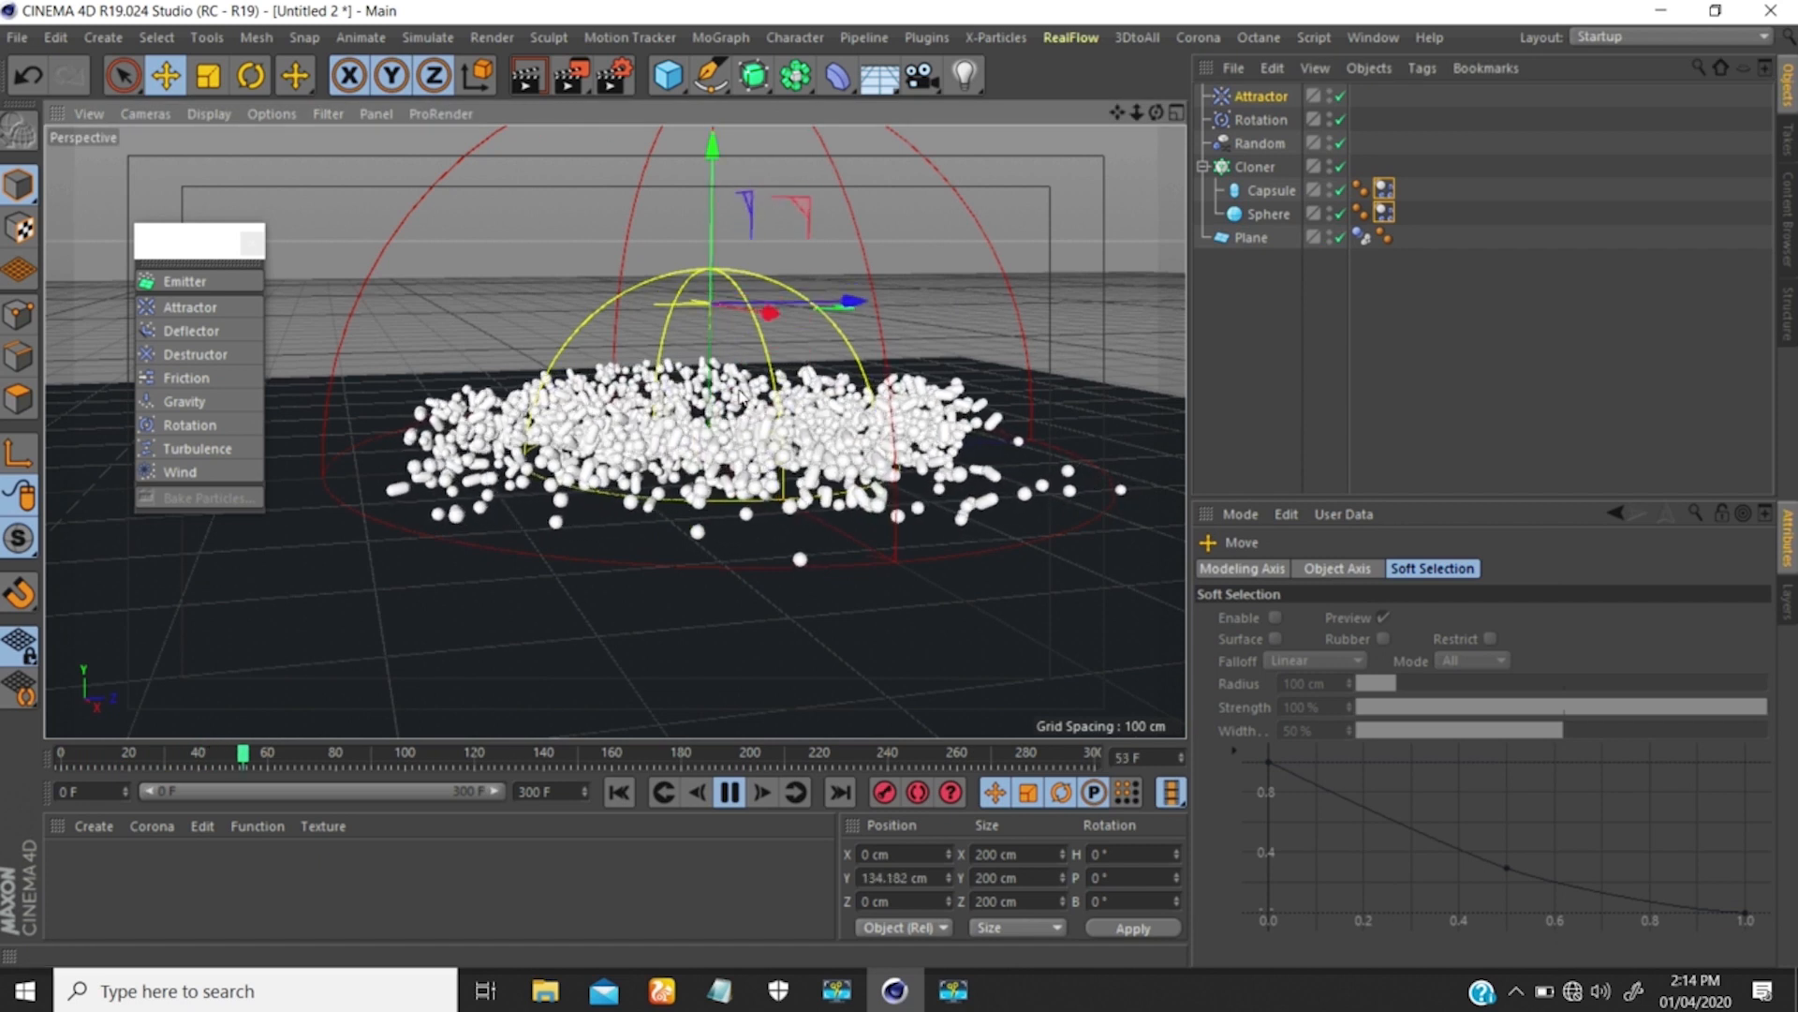
Set the Attractor's speed limit to 1000 cm while the simulation plays.
alt+drag(754, 390, 760, 387)
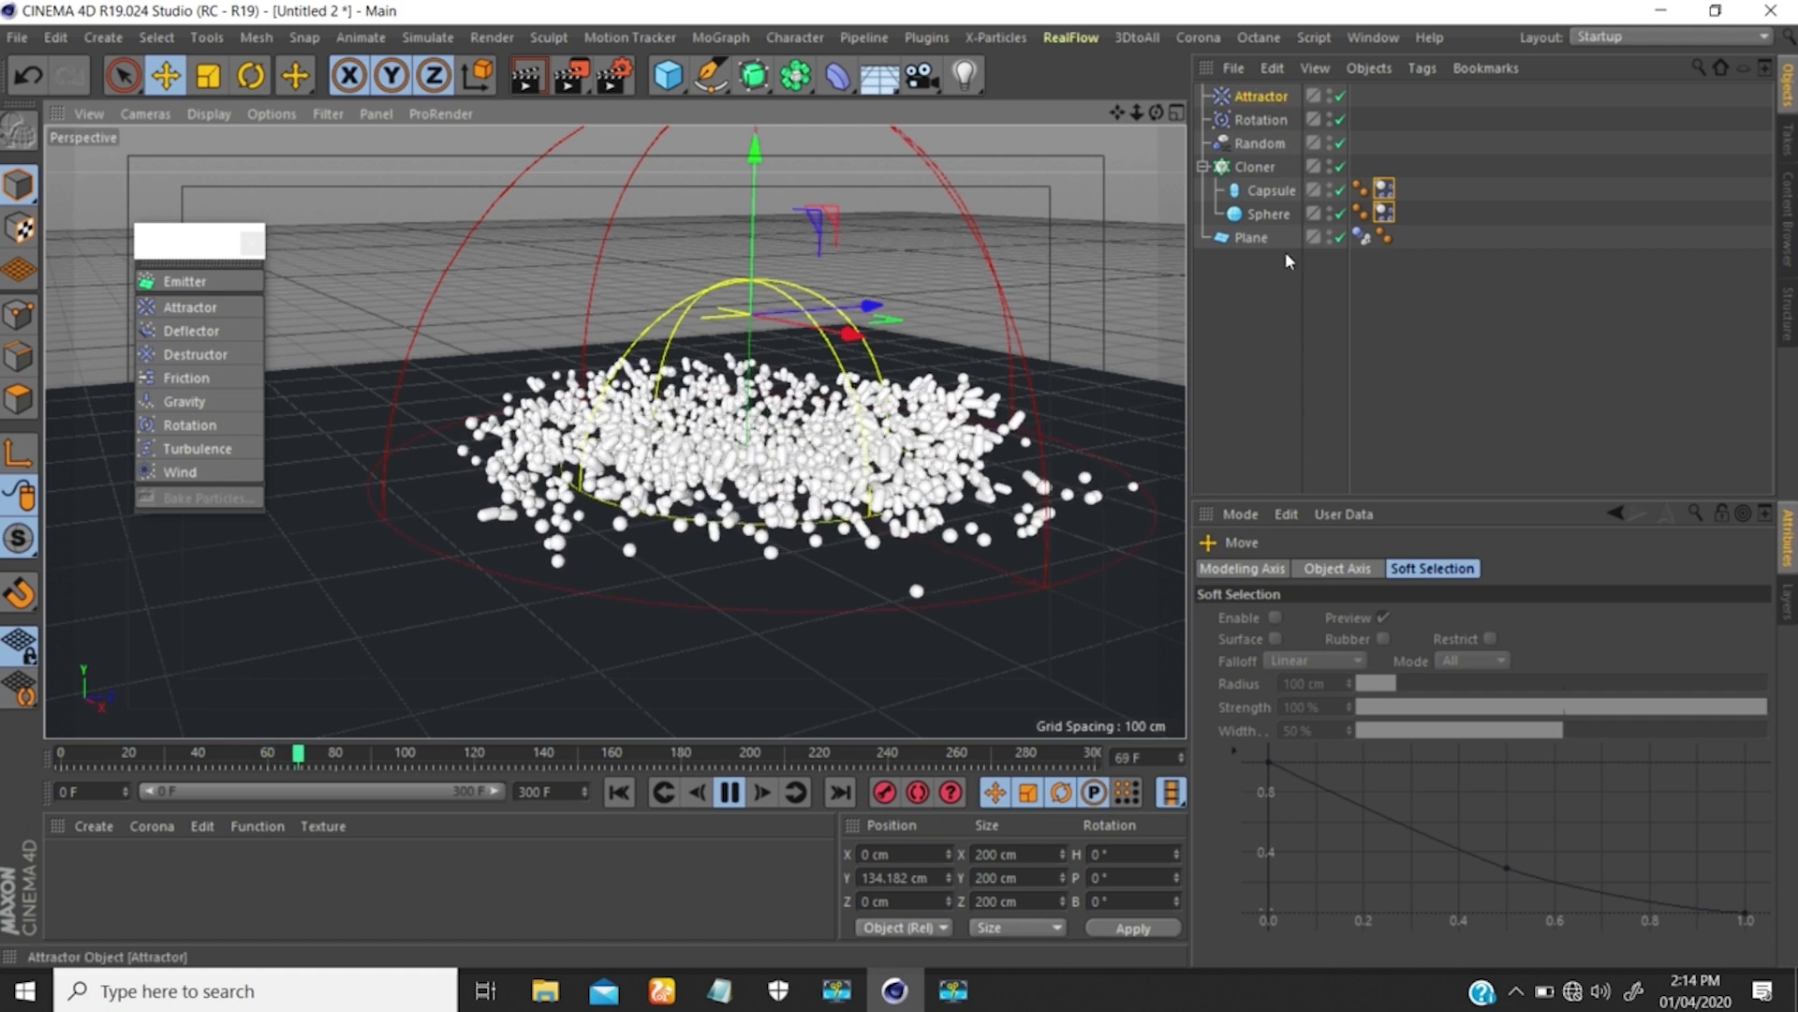
click(1260, 96)
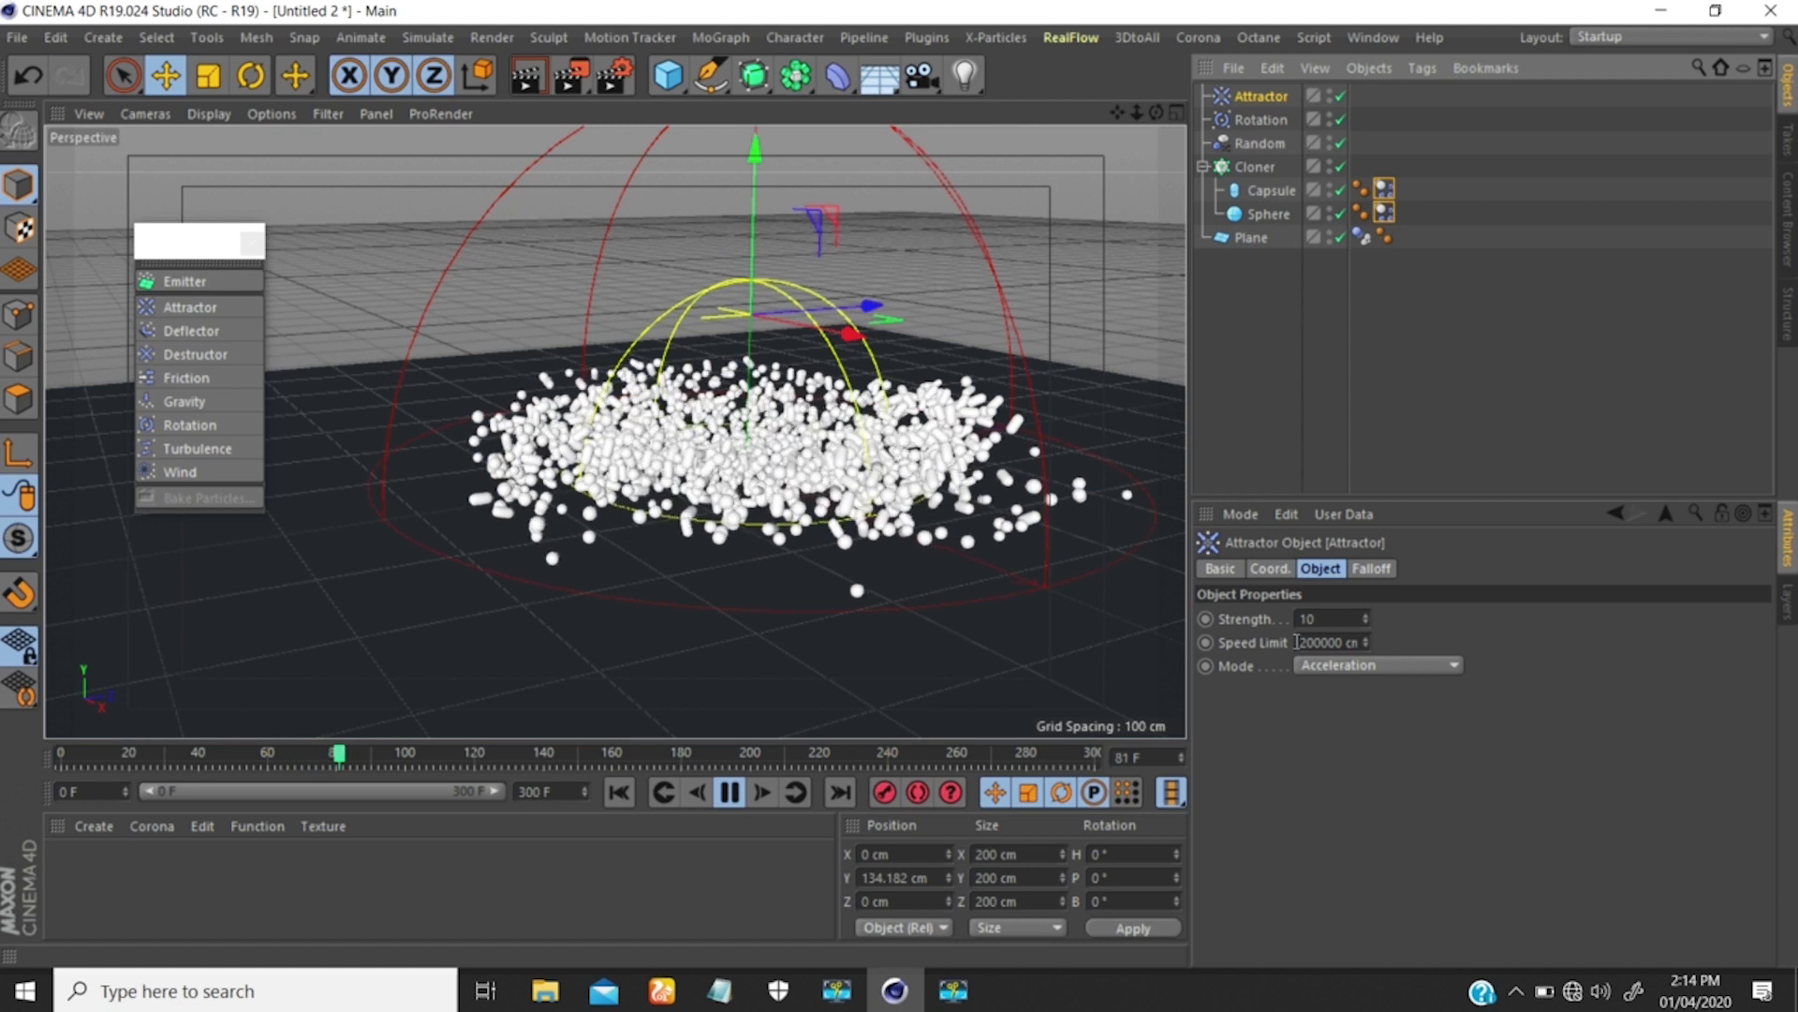
drag(1318, 620, 1262, 638)
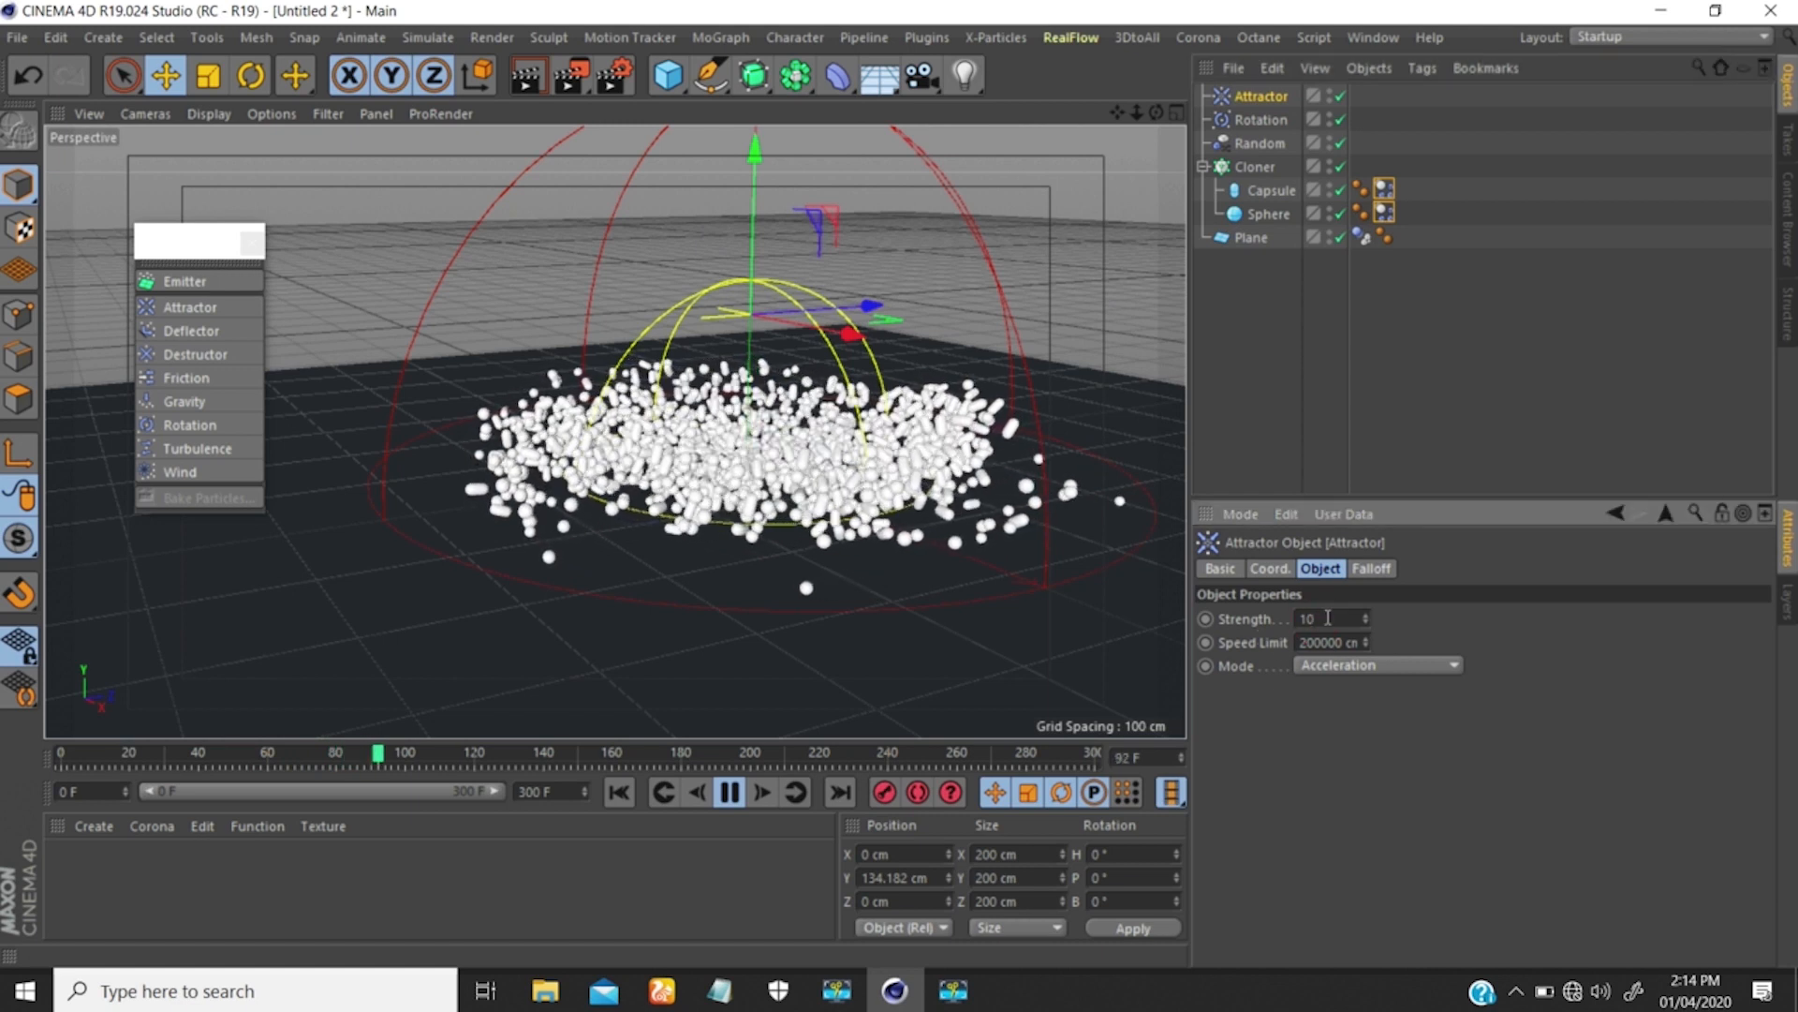
drag(1299, 643, 1329, 643)
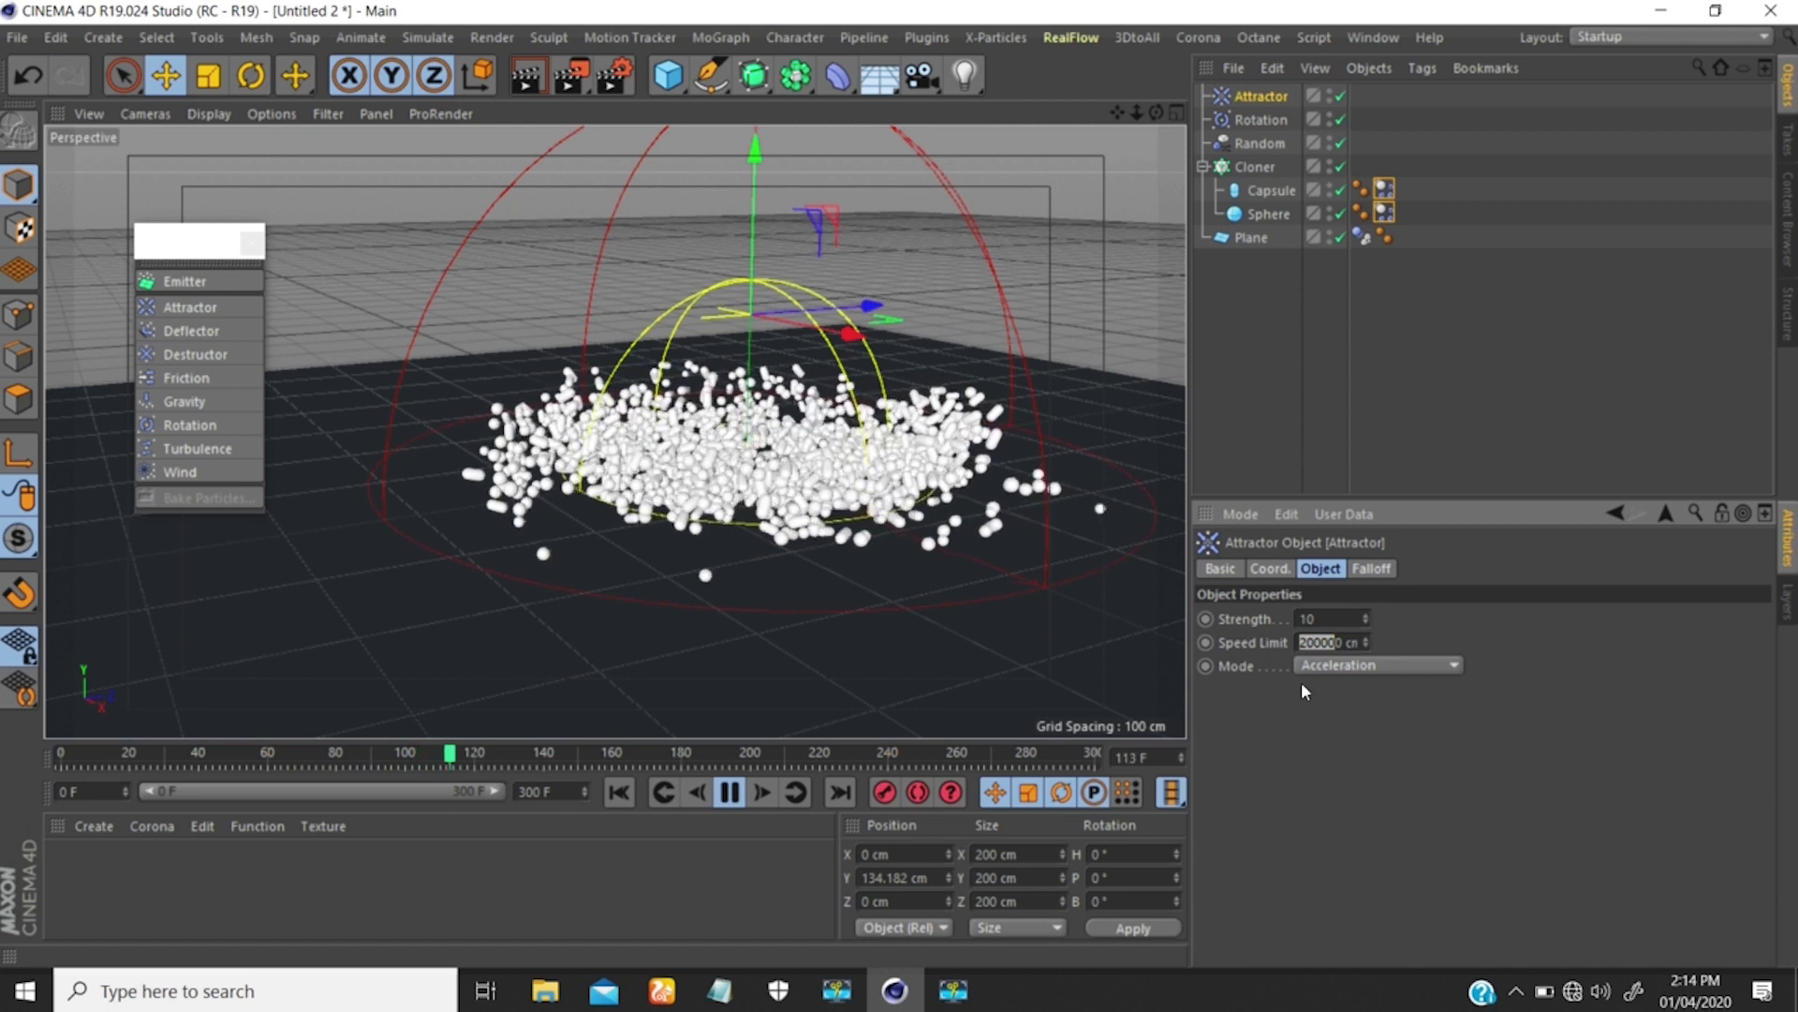
text(1000)
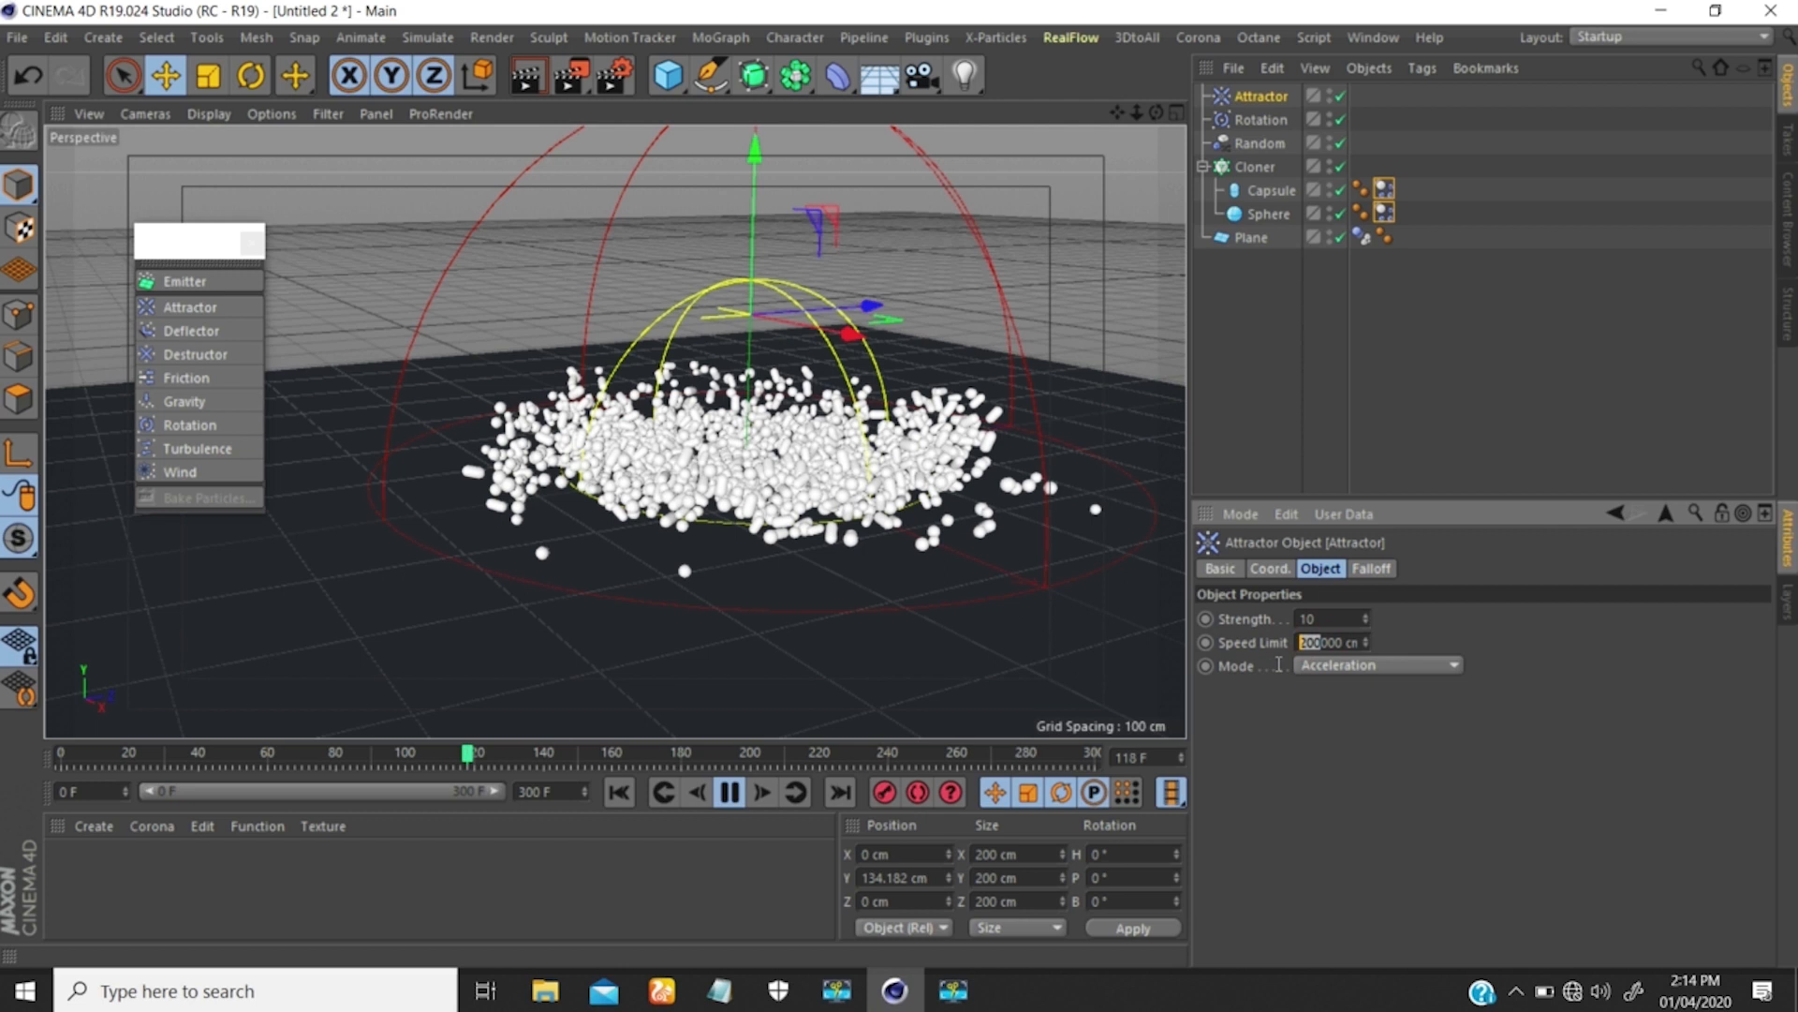
key(Return)
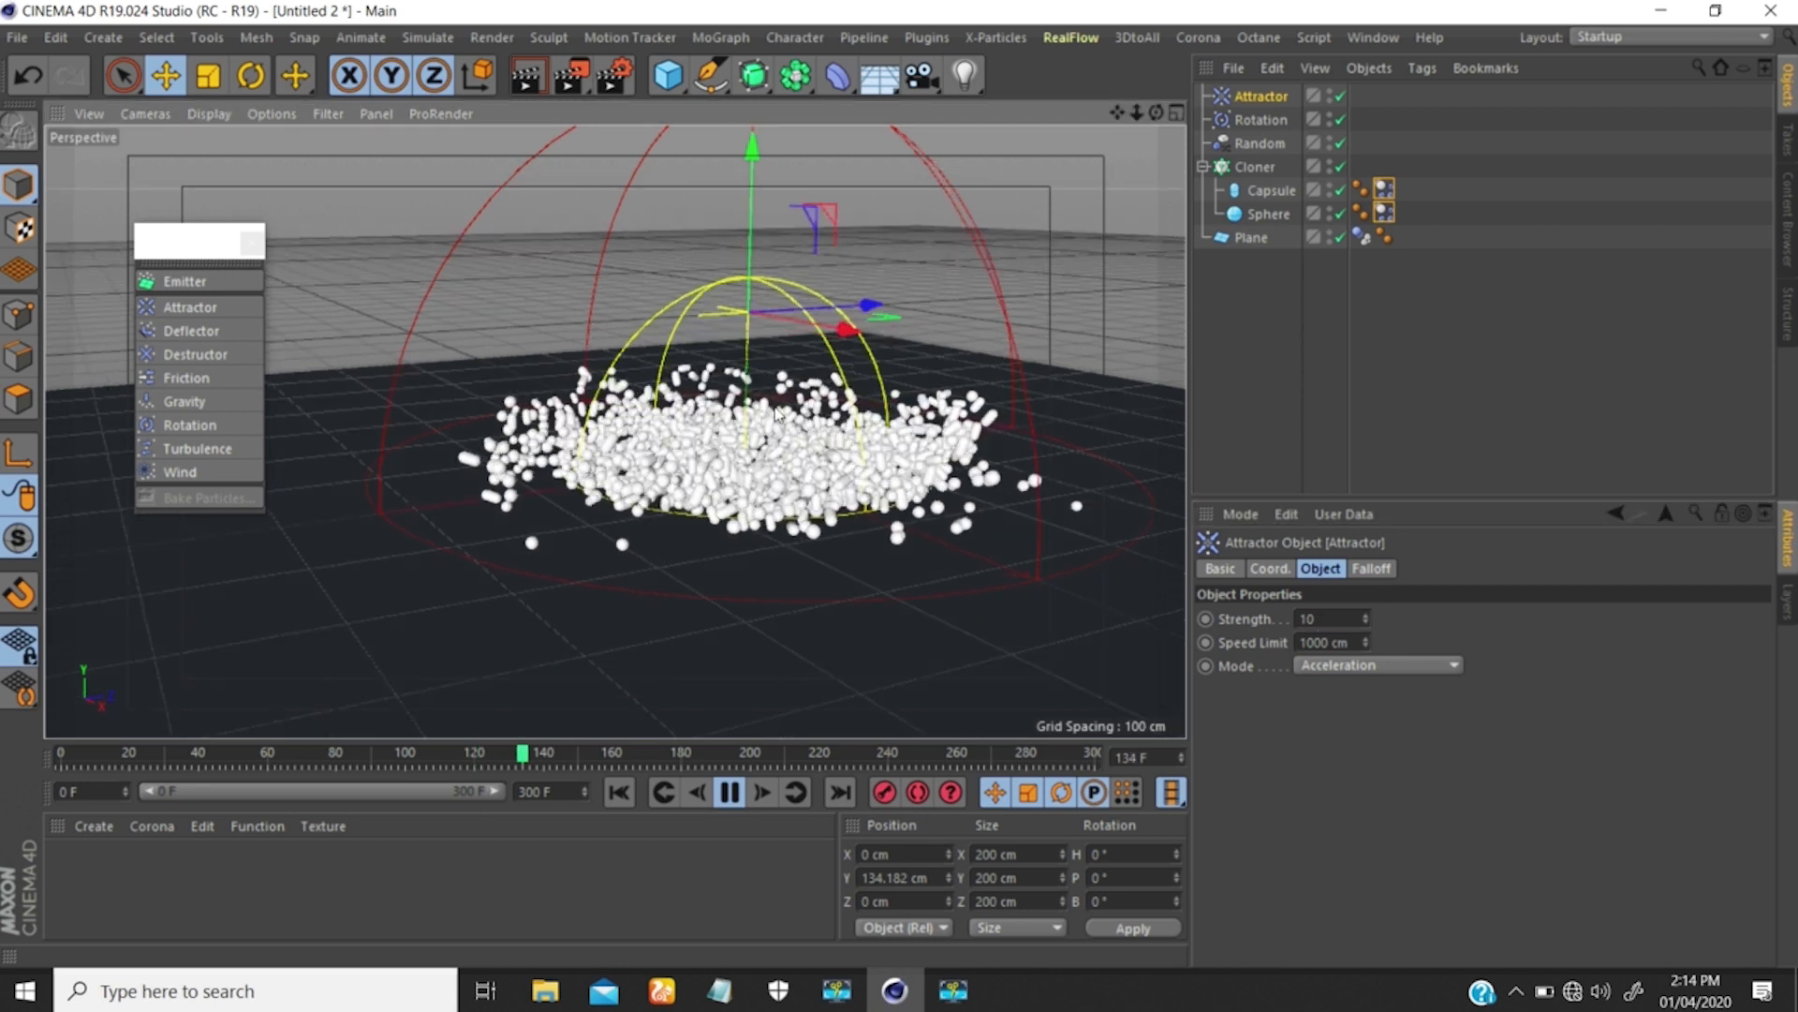
Return the simulation to the first frame and replay it with the Attractor's speed limit at 10 cm and strength at 100.
click(729, 793)
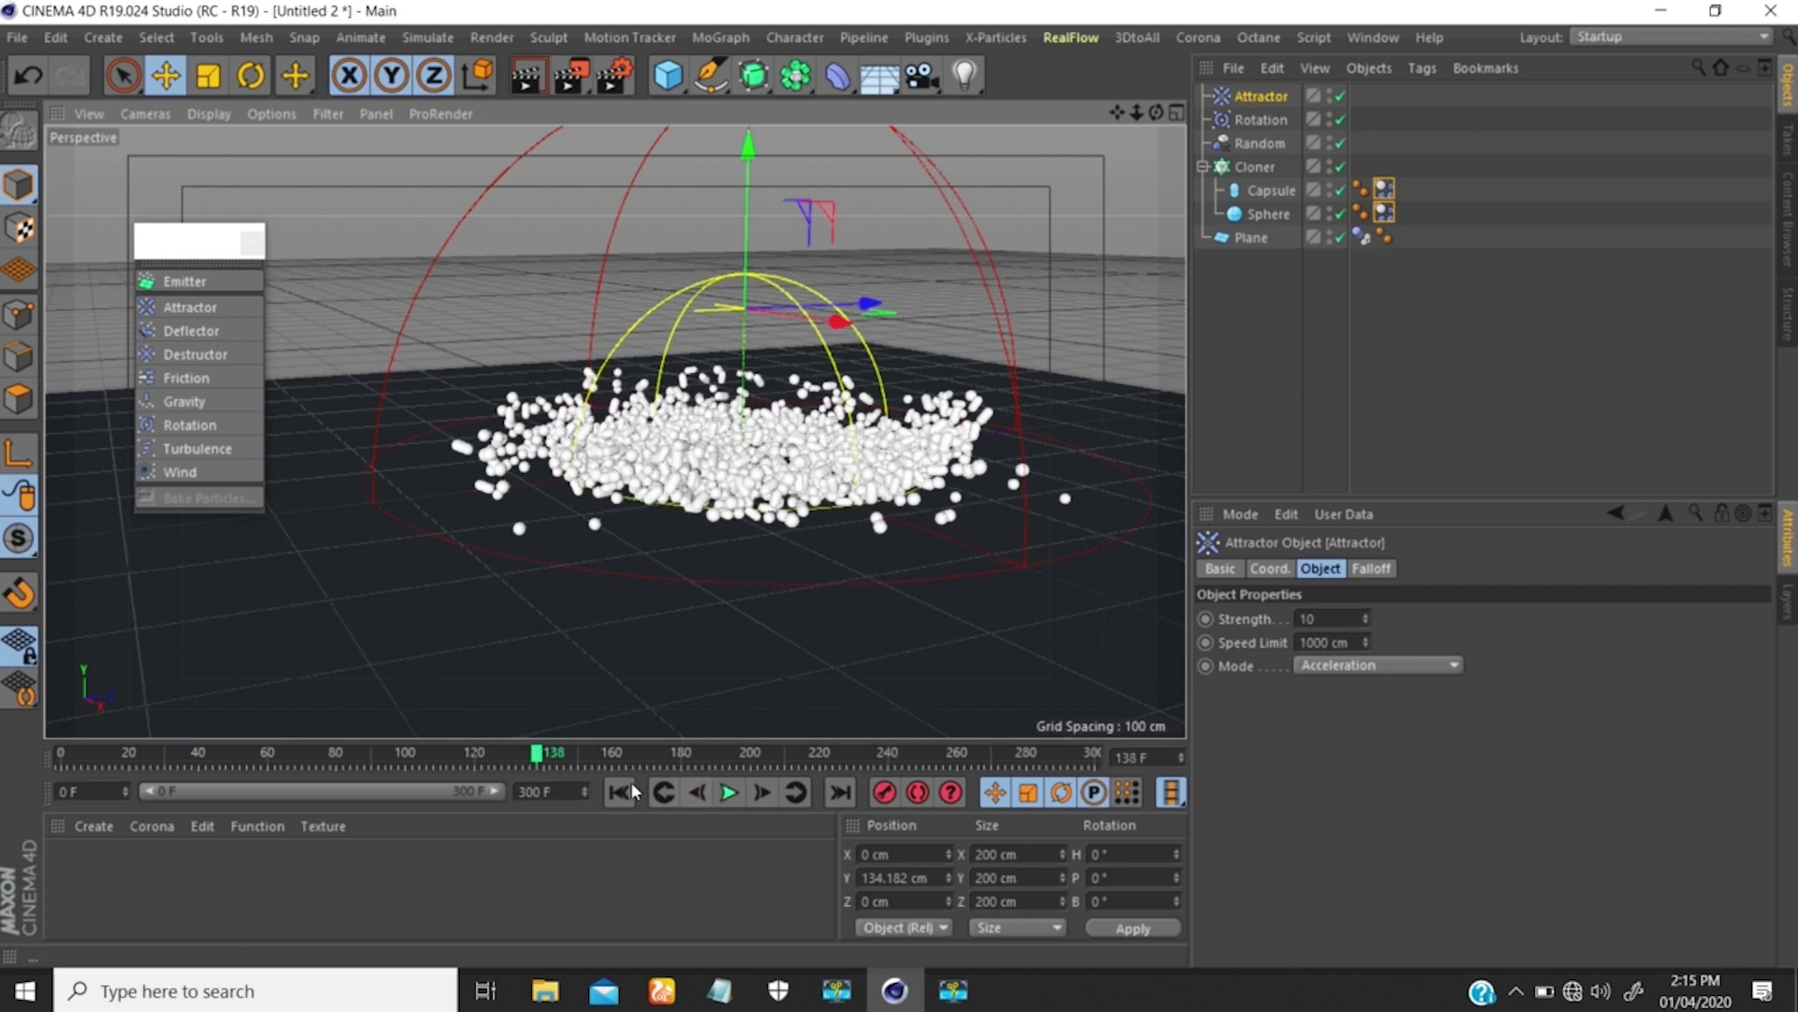
click(620, 793)
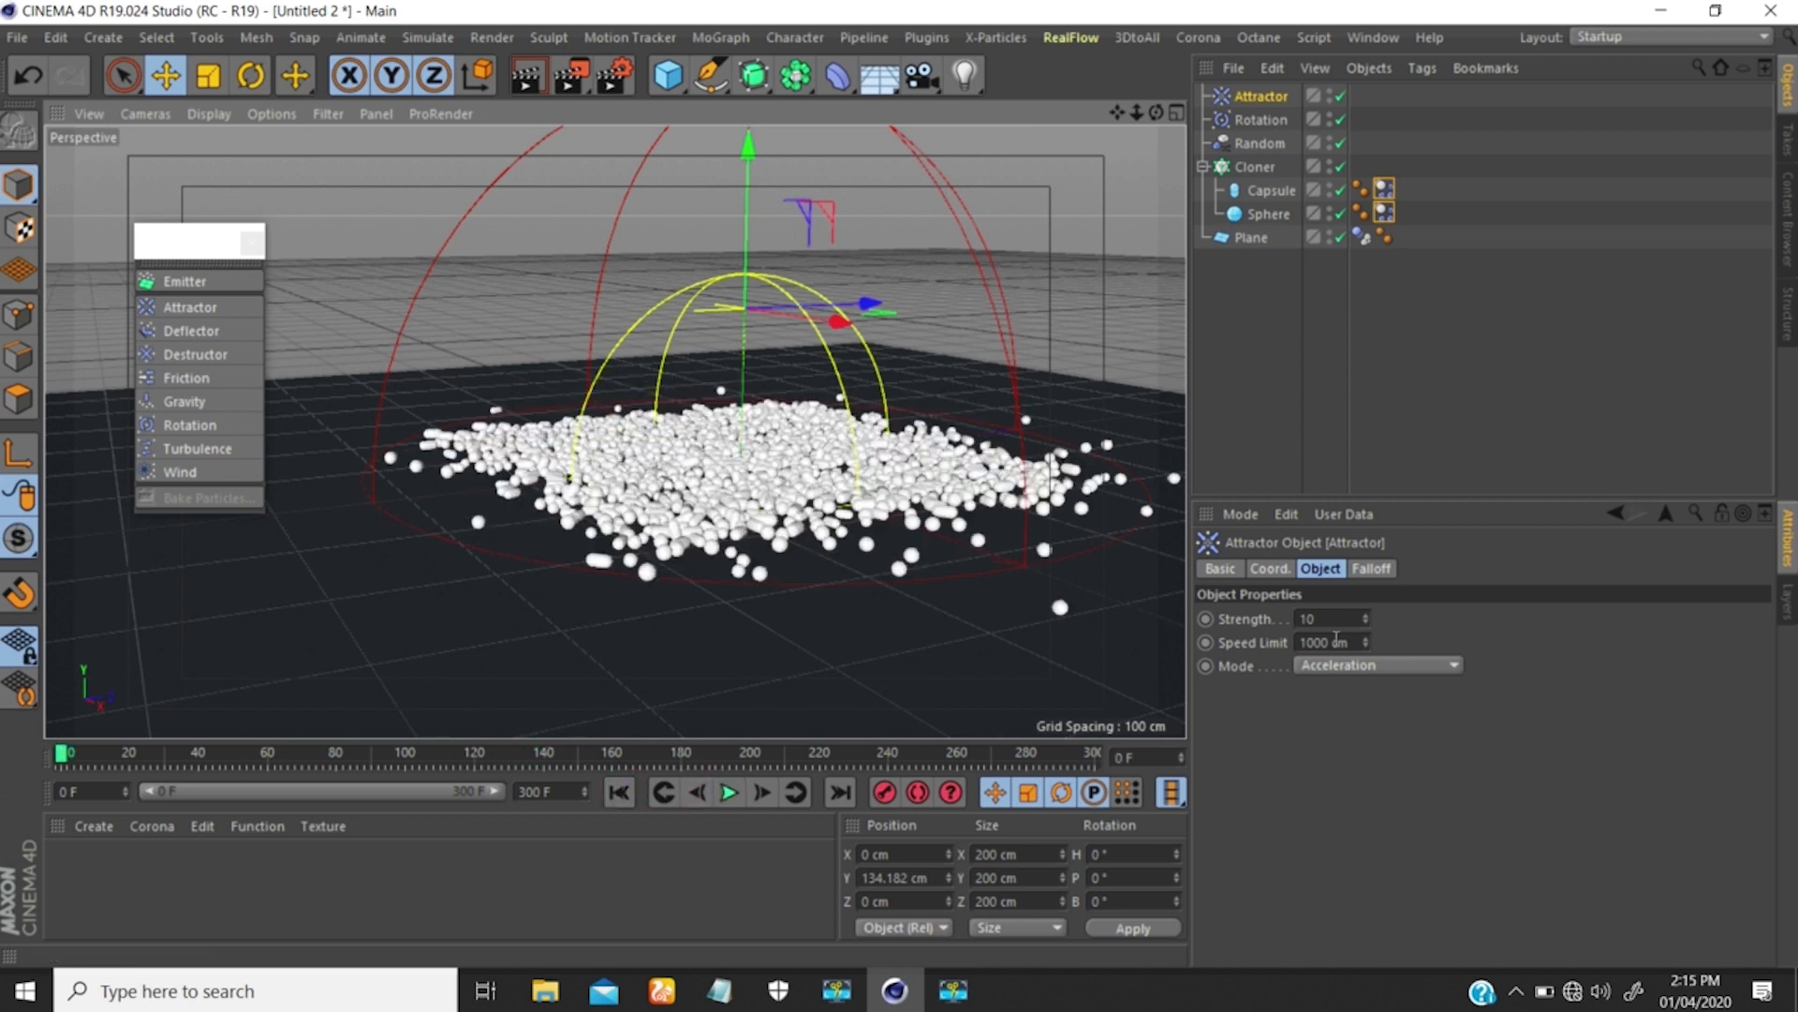
double_click(1337, 642)
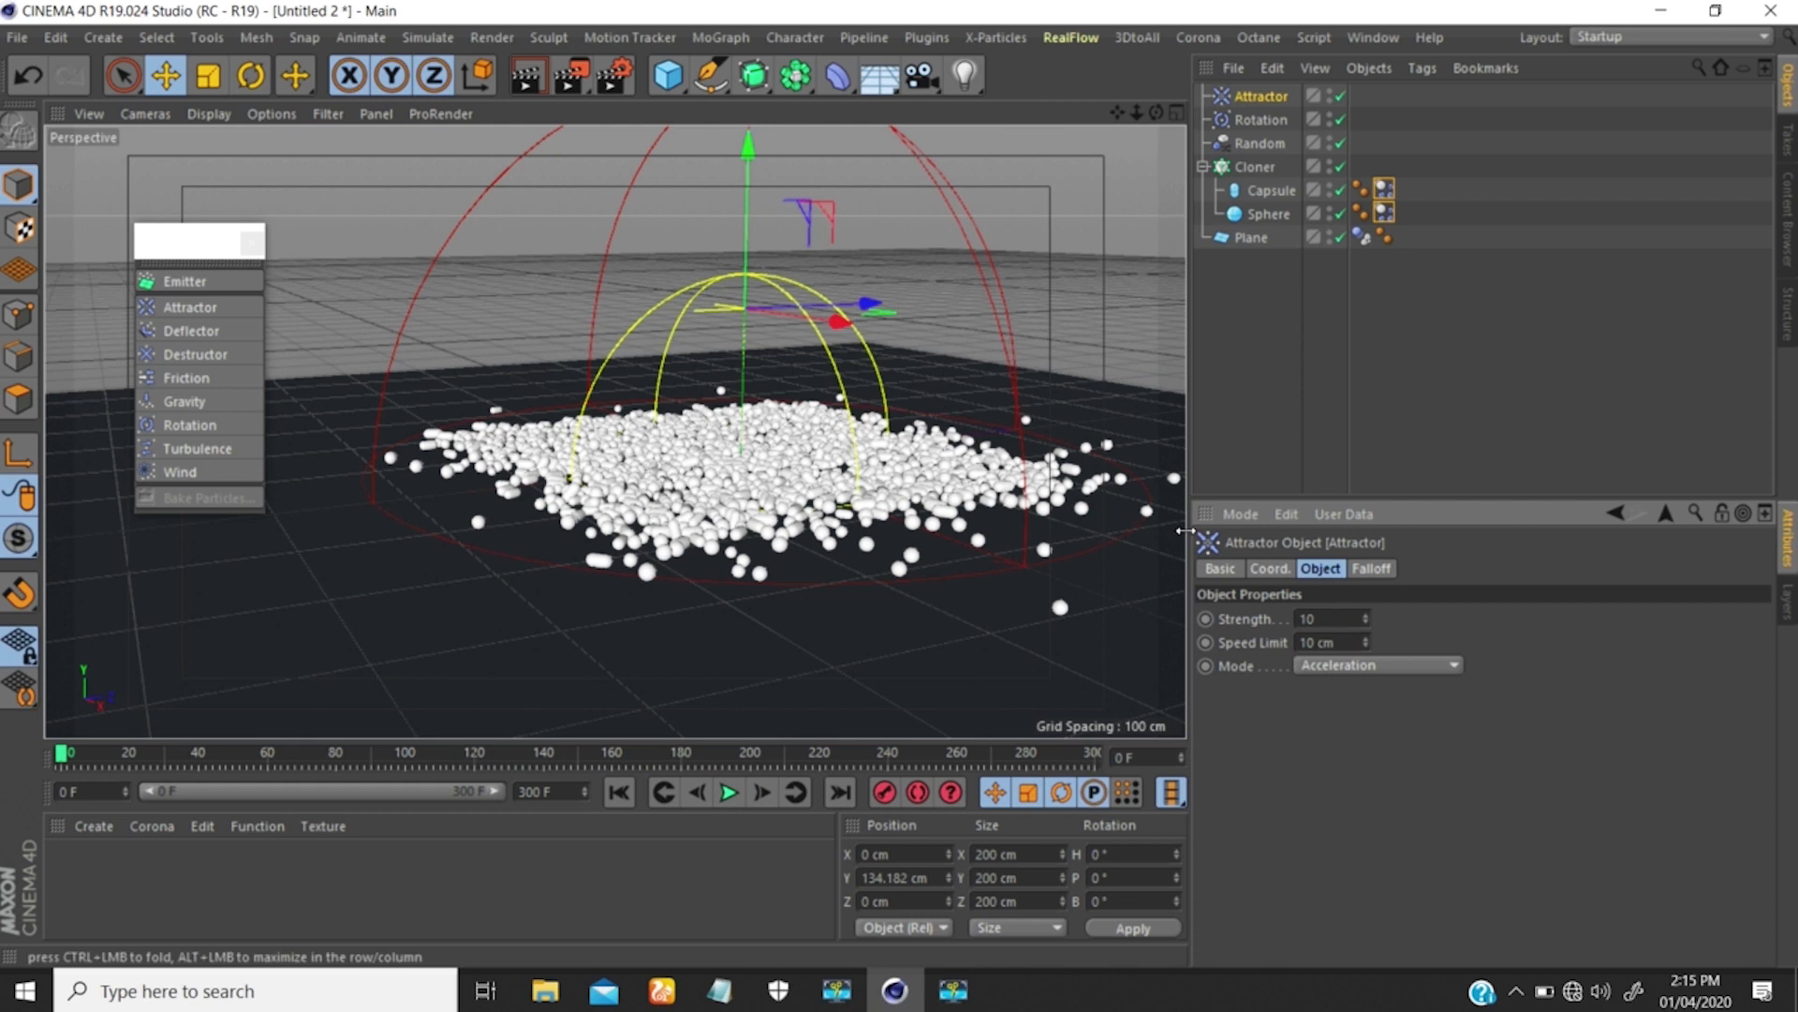
click(1318, 619)
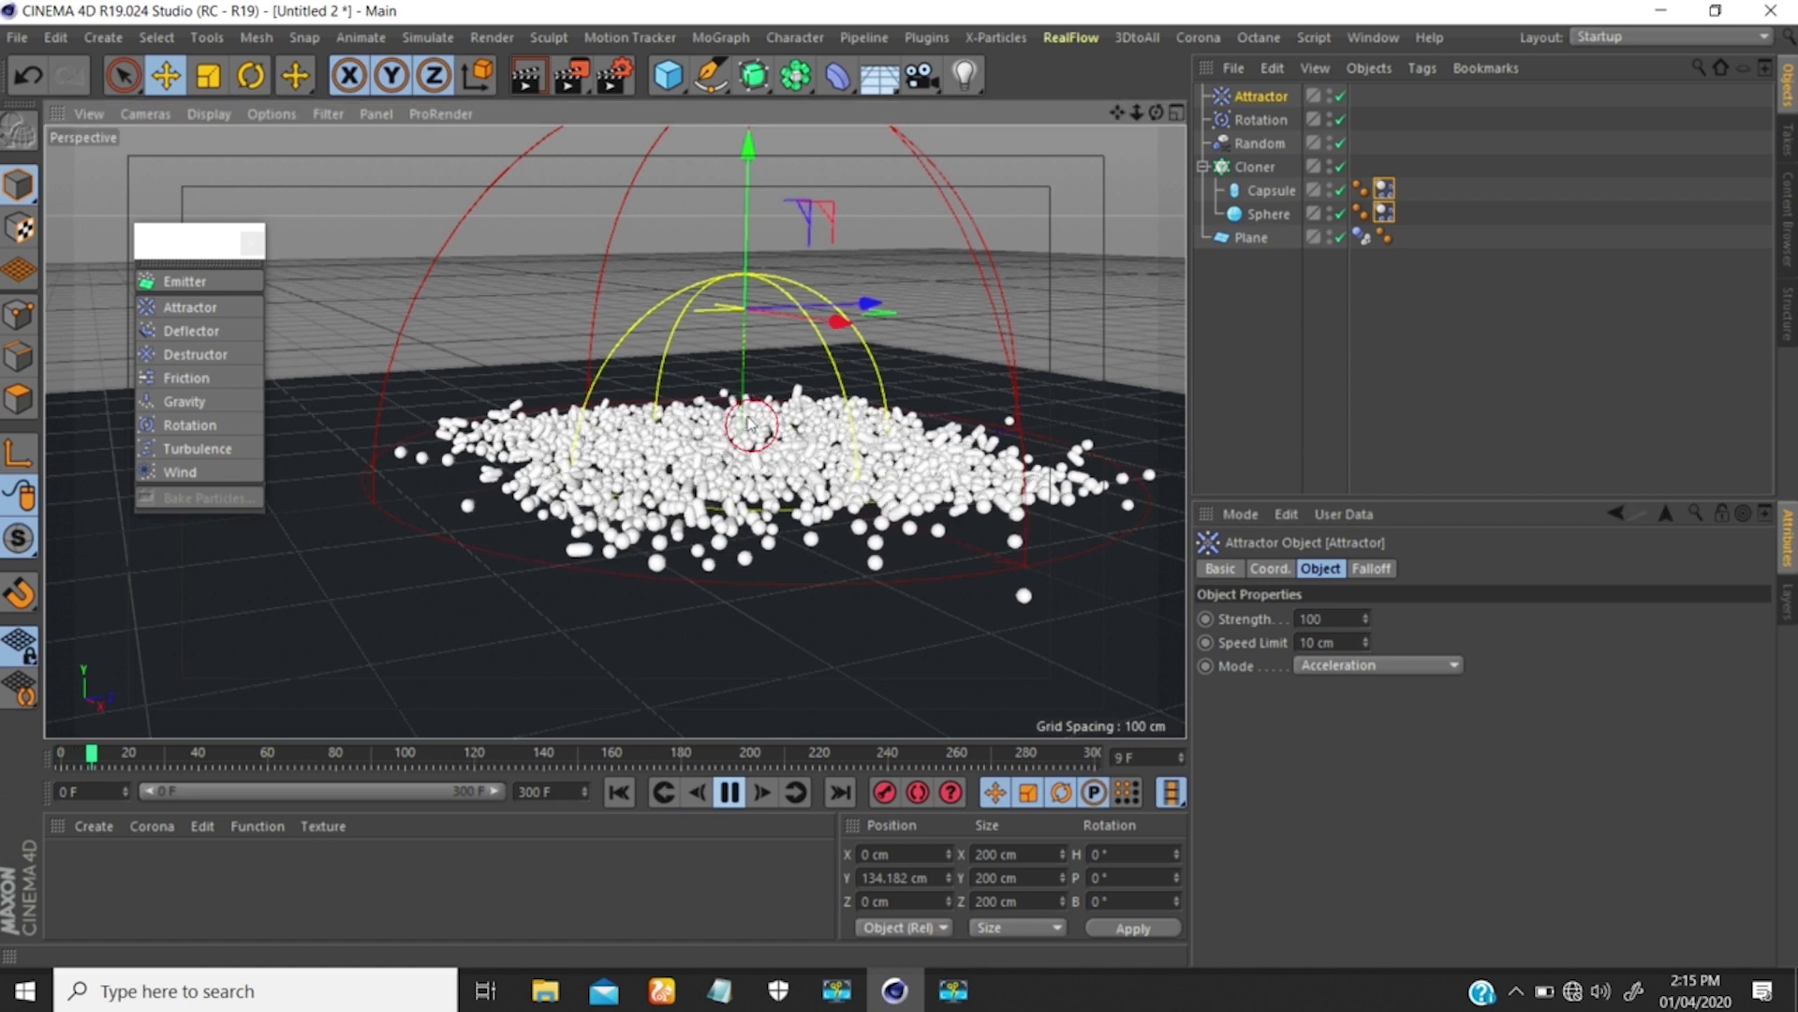
Examine the swirling clones below the Attractor from low and high angles, both close up and from farther away.
alt+drag(740, 403, 726, 384)
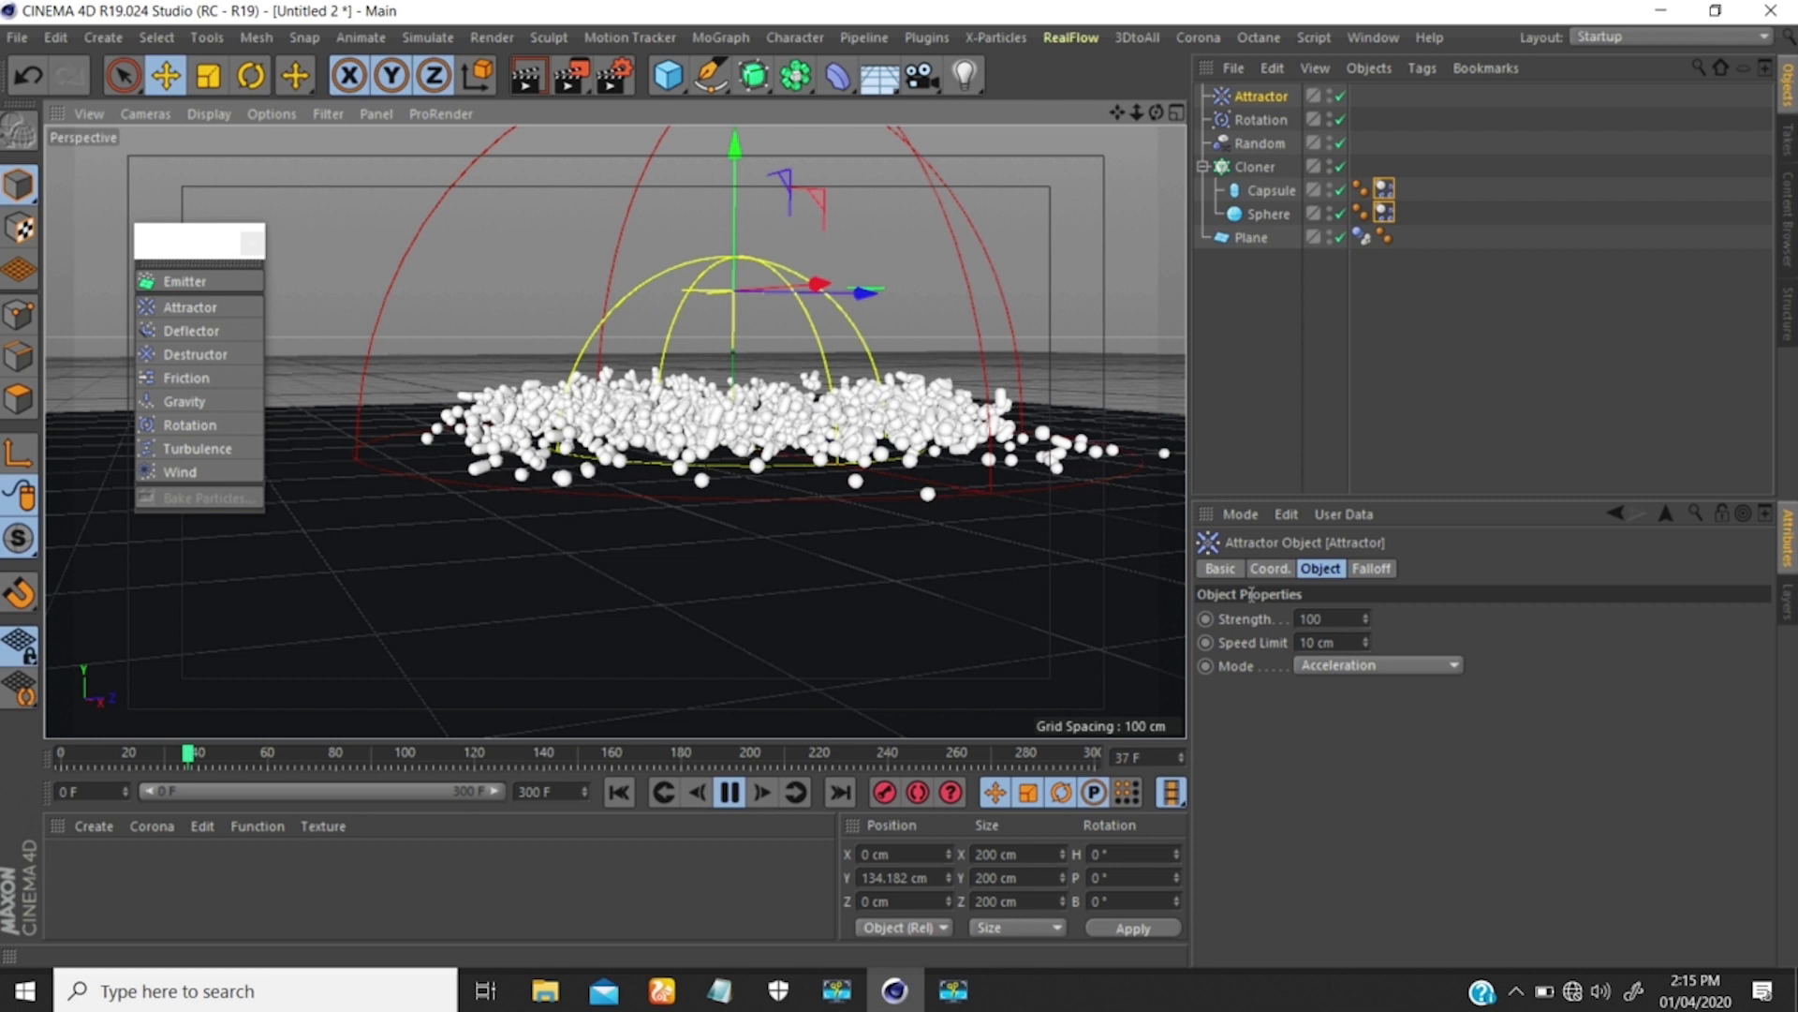
scroll(777, 360, down, 2)
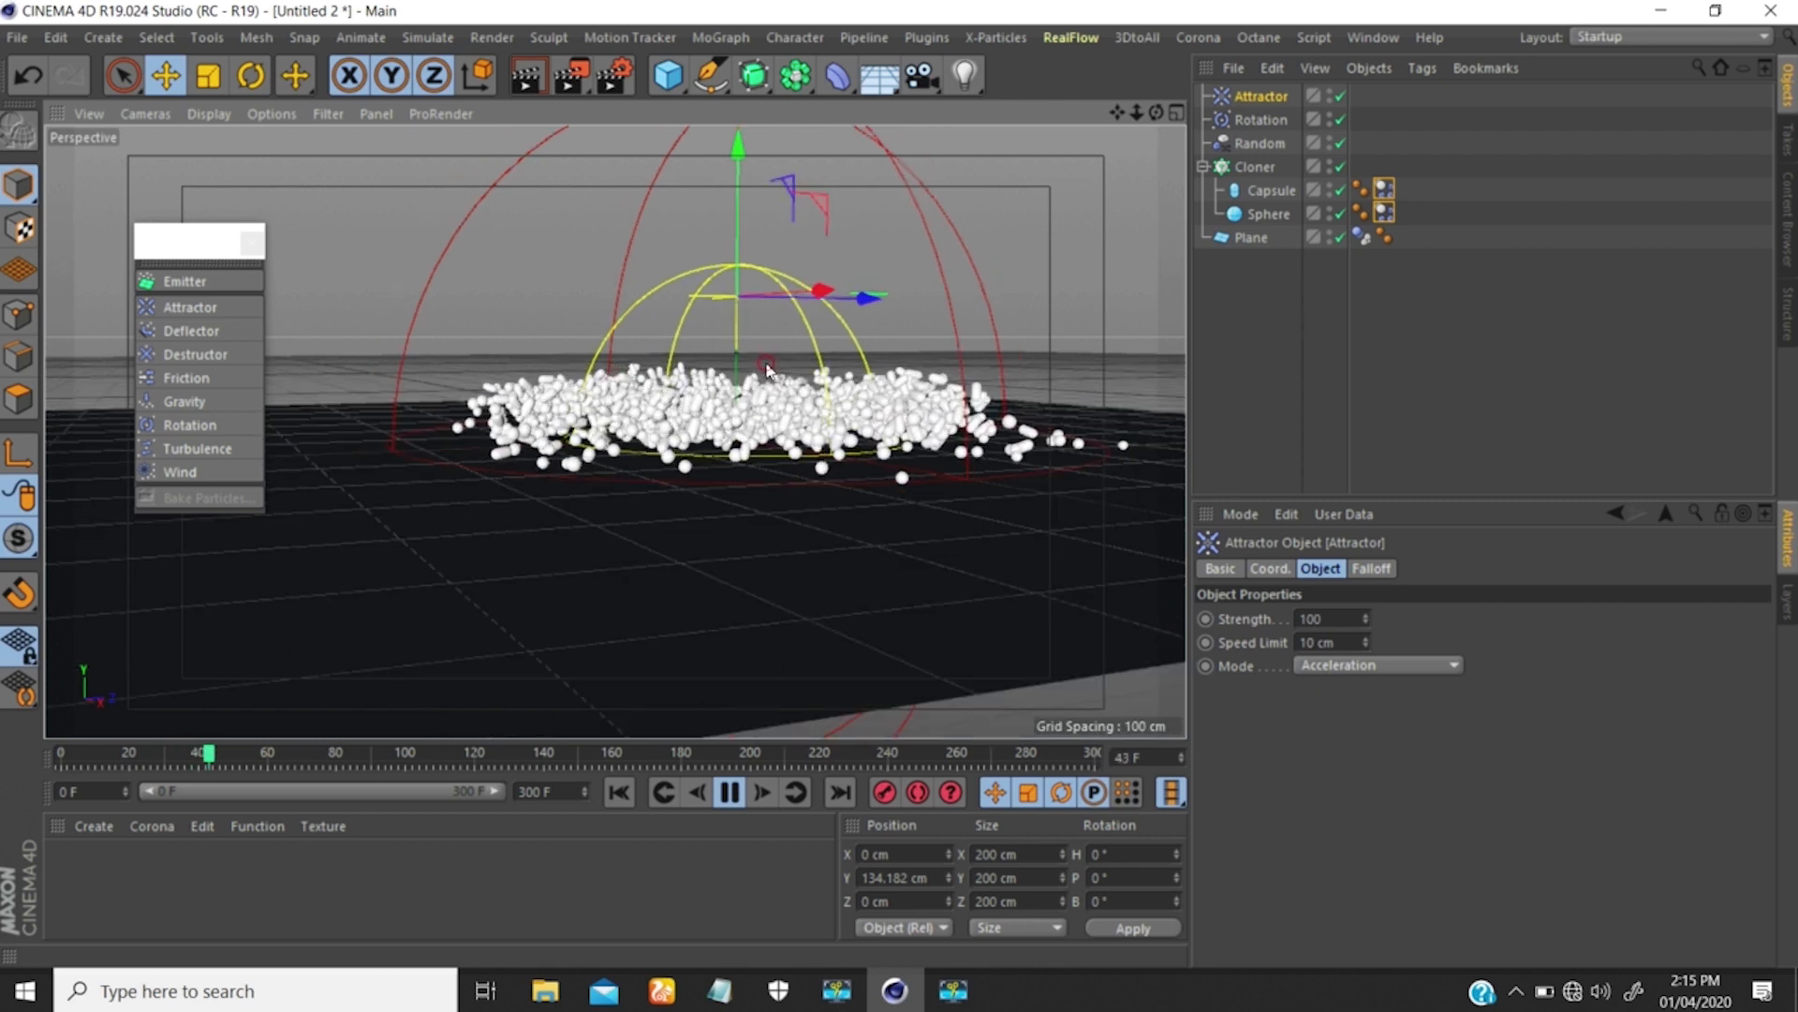
alt+drag(804, 409, 807, 390)
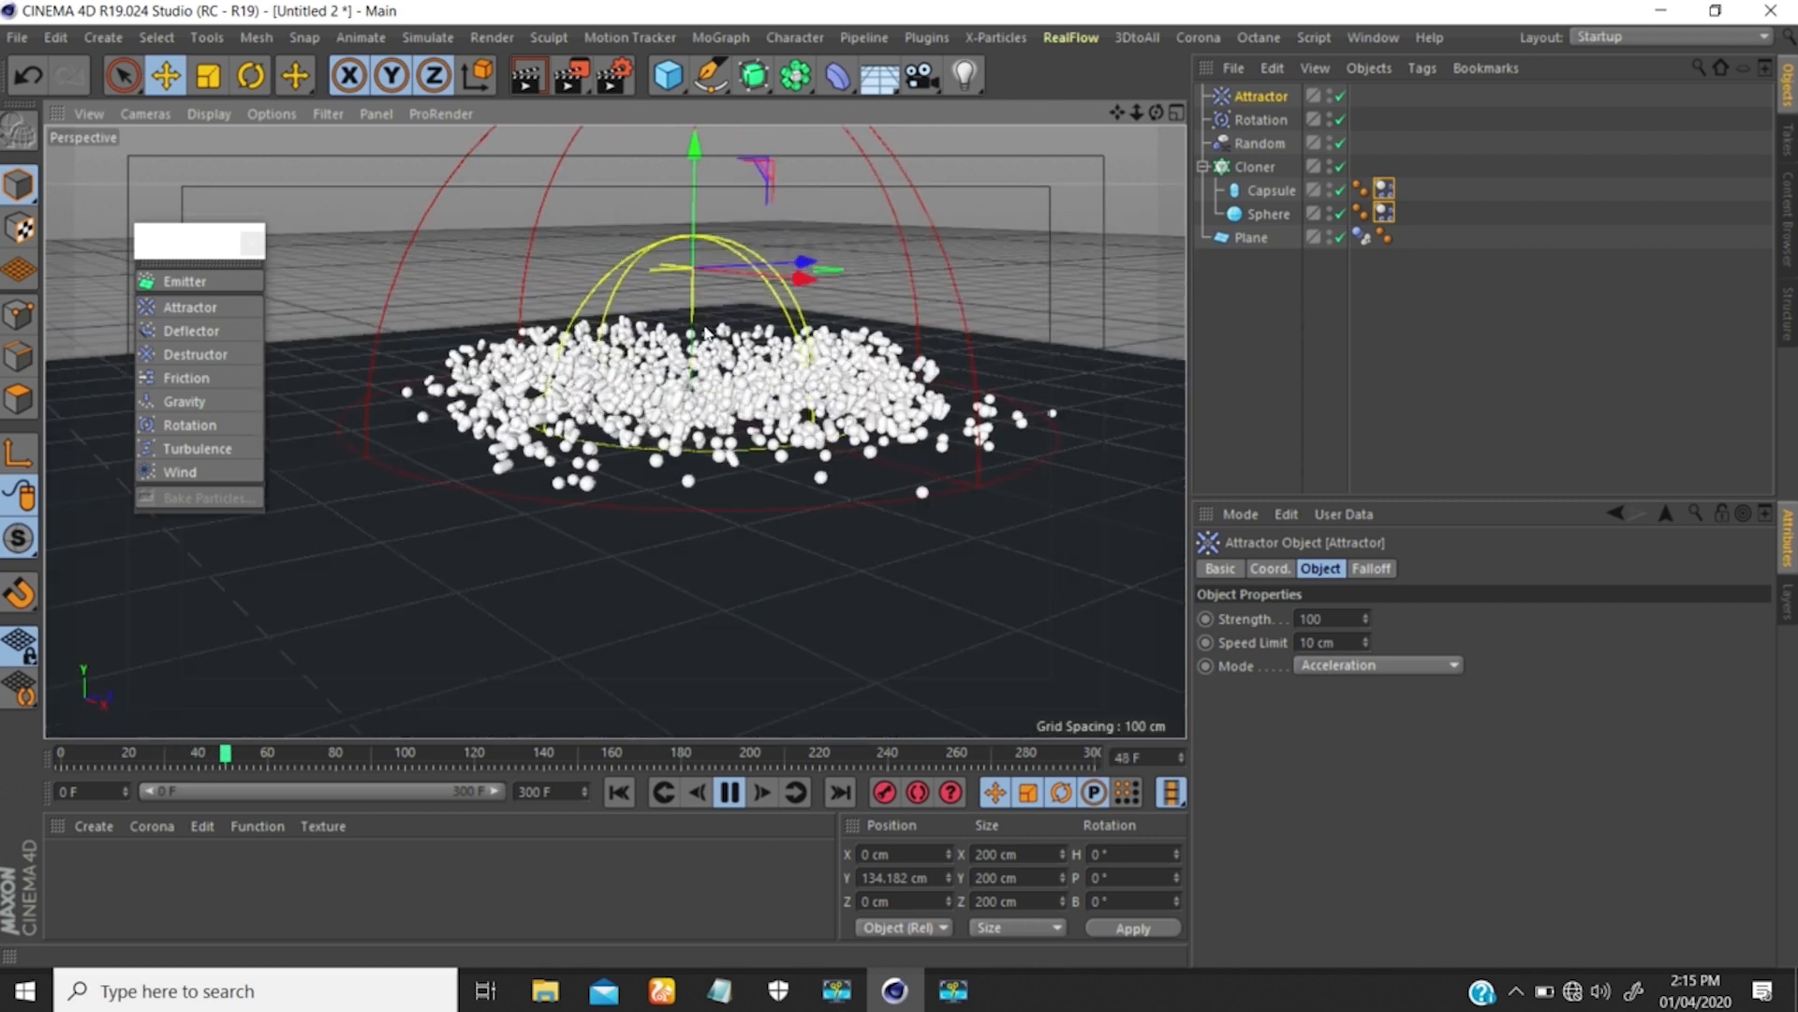
scroll(720, 269, up, 3)
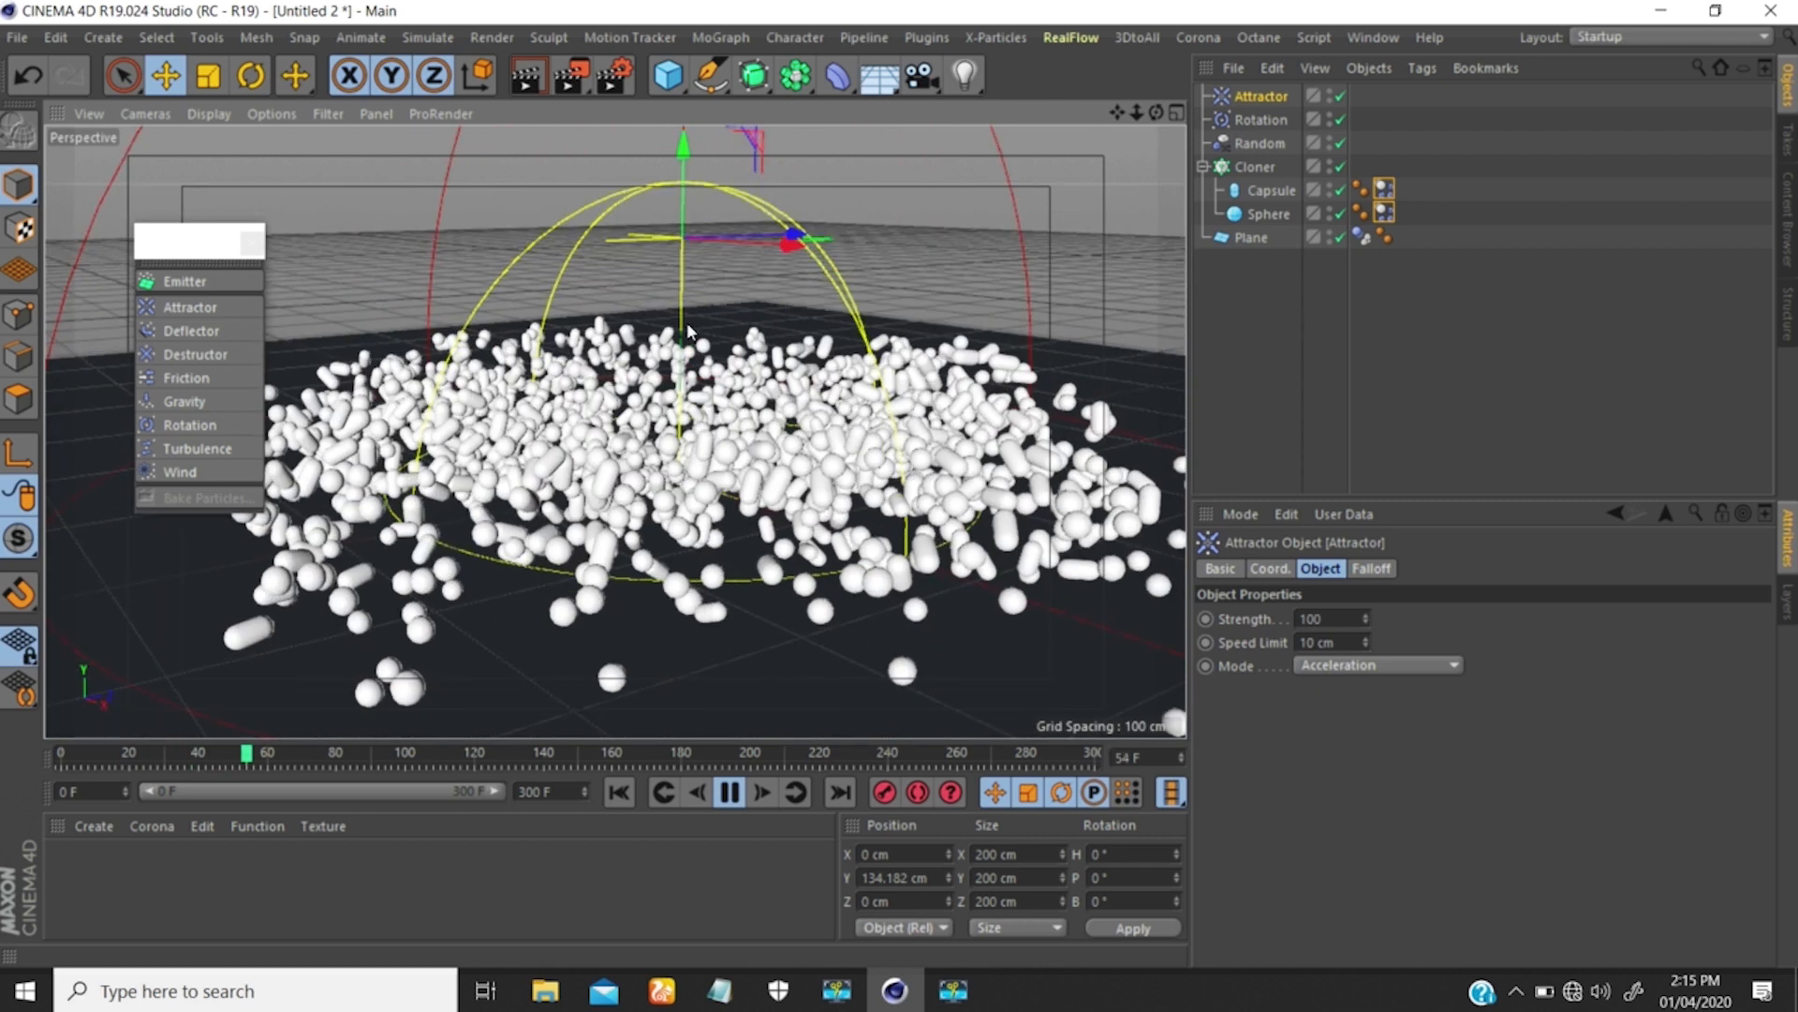
scroll(678, 317, down, 1)
alt+drag(678, 317, 763, 352)
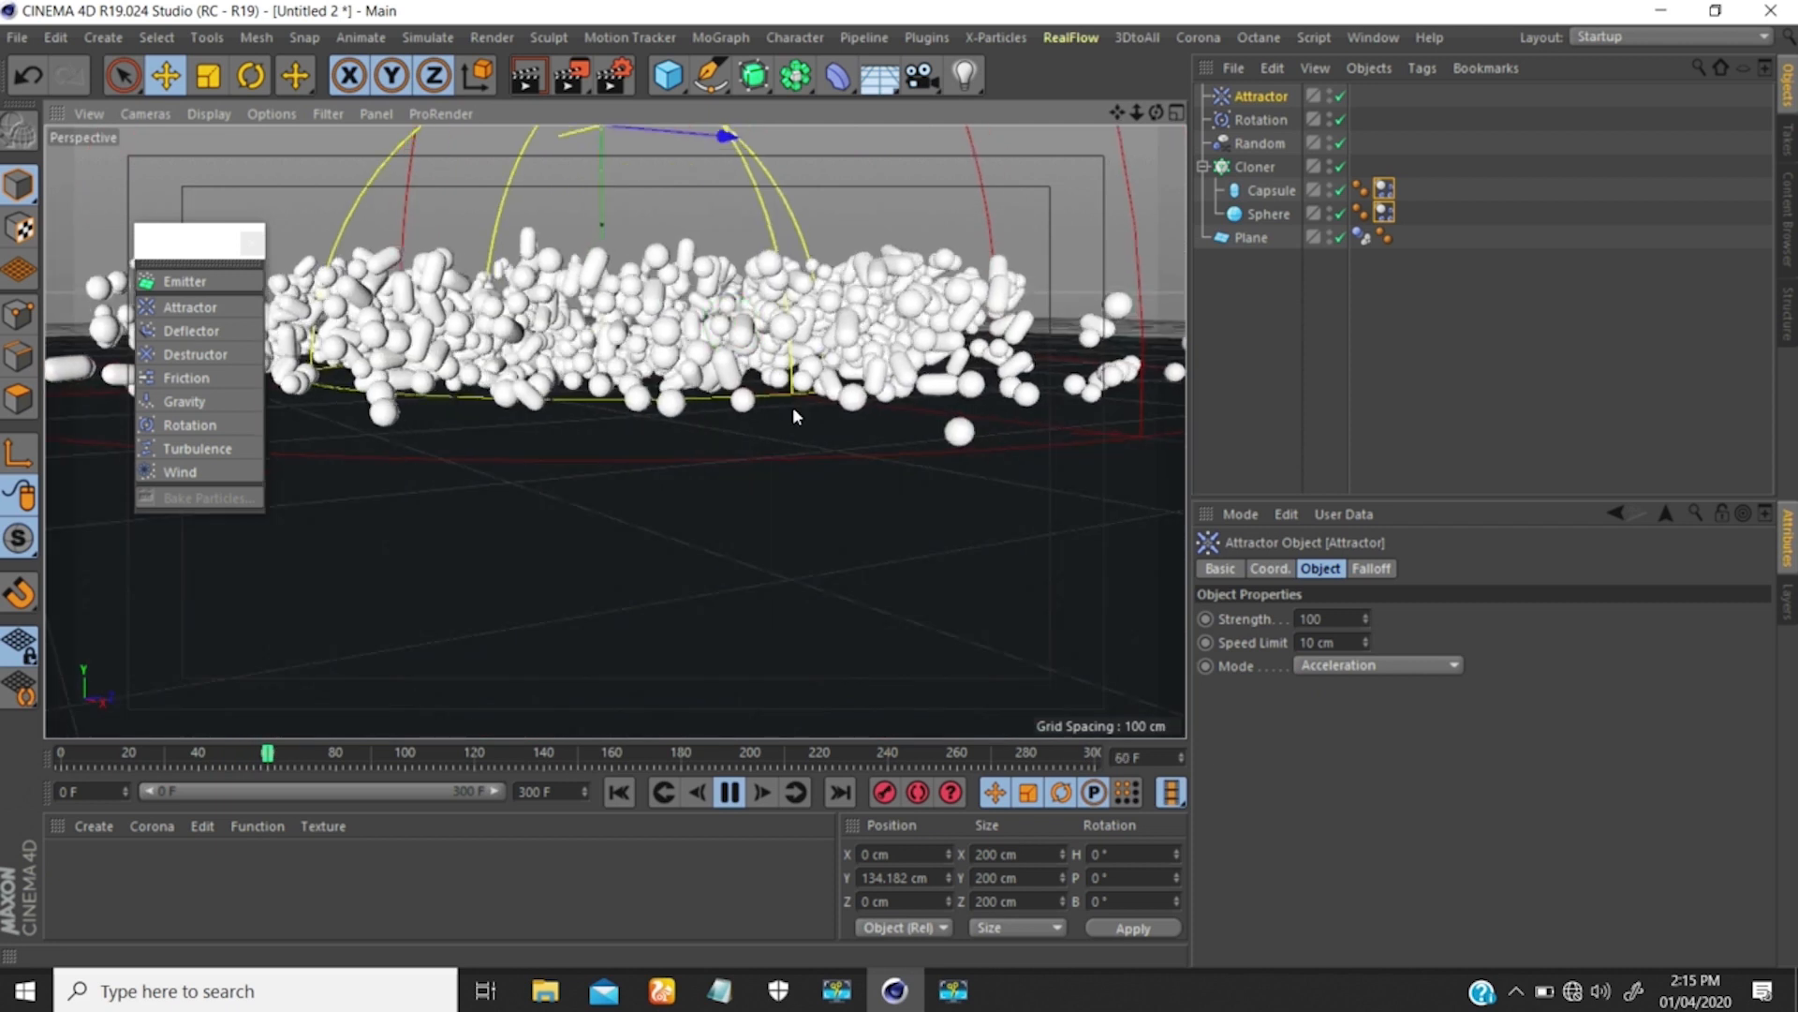
alt+drag(795, 413, 827, 442)
alt+middle_drag(826, 450, 870, 517)
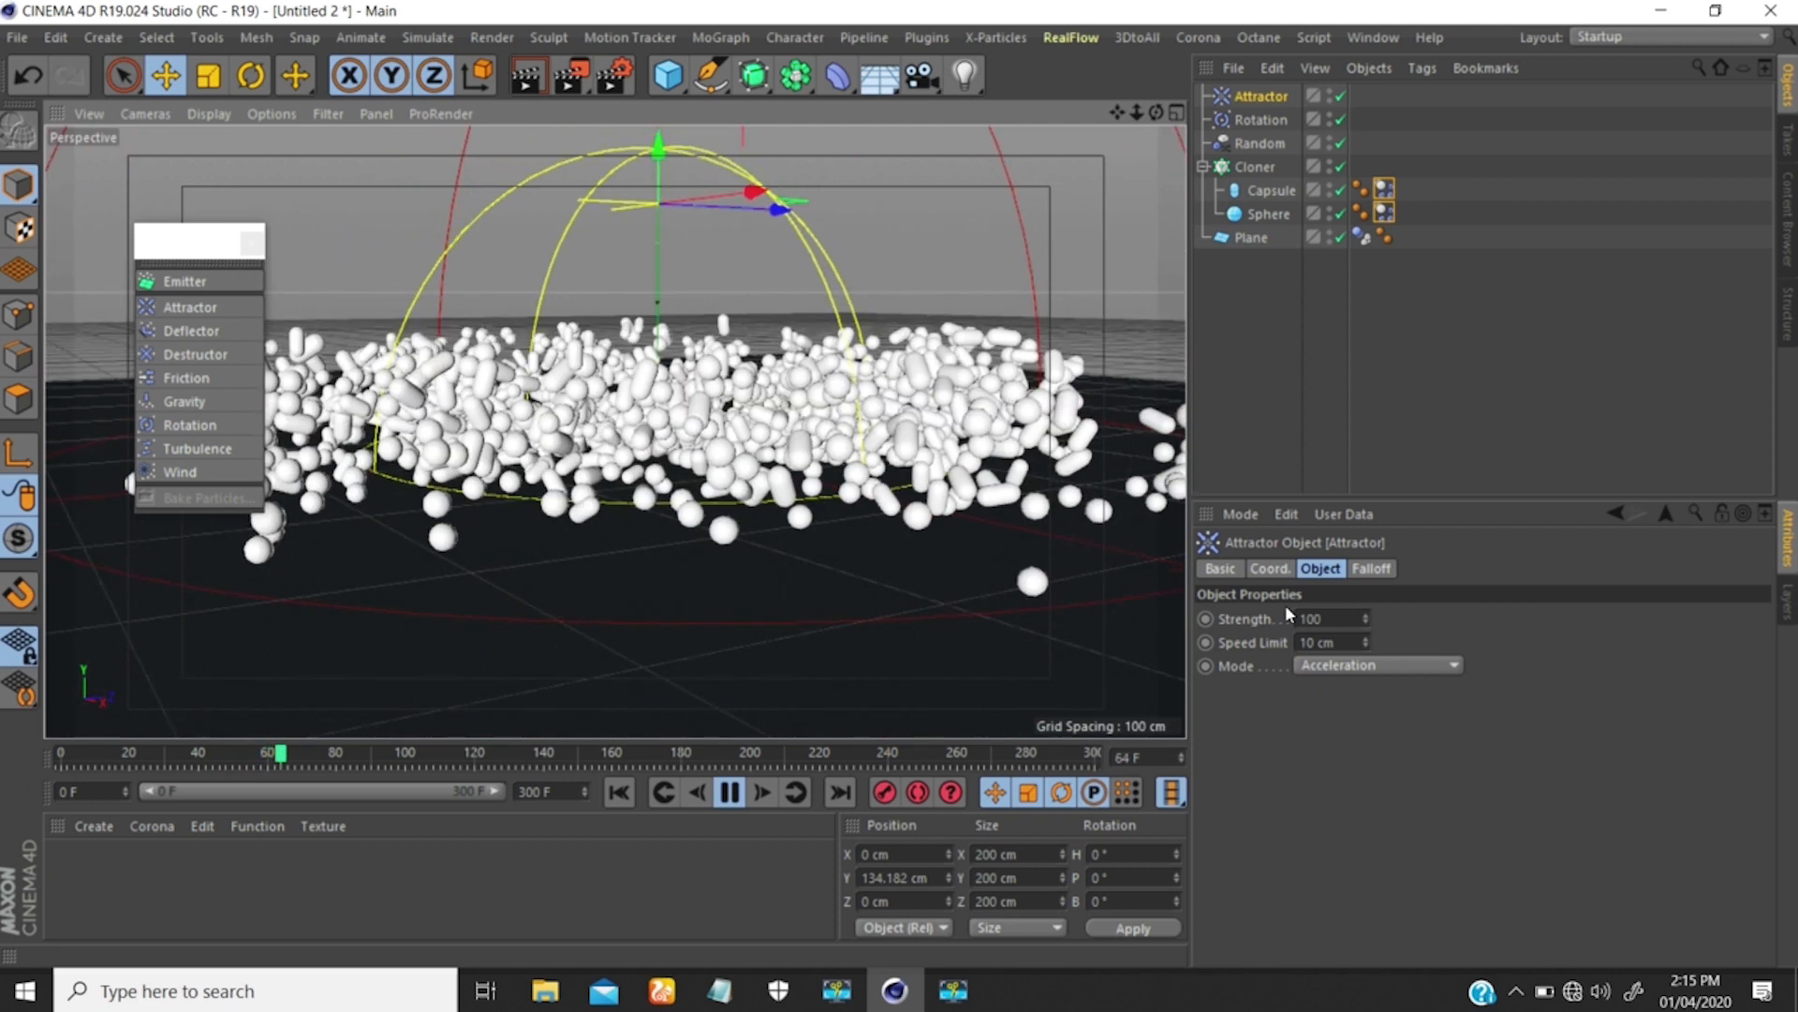
Raise the Attractor's speed limit to 1000 cm during playback.
click(1343, 642)
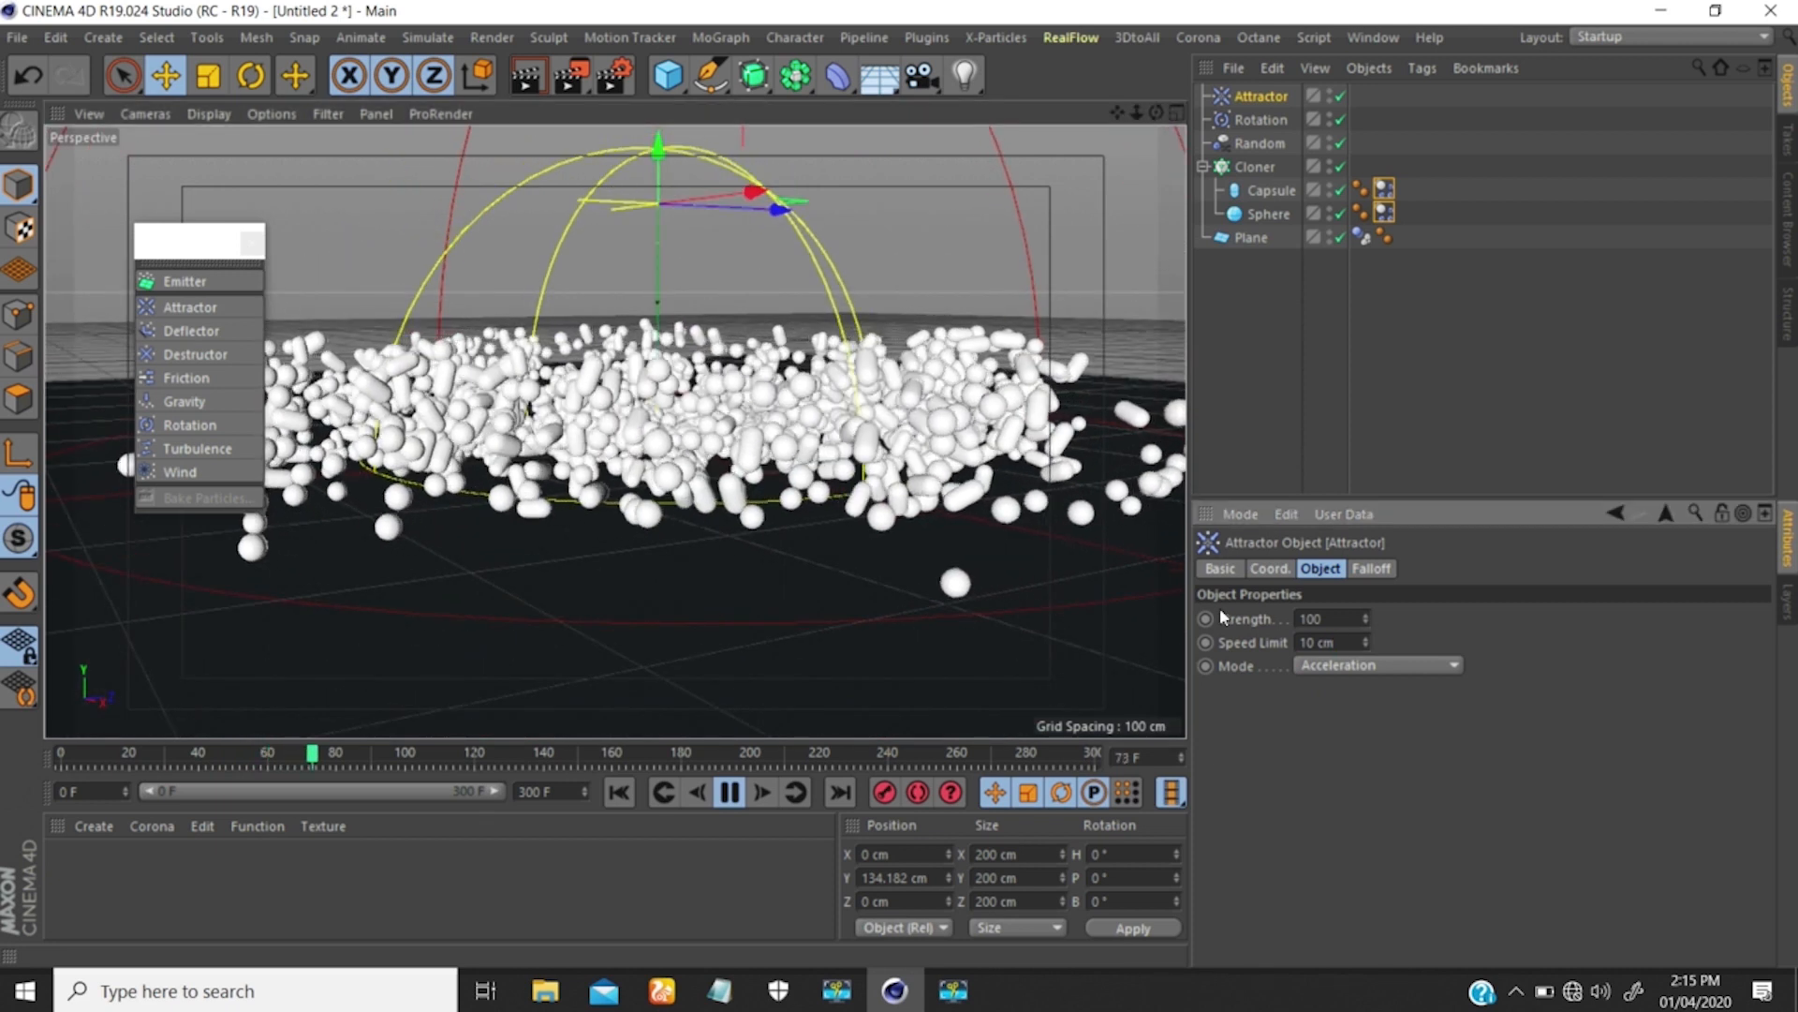
key(BackSpace)
key(BackSpace)
key(BackSpace)
key(BackSpace)
key(BackSpace)
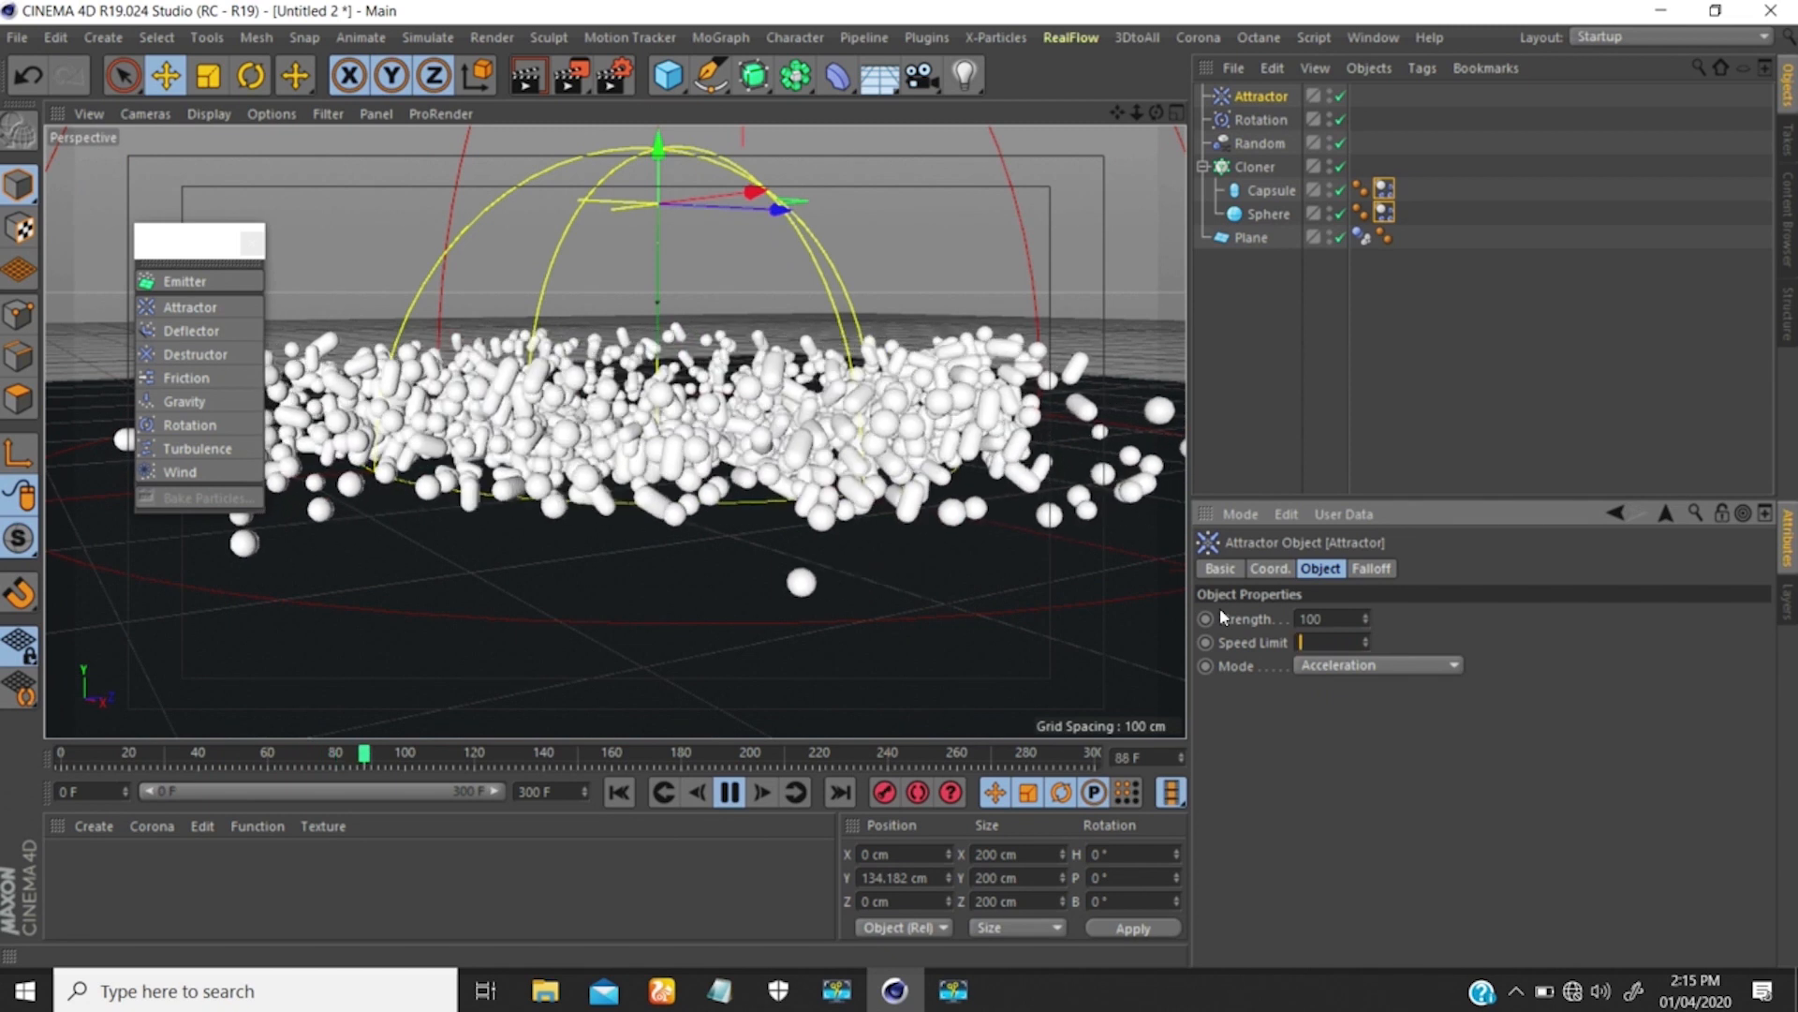
text(1000)
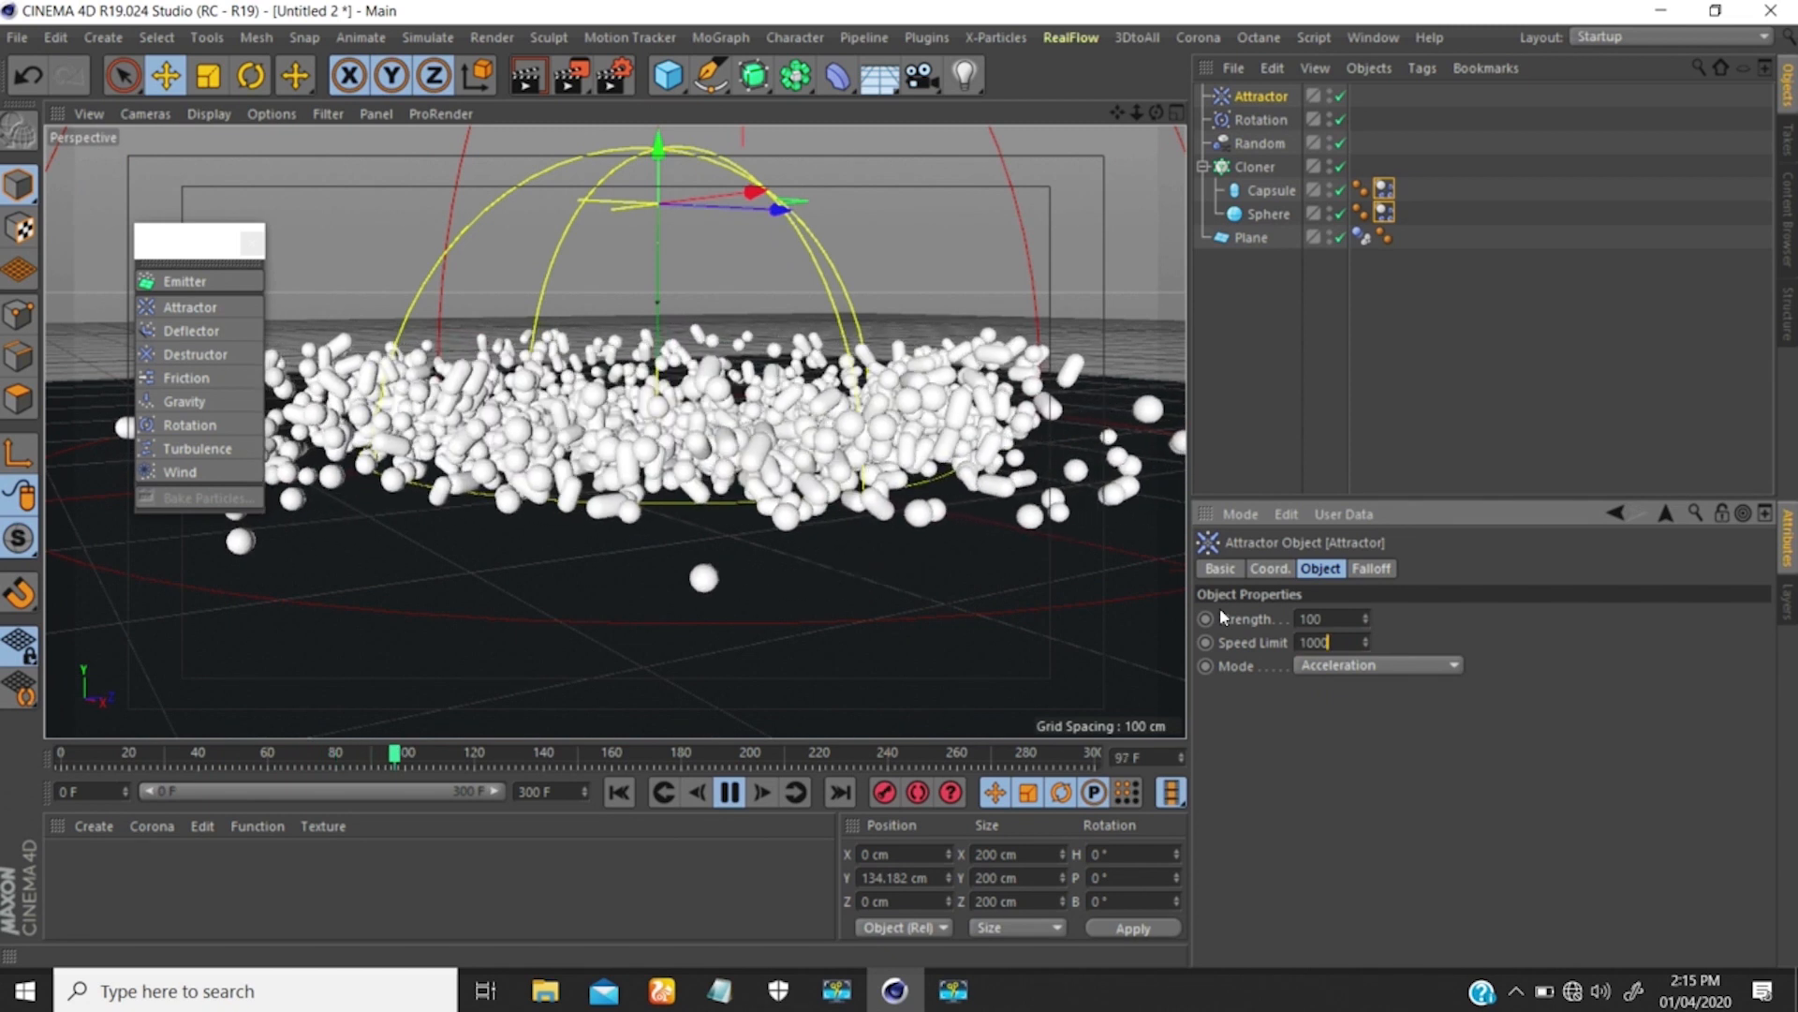
key(Return)
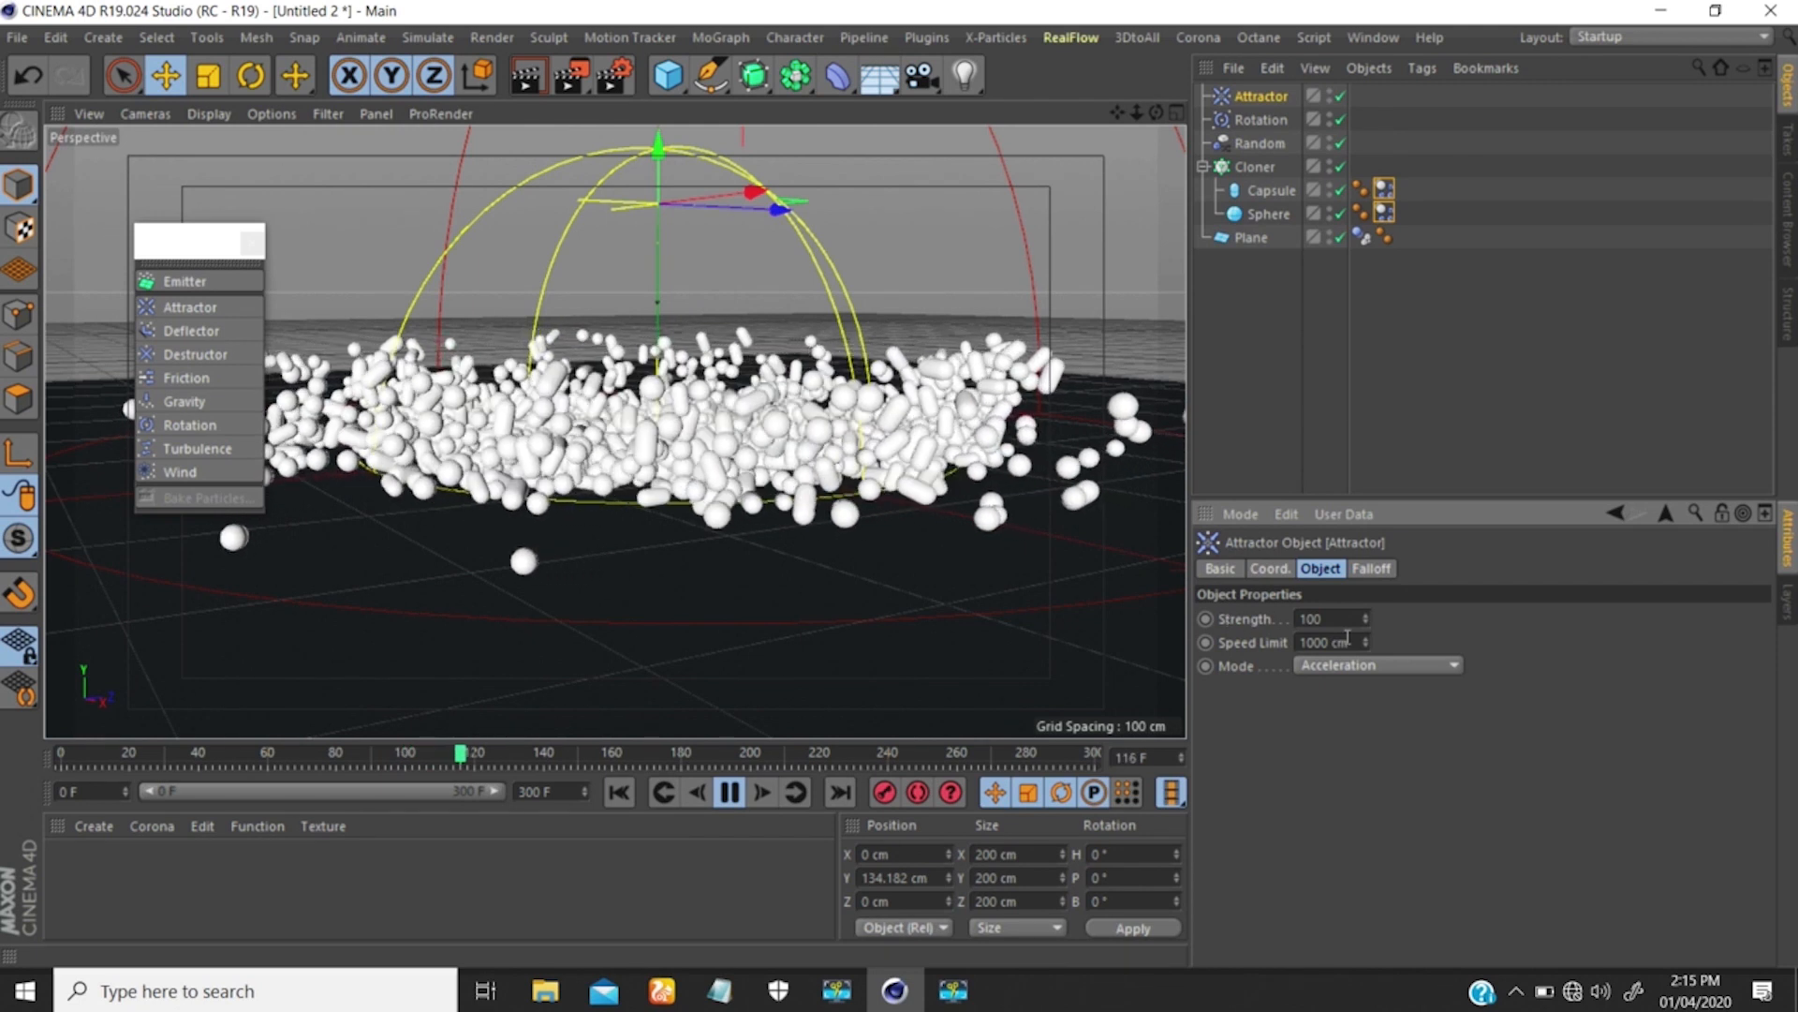
Set the Attractor's speed limit to 1 cm and its strength to 1000.
text(1)
key(Return)
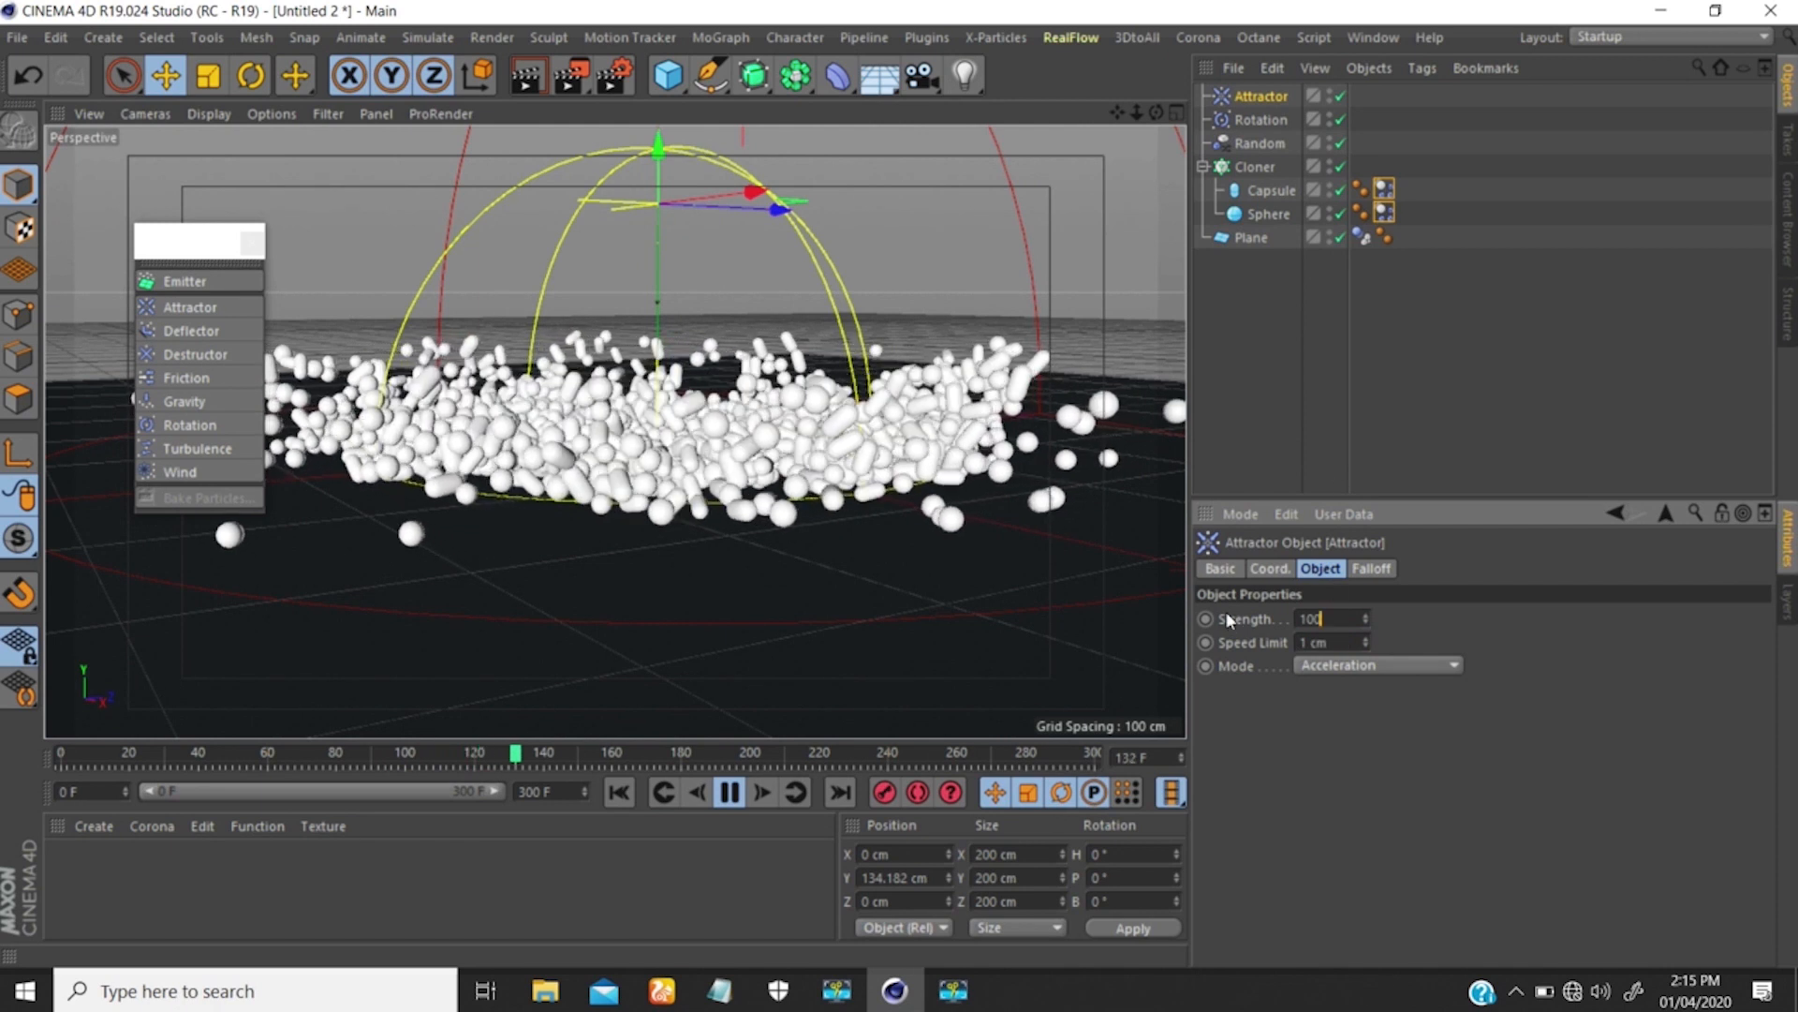
text(0)
key(Return)
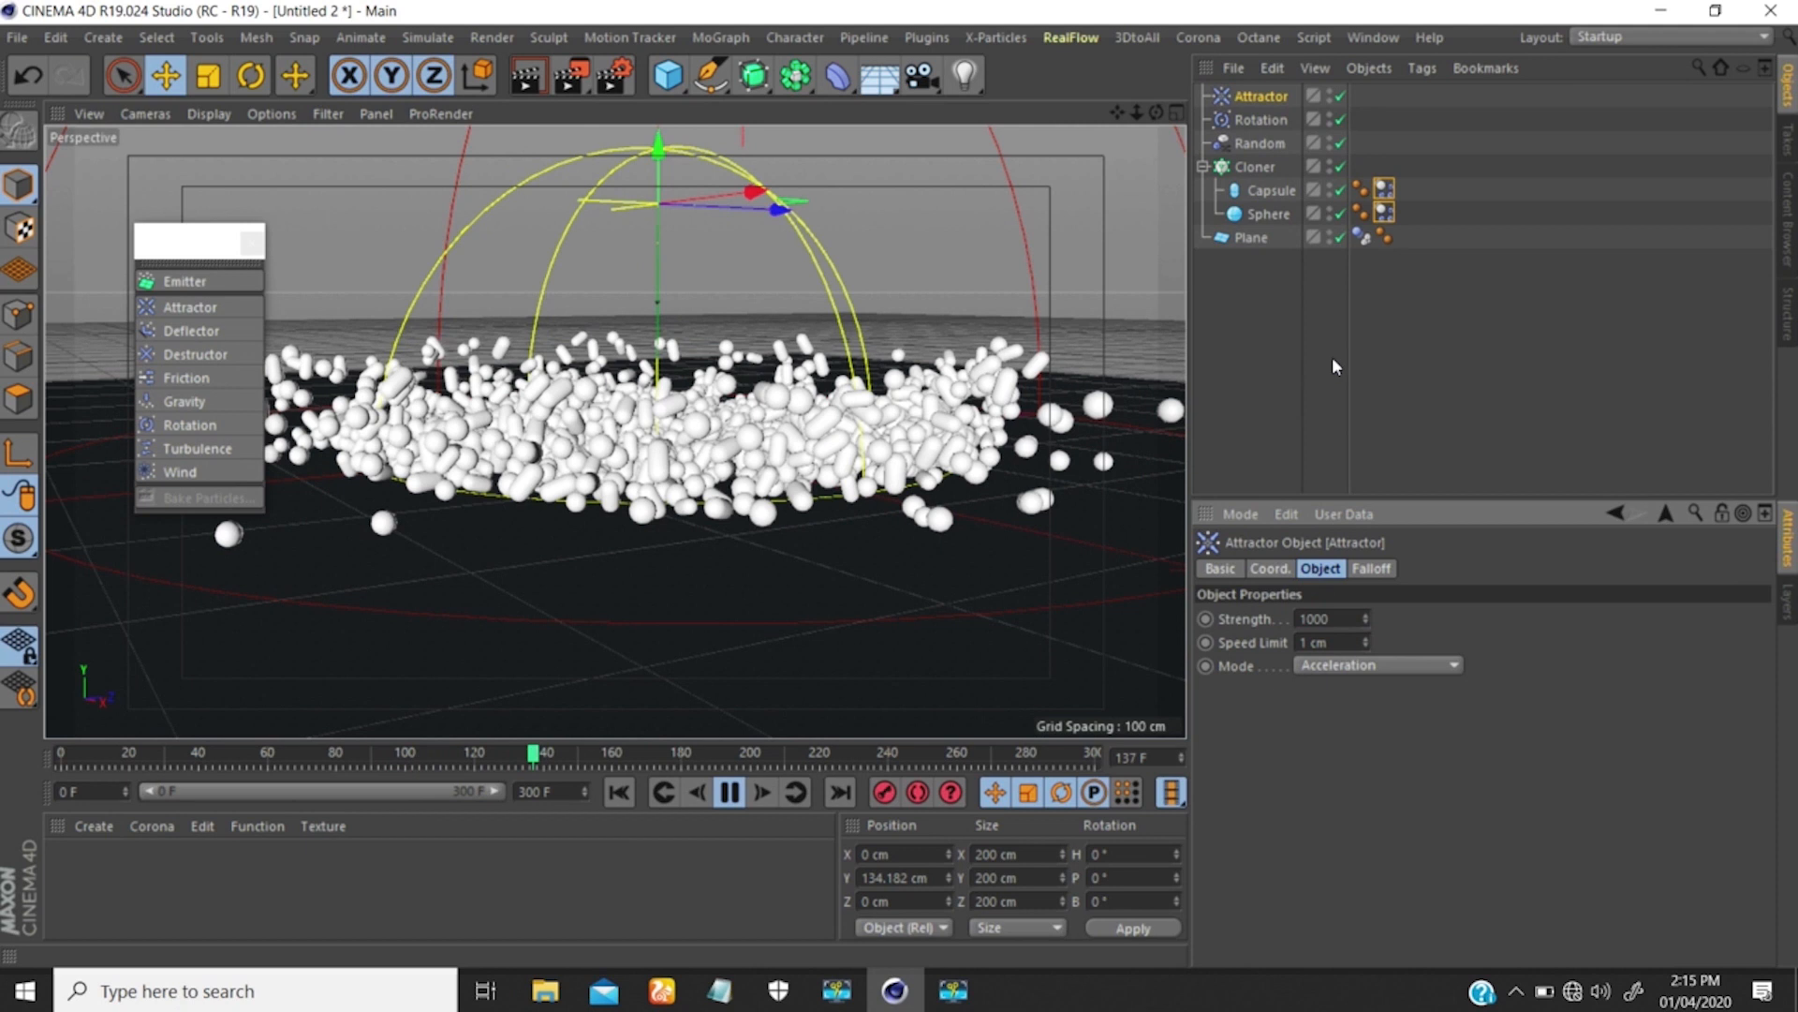
Examine the clones' motion and check the Attractor's falloff settings, ending back at its object properties.
scroll(785, 418, down, 2)
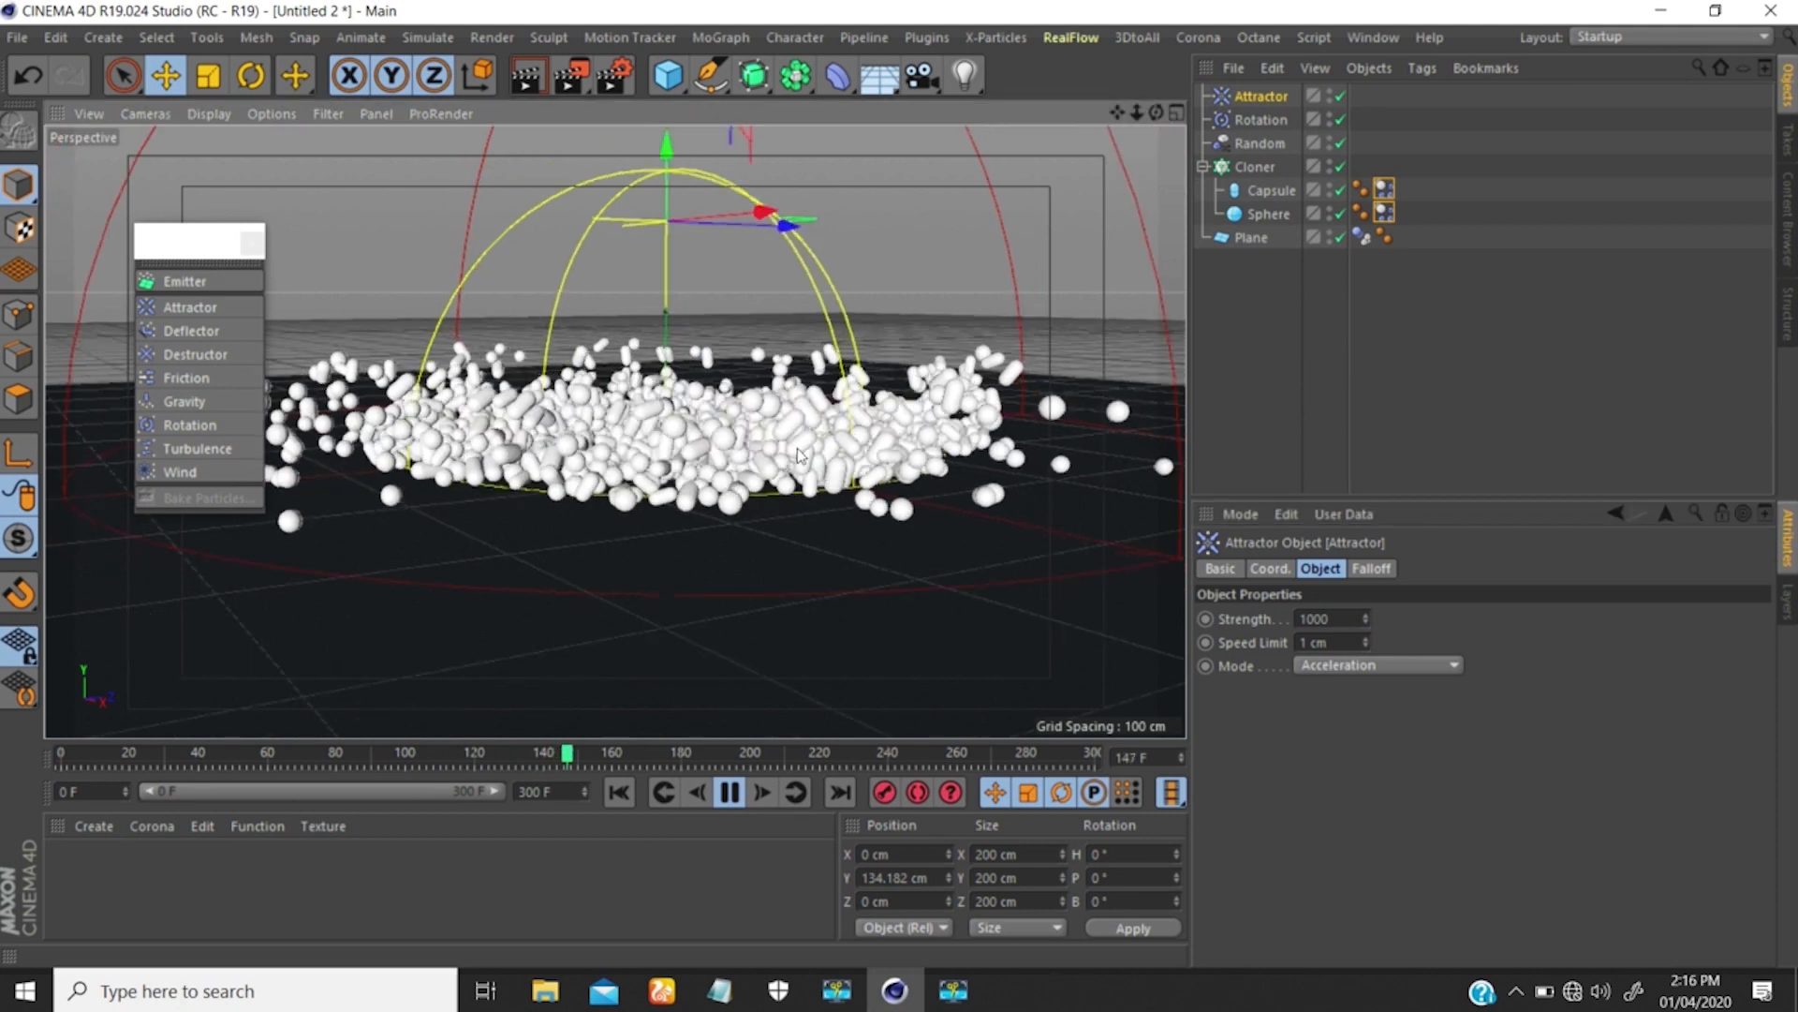
scroll(782, 440, up, 2)
alt+middle_drag(850, 487, 946, 541)
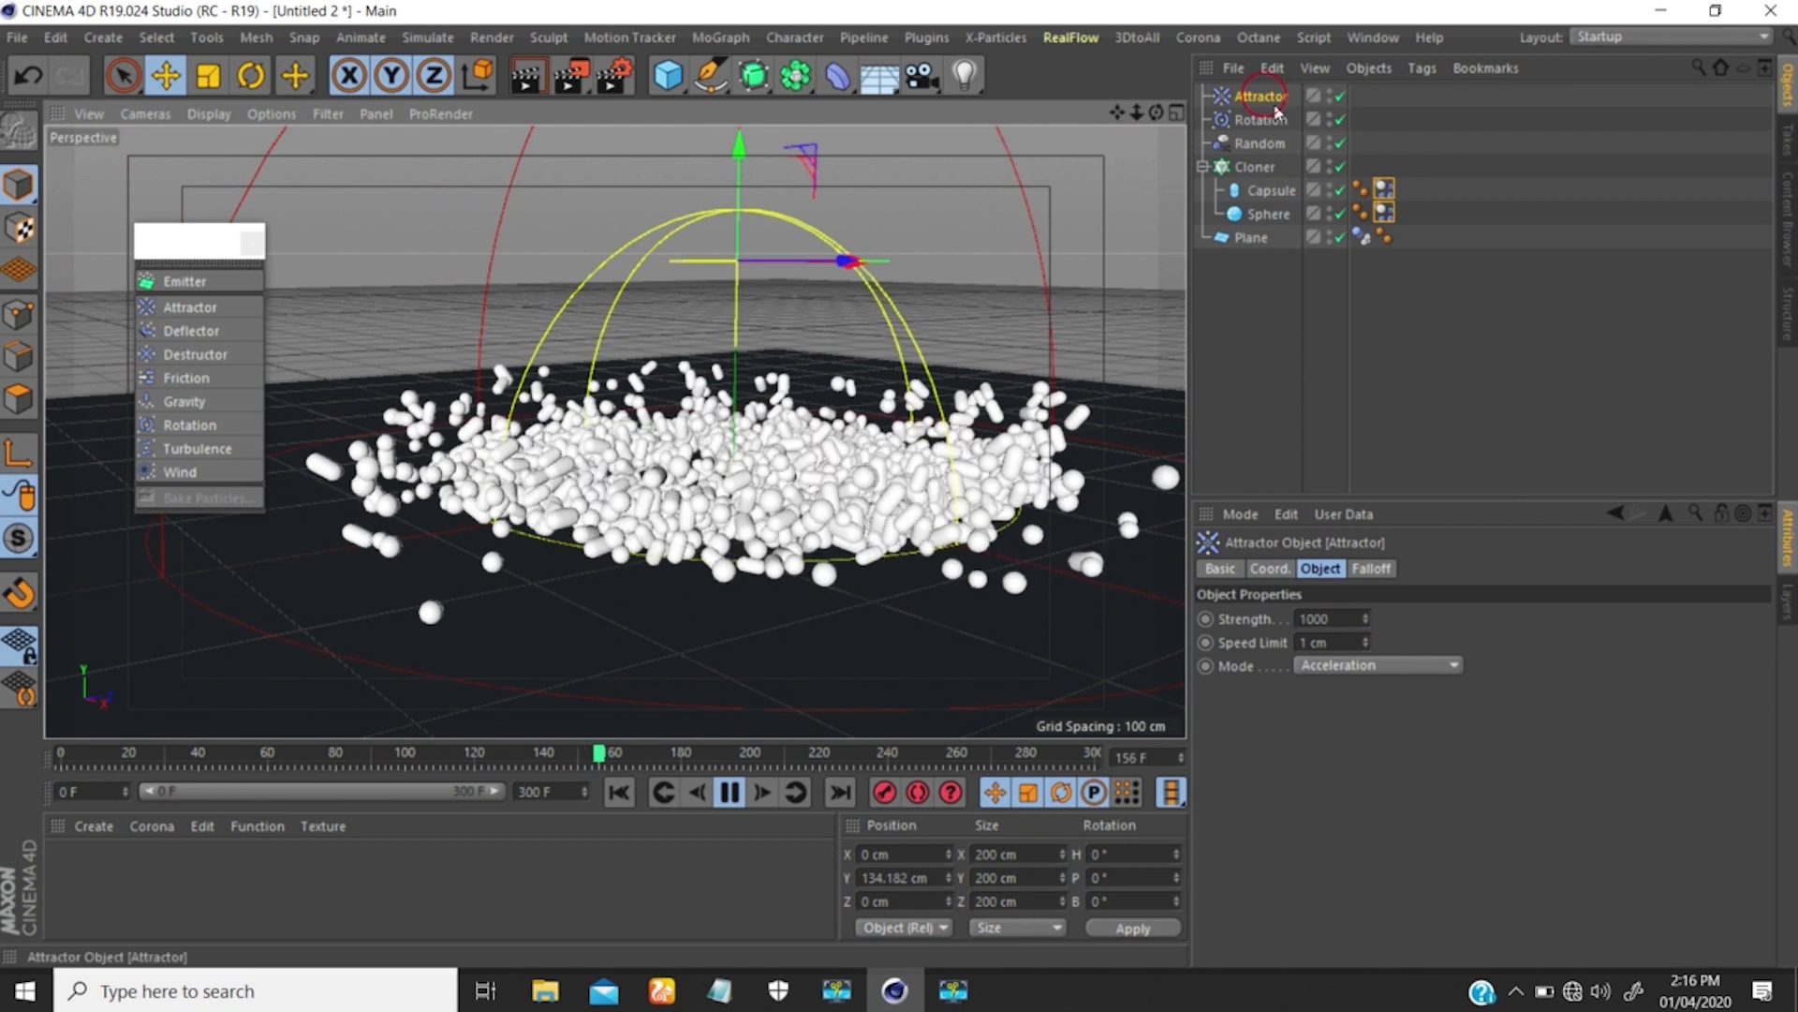
click(1362, 570)
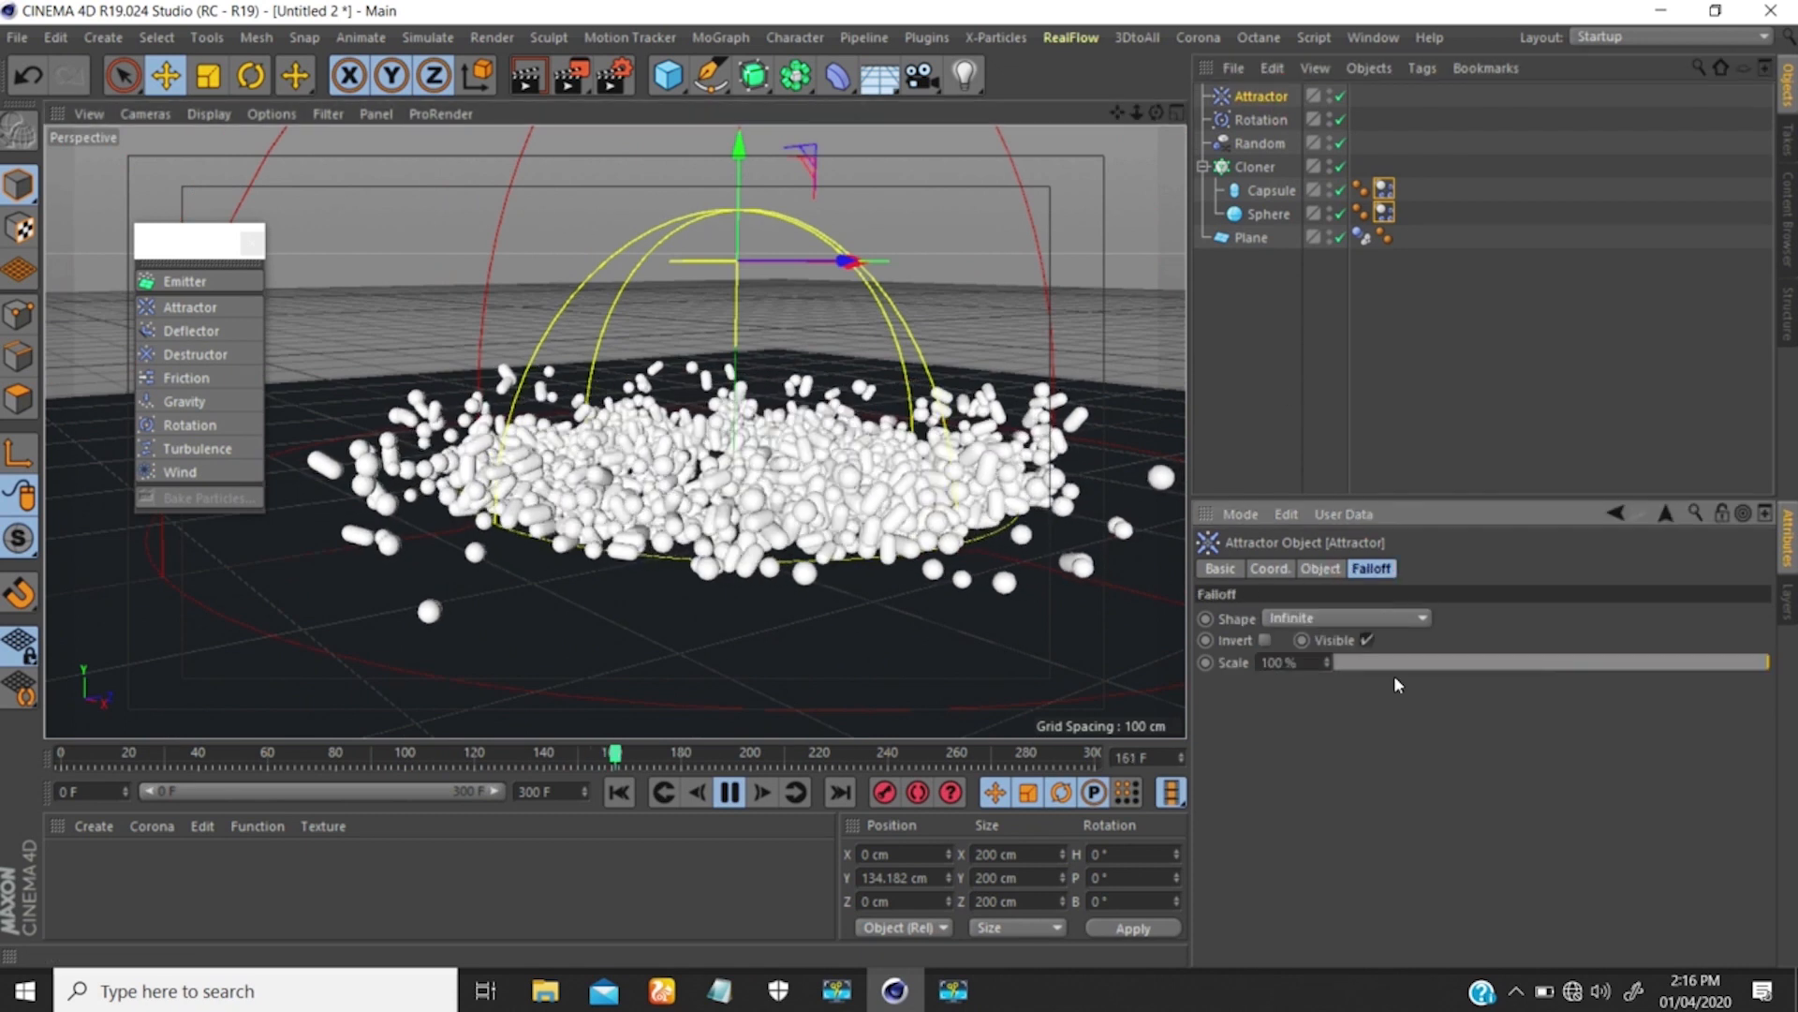
click(1264, 96)
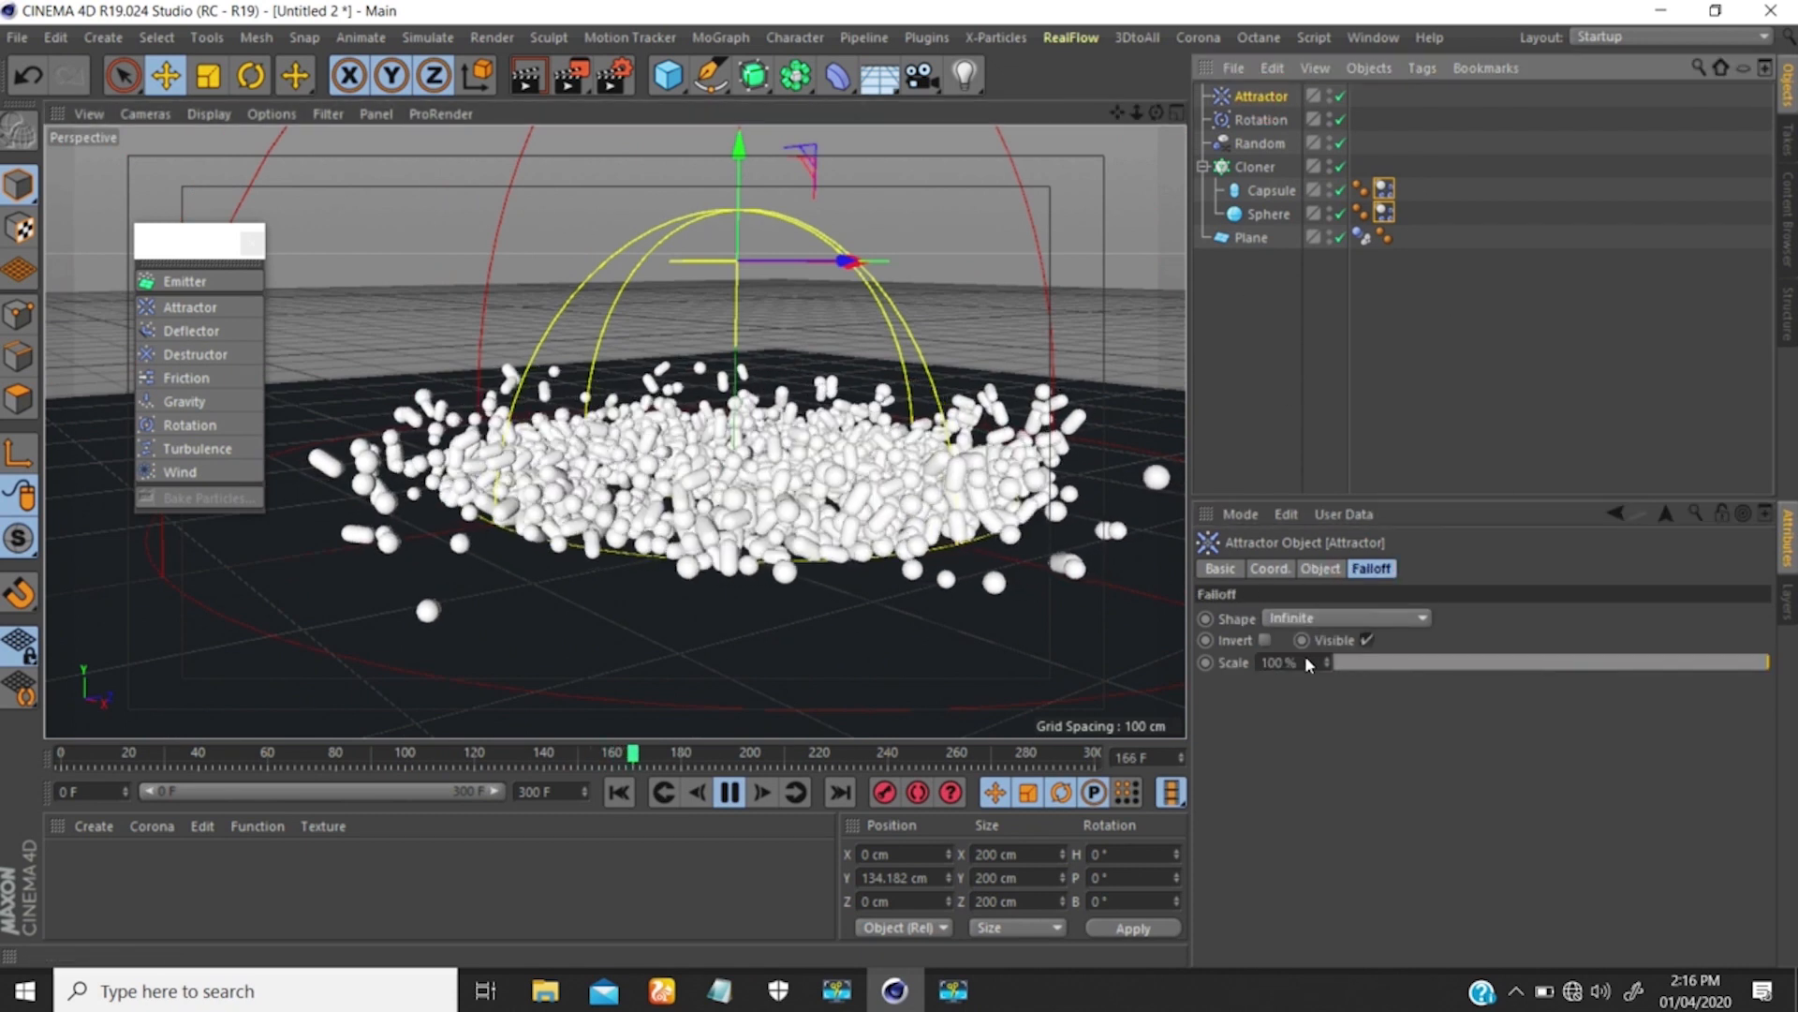
click(1319, 568)
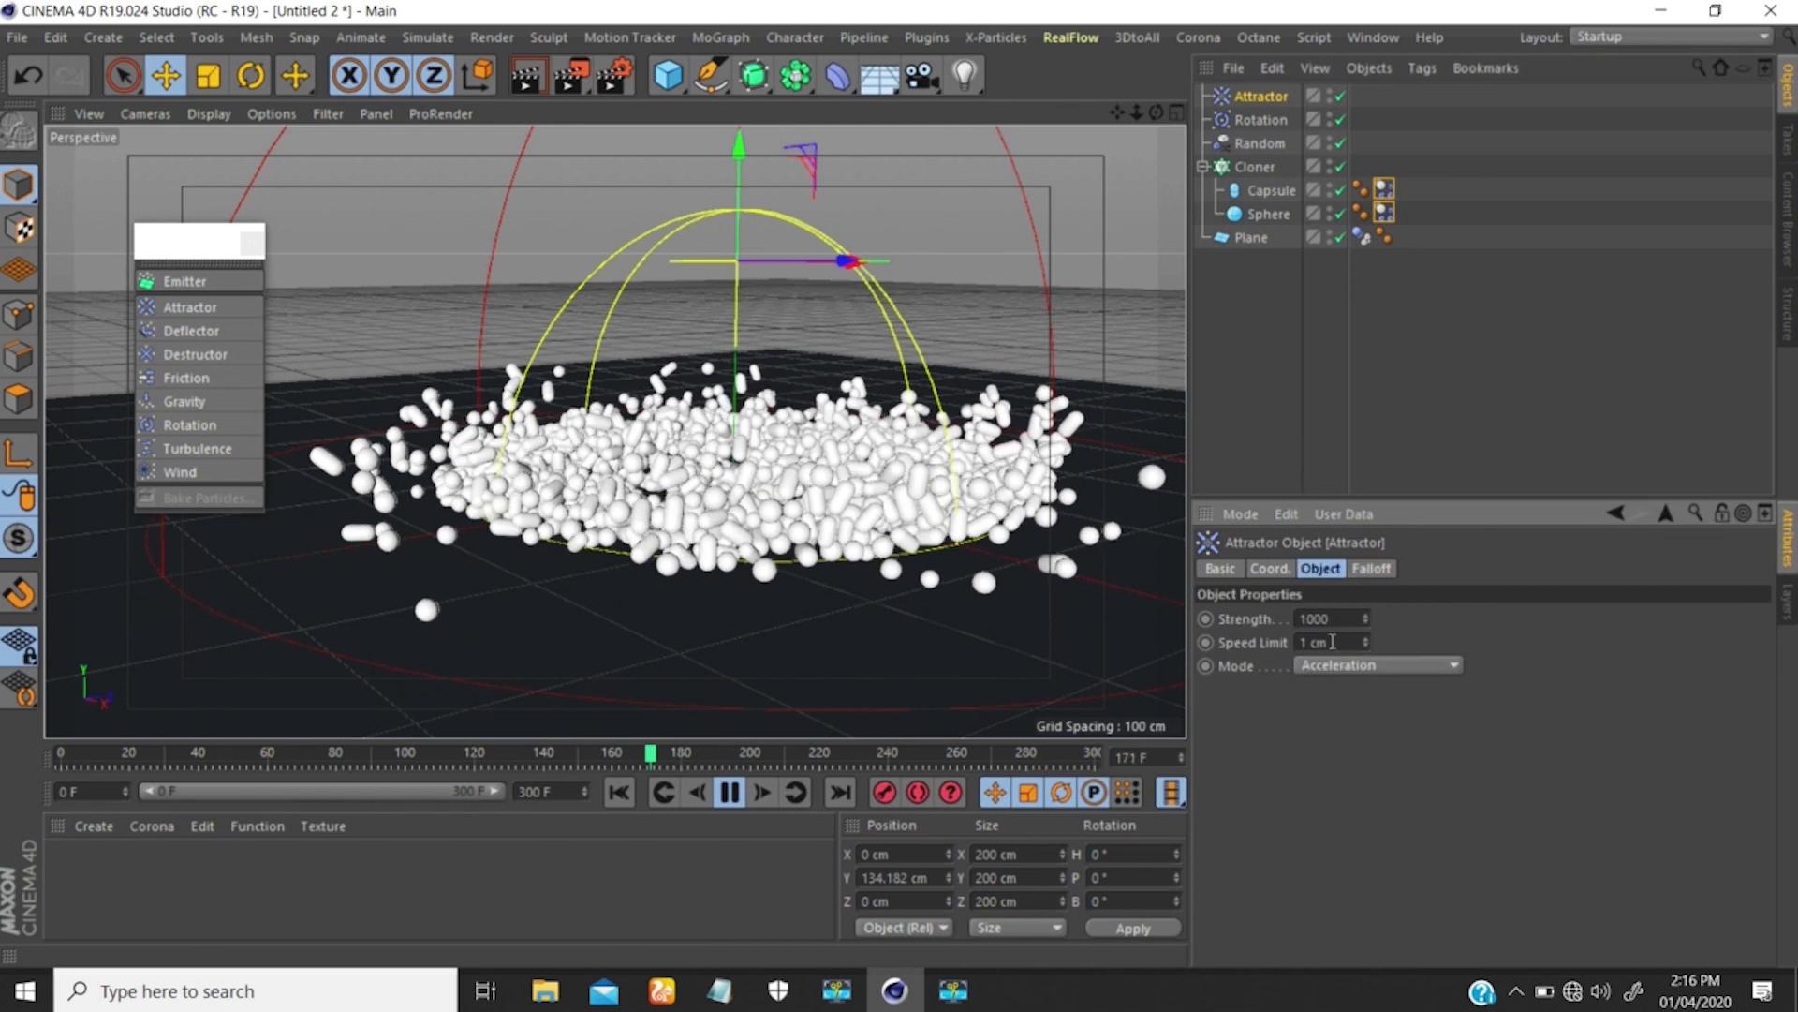
Set the Attractor's speed limit to 0.005 cm and restart the simulation from the first frame.
double_click(1326, 642)
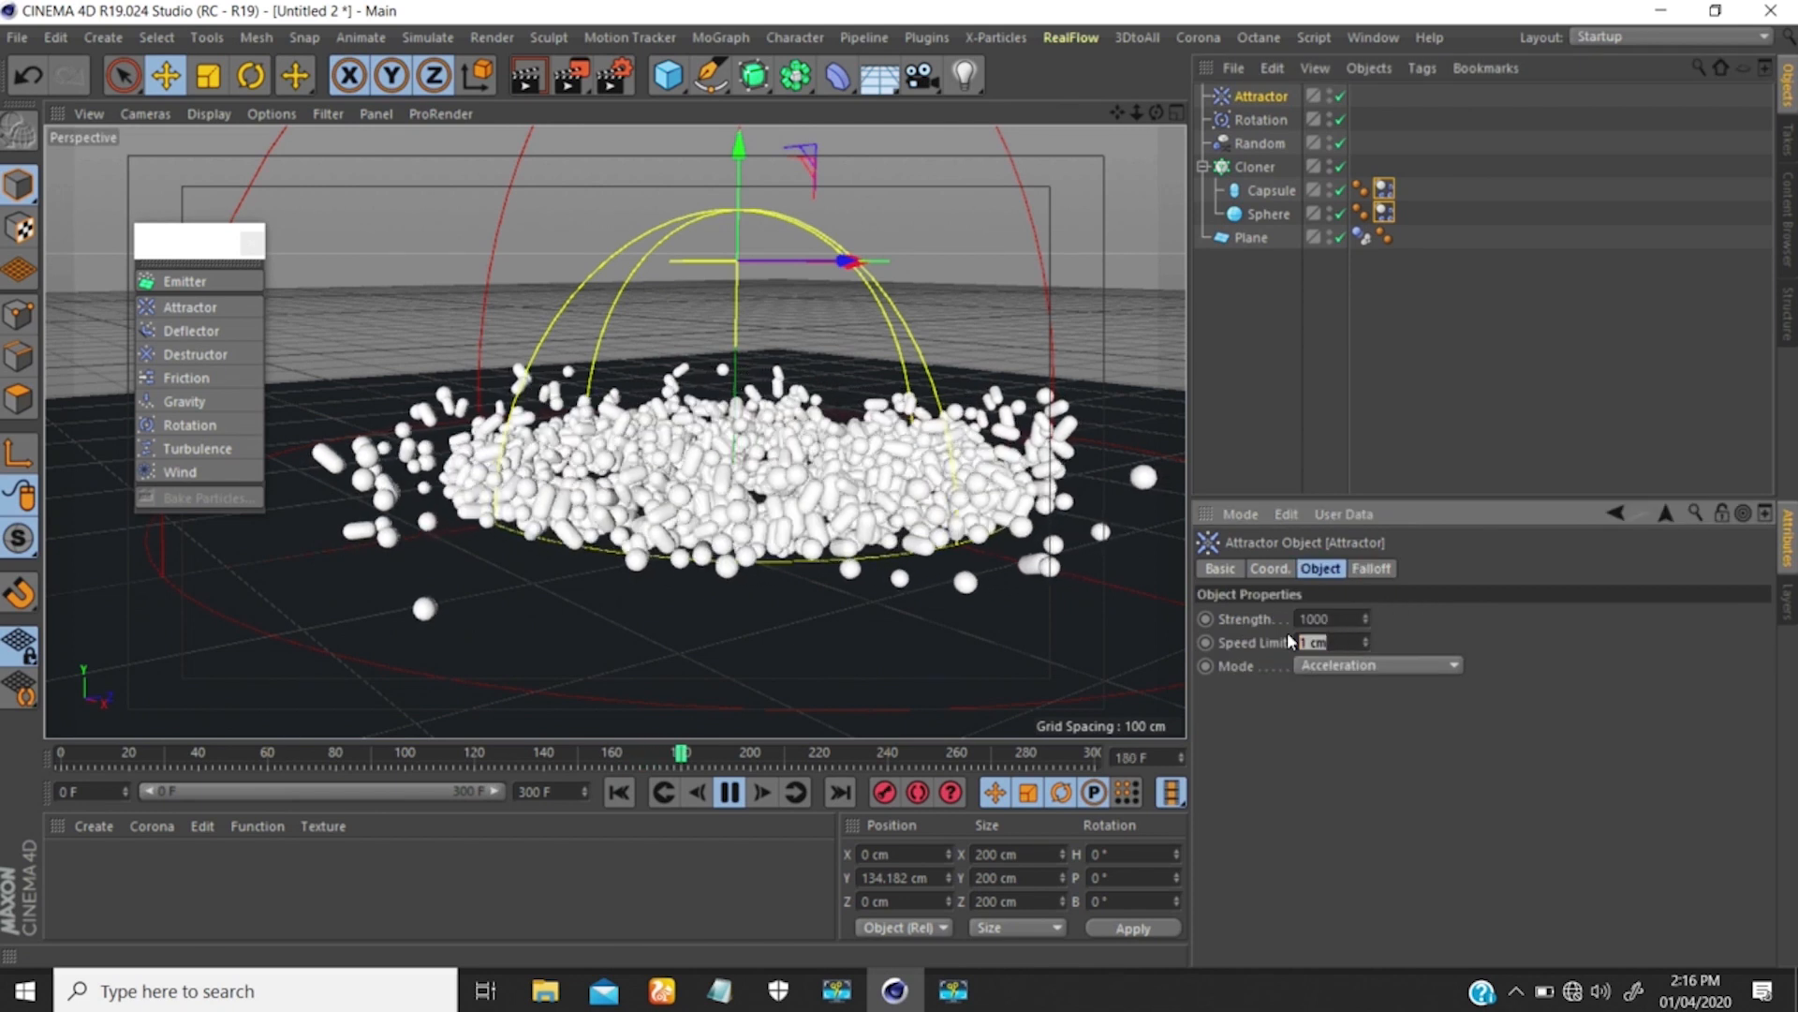
text(.005)
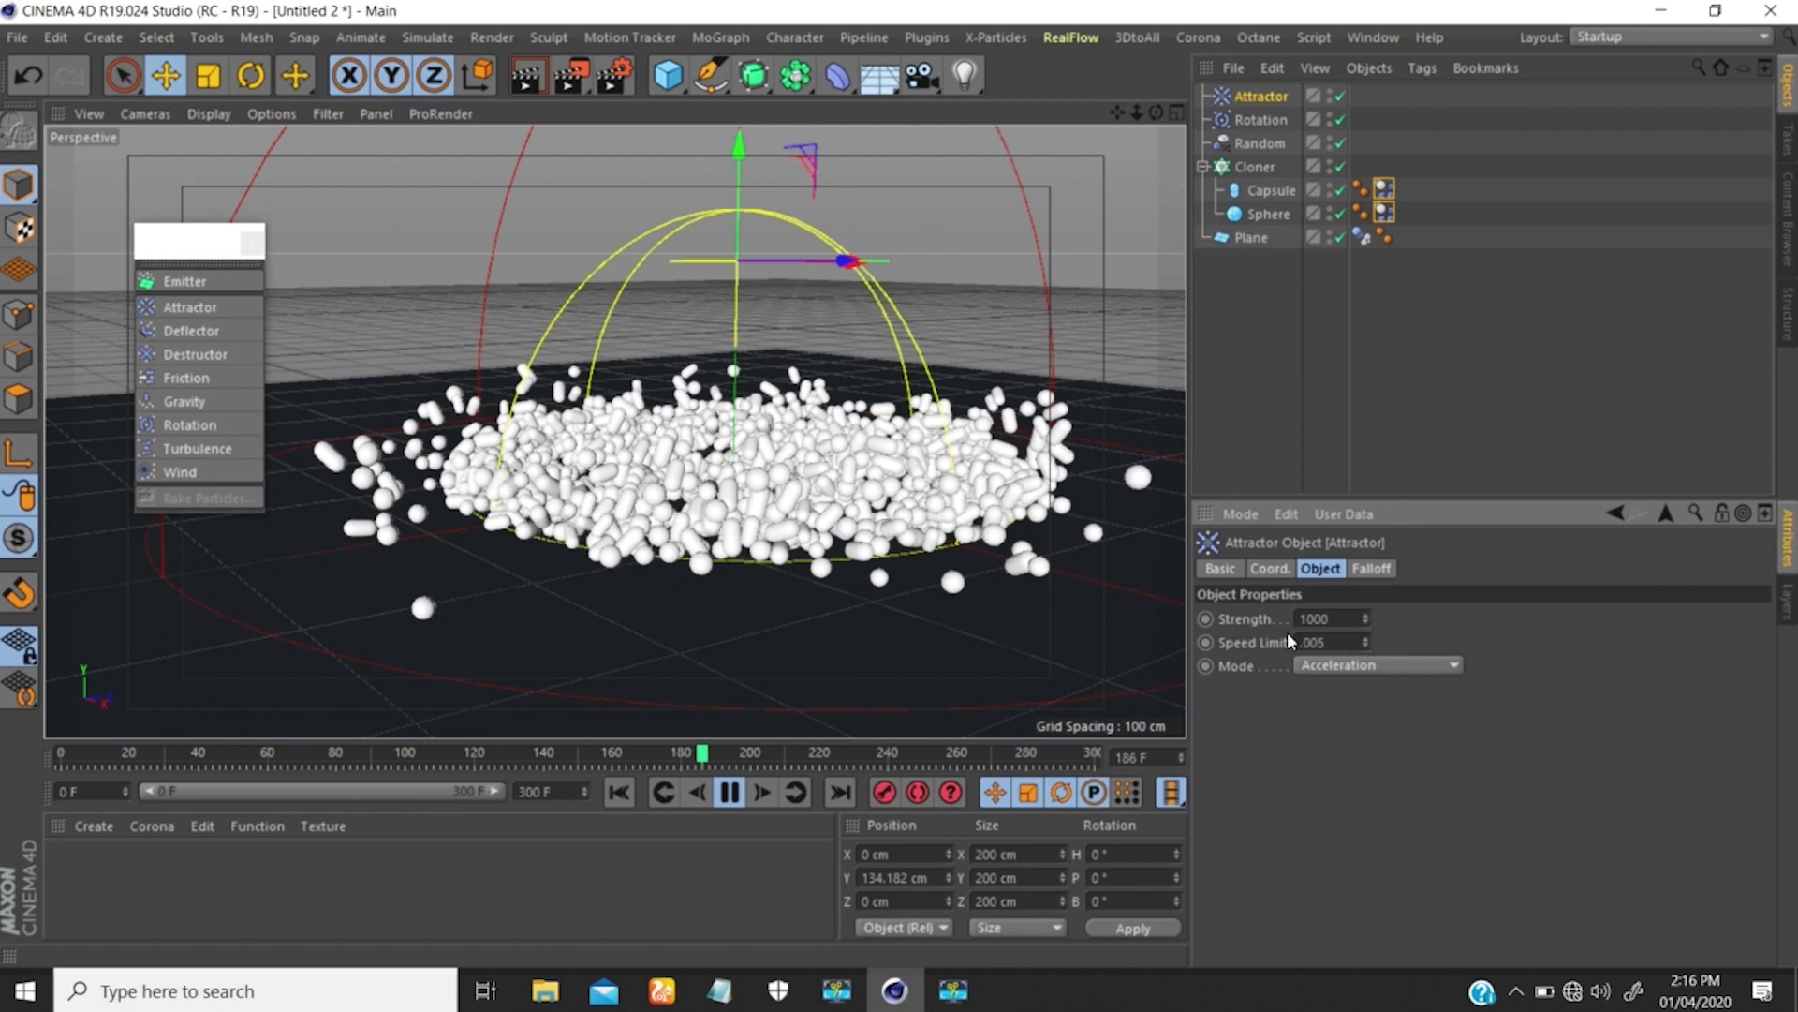
key(Return)
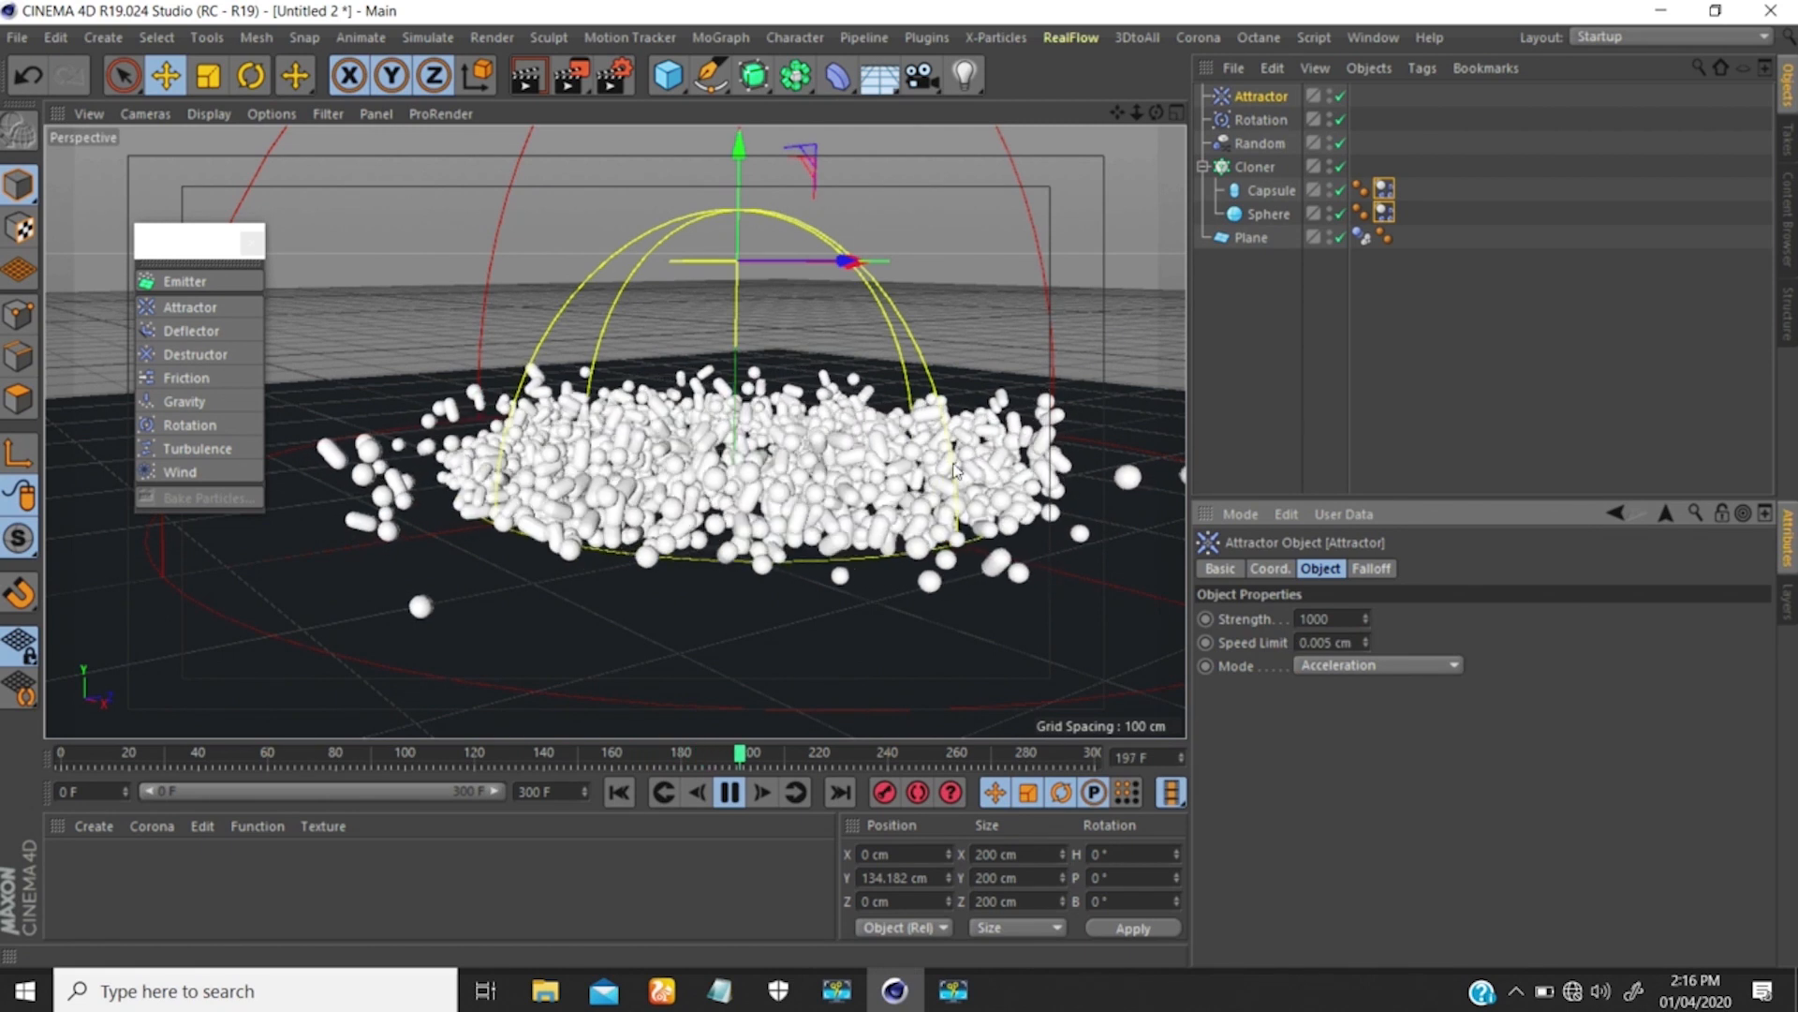
click(730, 793)
click(728, 792)
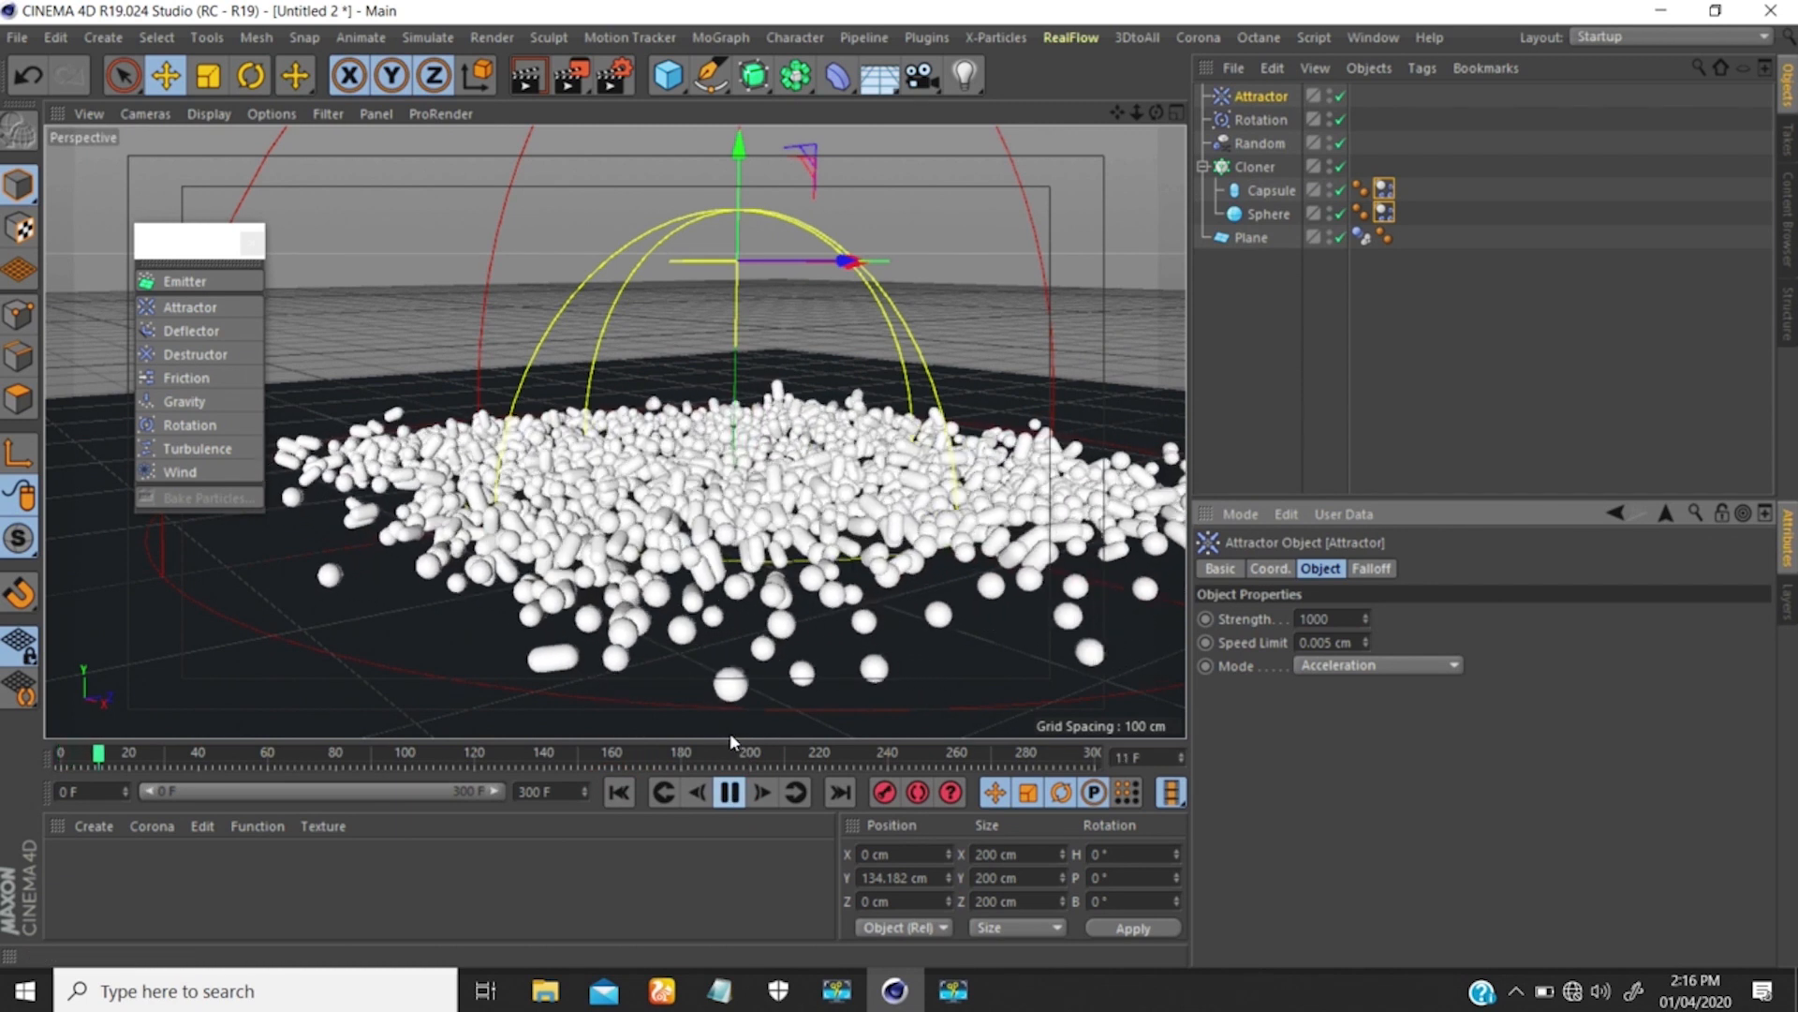
Switch the Attractor's mode to Force and view the whole group of clones from farther away.
click(1328, 667)
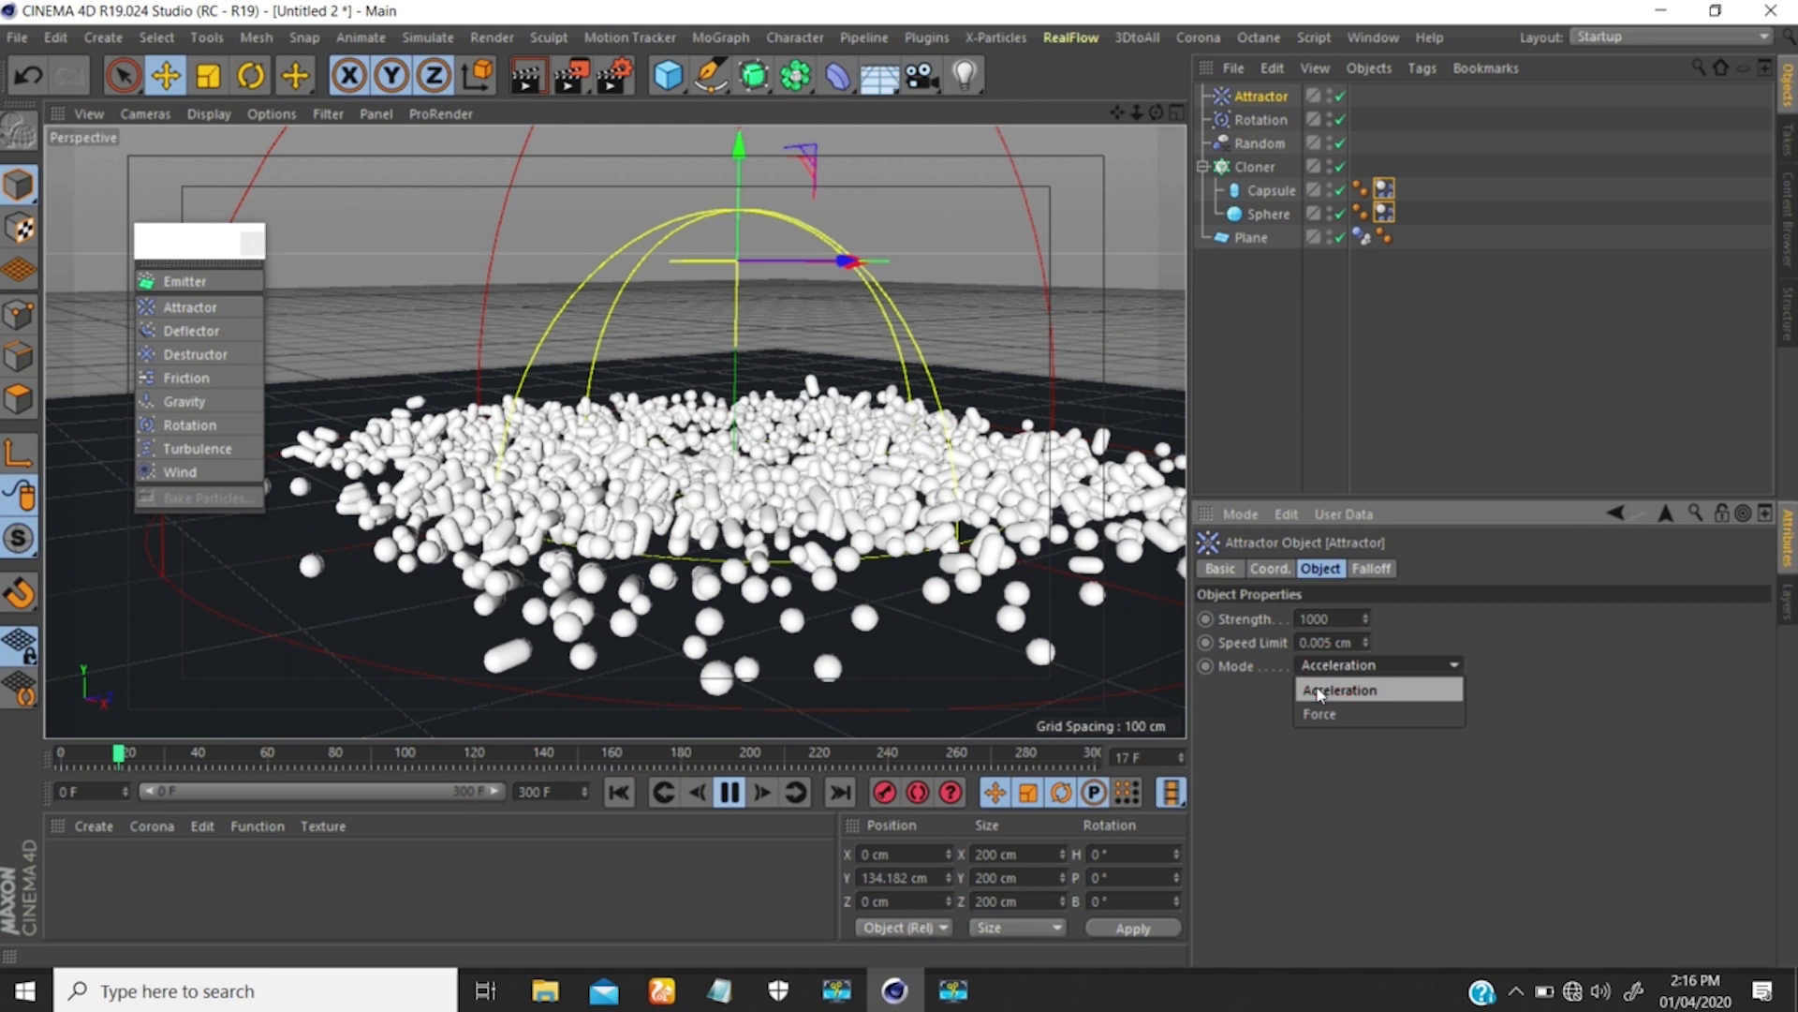
click(1317, 714)
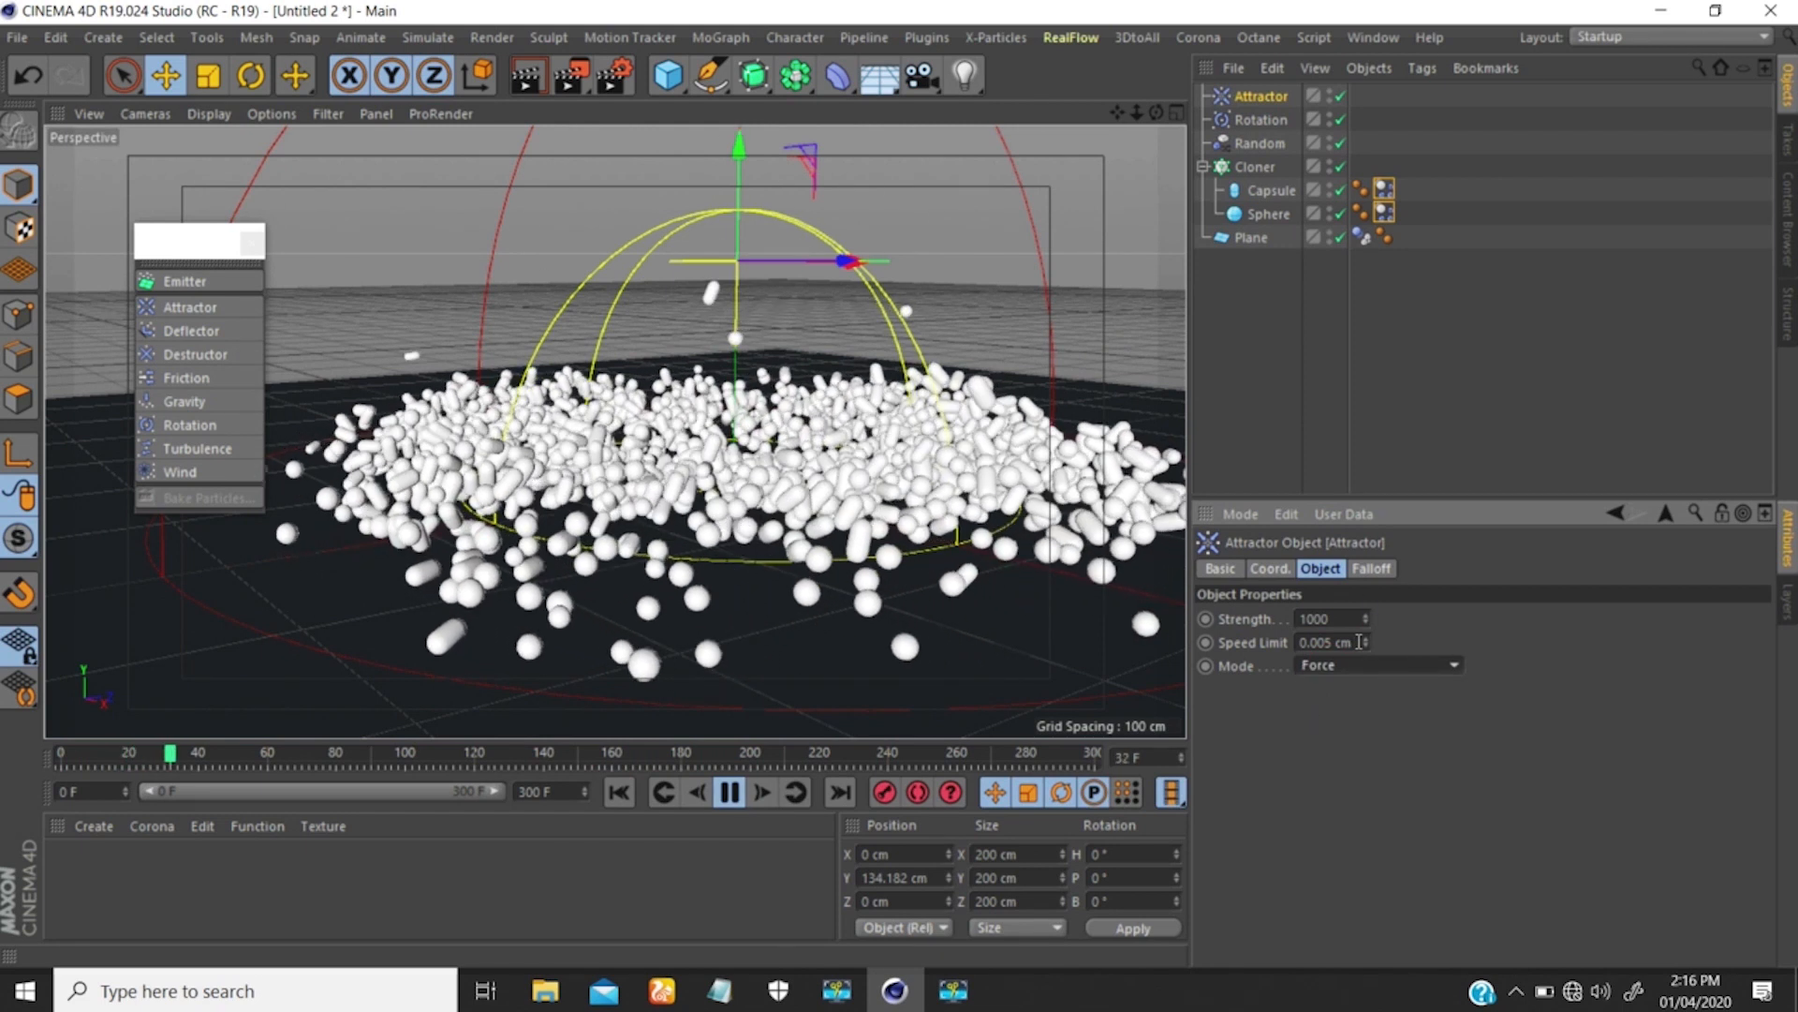
scroll(757, 456, down, 5)
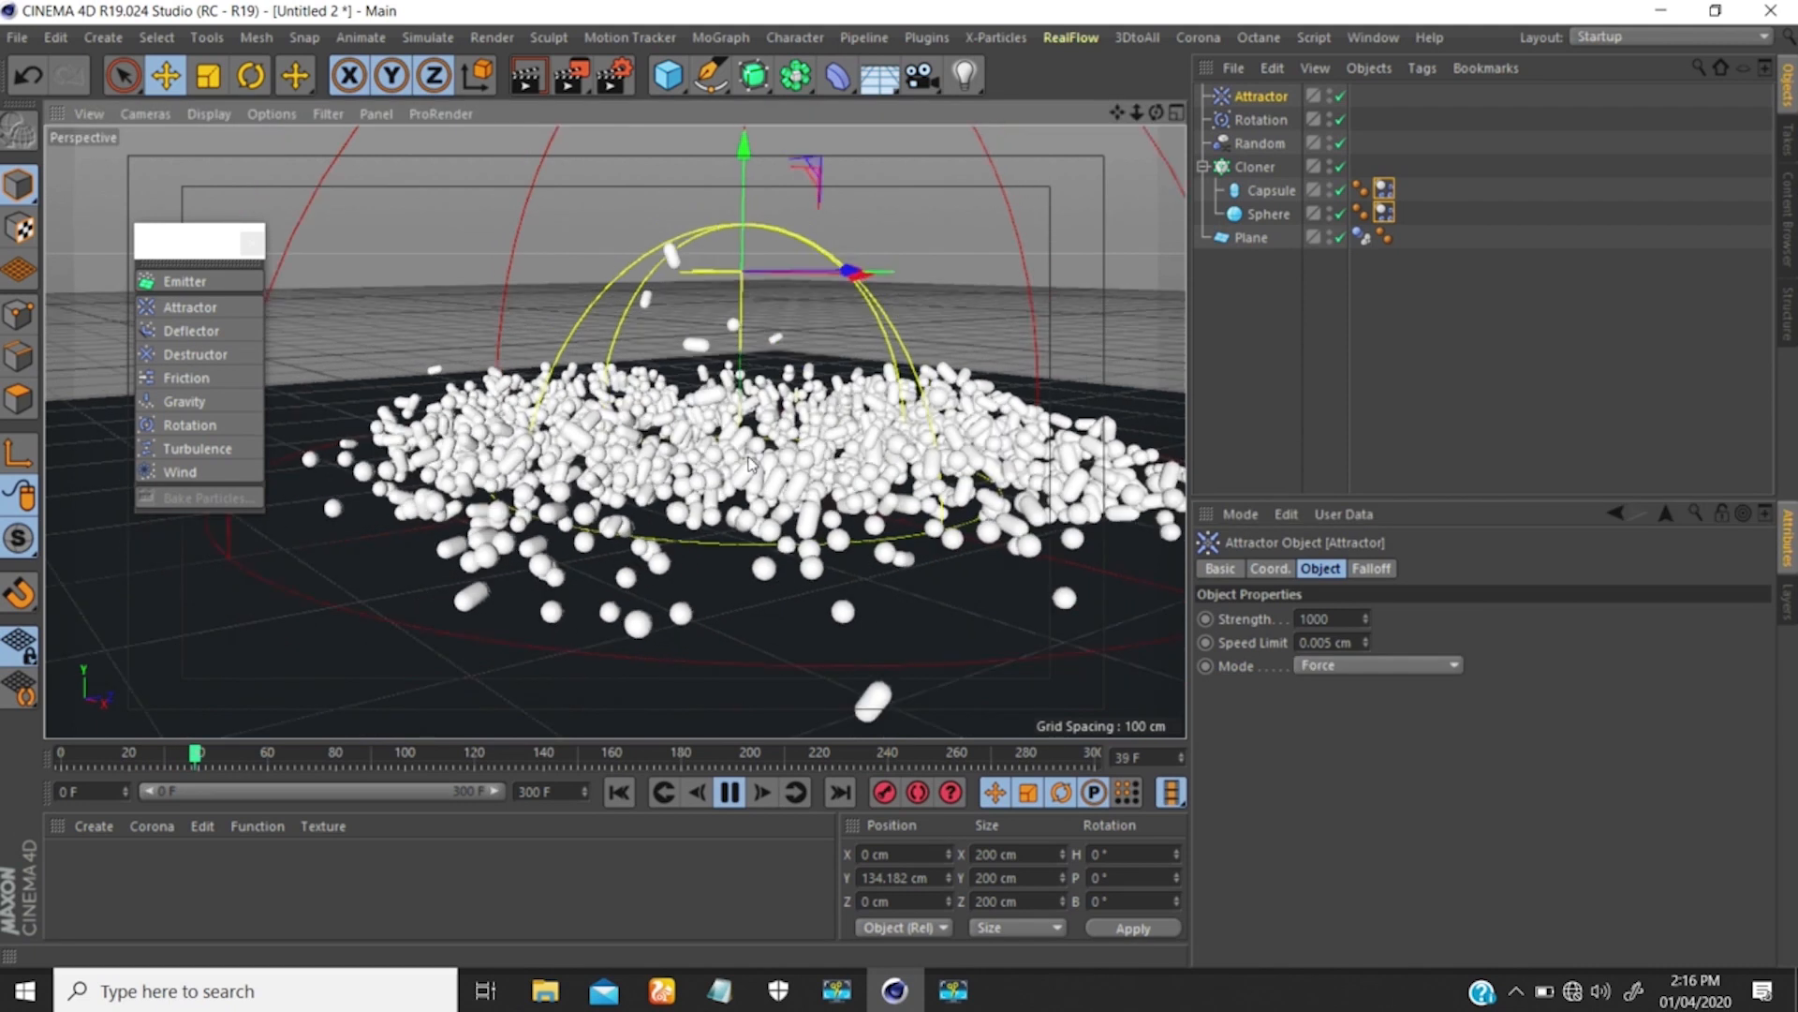
alt+drag(721, 511, 749, 464)
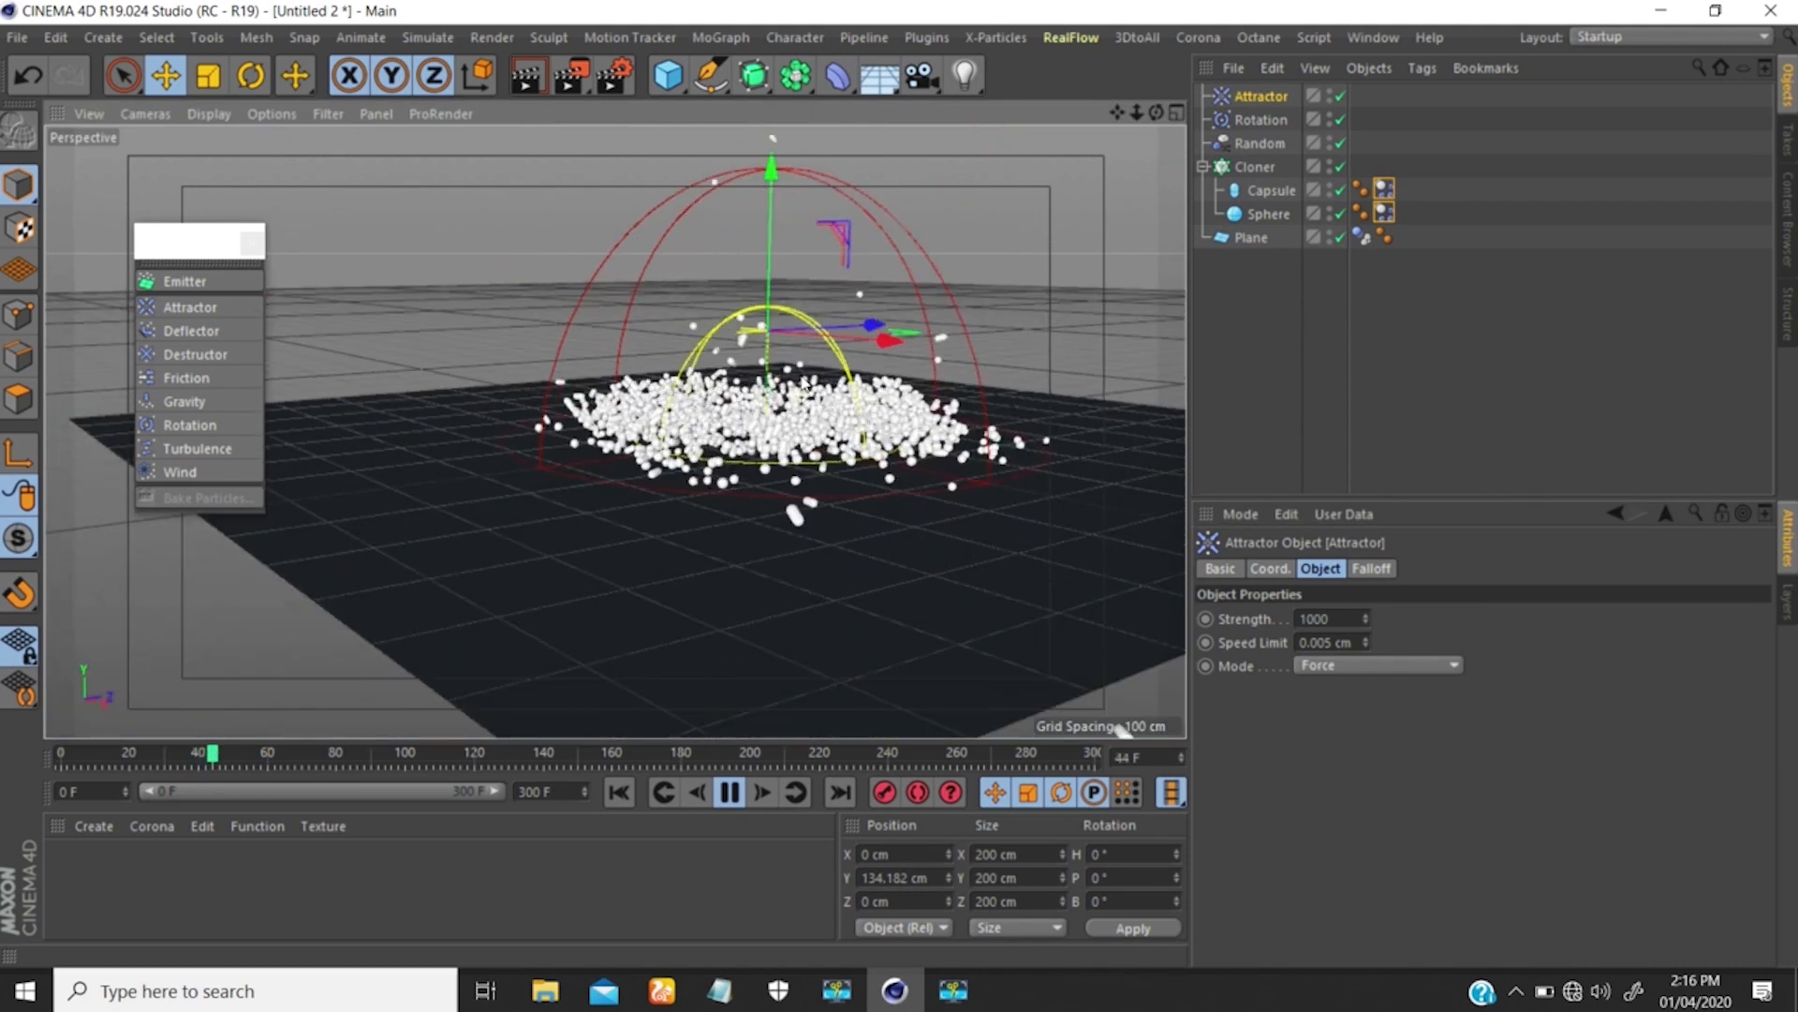
Set the Attractor's mode back to Acceleration and restart the simulation from the first frame.
click(1369, 665)
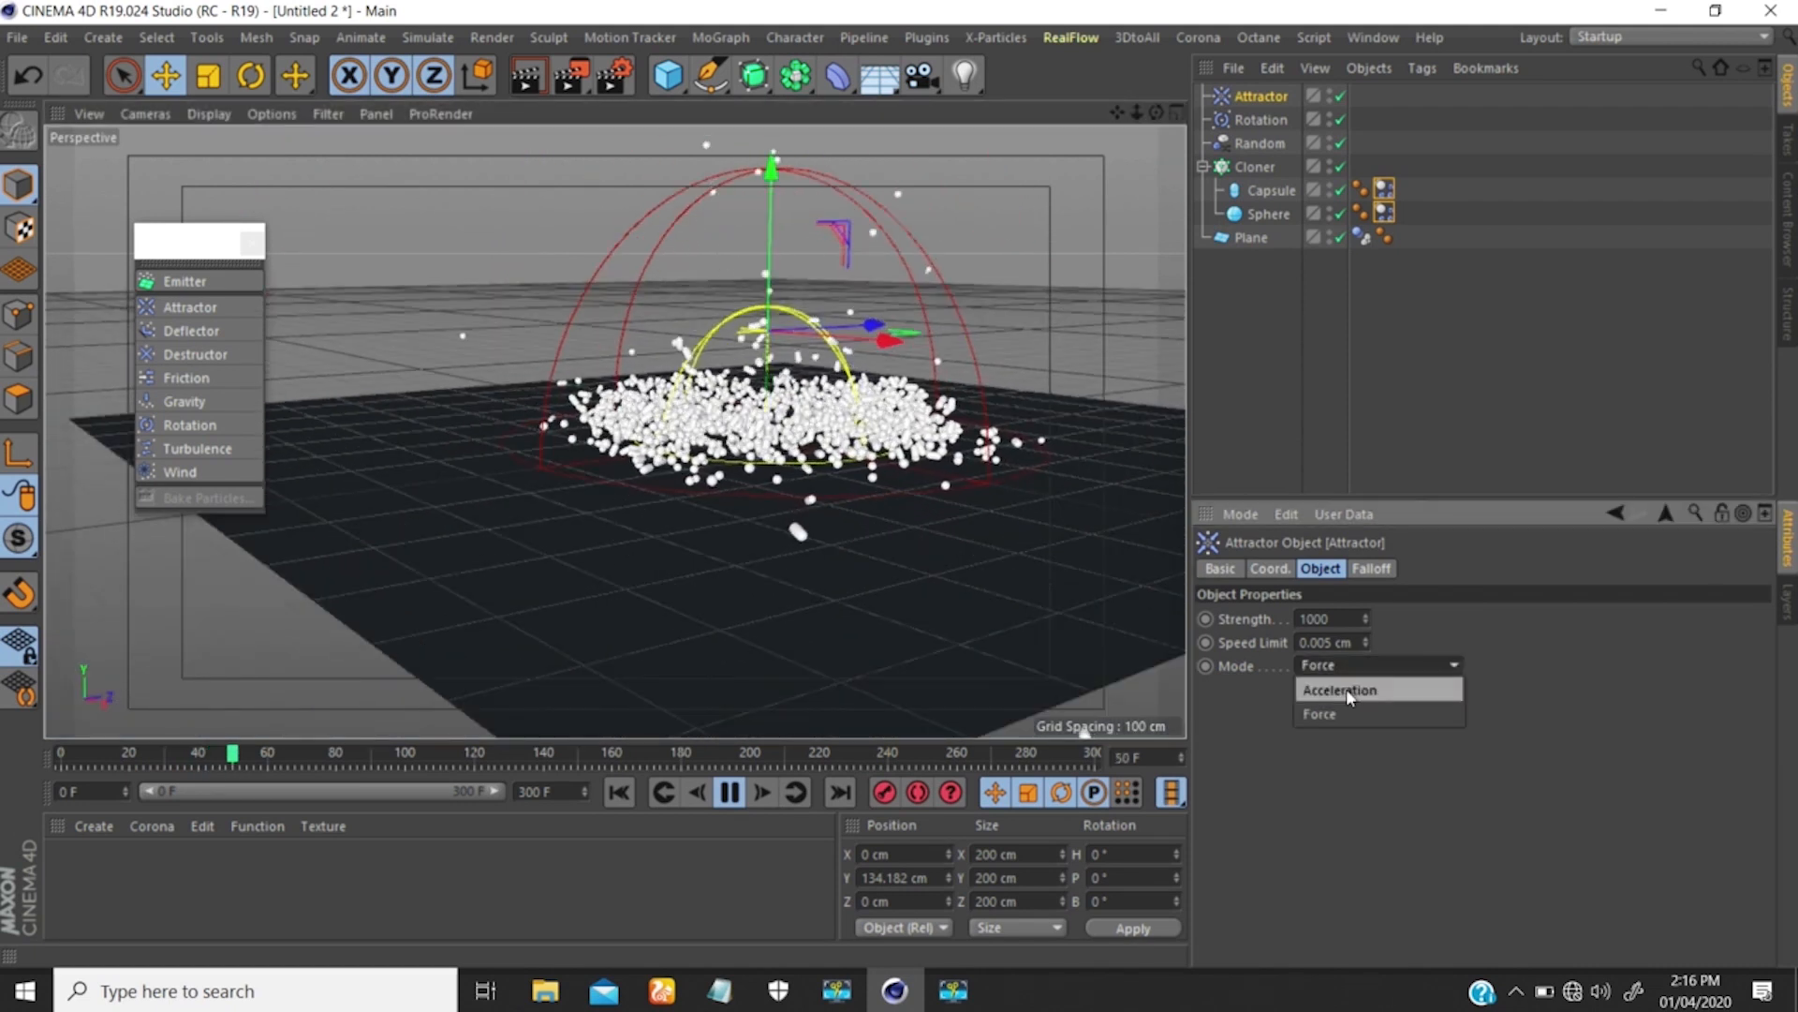
click(1346, 689)
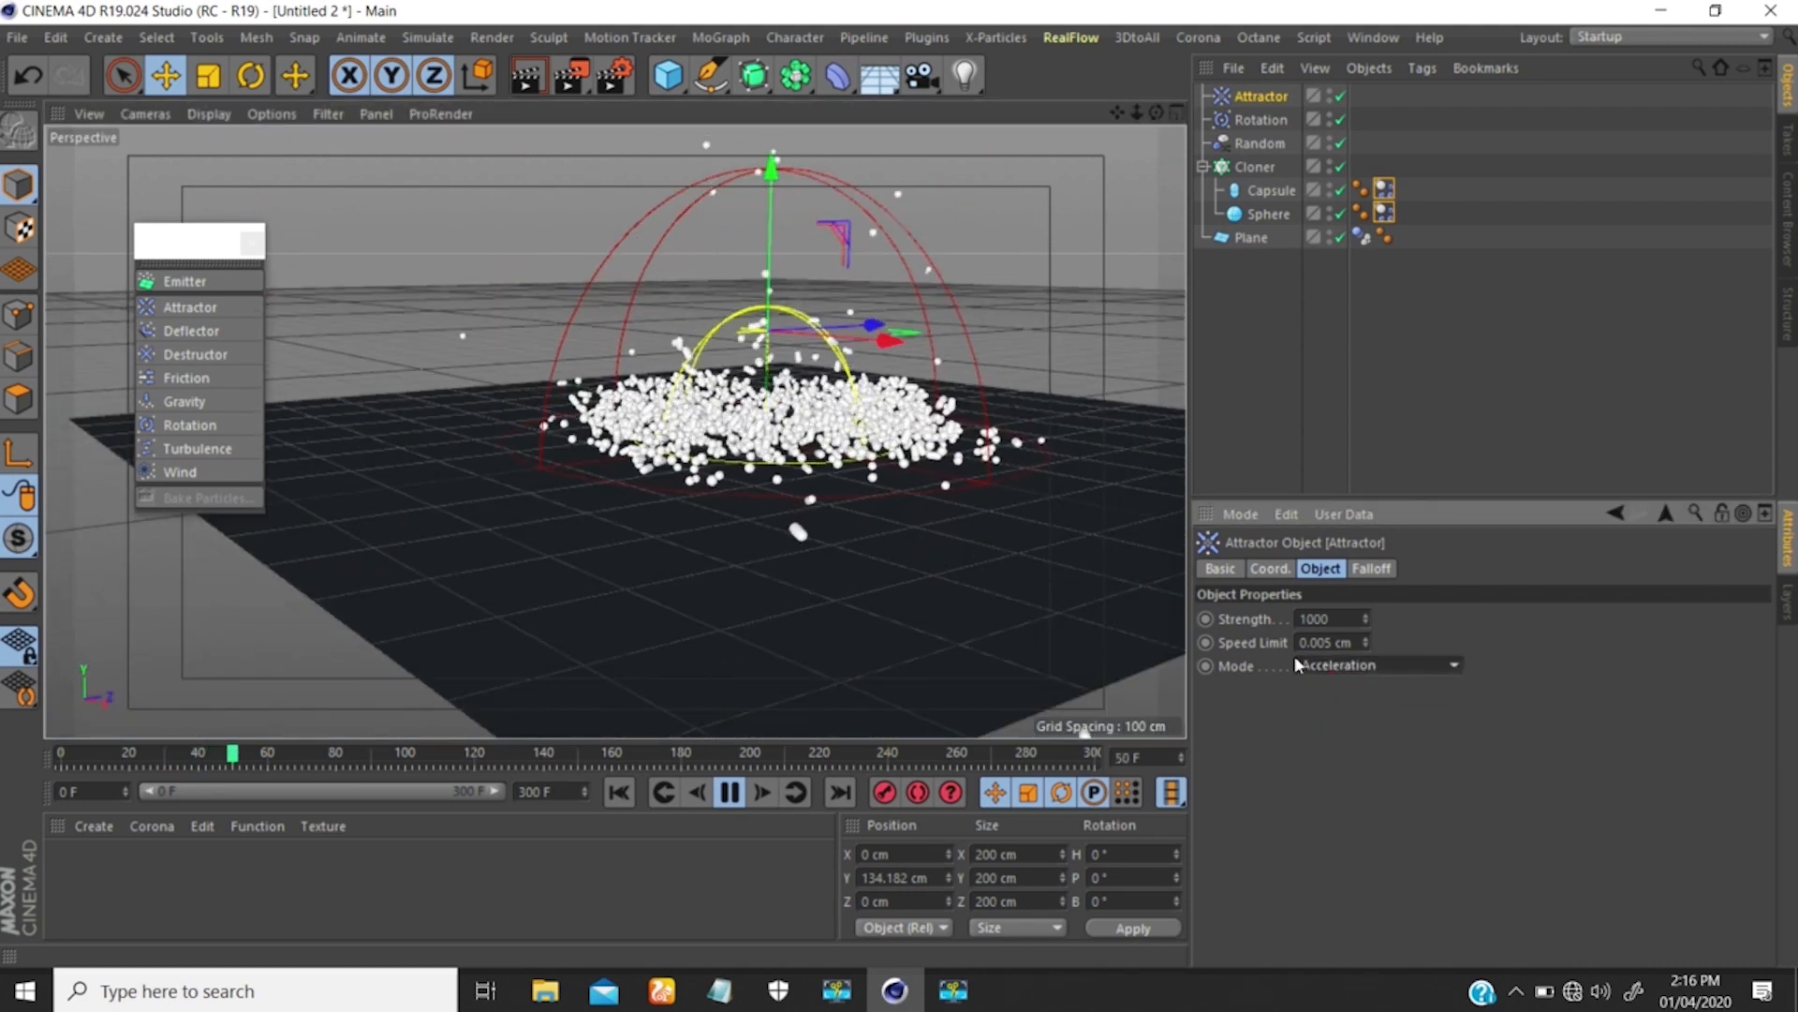
click(730, 792)
click(619, 792)
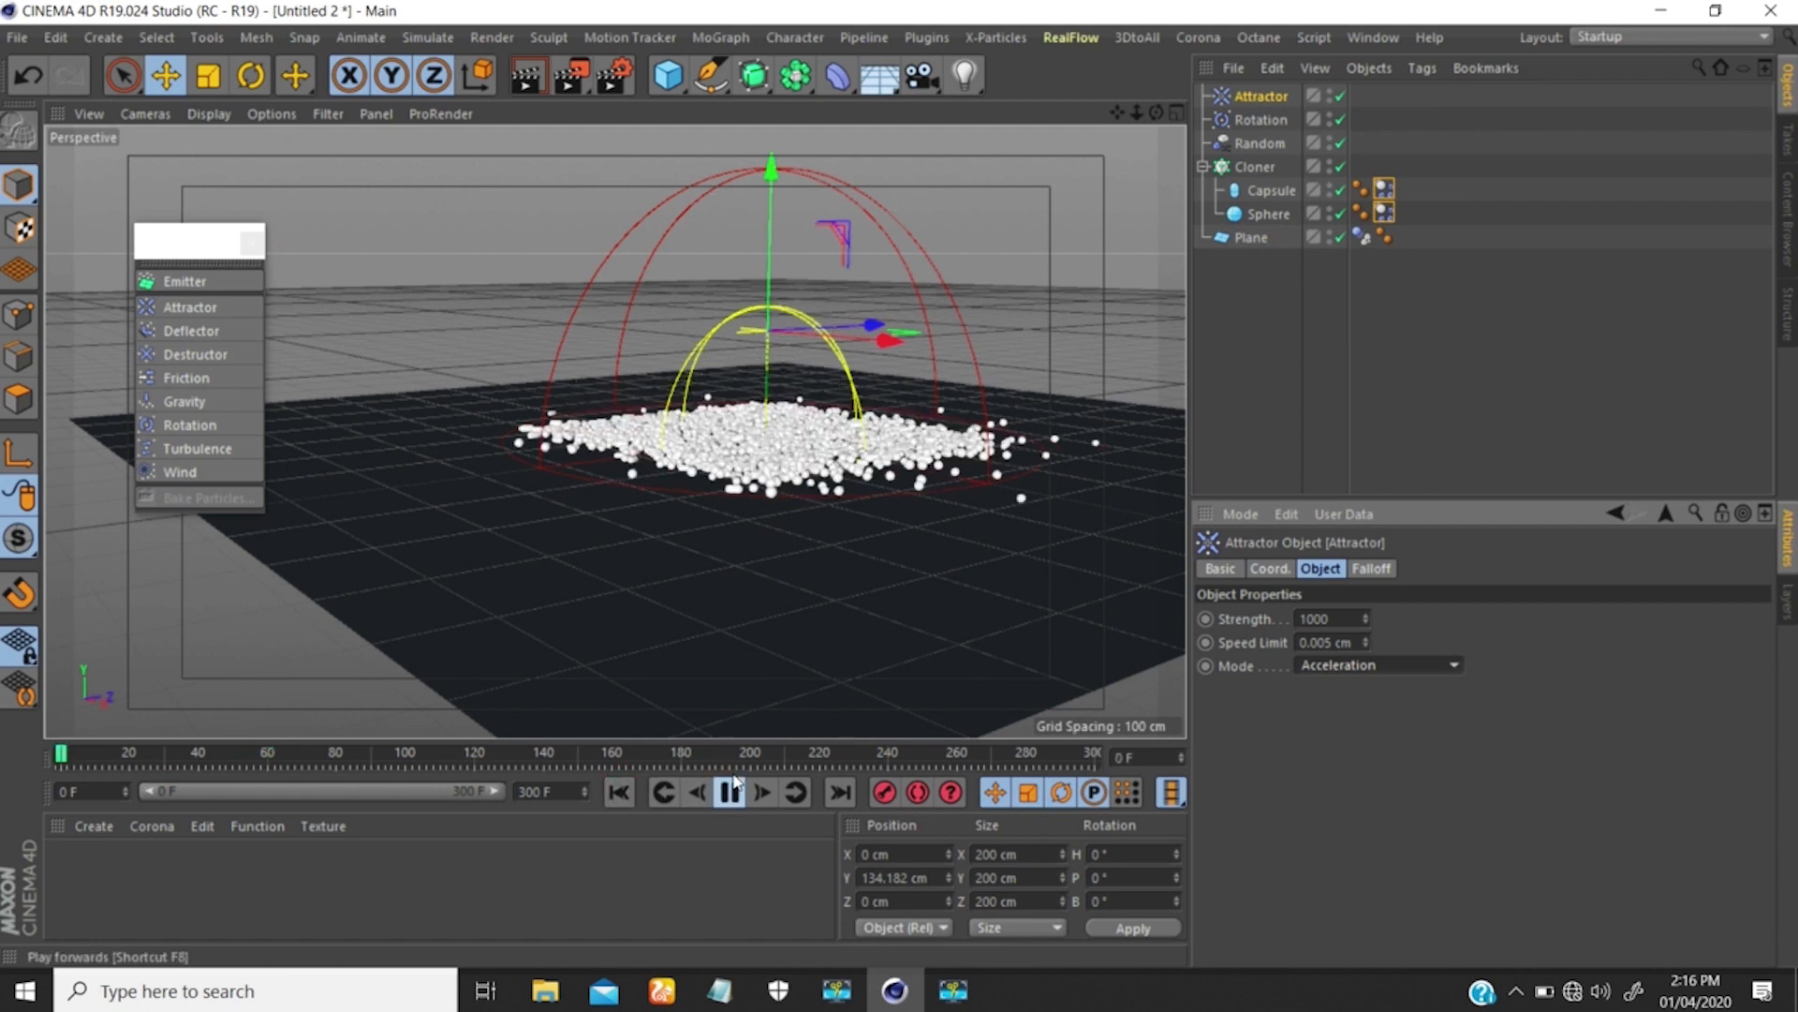
Set the Attractor's strength to 10000 and its speed limit to 100 cm, viewing the simulated clones closer up.
drag(1336, 644, 1298, 641)
click(1332, 619)
text(0)
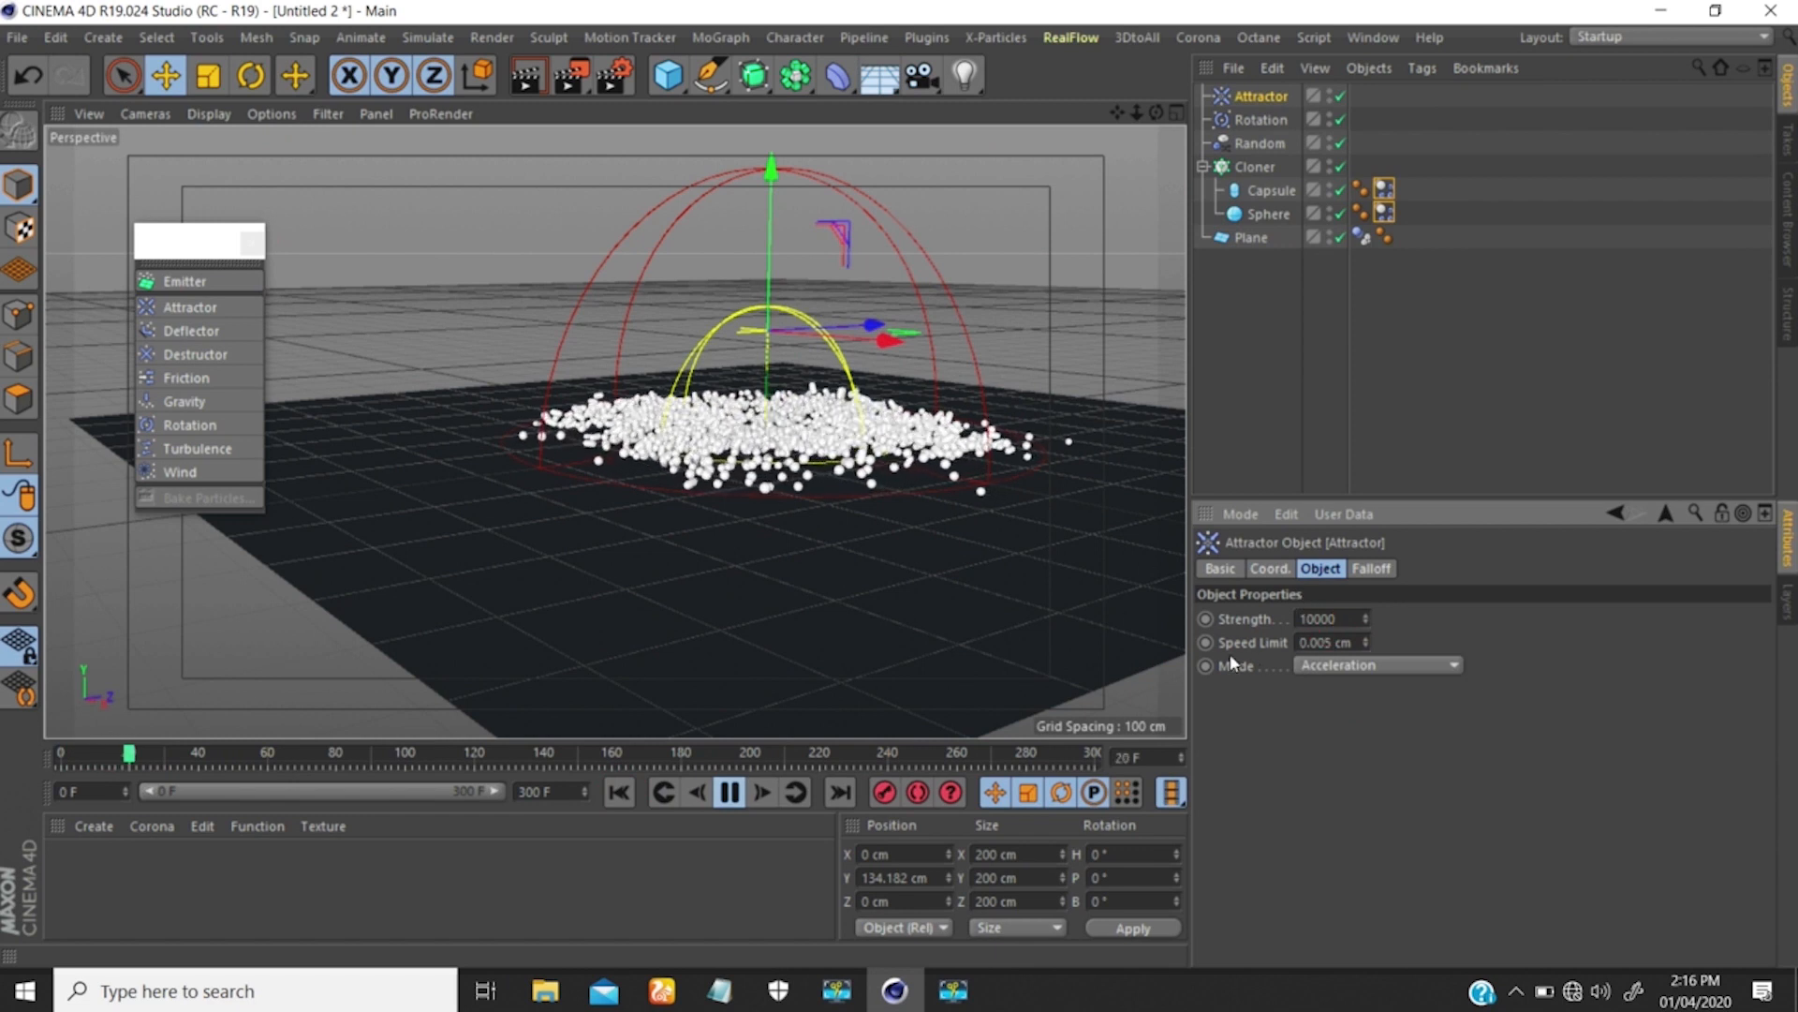
key(Tab)
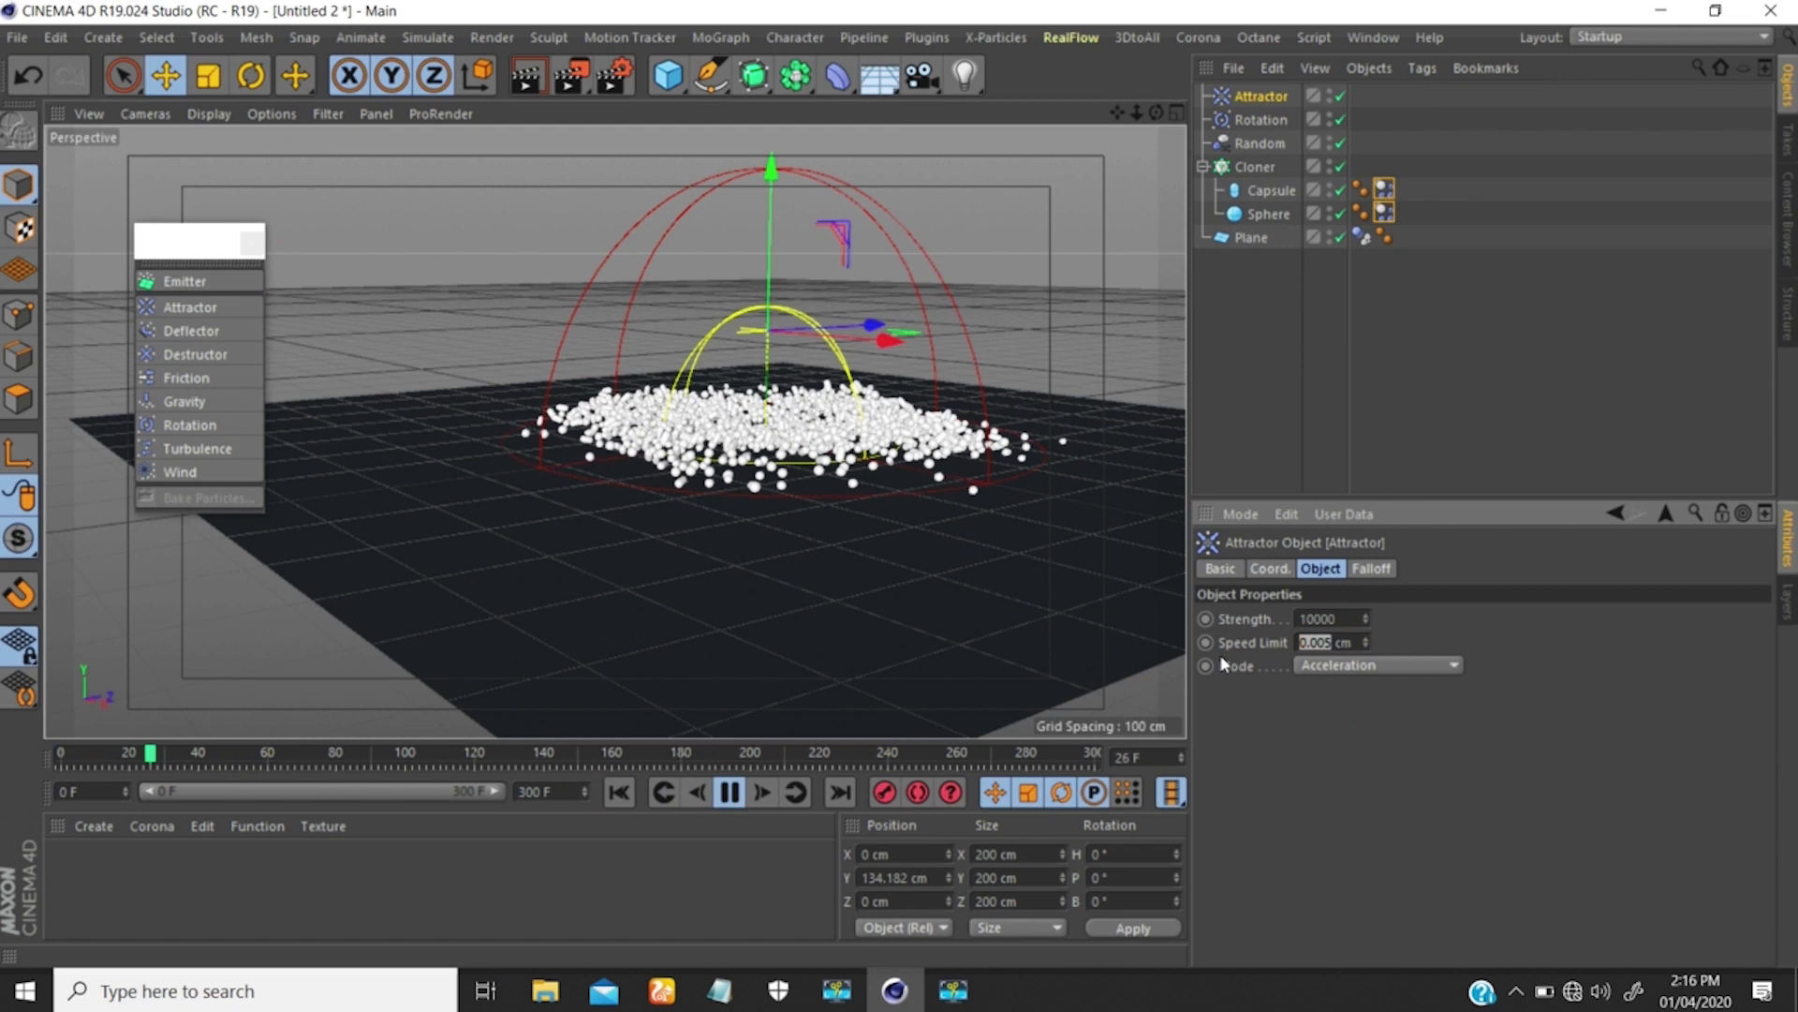
text(100)
key(Return)
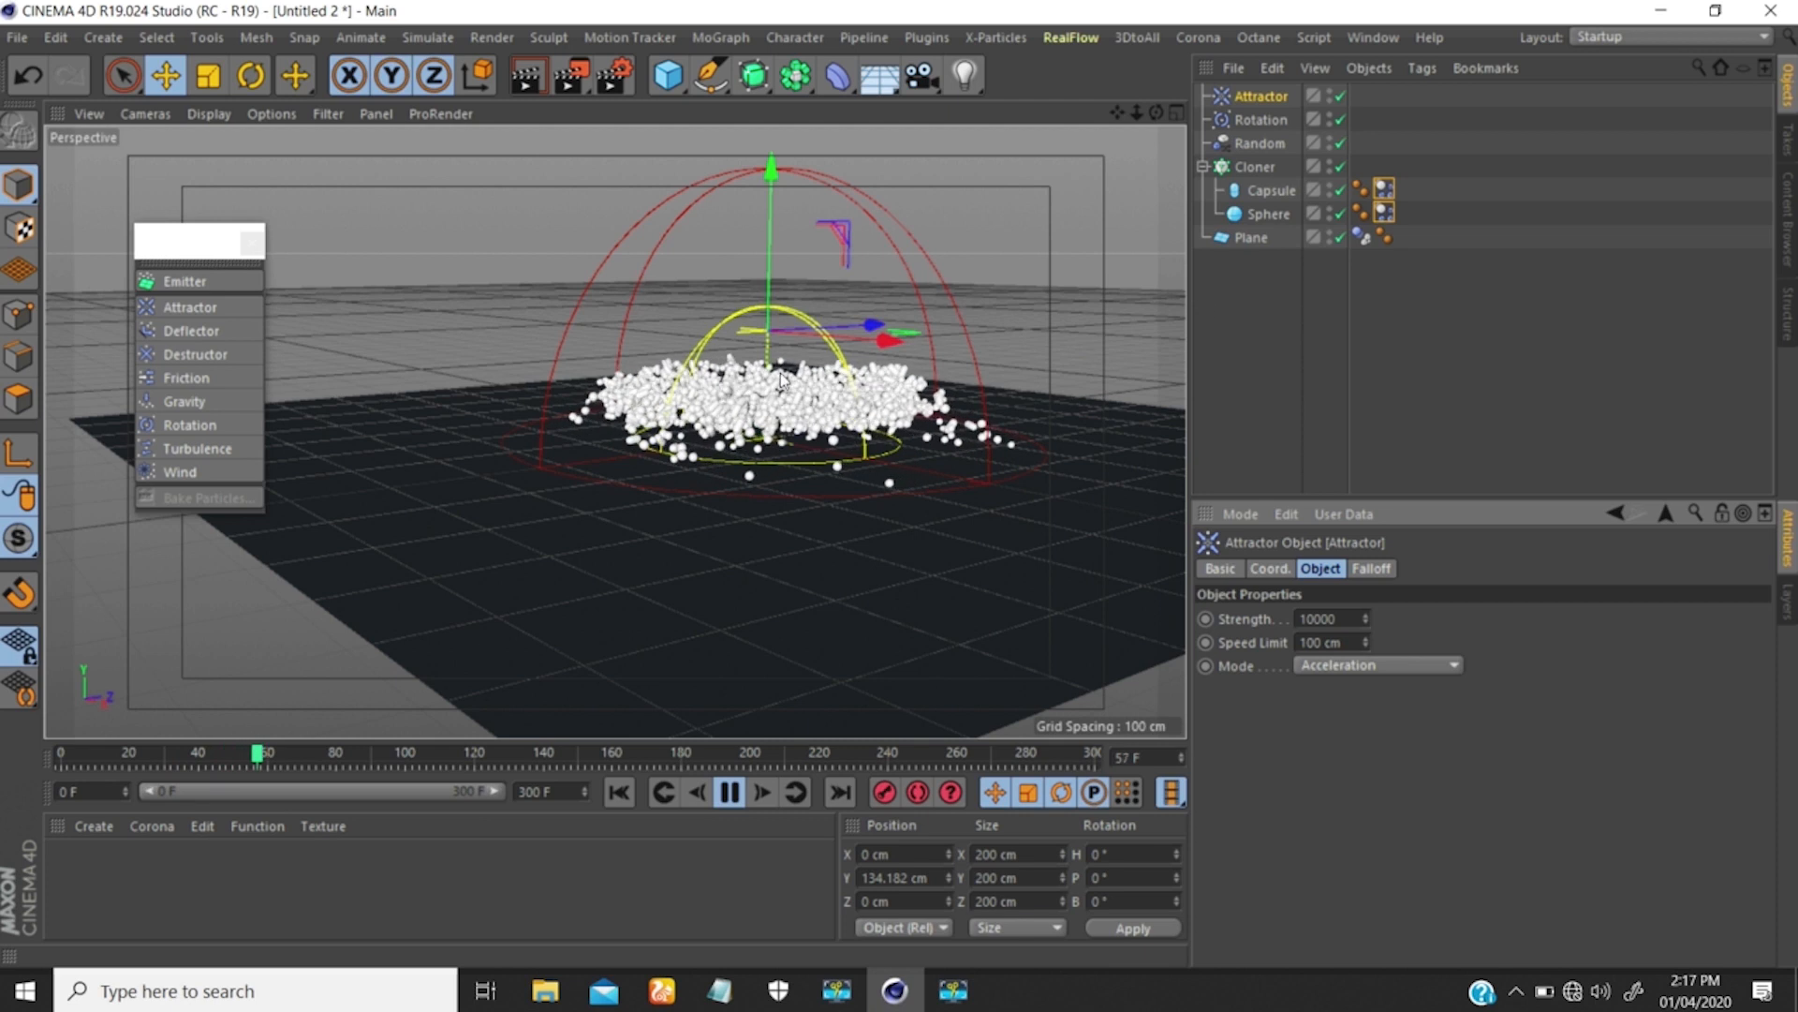
scroll(798, 346, up, 2)
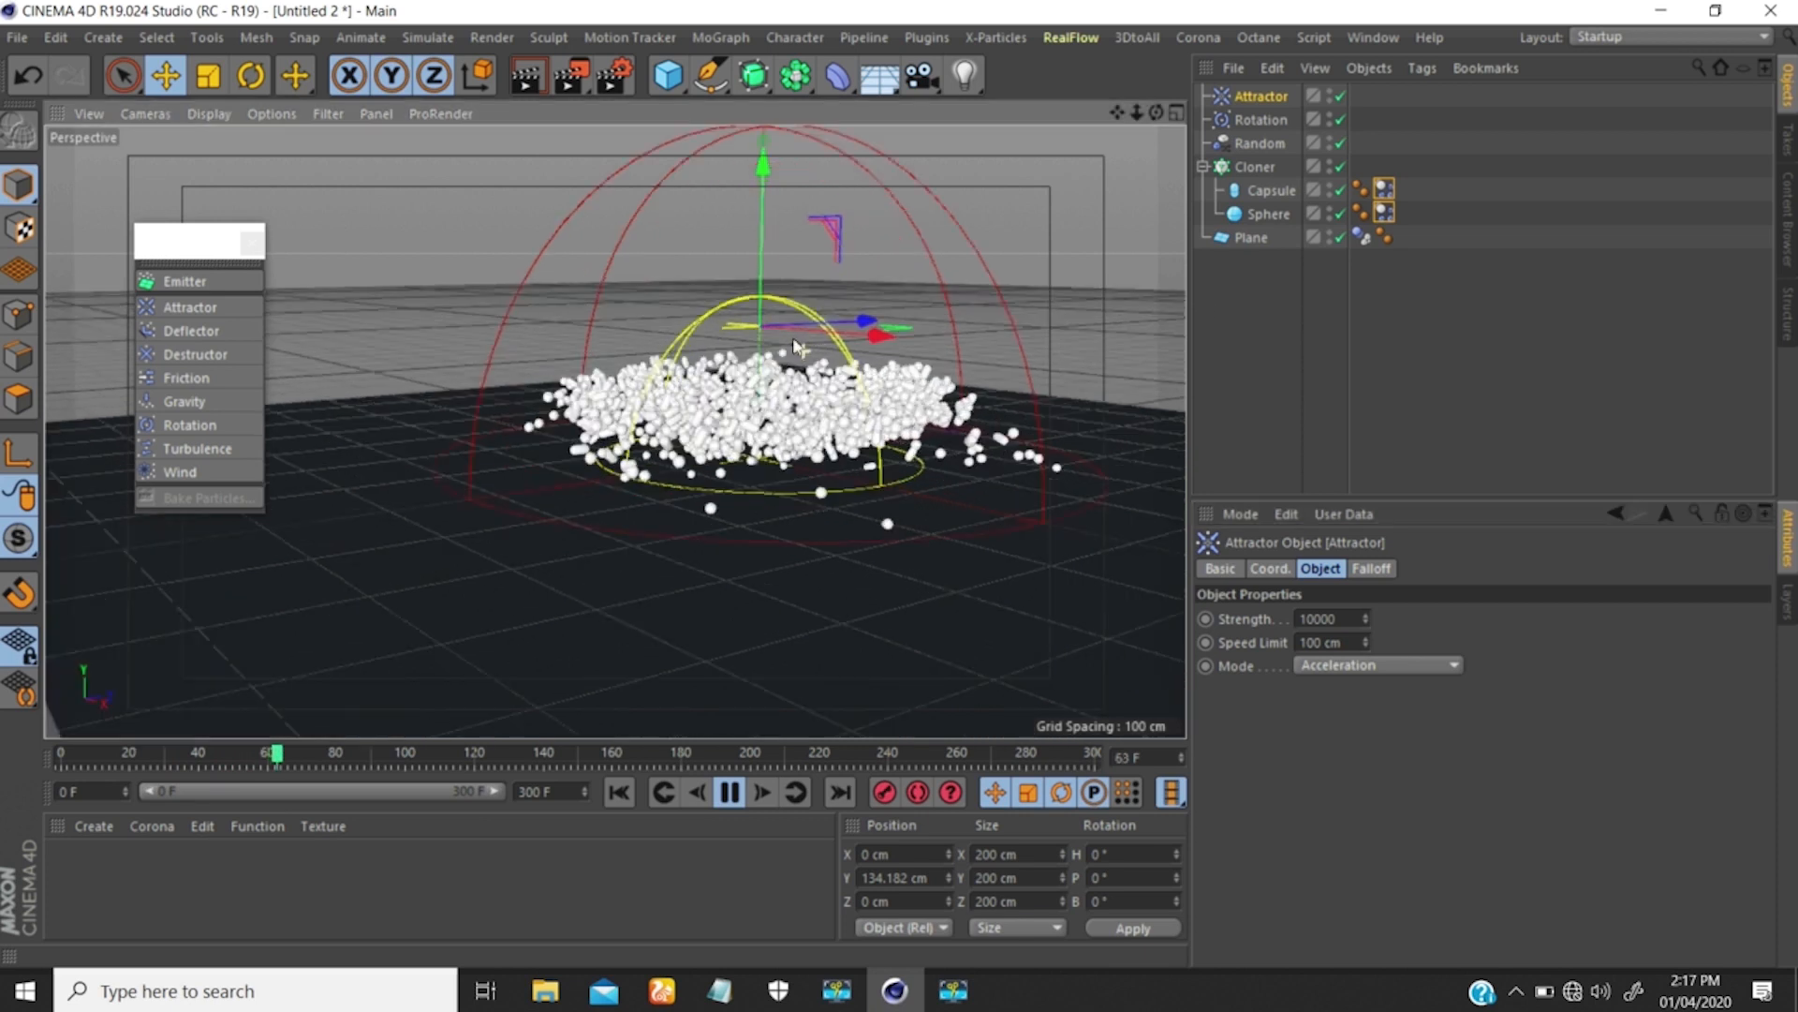
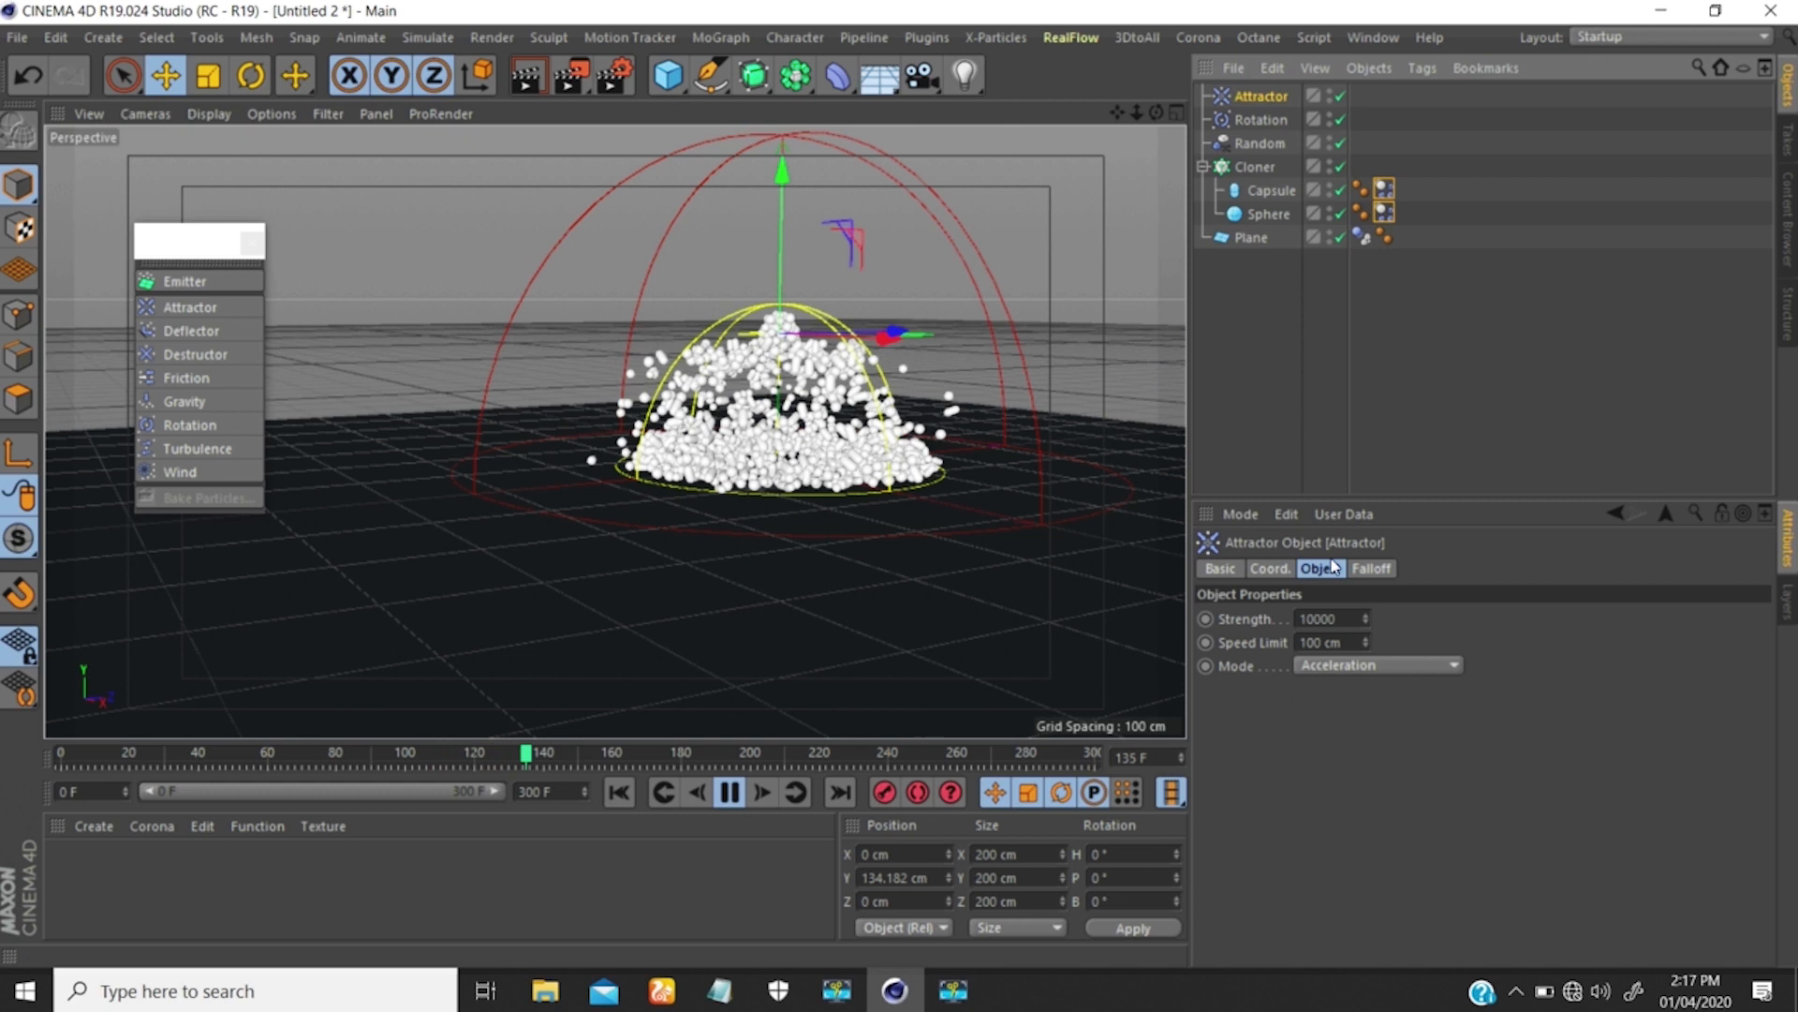
Set the Attractor's falloff shape to Sphere and return the simulation to the first frame.
click(1370, 567)
click(1343, 619)
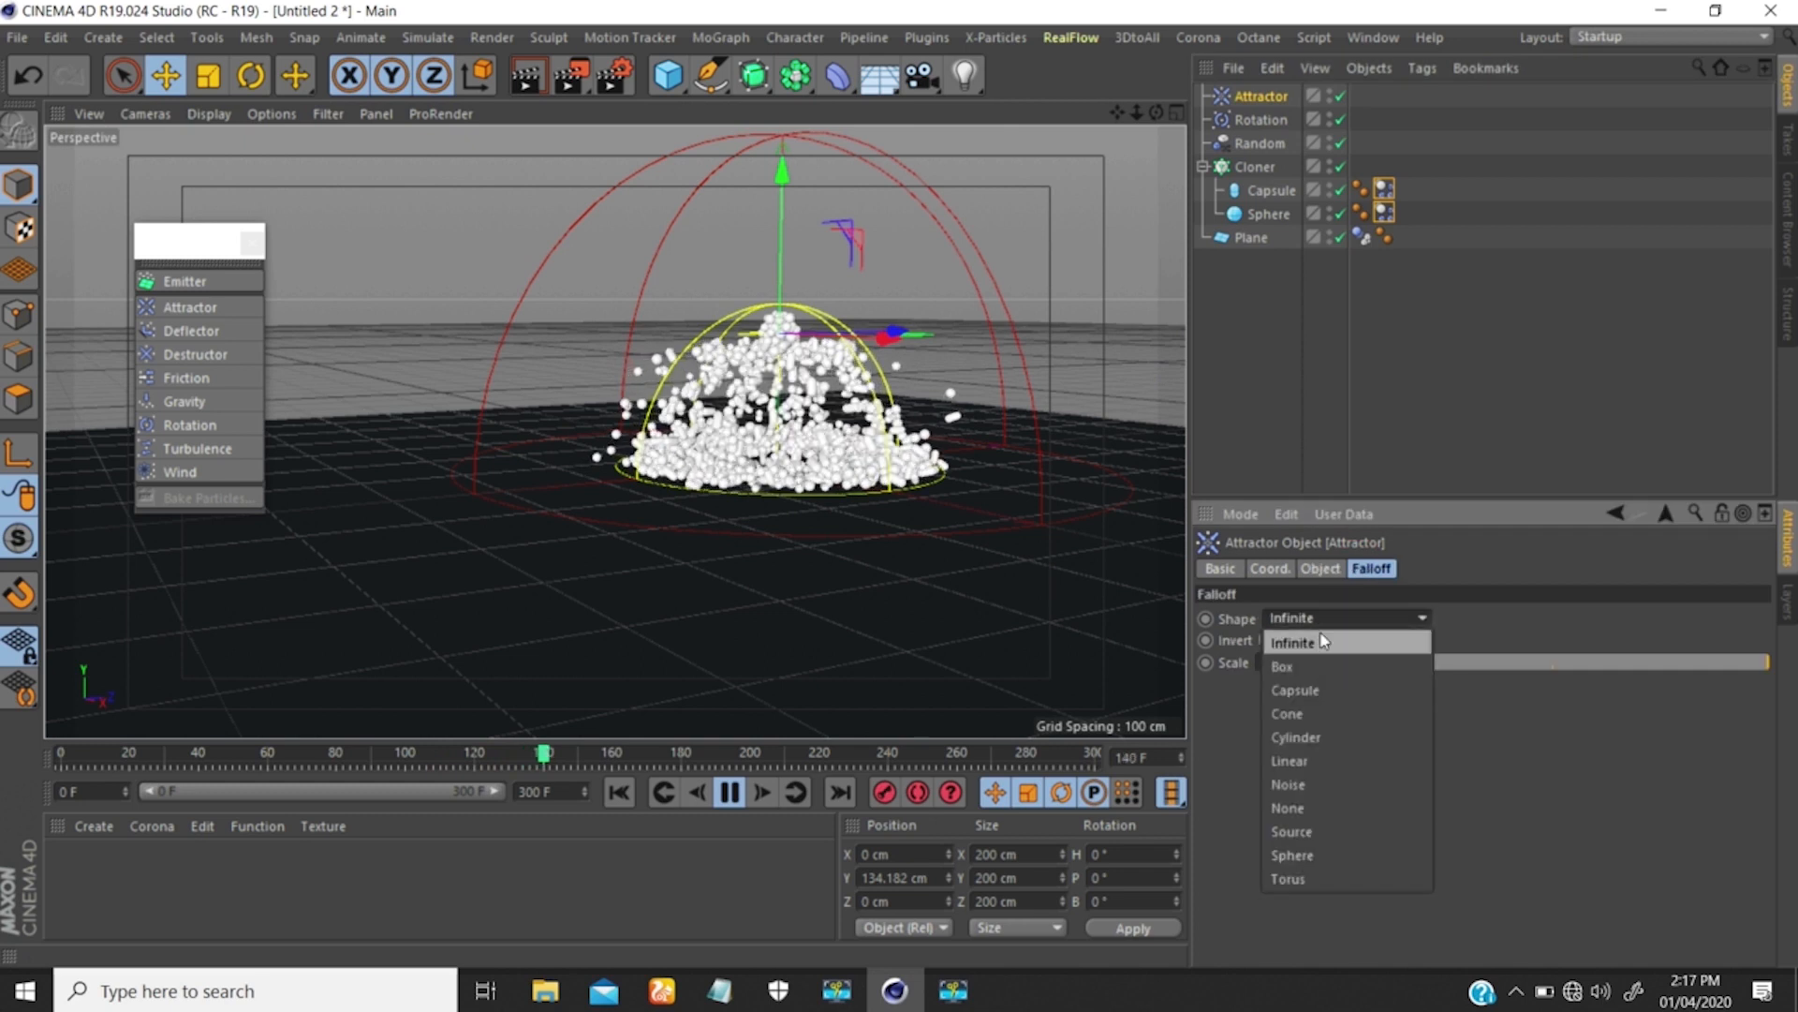
click(1297, 855)
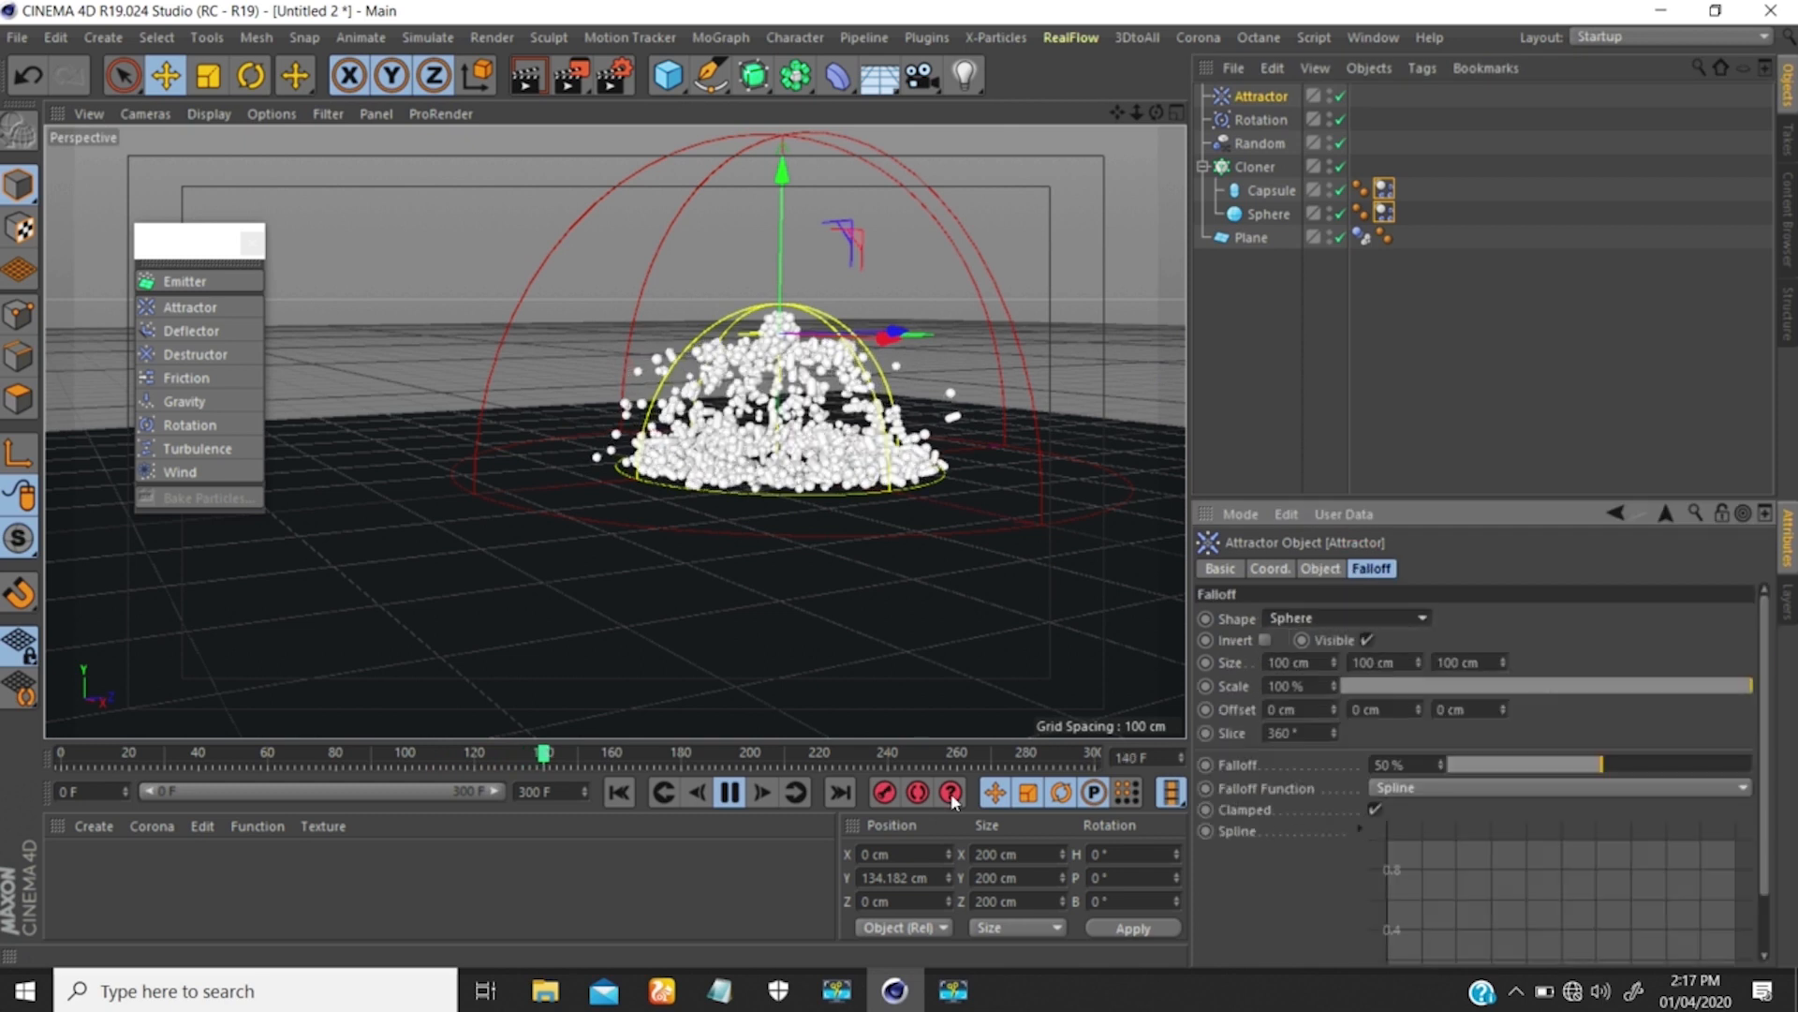
click(730, 792)
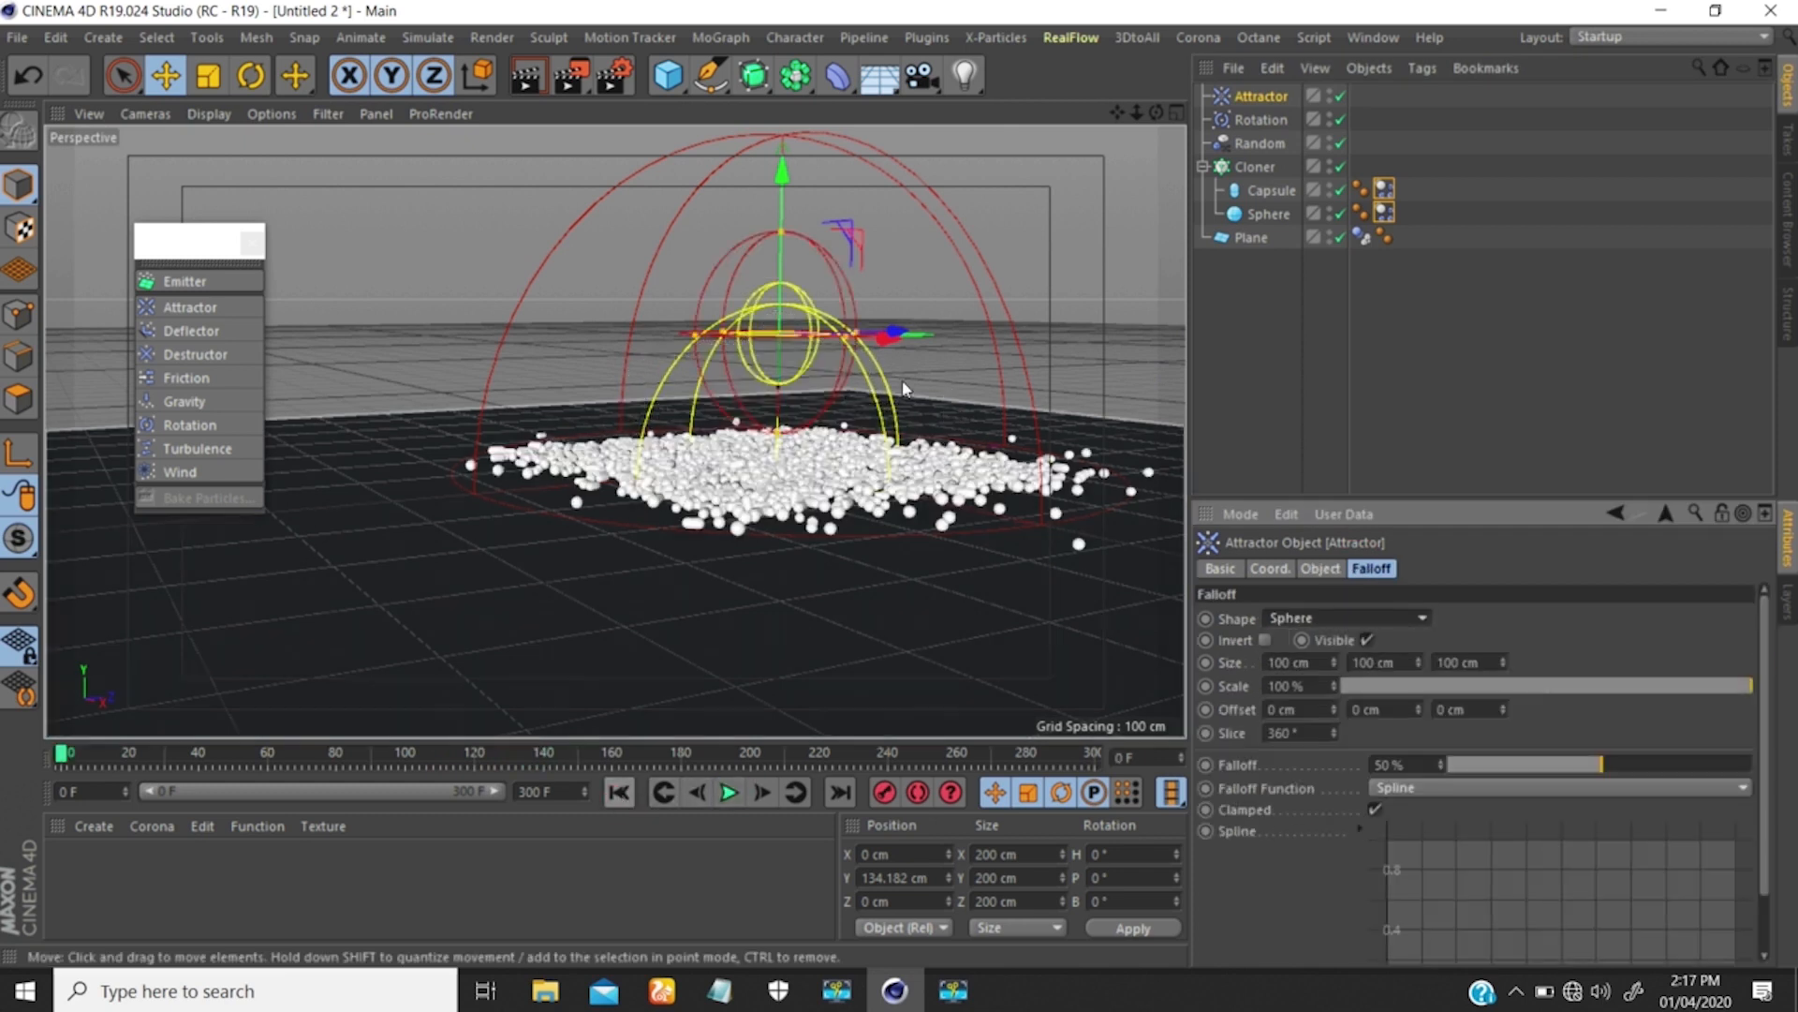
Scale the Attractor's spherical falloff up to about 391 cm across, undoing the first oversized attempt, and play the simulation.
key(t)
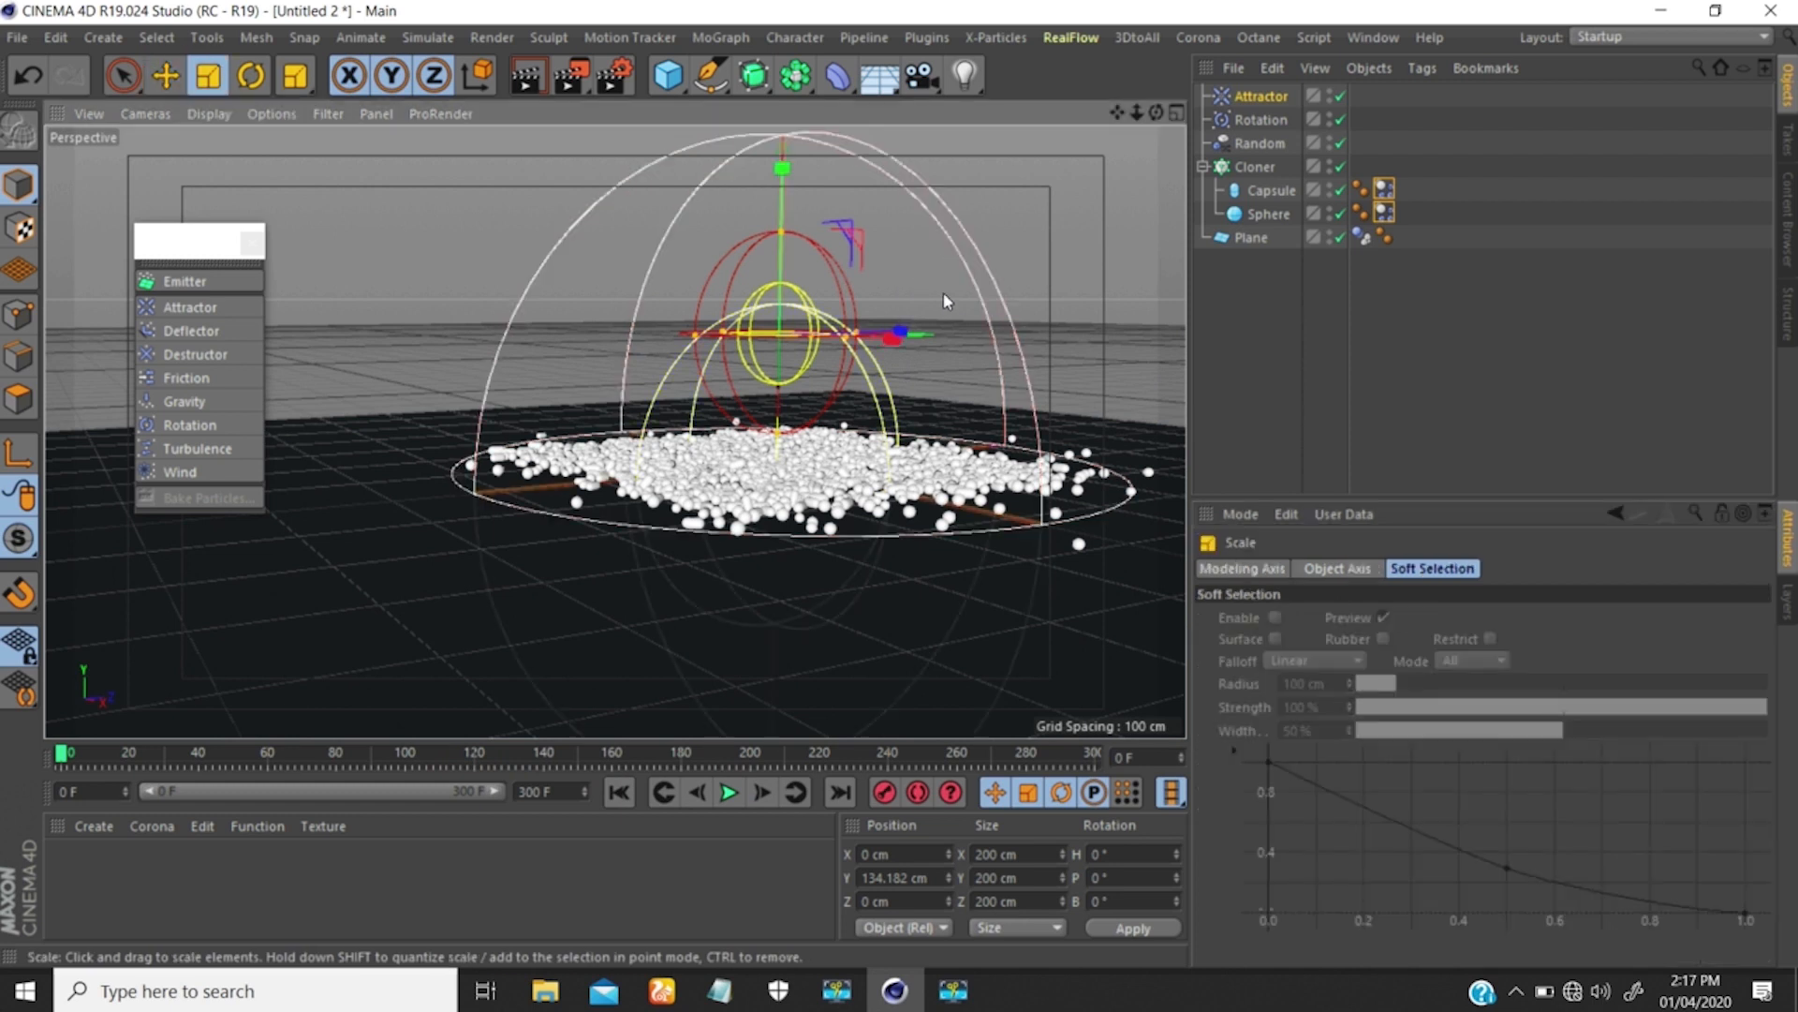
drag(905, 271, 1313, 577)
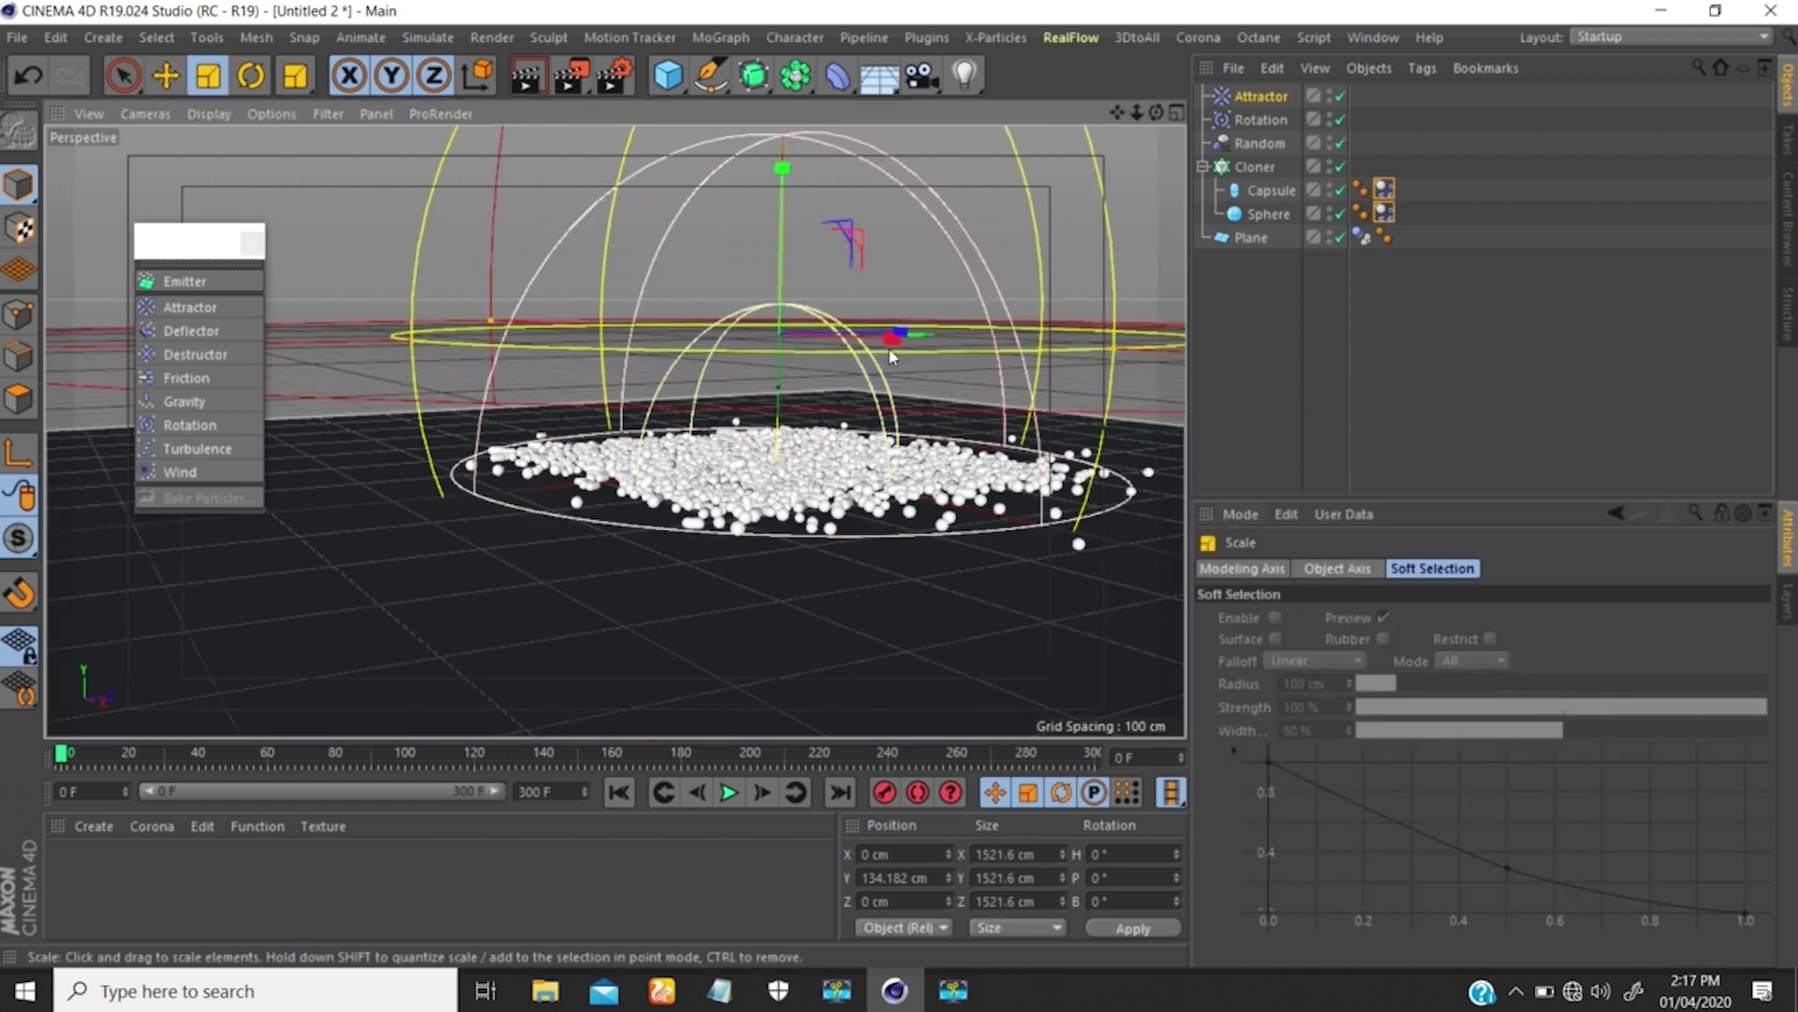
key(ctrl+z)
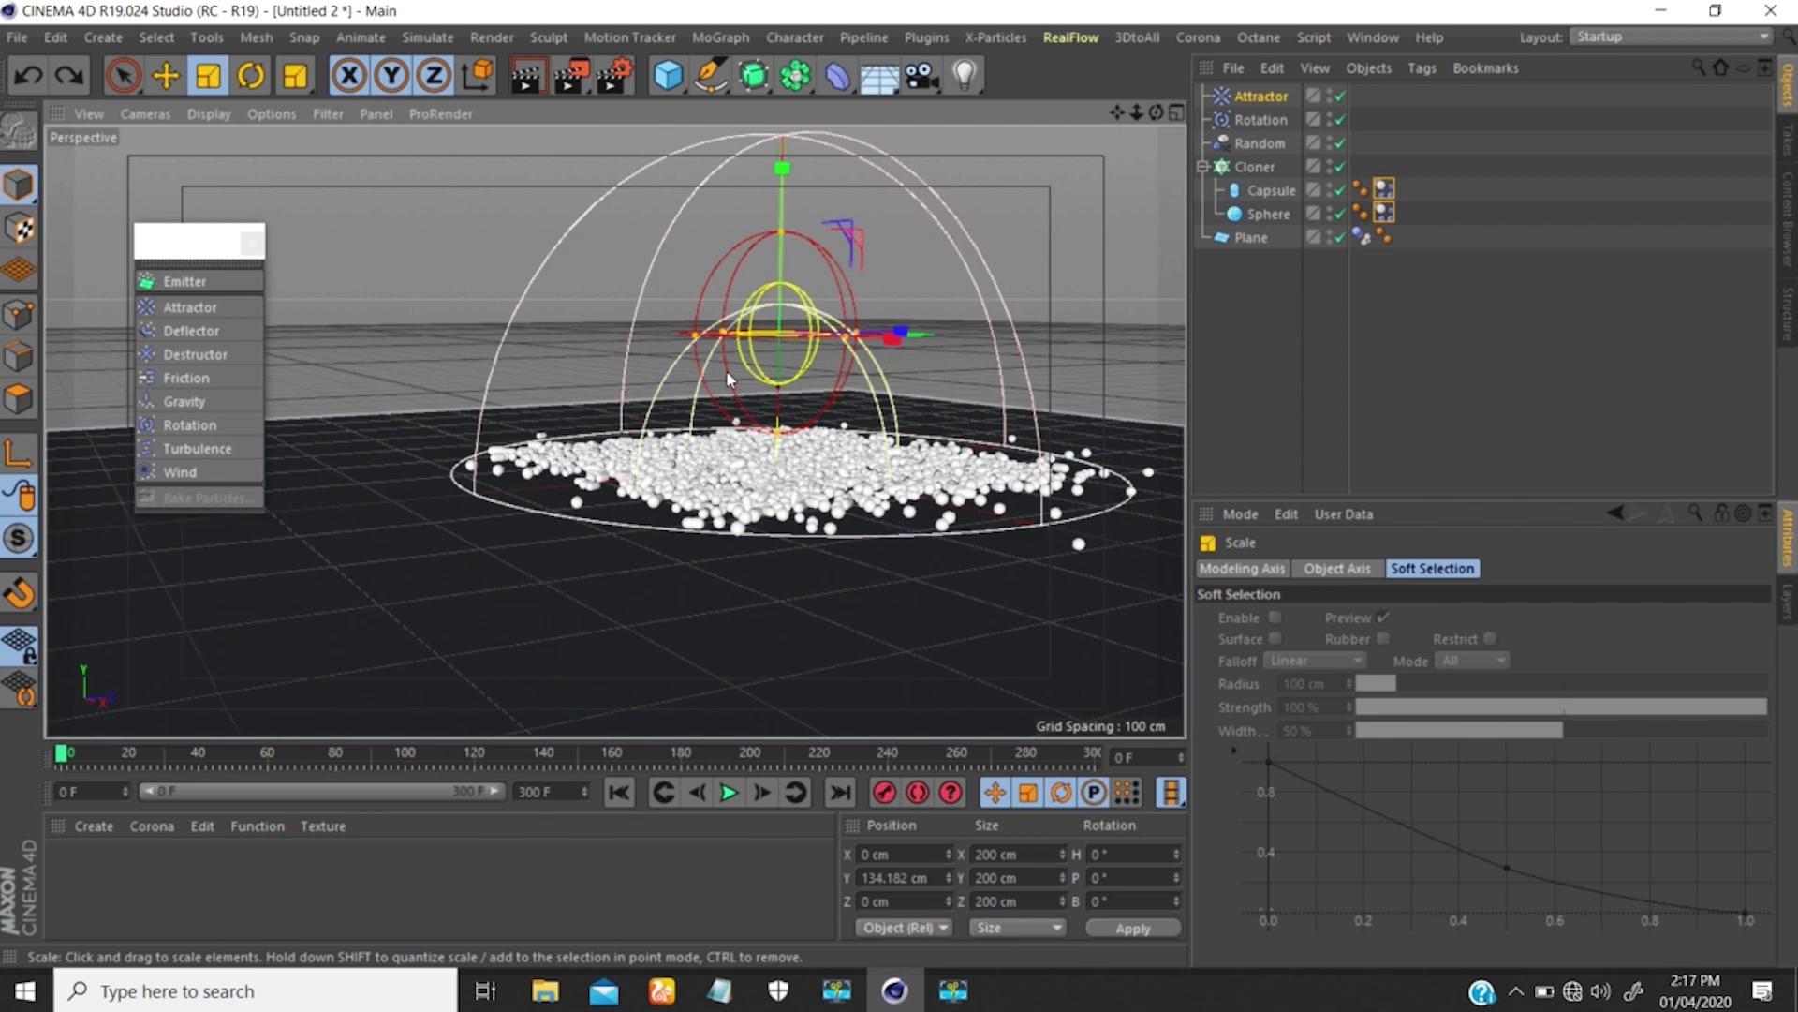
drag(727, 369, 914, 354)
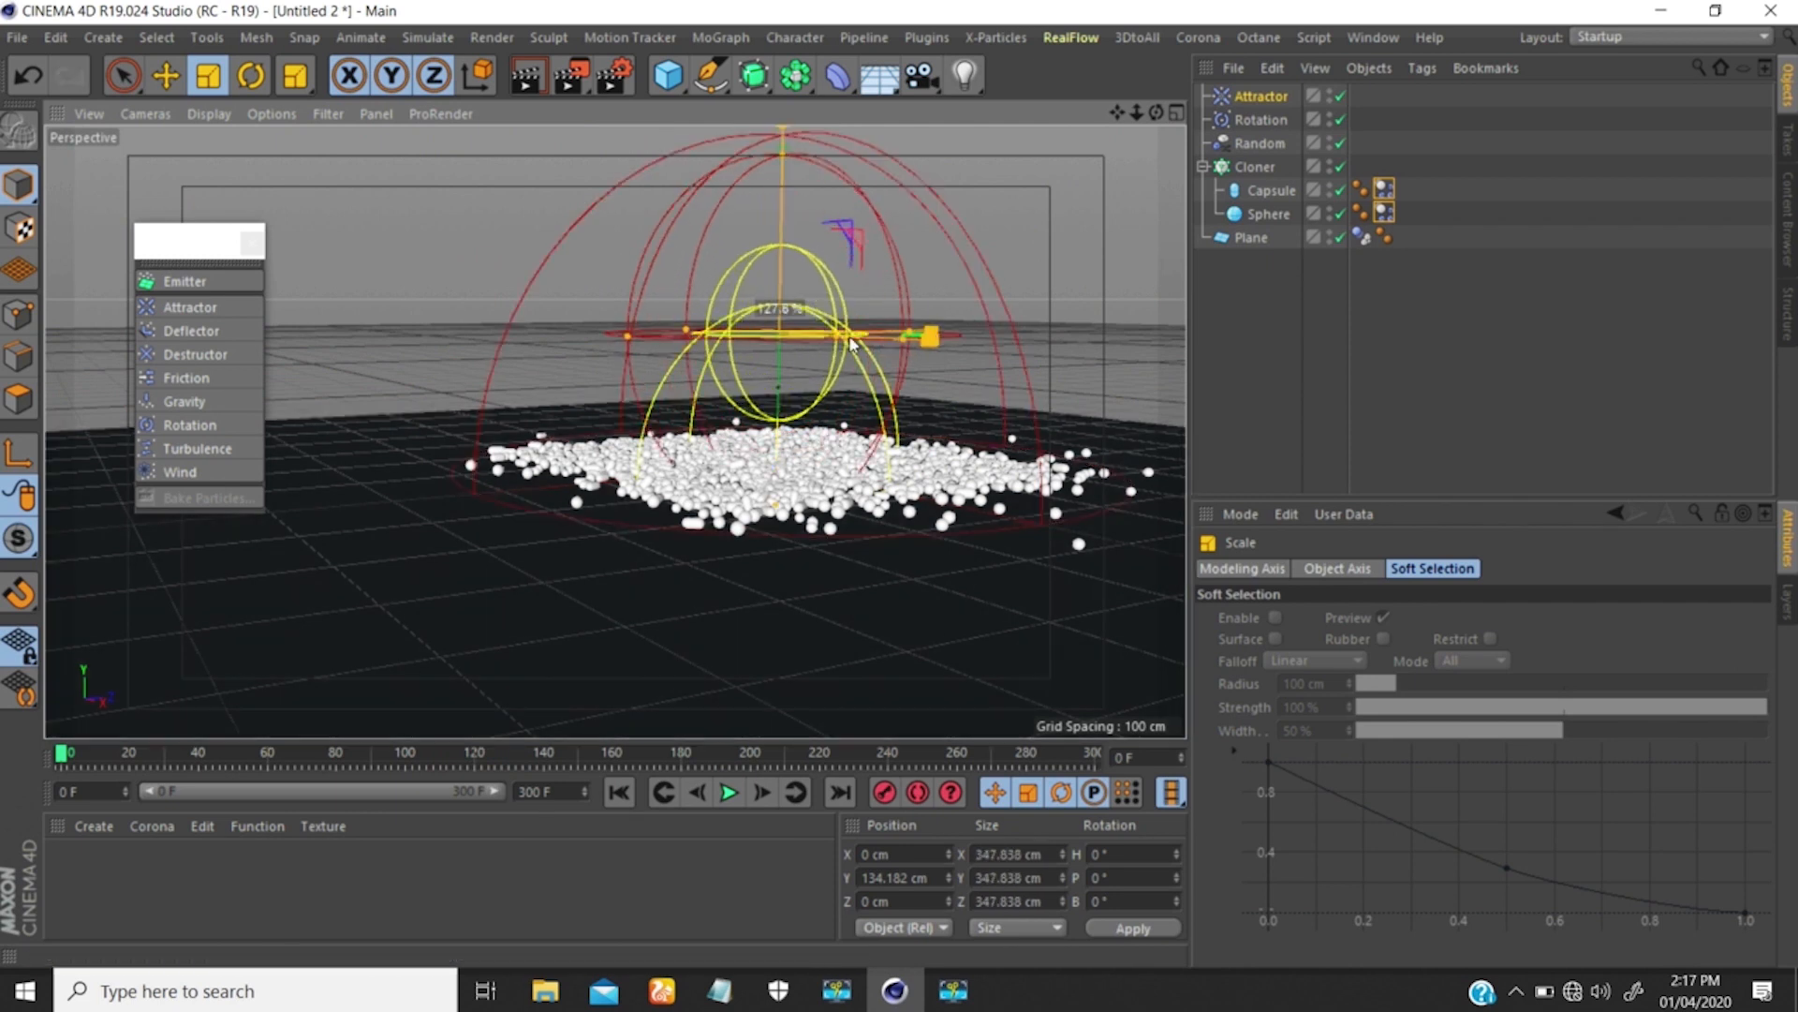
drag(677, 386, 767, 371)
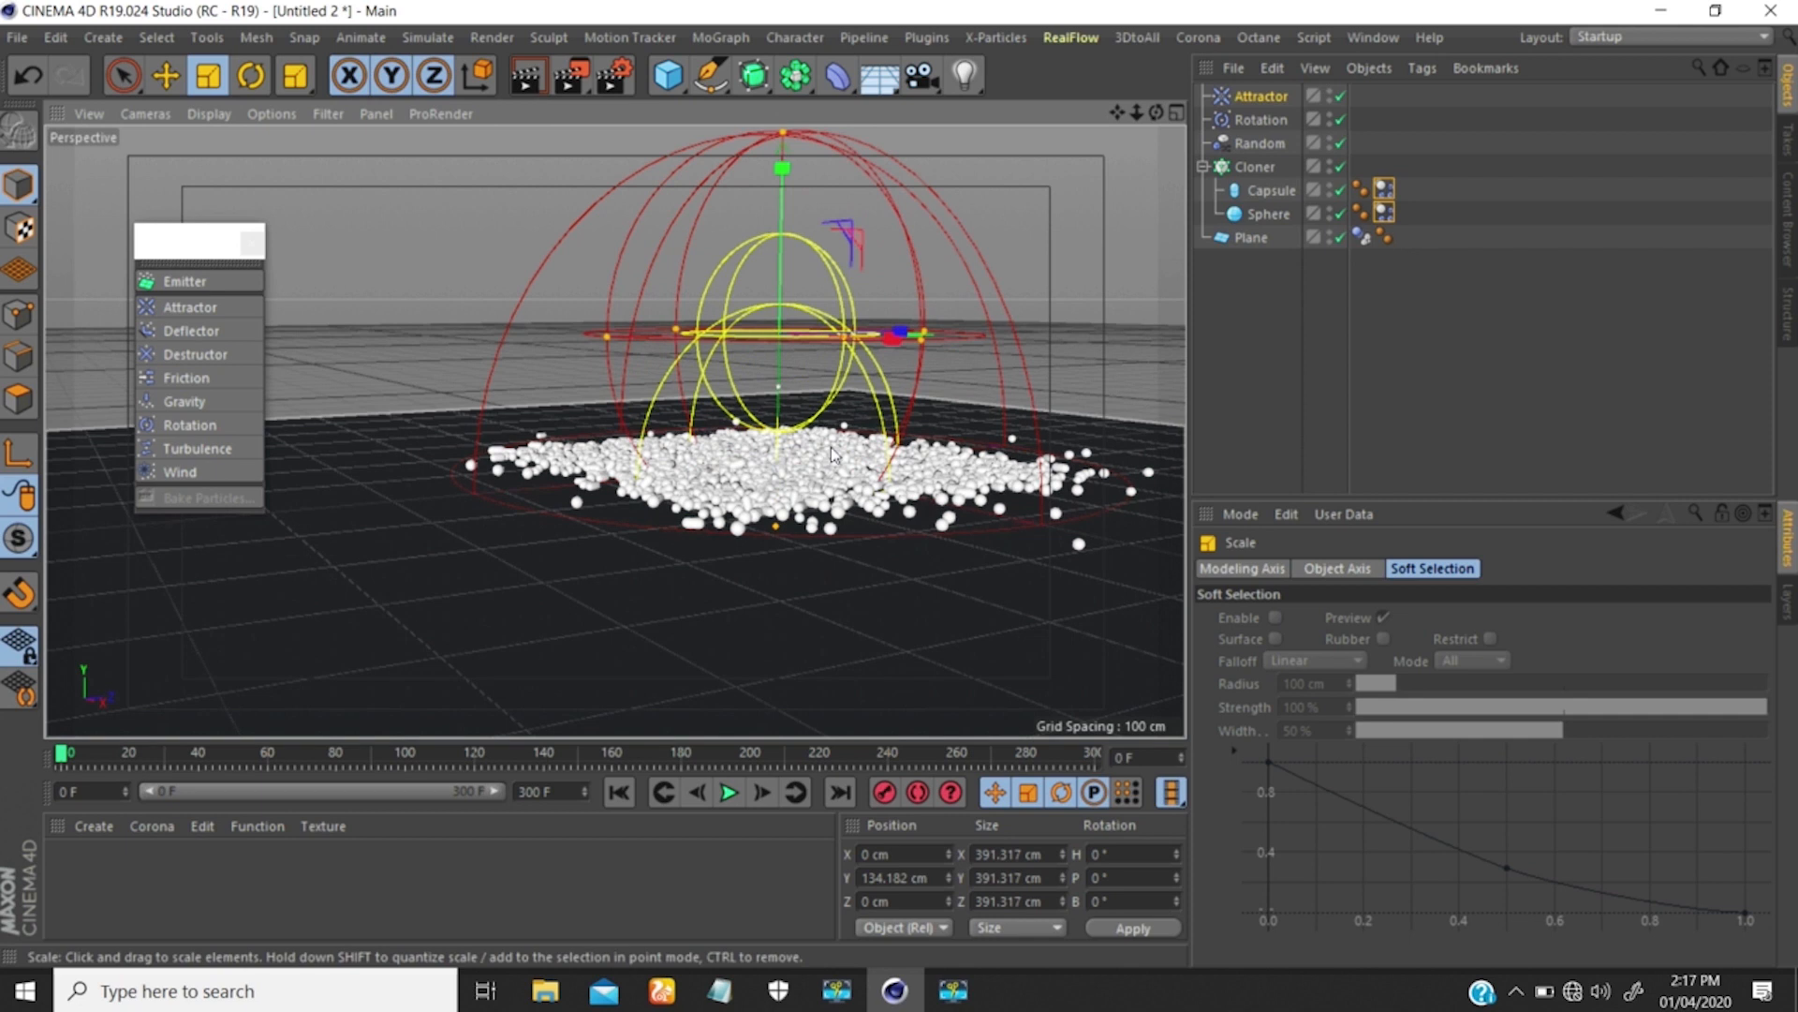
alt+drag(832, 448, 796, 492)
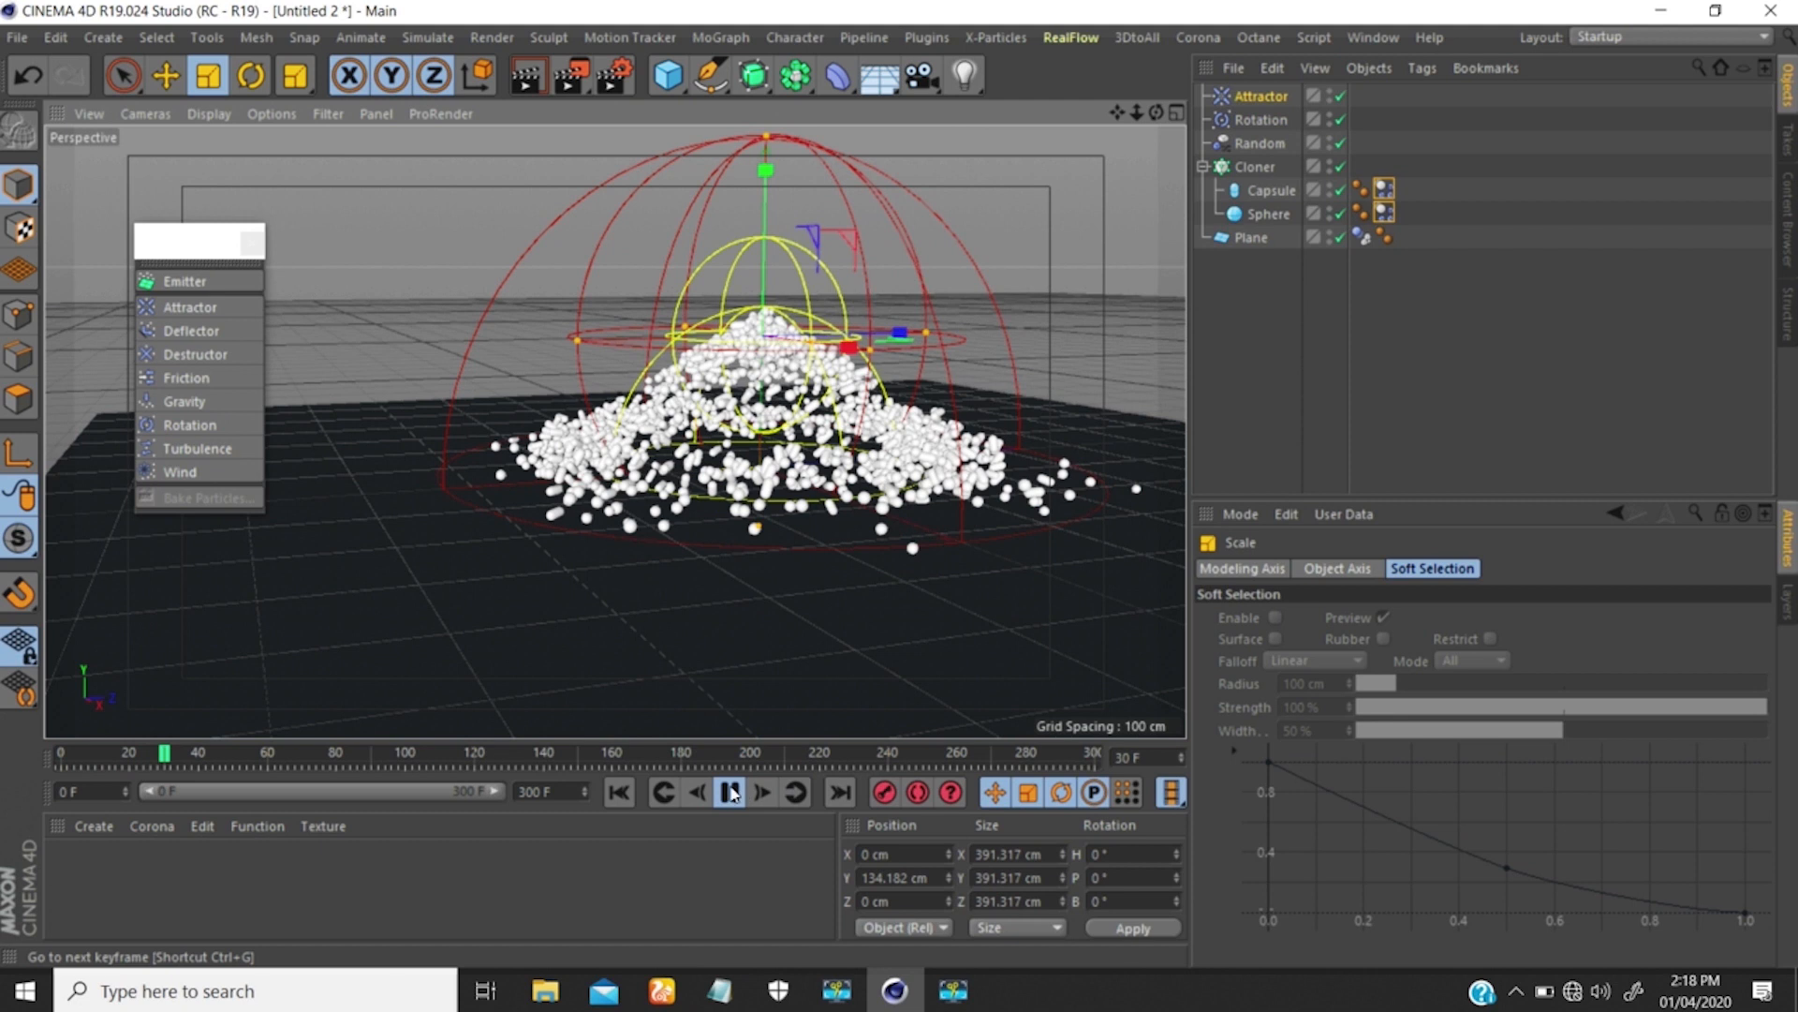
Scale the Attractor's falloff down to about 306 cm across, replay the simulation, and return to the first frame.
drag(894, 325, 797, 380)
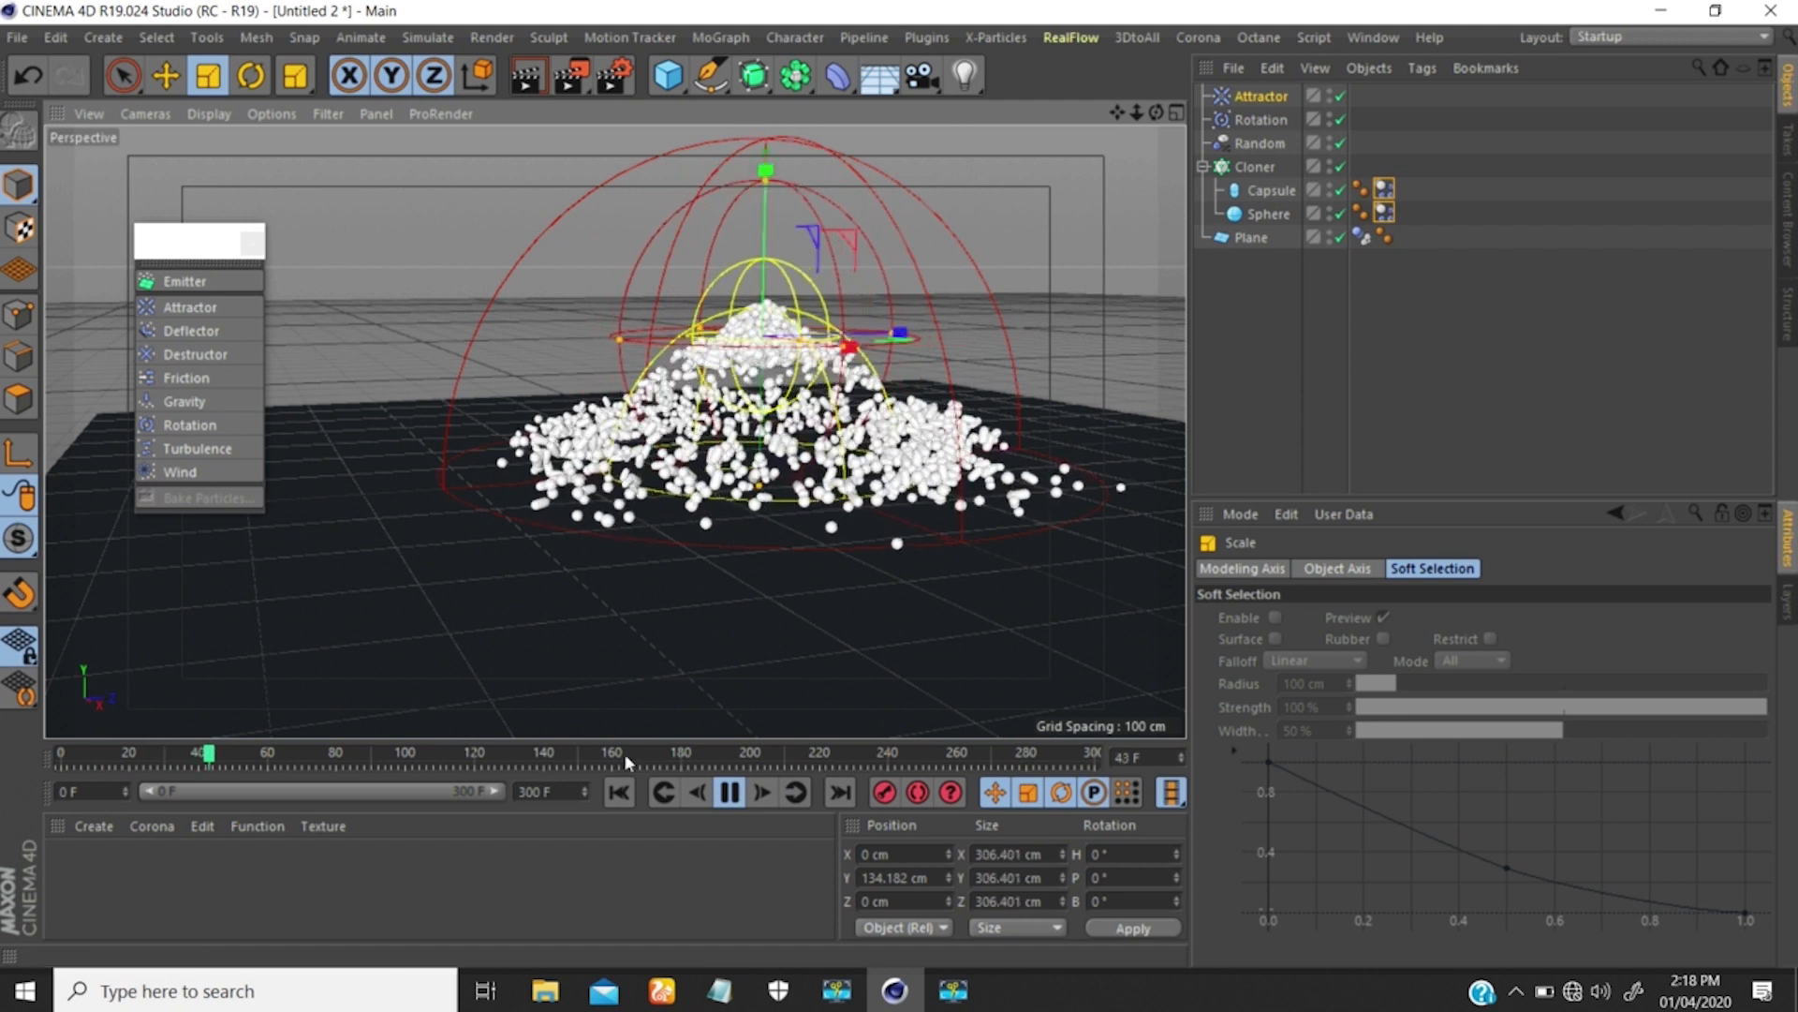
click(619, 791)
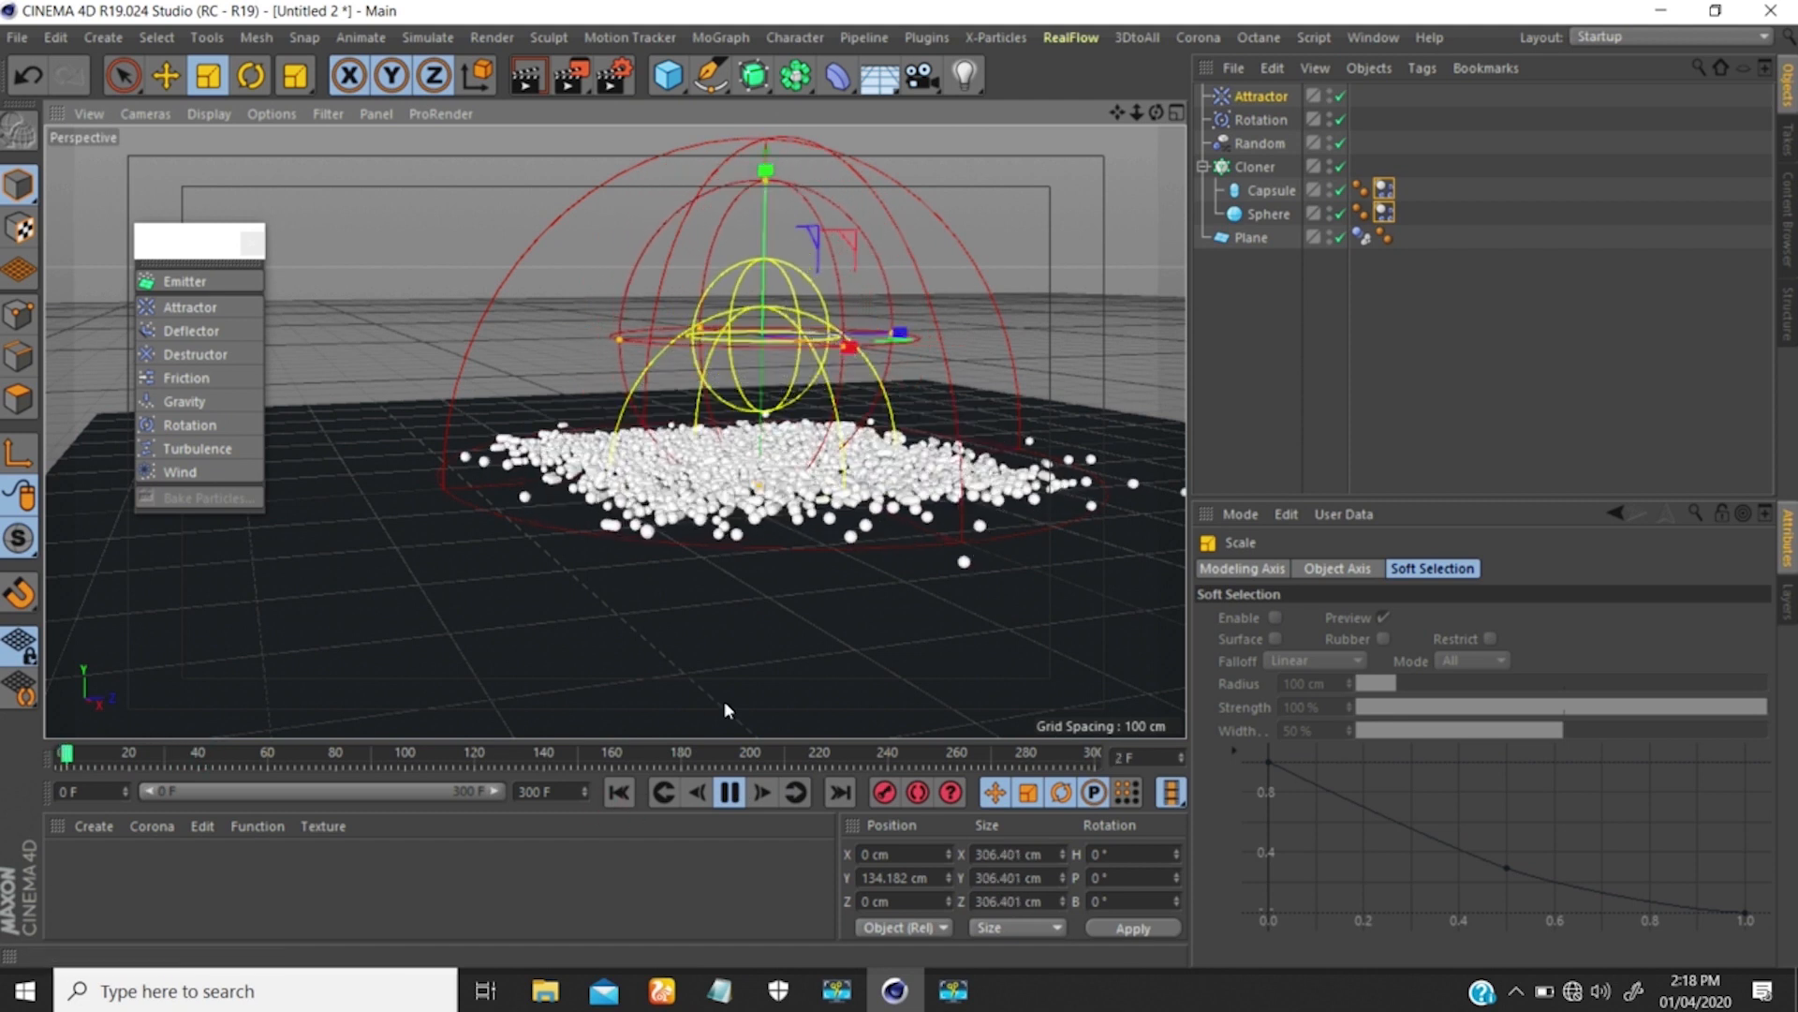
mouse_move(768, 367)
alt+mouse_down()
mouse_move(768, 383)
mouse_move(765, 353)
alt+mouse_up()
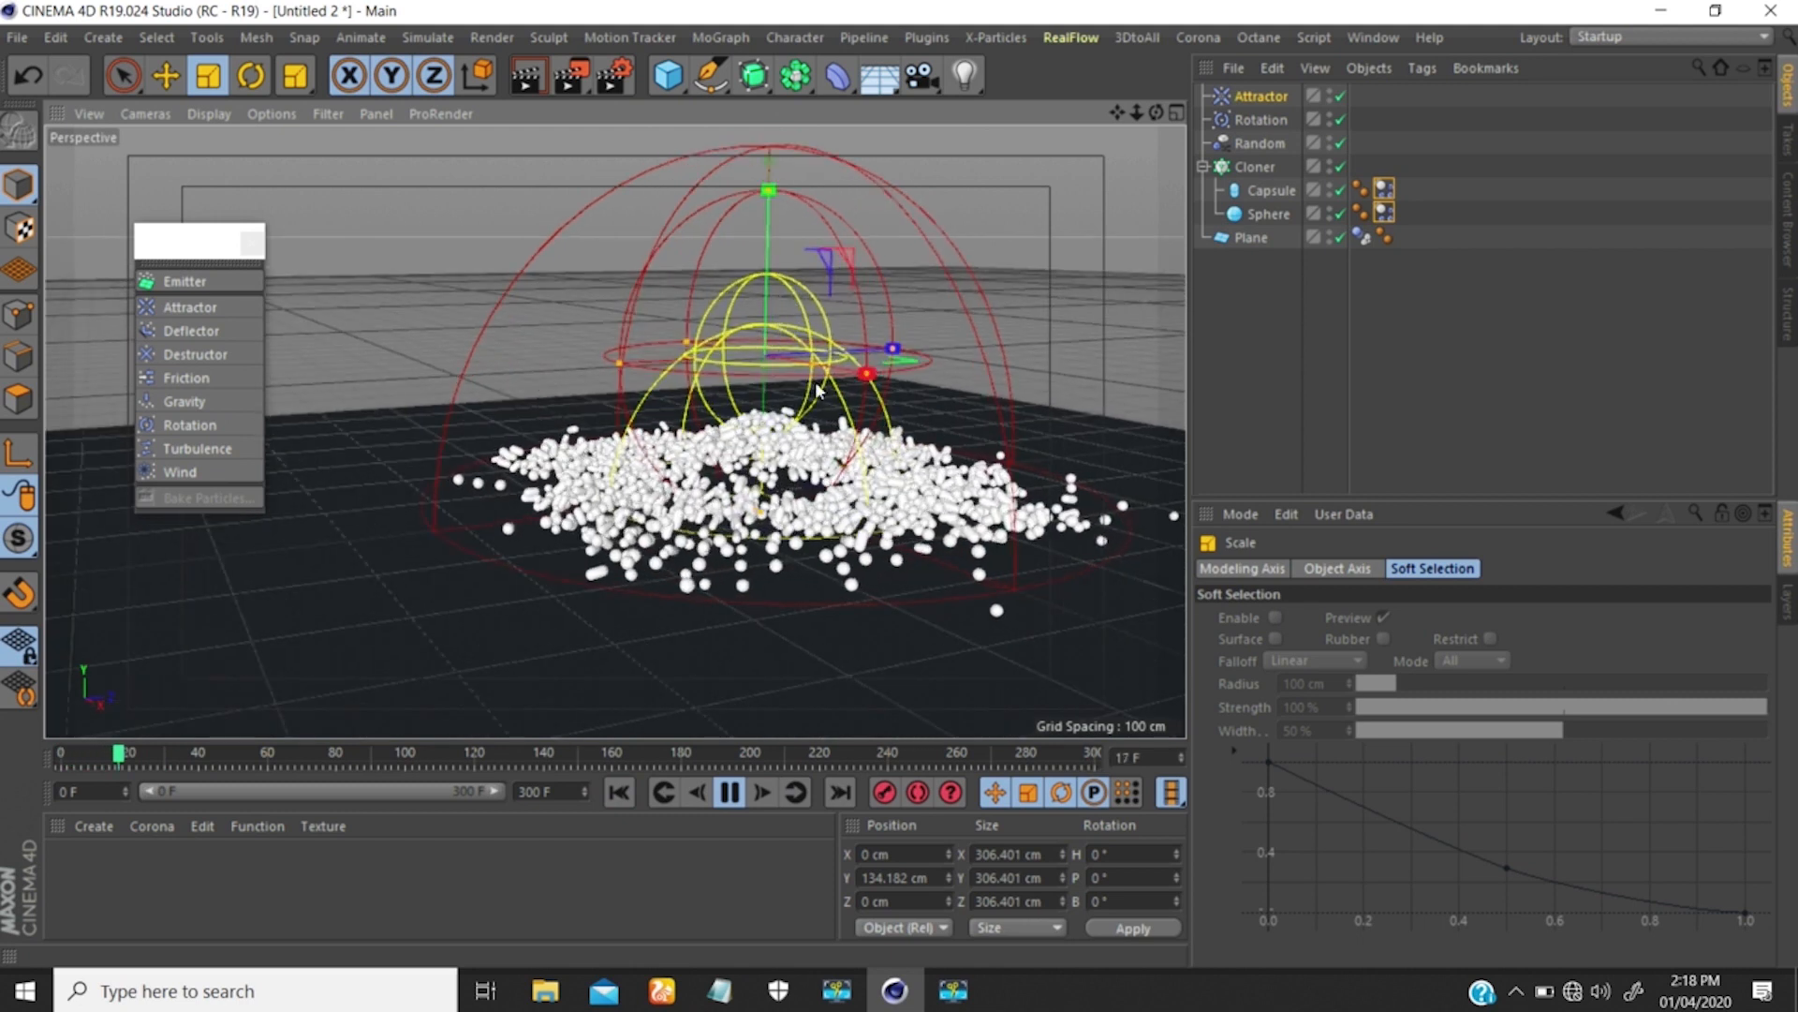
click(728, 793)
click(620, 791)
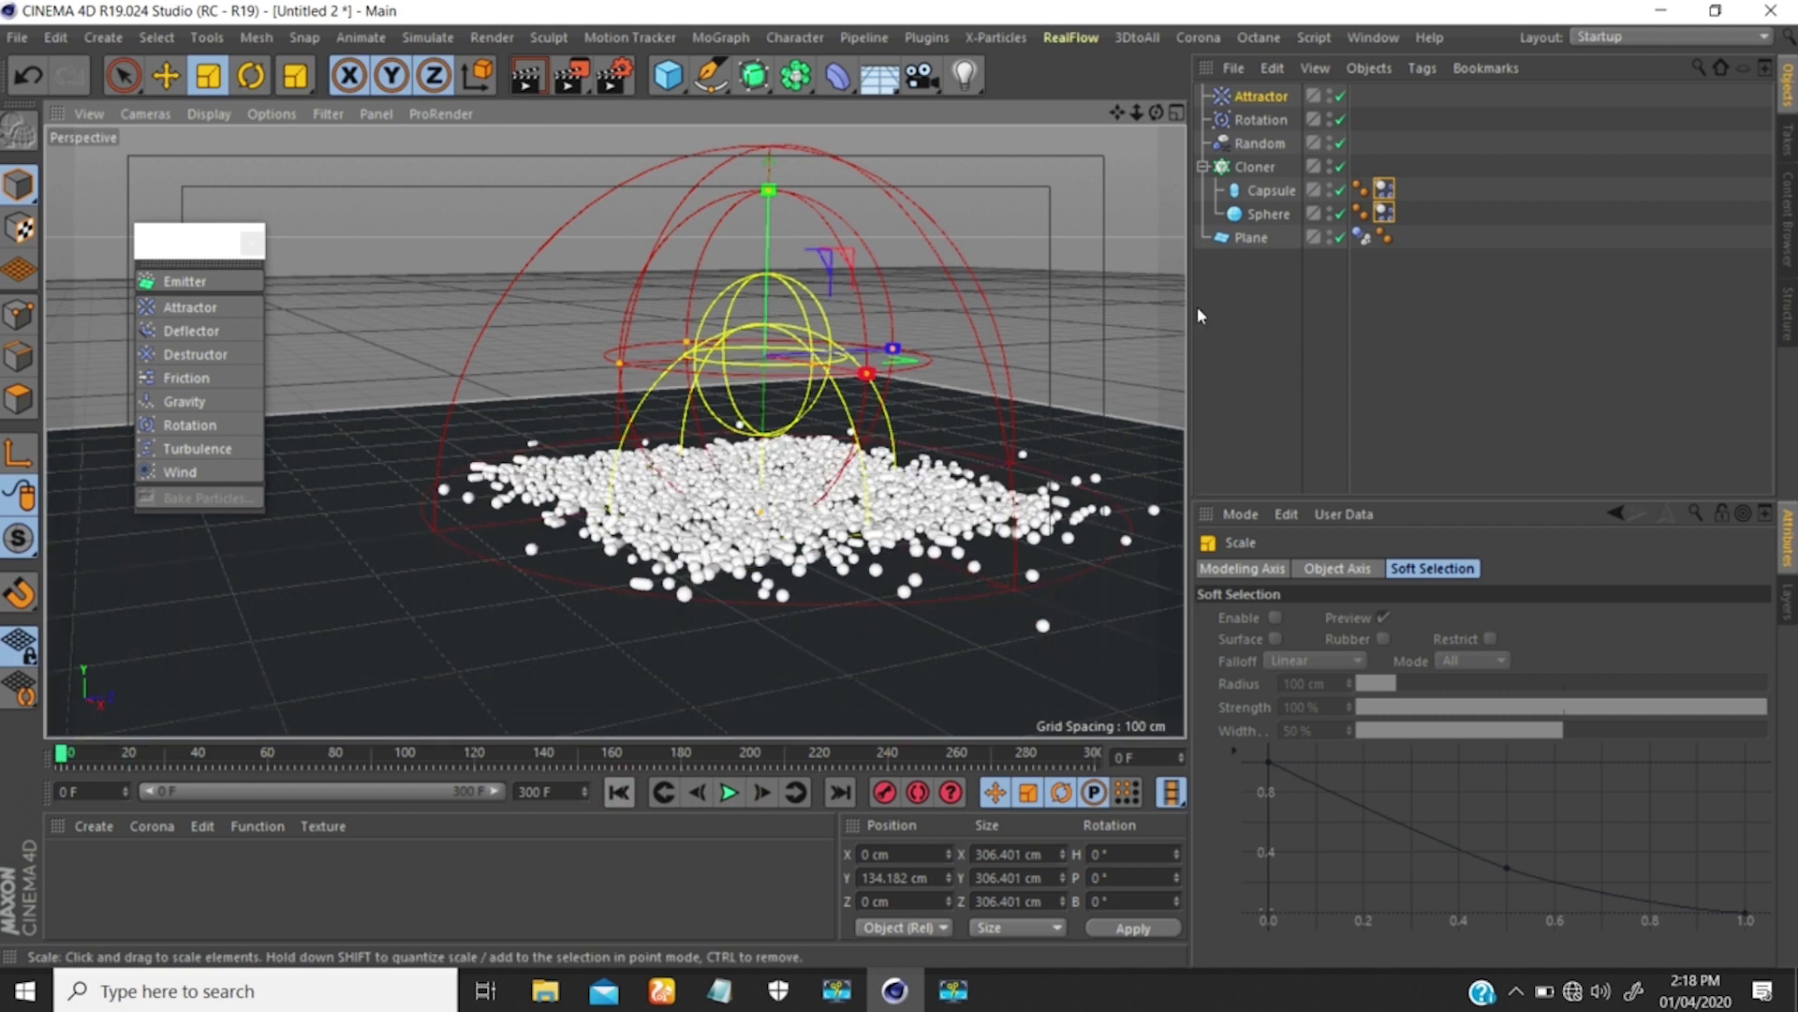
Add a sphere as a child of the Attractor and reset its Y position to 0 cm.
click(671, 83)
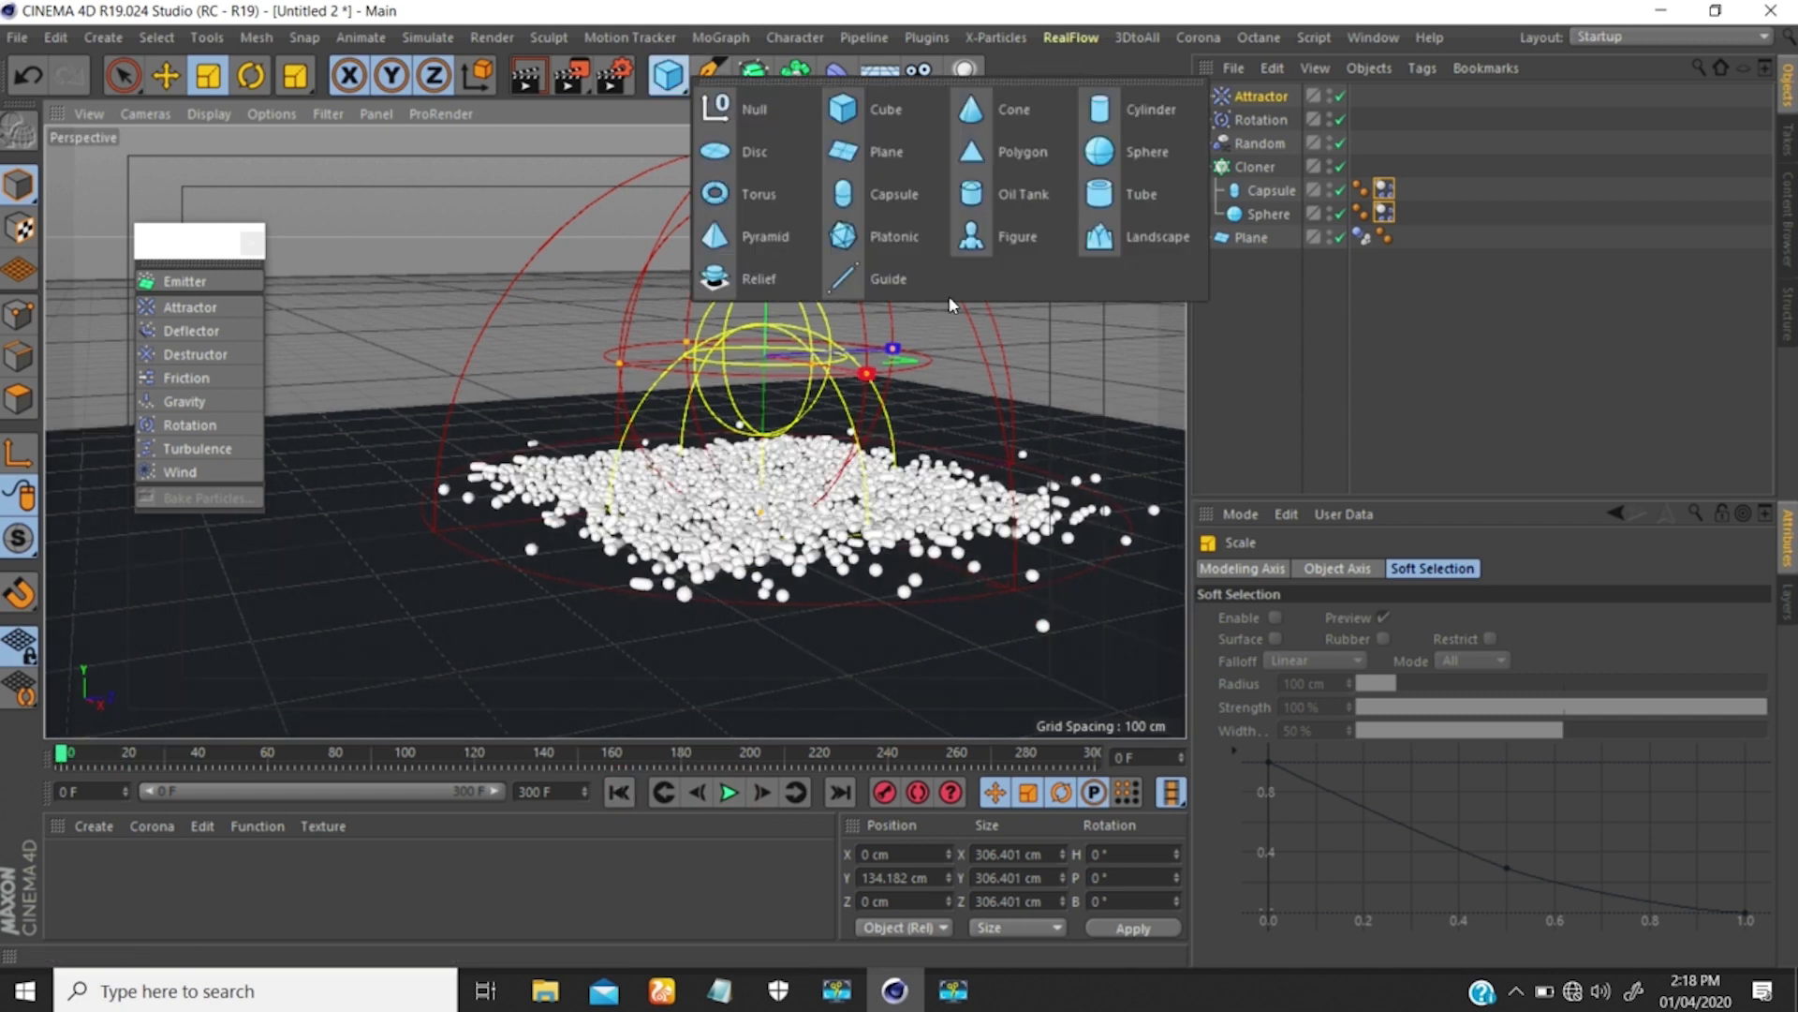
click(1102, 151)
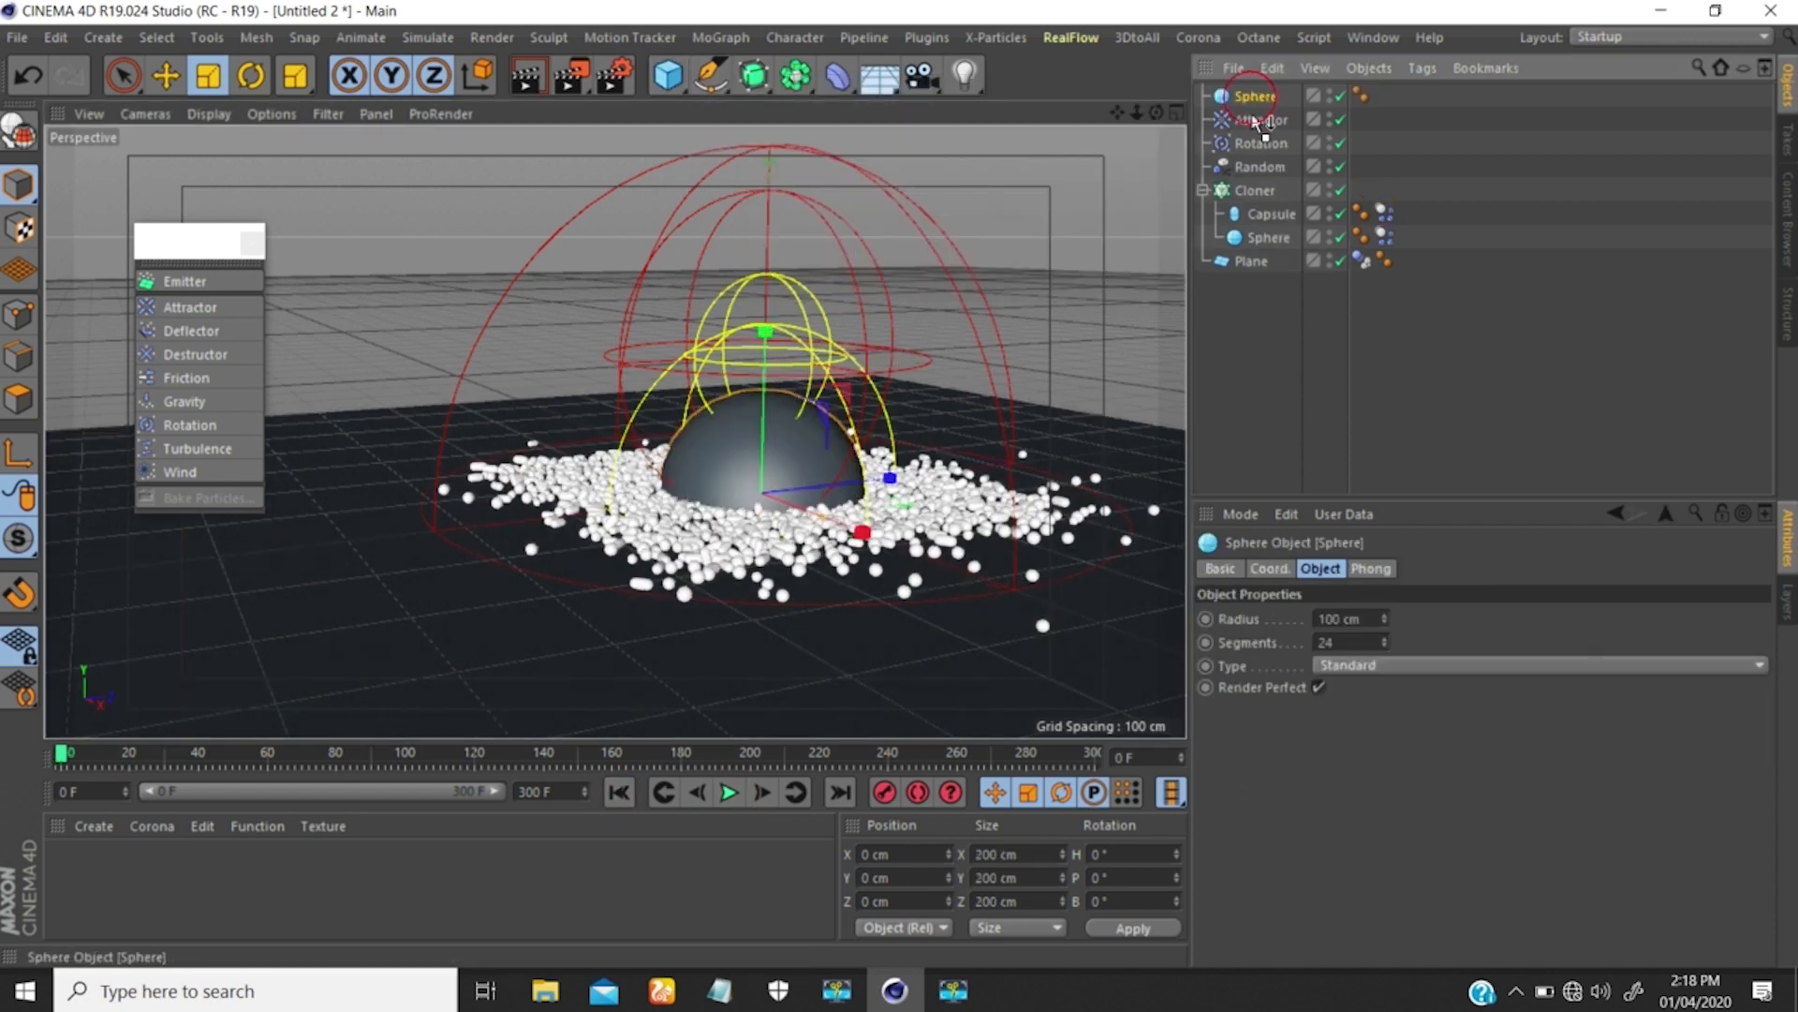
click(1269, 569)
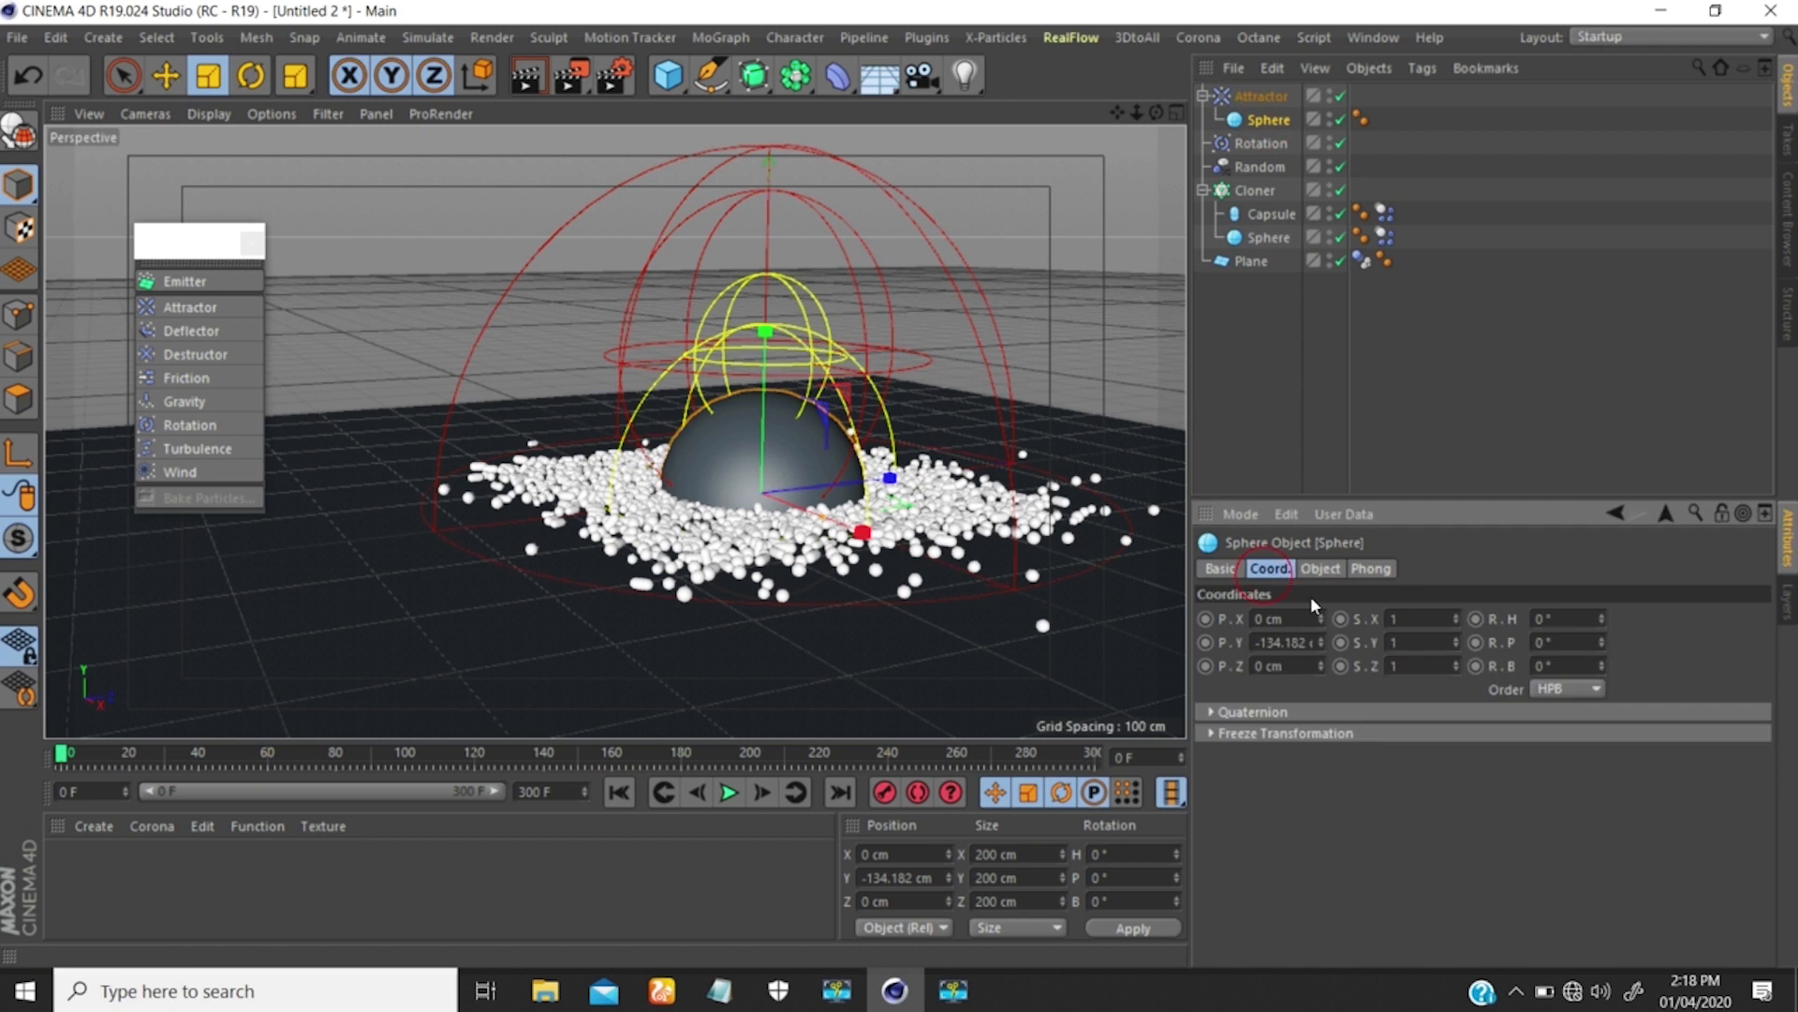
right_click(1322, 643)
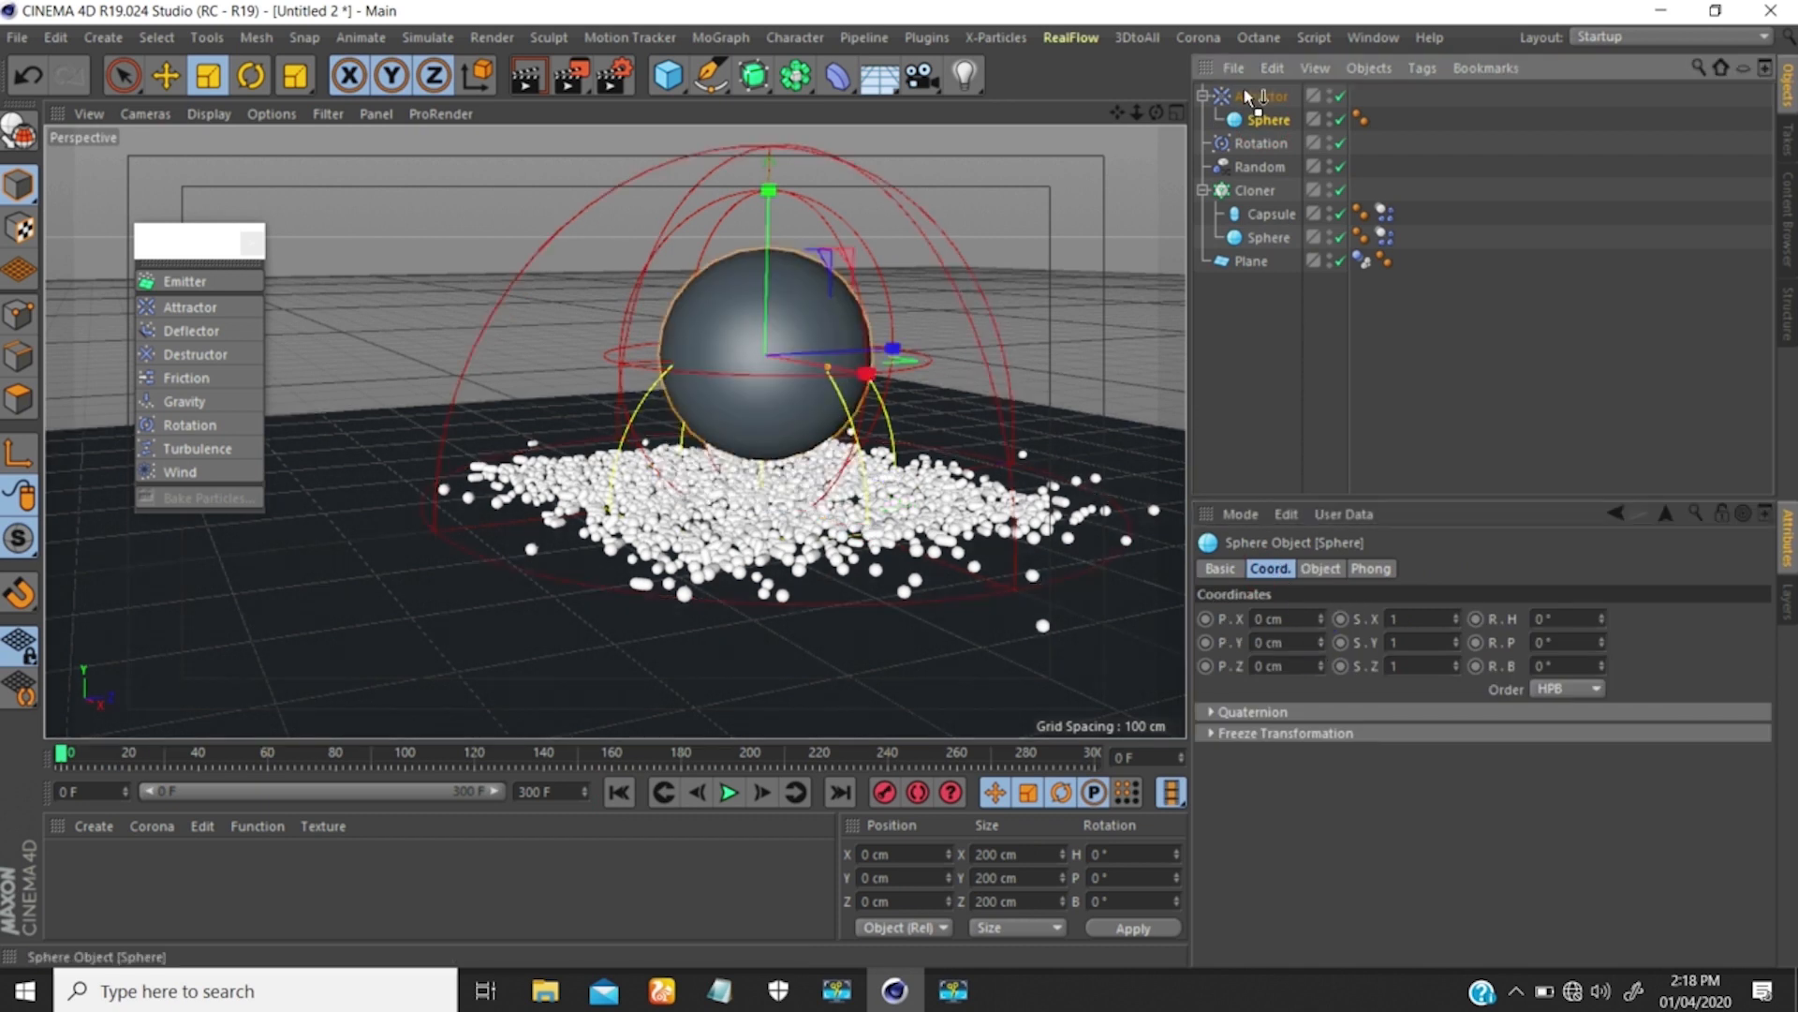
Make the Attractor a child of the new sphere and scale the sphere down to about 126 cm across.
drag(1256, 121, 1250, 99)
alt+drag(776, 361, 925, 348)
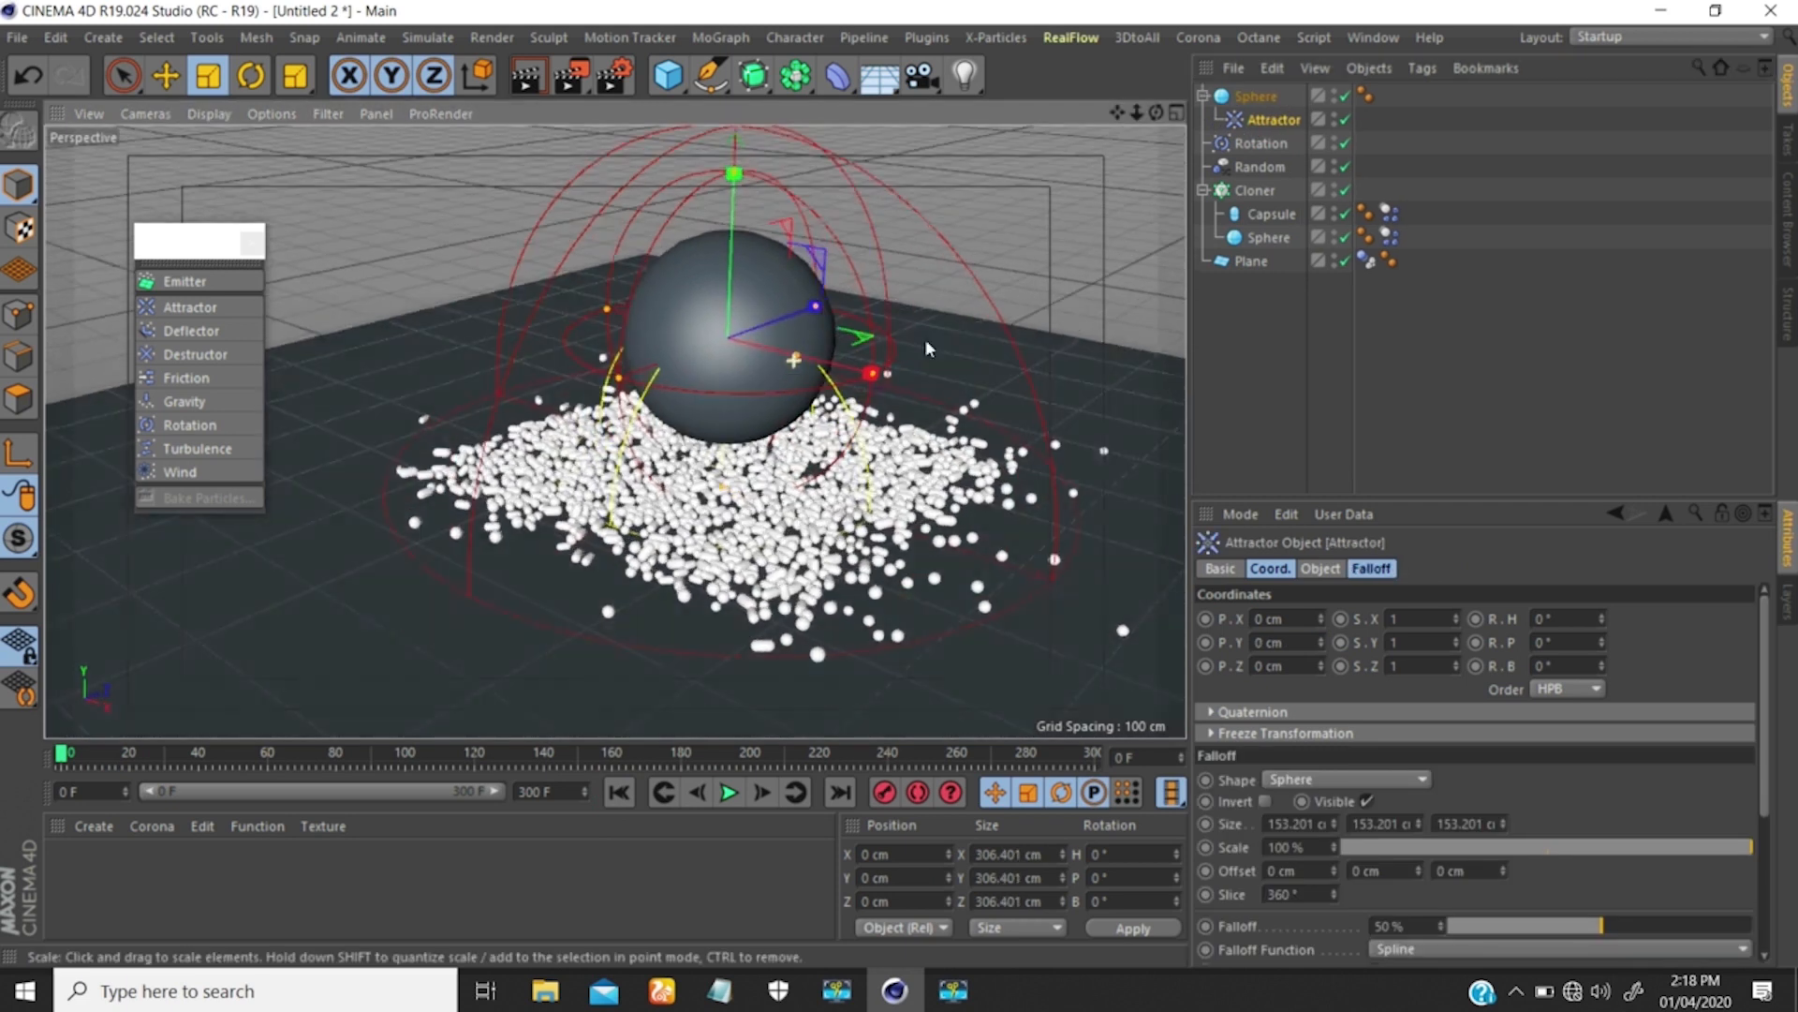
click(1252, 94)
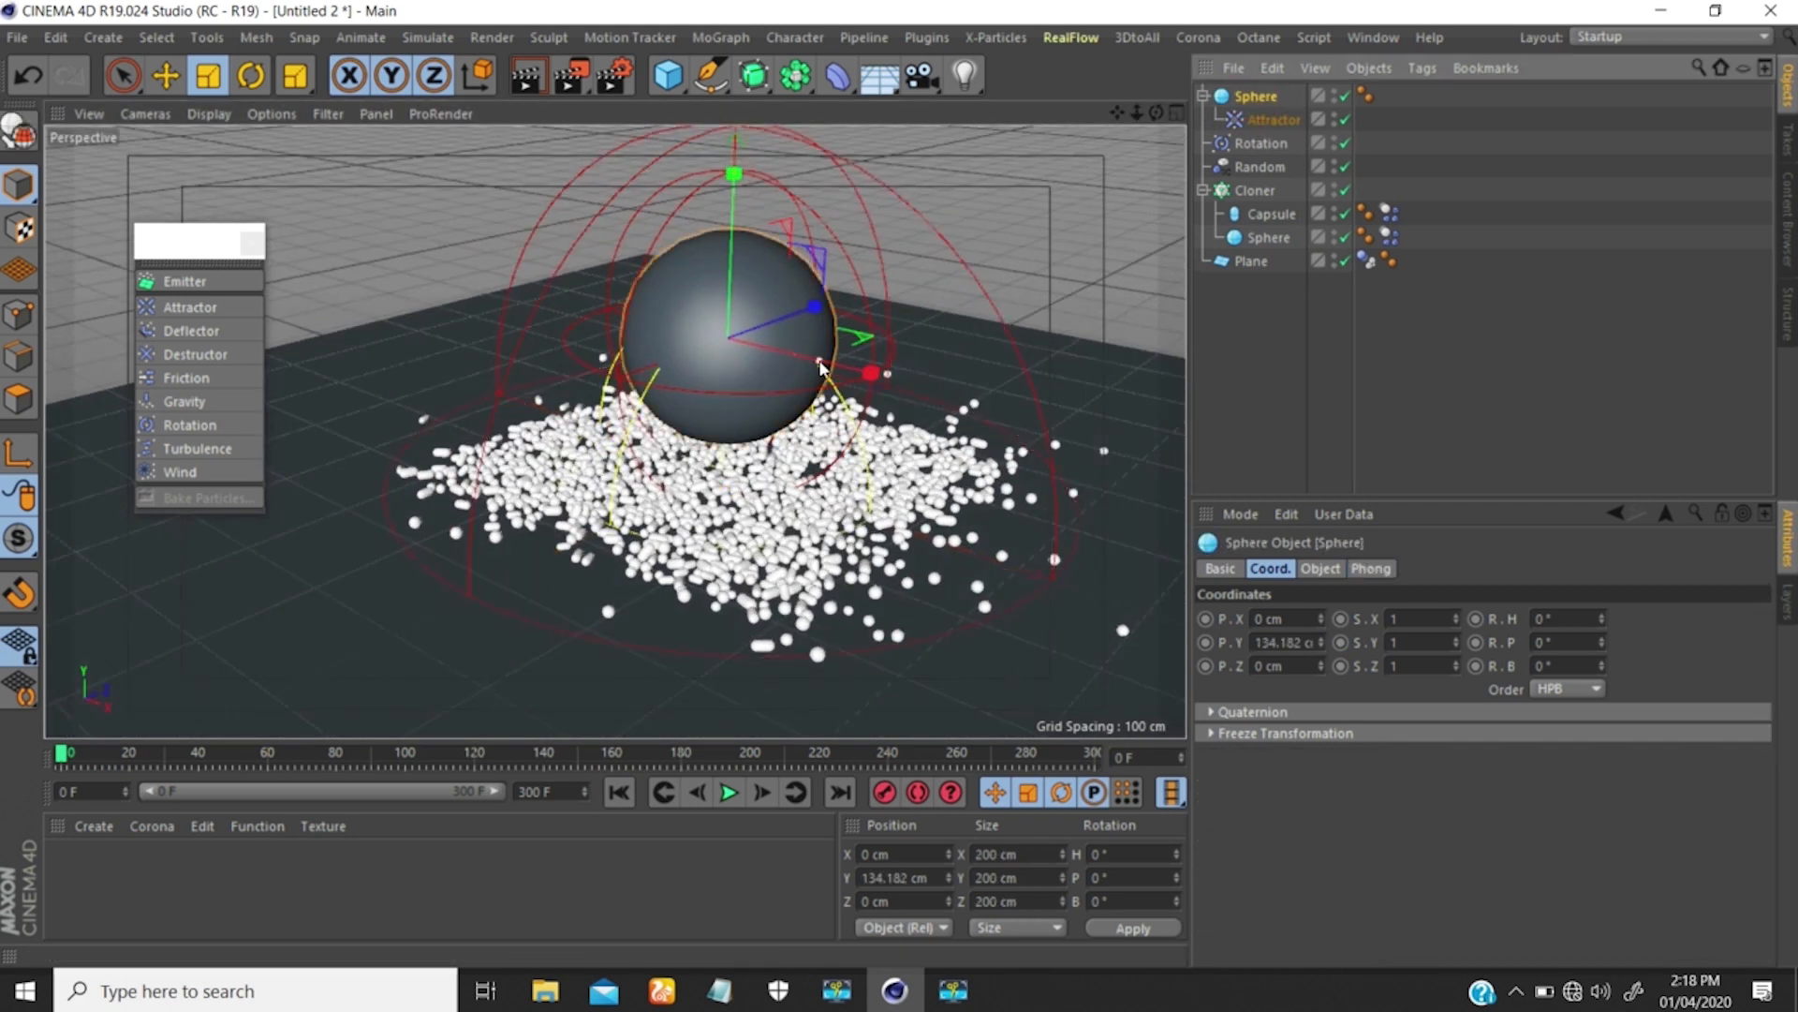
drag(821, 365, 768, 352)
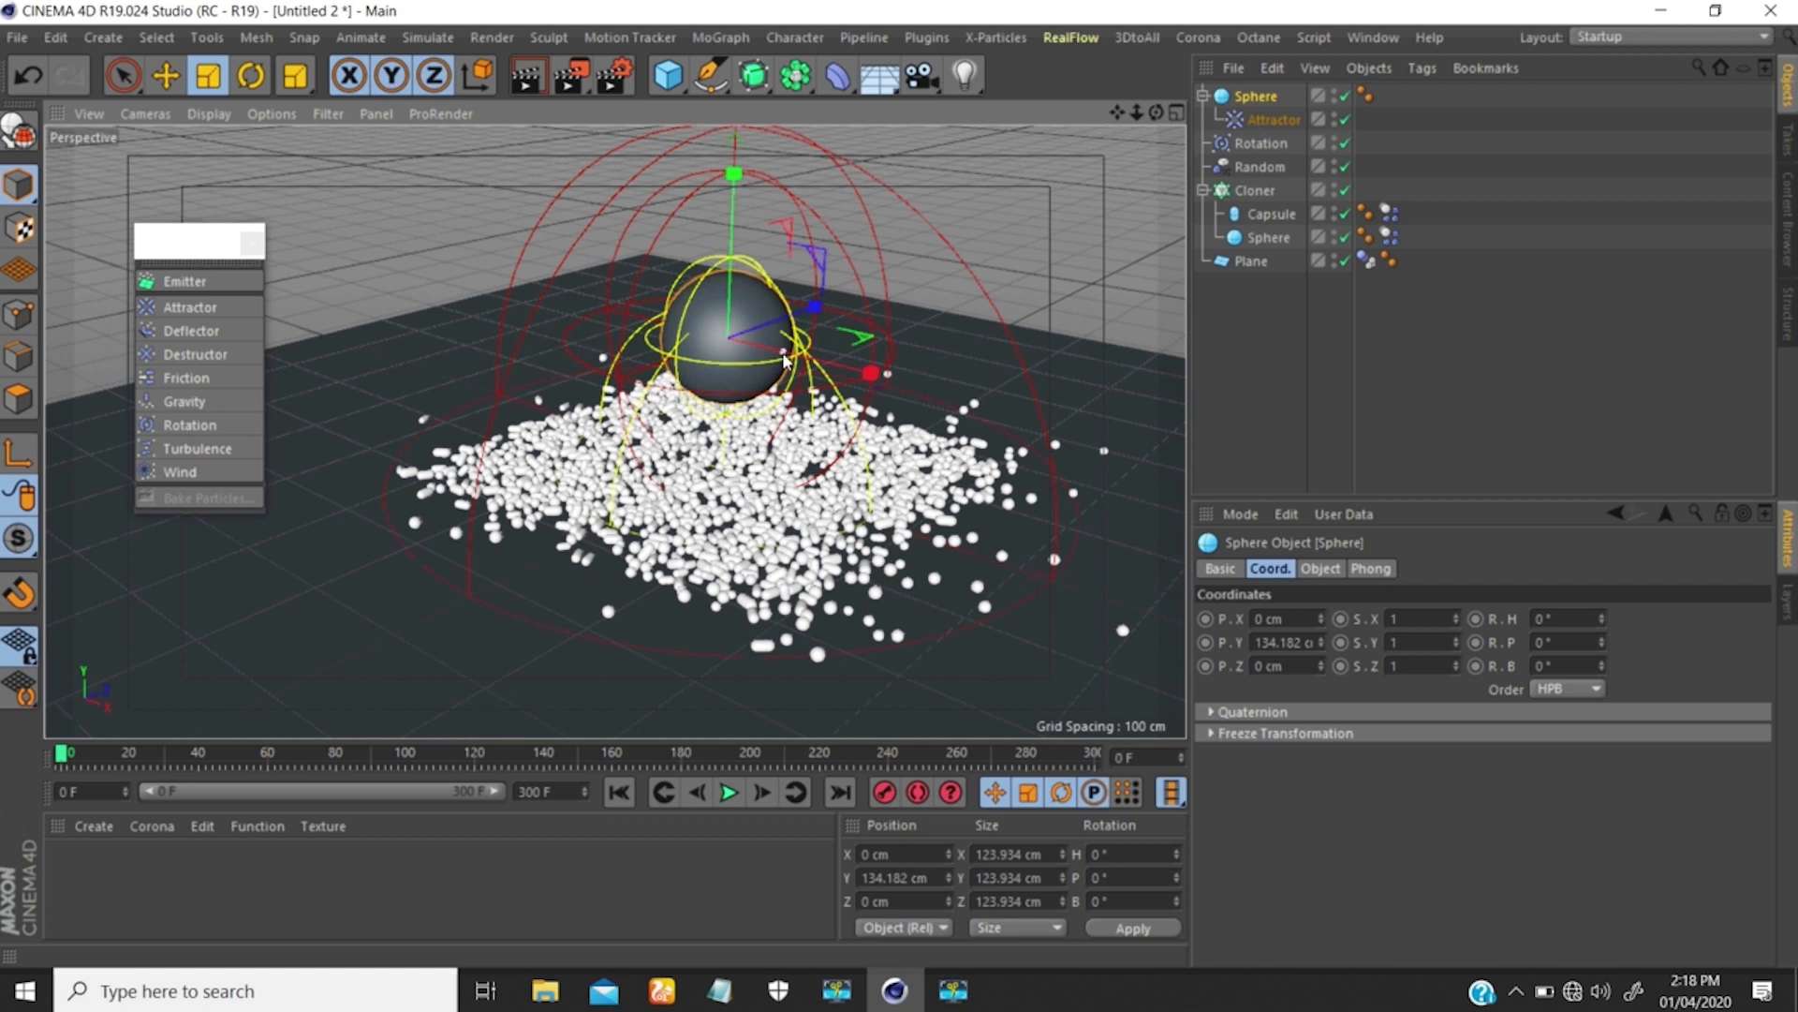
mouse_move(801, 354)
alt+mouse_down()
mouse_move(753, 328)
mouse_move(770, 348)
alt+mouse_up()
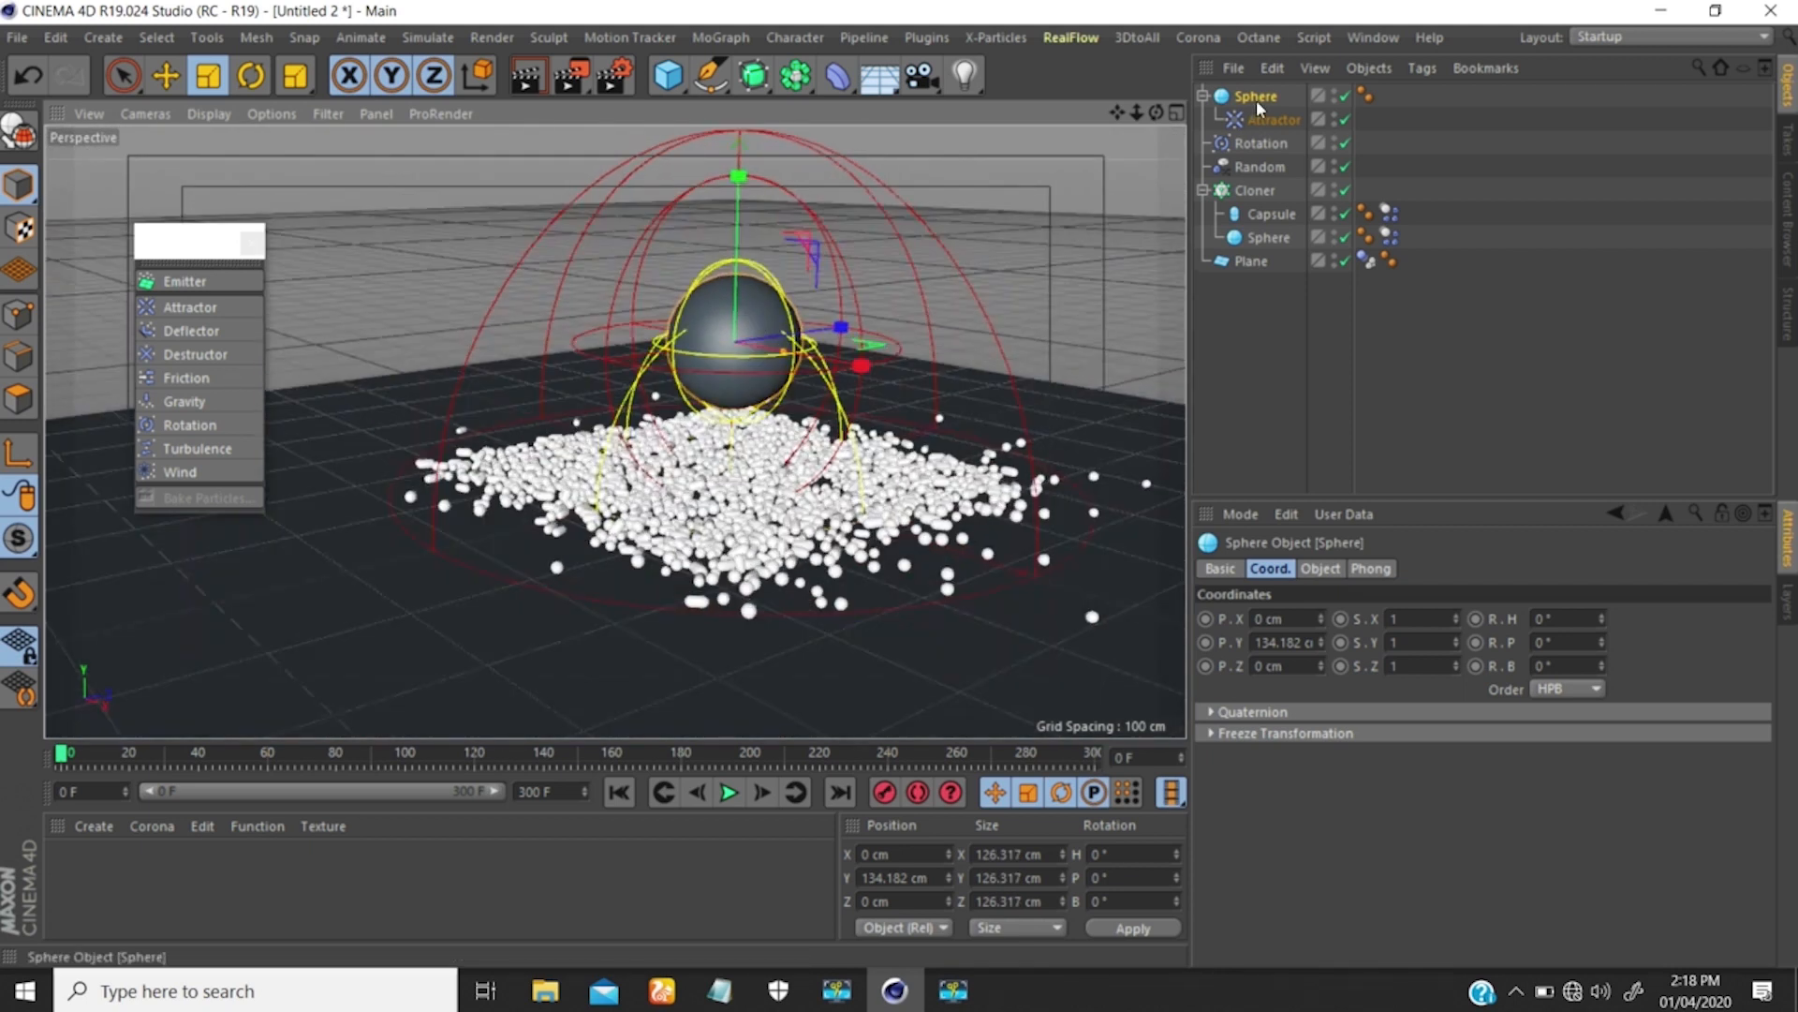
Add a Collider Body tag to the parent sphere and set its collision bounce to 2%.
right_click(1258, 98)
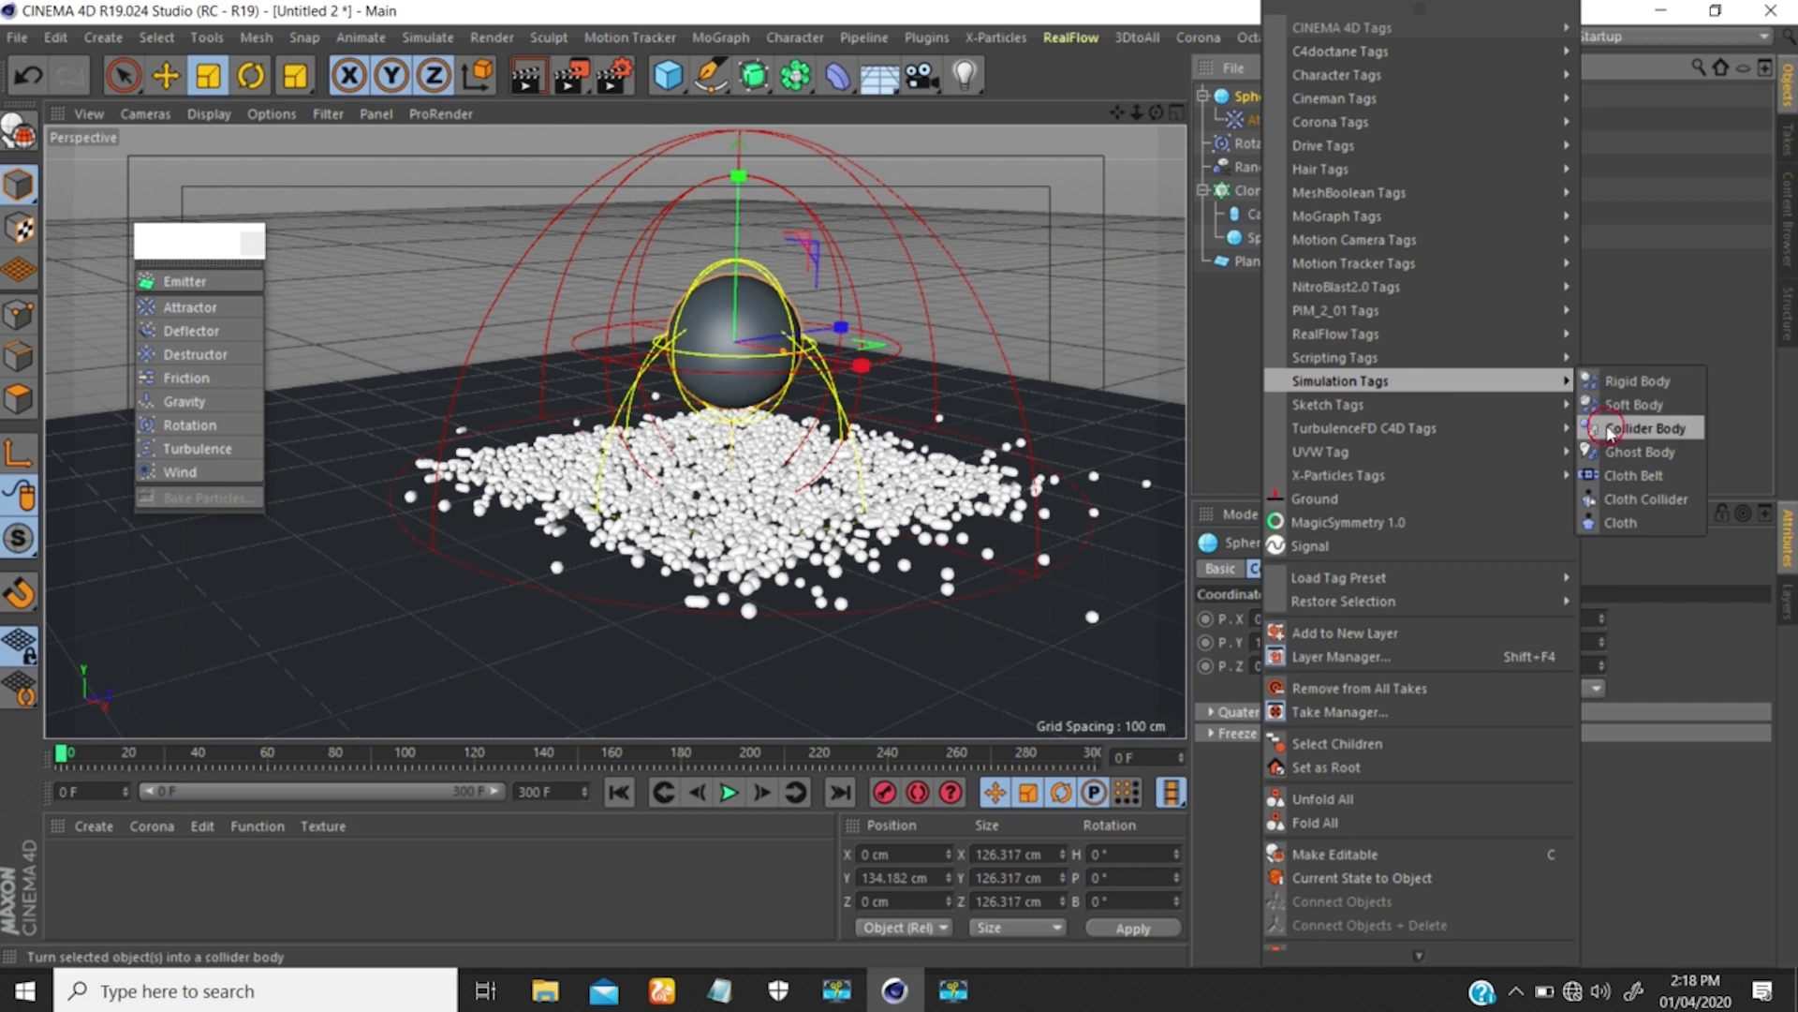
click(1609, 429)
click(1365, 568)
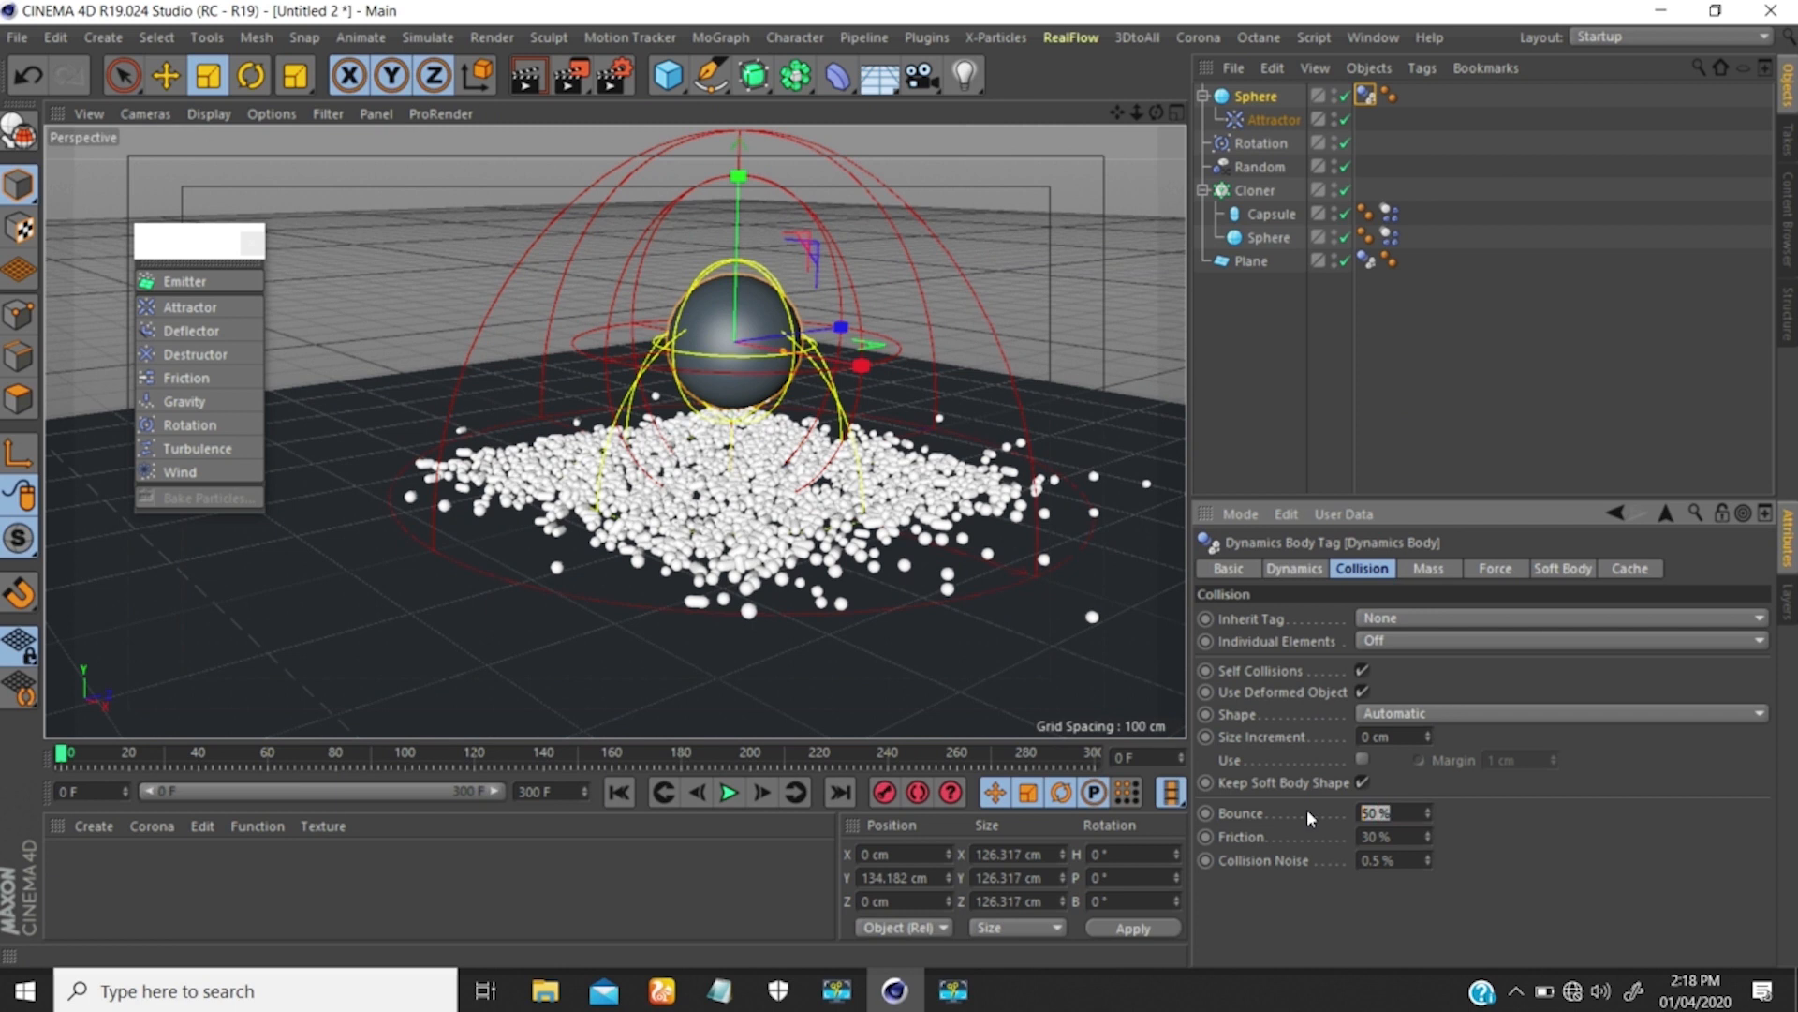
text(2)
key(Return)
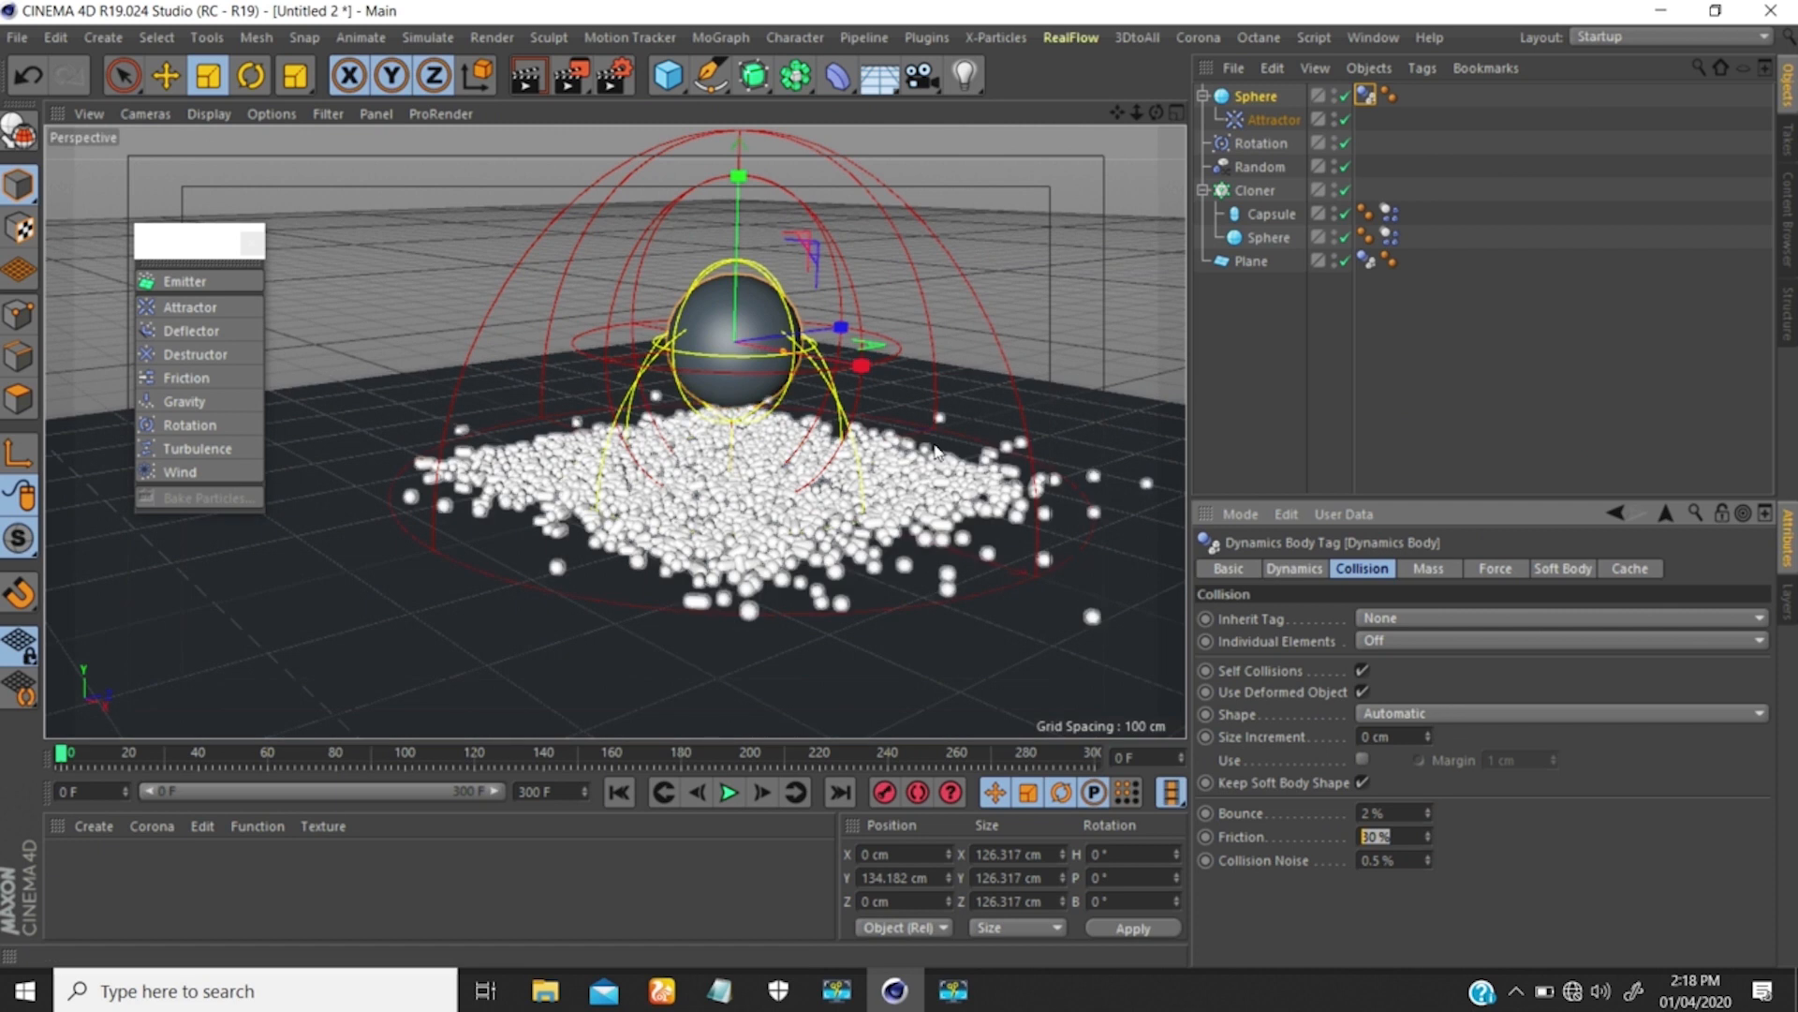
Deselect everything and play the simulation, examining from several angles how the clones move around the sphere.
click(1396, 370)
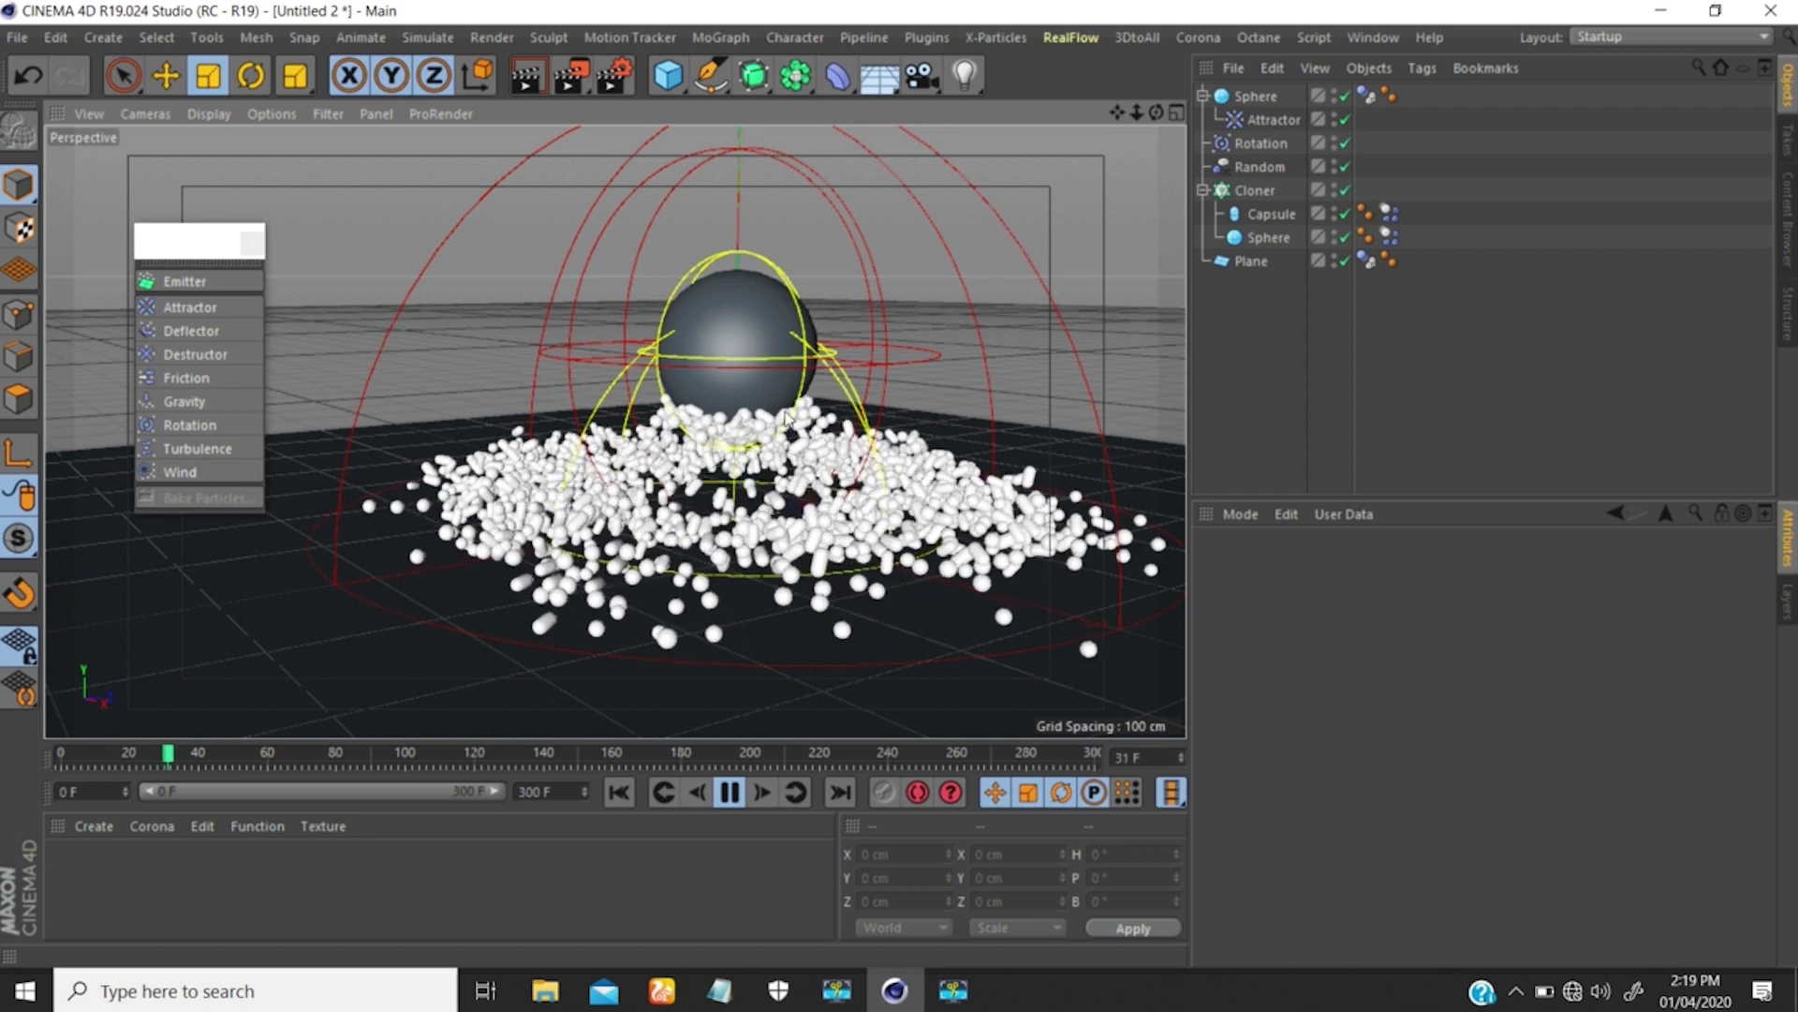
mouse_move(758, 384)
alt+mouse_down()
mouse_move(680, 346)
mouse_move(636, 375)
mouse_move(754, 392)
alt+mouse_up()
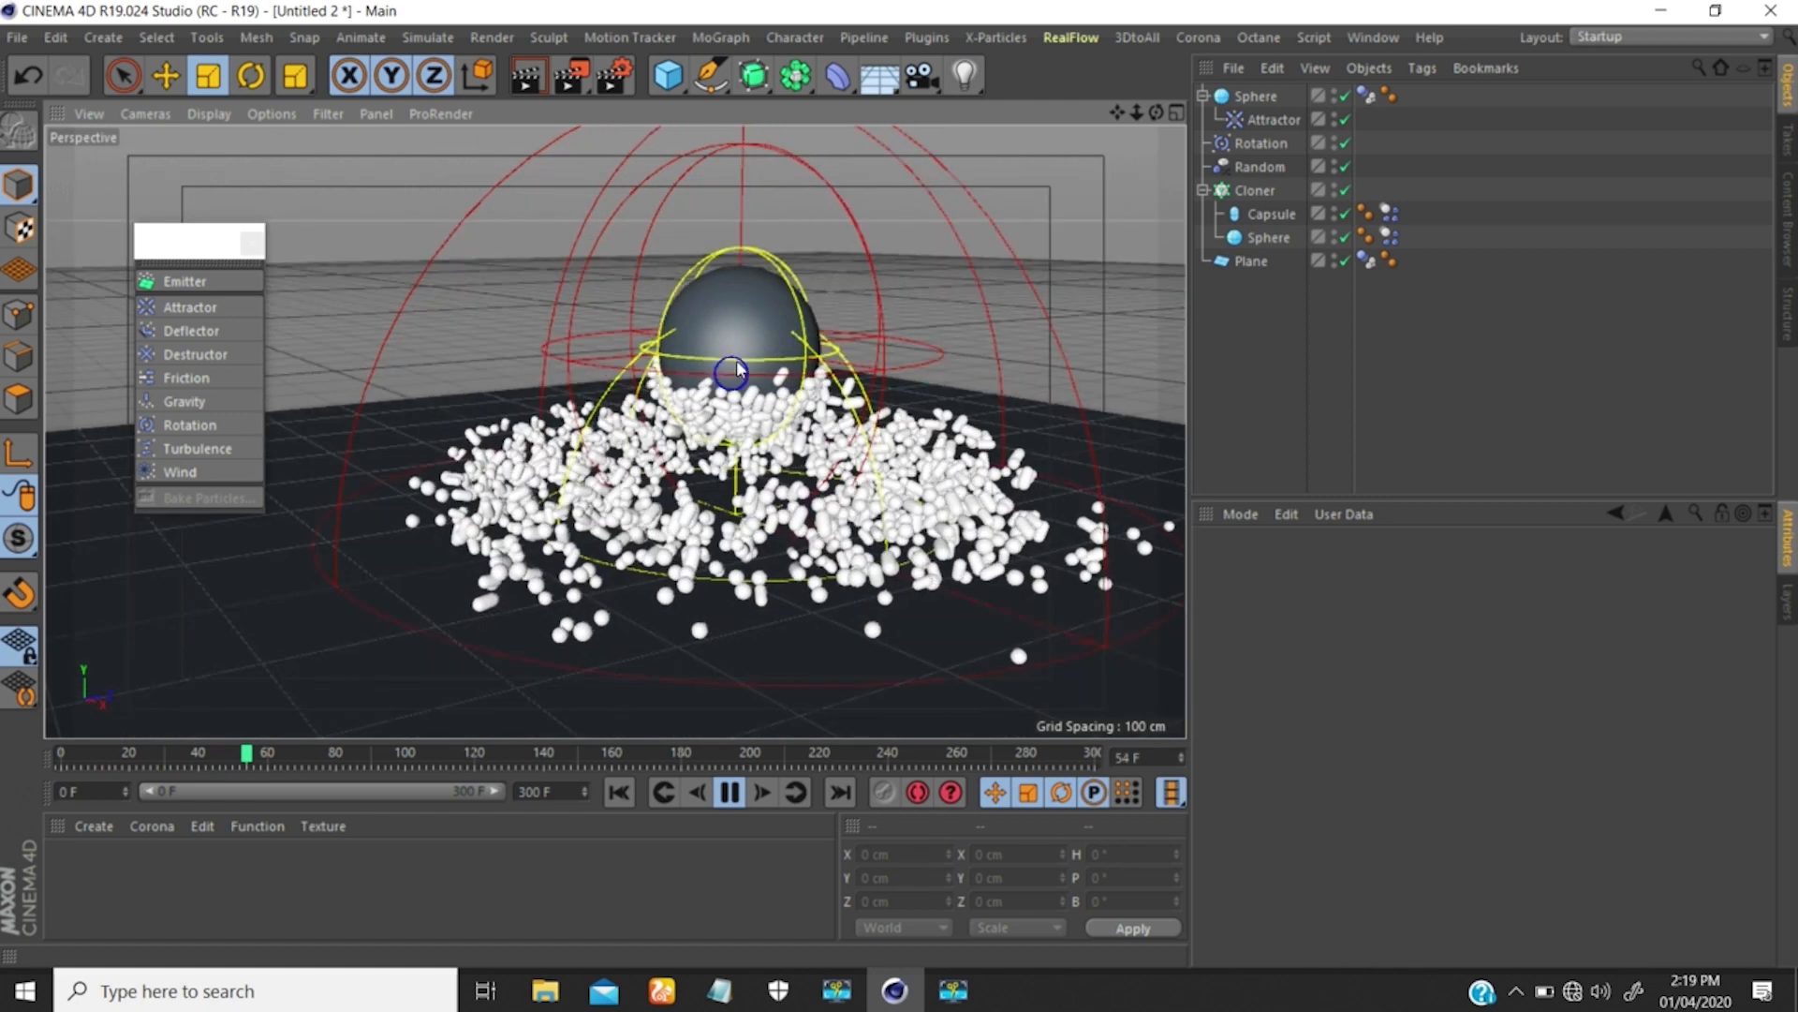
alt+drag(762, 327, 702, 436)
alt+right_drag(702, 436, 726, 397)
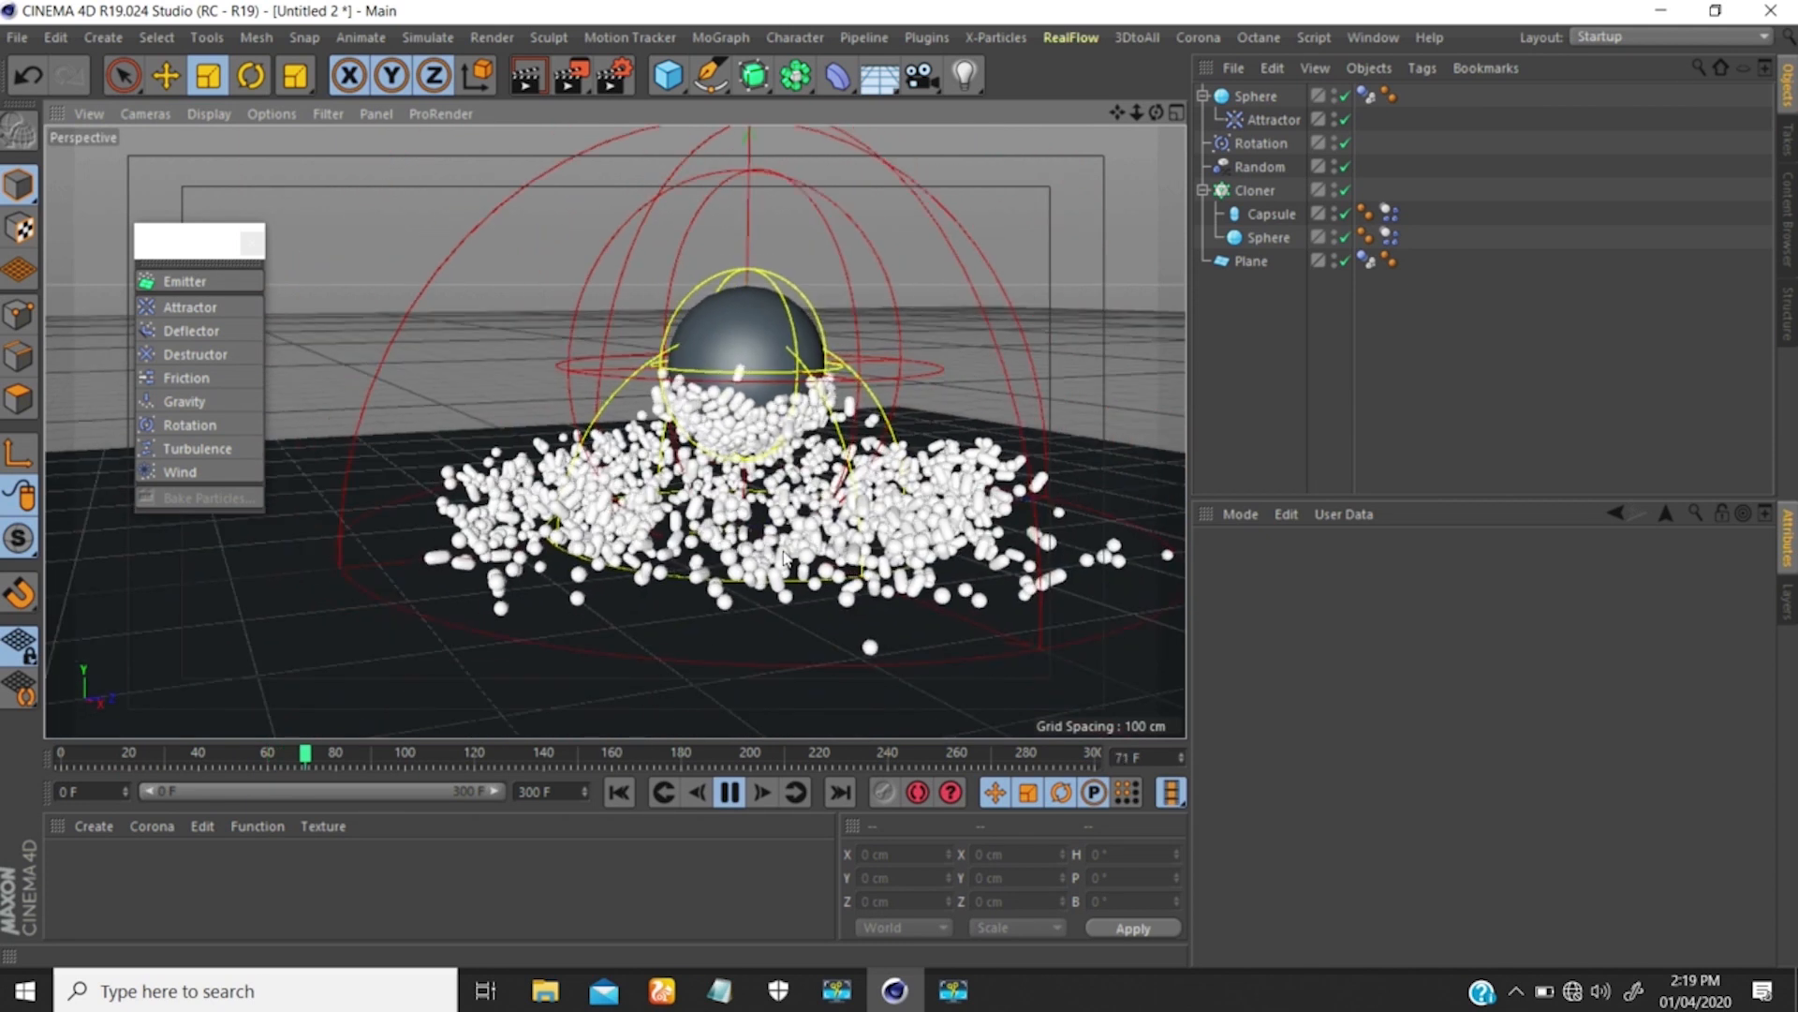
Stop the simulation and add a Vibrate tag to the parent sphere that holds the Attractor.
click(738, 790)
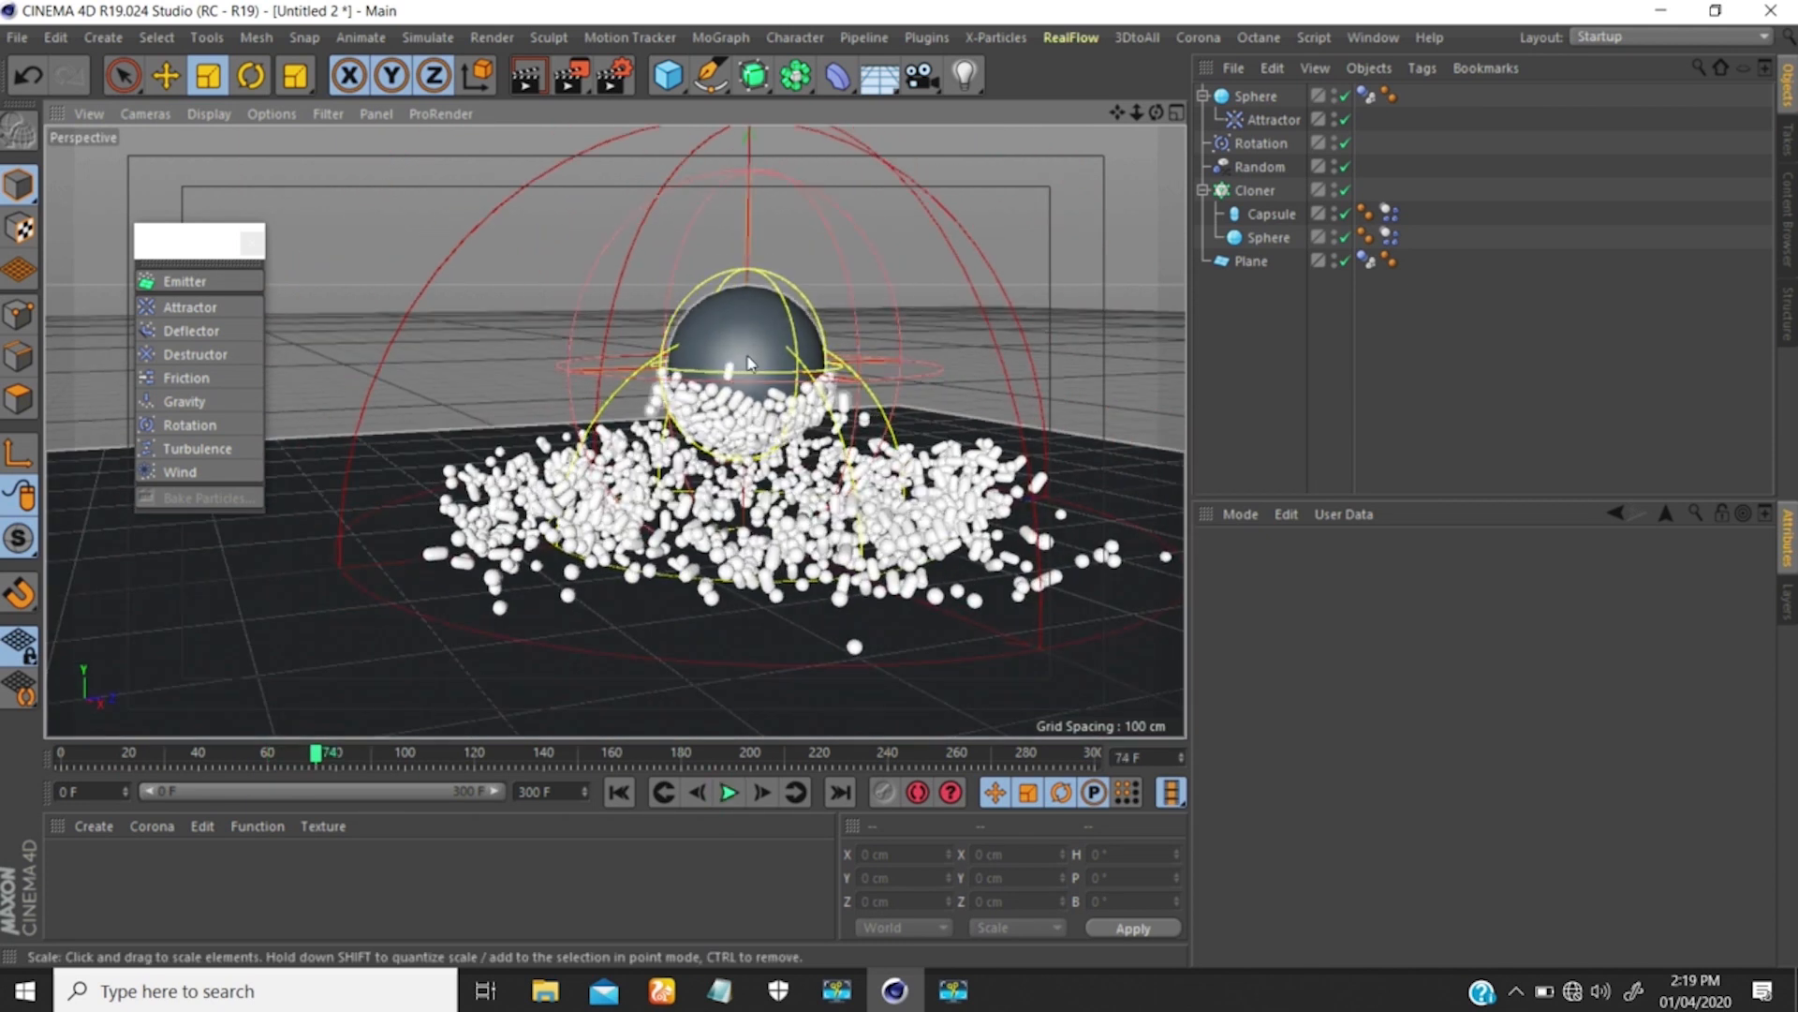
click(1250, 97)
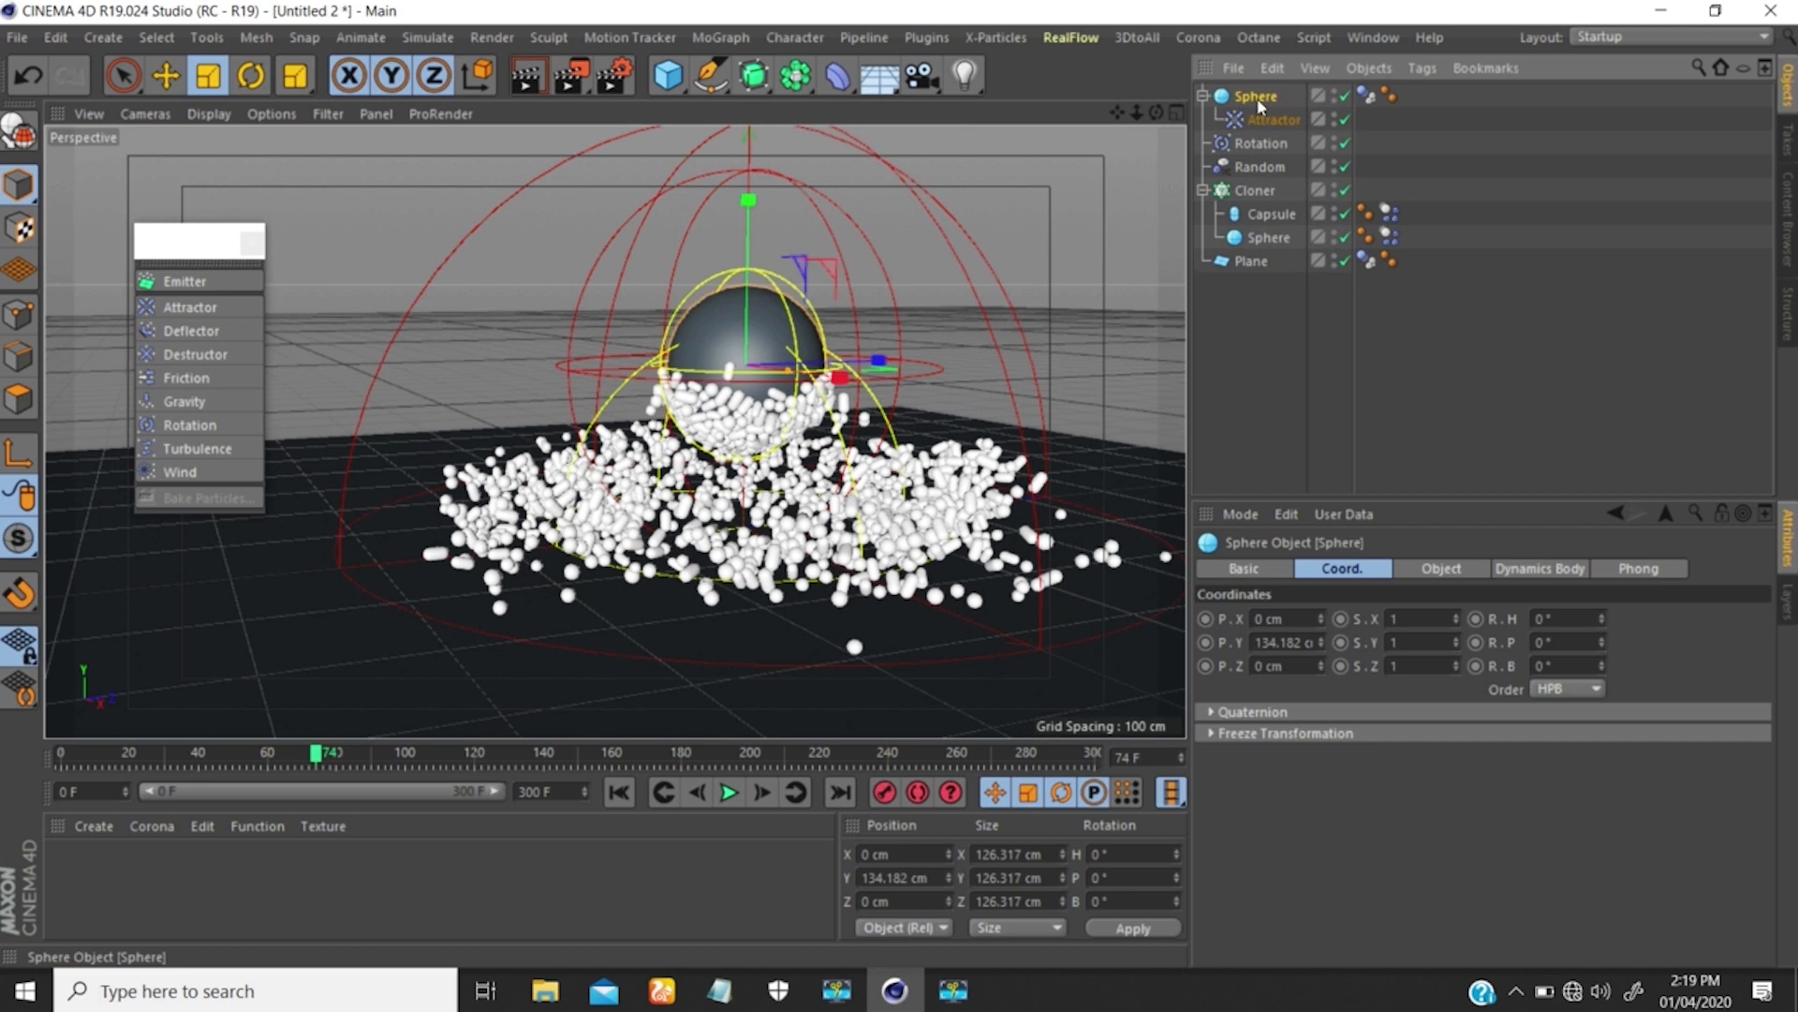
right_click(1256, 96)
mouse_move(1321, 27)
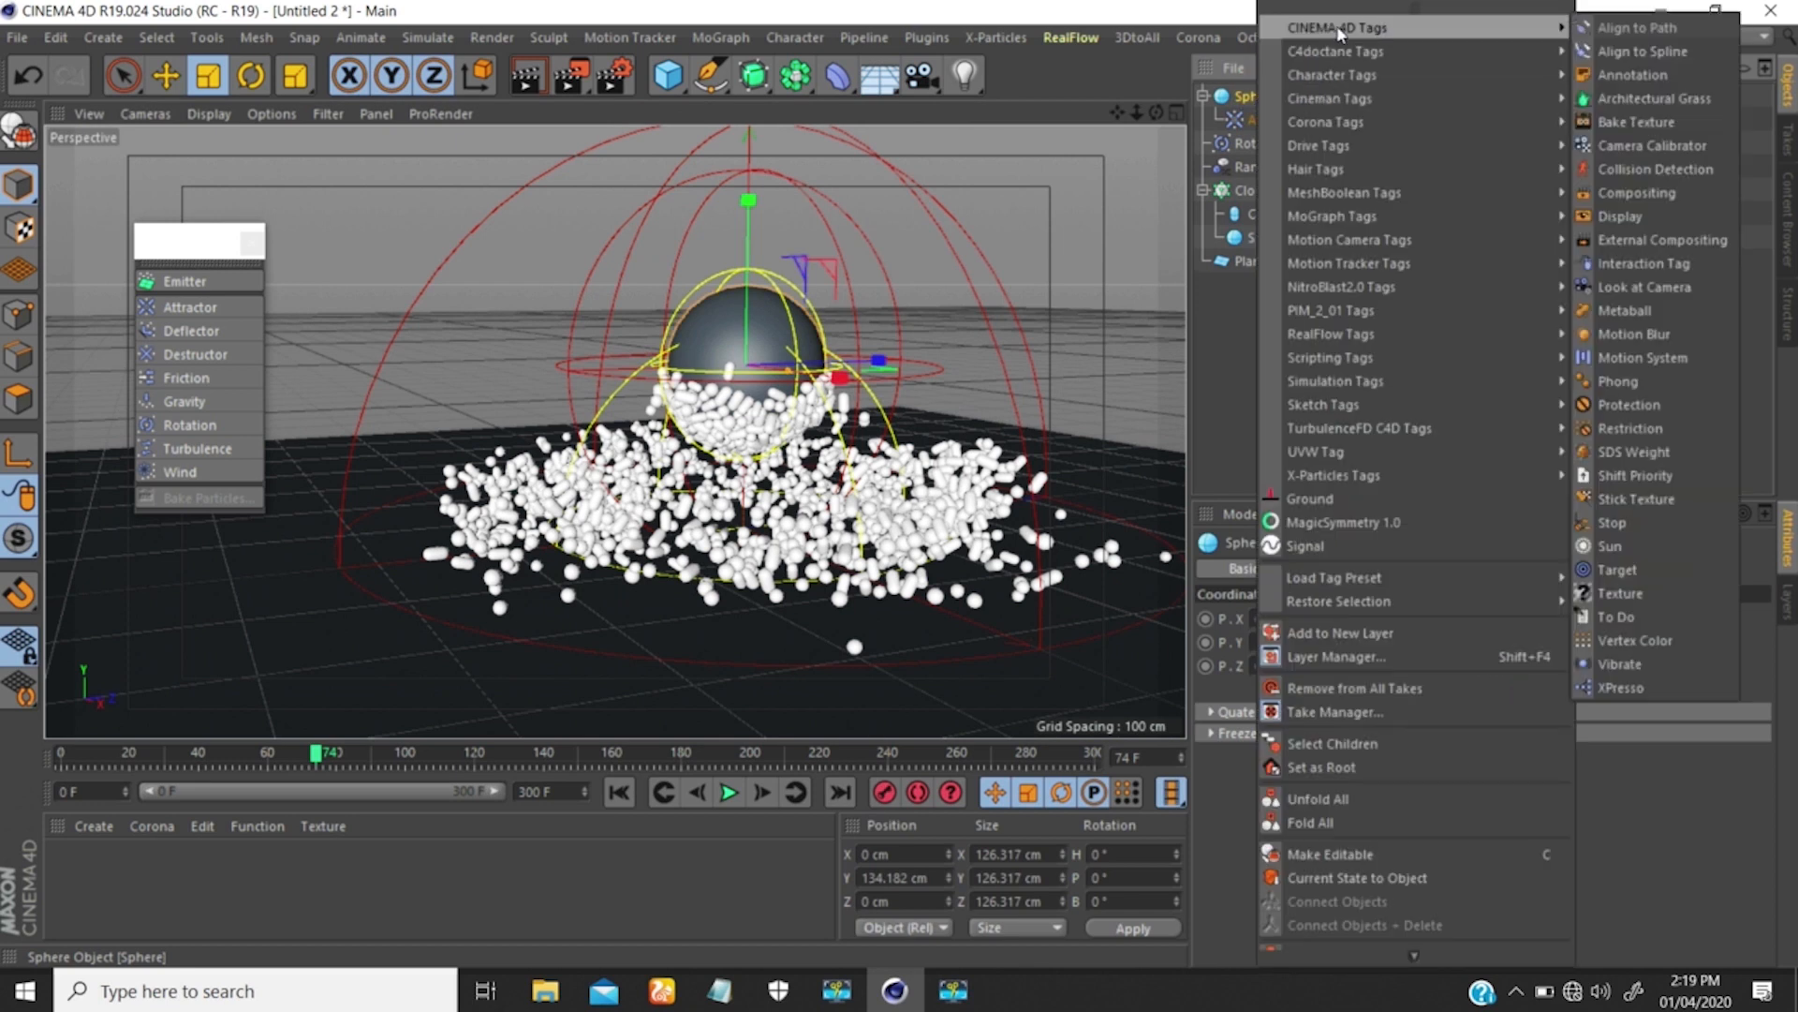
mouse_move(1562, 33)
click(1625, 665)
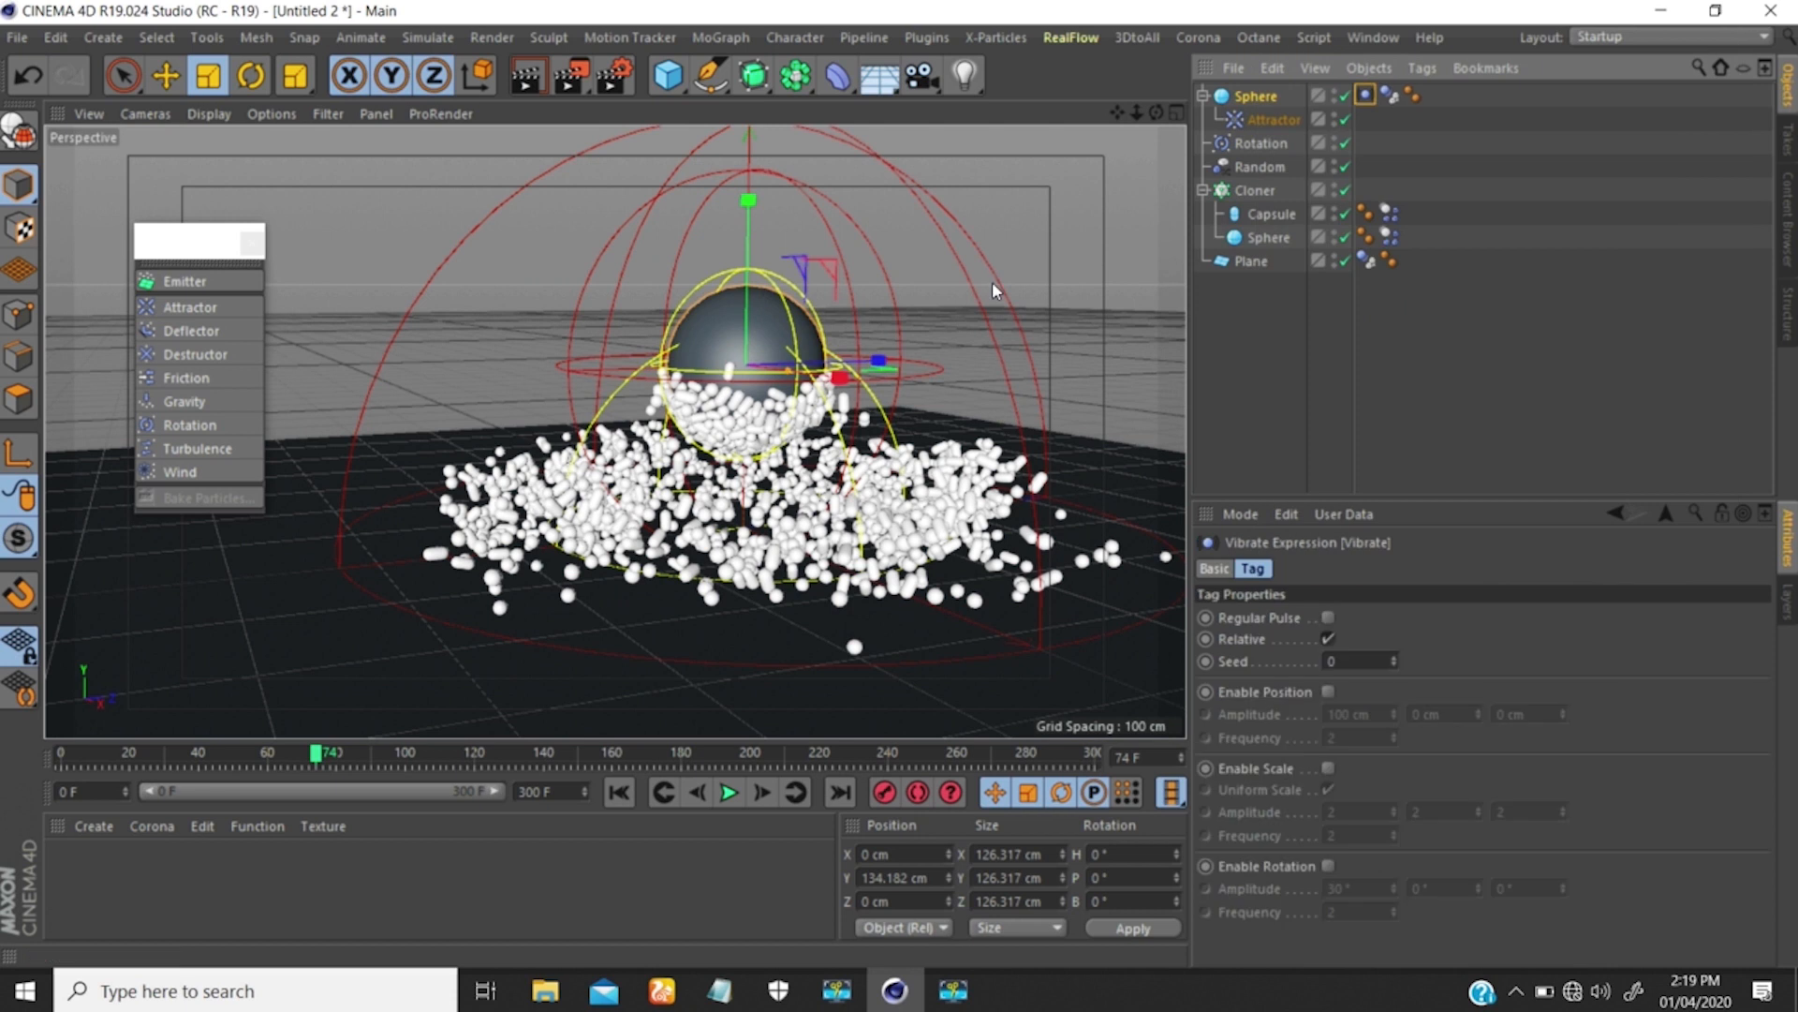
Enable position vibration in the sphere's Vibrate tag with a 10 cm amplitude on all three axes and a frequency of 0.8.
click(1252, 96)
click(1218, 733)
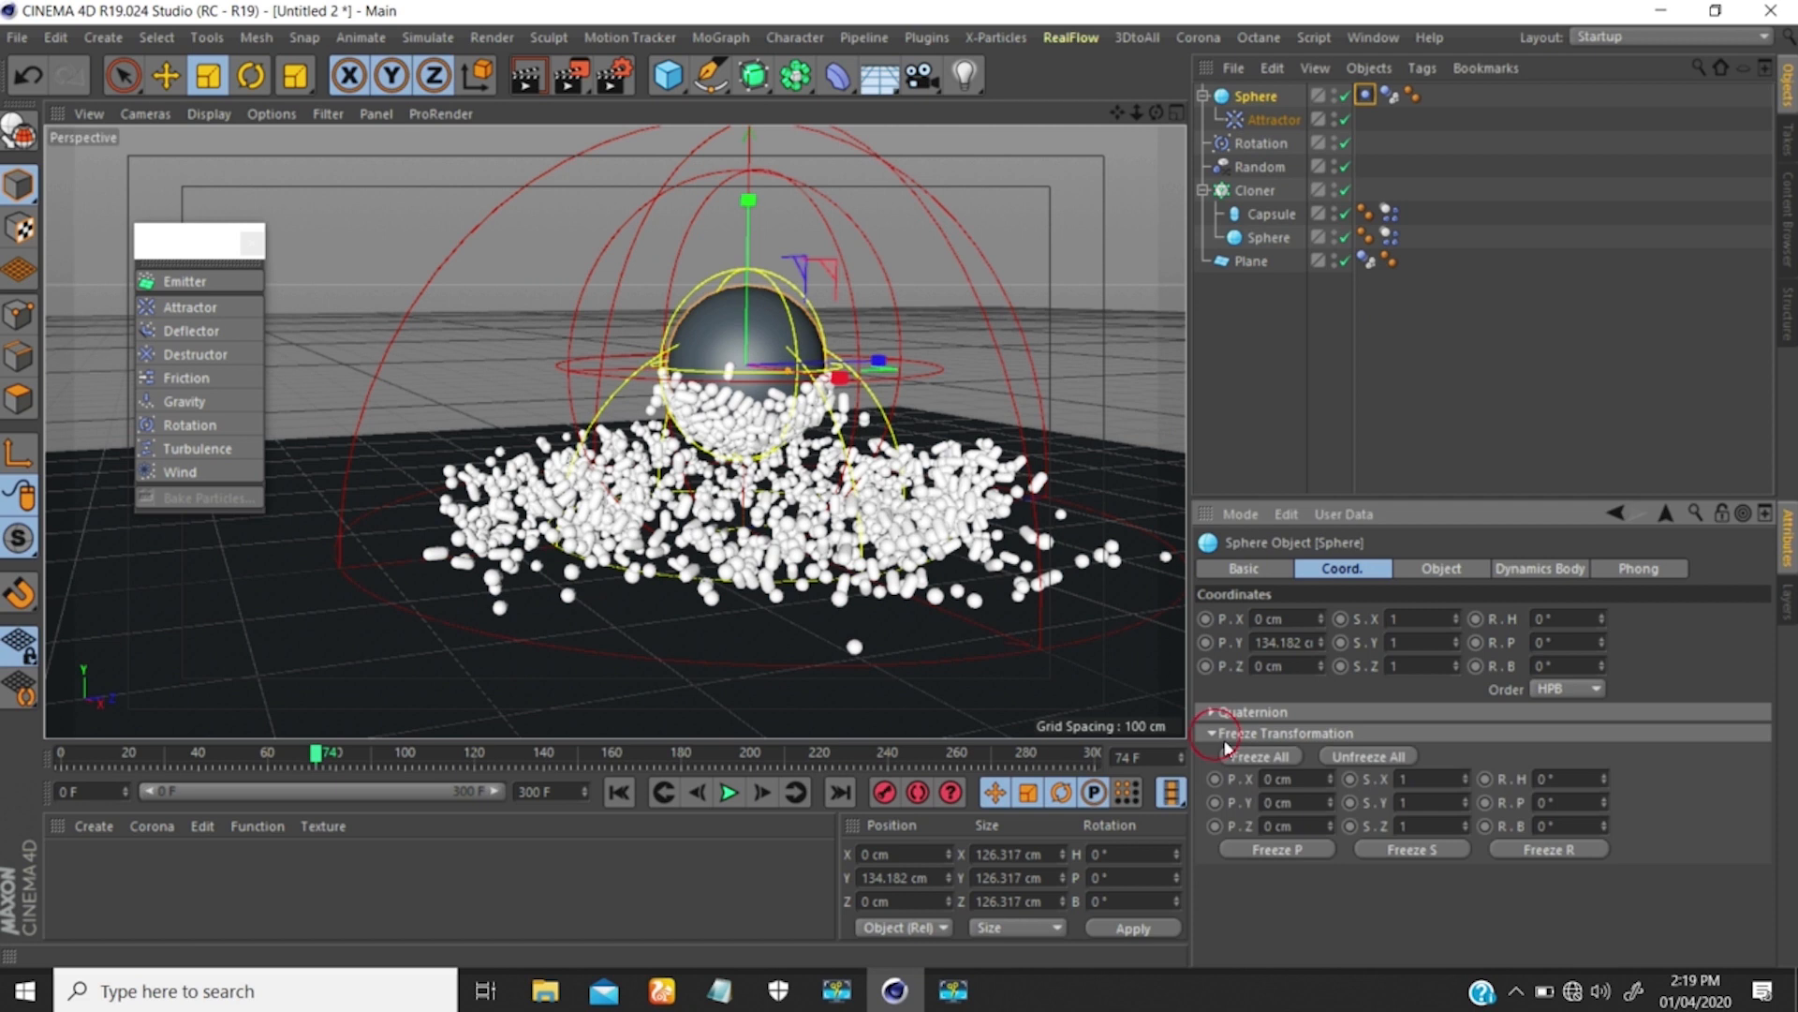
click(1365, 95)
click(1328, 691)
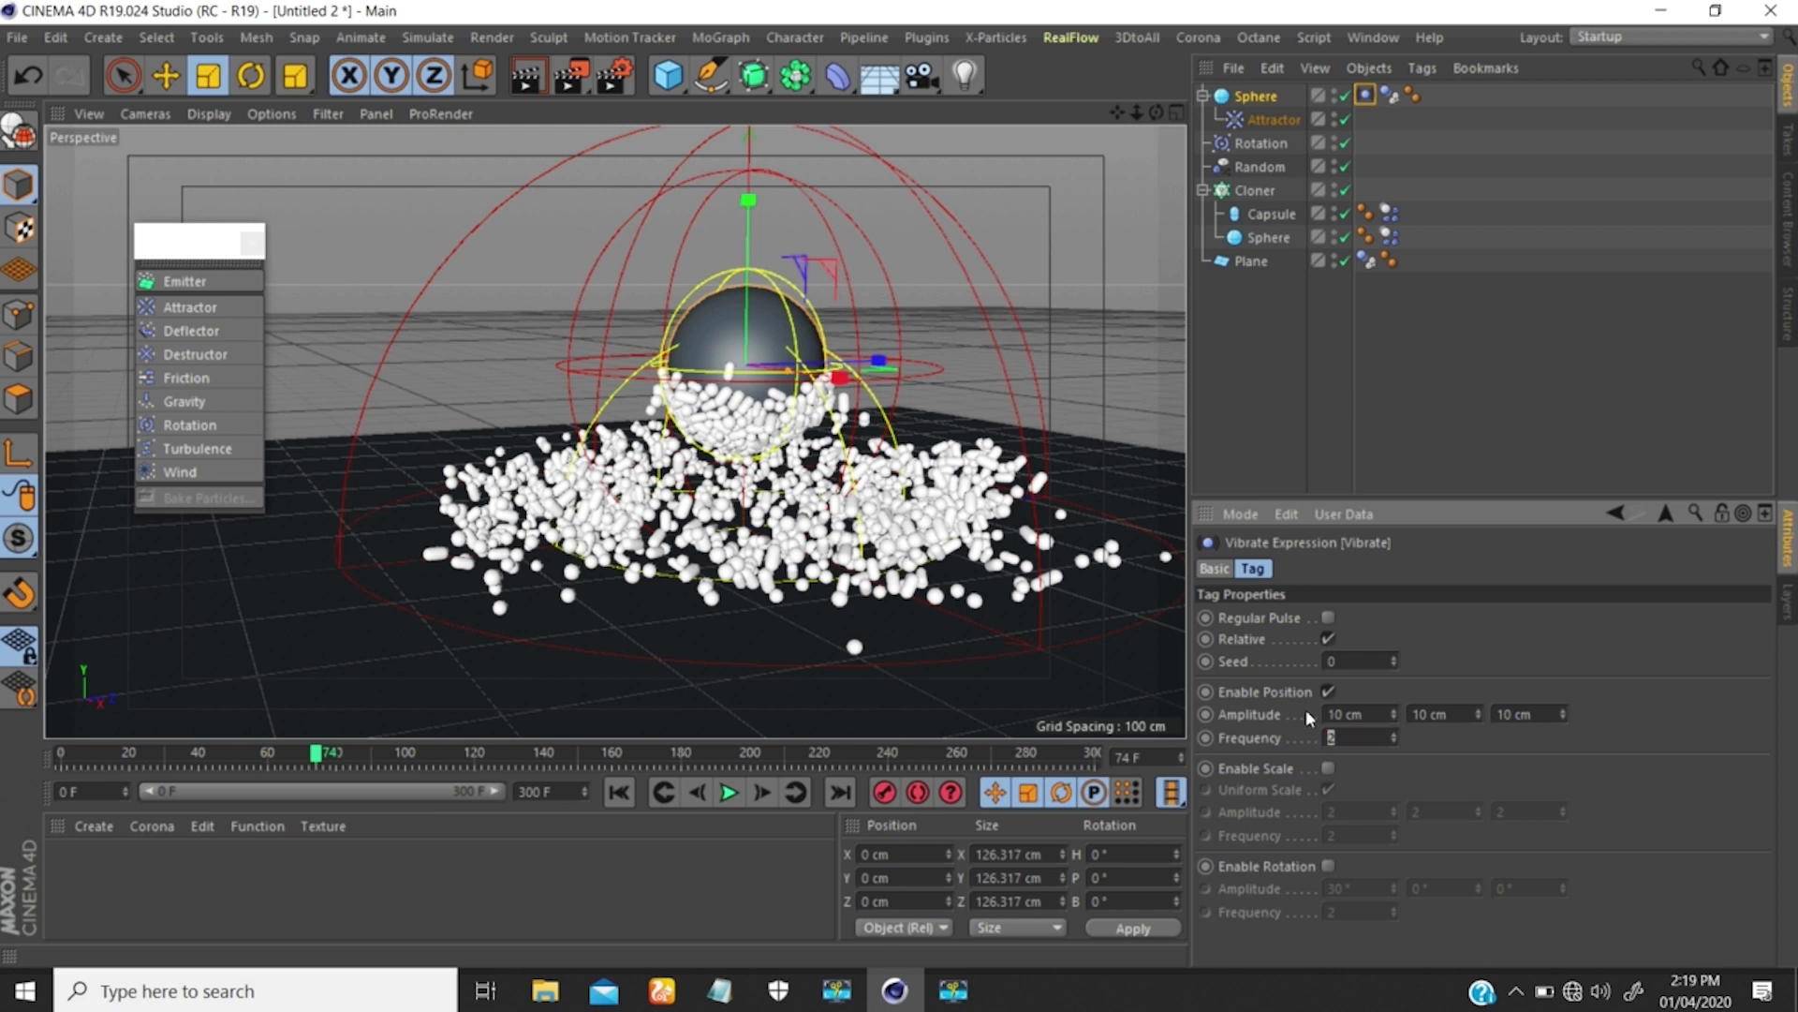
text(0.8)
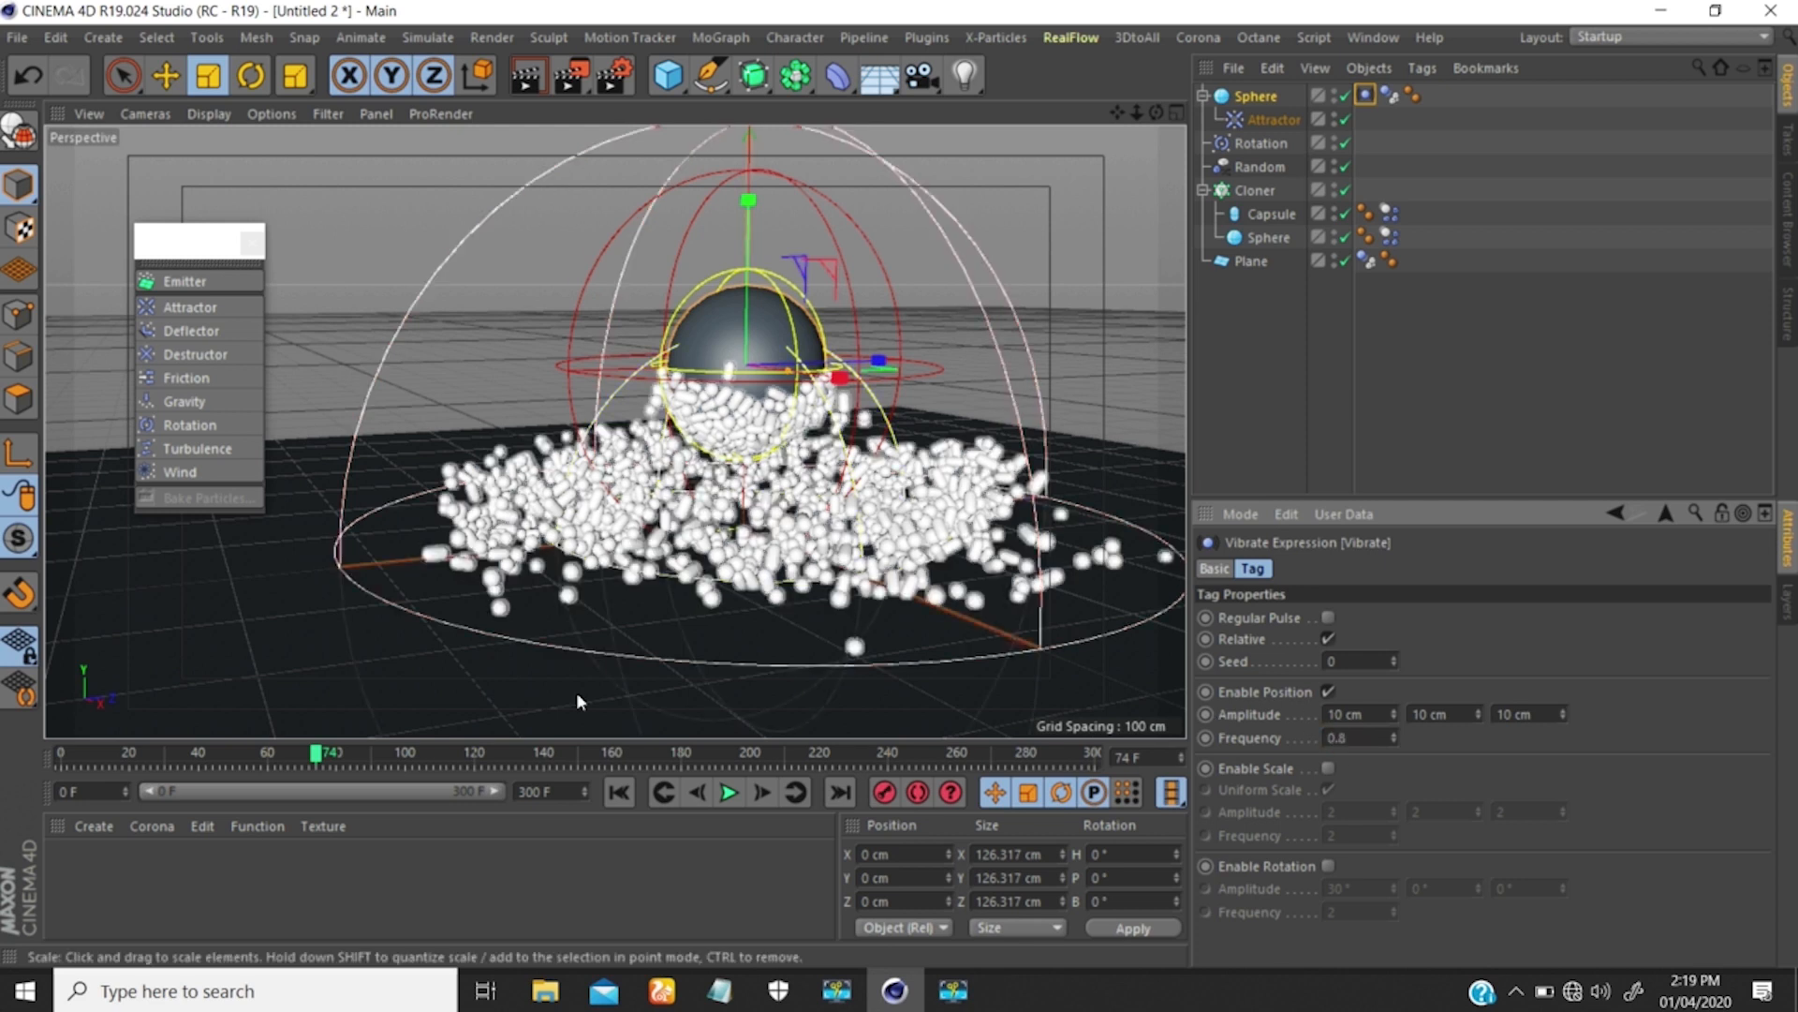
Replay the simulation from the first frame and set the vibration's position amplitude to 20 cm on all three axes.
click(616, 794)
click(730, 794)
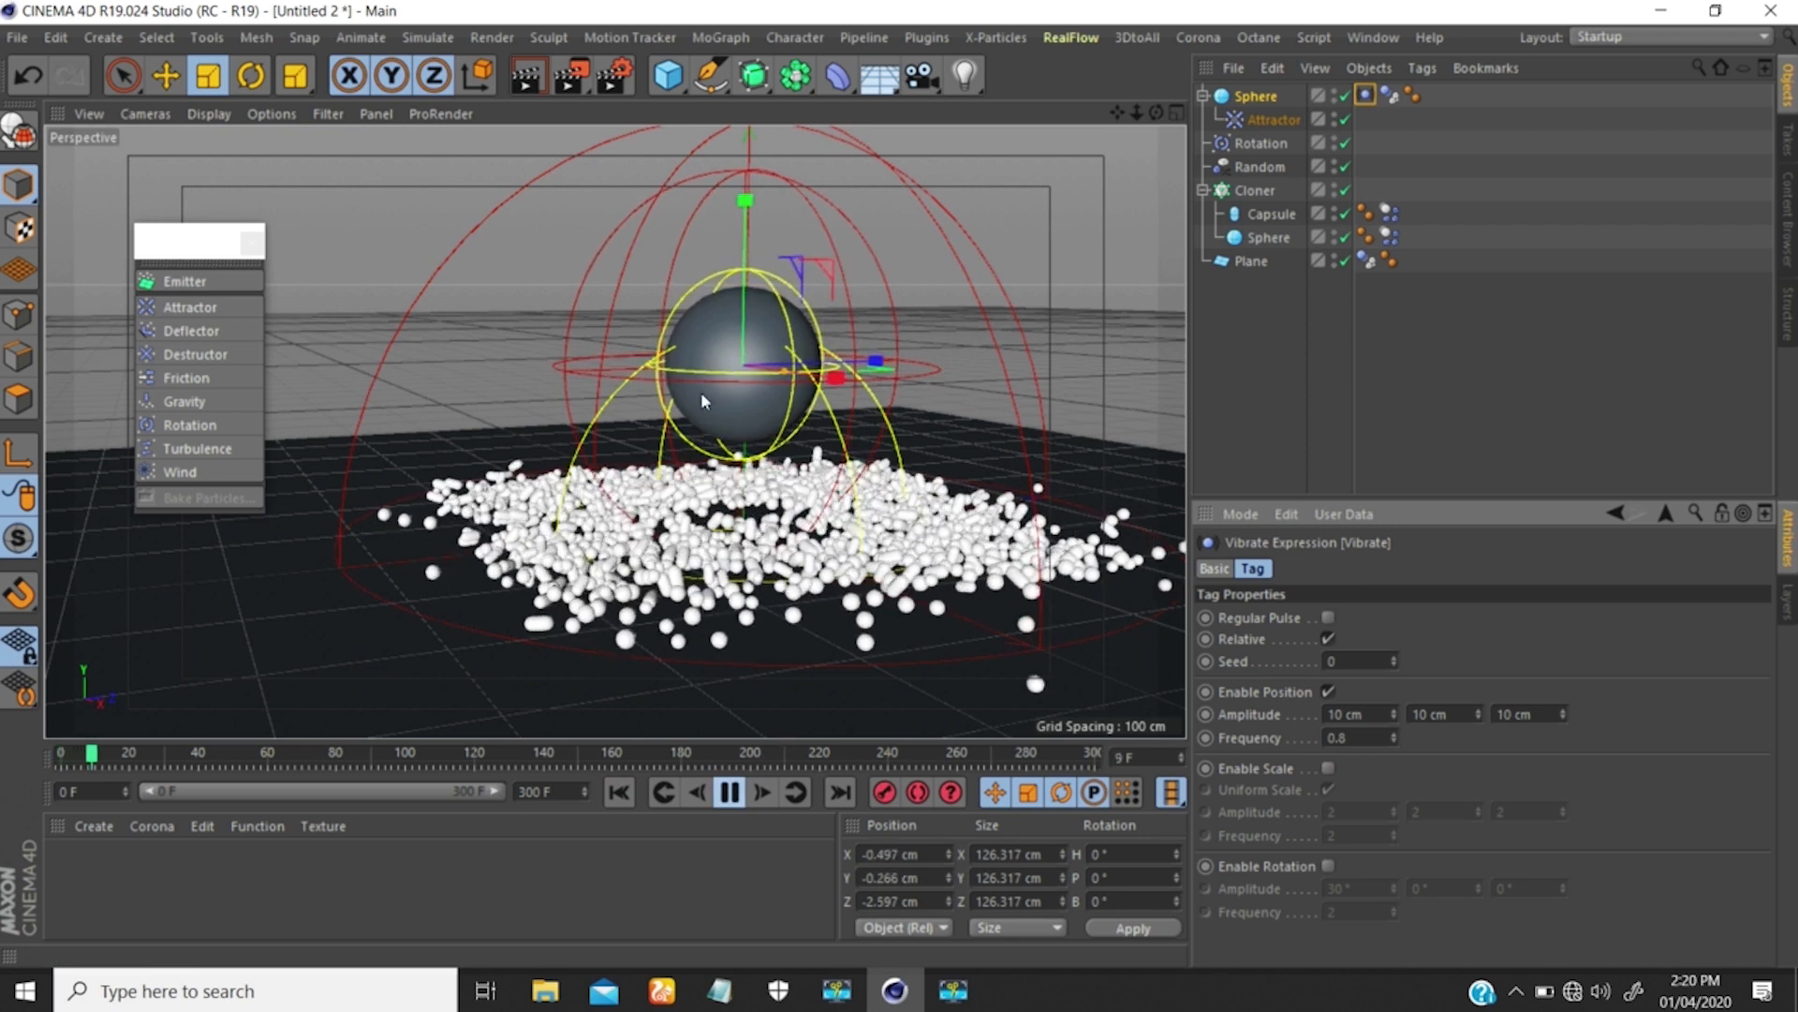
click(1345, 714)
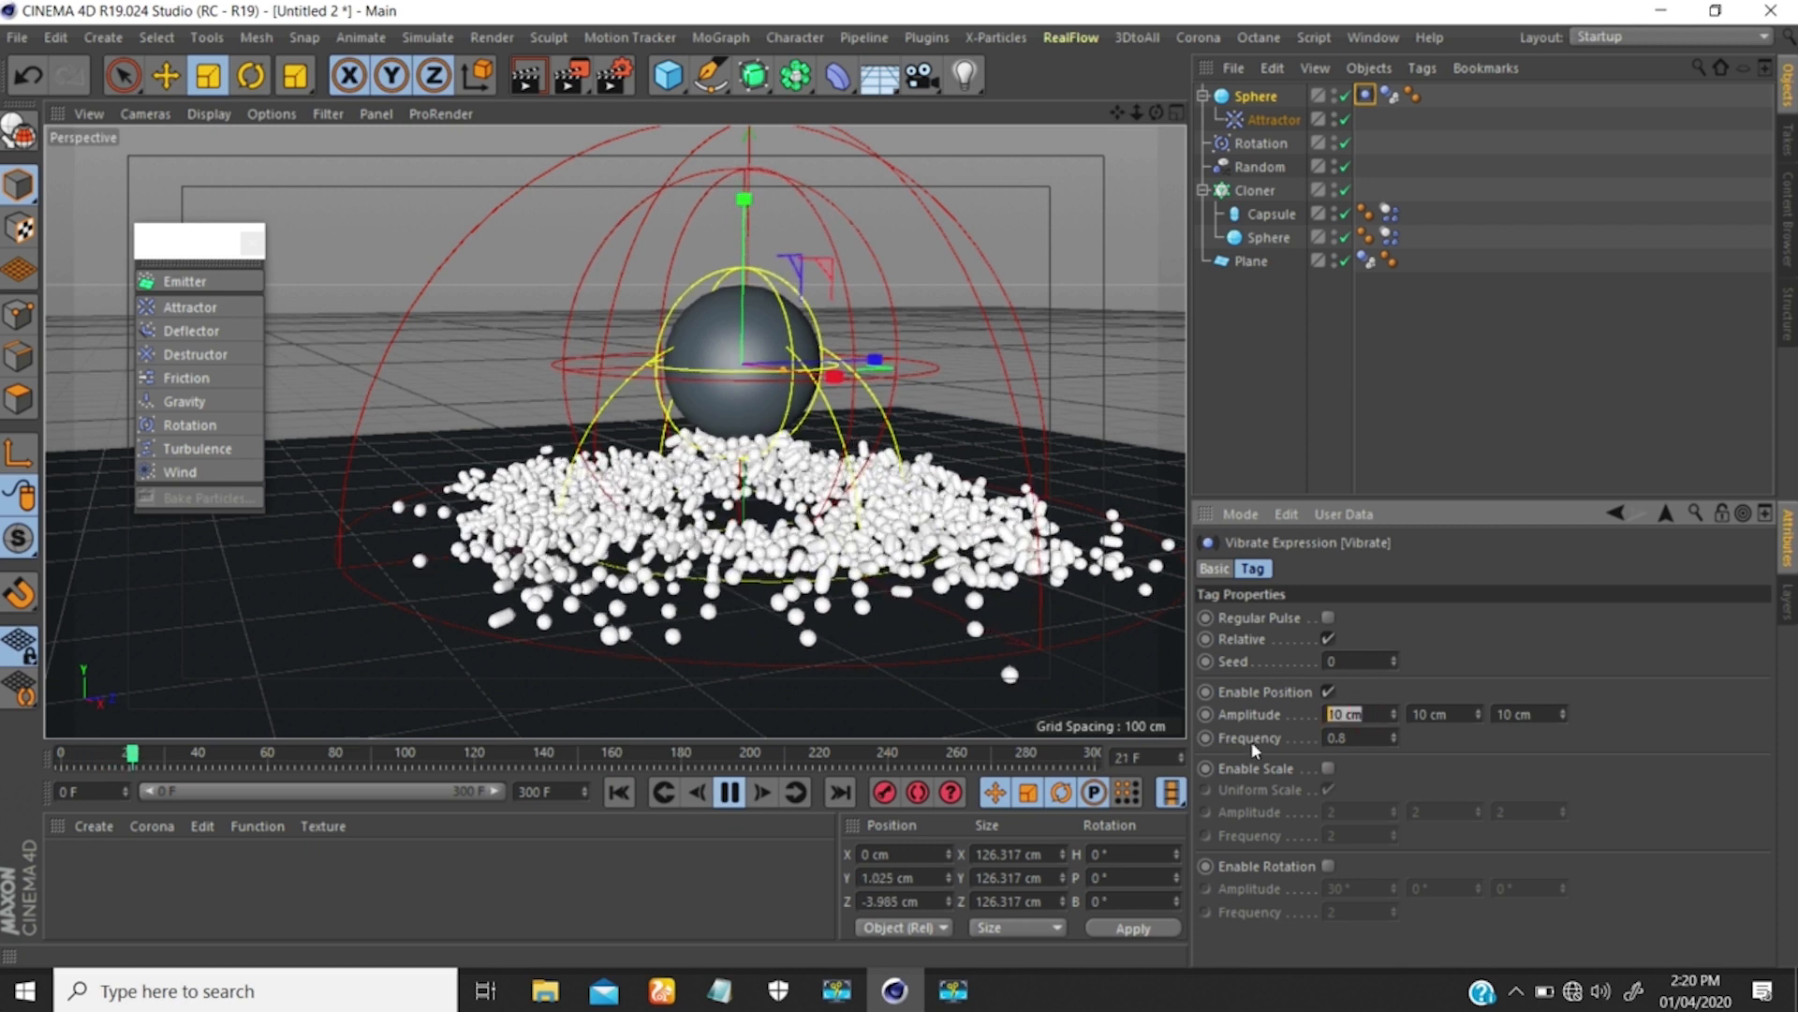
text(20)
key(Tab)
text(20)
key(Tab)
text(20)
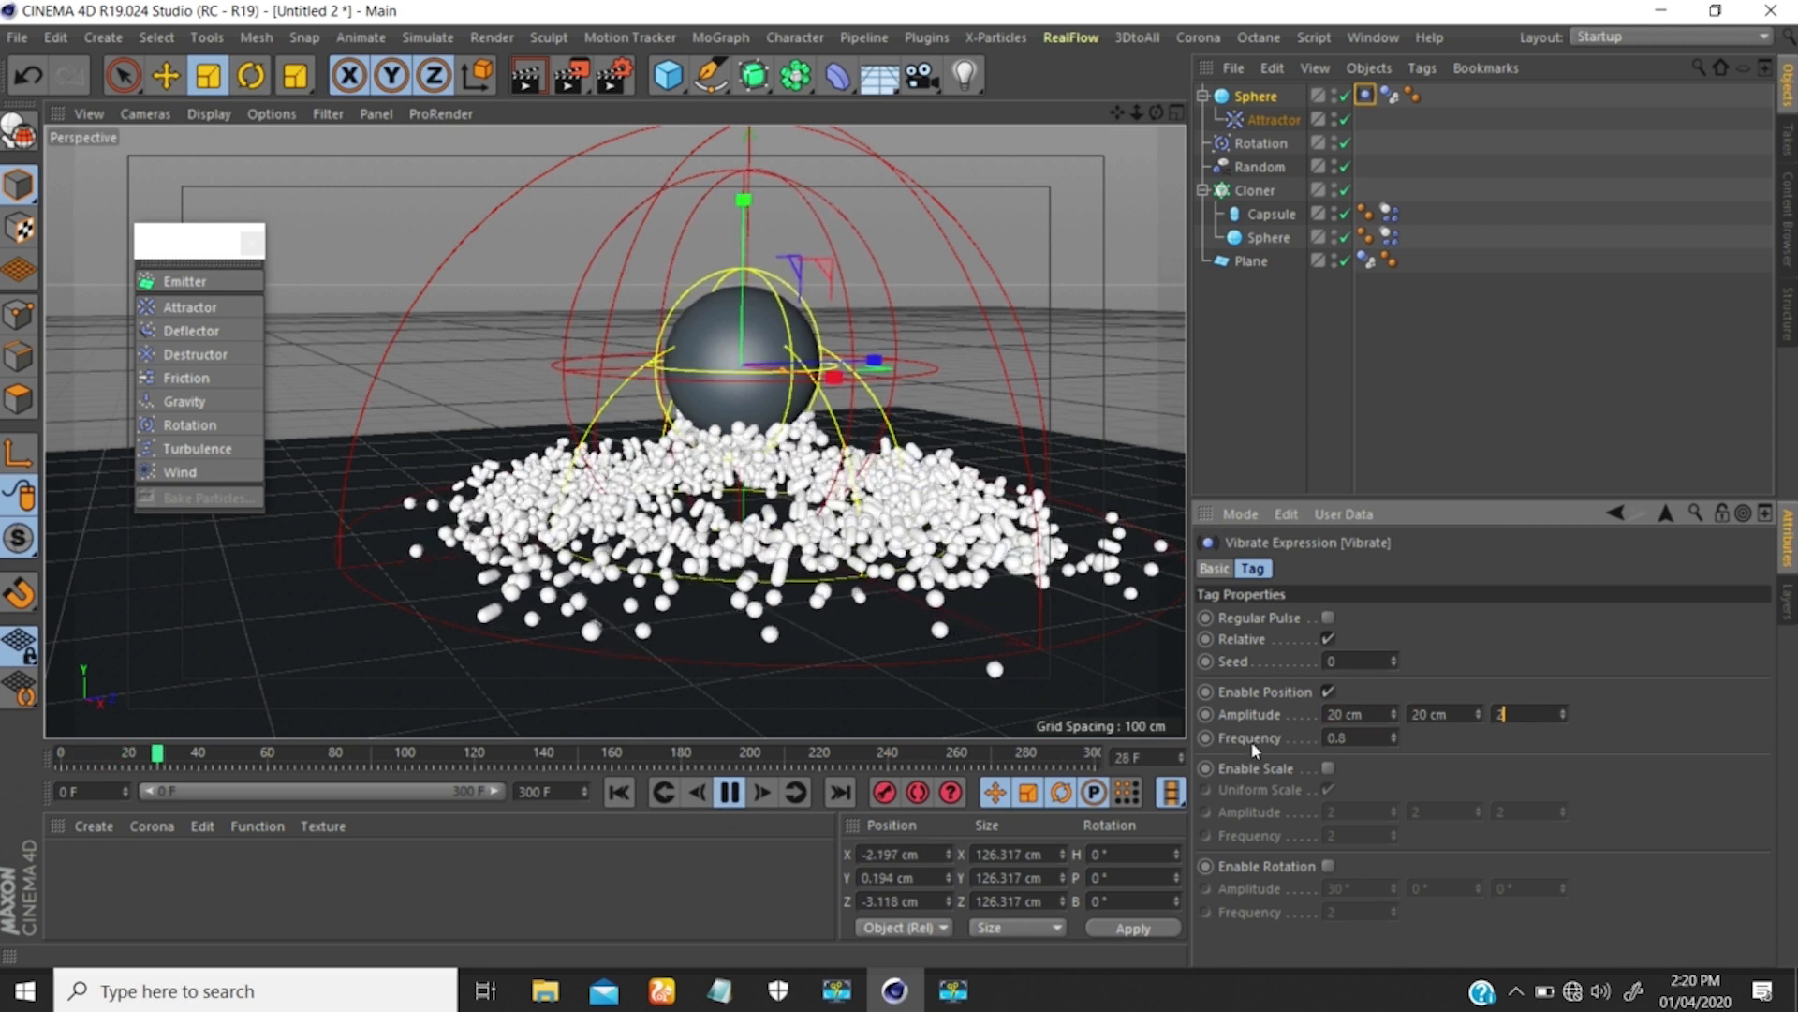
key(Return)
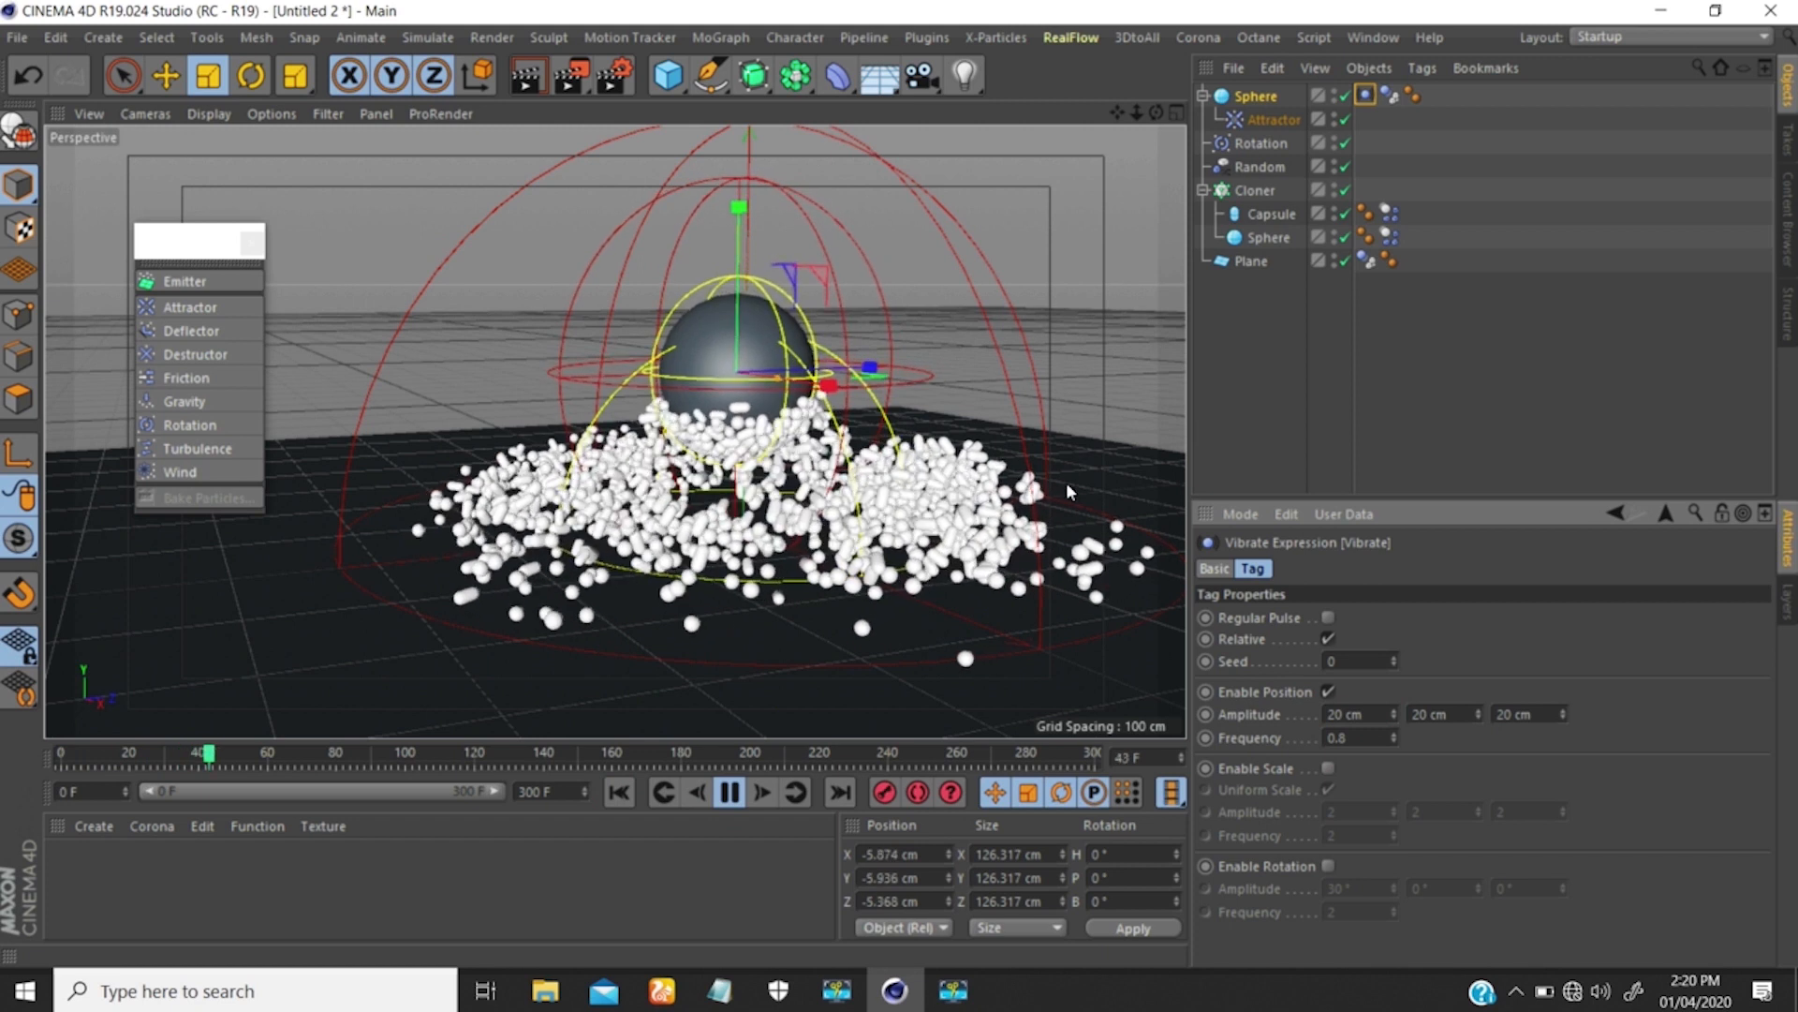
Set the position vibration's frequency to 1.2 and check the sphere's shaking from another angle.
click(1349, 738)
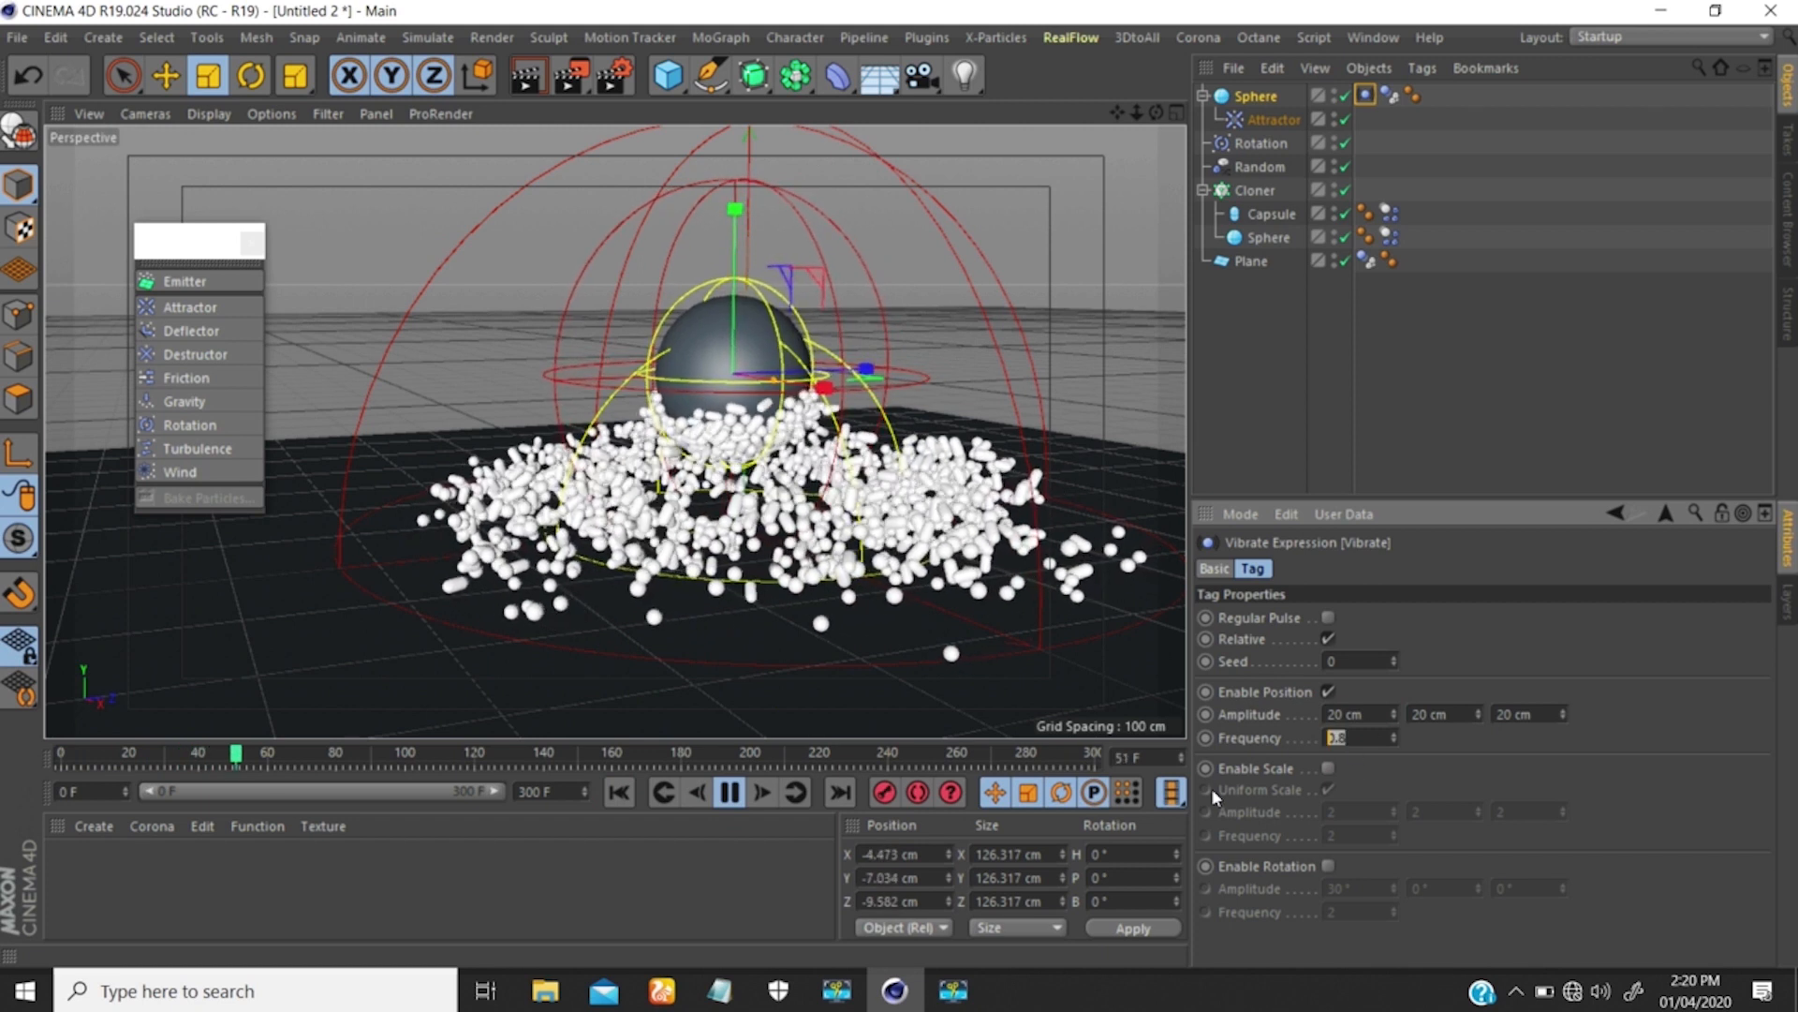
text(1.2)
key(Return)
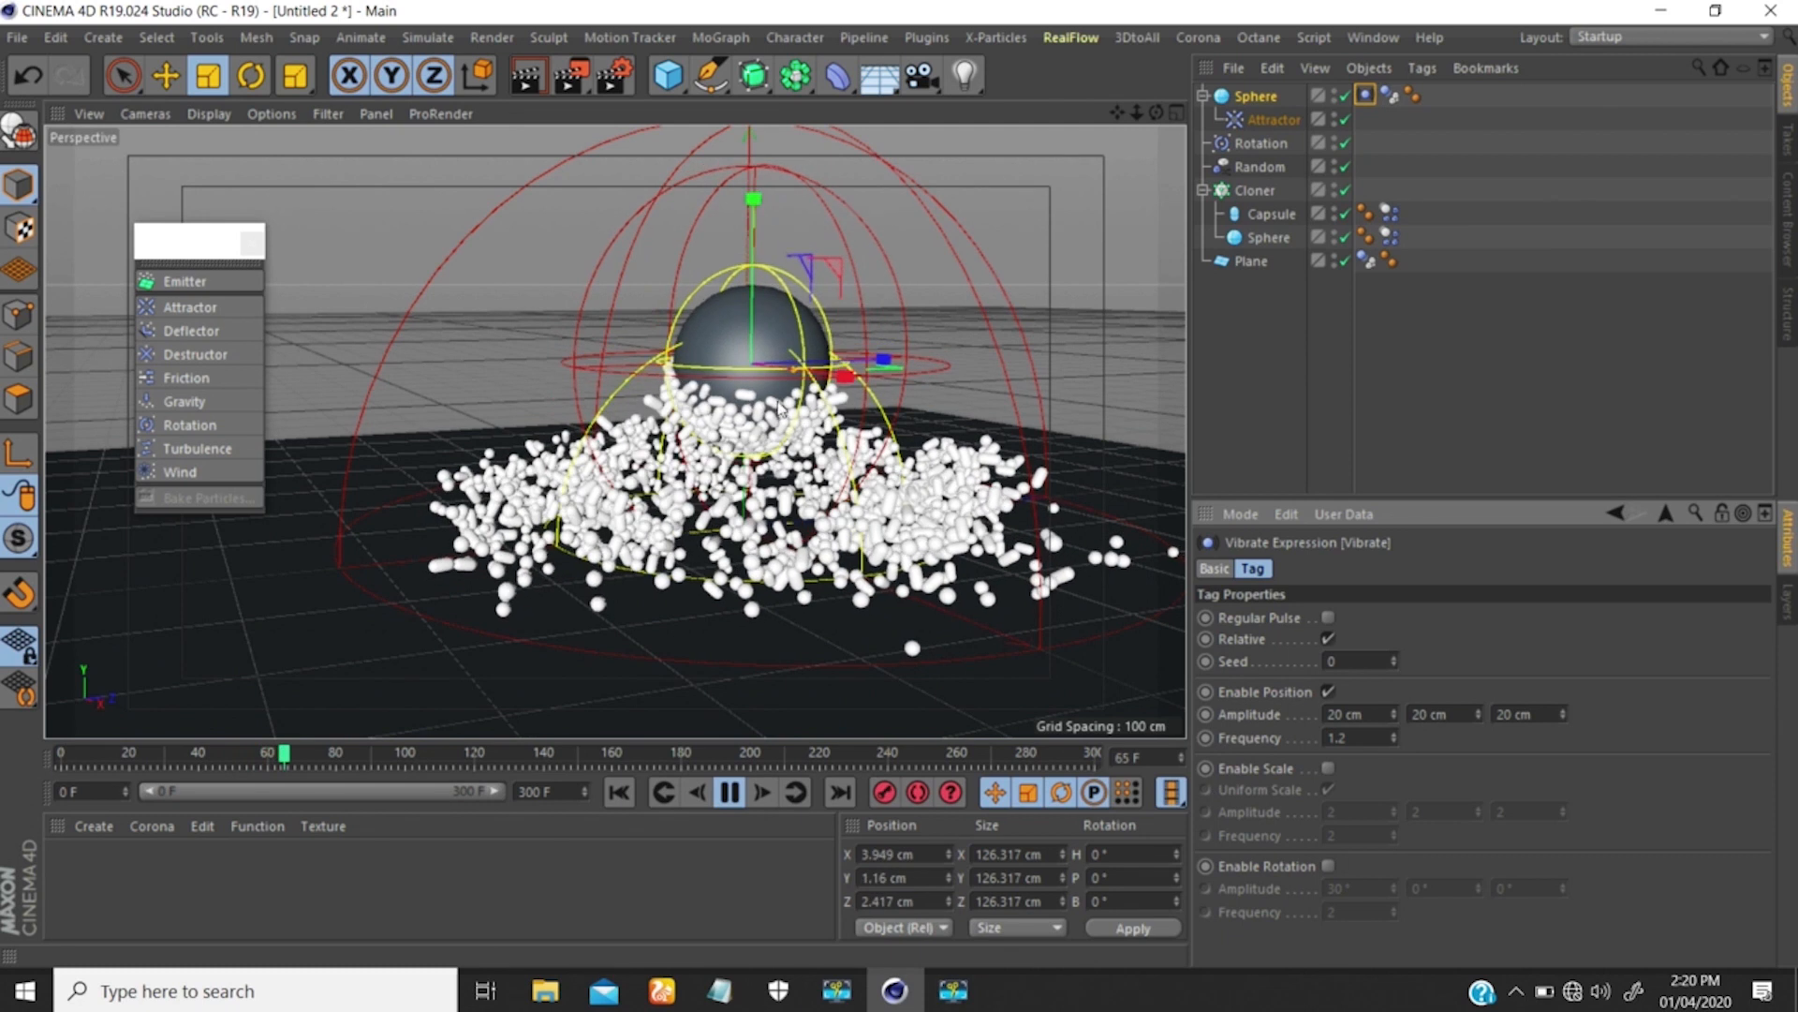
alt+drag(733, 354, 718, 332)
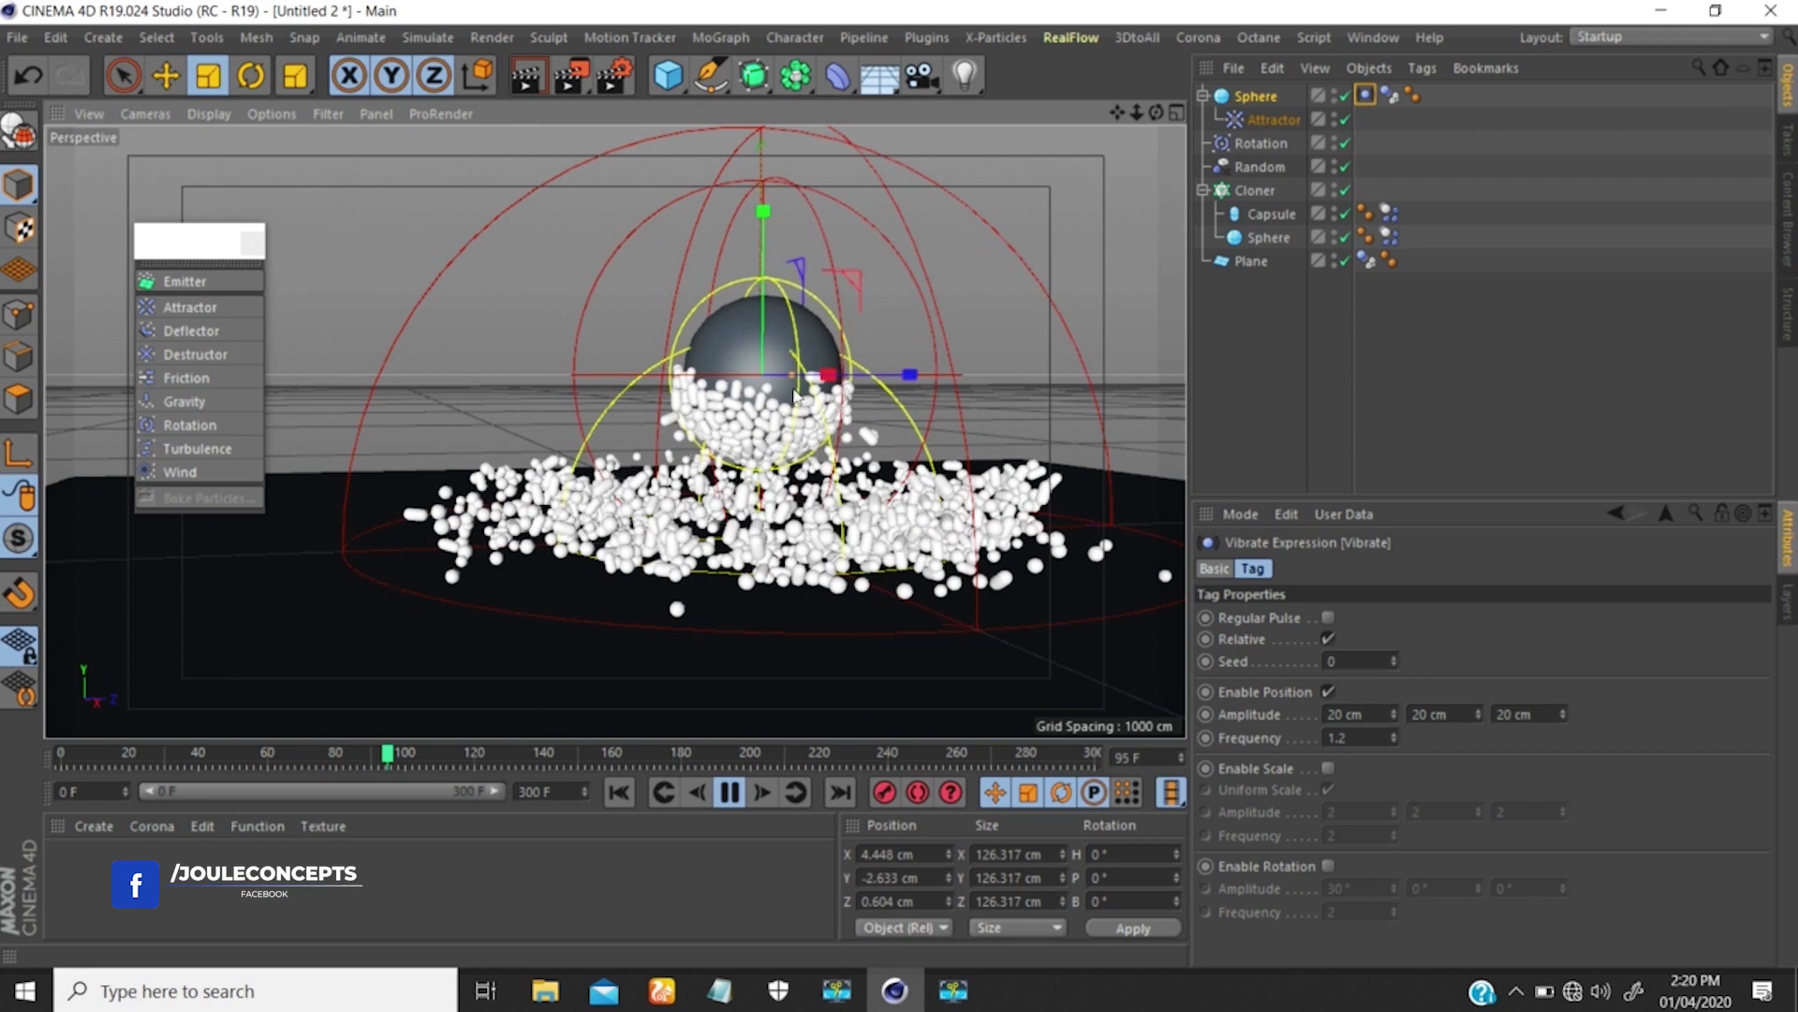
Set the Attractor's strength to 20000 while the simulation plays.
click(1272, 120)
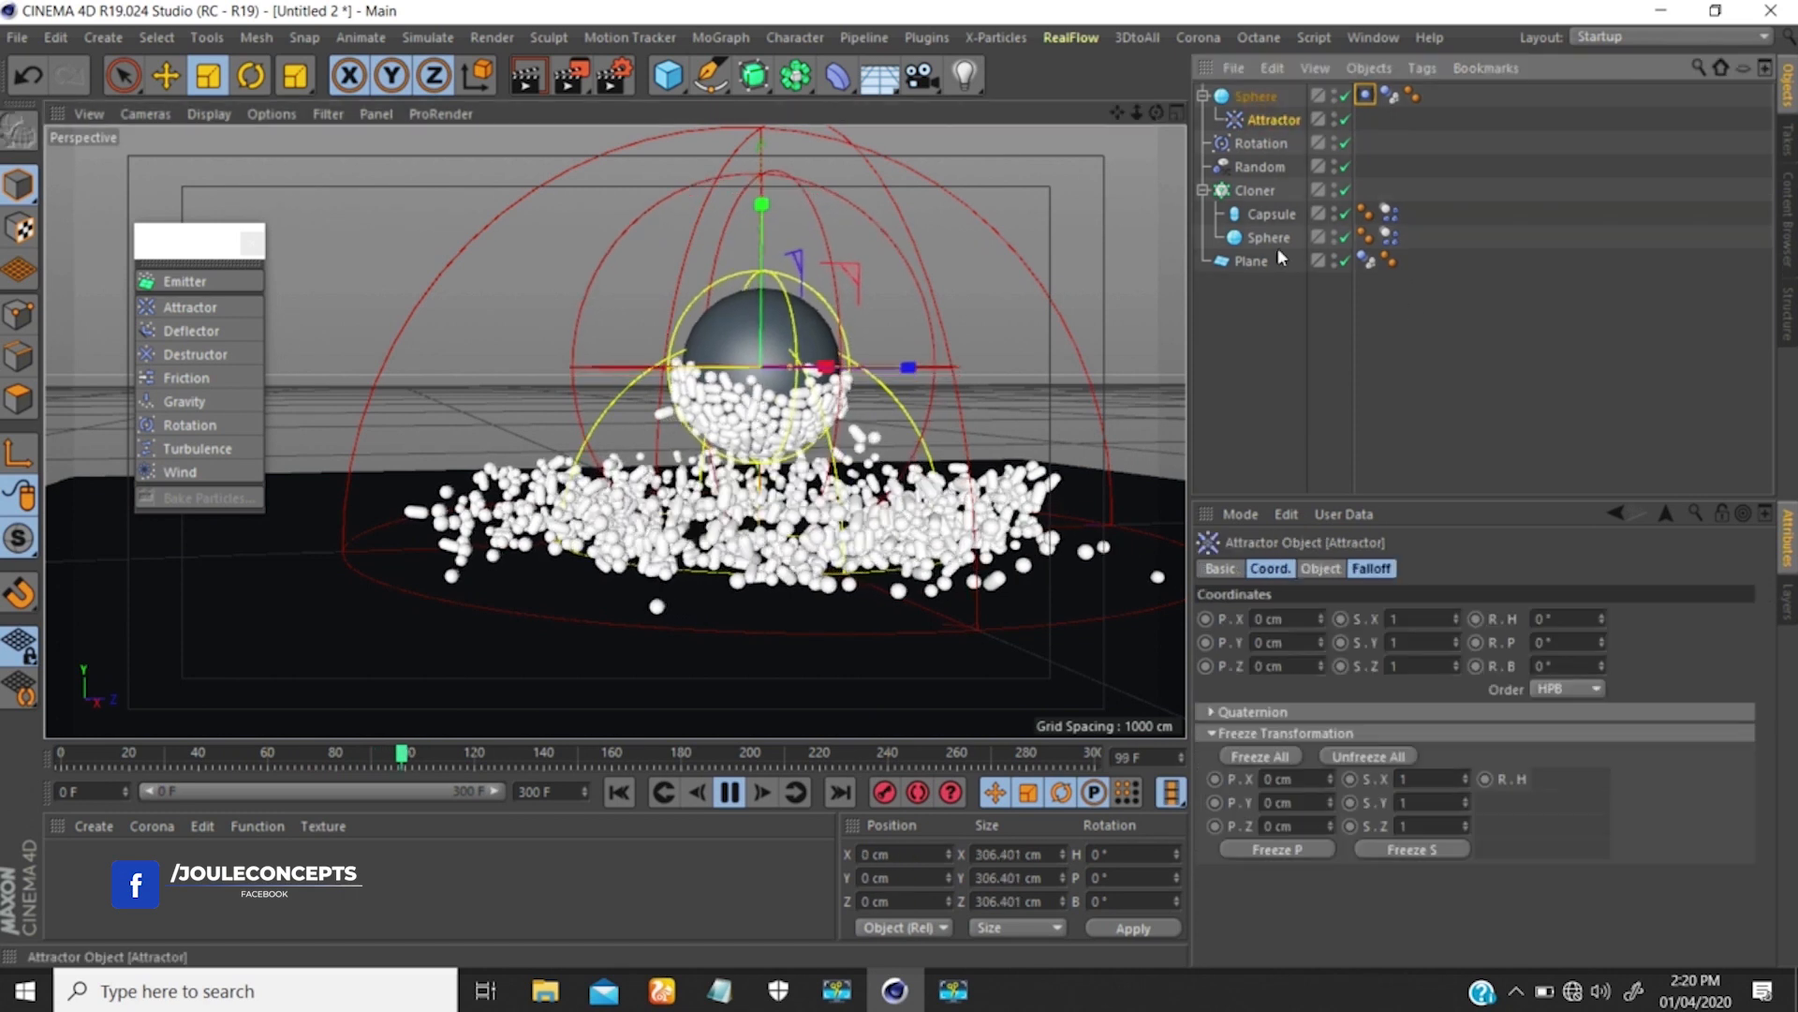
click(1321, 569)
click(1307, 618)
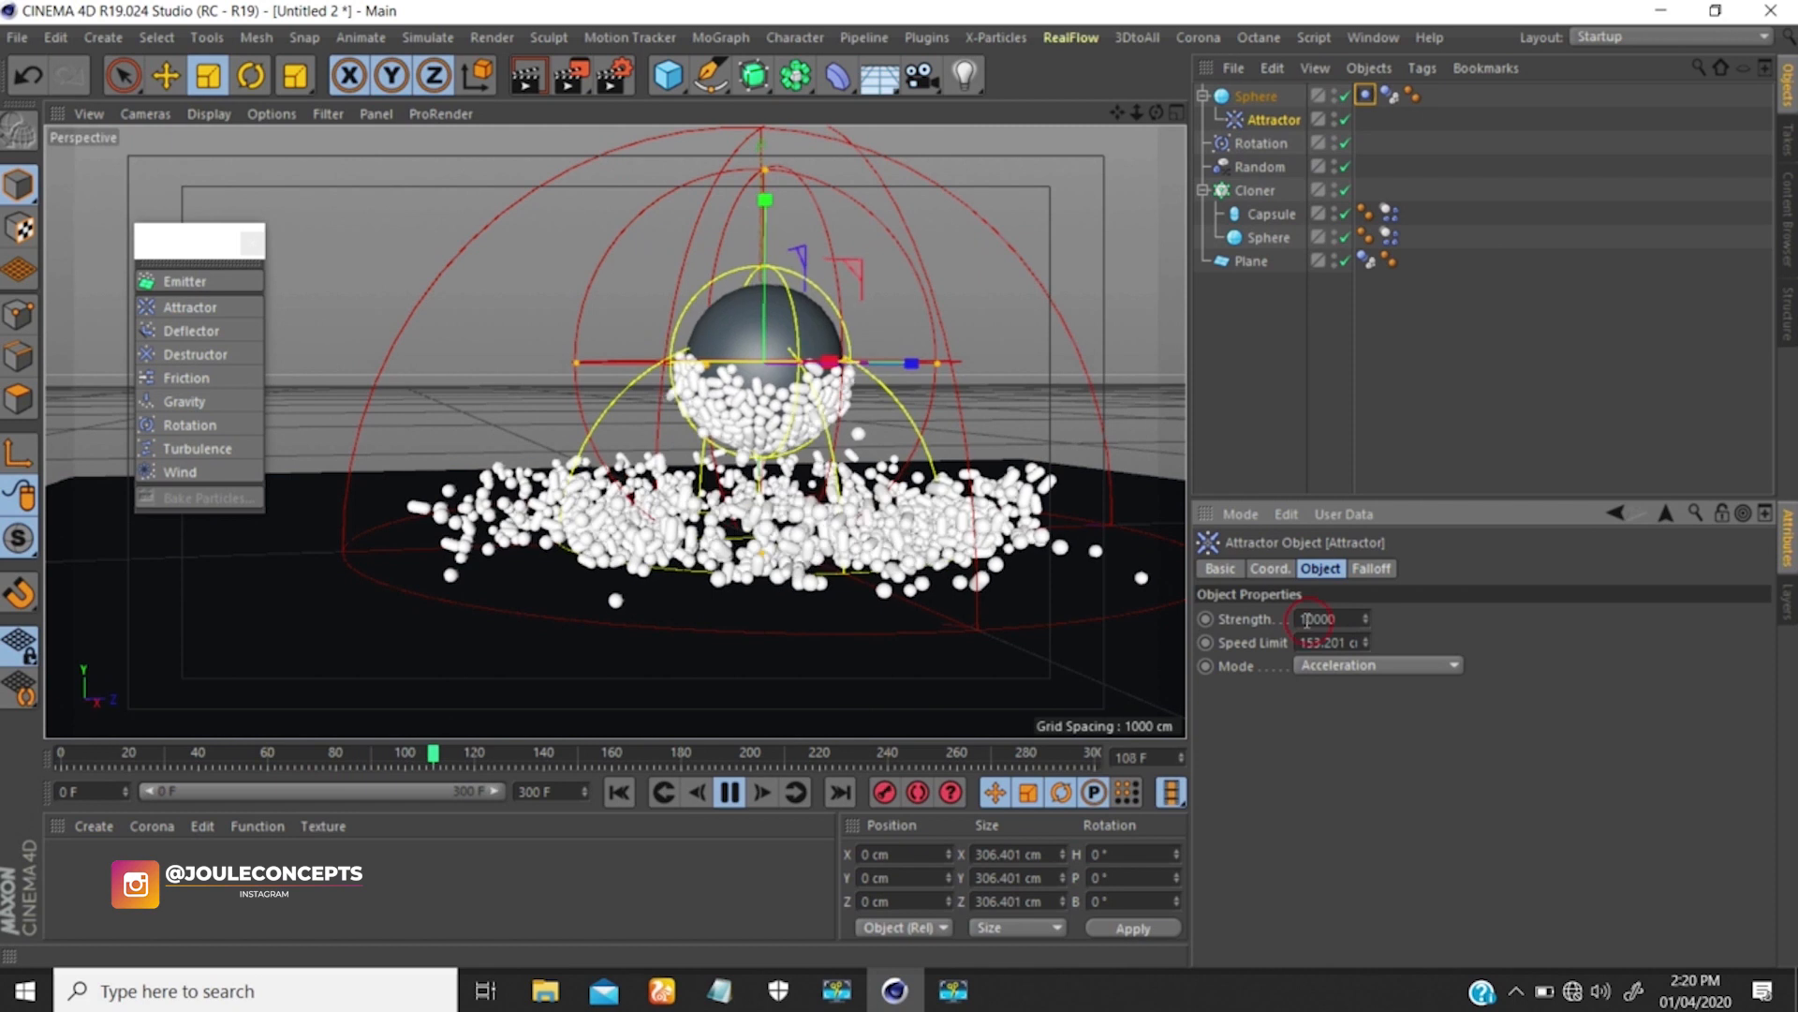
key(BackSpace)
text(2)
key(Return)
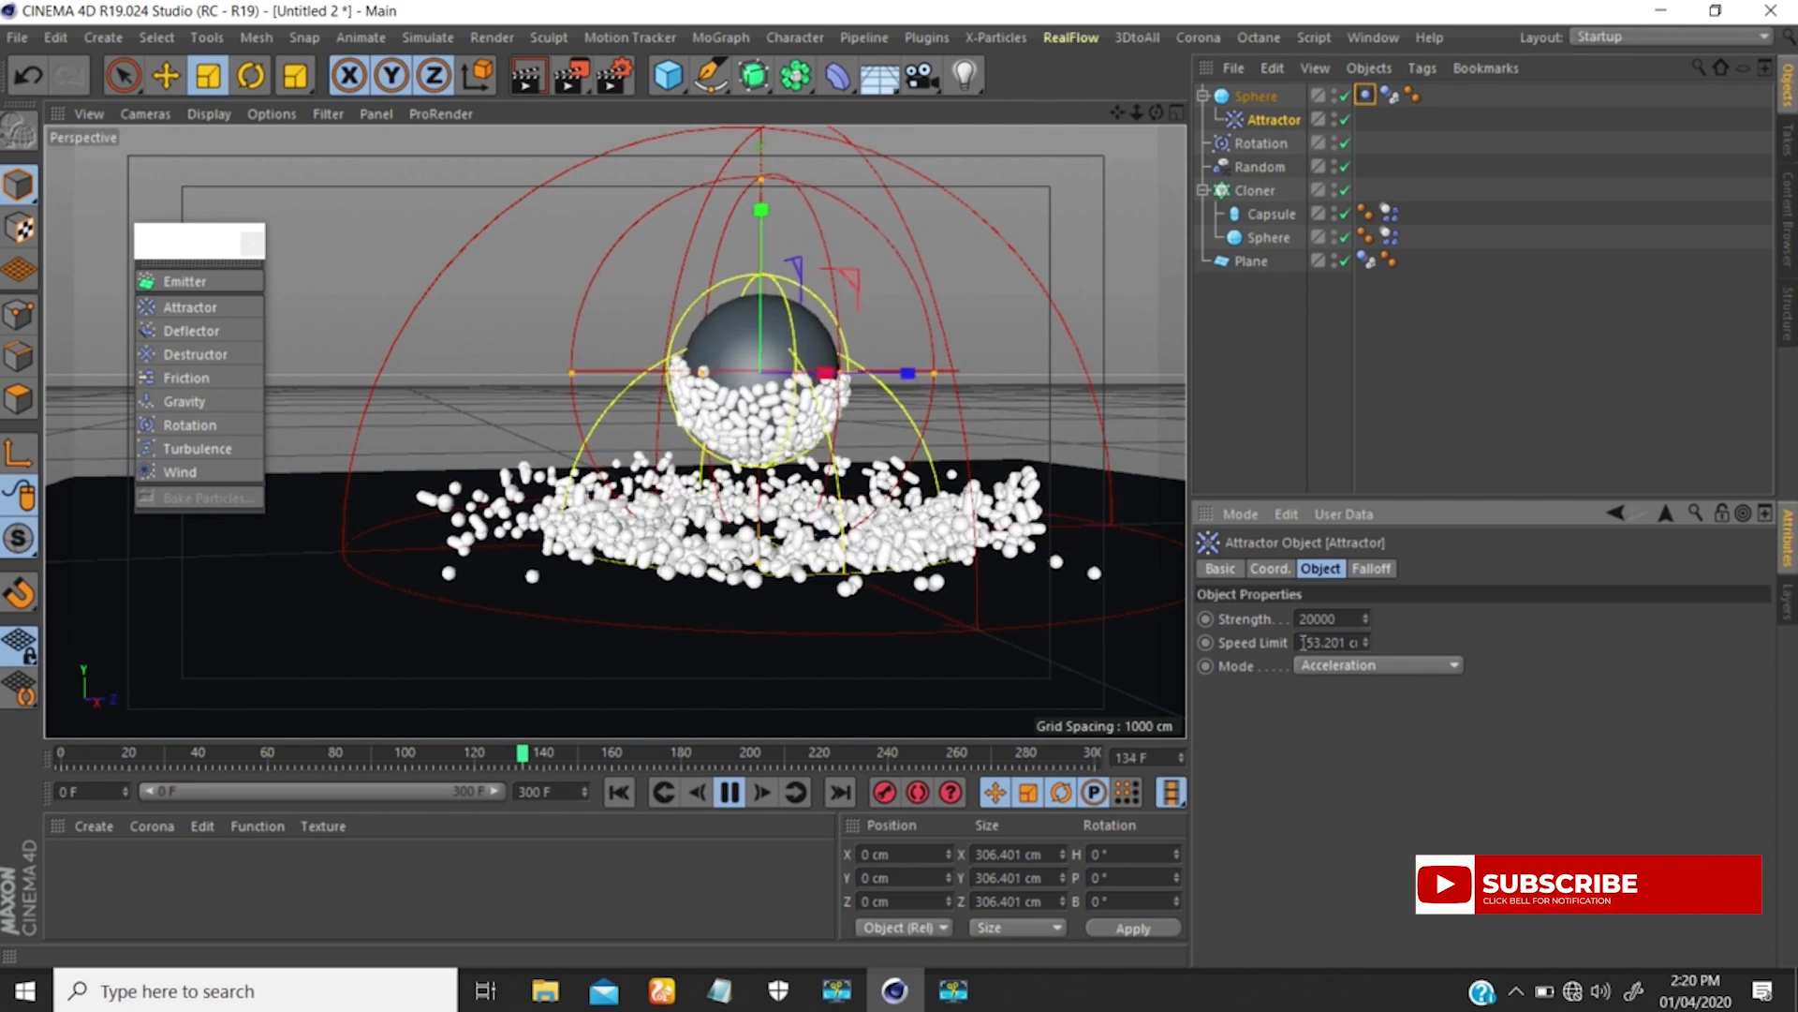
Set the Attractor's speed limit to 120 cm.
drag(1303, 642, 1320, 644)
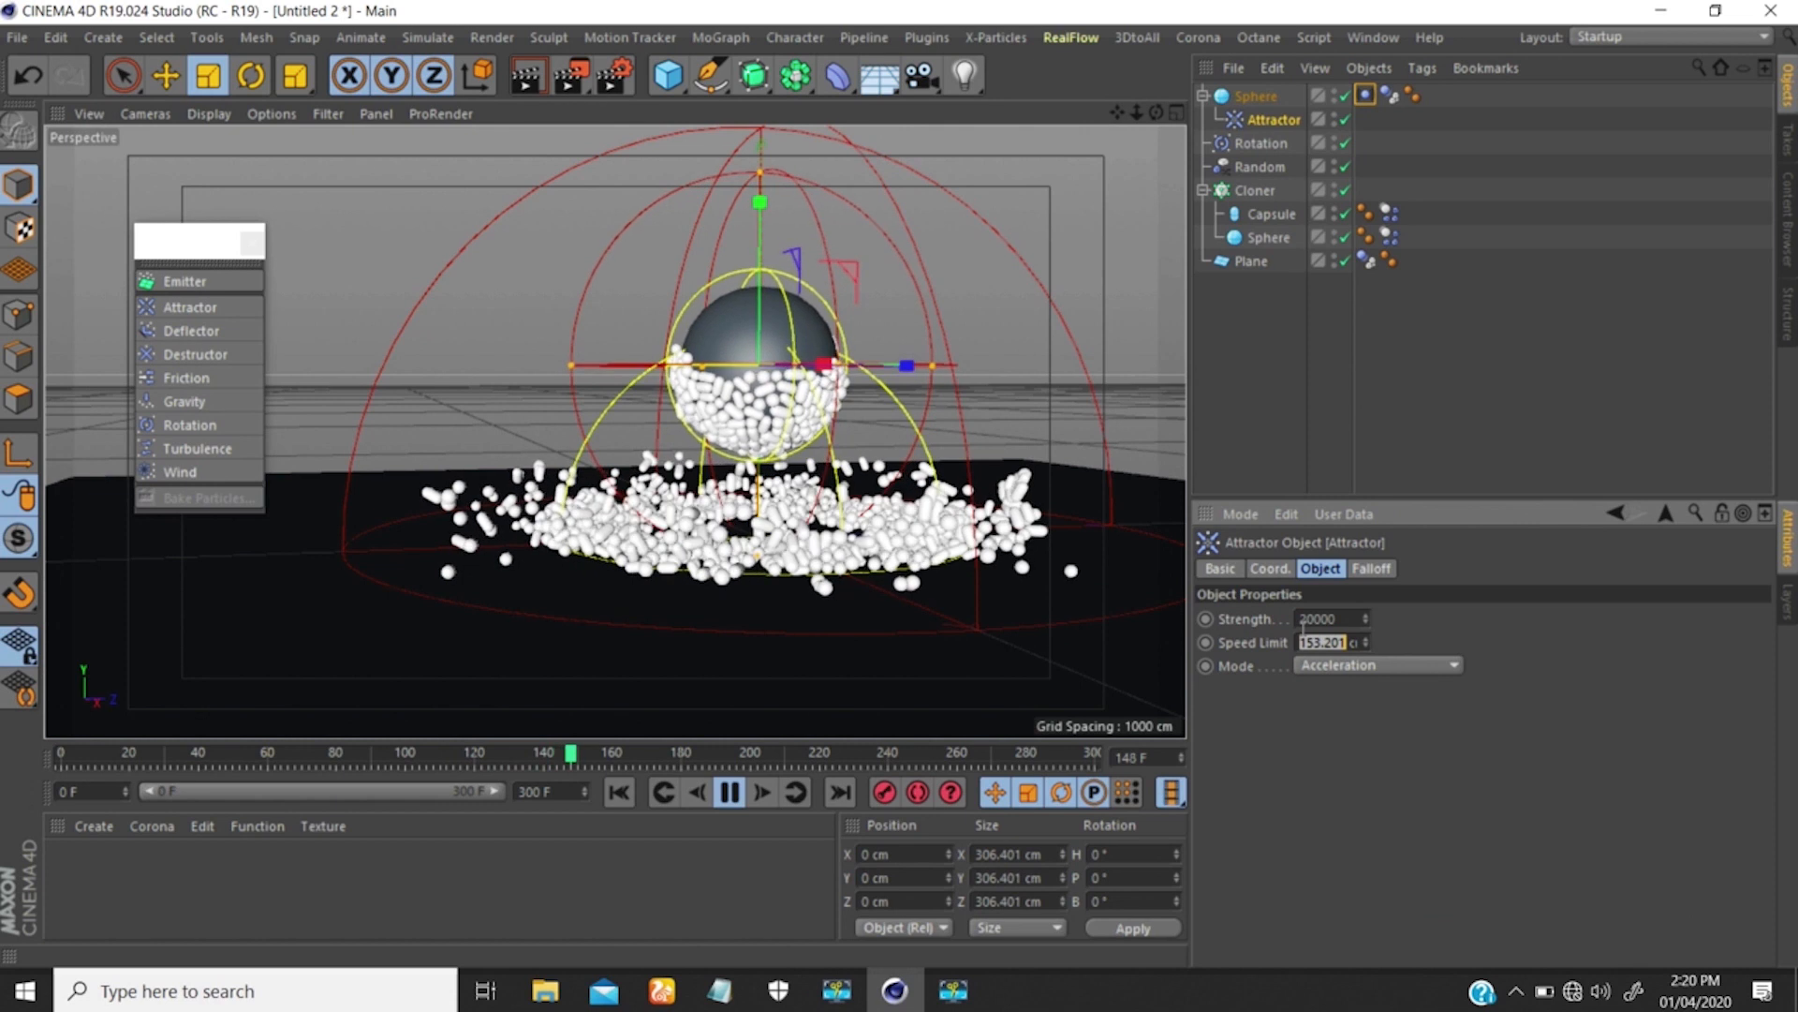
text(120)
key(Return)
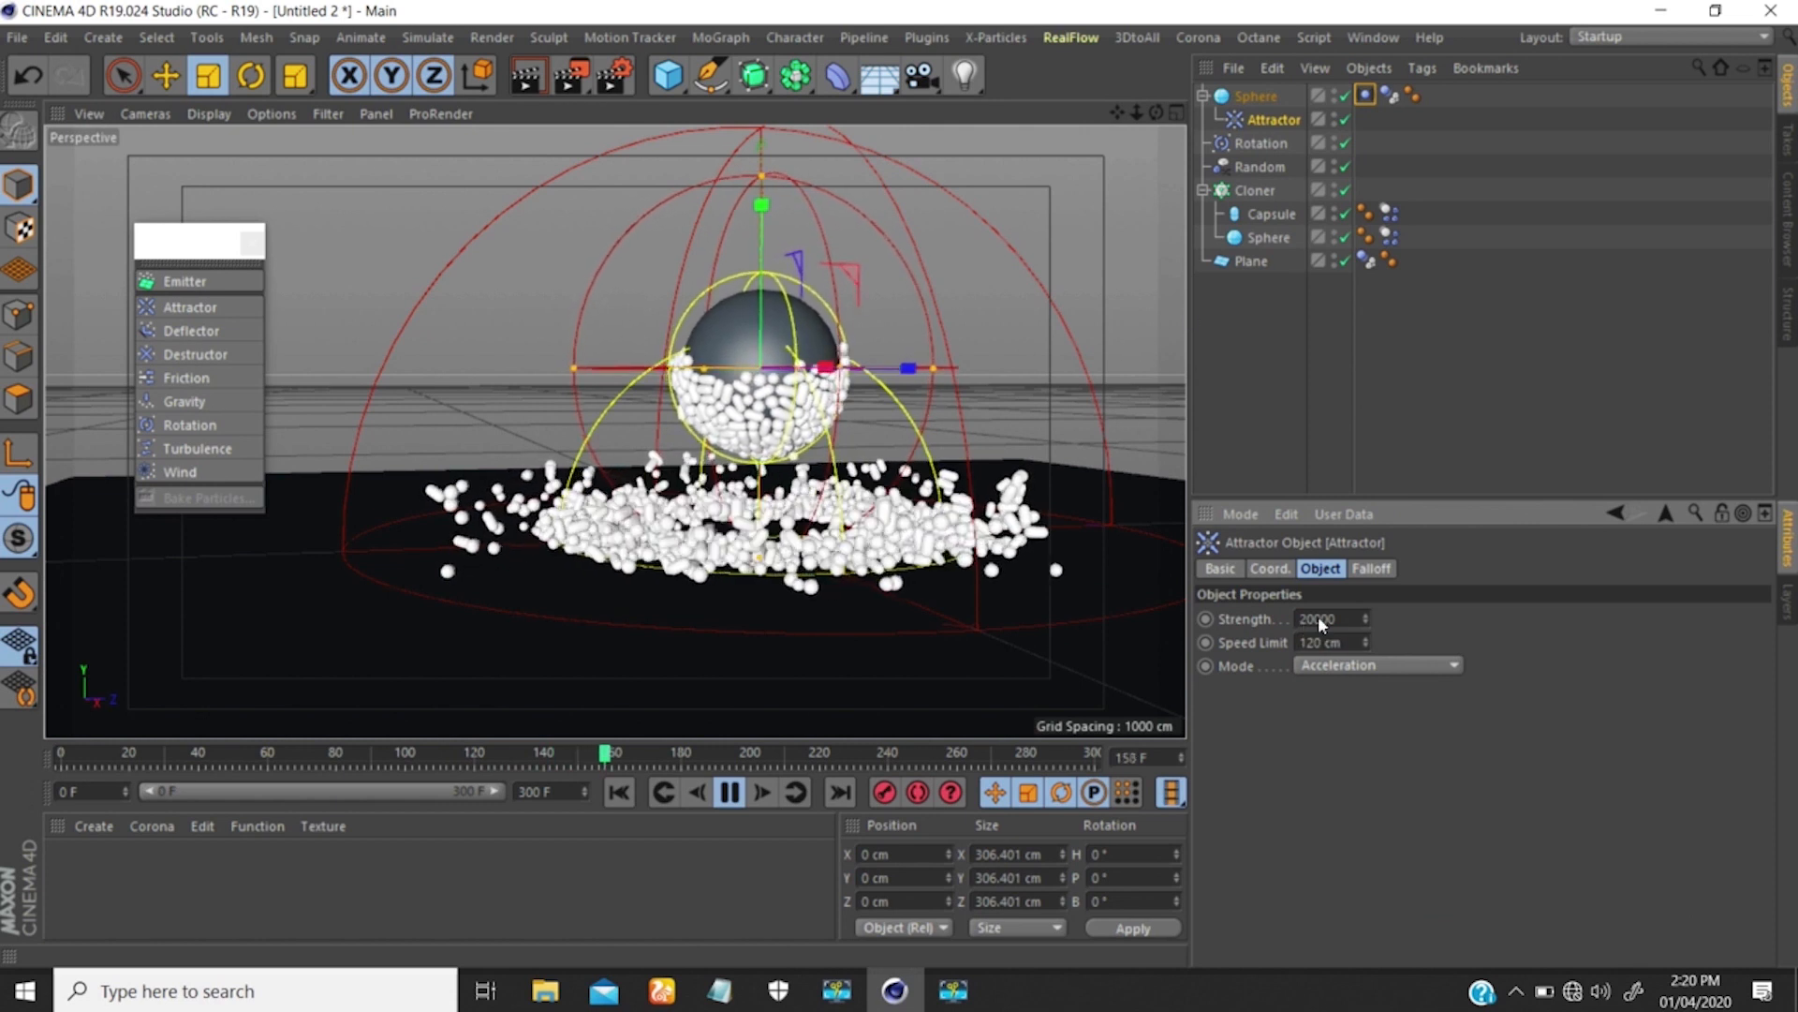
Raise the Attractor's speed limit to 250 cm.
double_click(1321, 642)
text(25)
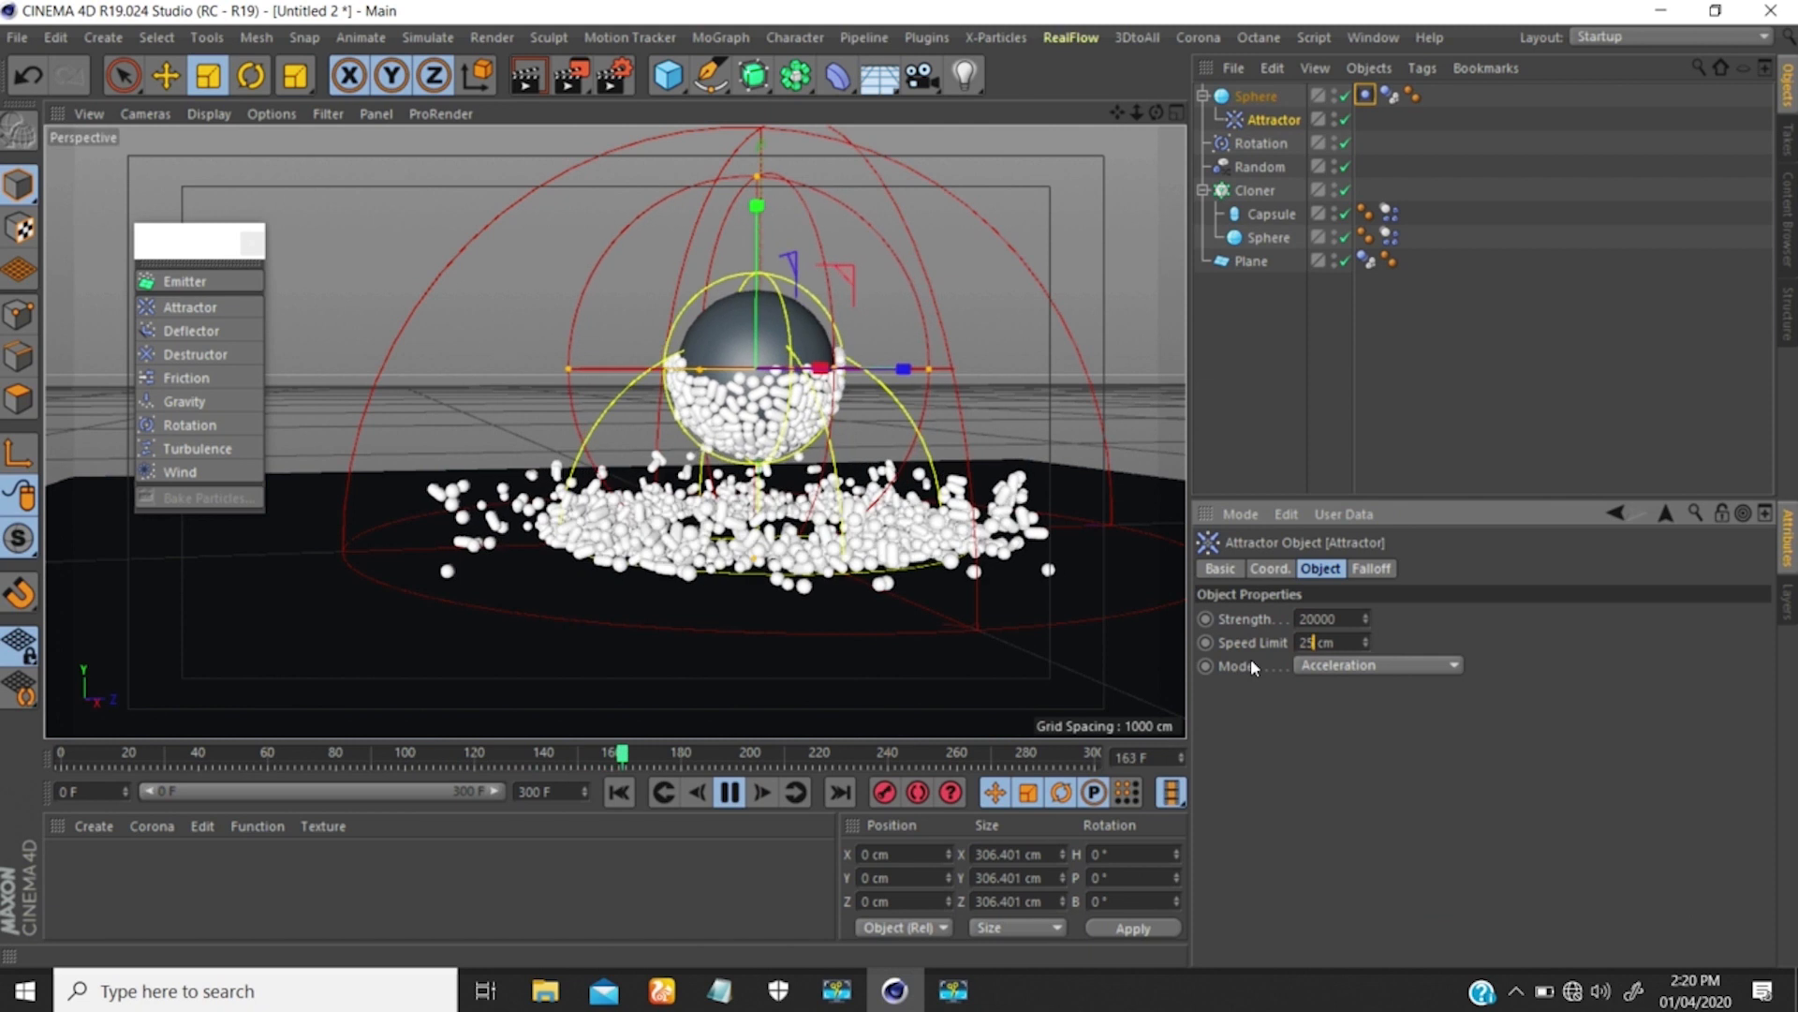
text(0)
key(Return)
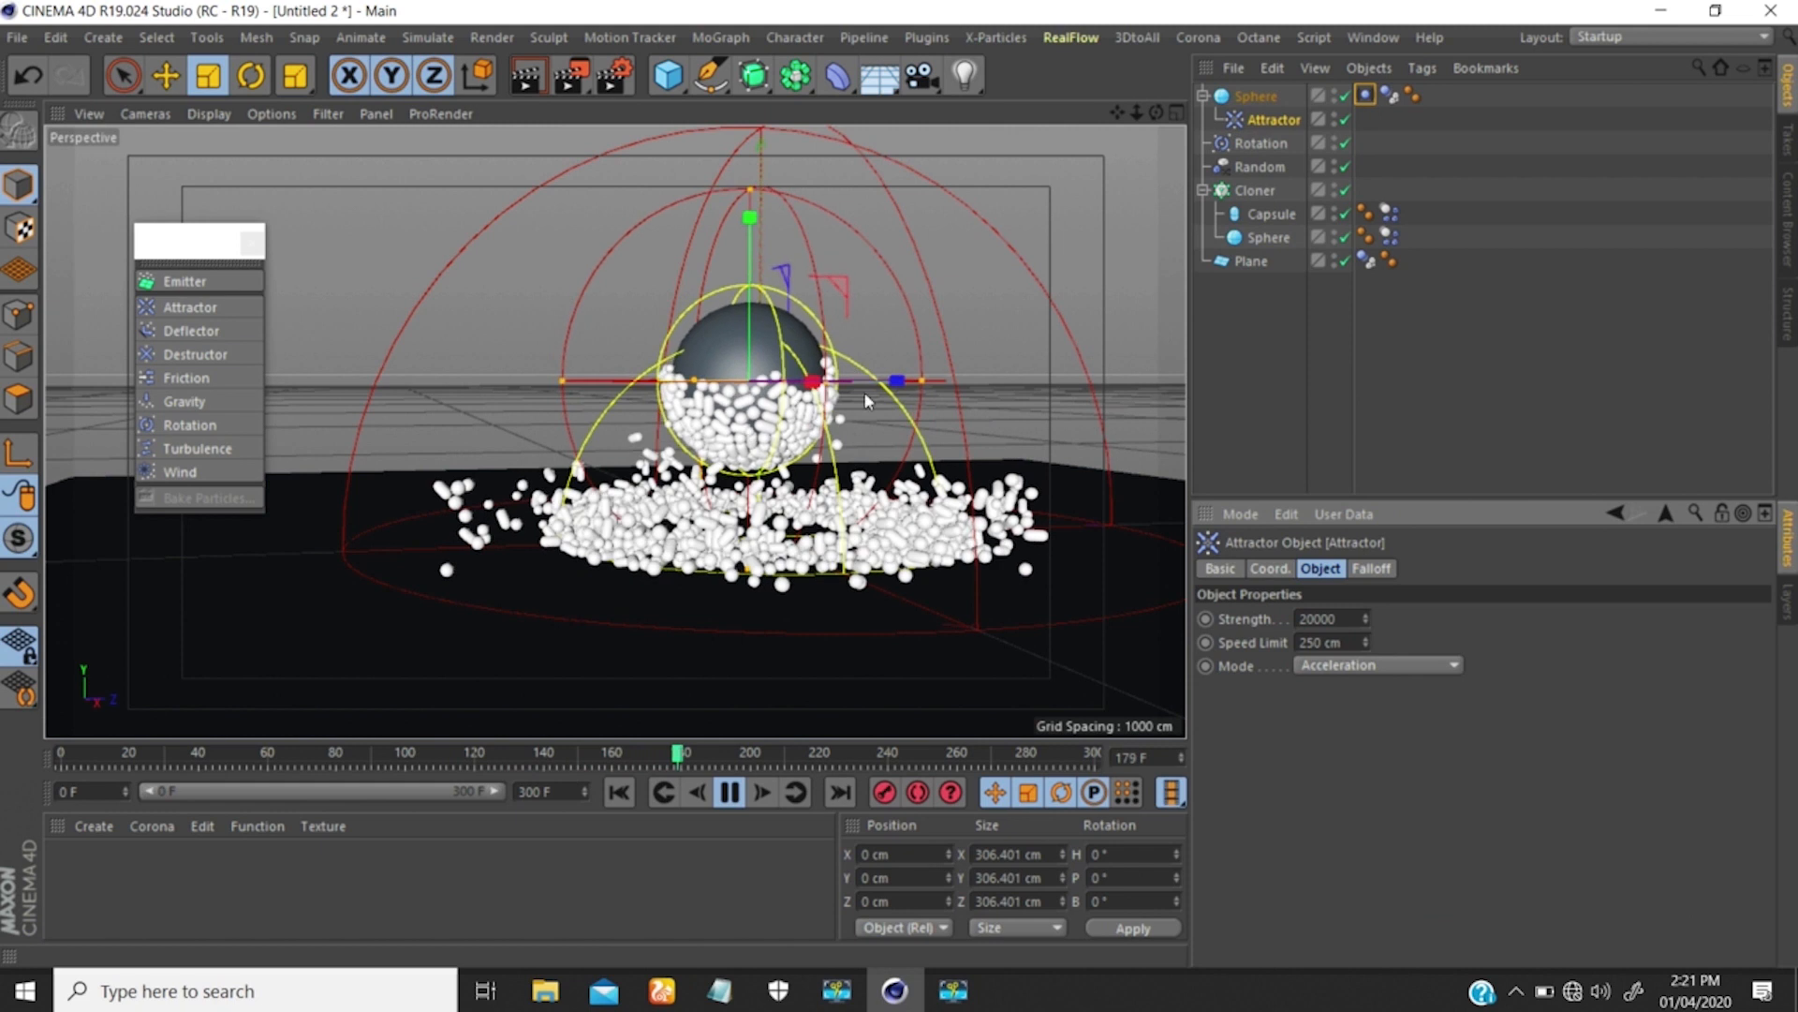
Raise the Attractor's strength to 30000.
click(1311, 620)
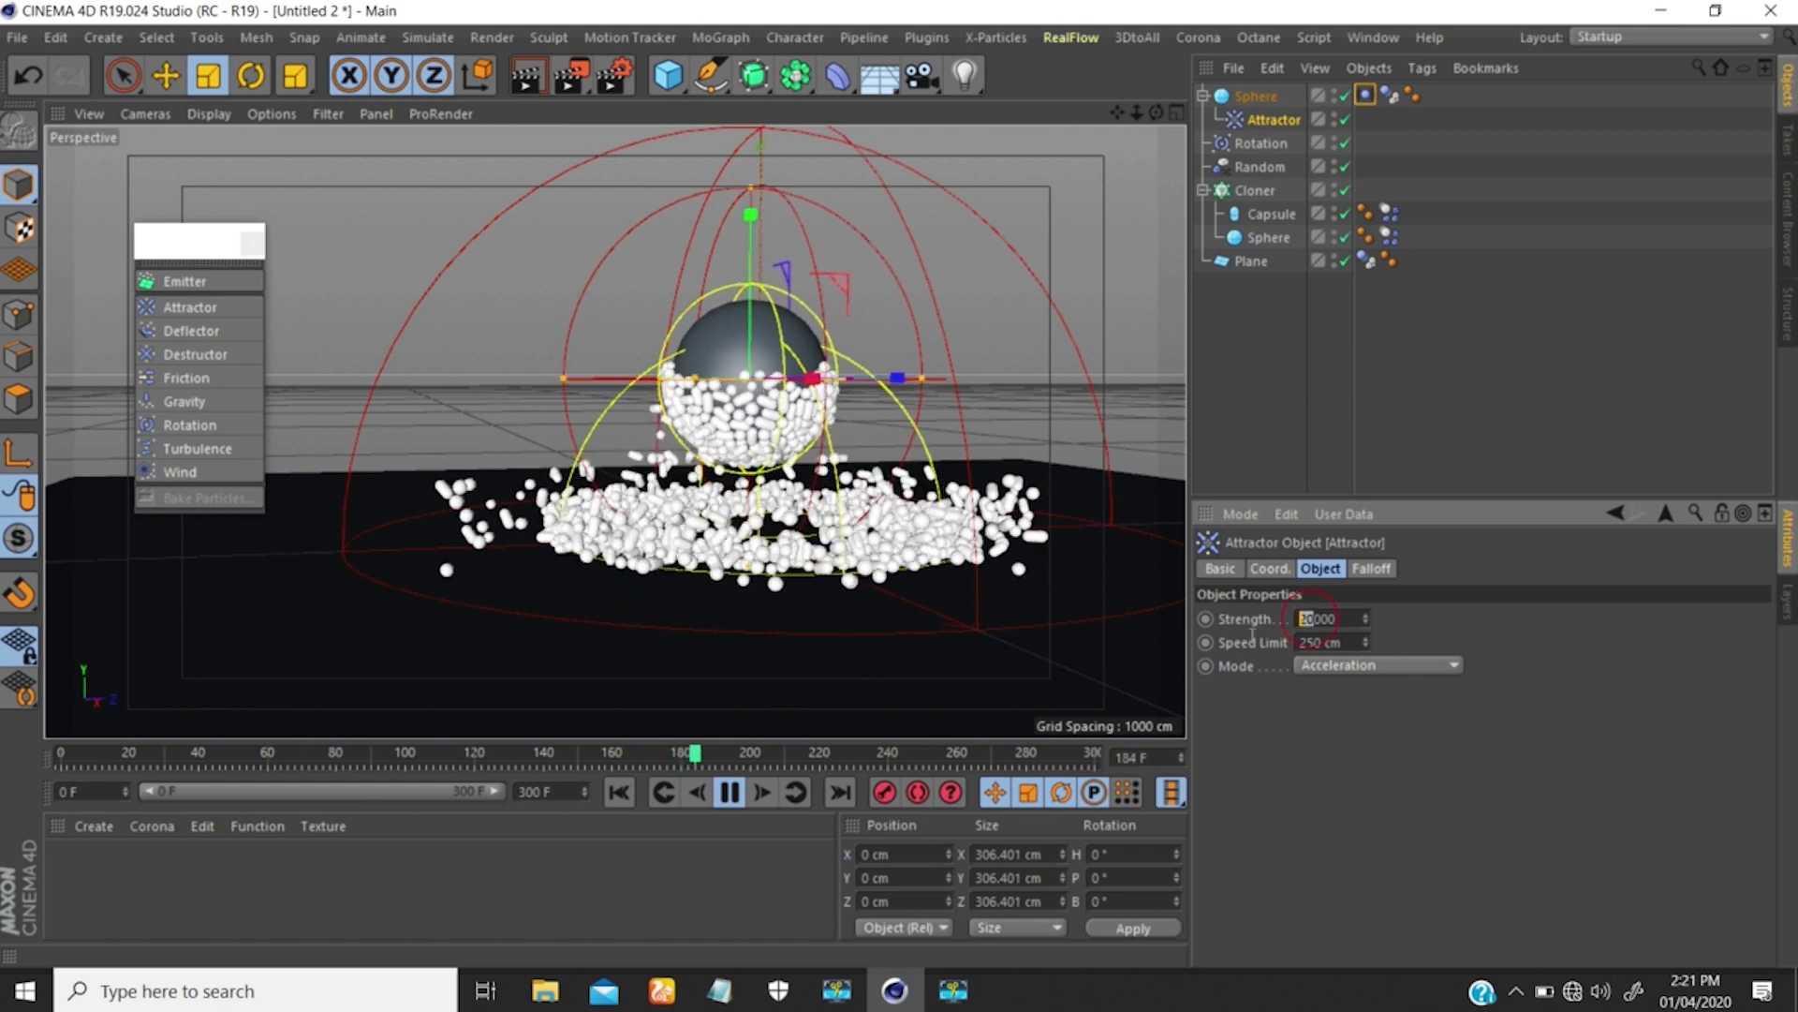
text(3)
key(Return)
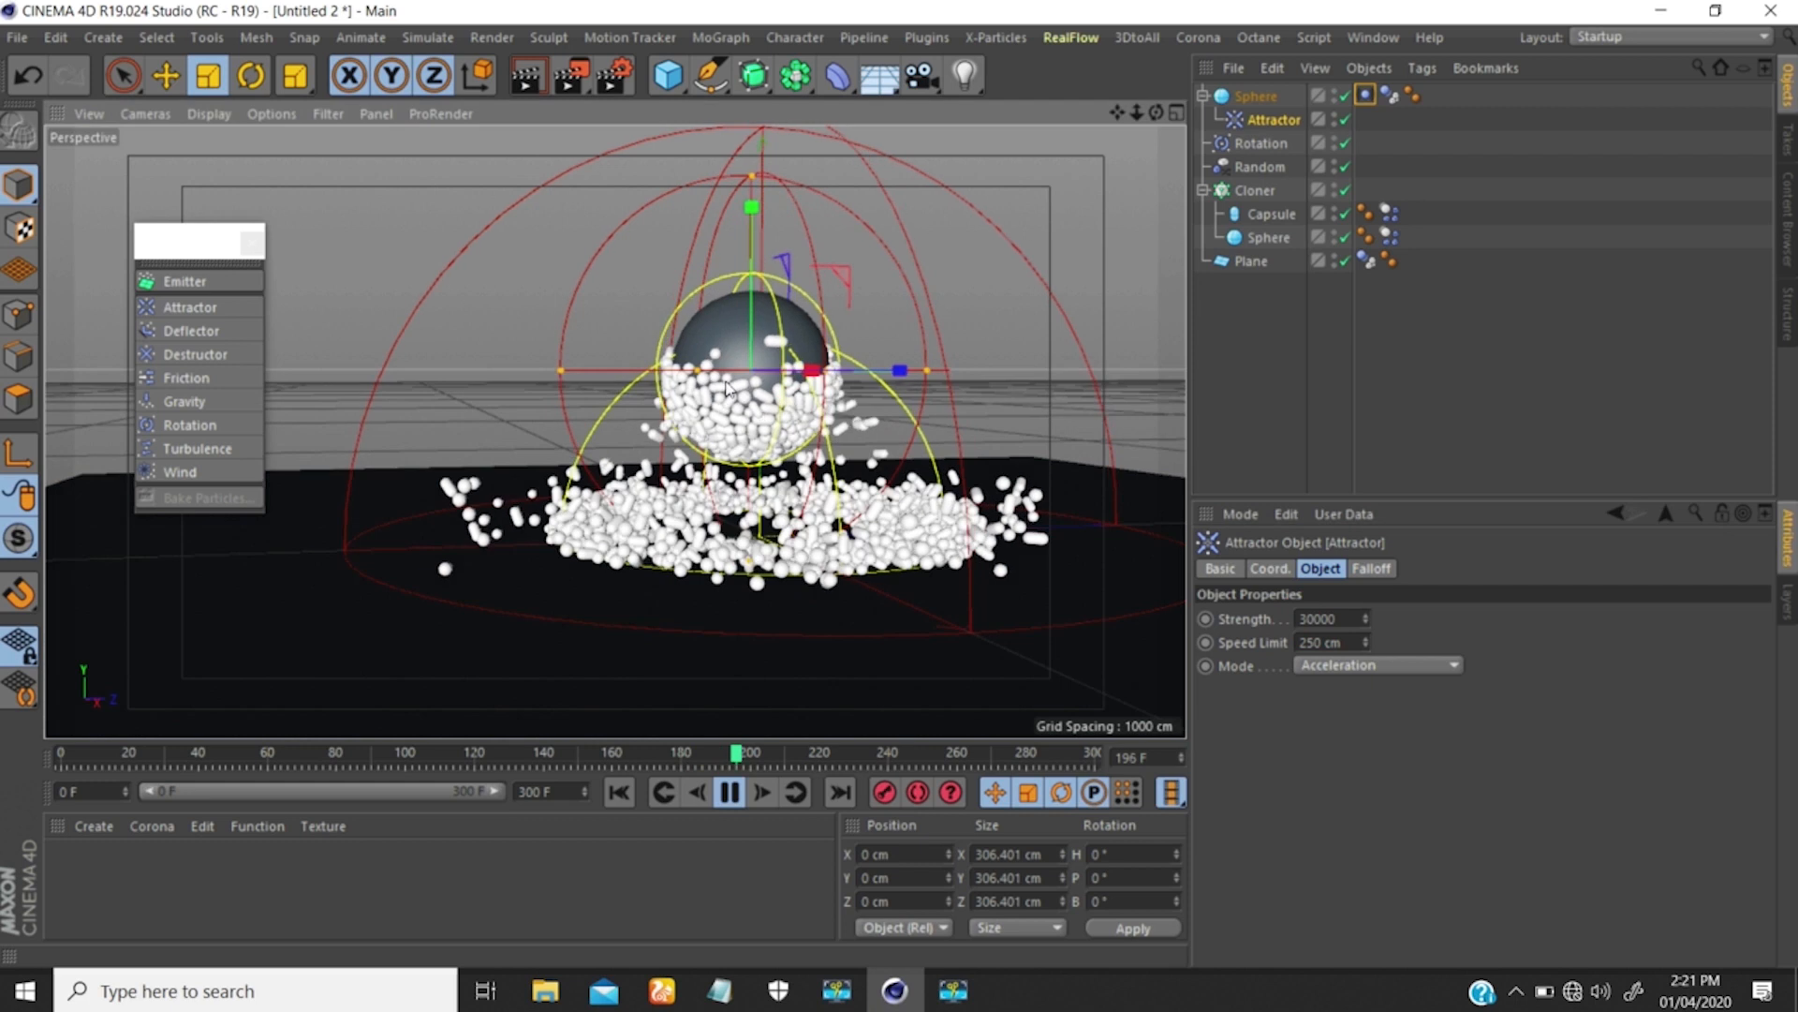
Examine the clones around the sphere up close from several angles, and stop and rewind the simulation to frame 0.
alt+drag(727, 387, 763, 372)
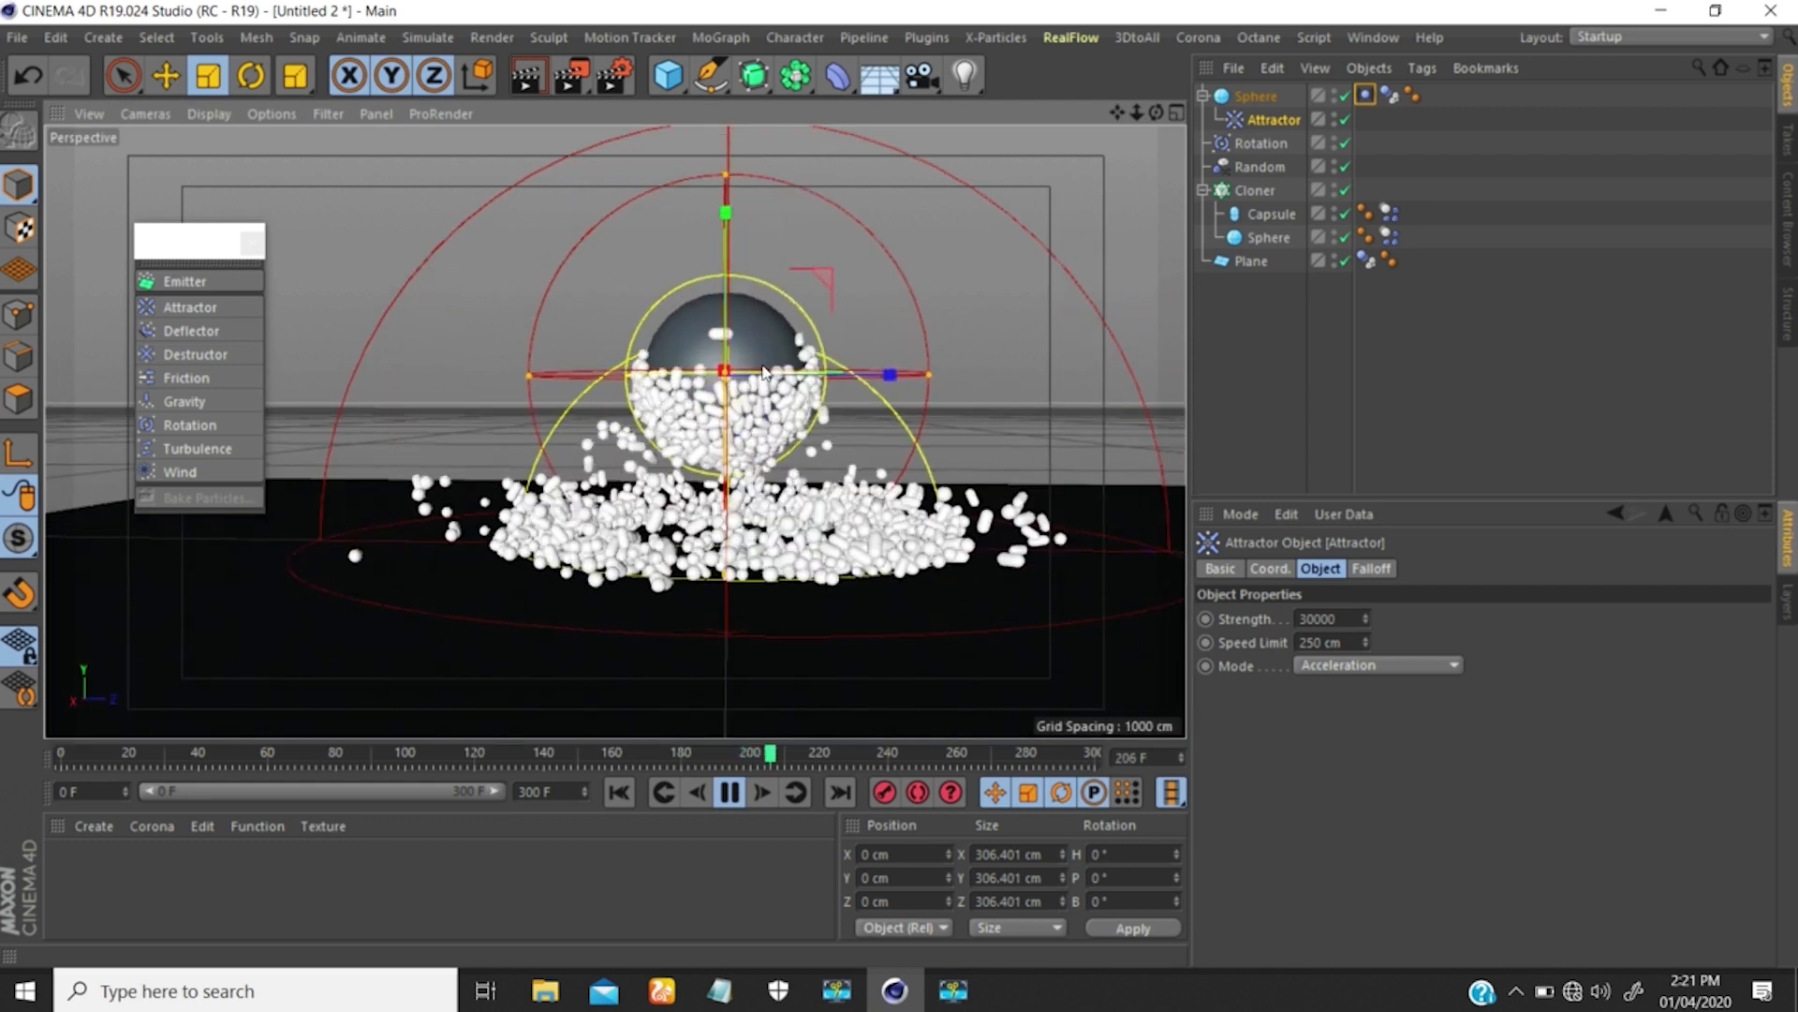
scroll(763, 372, up, 3)
alt+drag(728, 446, 870, 467)
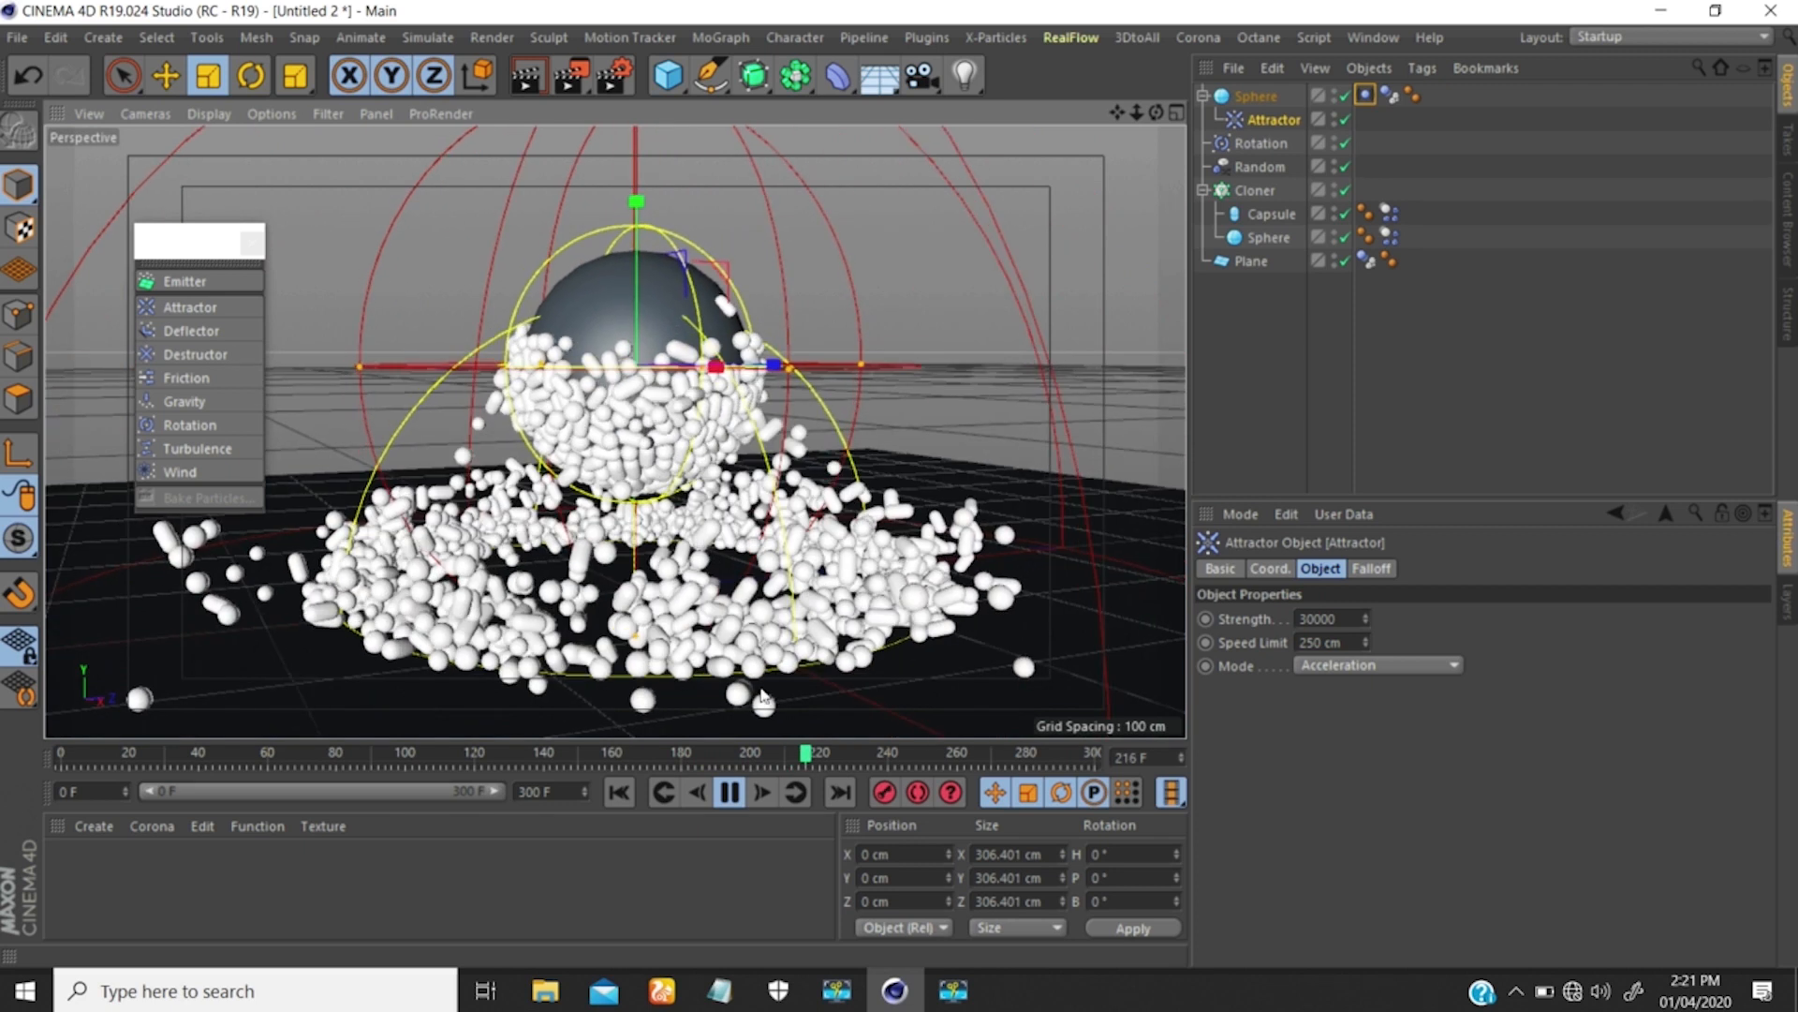
click(730, 792)
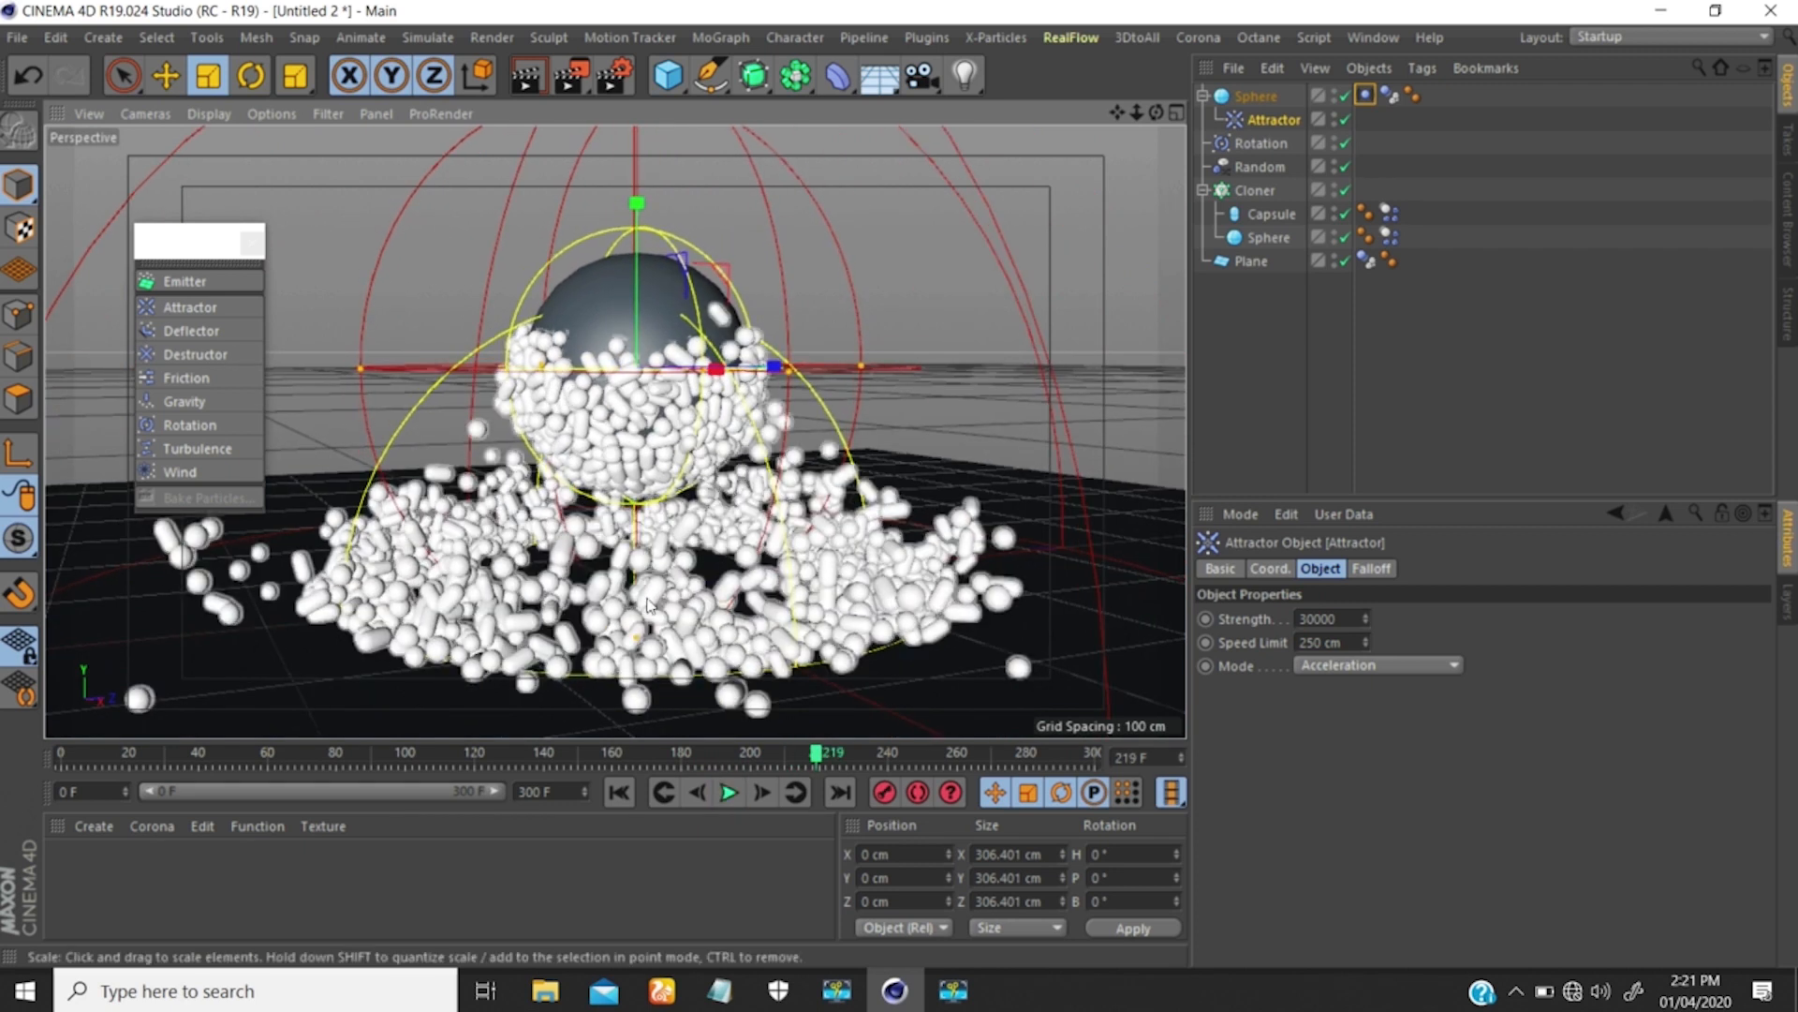
click(619, 793)
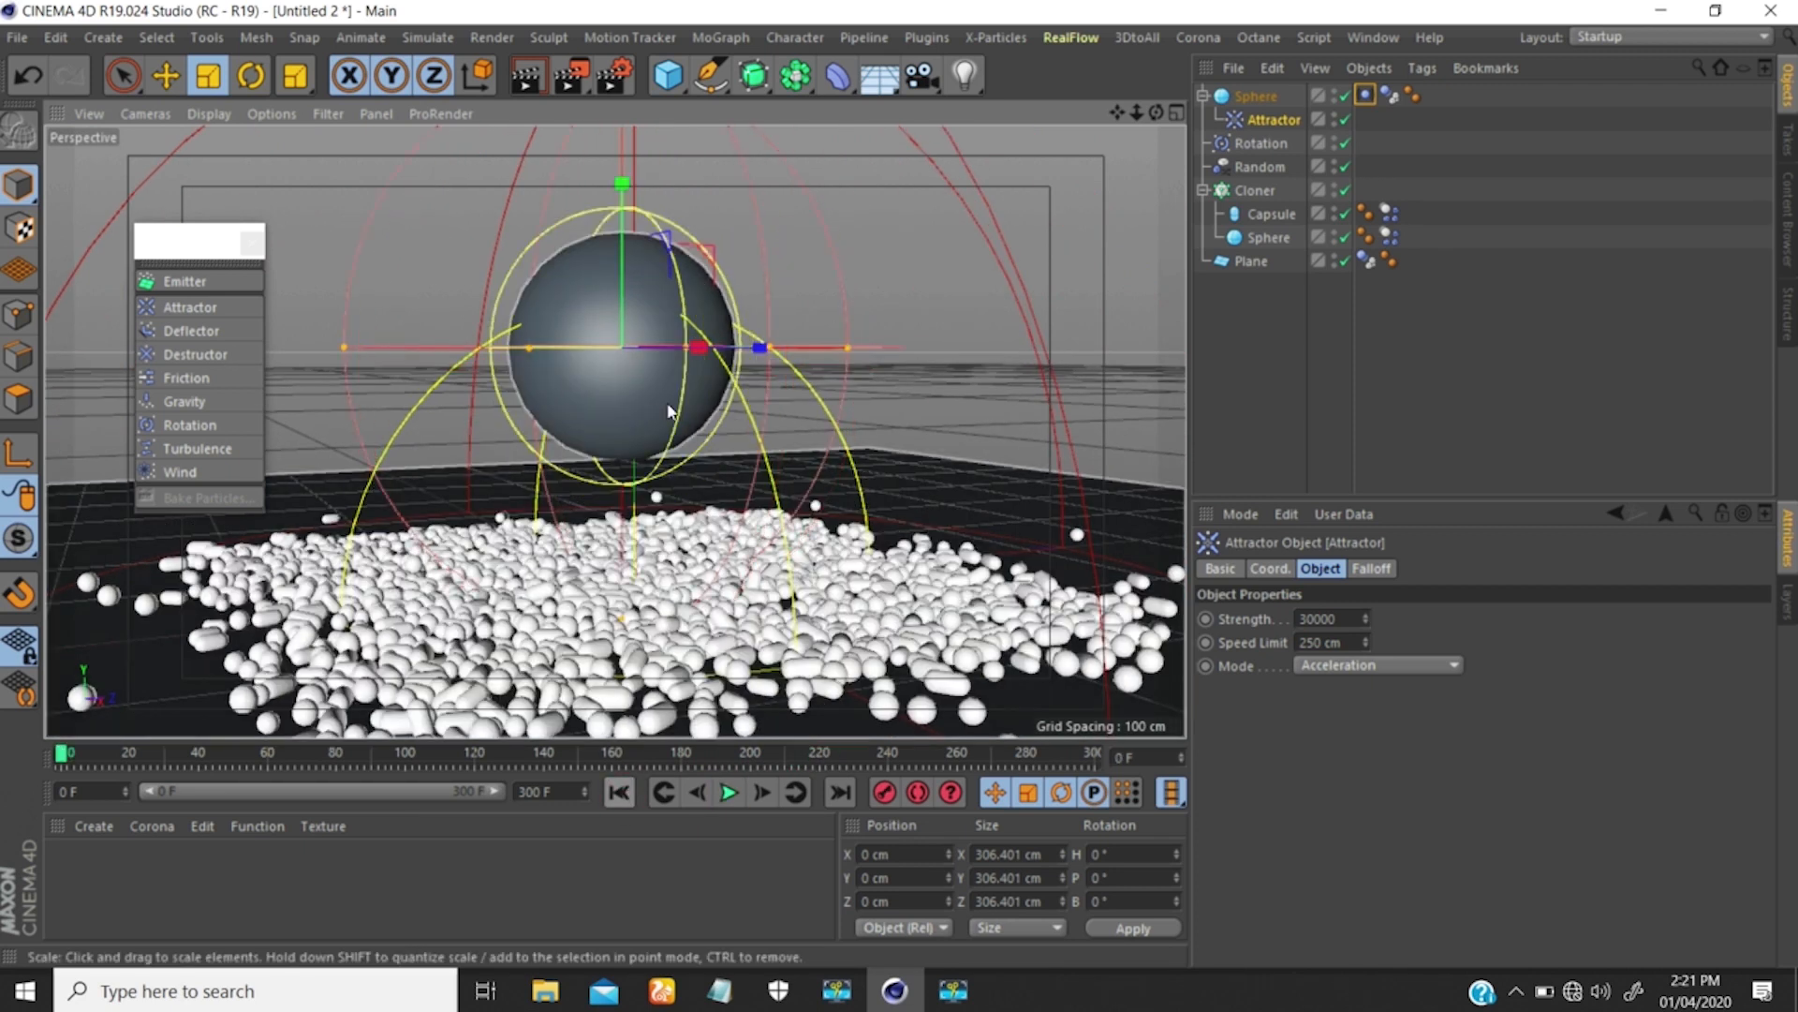
alt+drag(670, 410, 721, 443)
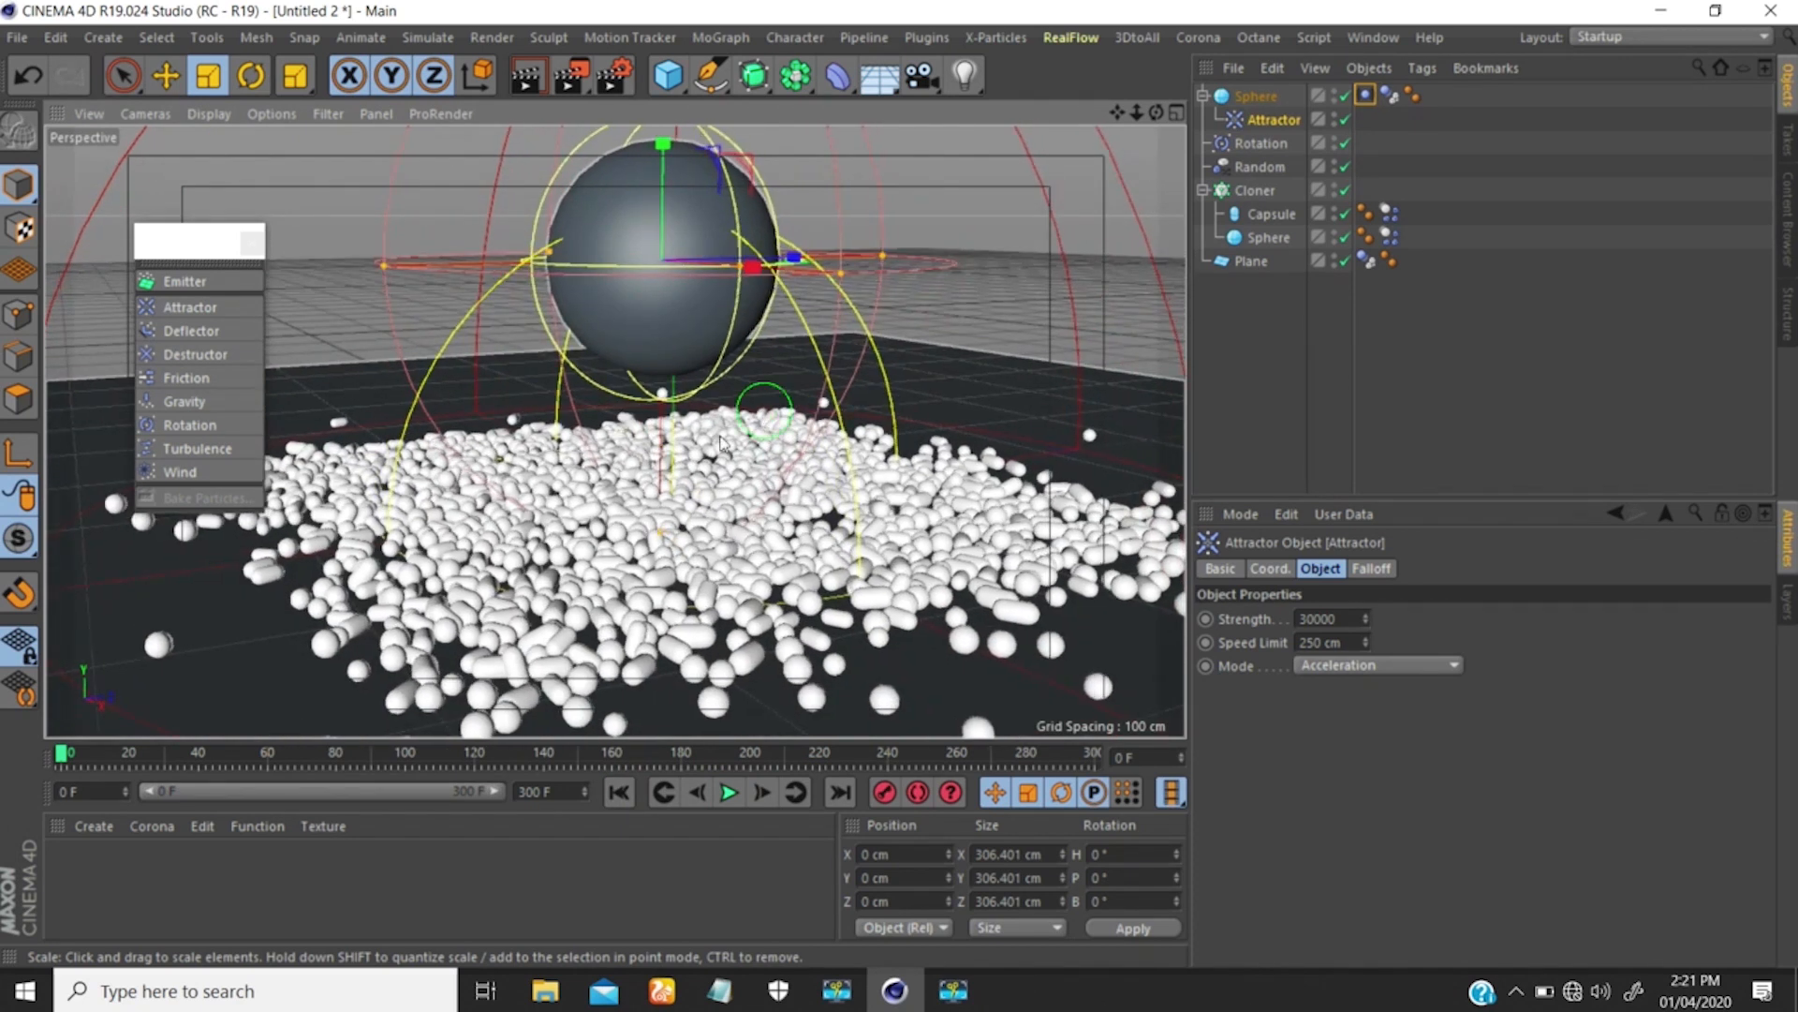
Add a MoGraph Cache tag to the Cloner.
click(1257, 188)
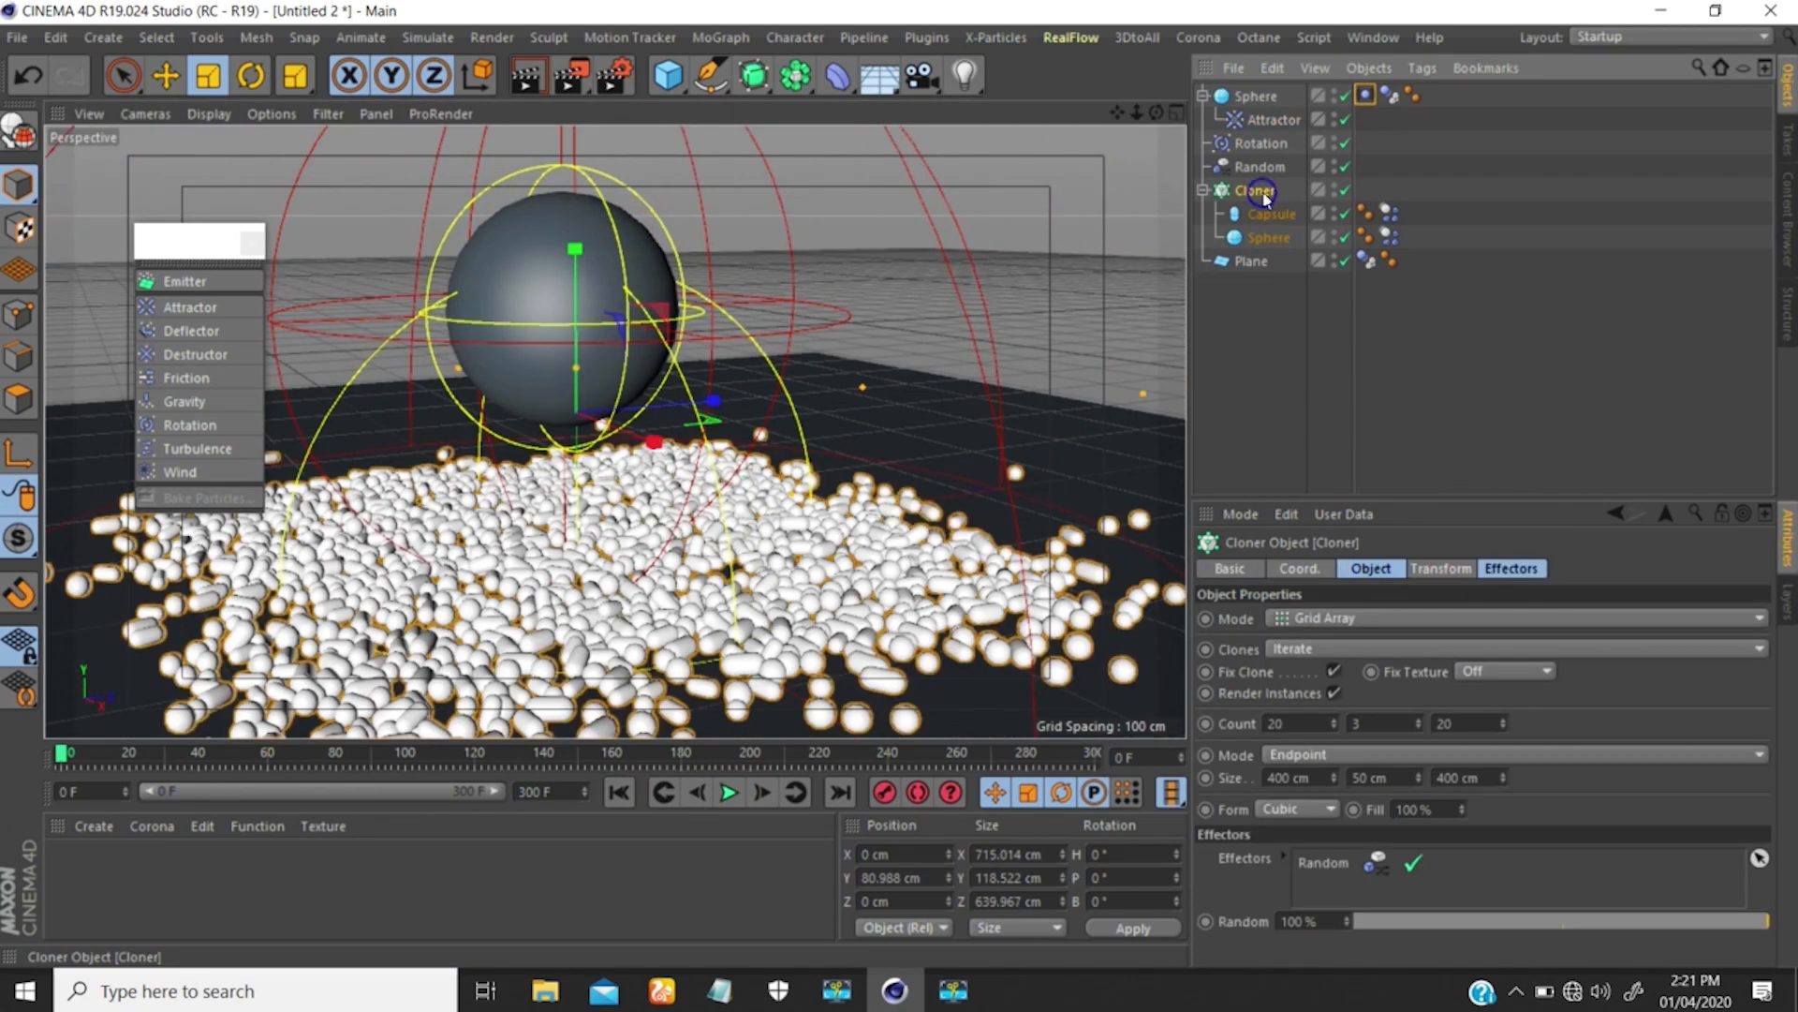
right_click(1257, 189)
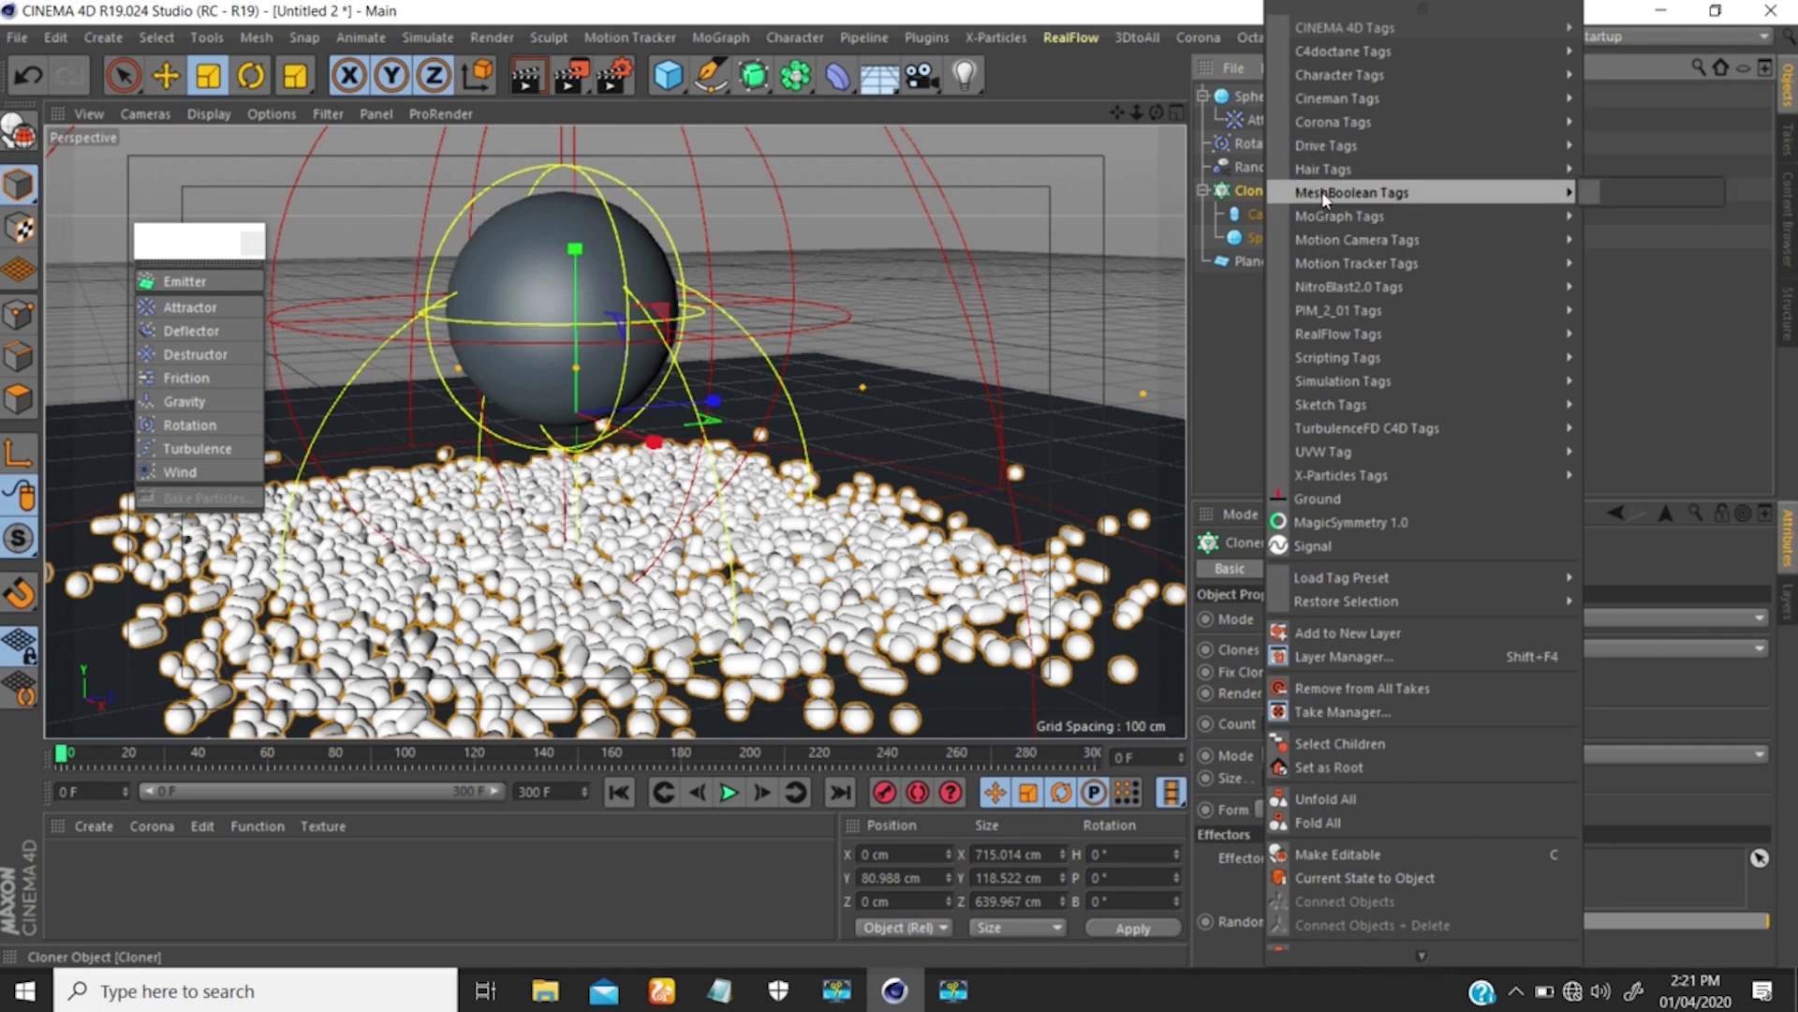
mouse_move(1336, 217)
click(1649, 217)
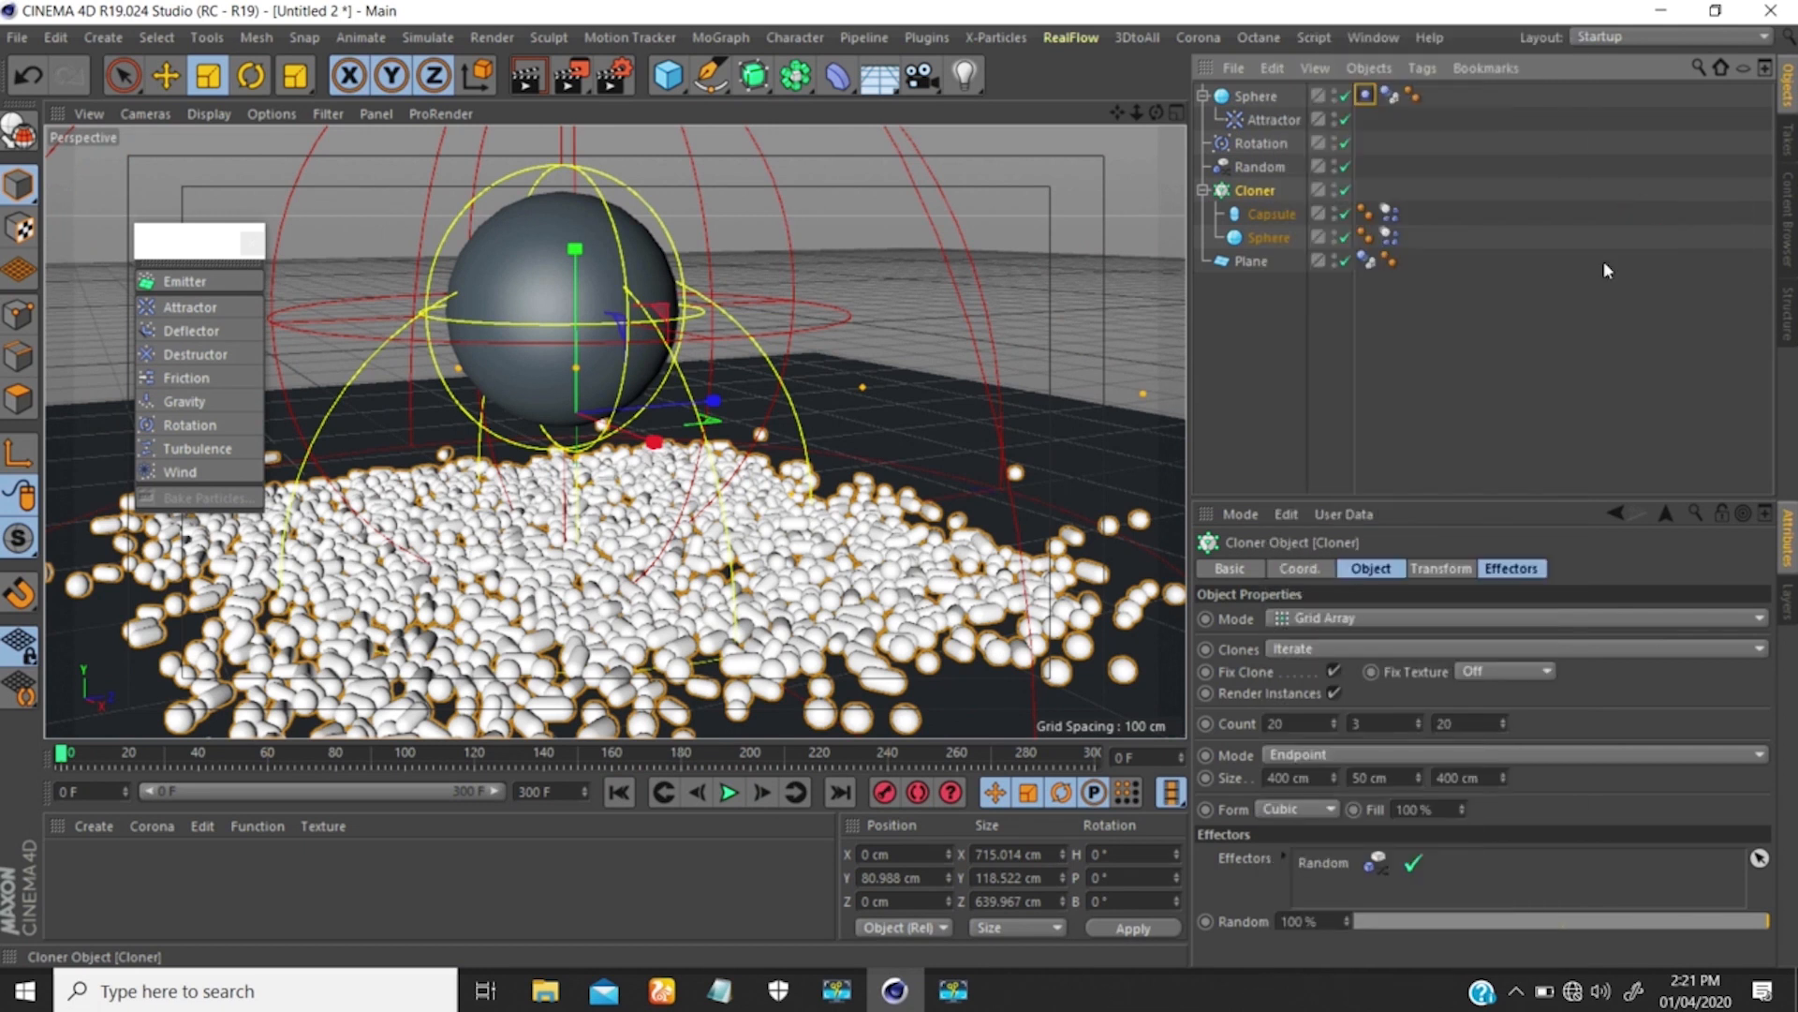
Set the steps per frame to 15 in the project's expert dynamics settings.
click(789, 211)
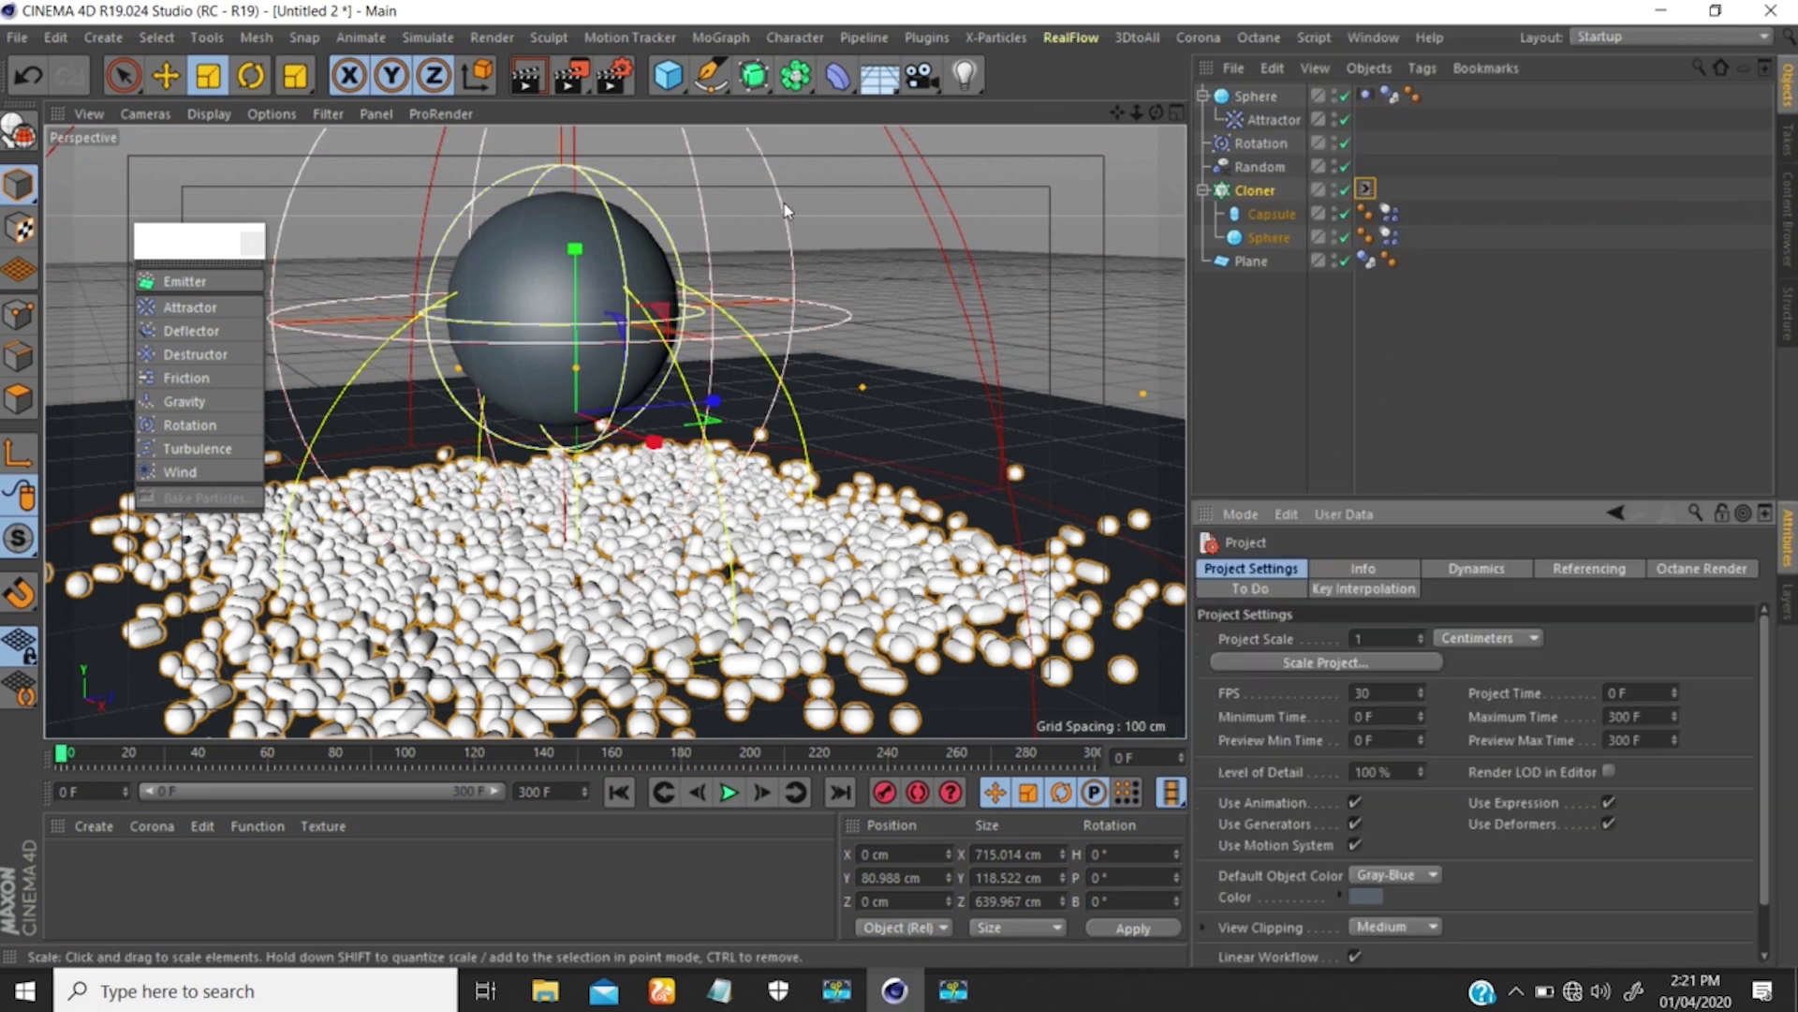
click(1486, 570)
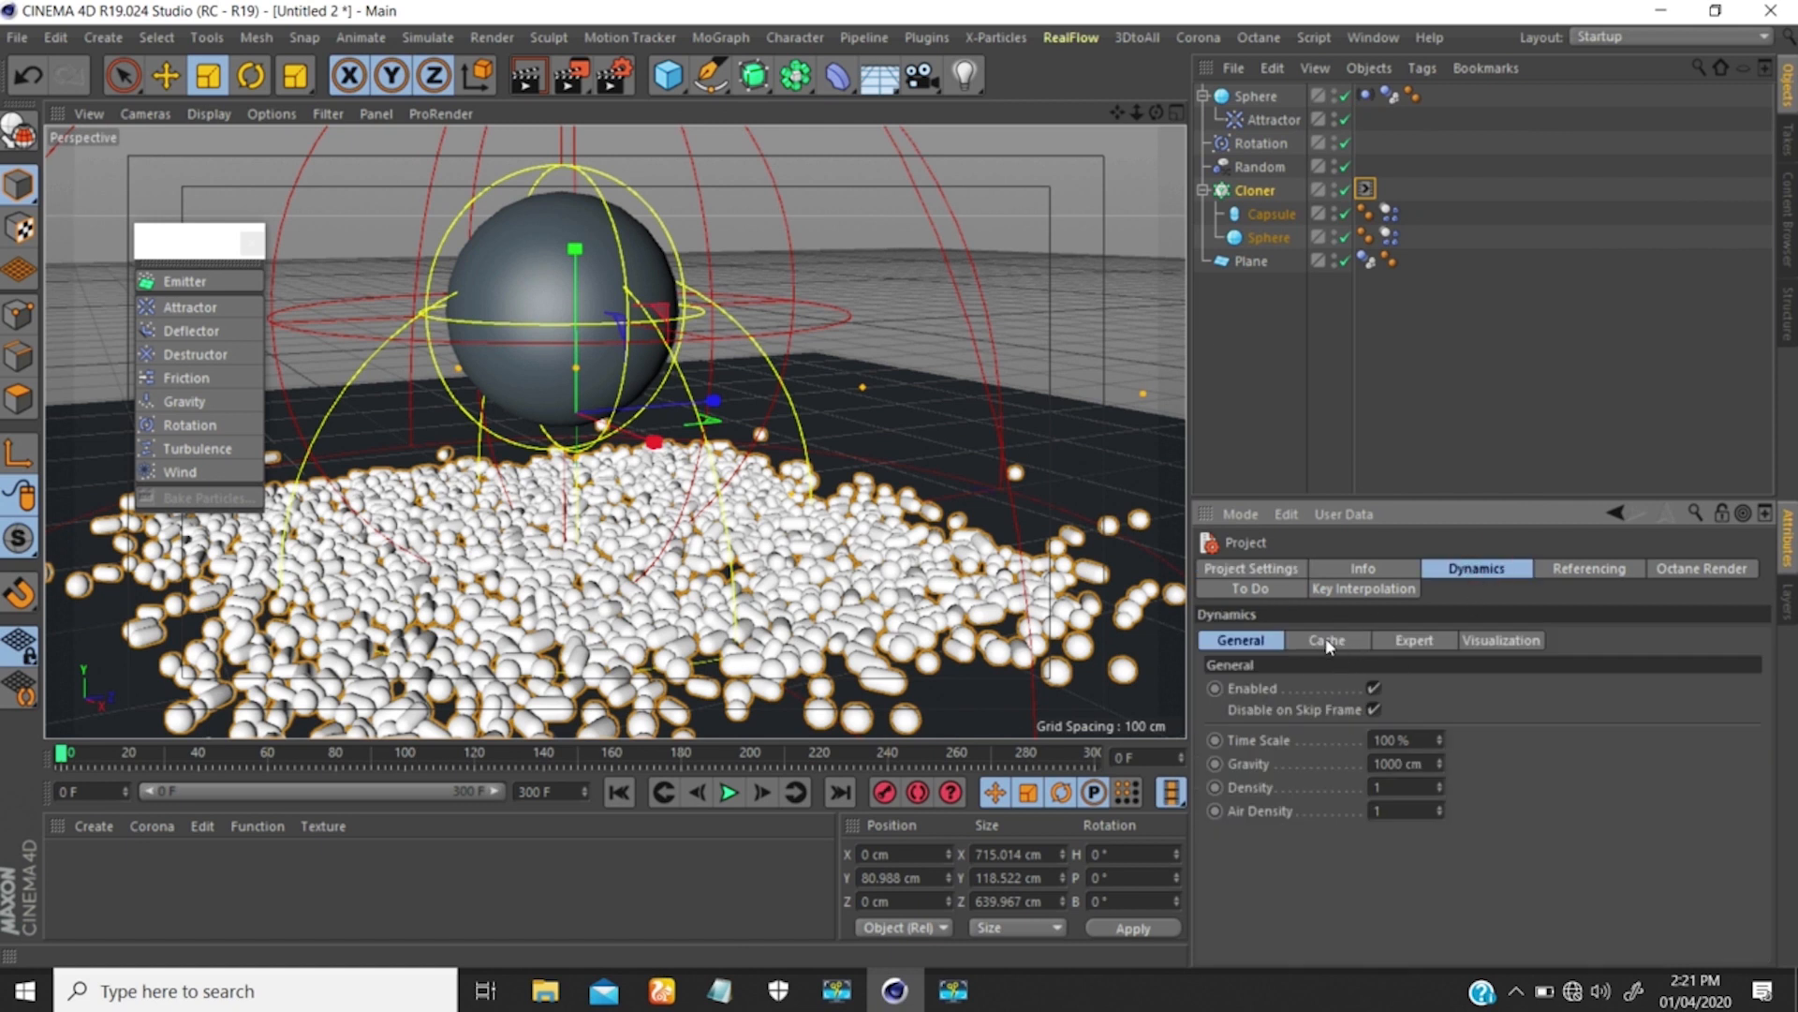
click(1433, 642)
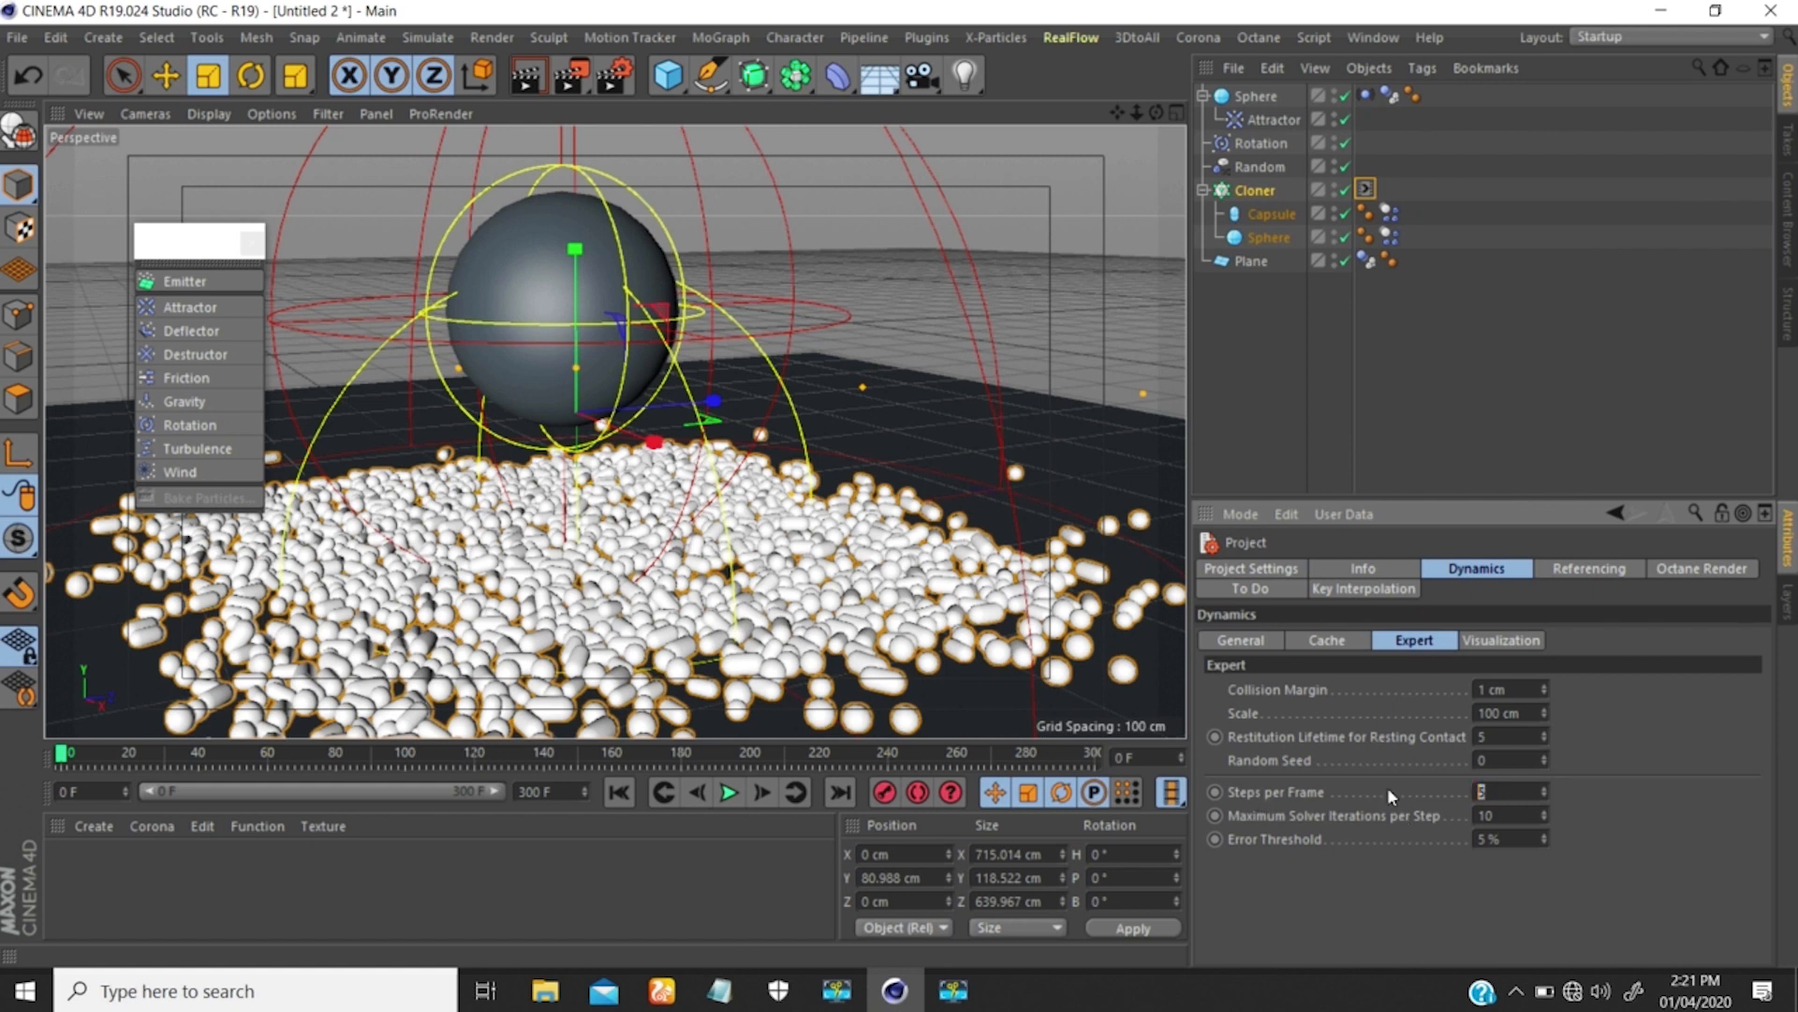
text(15)
click(1337, 641)
click(1412, 646)
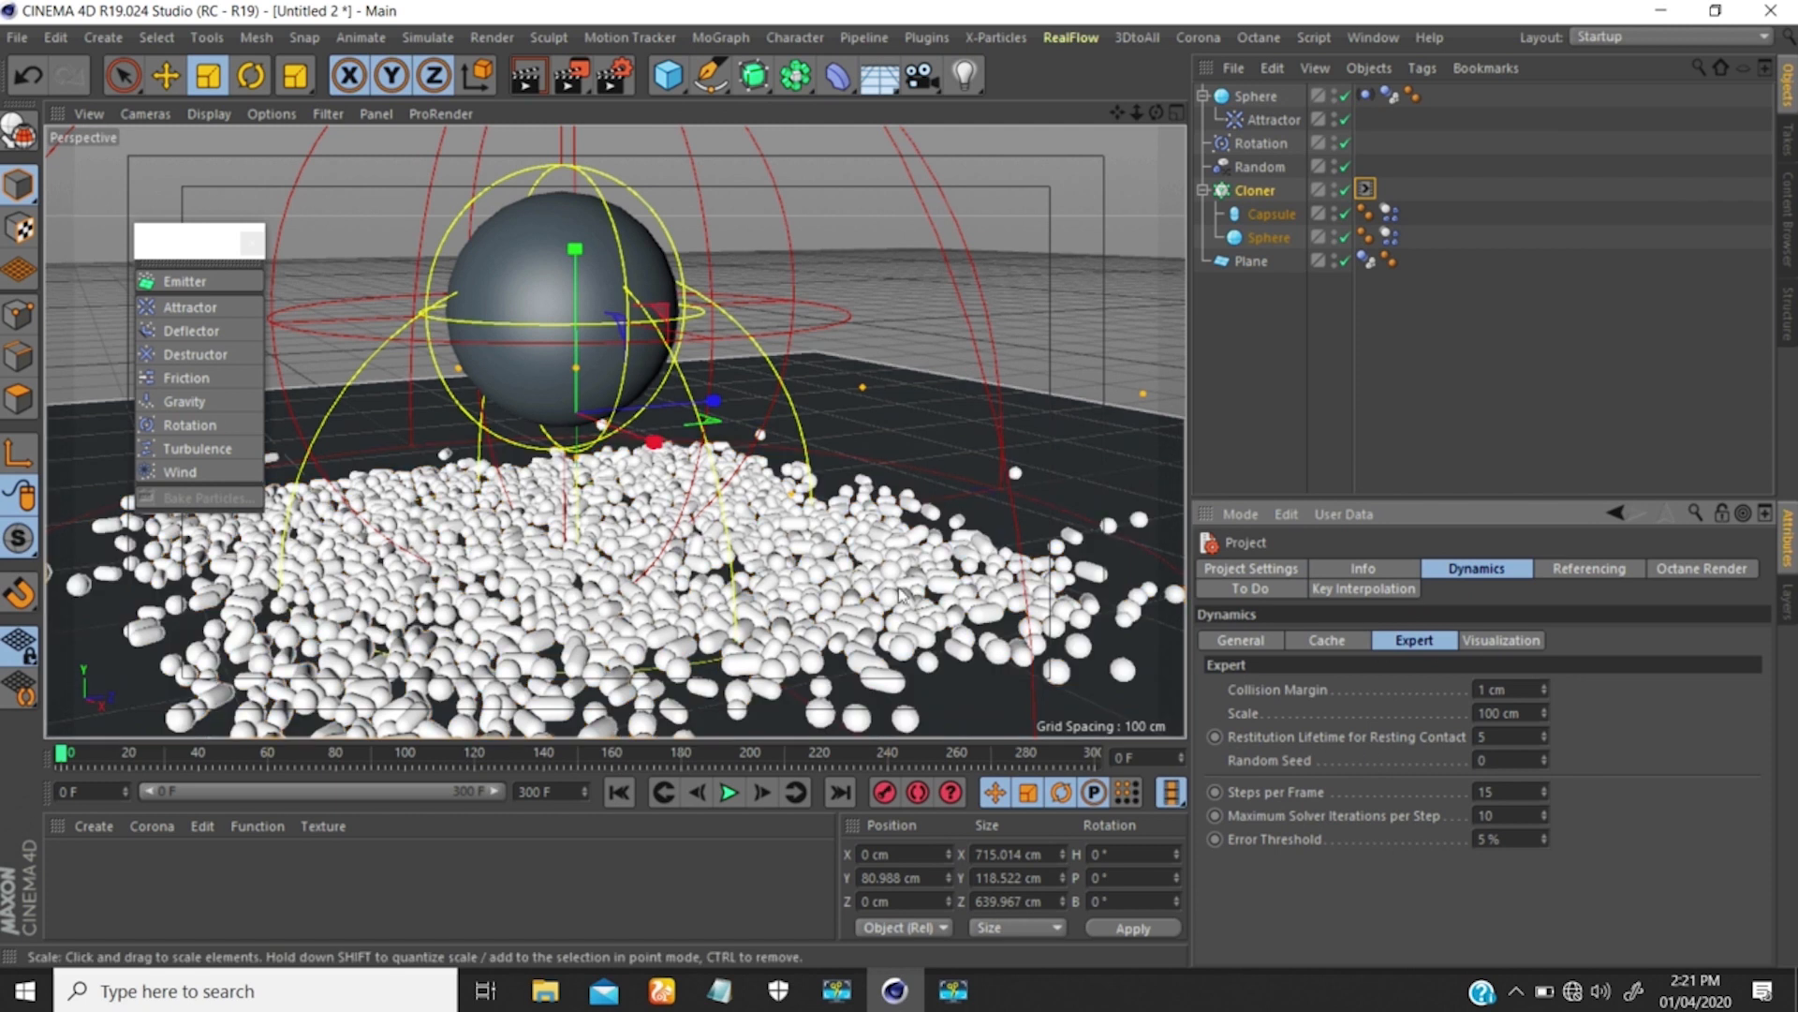
Bake the dynamics simulation into the project's dynamics cache.
click(1323, 640)
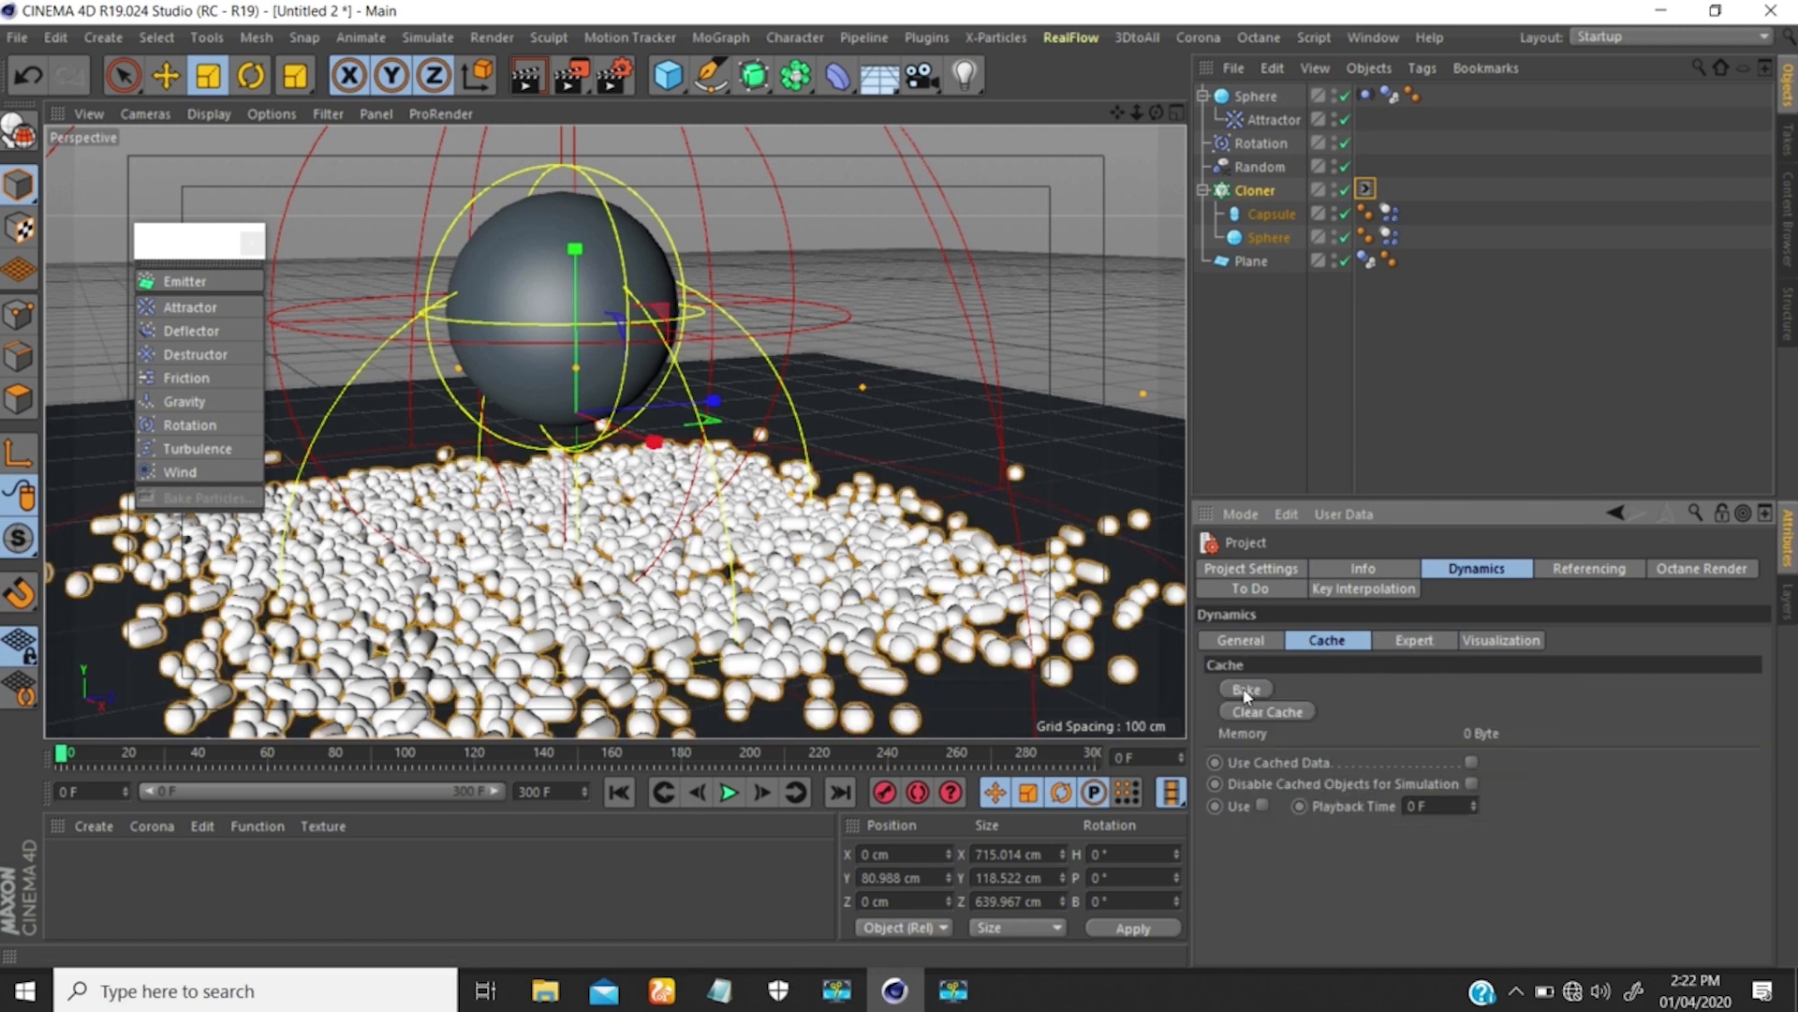
click(1246, 690)
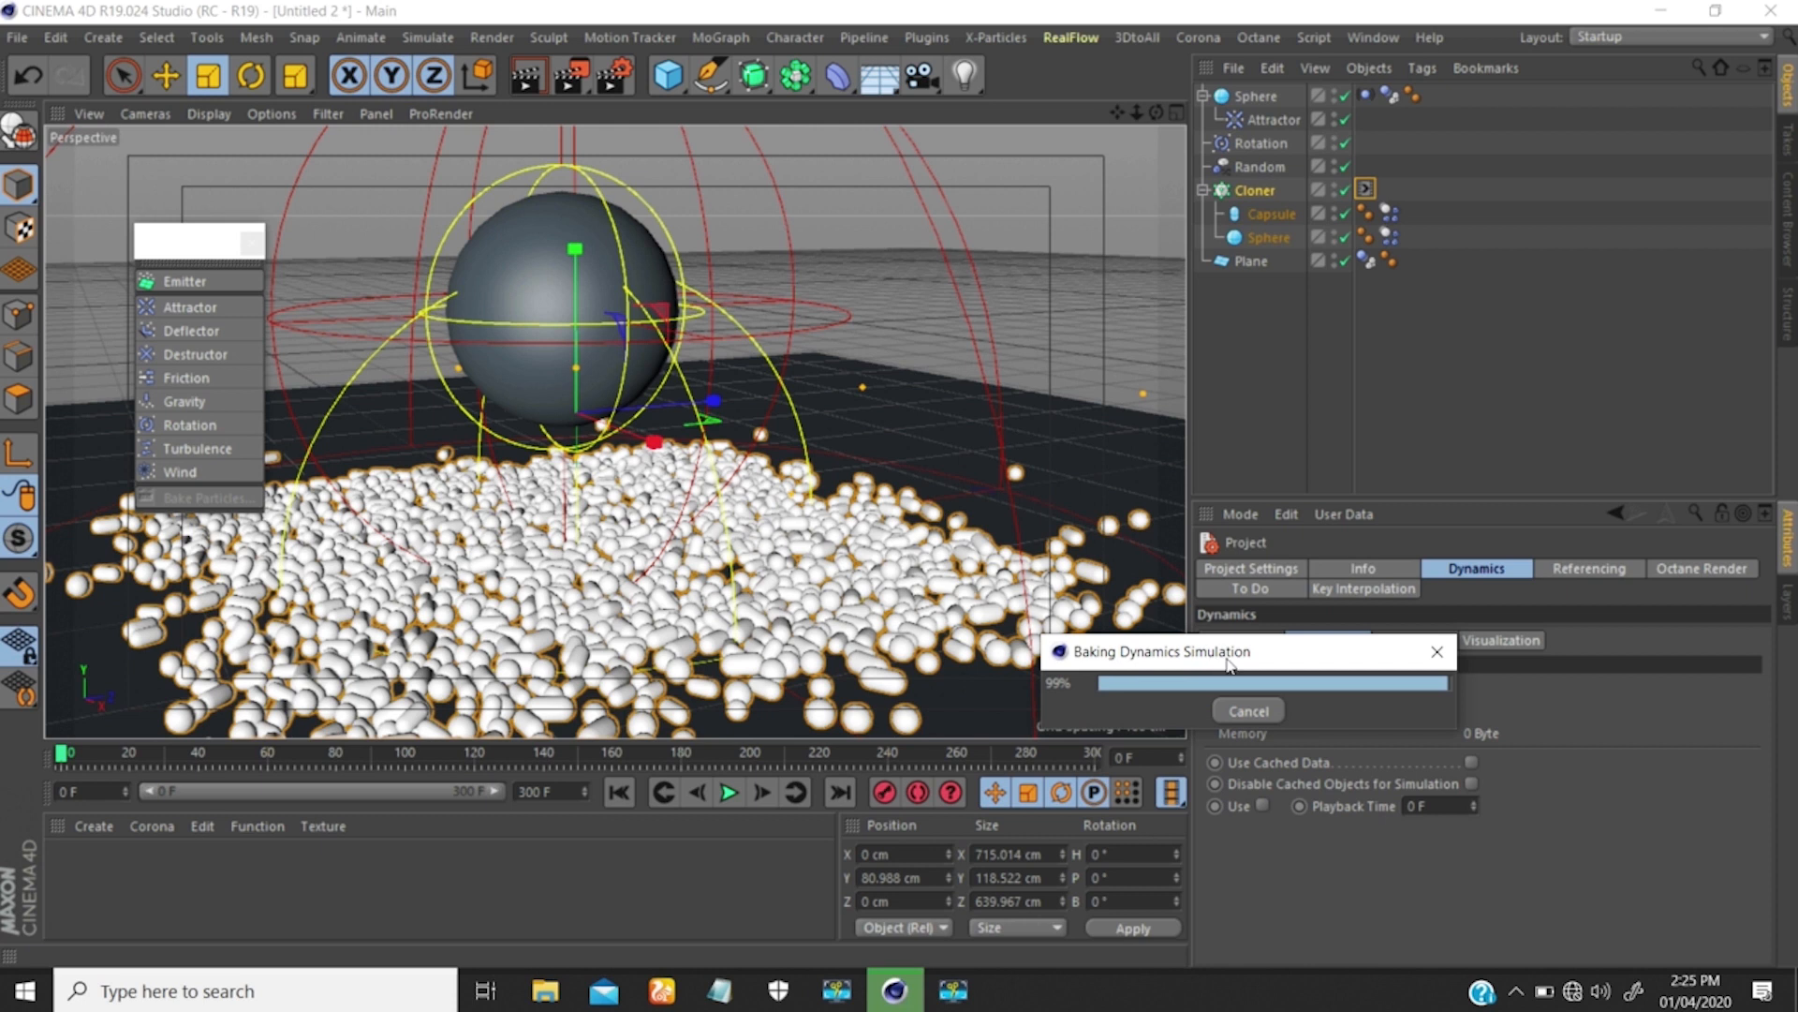
drag(1225, 658, 1395, 398)
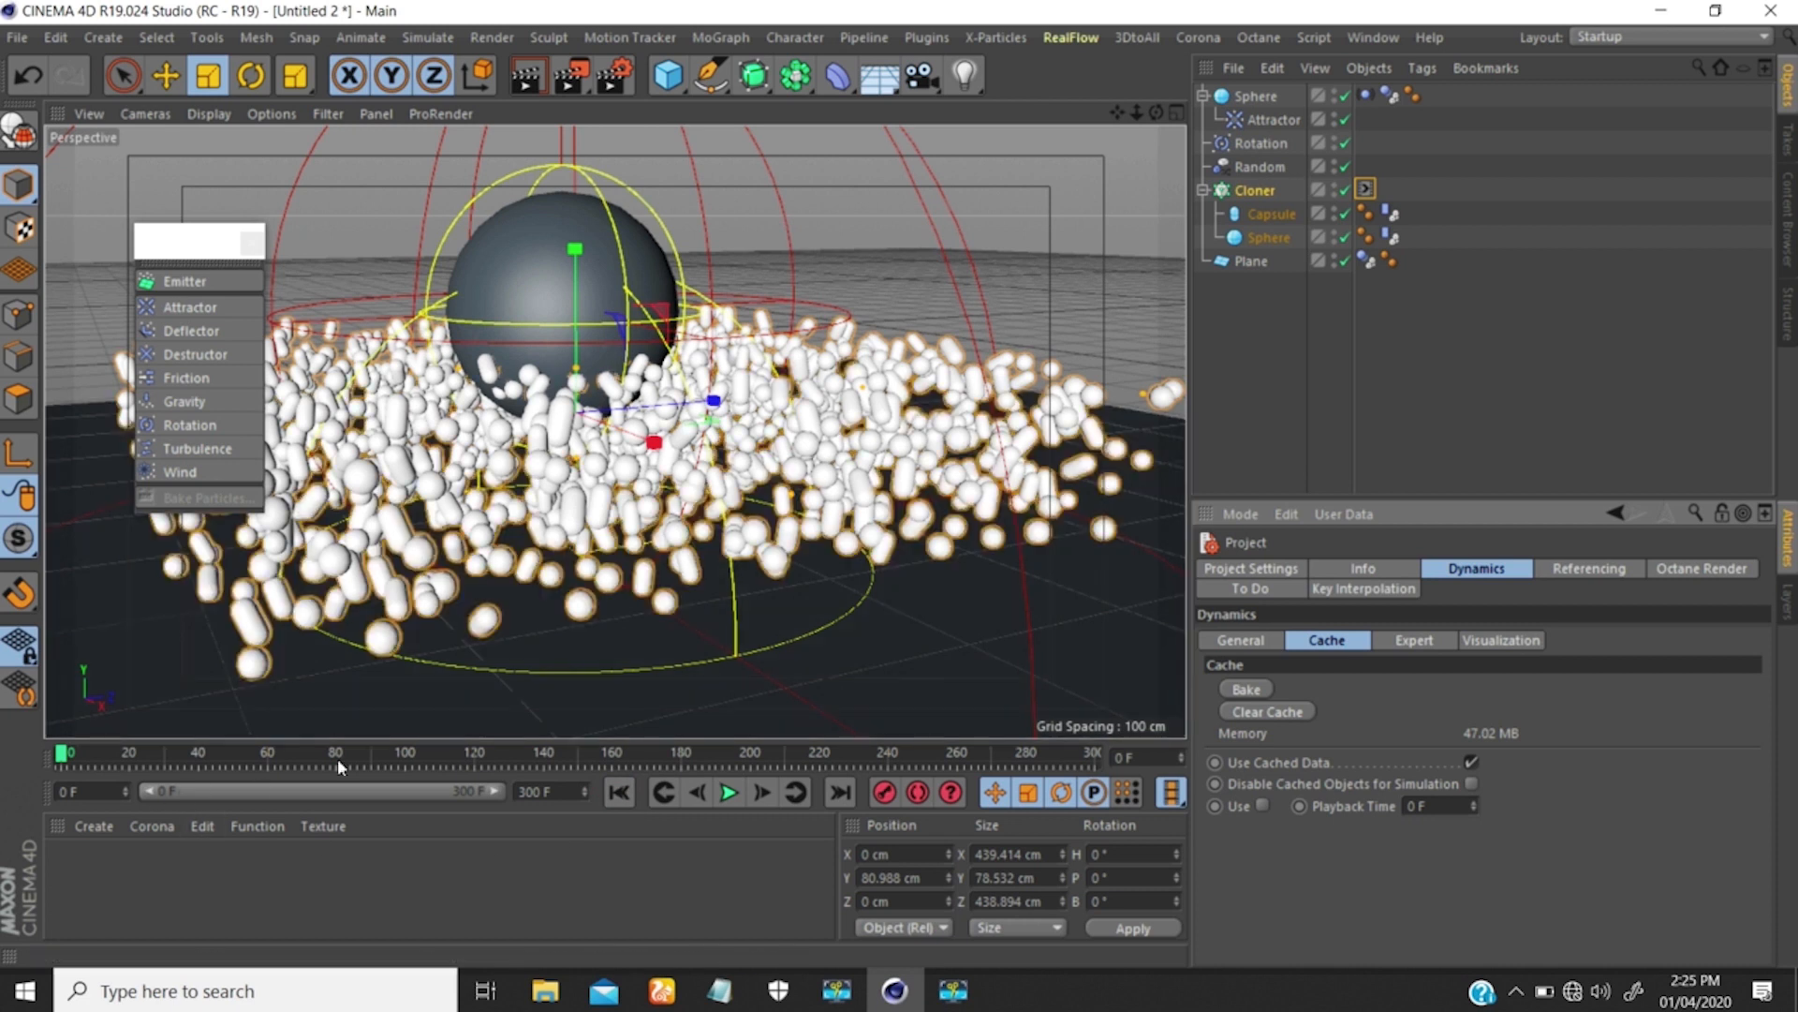
Check the baked clones at the first frames and set the timeline's start frame to 1.
click(729, 794)
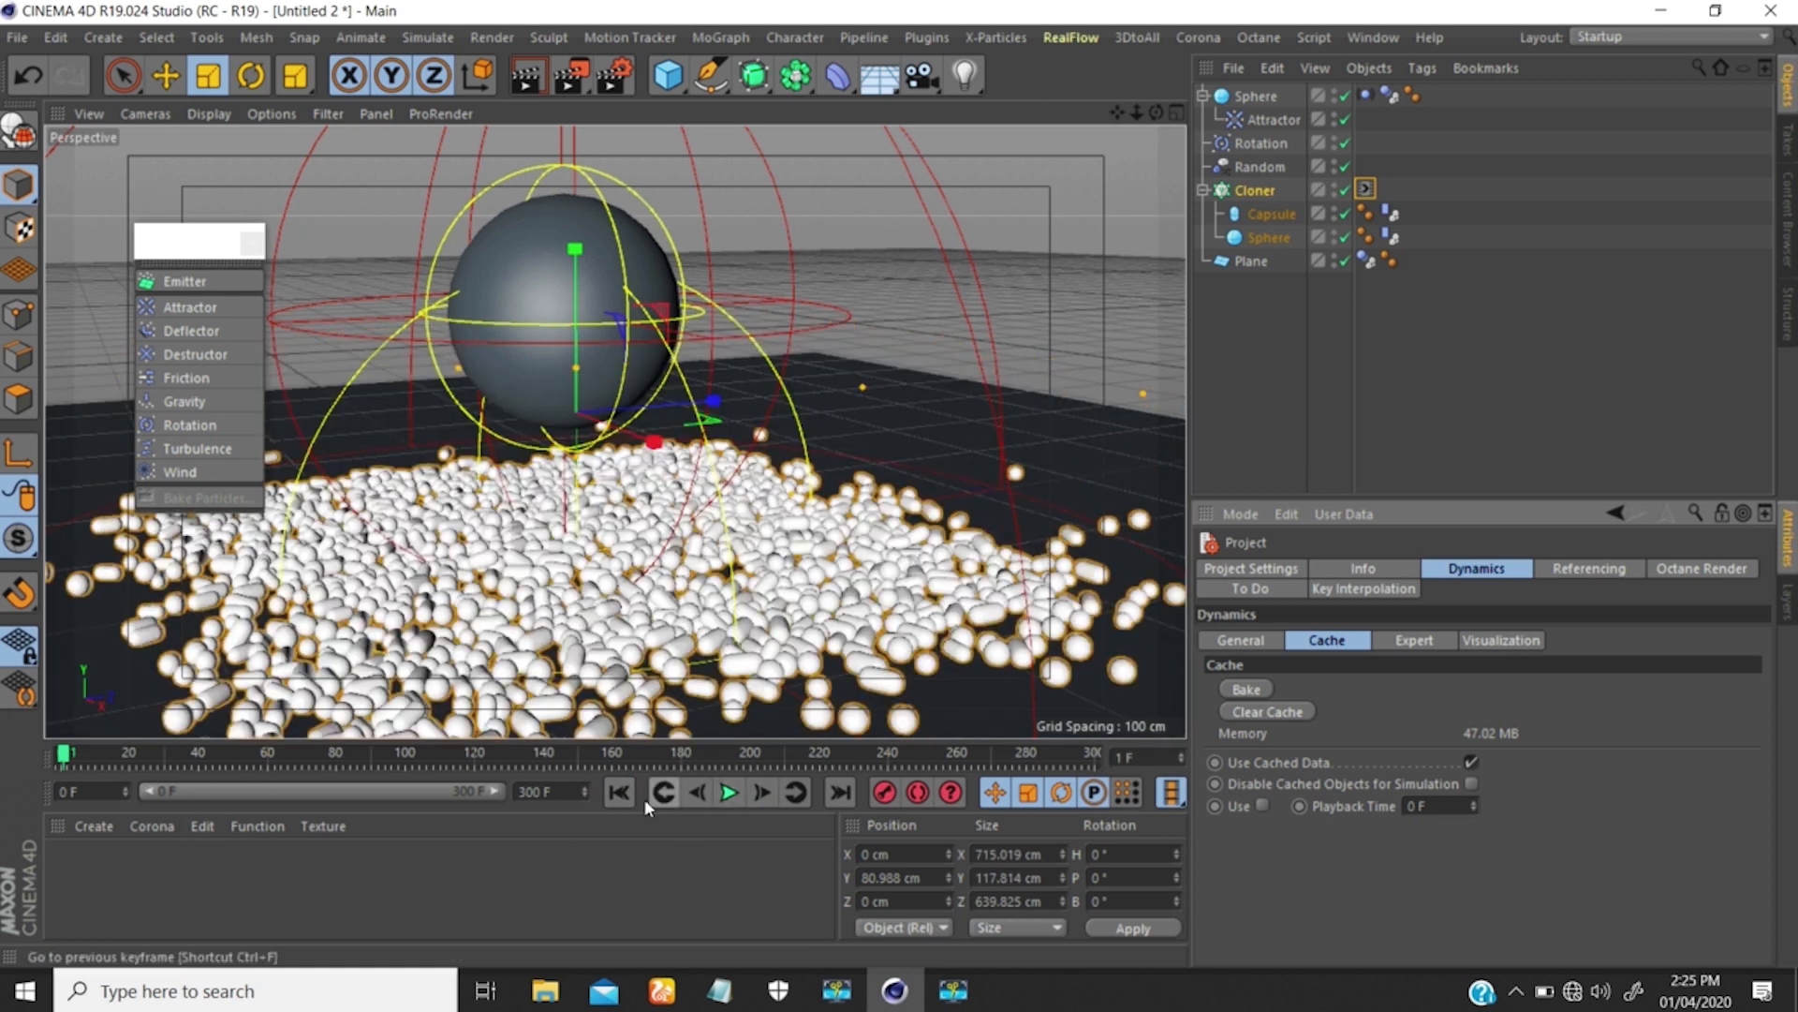
click(696, 793)
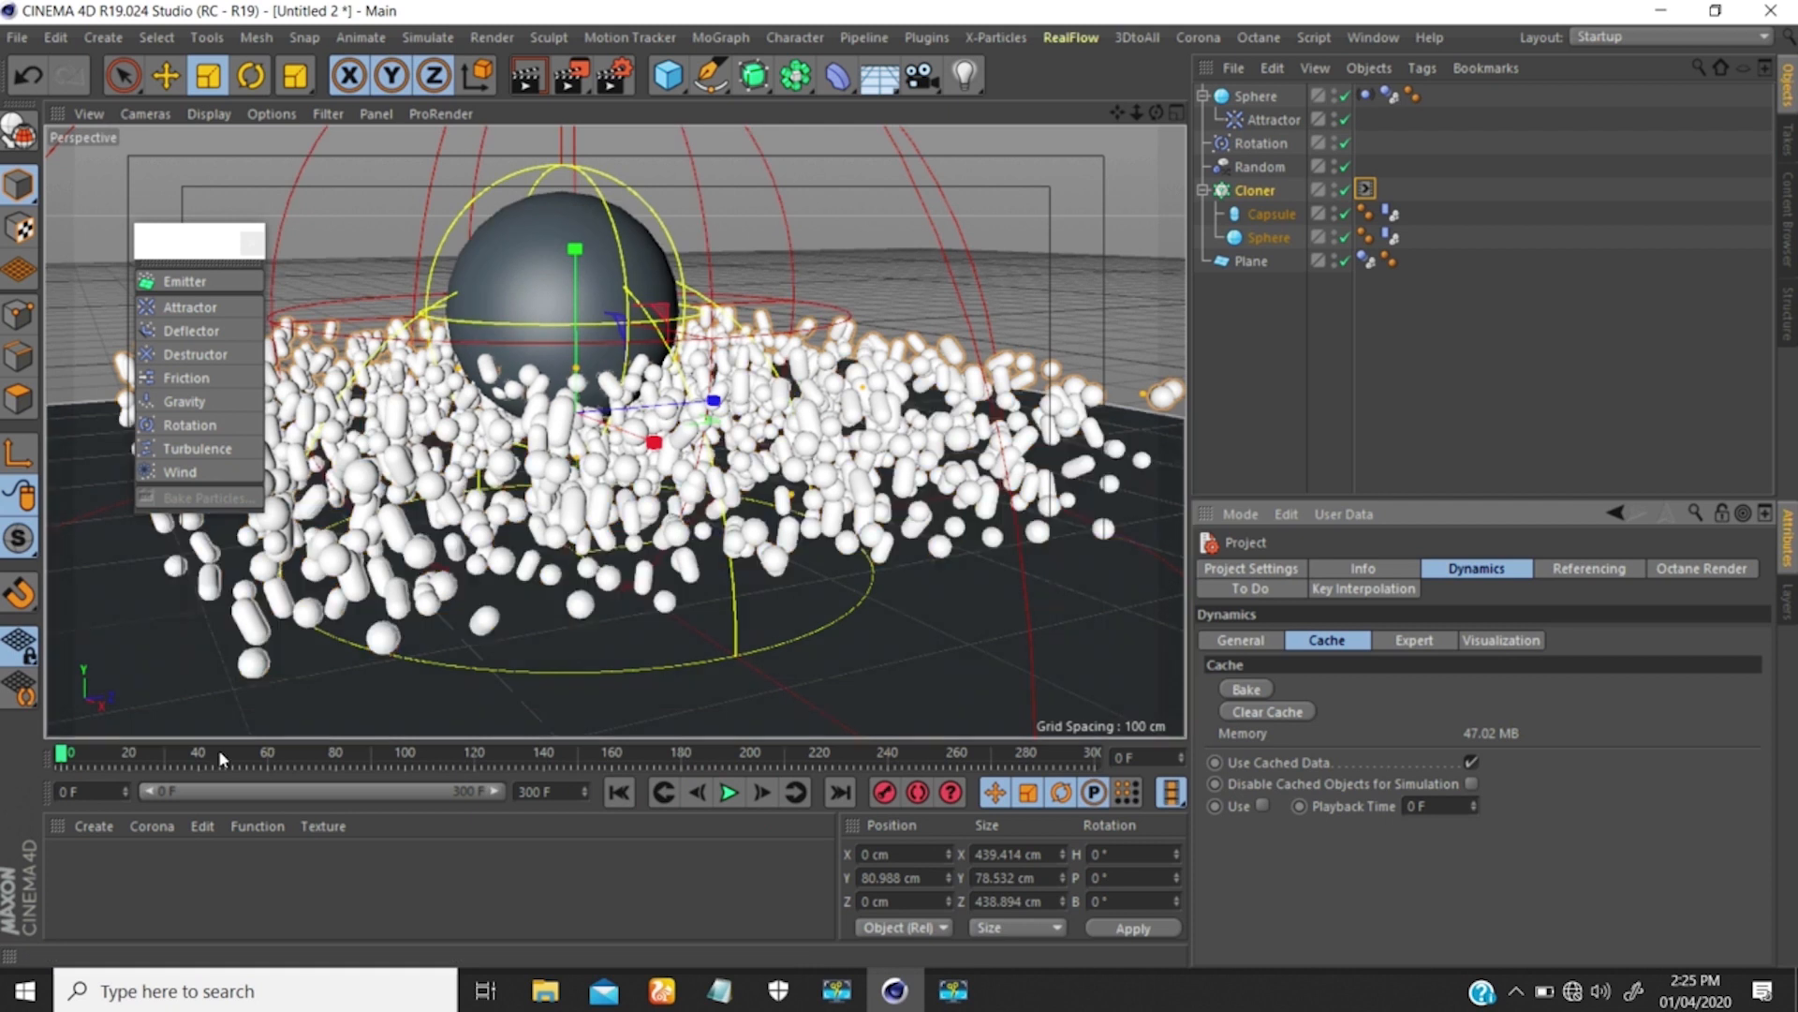
double_click(61, 793)
text(1)
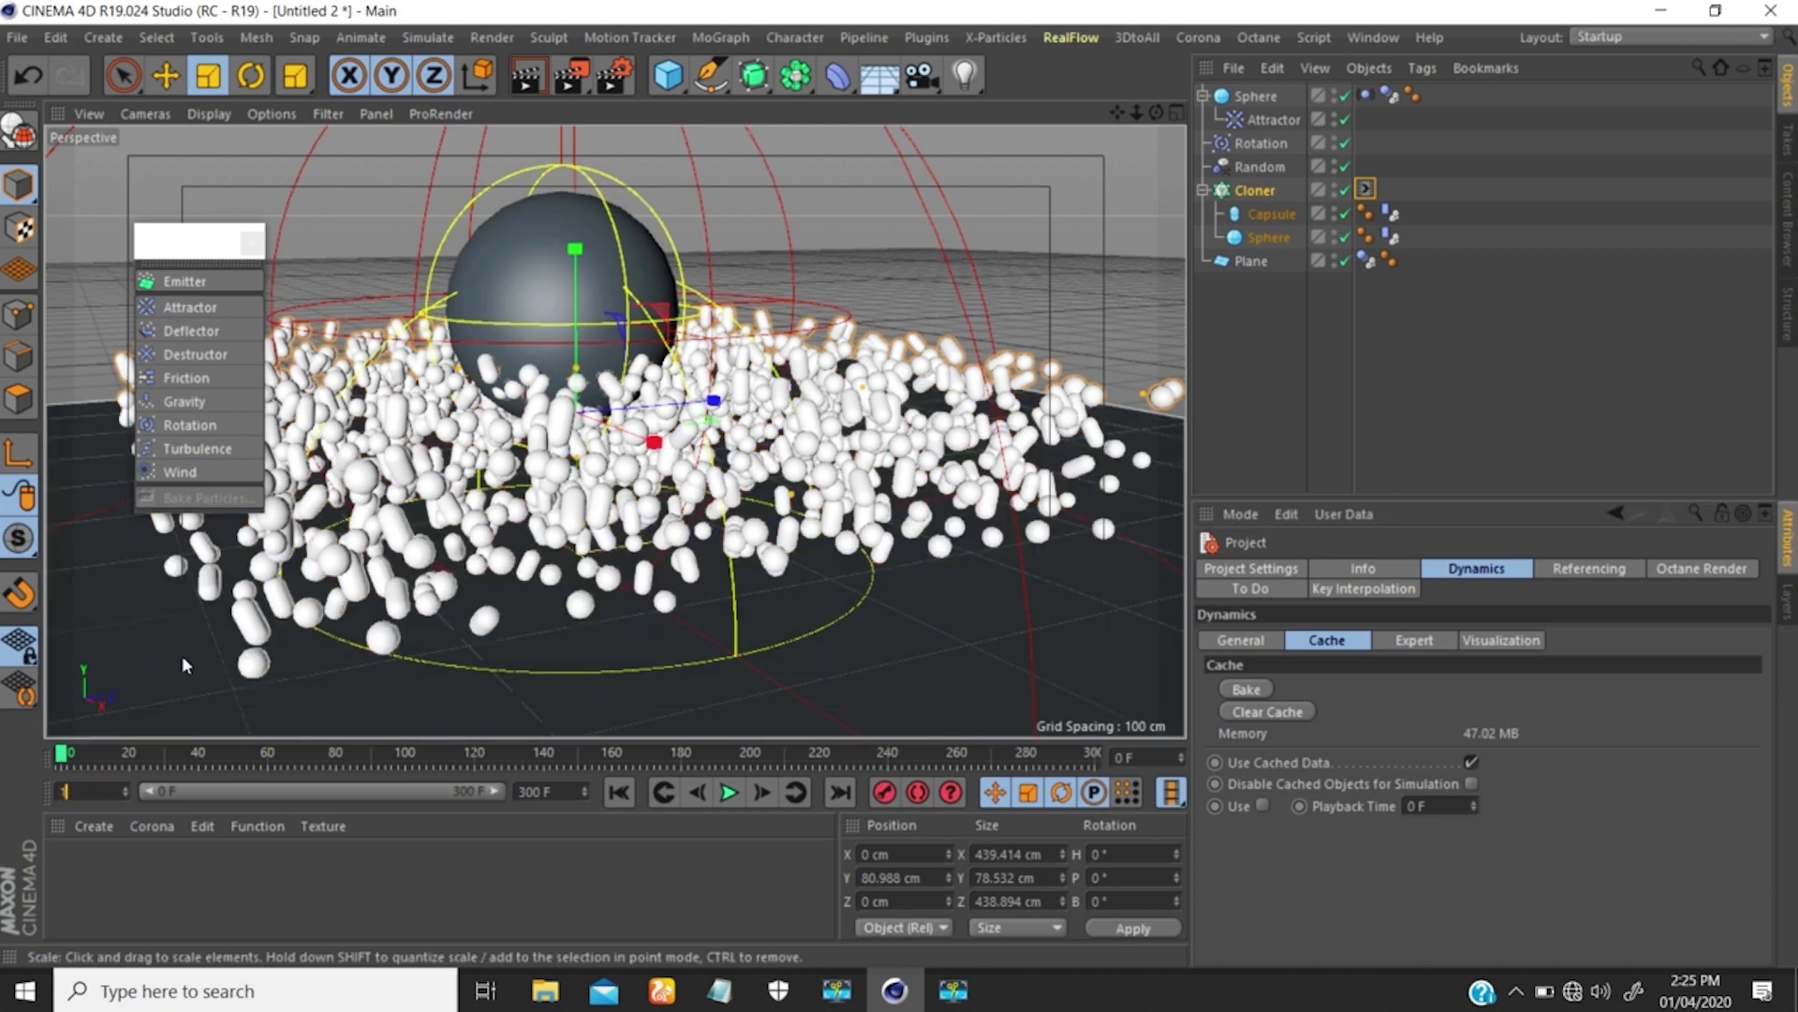
key(Return)
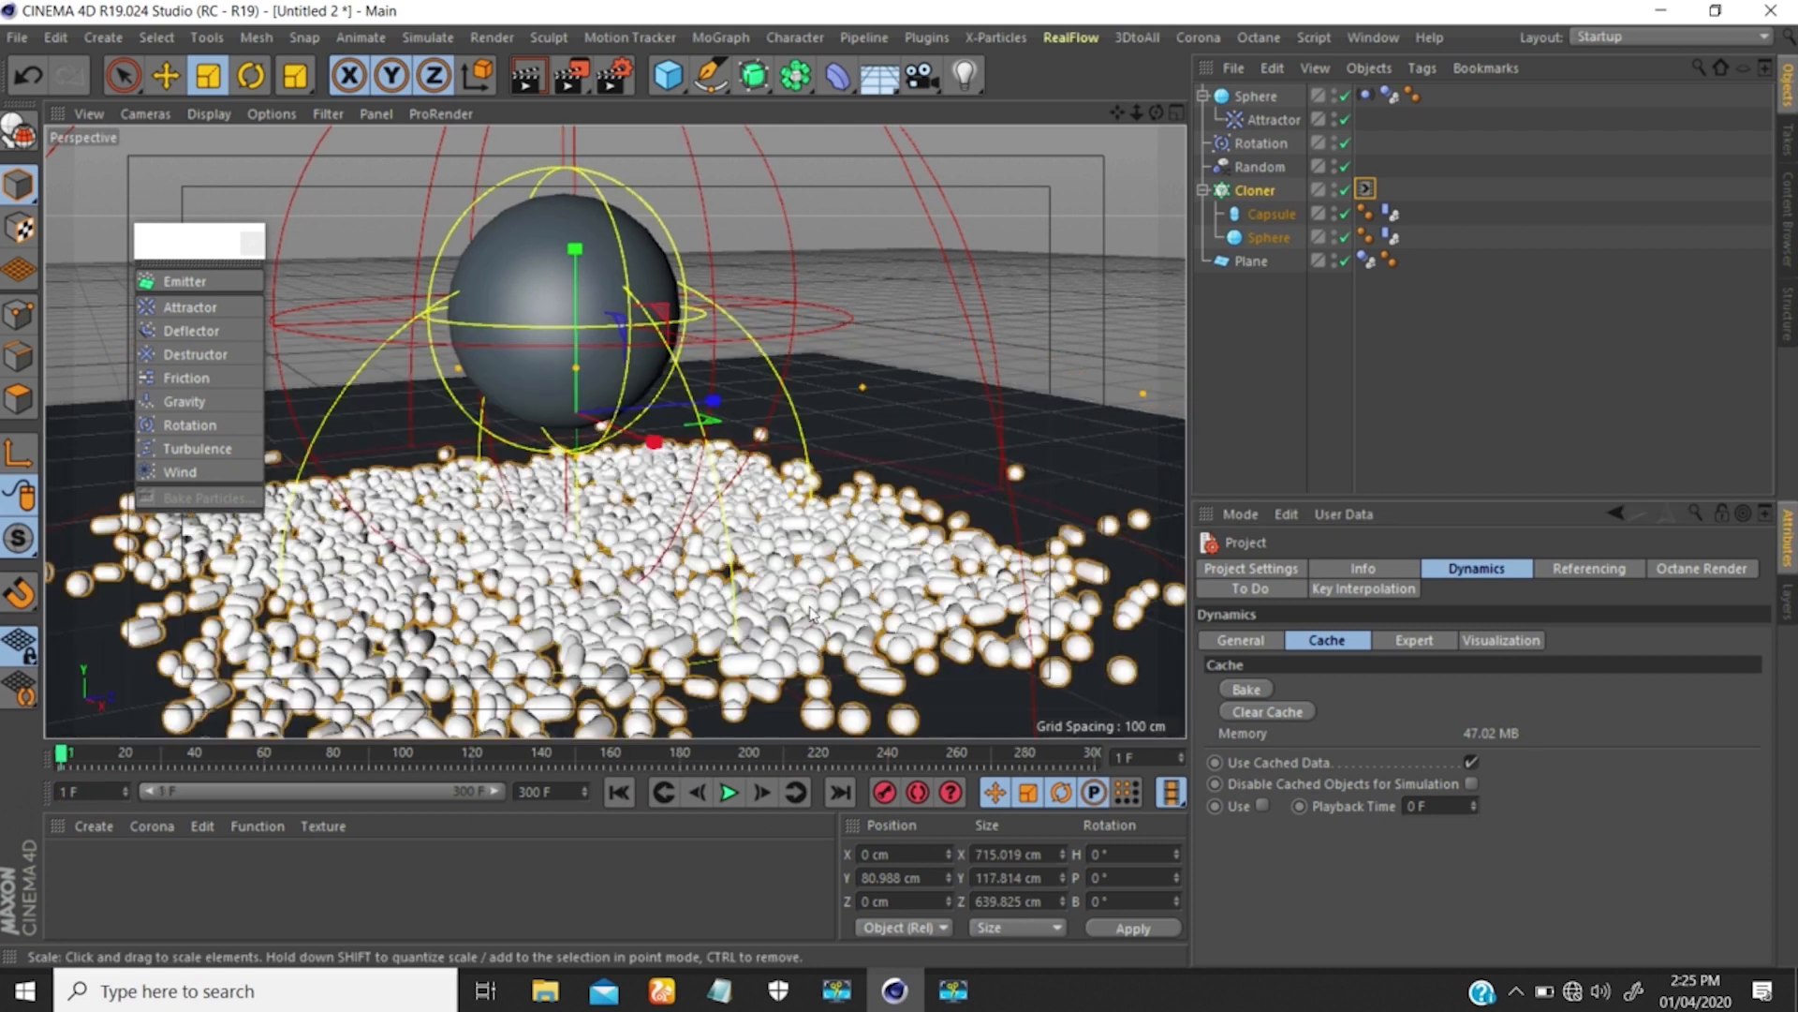
Play the baked simulation and hide the Attractor and Rotation forces in the viewport.
click(729, 793)
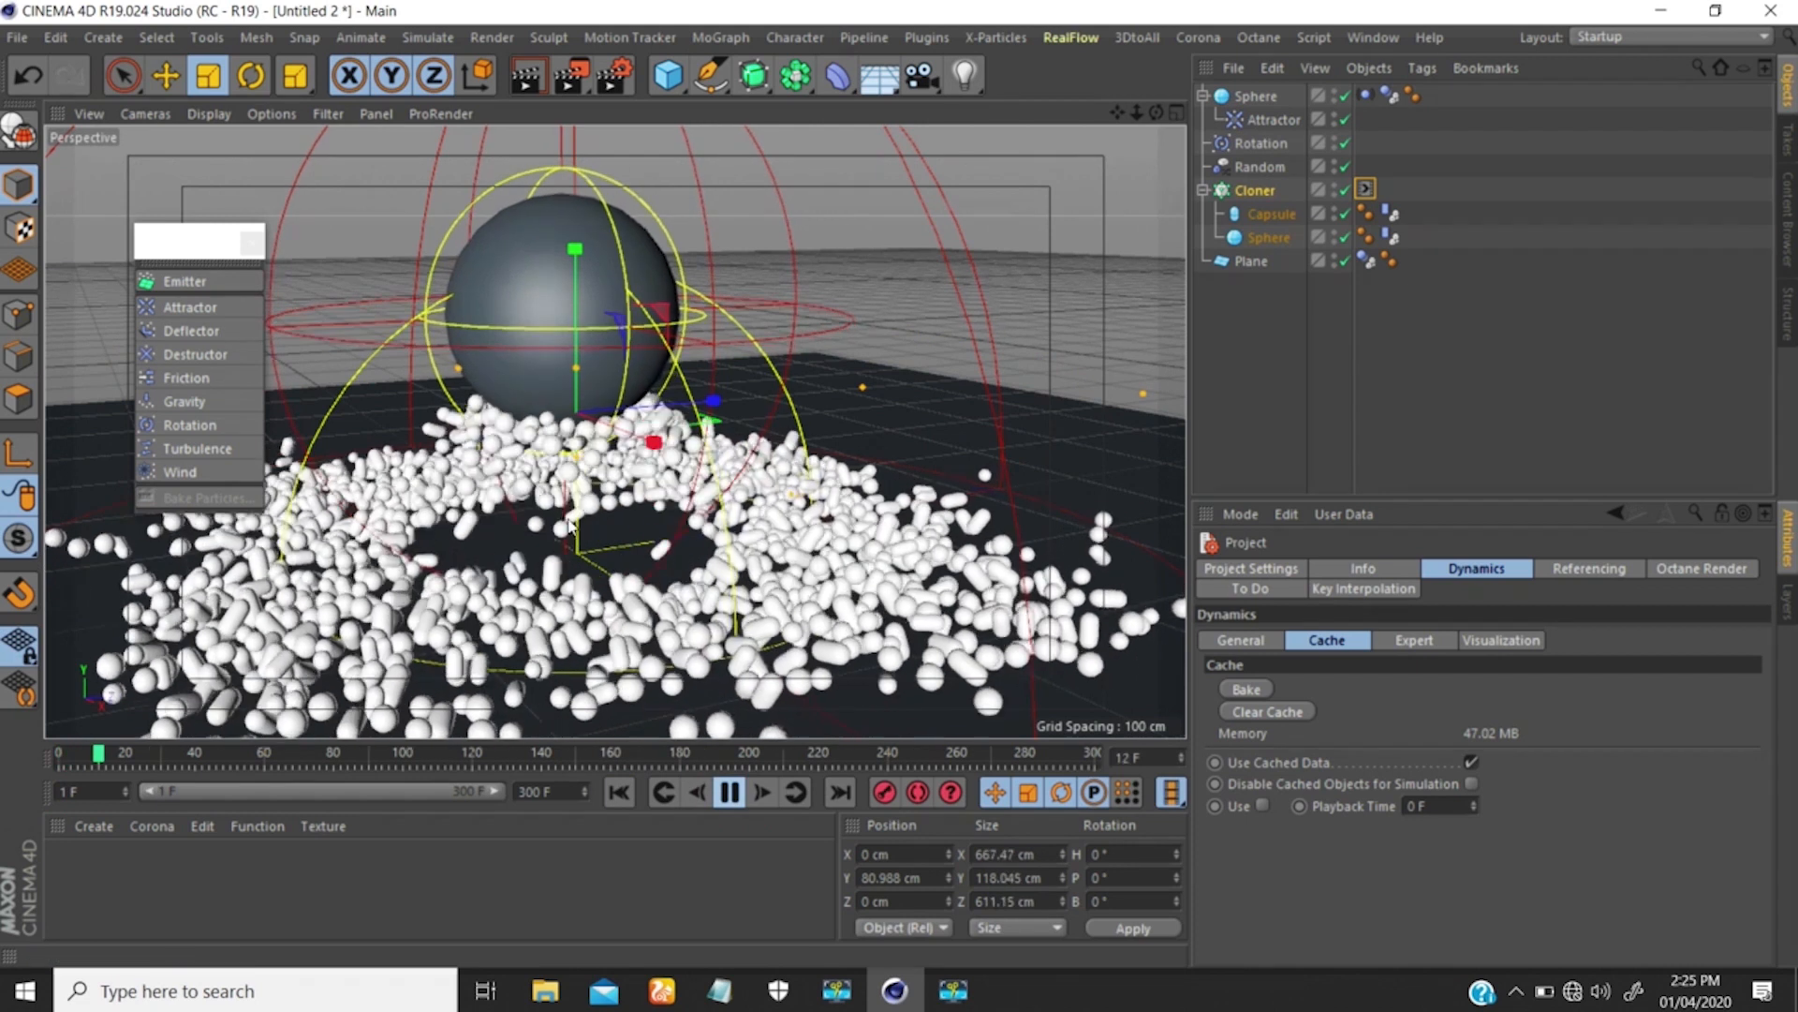
scroll(582, 487, down, 2)
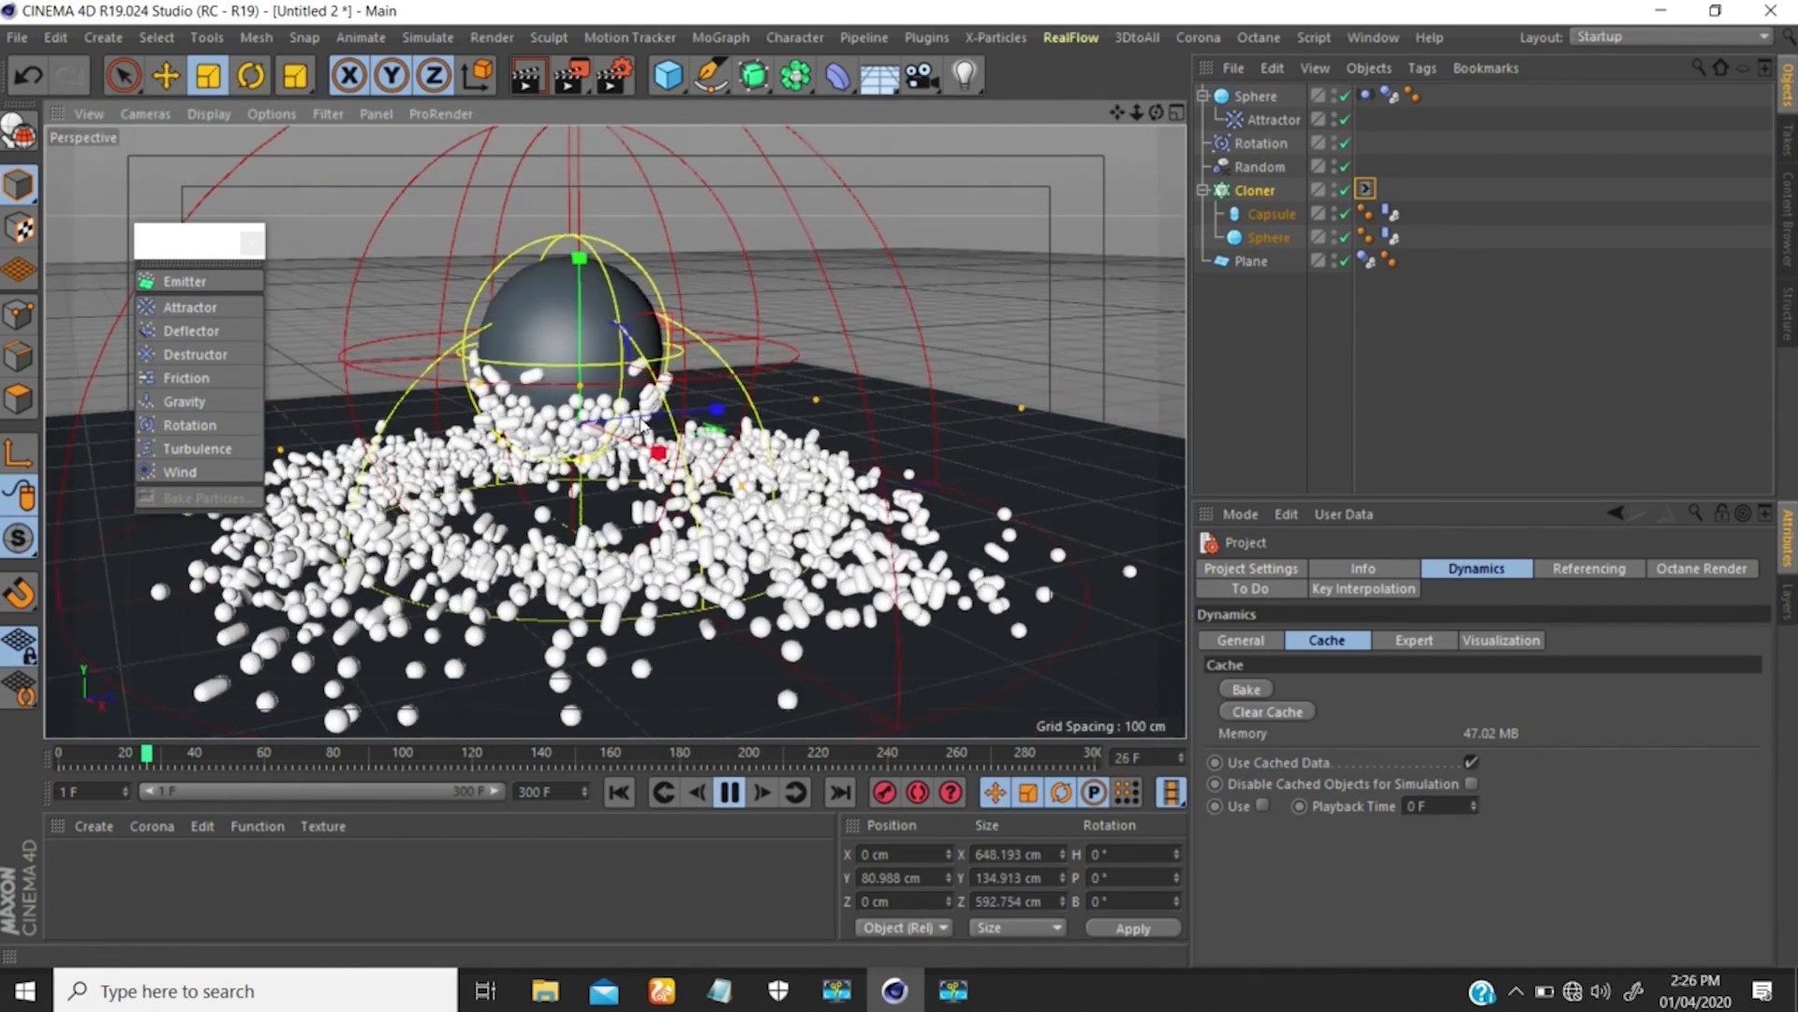
alt+drag(782, 478, 754, 380)
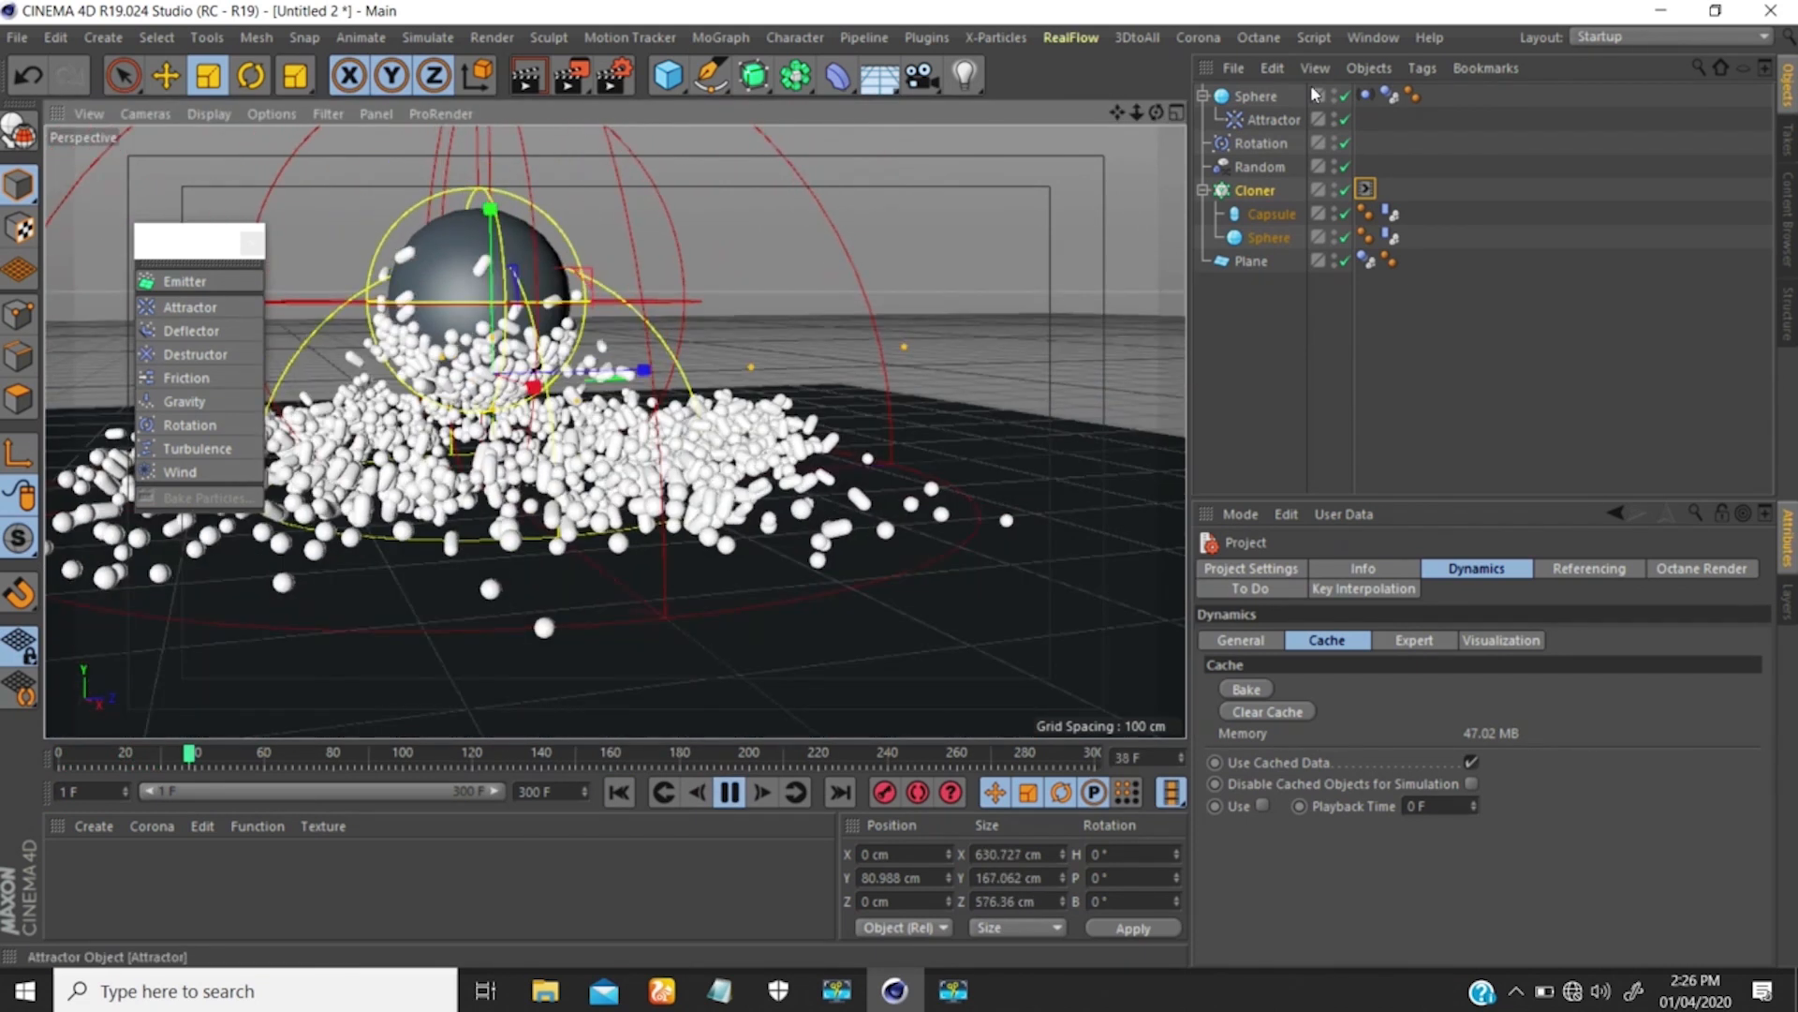
click(1335, 114)
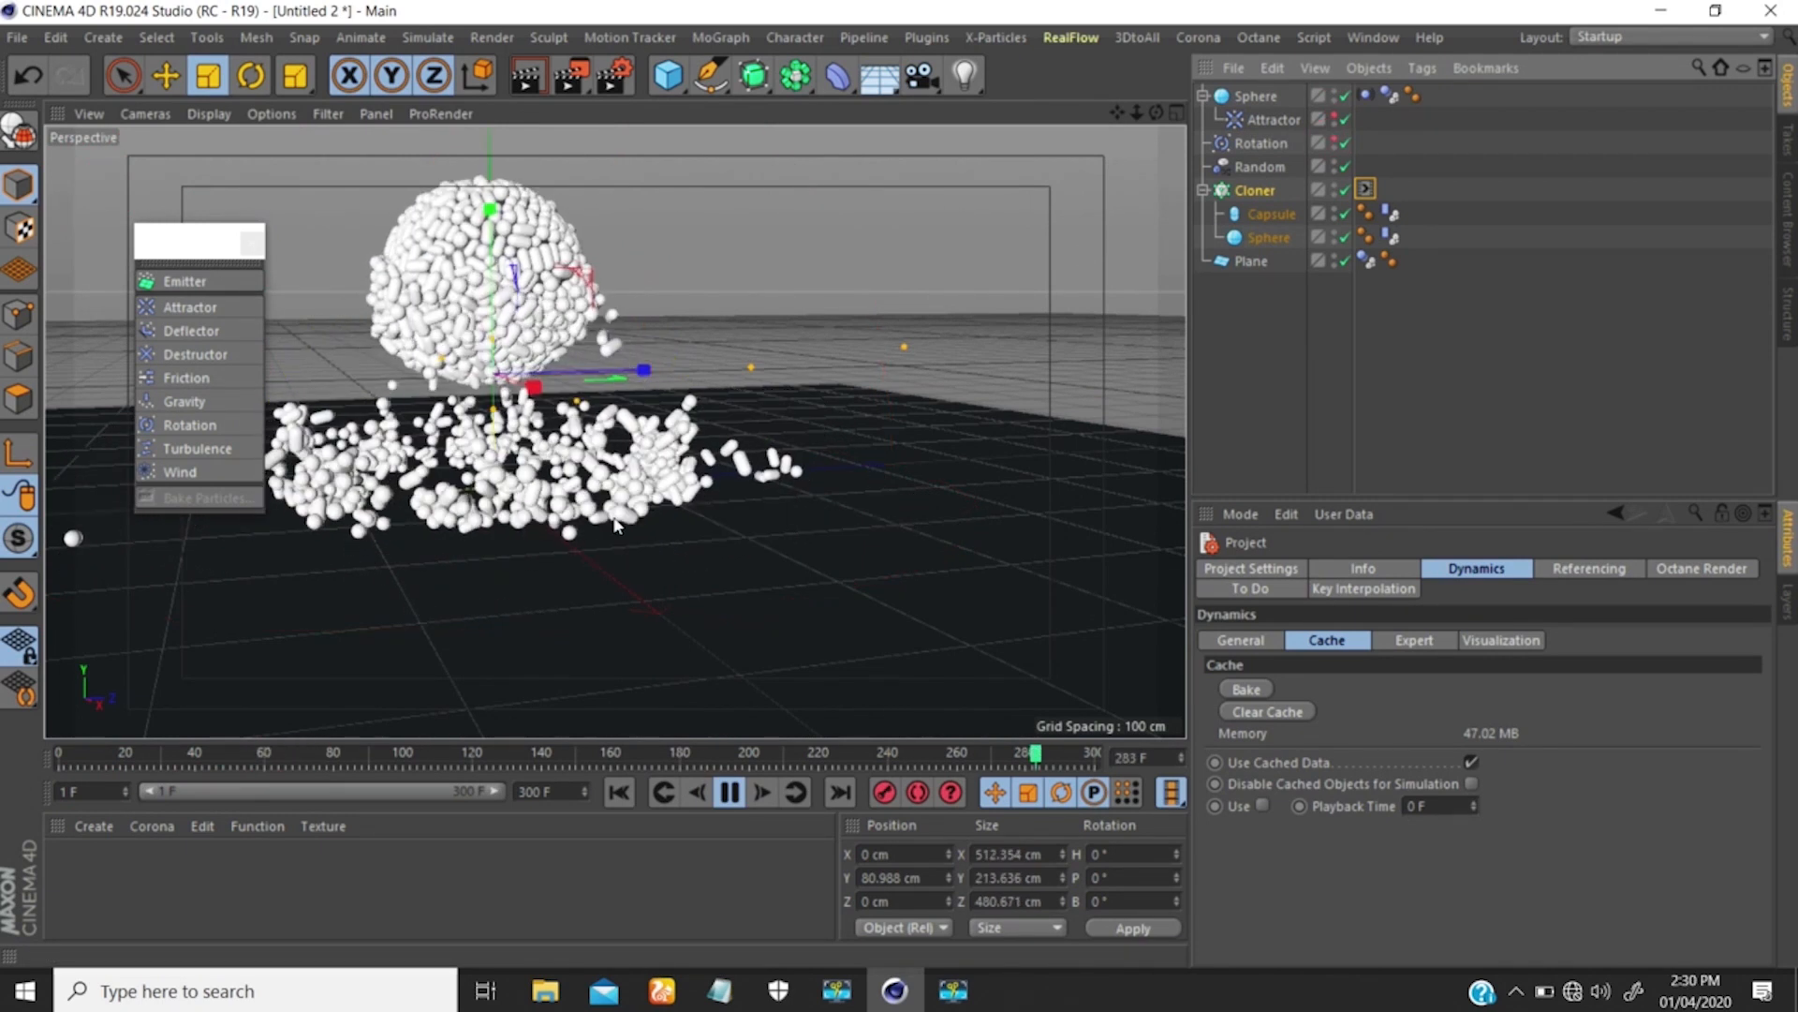
Review the cached simulation from several angles and distances, rewinding to frame 1 and playing it again.
alt+drag(614, 431, 684, 343)
scroll(687, 328, up, 1)
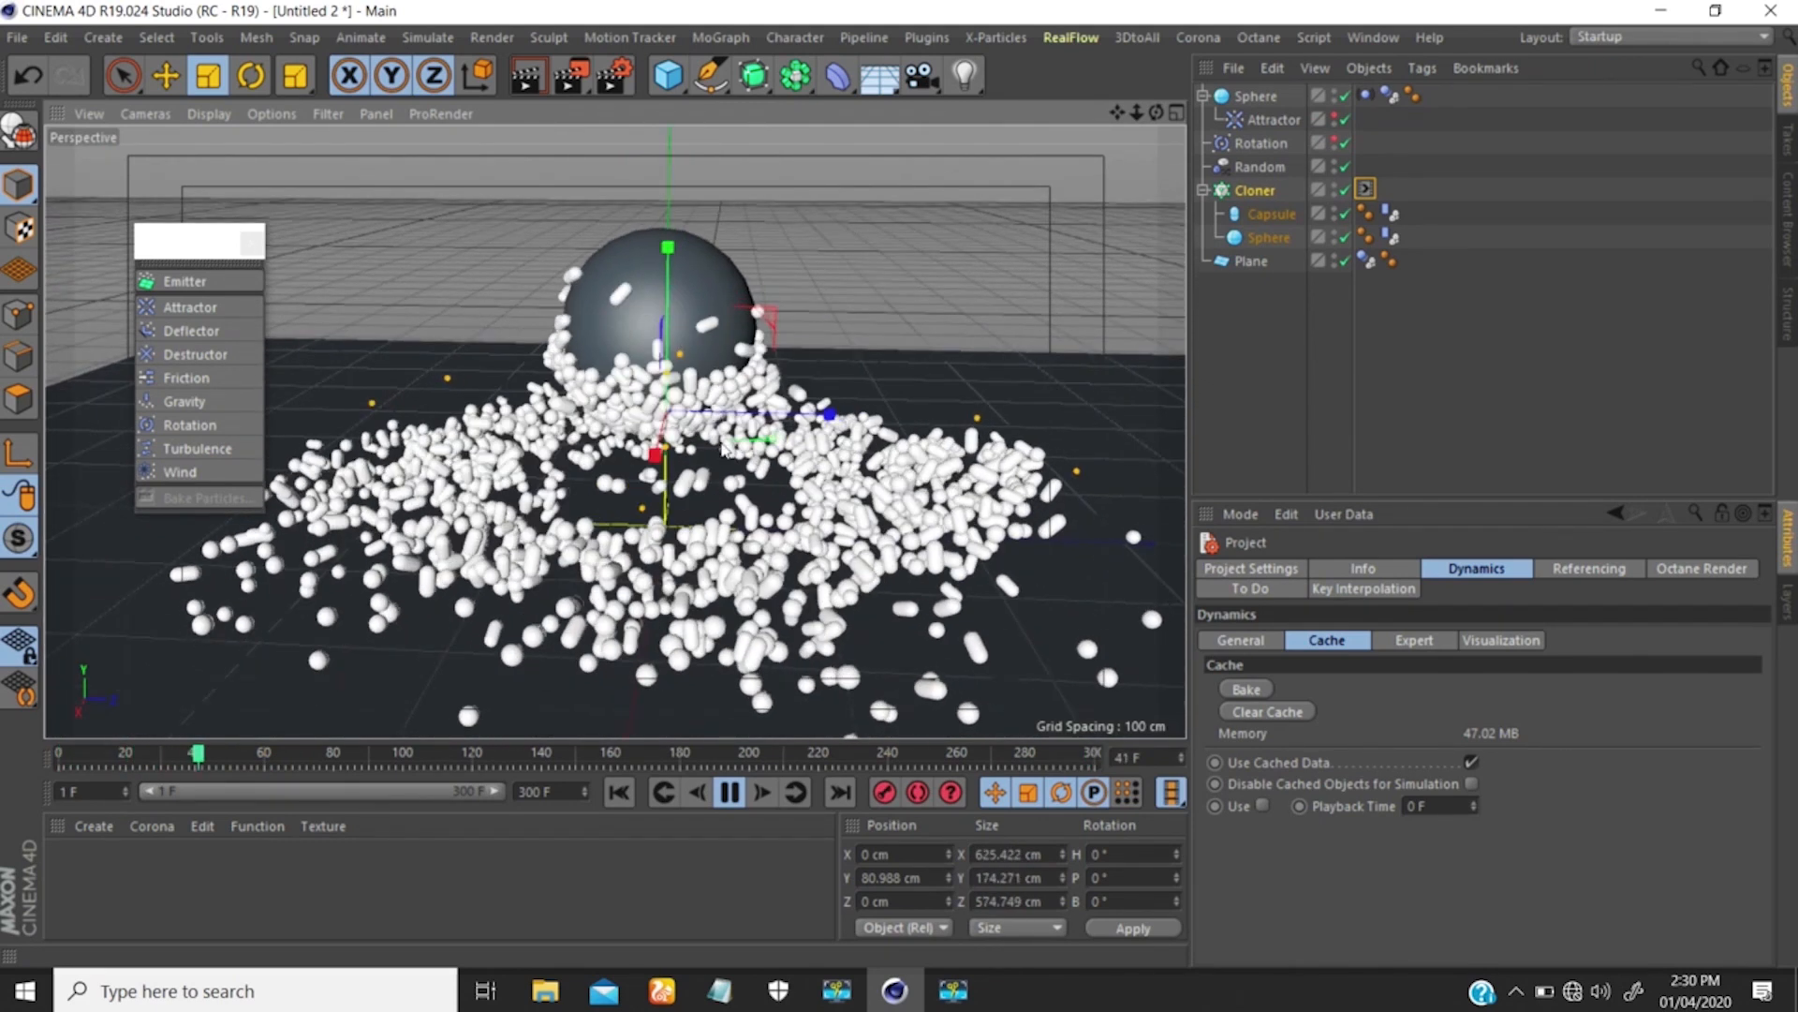
click(729, 792)
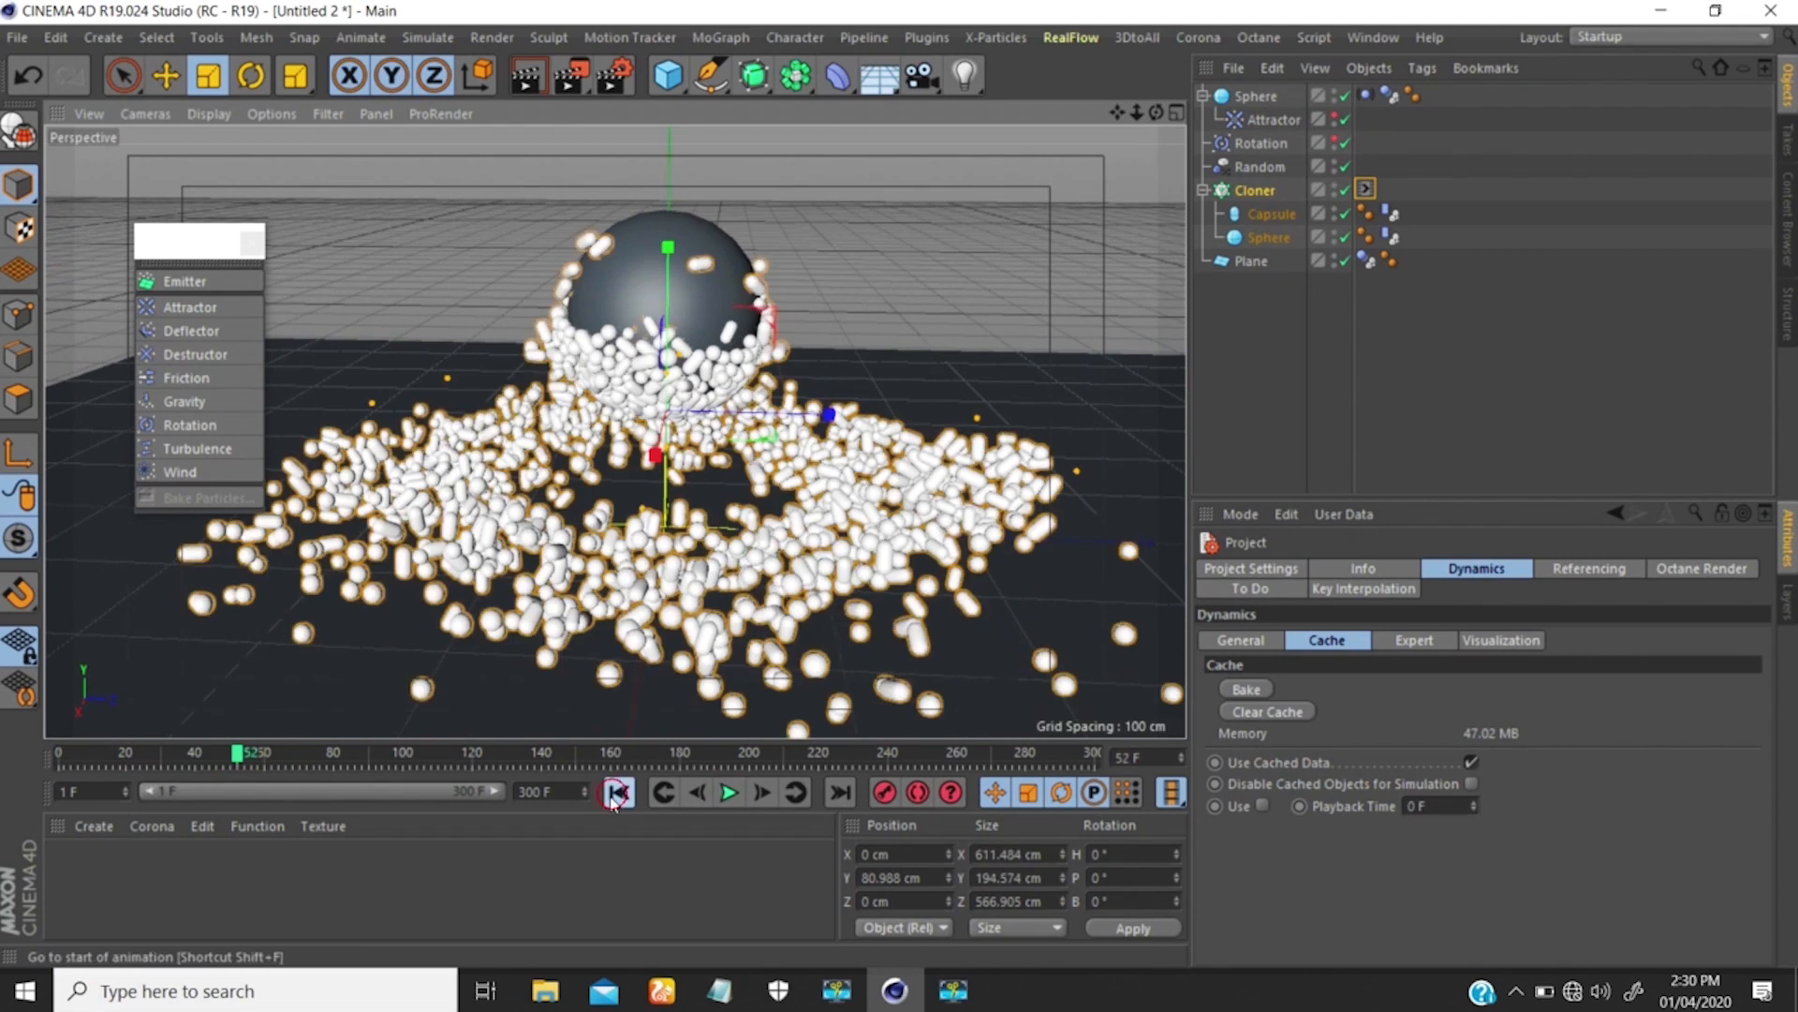
click(619, 792)
alt+drag(716, 512, 772, 438)
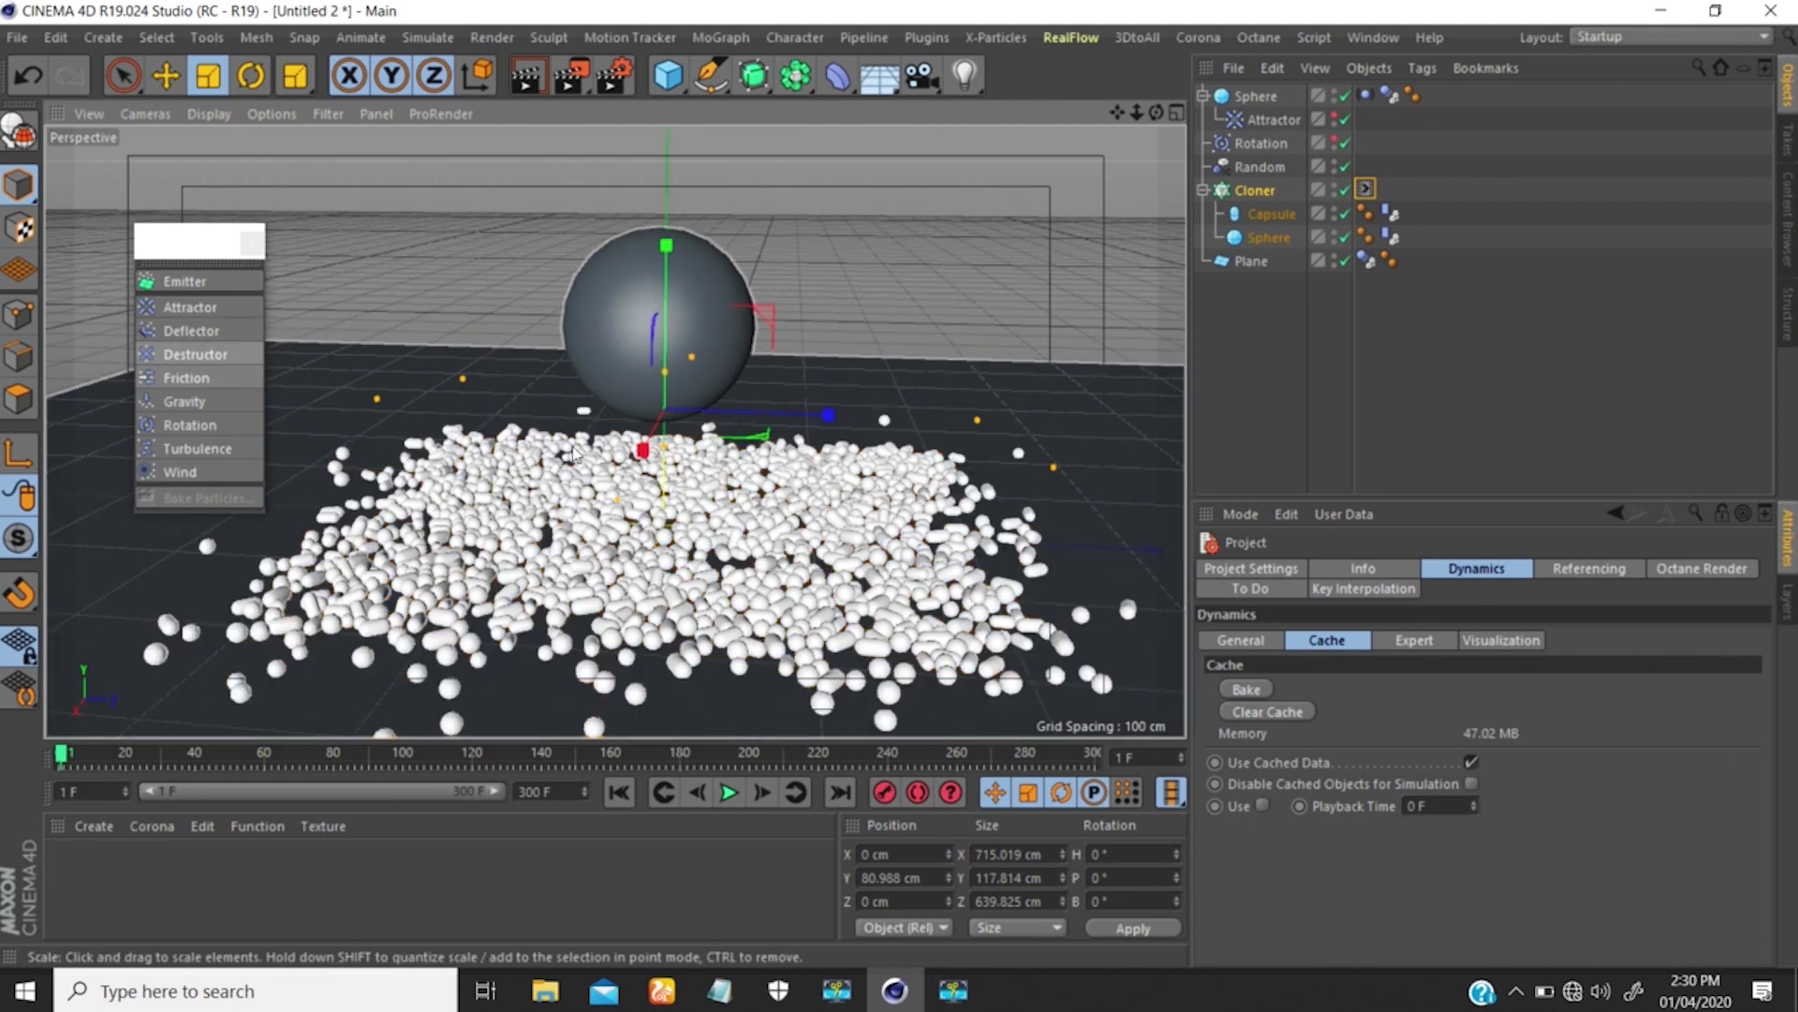
alt+right_drag(561, 437, 482, 508)
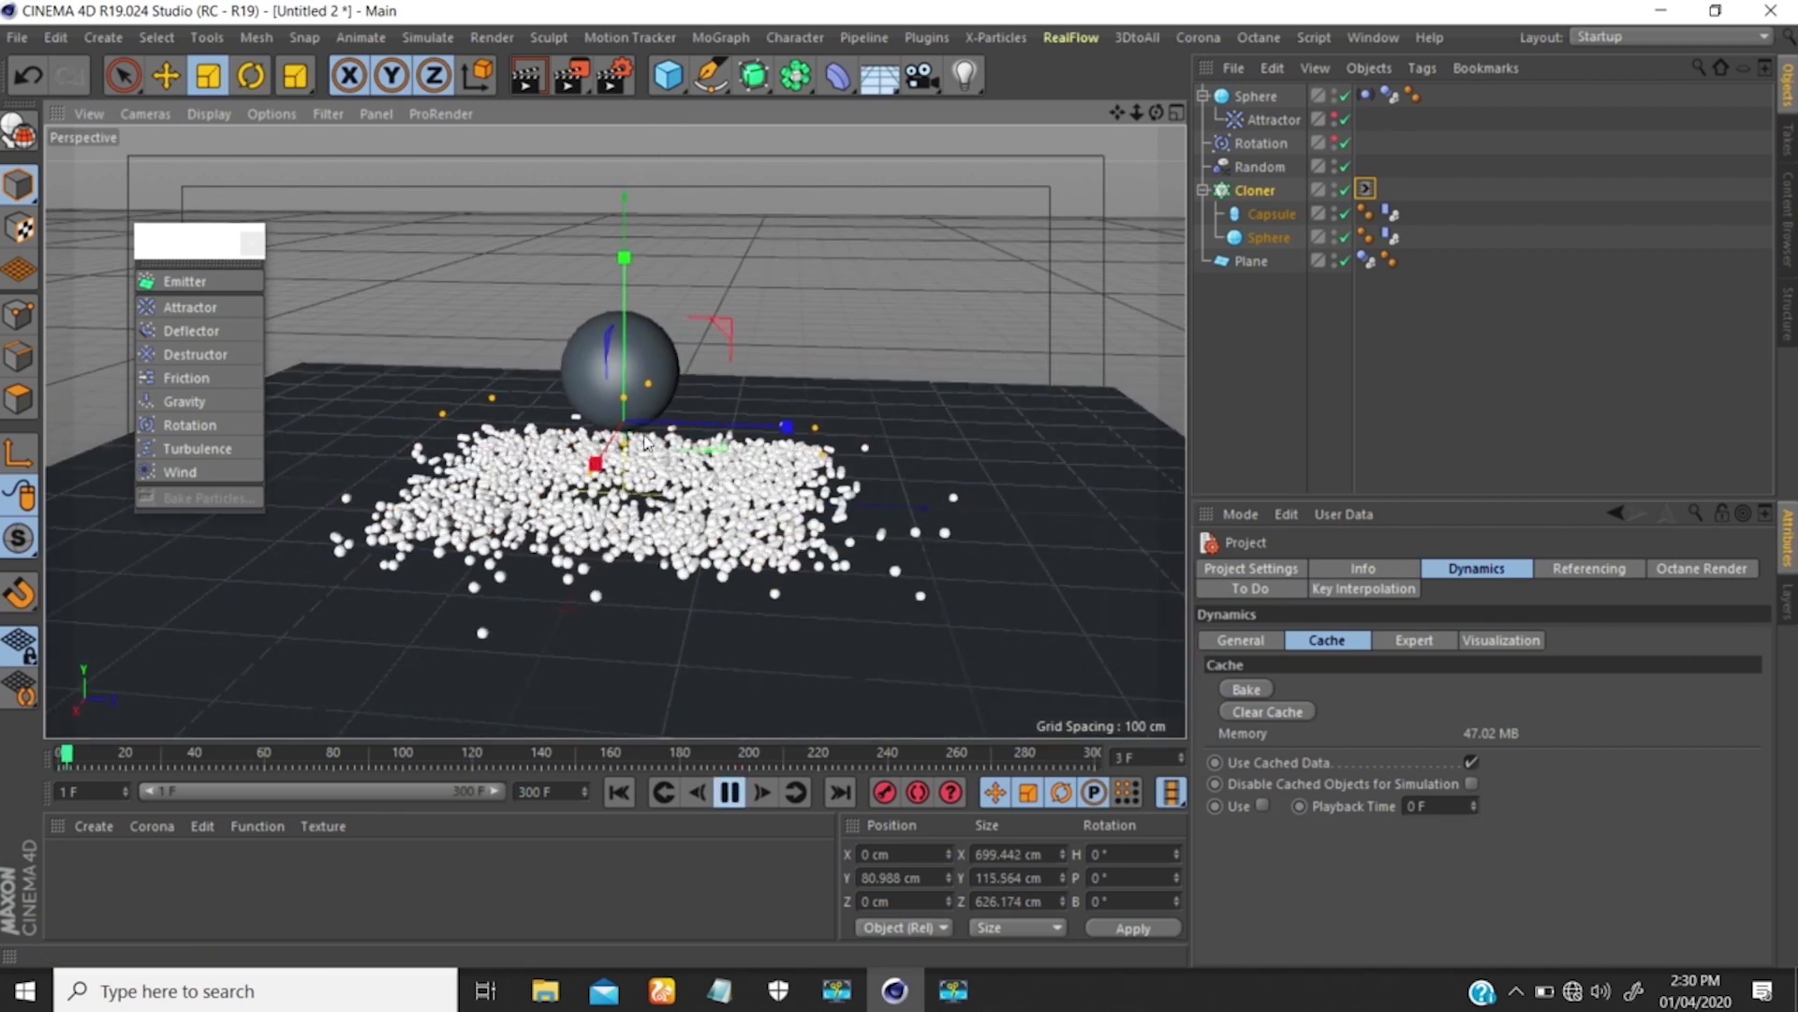
alt+drag(626, 412, 629, 433)
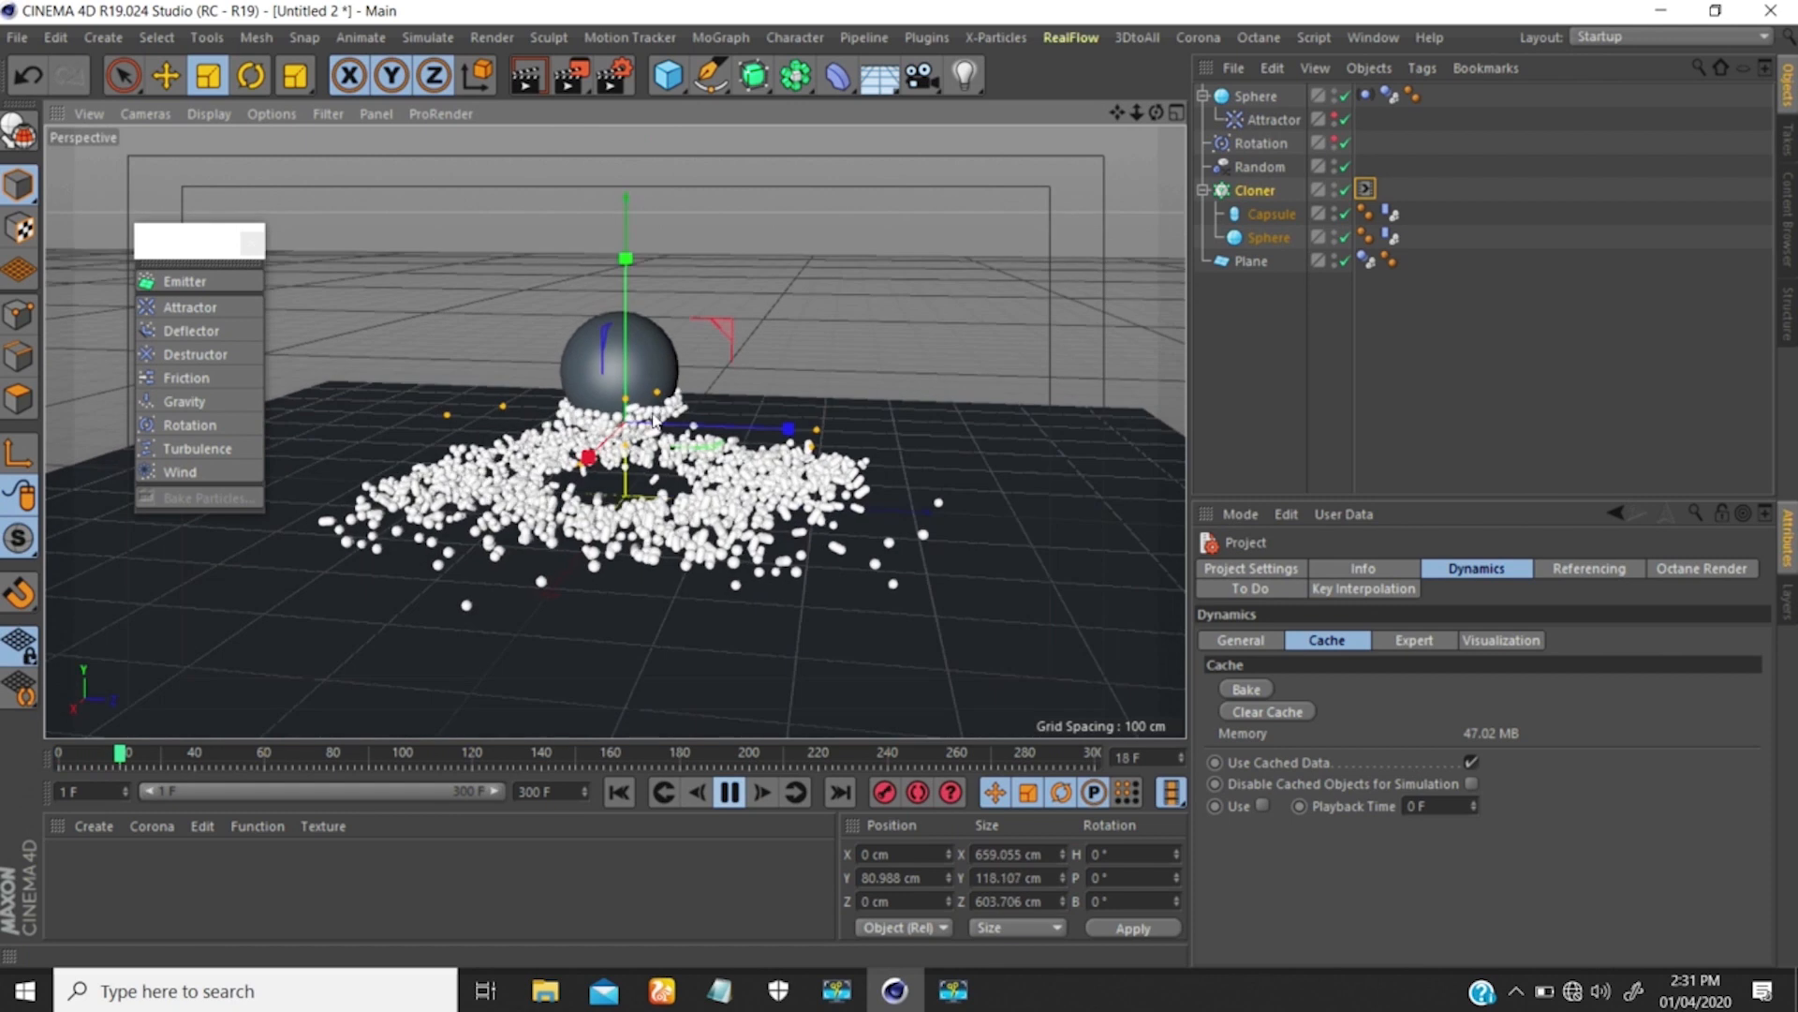
alt+right_drag(644, 369, 695, 364)
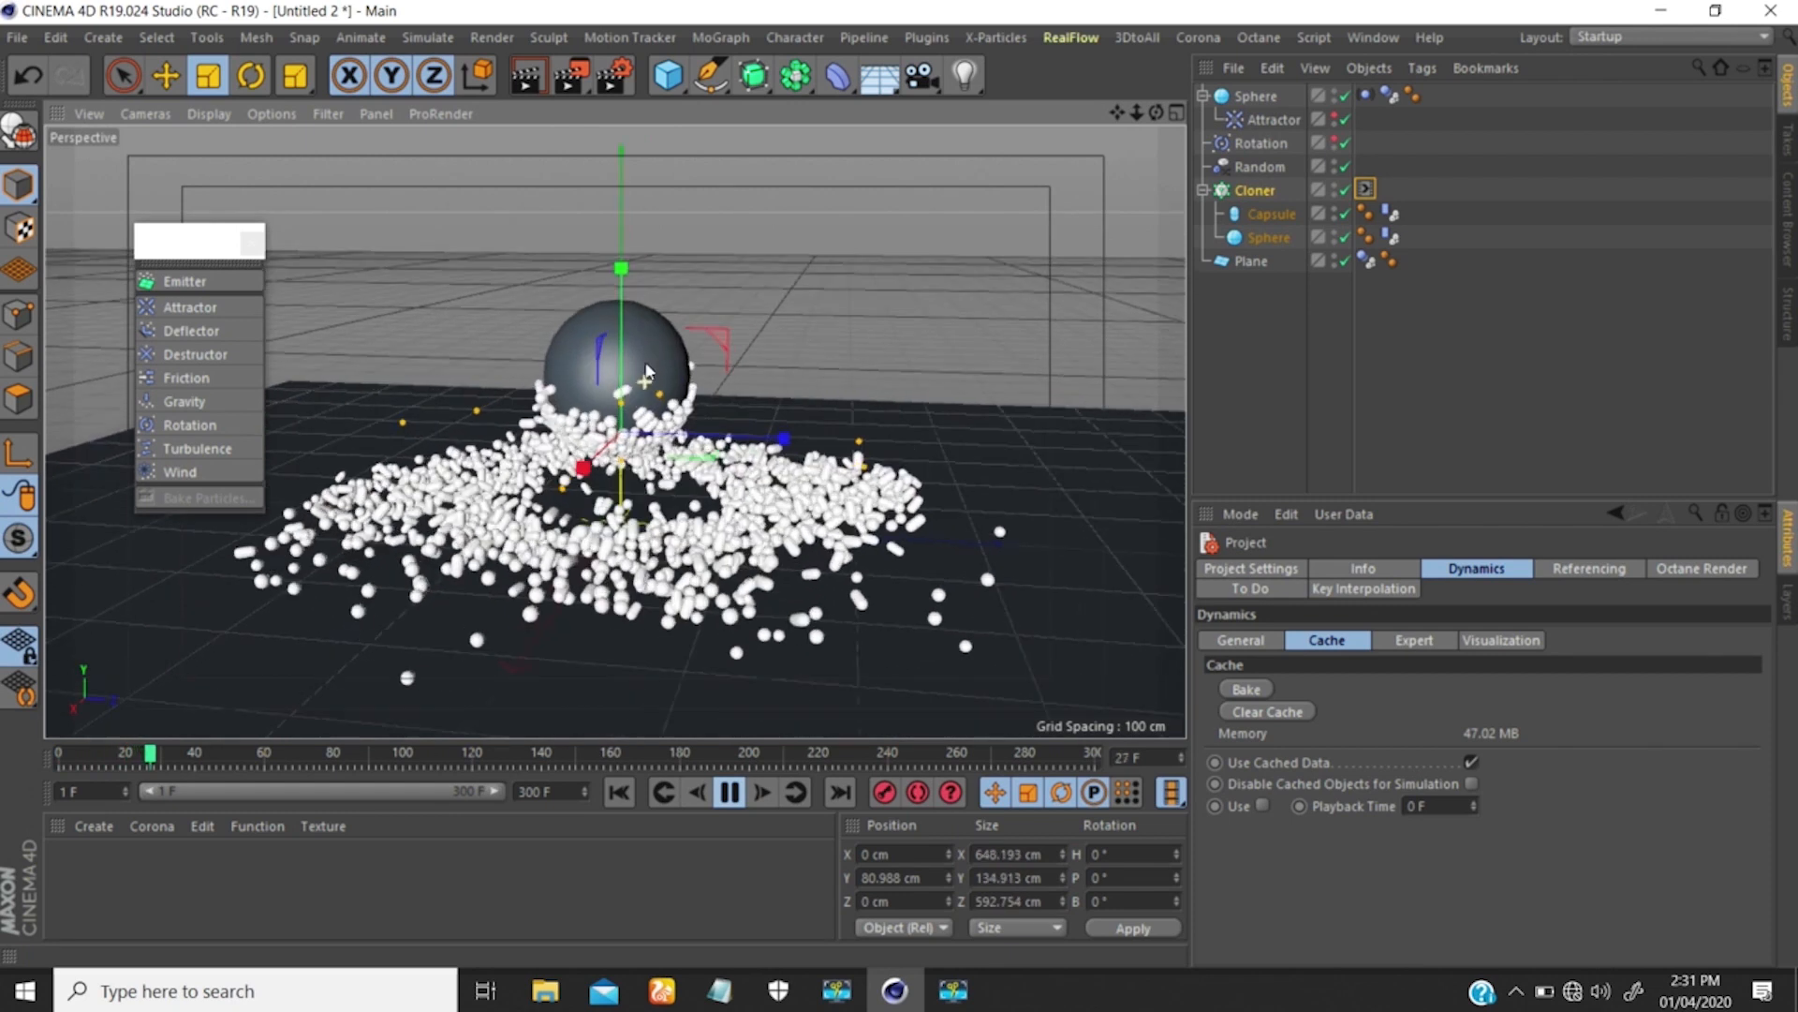
Review the Force settings of the Capsule and Sphere Dynamics Body tags while the simulation plays.
click(1389, 214)
shift+click(1381, 239)
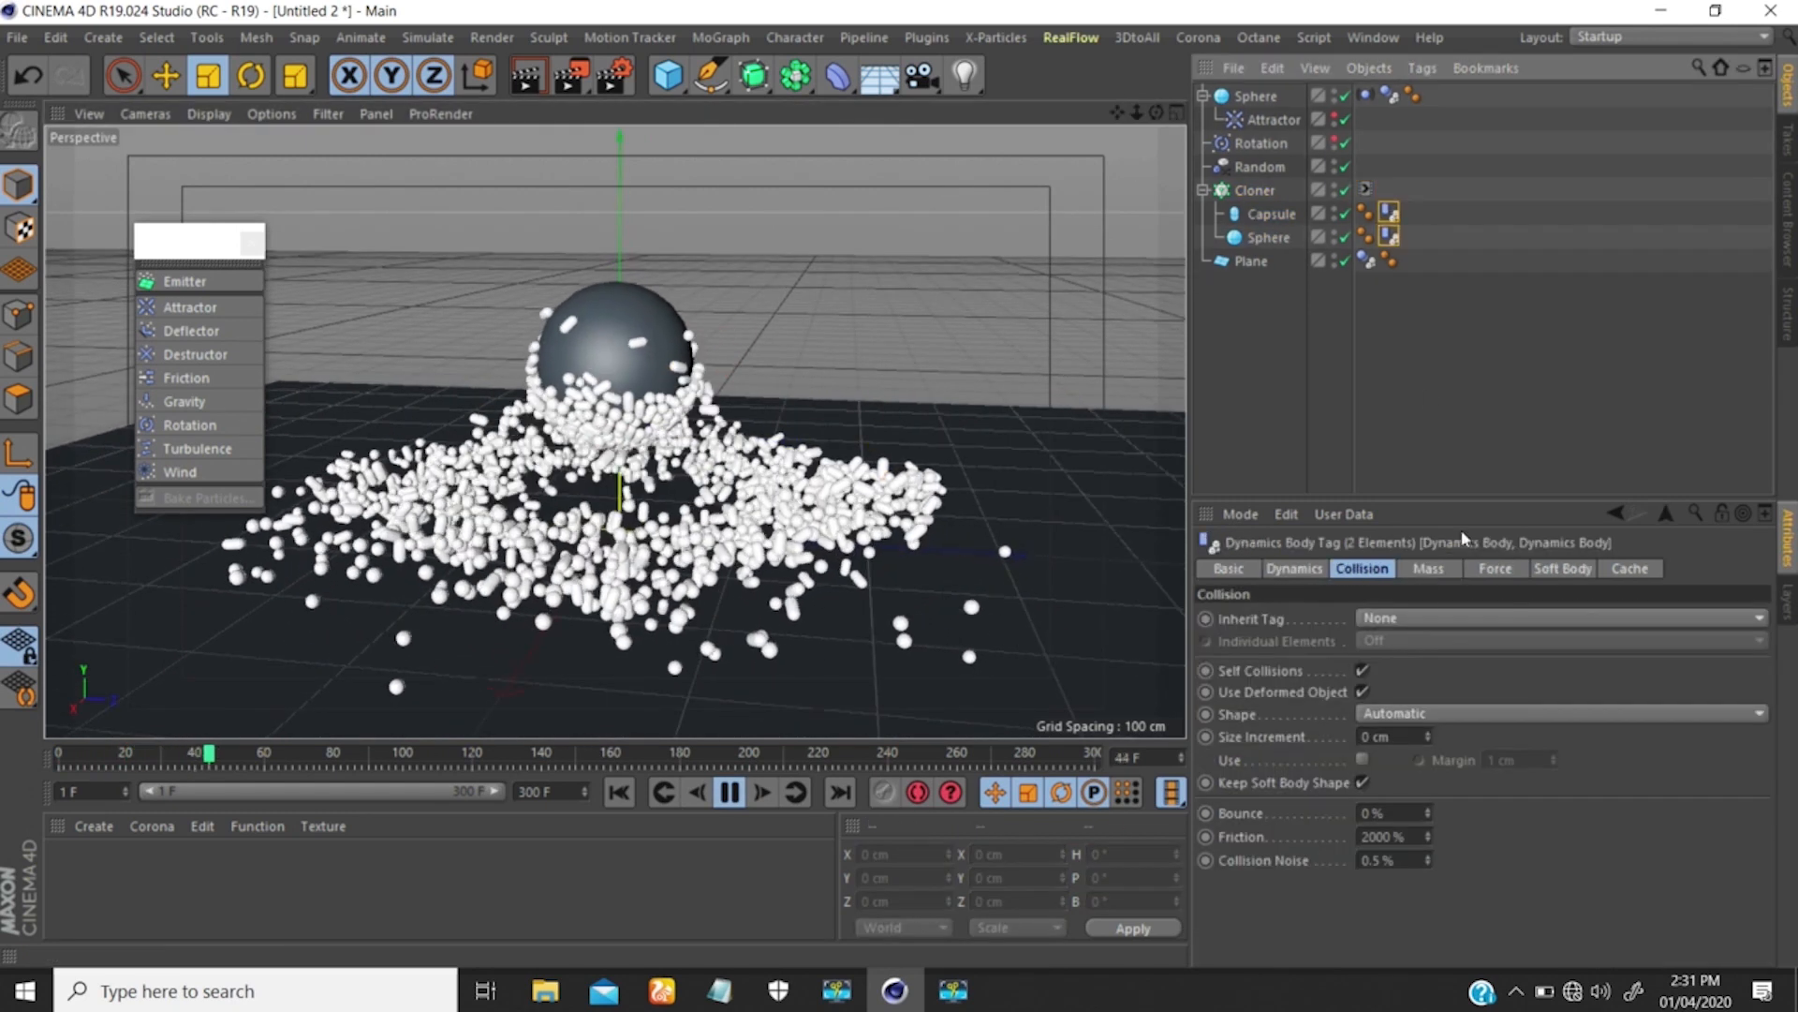
click(1495, 569)
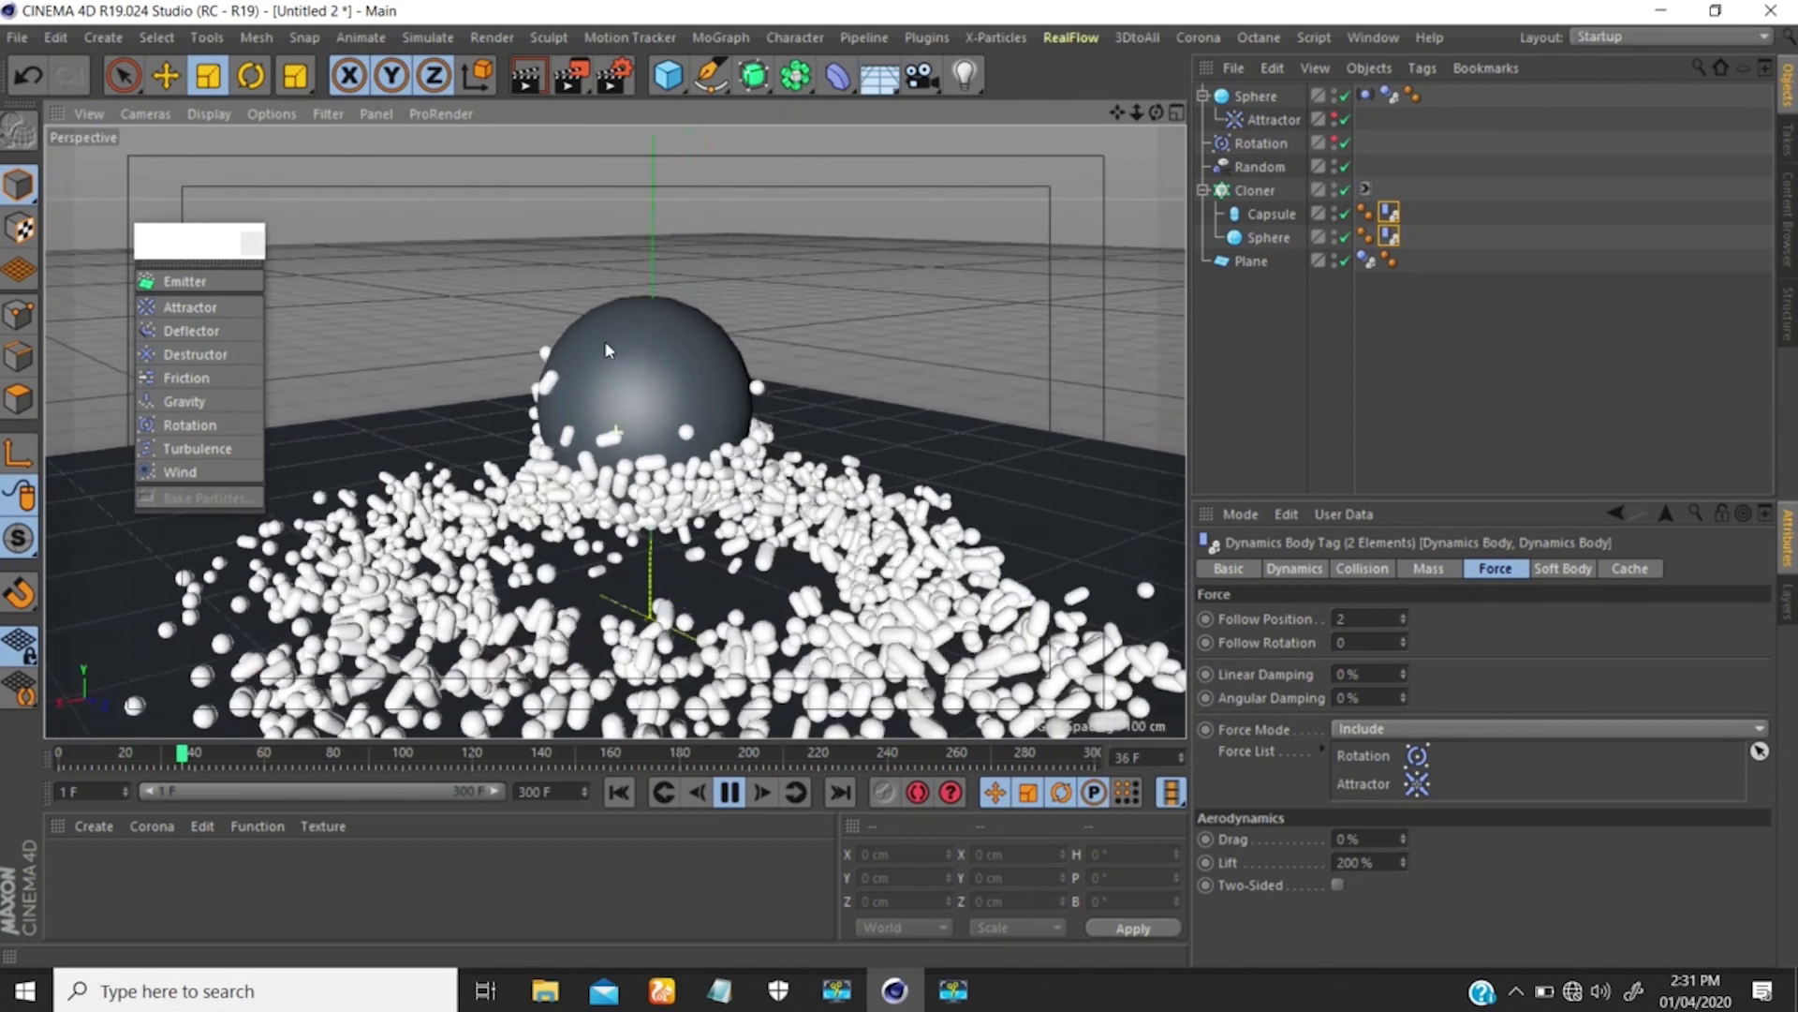
alt+drag(688, 363, 634, 394)
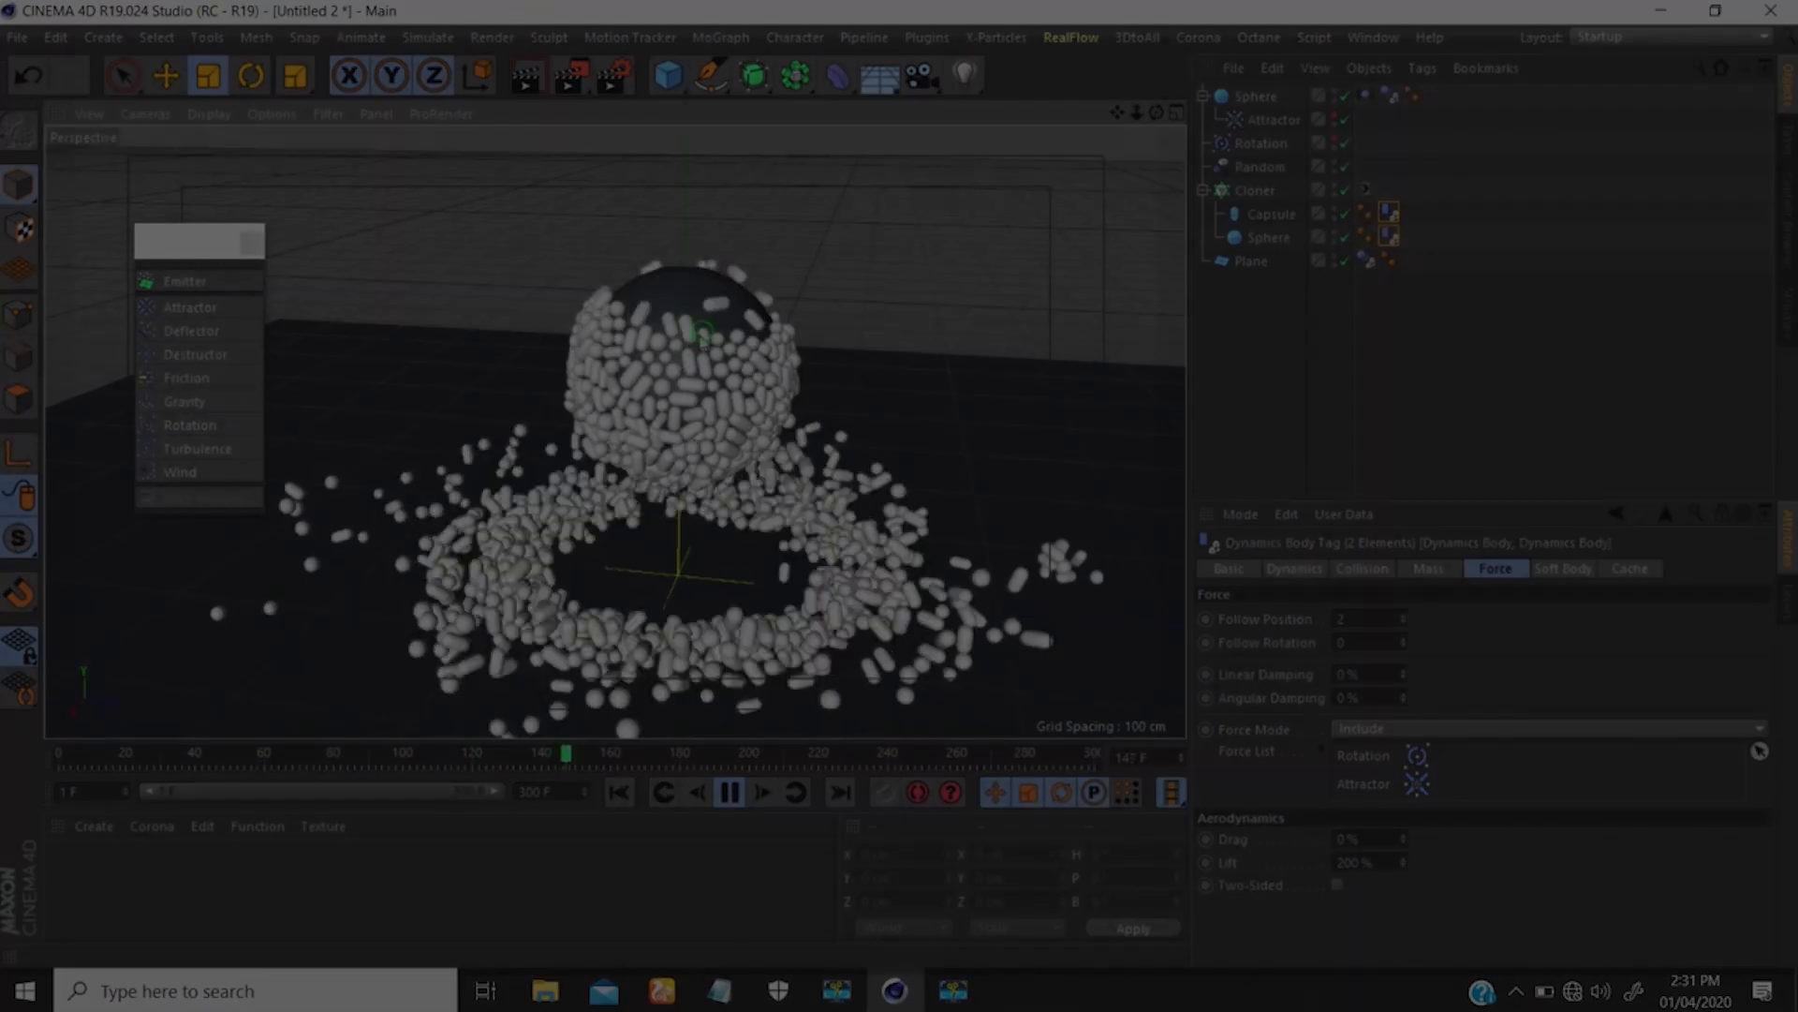